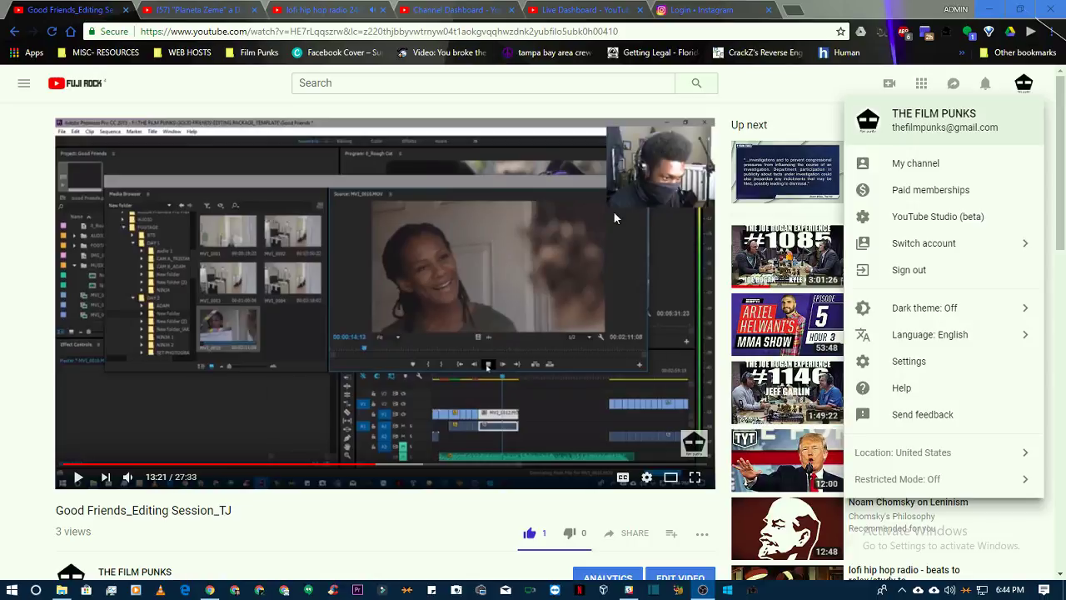
# - Close the account menu, scroll to the description and comment, and open the commenter's channel
pyautogui.click(29, 495)
pyautogui.scroll(-4, 30, 495)
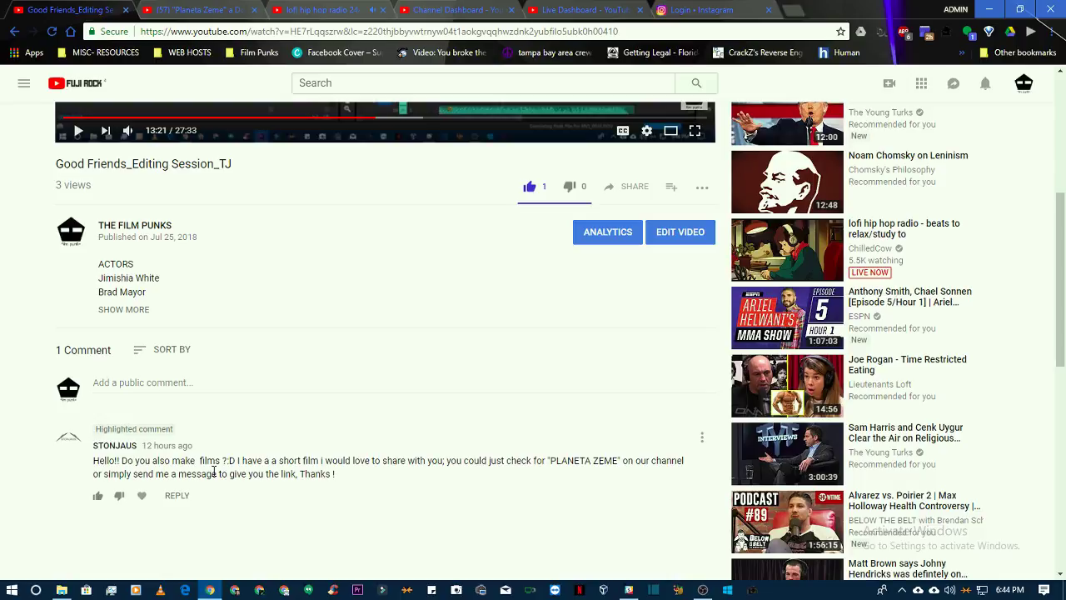
pyautogui.press('XF86AudioRaiseVolume')
pyautogui.click(119, 454)
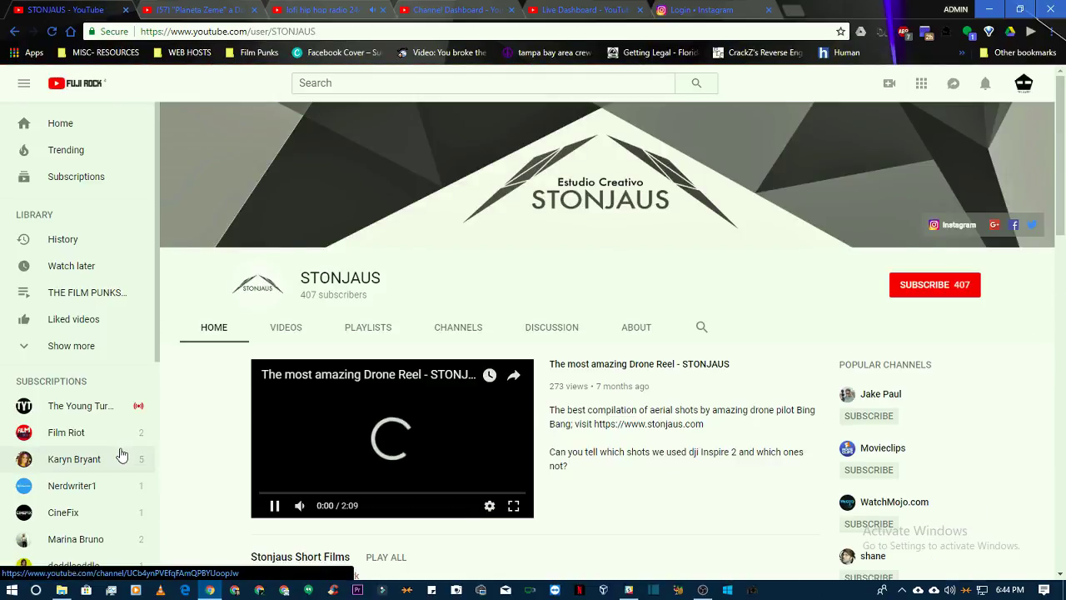
# - Pause the STONJAUS trailer, browse the channel's short films, and open the Planeta Zeme documentary
pyautogui.click(275, 505)
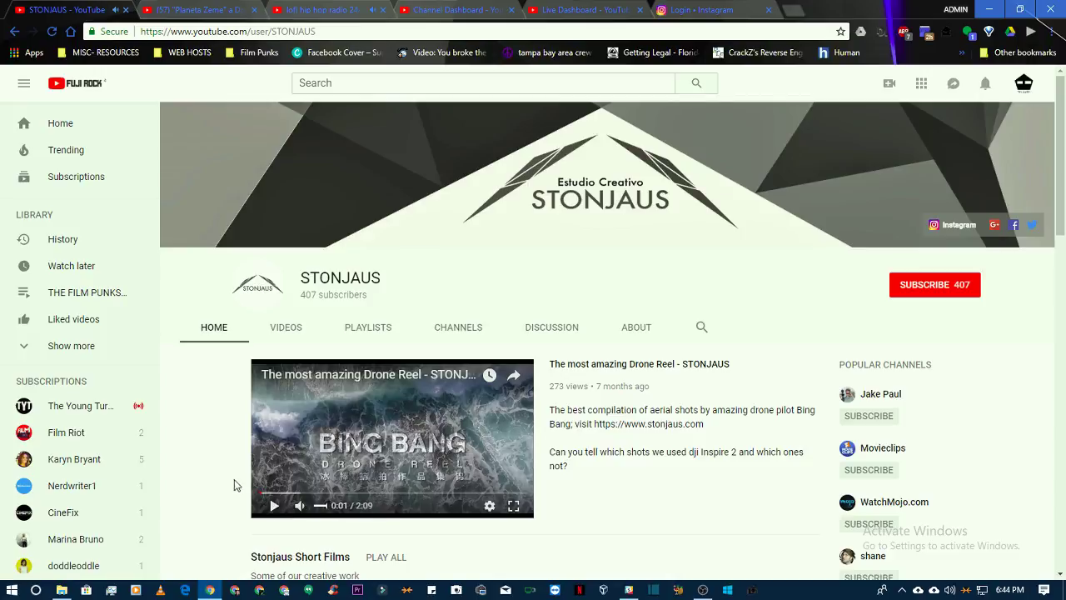
pyautogui.scroll(-15, 231, 482)
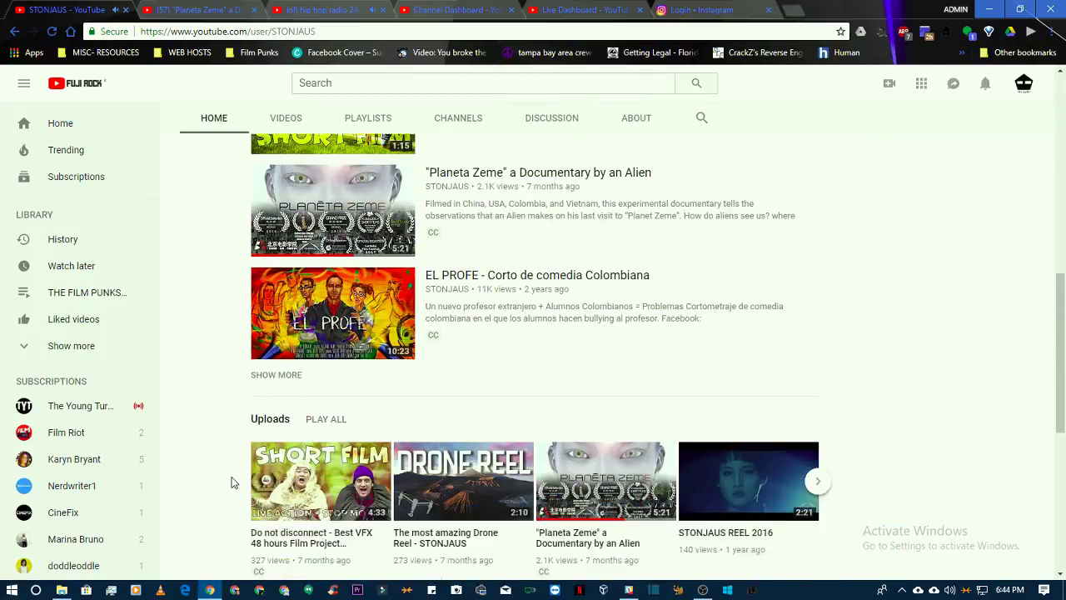
pyautogui.scroll(-1, 232, 482)
pyautogui.scroll(-2, 232, 483)
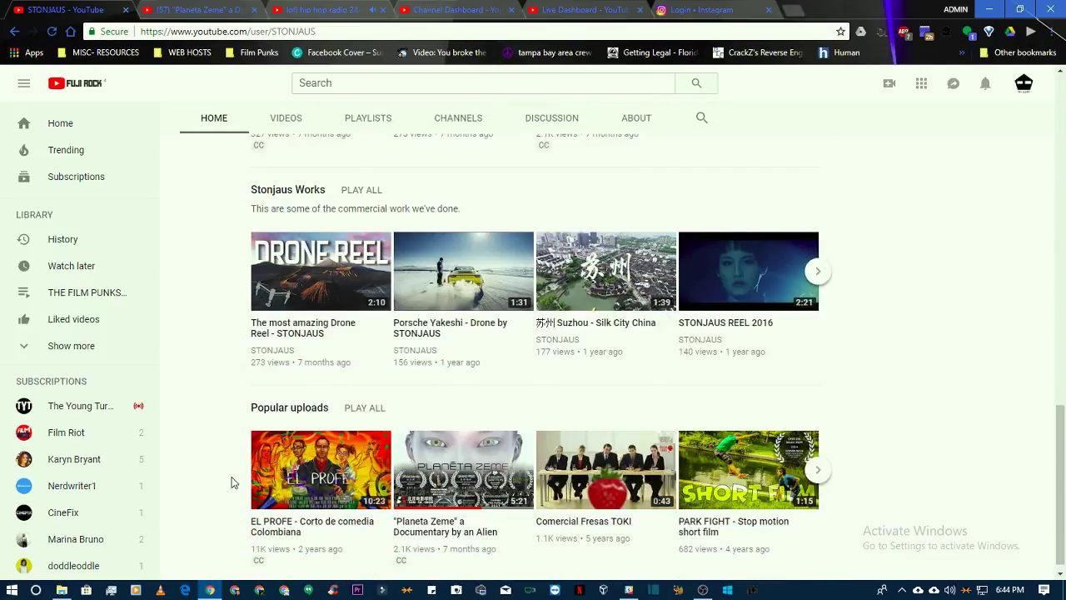
pyautogui.scroll(3, 232, 483)
pyautogui.scroll(3, 232, 482)
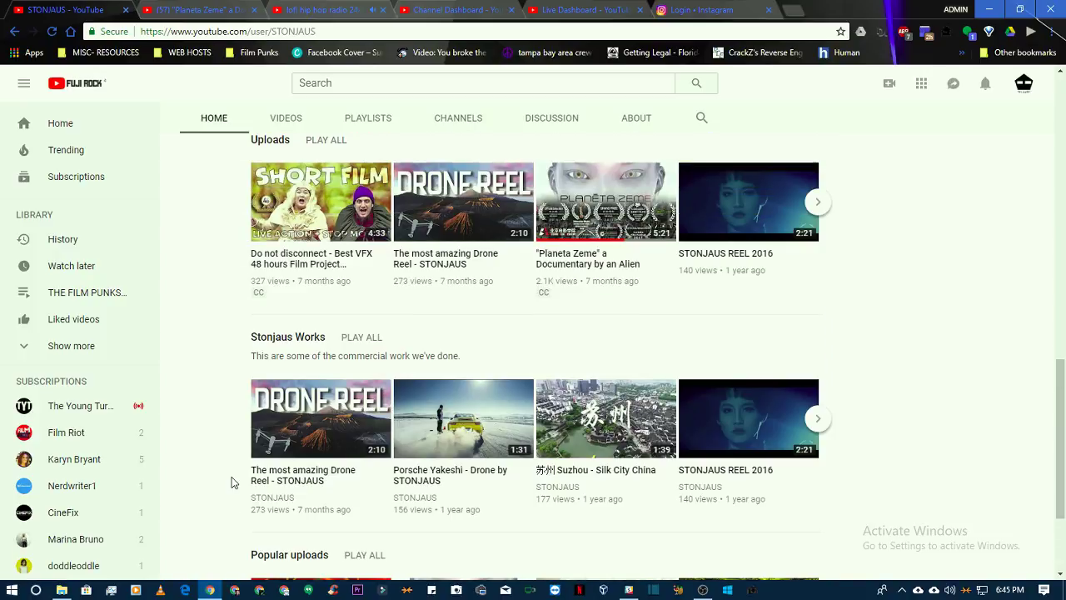
pyautogui.scroll(5, 232, 482)
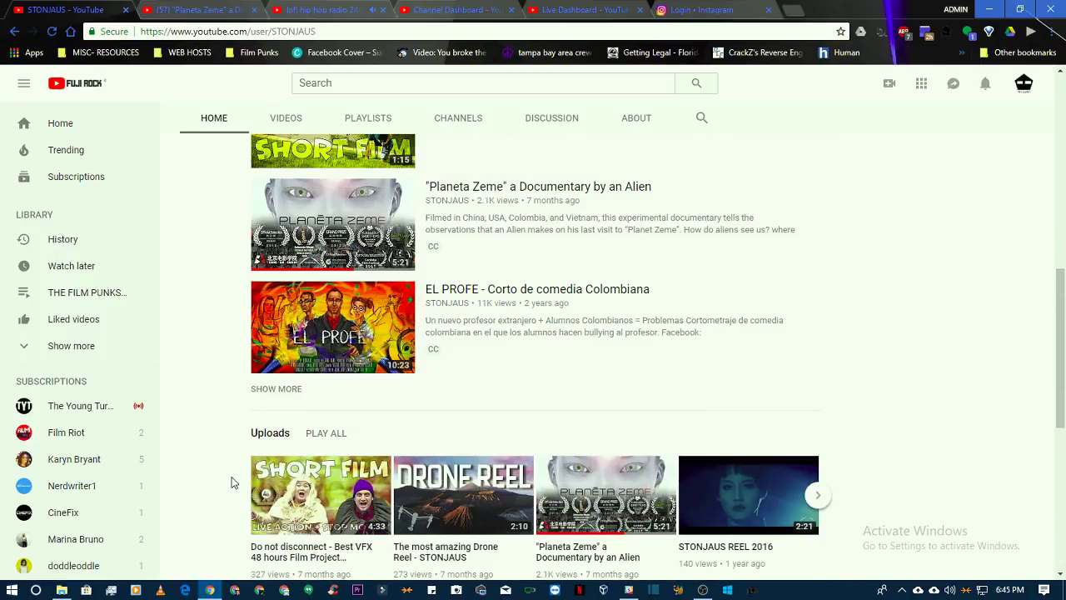
pyautogui.scroll(-1, 231, 483)
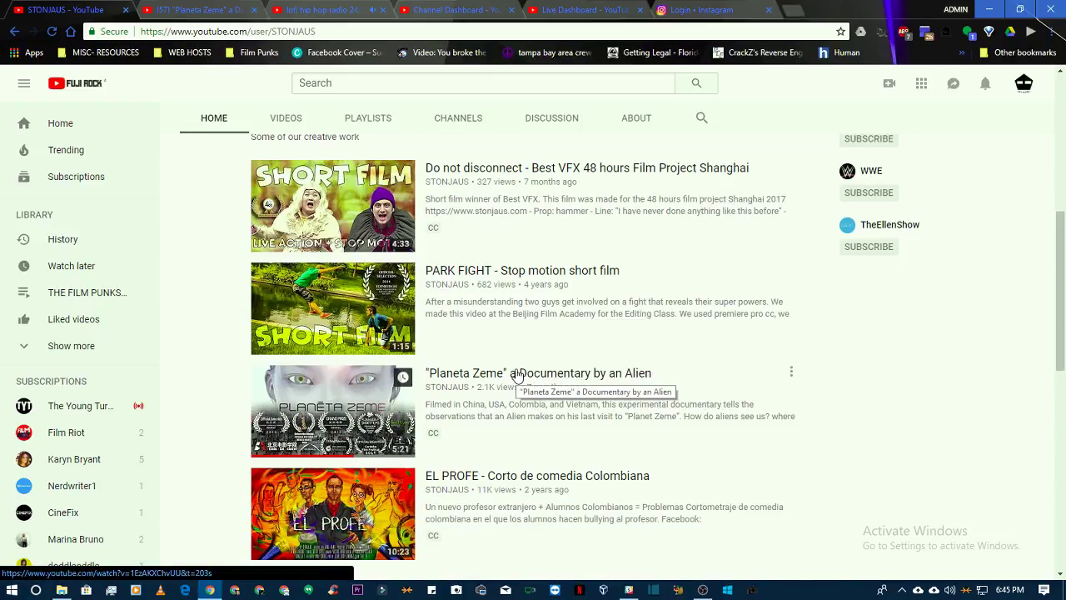
pyautogui.click(610, 376)
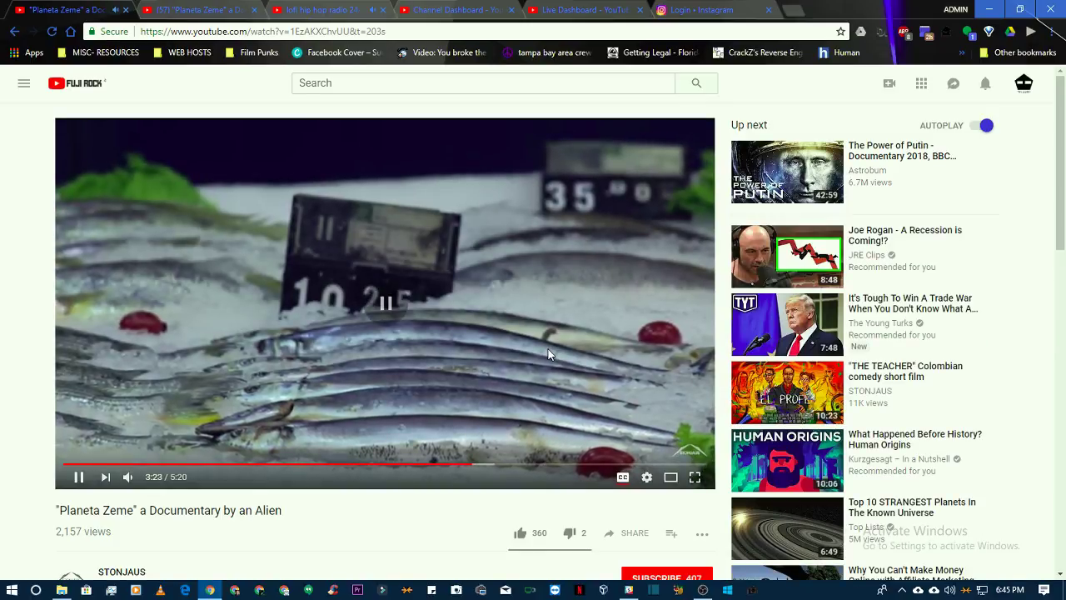
# - Pause the documentary, rewind it to the start, and glance at the dashboard tabs
pyautogui.click(549, 355)
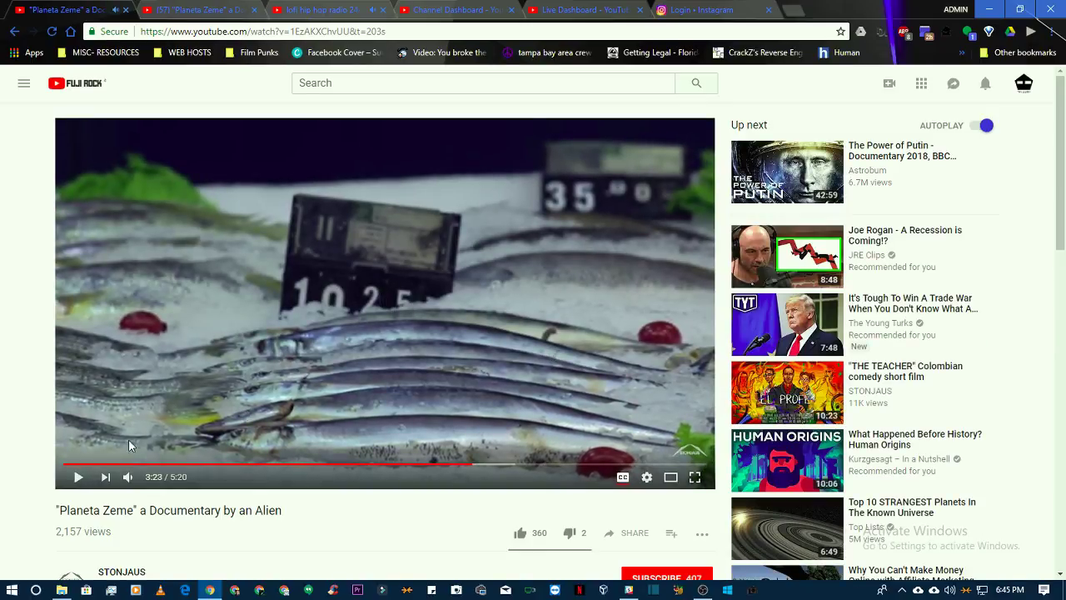
pyautogui.click(64, 466)
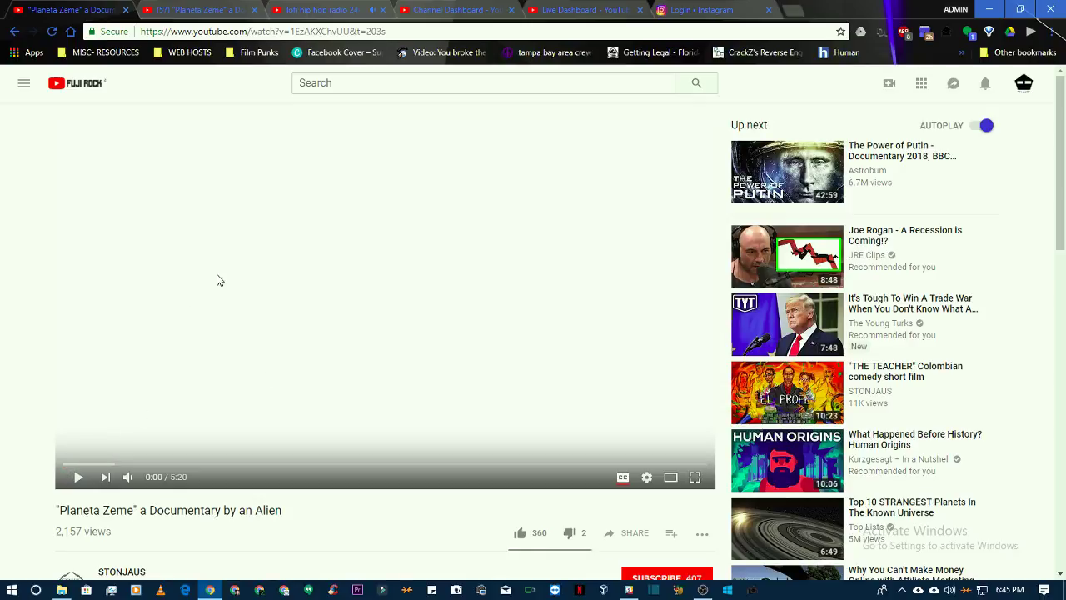
pyautogui.click(590, 12)
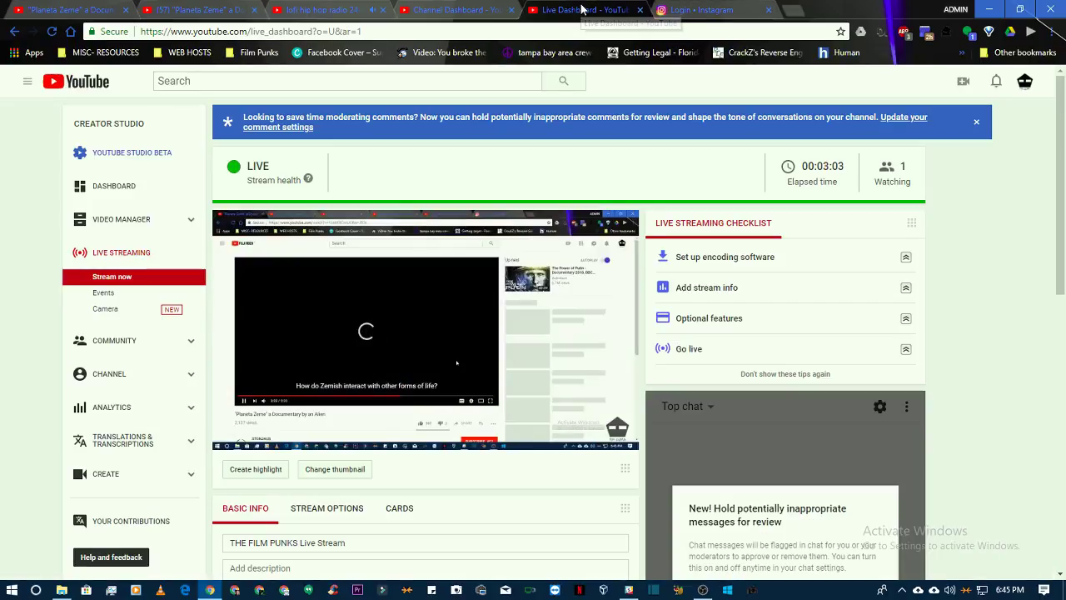
pyautogui.click(487, 9)
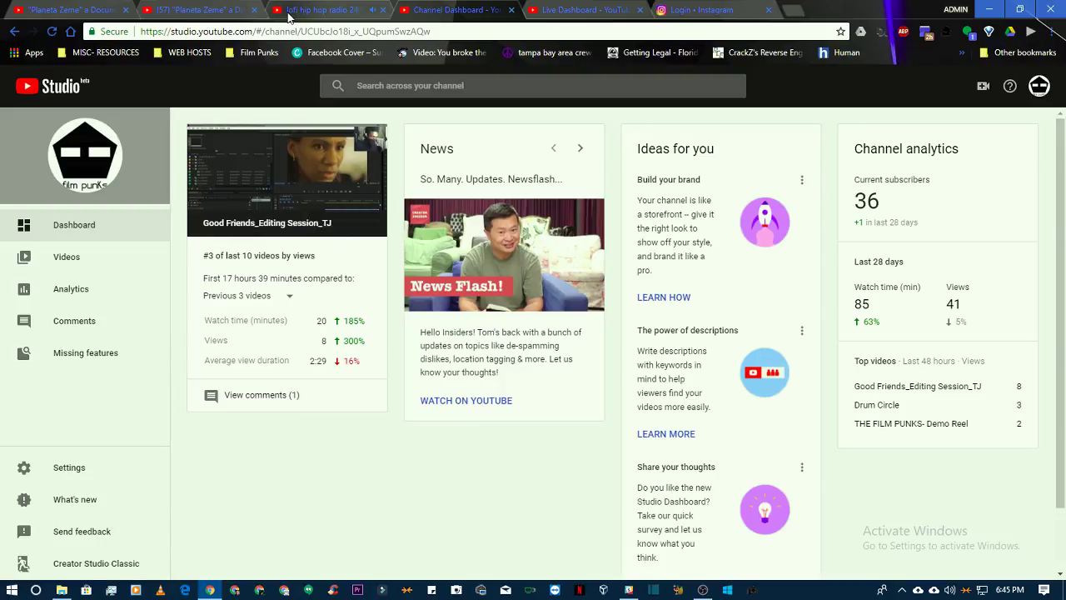
# - Check the lofi radio tab, return to the documentary, play it, and widen to theater mode
pyautogui.click(292, 11)
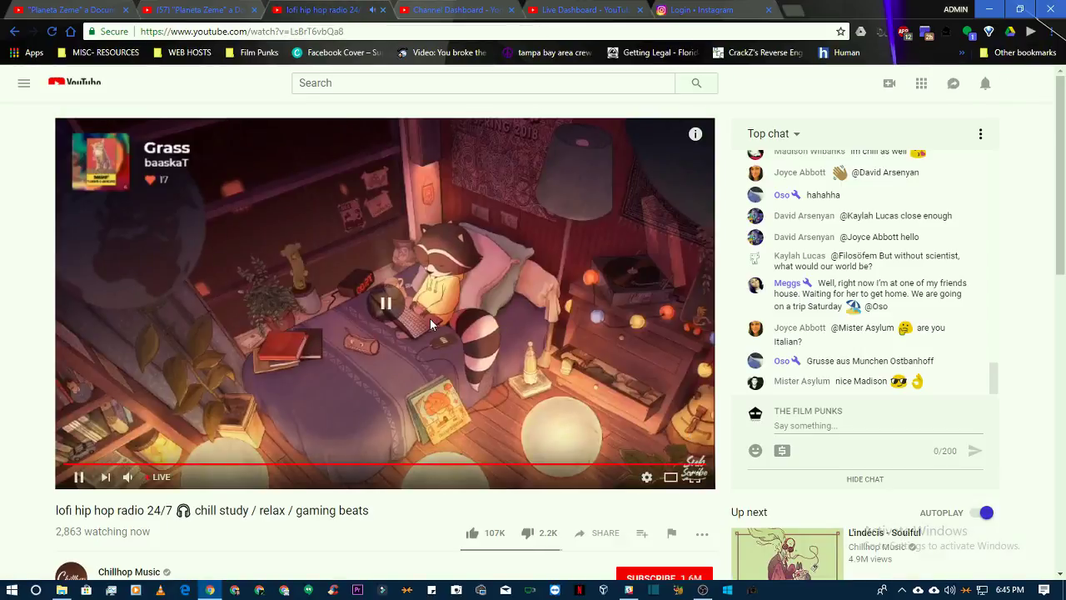
pyautogui.click(191, 9)
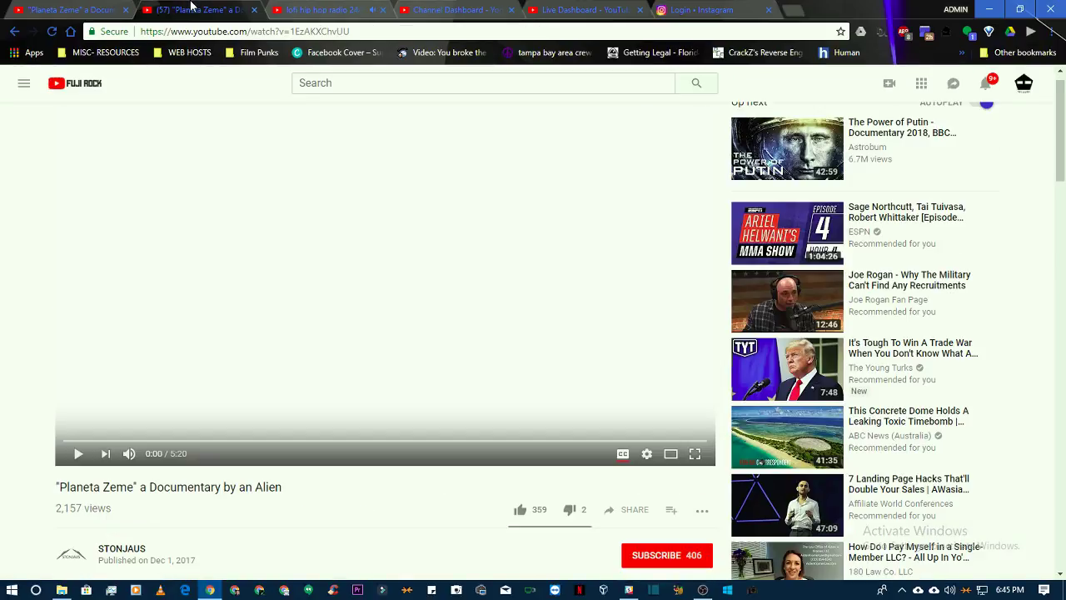
pyautogui.click(250, 269)
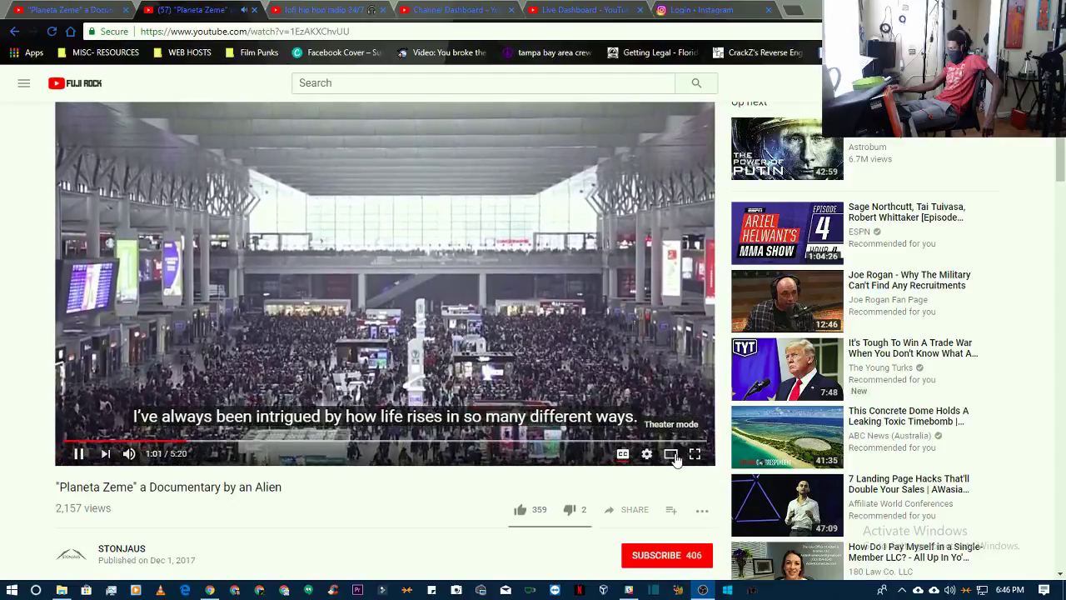
pyautogui.click(670, 454)
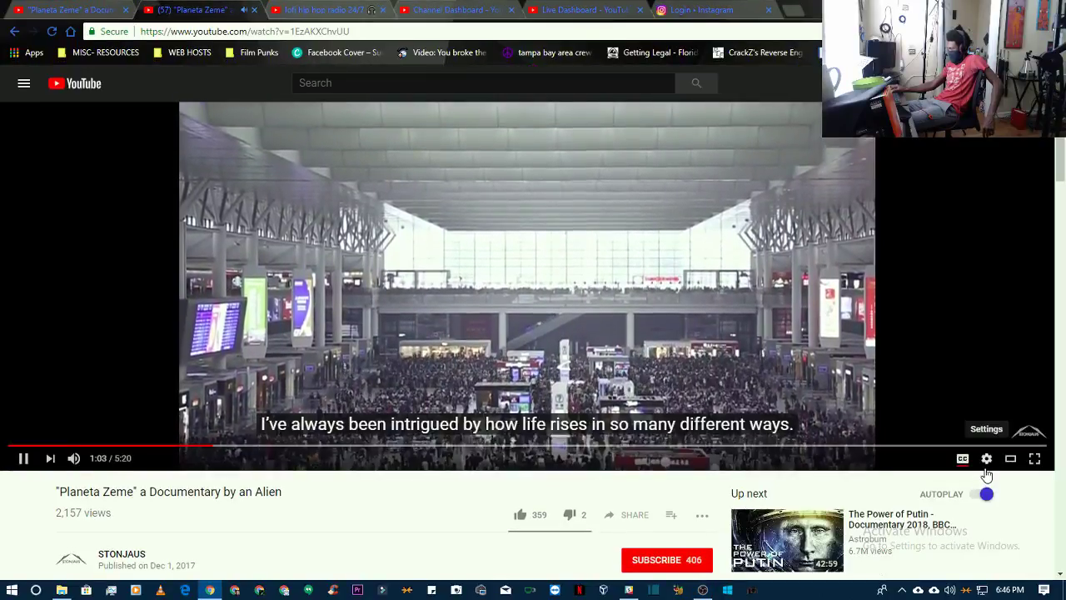
# - Open the player settings and switch the documentary to full screen
pyautogui.click(987, 461)
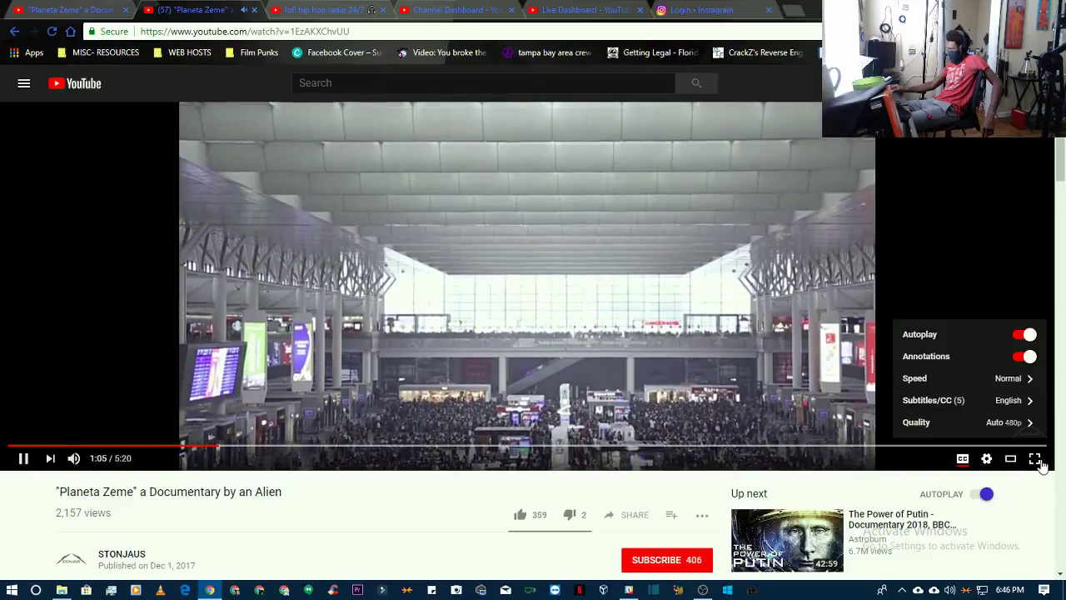
pyautogui.click(1037, 460)
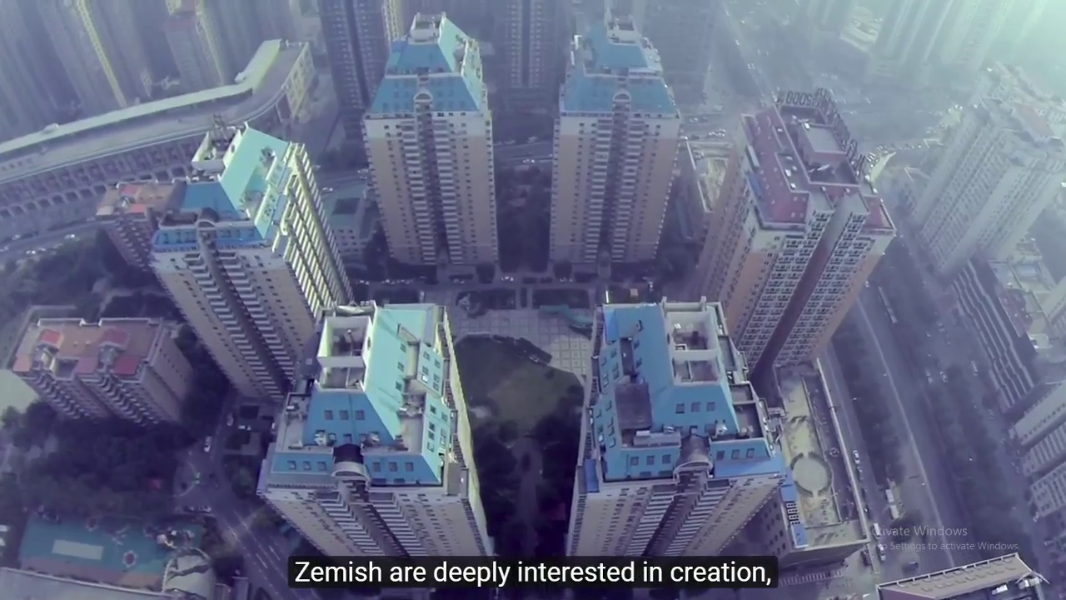
# - Switch to the Desktop 2+ Facecam scene, pause the documentary at 5:18, and exit fullscreen
pyautogui.click(80, 490)
pyautogui.click(80, 518)
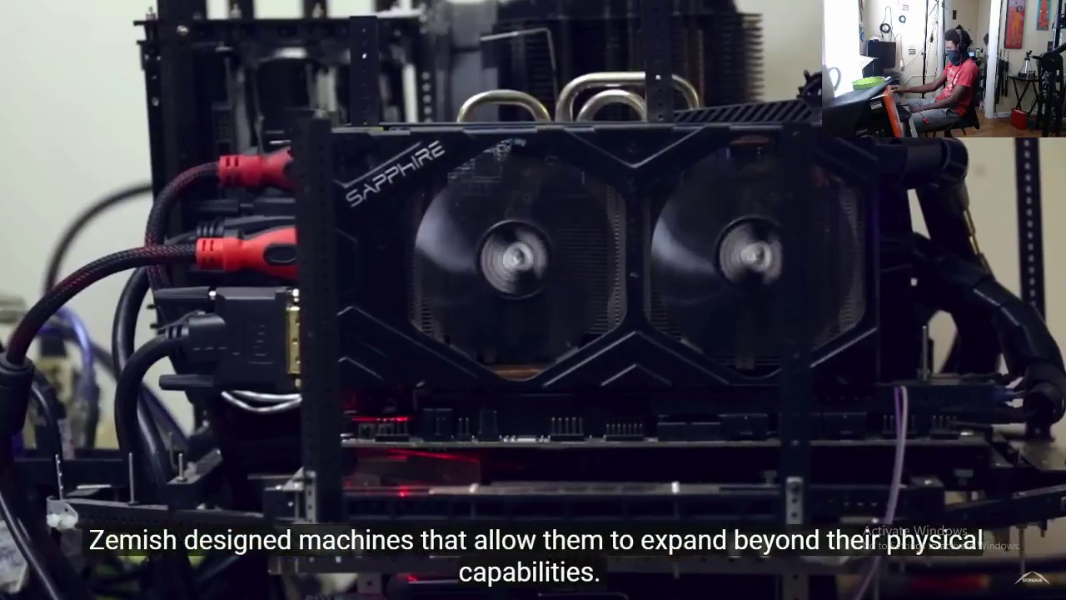
pyautogui.moveTo(410, 325)
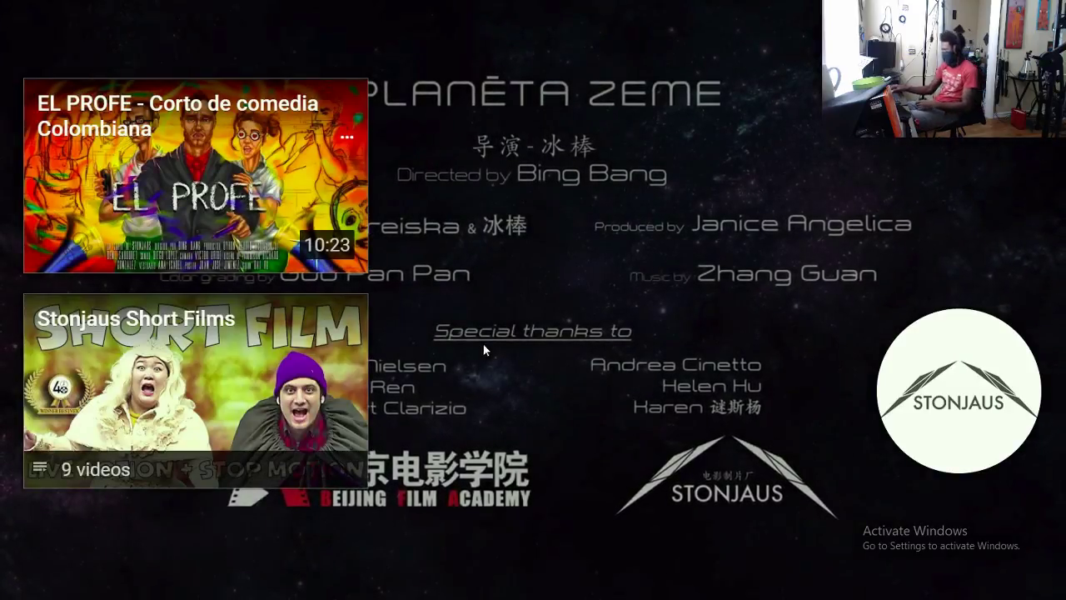
pyautogui.click(586, 276)
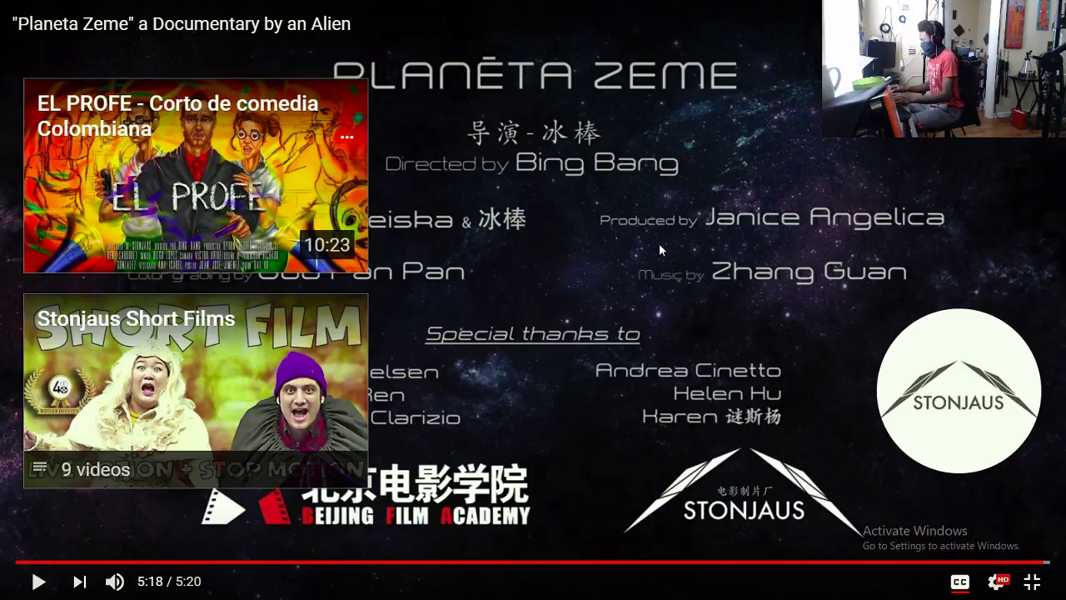
pyautogui.press('Escape')
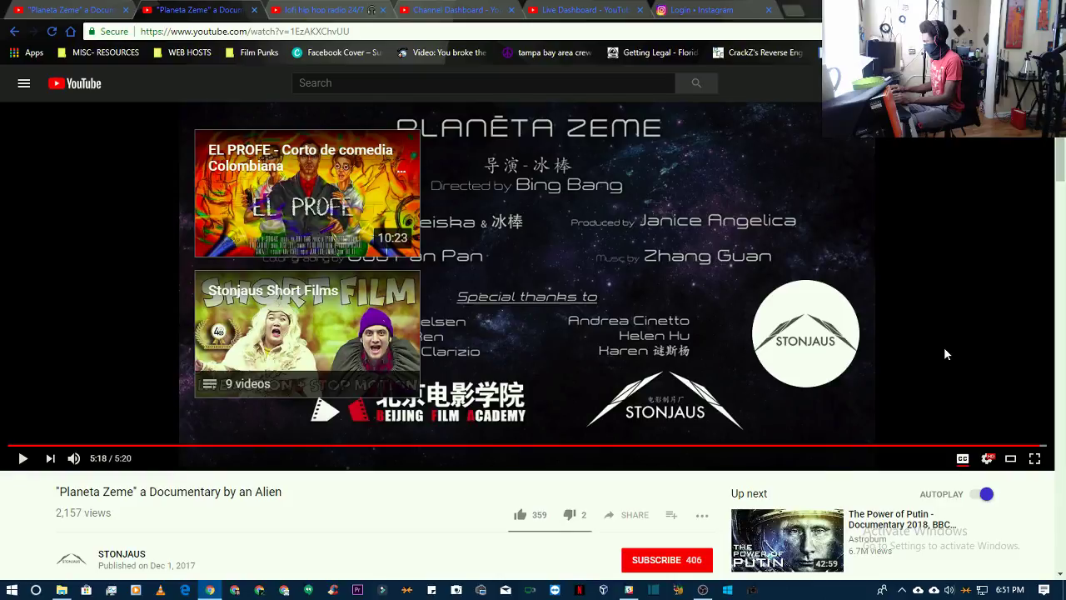
# - Jump the documentary back to 0:22 on the normal watch page
pyautogui.moveTo(848, 332)
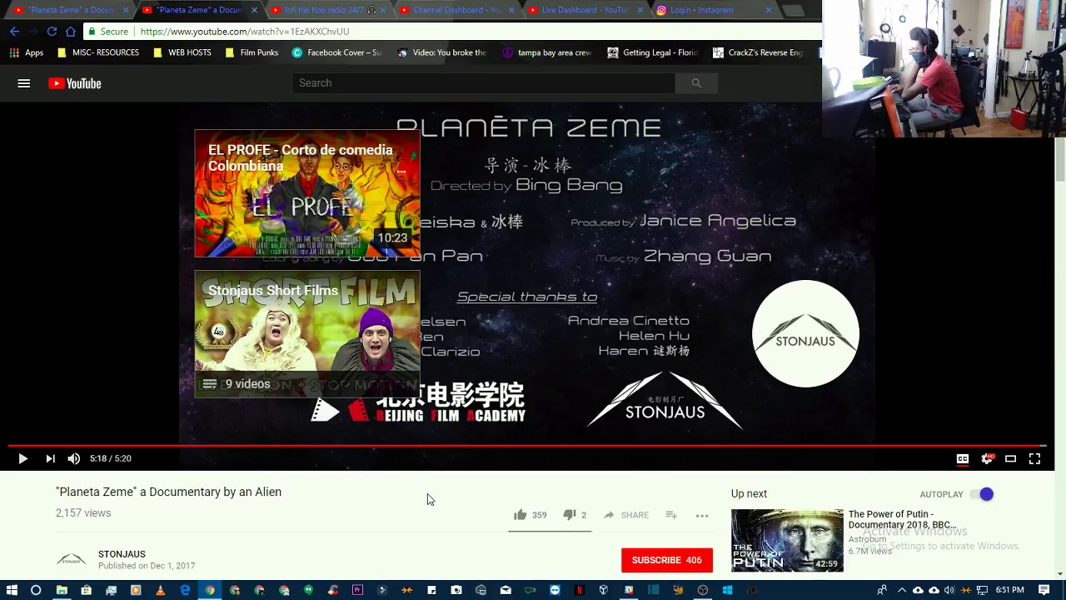
pyautogui.click(372, 447)
# - Jump back near the start of the documentary and mute its sound
pyautogui.click(83, 448)
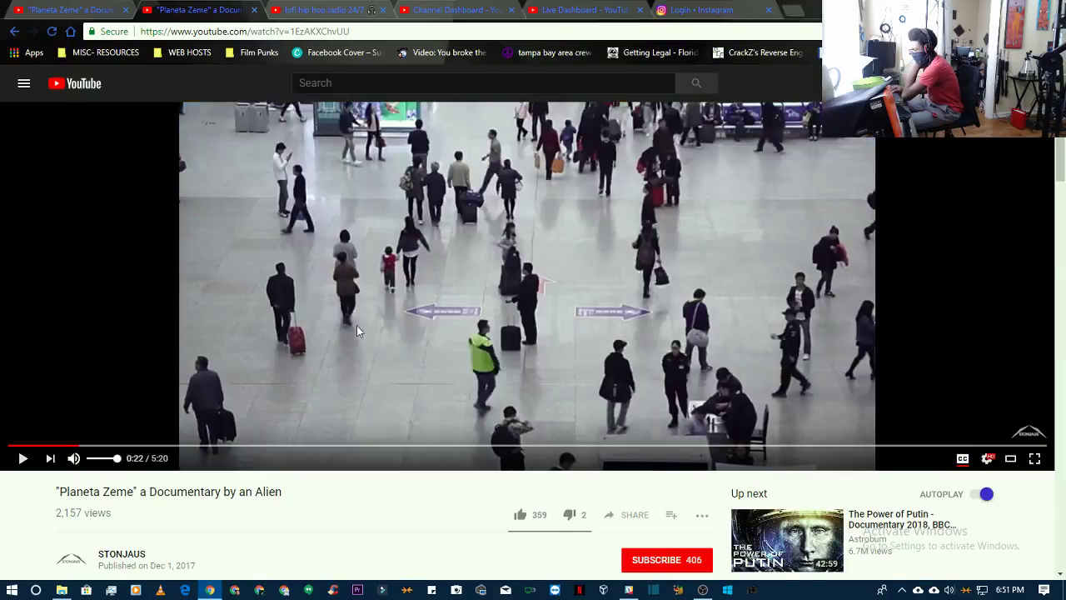
pyautogui.click(73, 458)
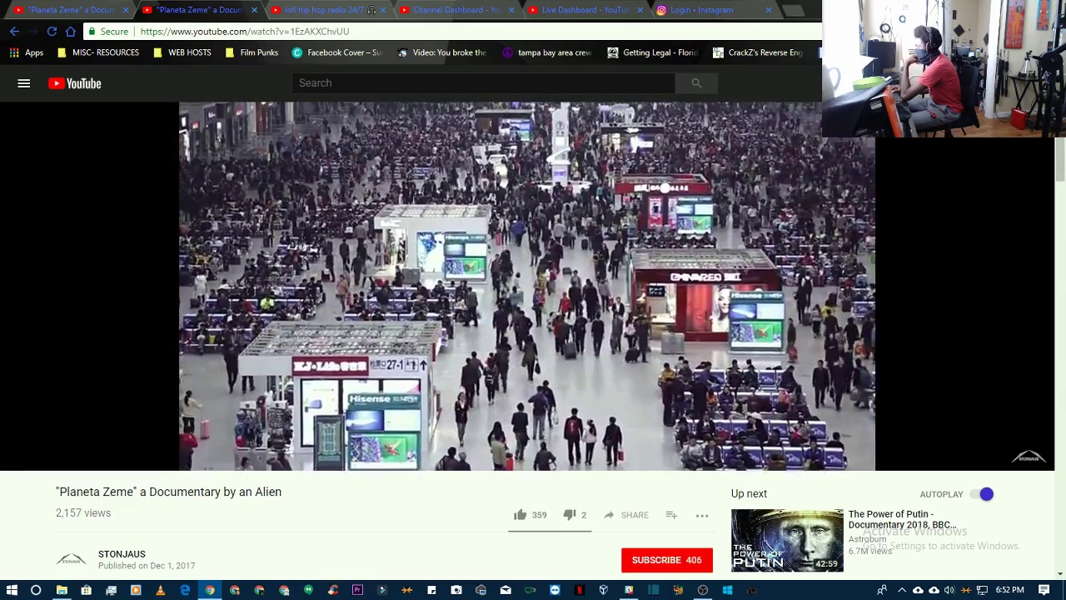
pyautogui.moveTo(551, 348)
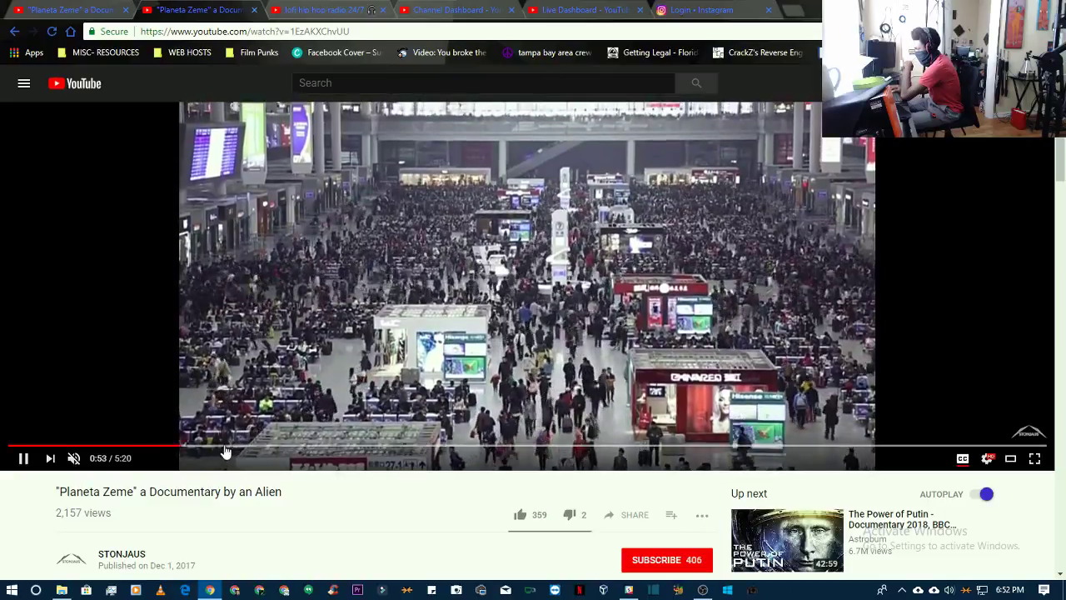
# - Skip ahead through the documentary to about 1:36, 3:00, 3:24, 3:41 and 4:05
pyautogui.click(320, 448)
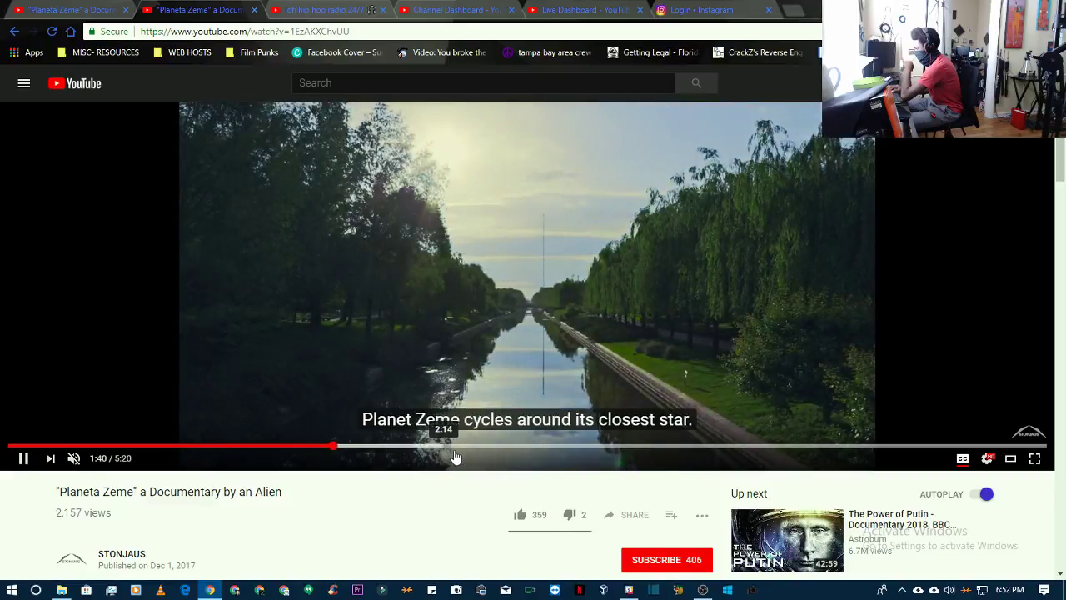
pyautogui.click(595, 447)
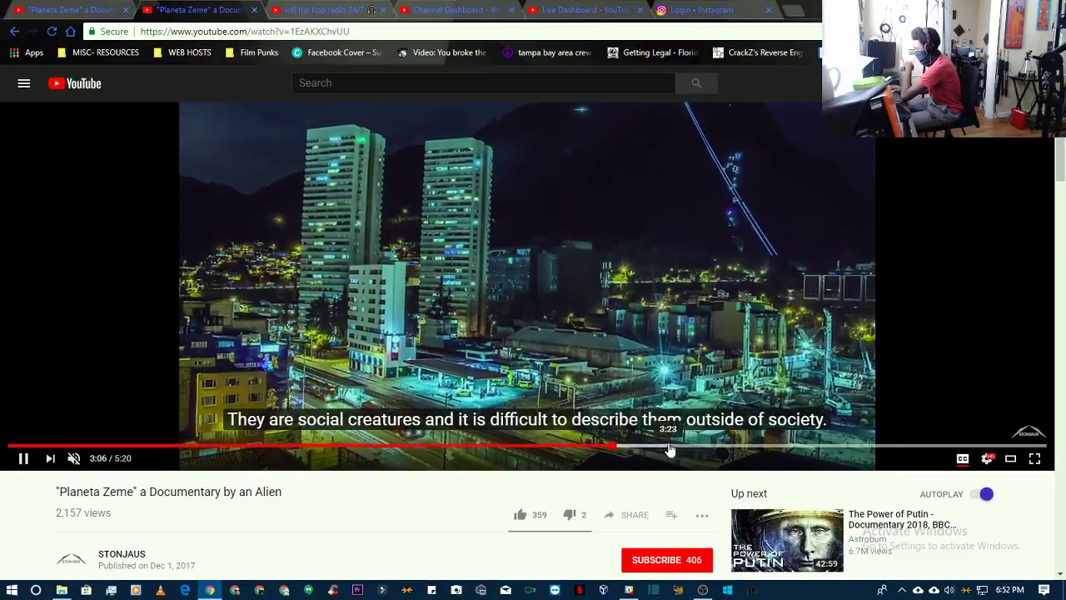
pyautogui.click(671, 448)
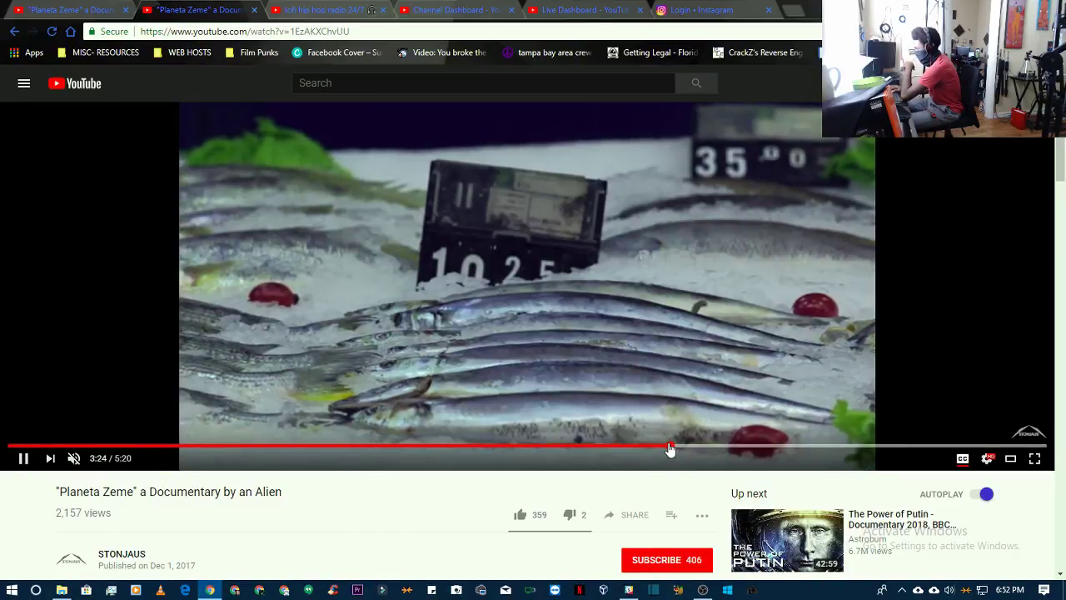
pyautogui.click(726, 447)
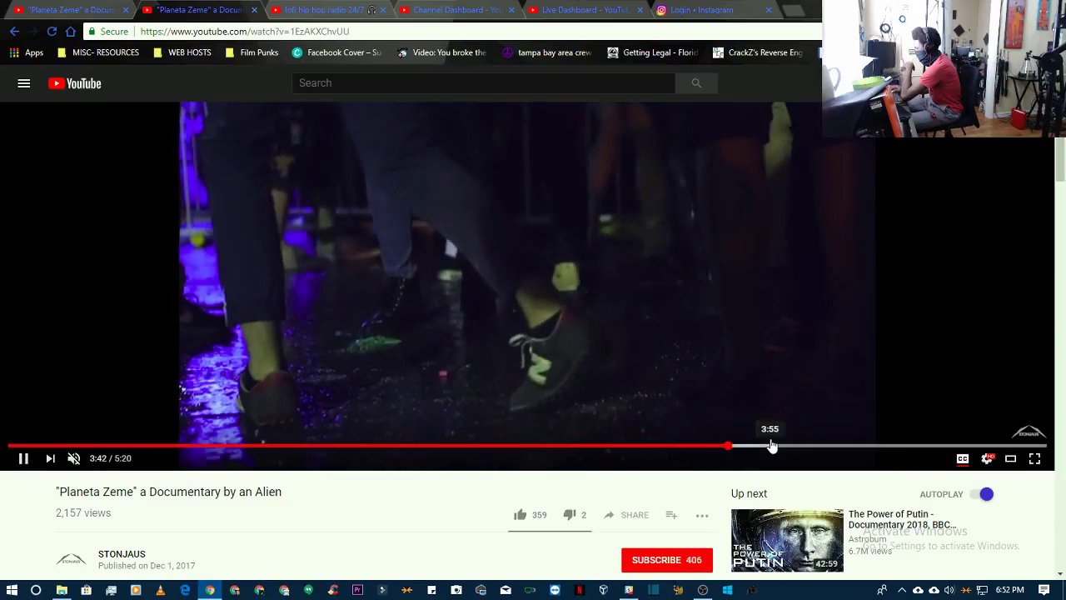
pyautogui.click(799, 447)
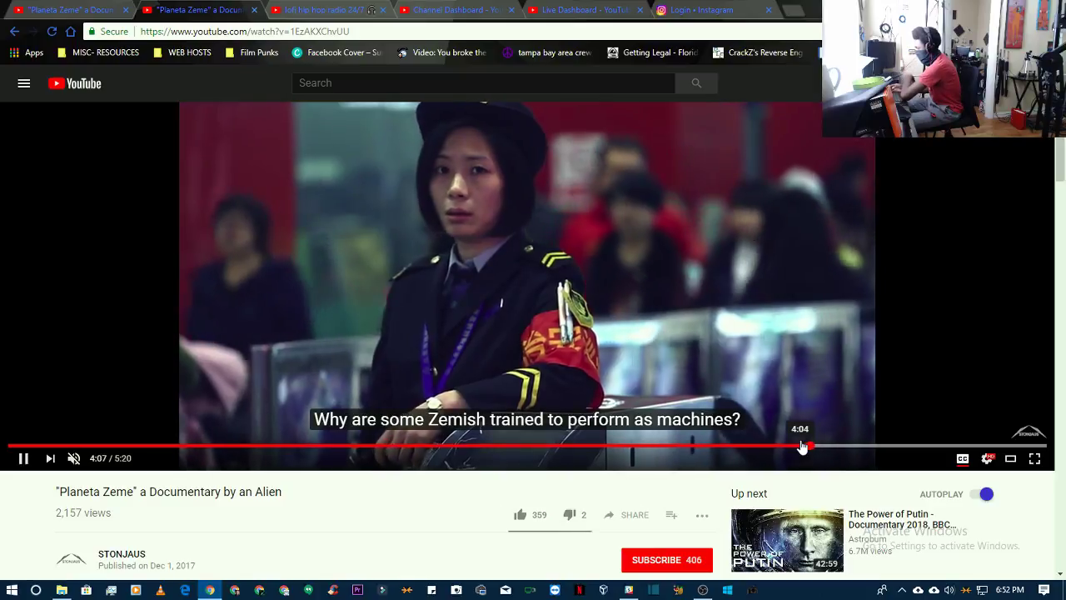
# - Like the documentary, bringing it to 360 likes
pyautogui.click(528, 515)
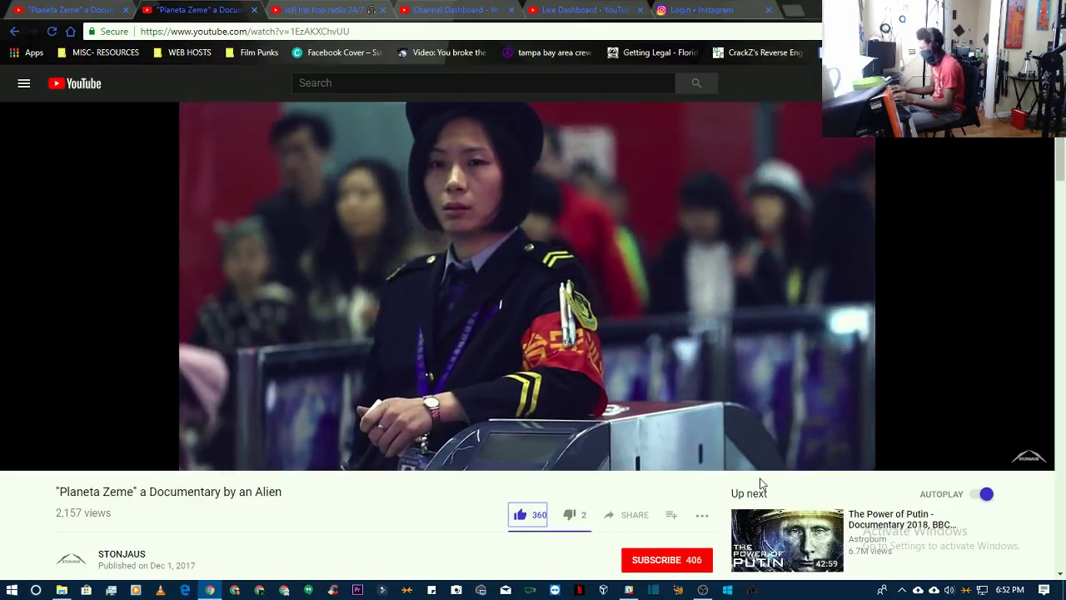
pyautogui.scroll(-1, 1062, 188)
pyautogui.scroll(-5, 1063, 188)
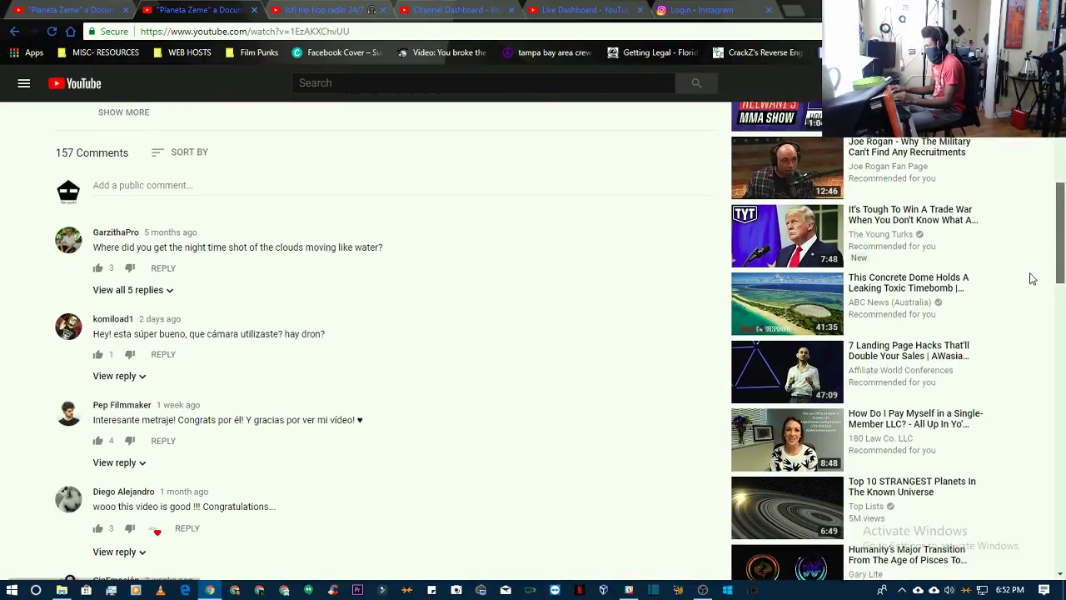
pyautogui.scroll(1, 1031, 277)
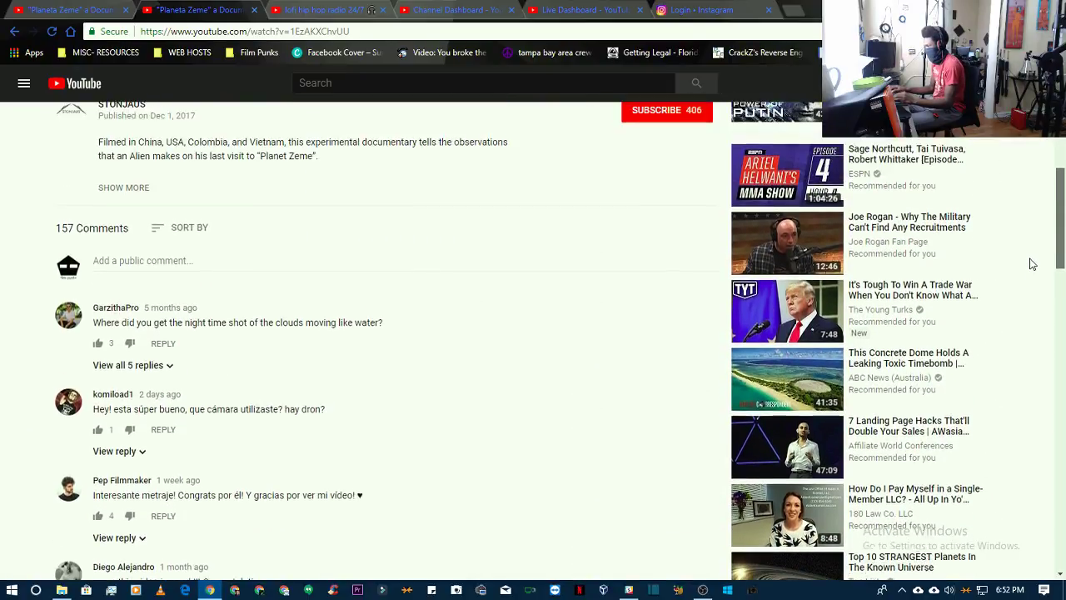
# - Post the comment 'Very cool short film, we enjoyed it!!' on the video
pyautogui.click(133, 261)
pyautogui.write('Very')
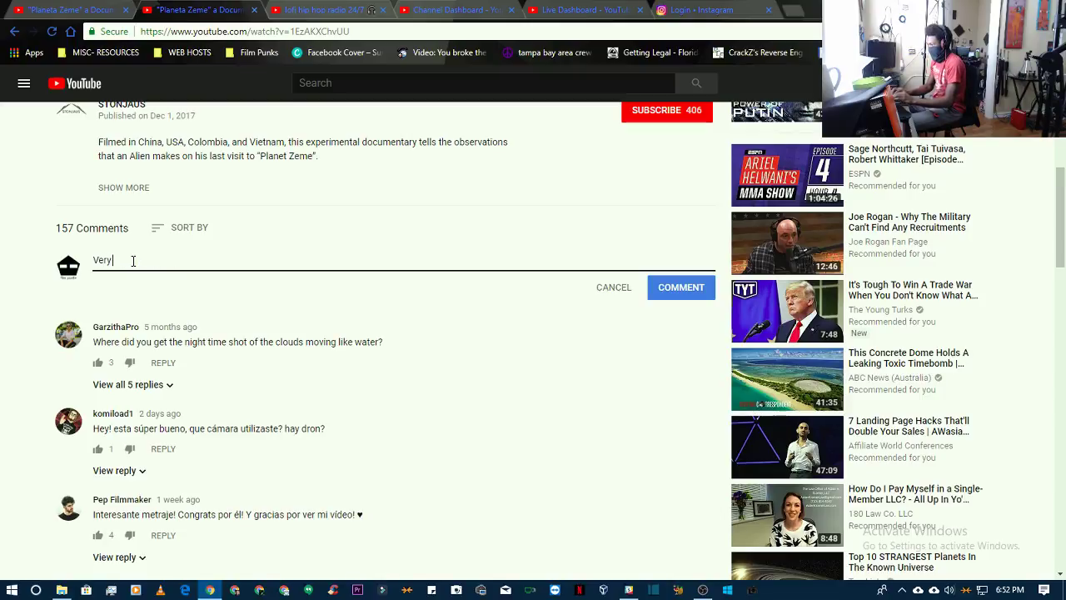
pyautogui.write(' cool')
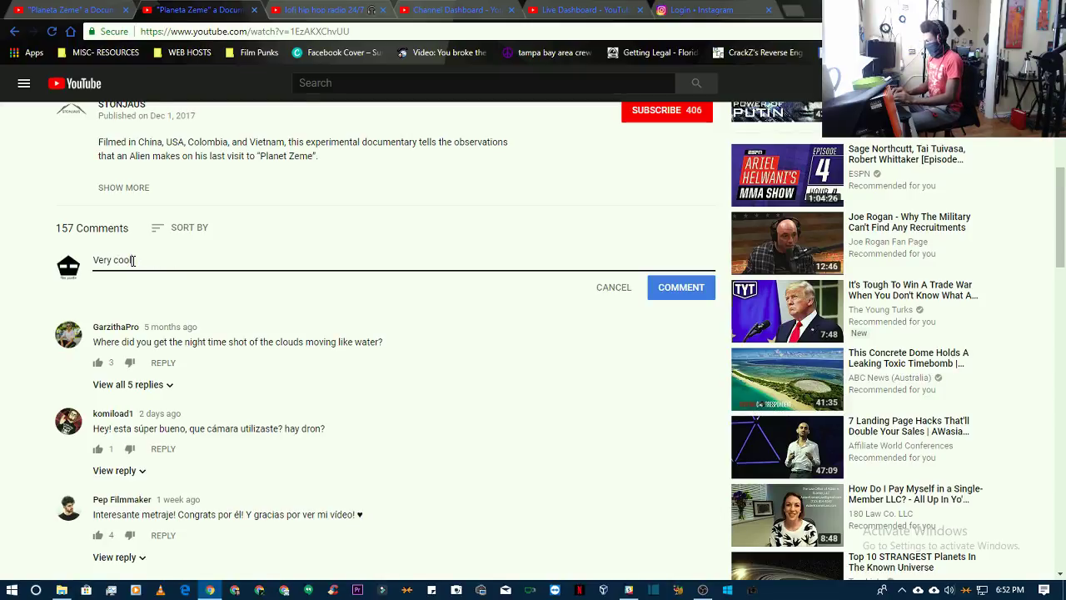
pyautogui.write(' short film')
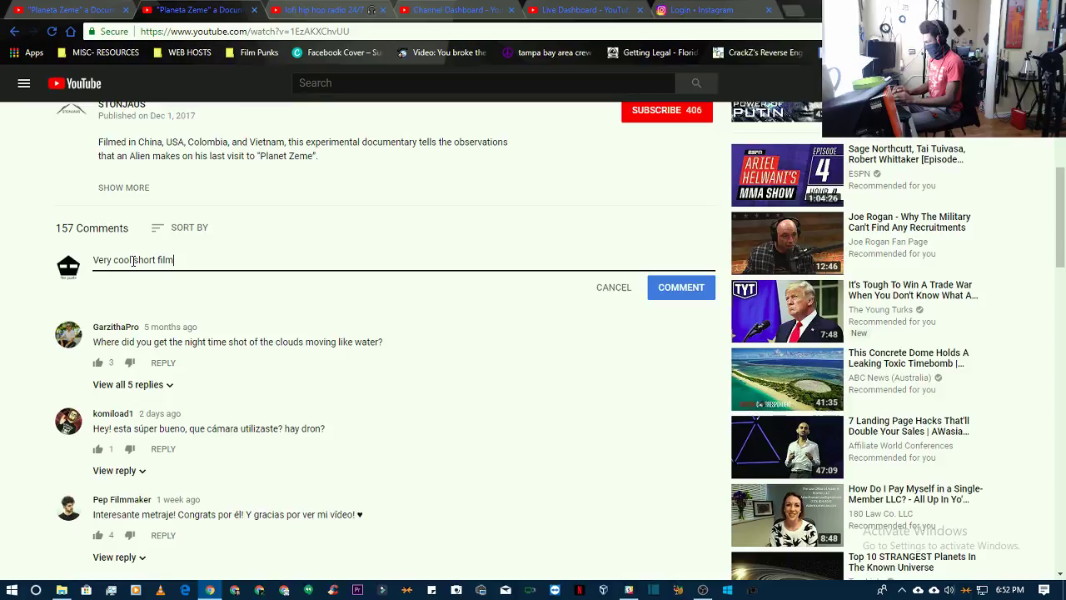
pyautogui.write(', we')
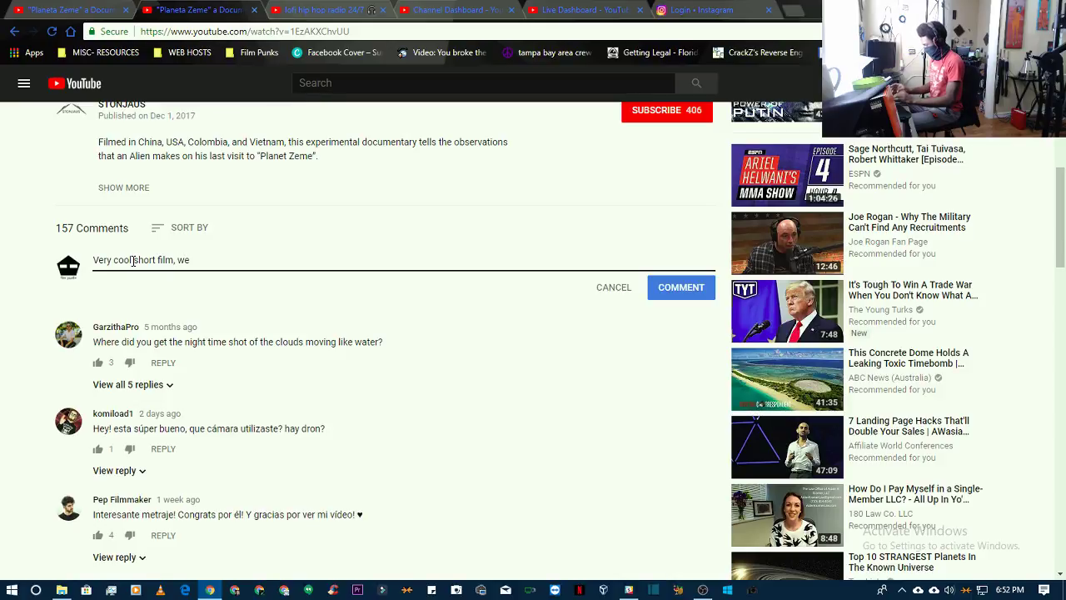
pyautogui.write(' enjo')
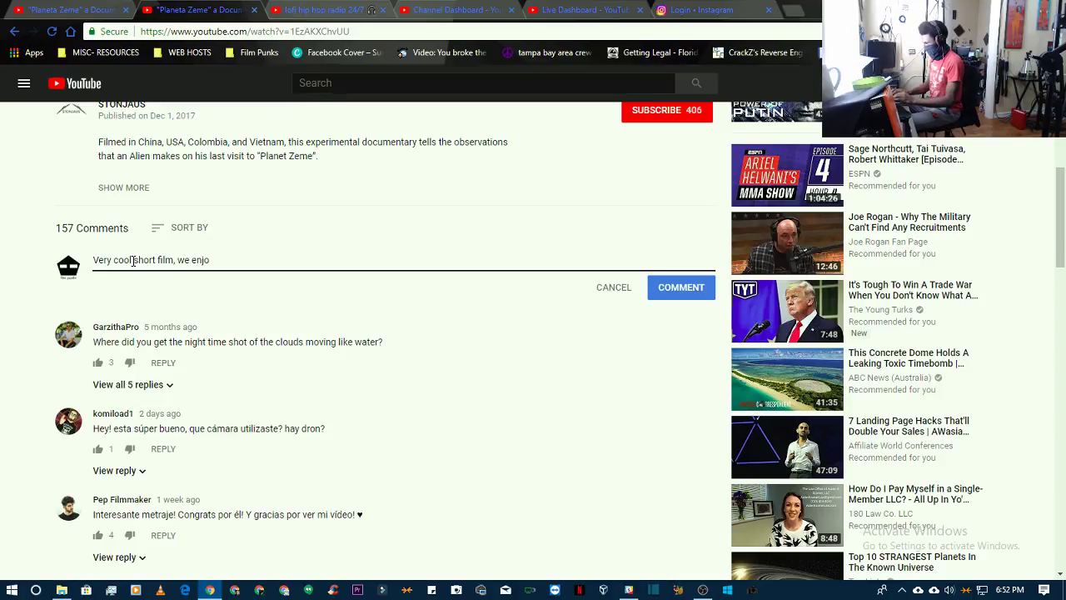
pyautogui.write('yed it.')
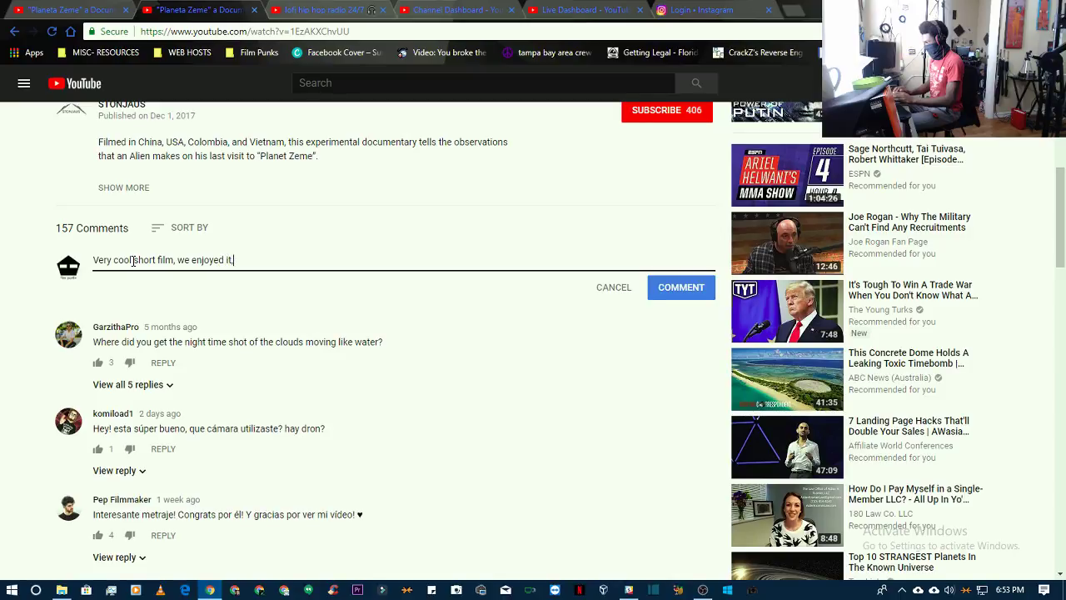
pyautogui.press('BackSpace')
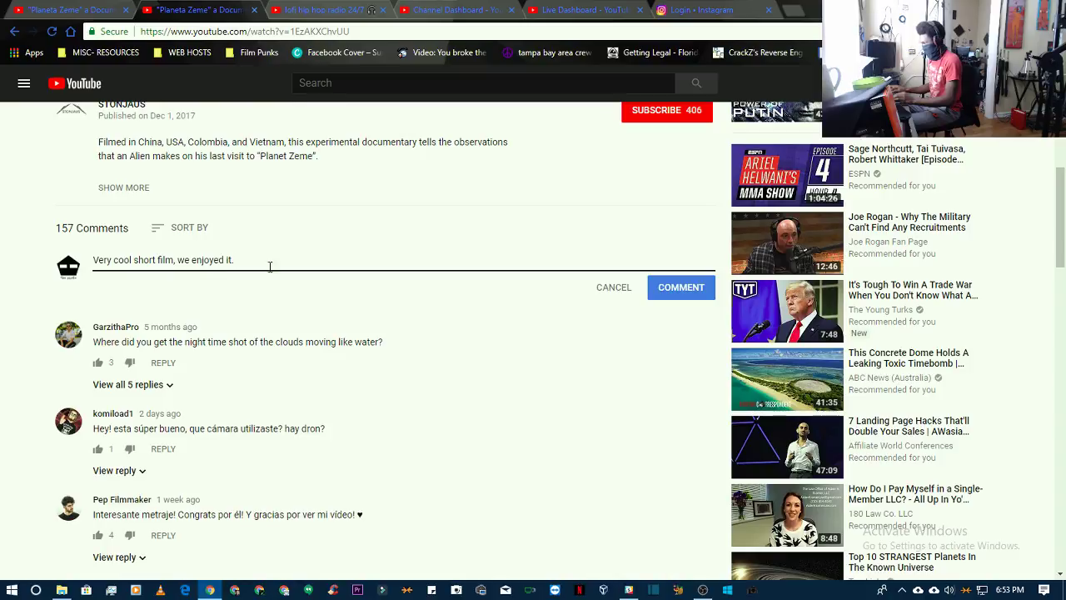
pyautogui.press('BackSpace')
pyautogui.write('!!')
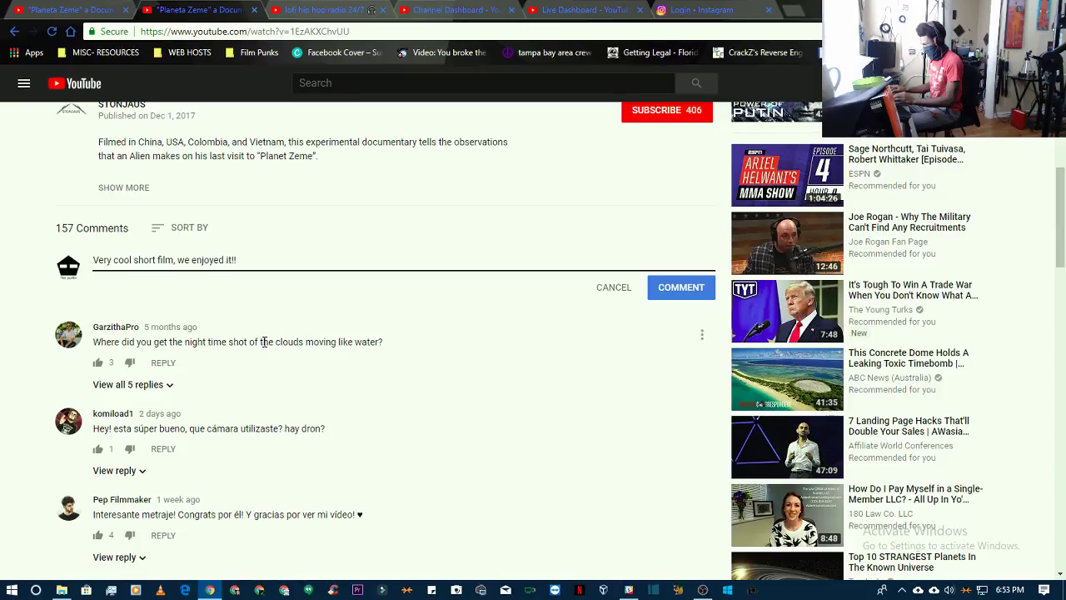
pyautogui.click(684, 287)
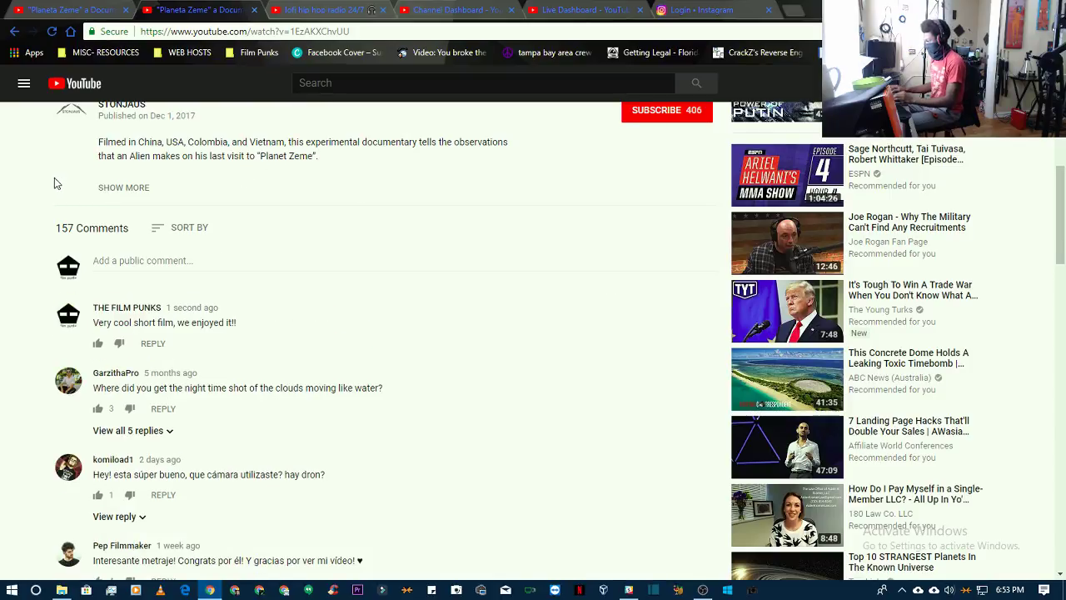
pyautogui.hotkey('ctrl', 'a')
pyautogui.scroll(2, 54, 180)
# - Pause the documentary, go to the YouTube home page, start Premiere Pro, and restore the browser
pyautogui.scroll(4, 55, 178)
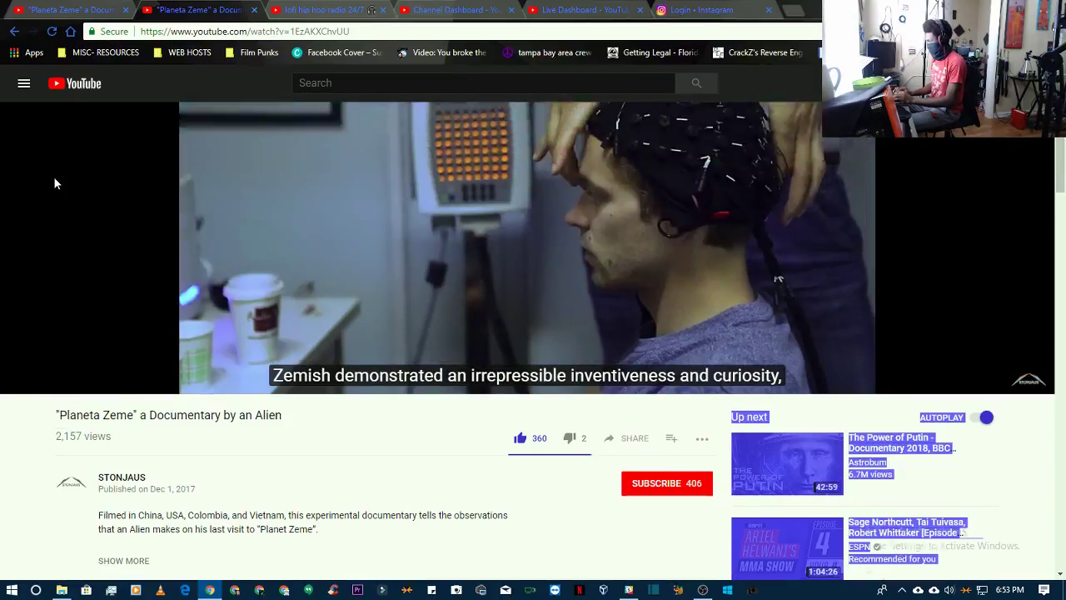
pyautogui.click(254, 292)
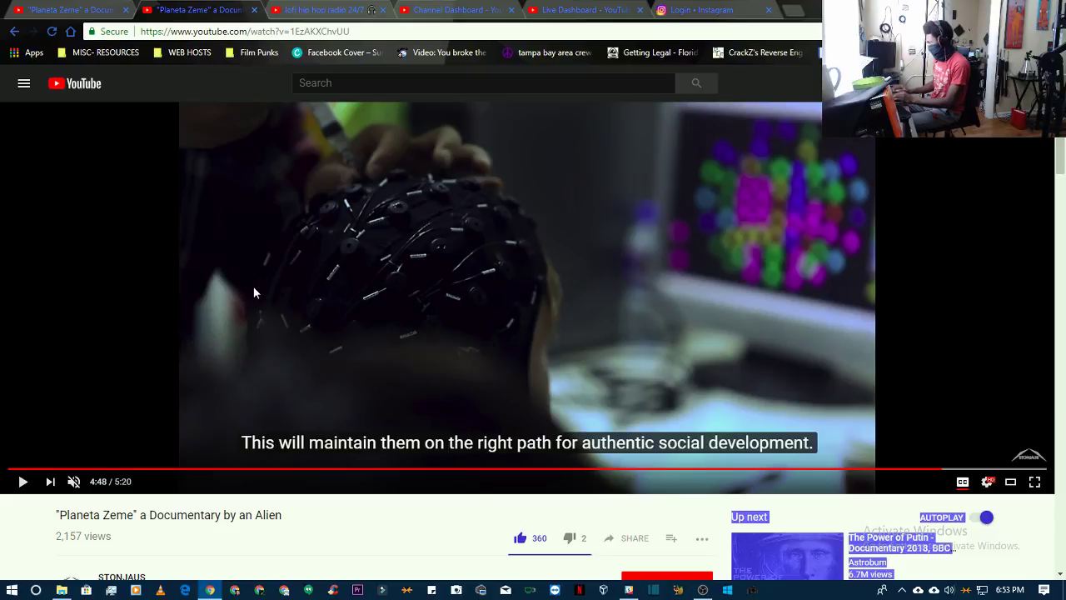
pyautogui.click(87, 84)
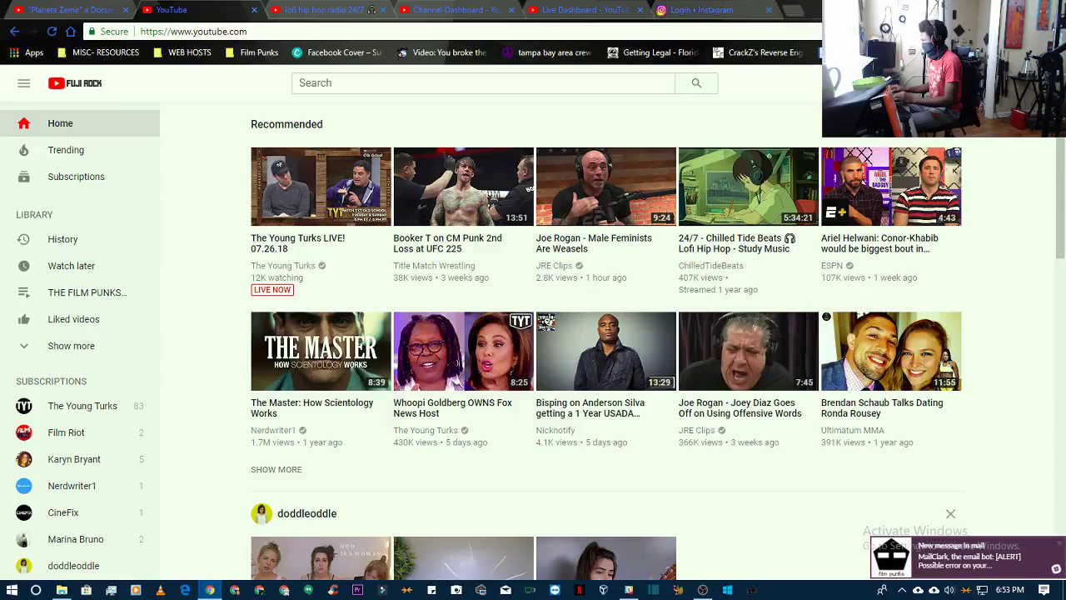
pyautogui.press('super+Down')
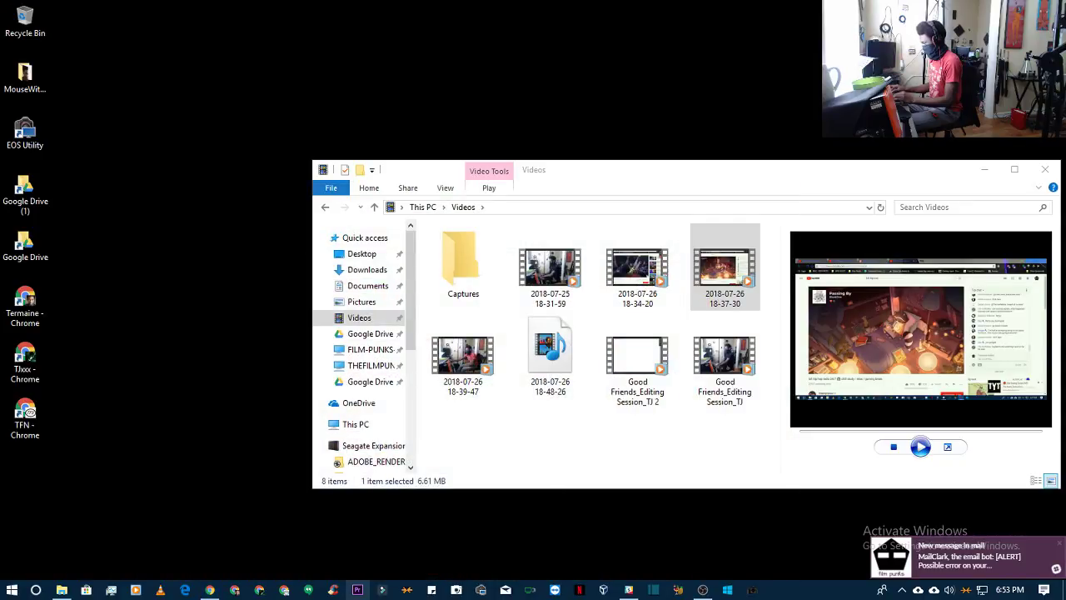
pyautogui.click(360, 589)
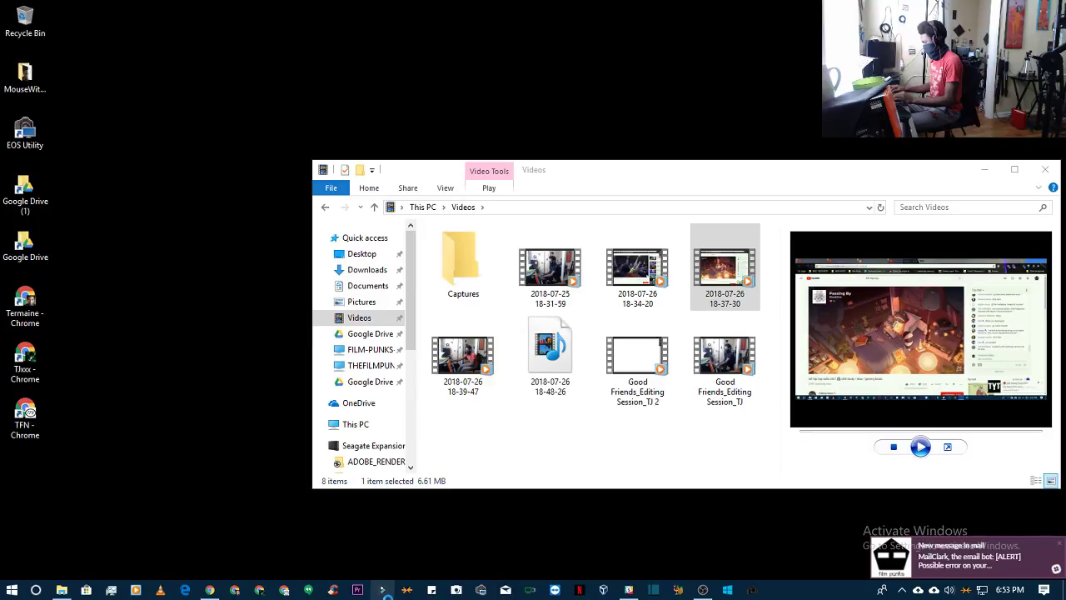
pyautogui.click(210, 590)
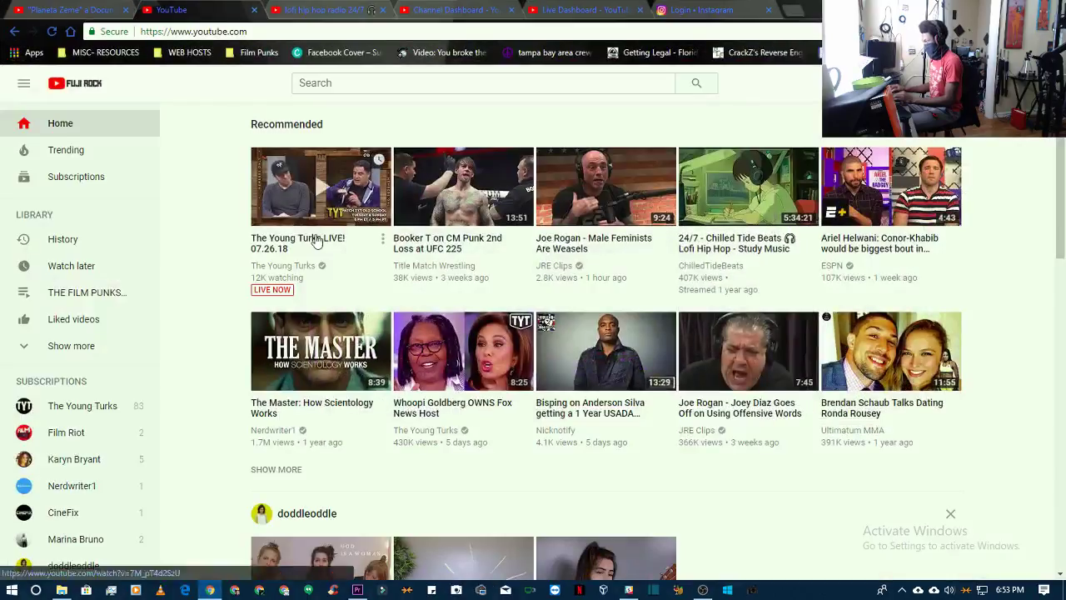
# - Resume the lofi hip hop radio stream and minimize the browser
pyautogui.click(327, 10)
pyautogui.click(364, 247)
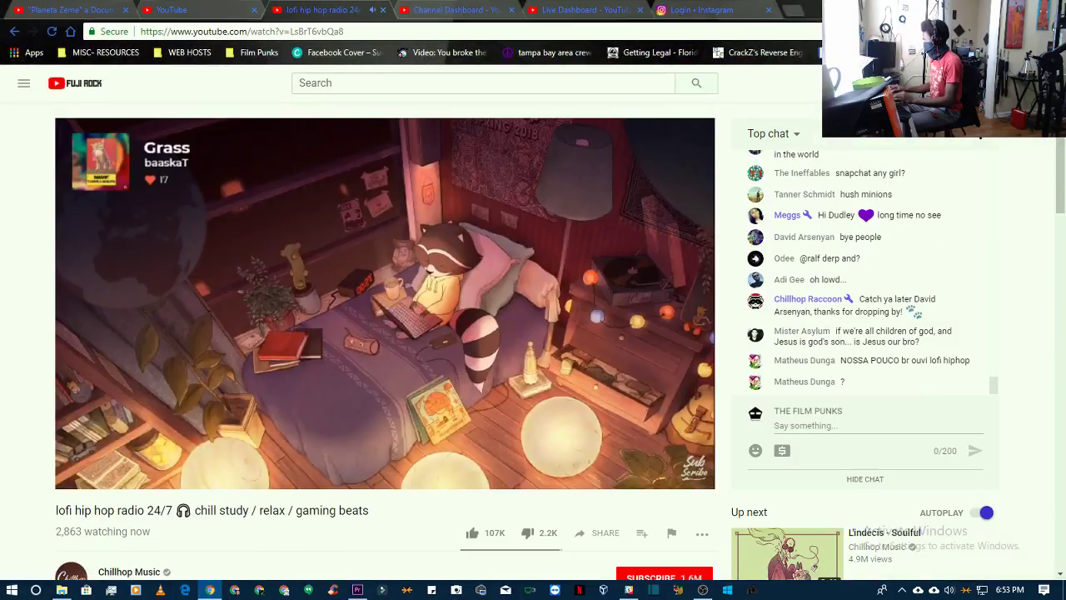
pyautogui.click(210, 589)
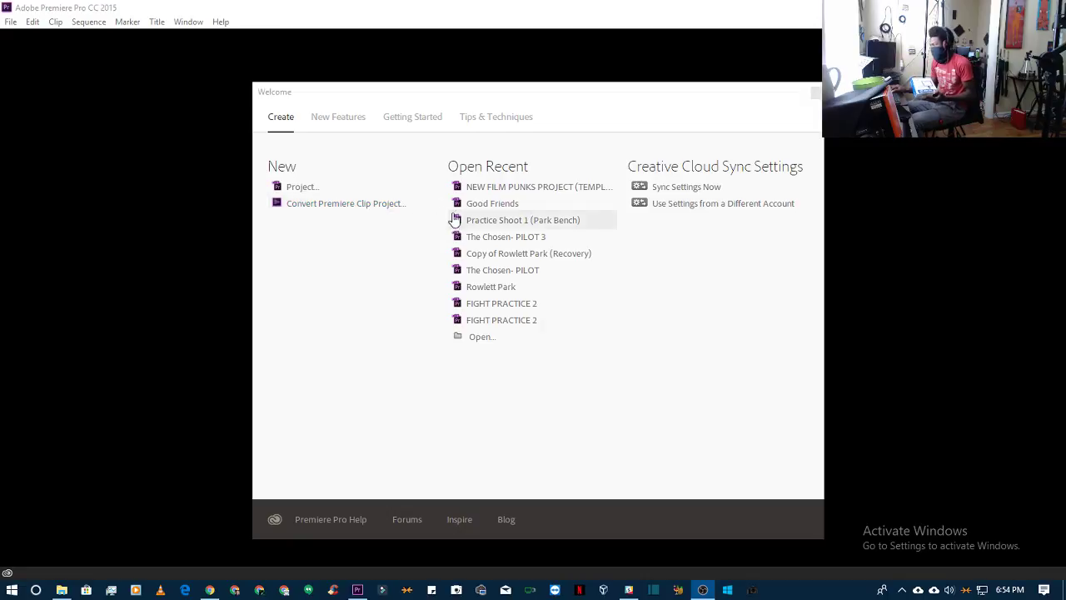
# - From the Welcome screen, reopen the Good Friends project through File > Open Recent
pyautogui.click(473, 206)
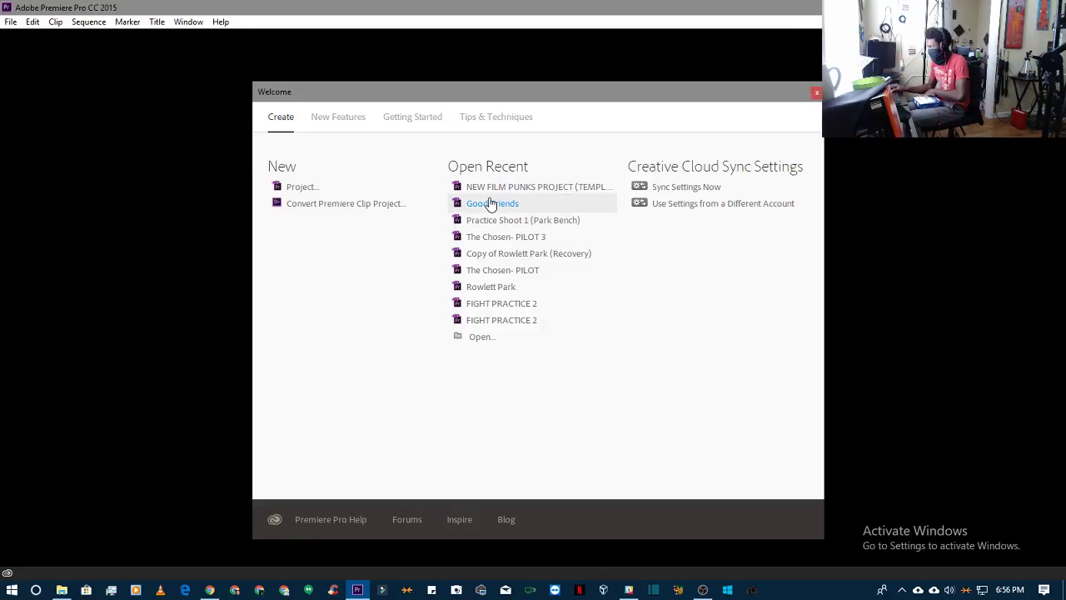
pyautogui.click(10, 22)
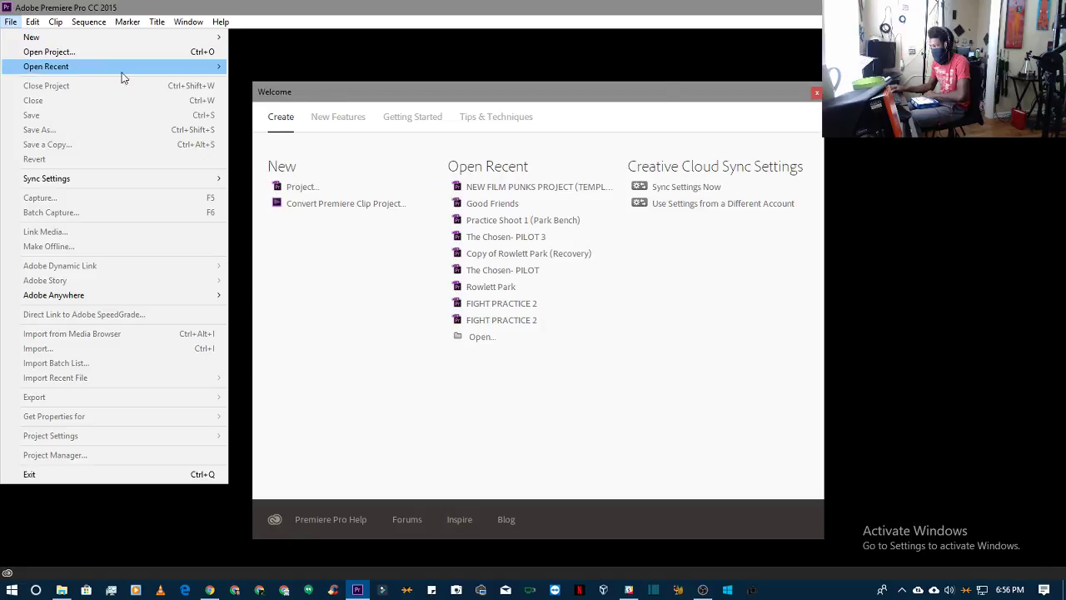
pyautogui.moveTo(122, 68)
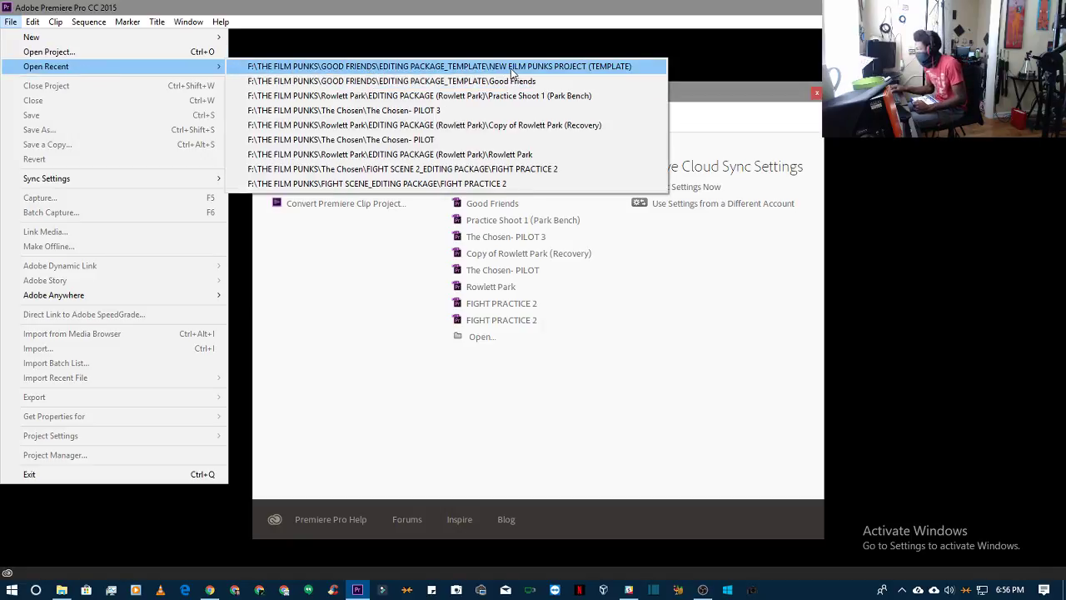
pyautogui.click(541, 84)
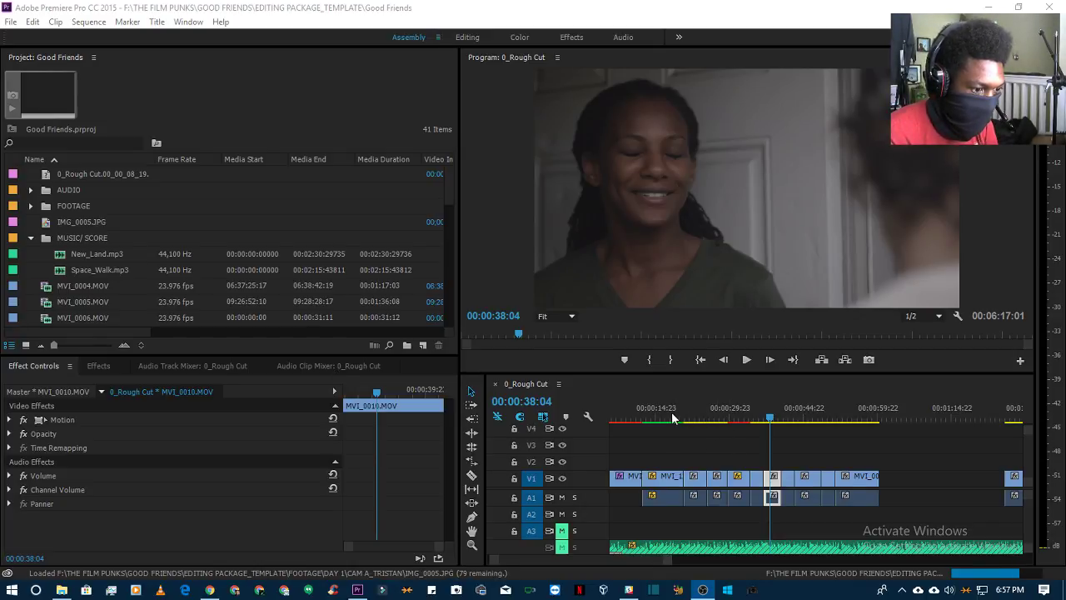
# - Move the timeline playhead earlier, look through the Sequence menu, then open Audio Hardware preferences
pyautogui.moveTo(661, 411); pyautogui.dragTo(775, 419)
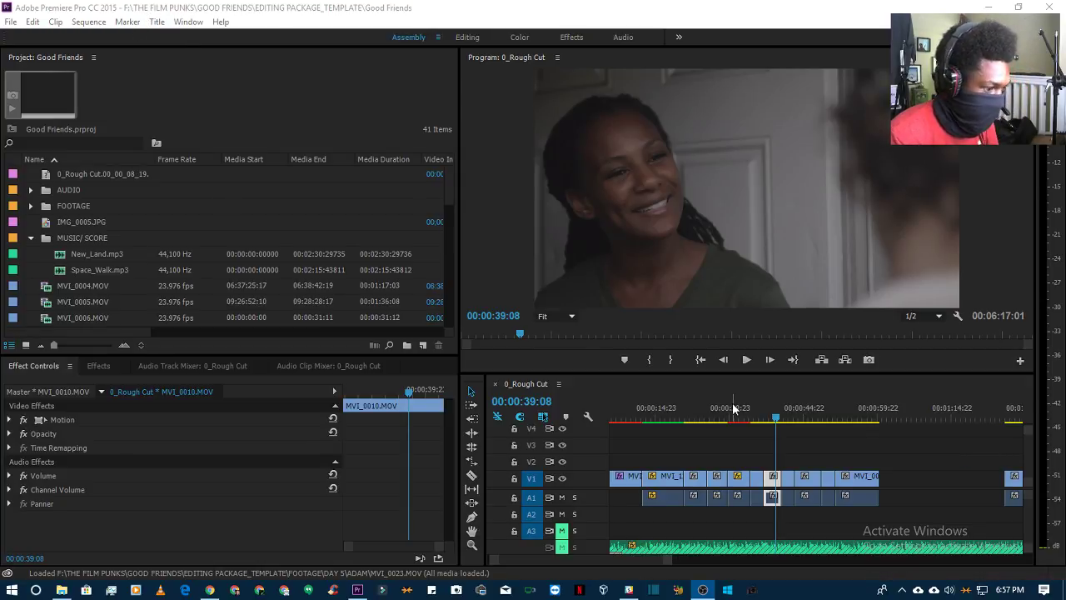
pyautogui.click(86, 25)
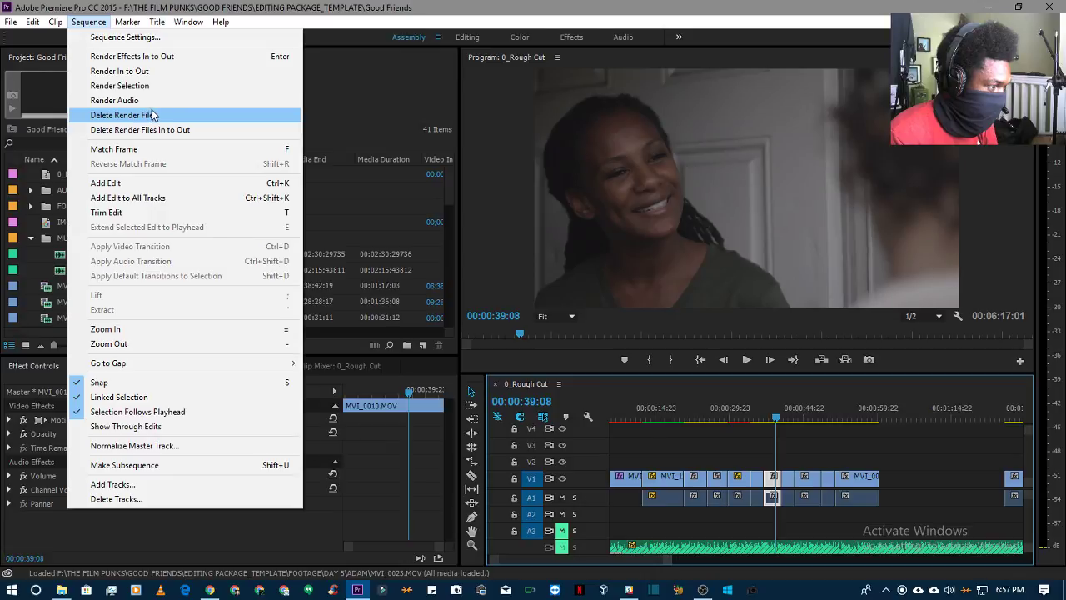
pyautogui.click(88, 24)
pyautogui.click(83, 25)
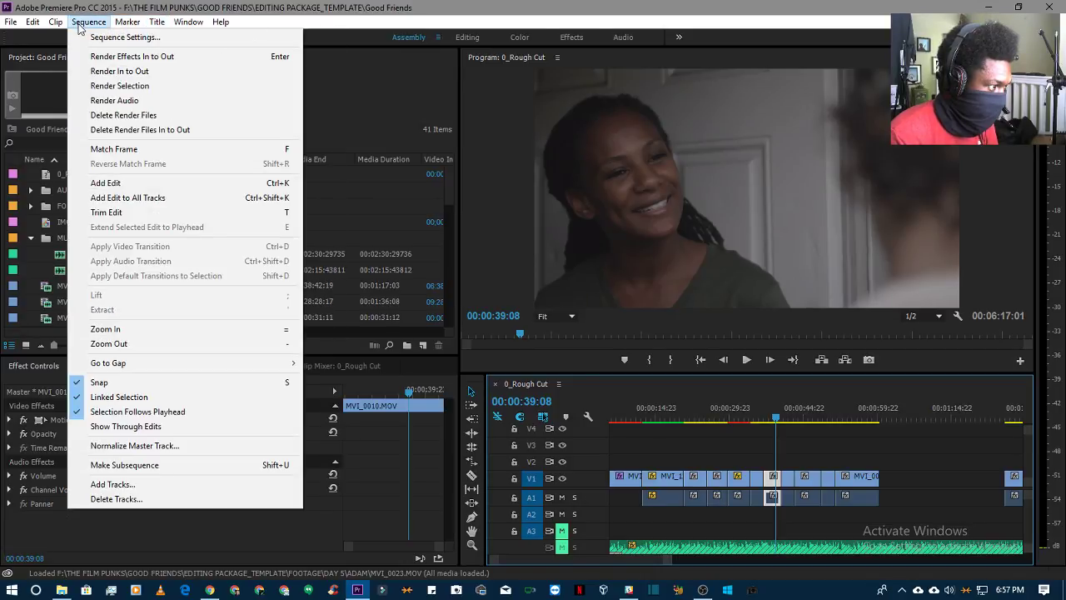
pyautogui.moveTo(34, 24)
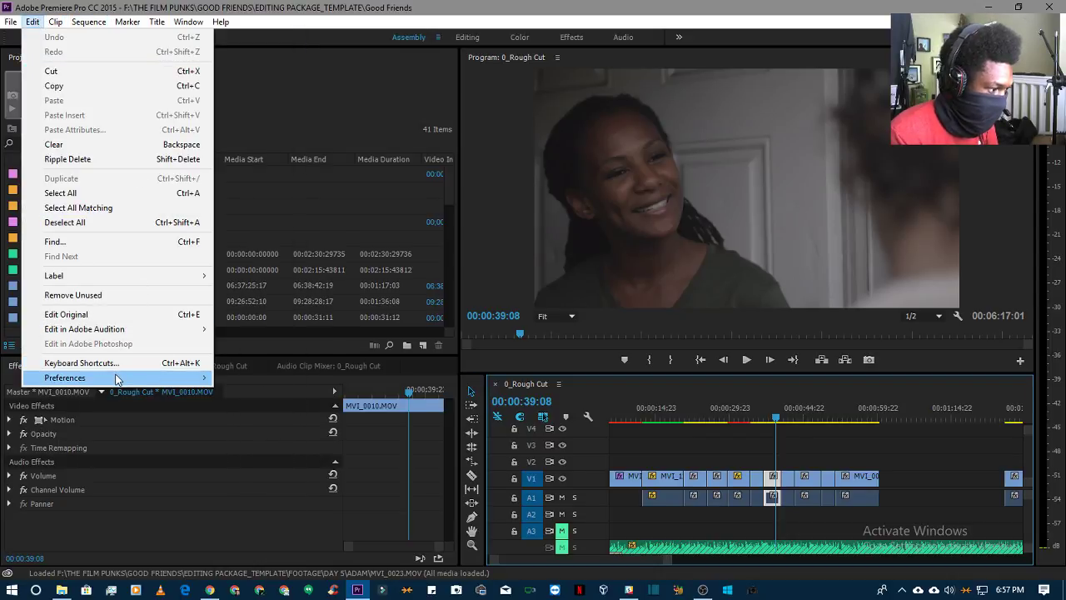
pyautogui.moveTo(117, 379)
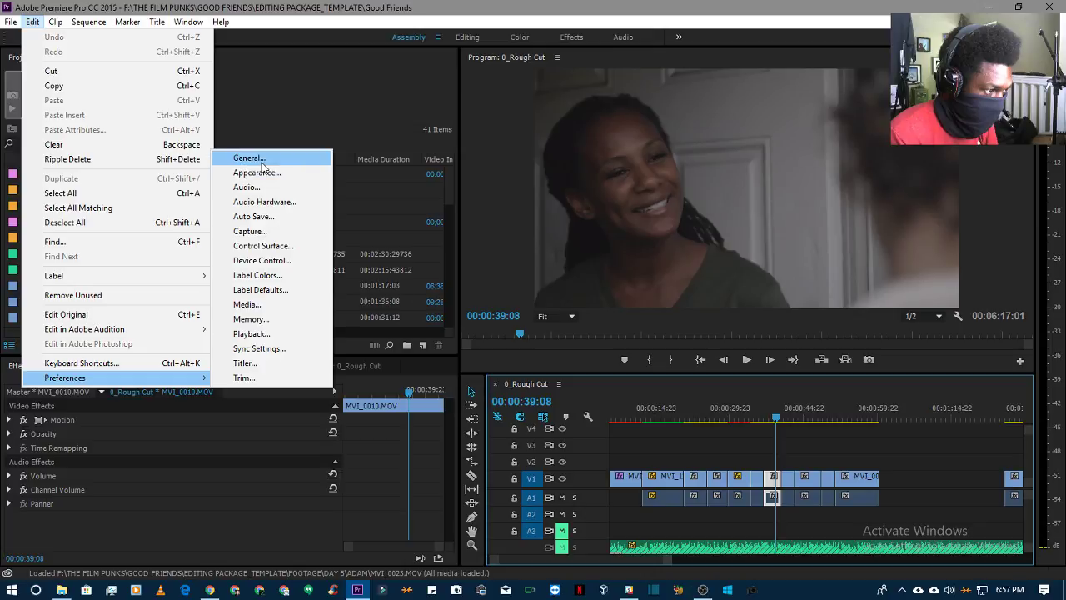
pyautogui.click(264, 201)
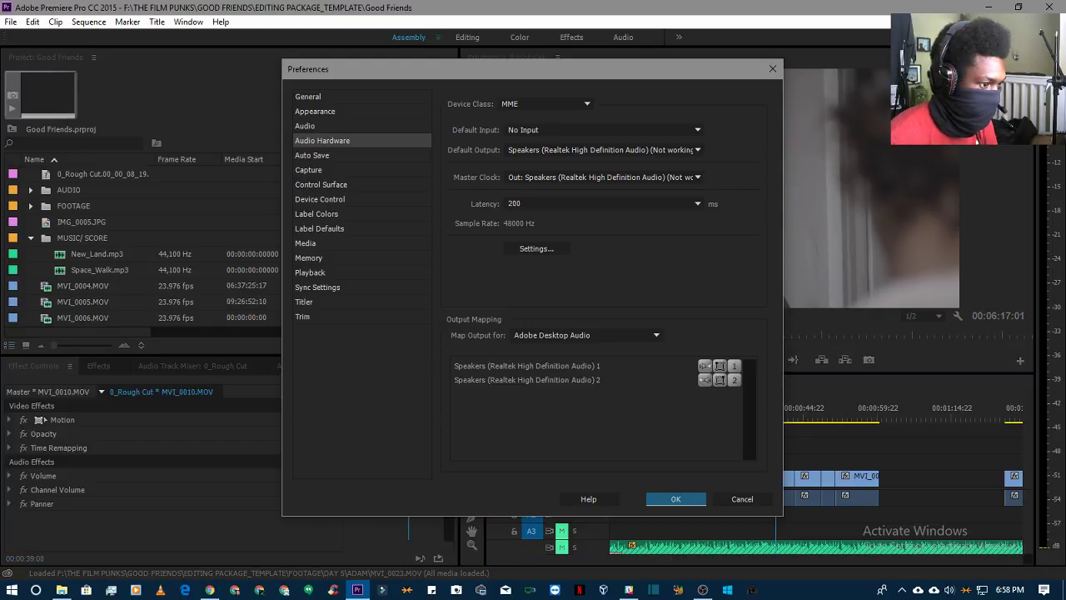
# - Set Default Output to Speakers (2- USB Audio Device) with no input, confirm, and play the timeline
pyautogui.click(545, 130)
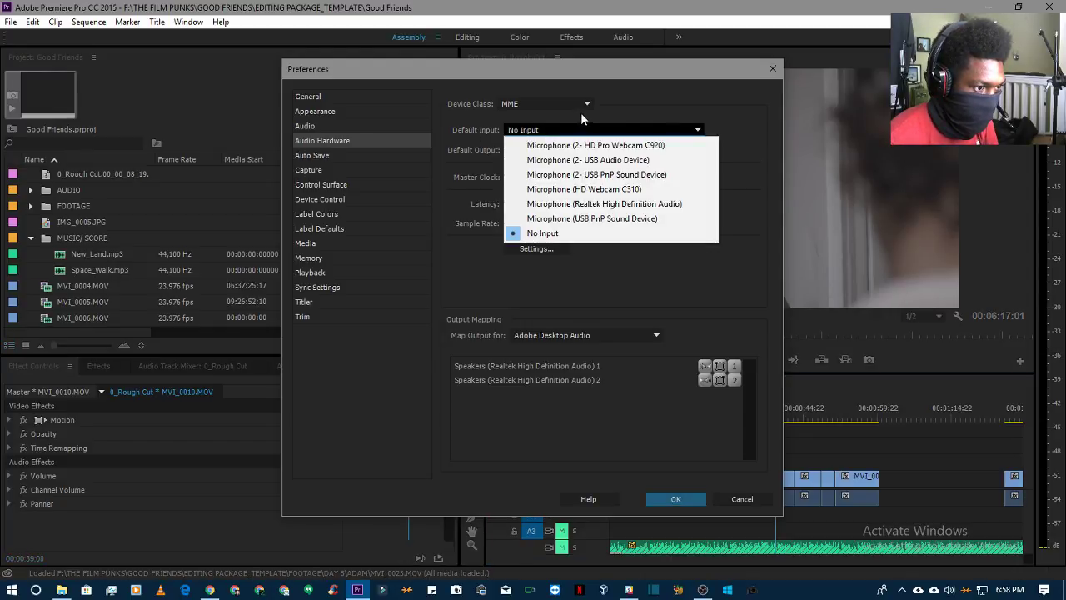
pyautogui.click(580, 113)
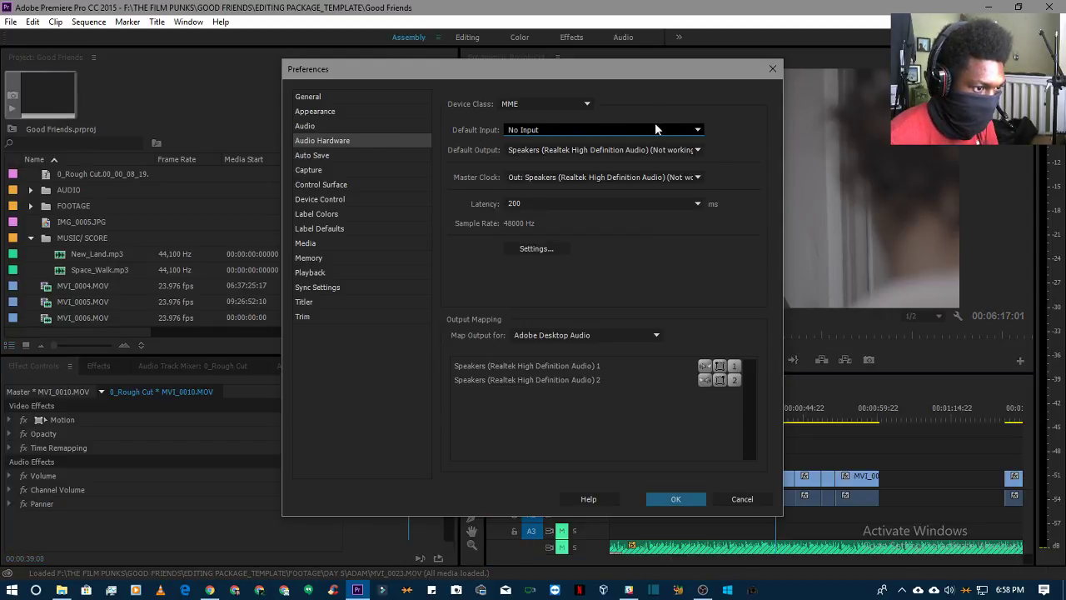
pyautogui.click(546, 155)
pyautogui.click(554, 162)
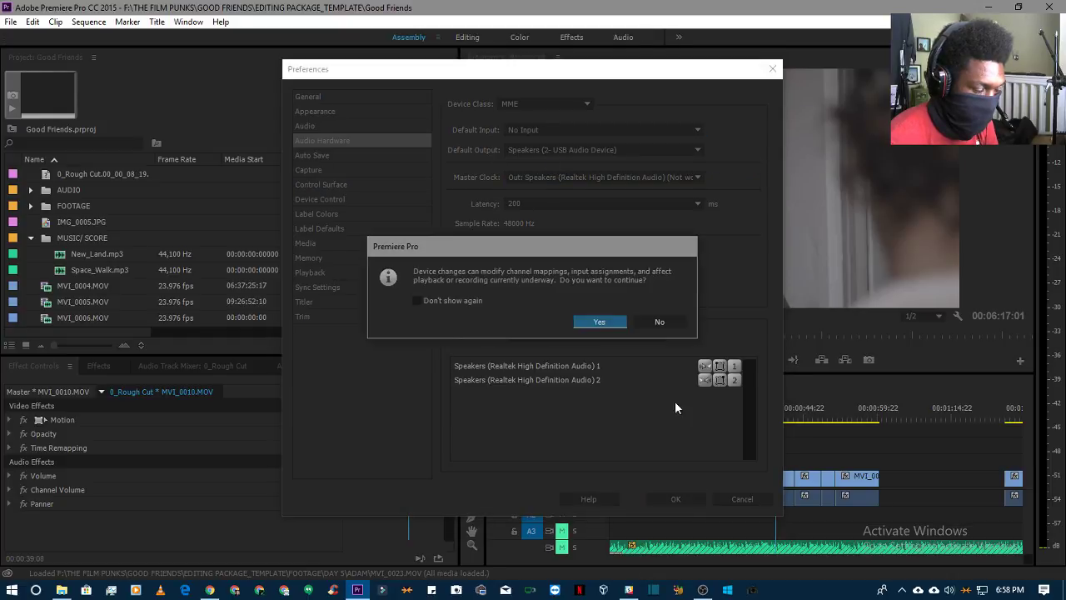
pyautogui.click(596, 322)
pyautogui.click(676, 499)
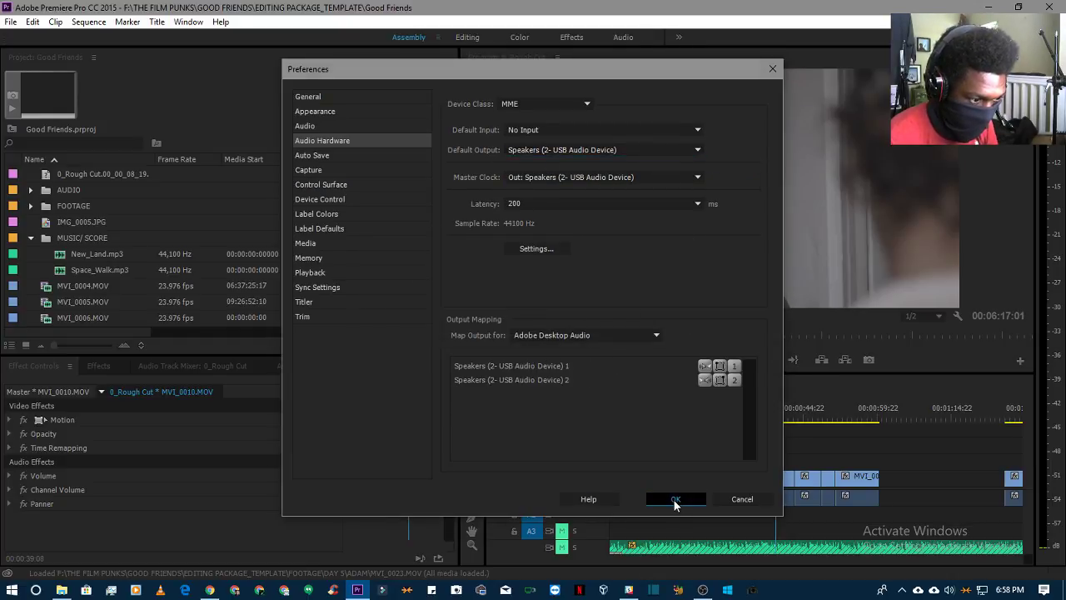
pyautogui.click(597, 464)
pyautogui.press('space')
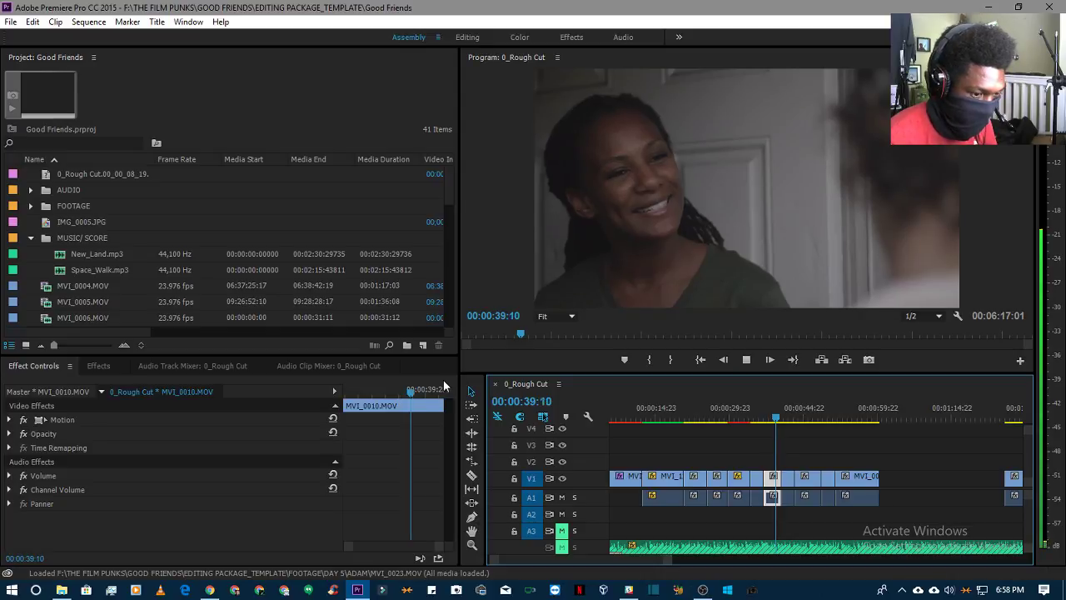
# - Stop playback, deselect all timeline clips, and play the rough cut until 00:00:50:12
pyautogui.press('space')
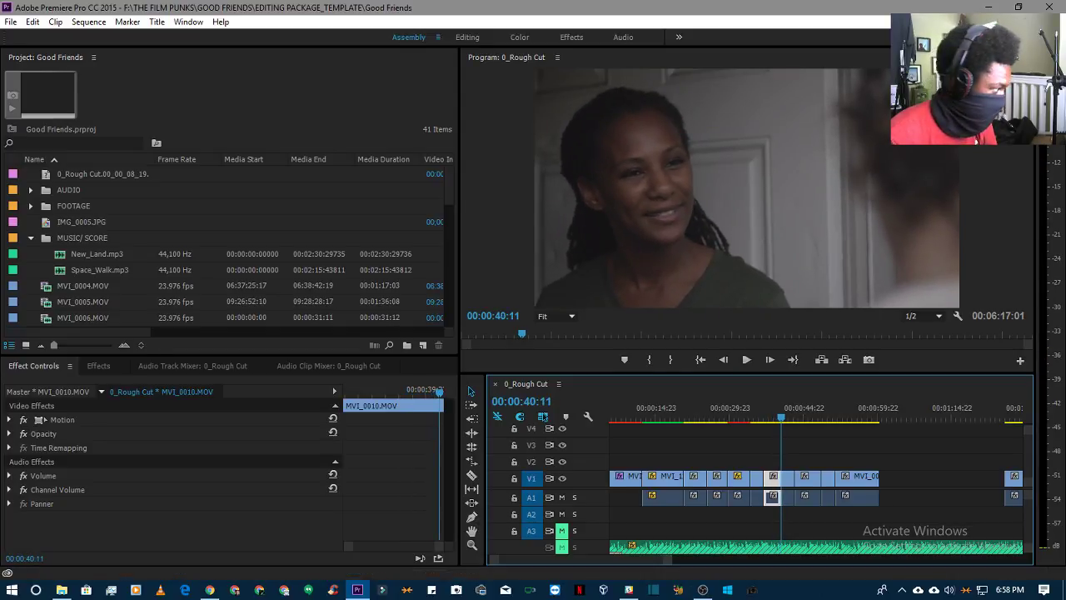
pyautogui.hotkey('alt', 'Tab')
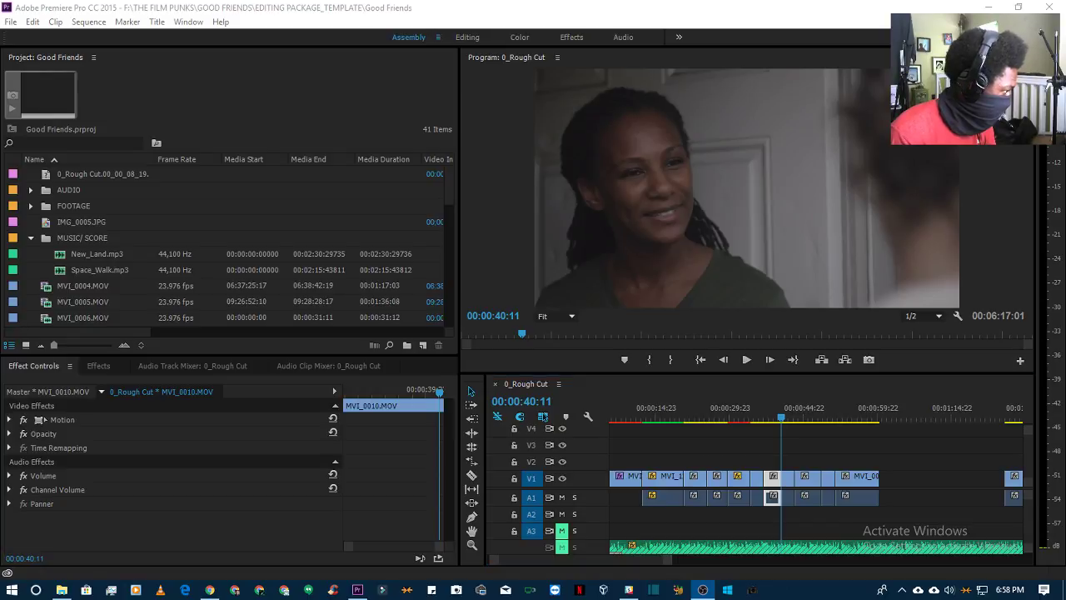
pyautogui.click(576, 358)
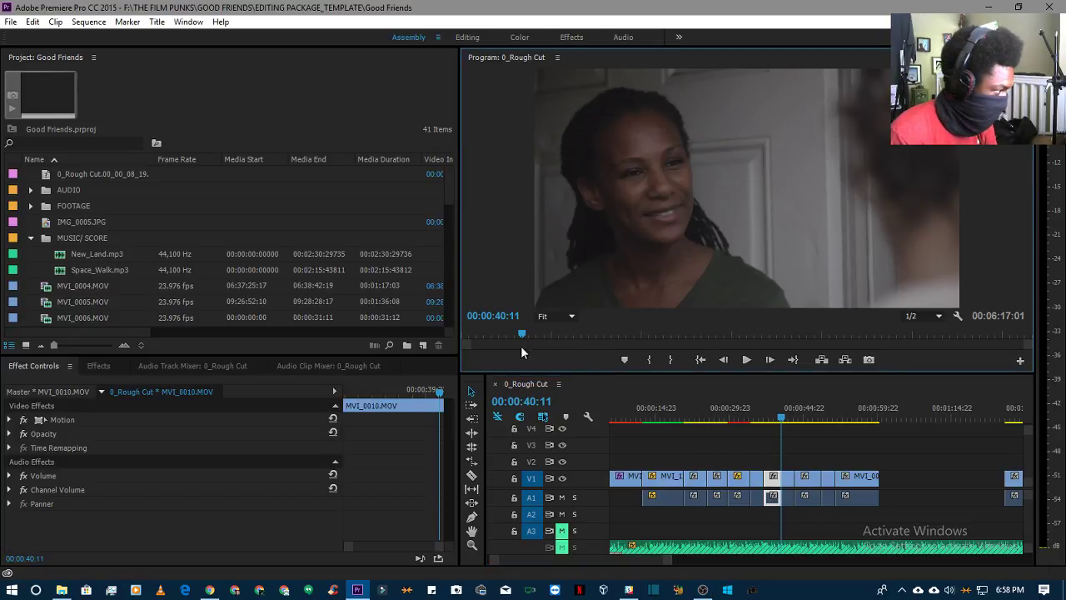
pyautogui.hotkey('ctrl', 'shift', 'a')
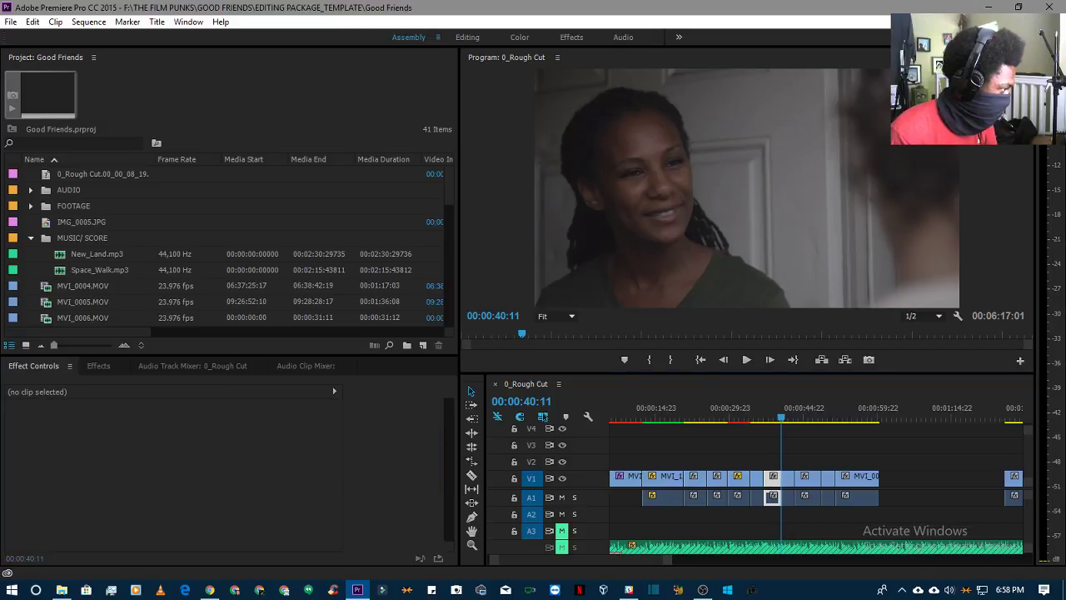
pyautogui.click(748, 360)
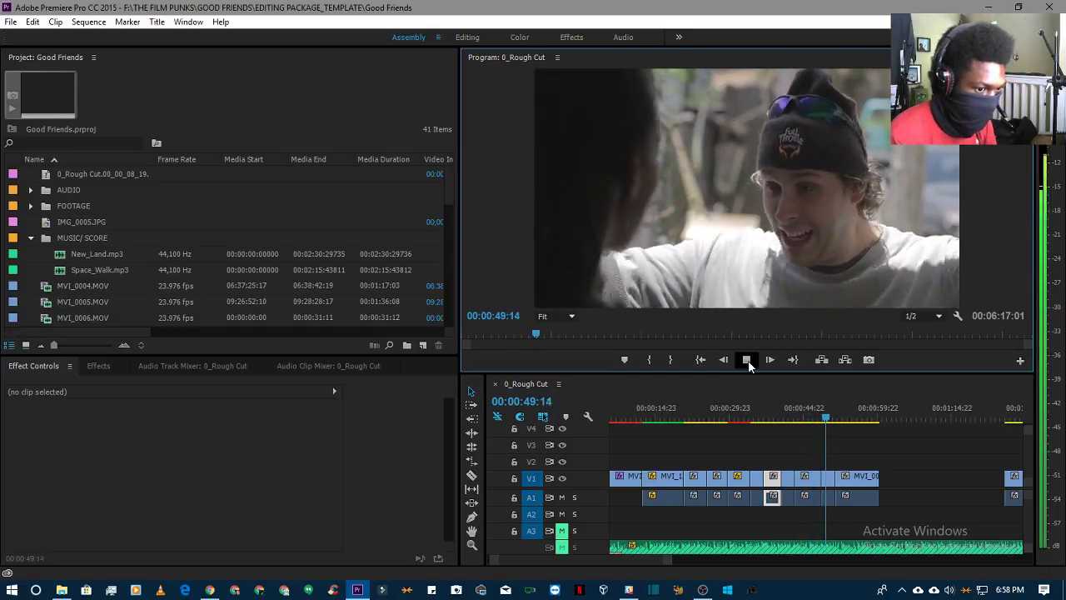
pyautogui.click(748, 360)
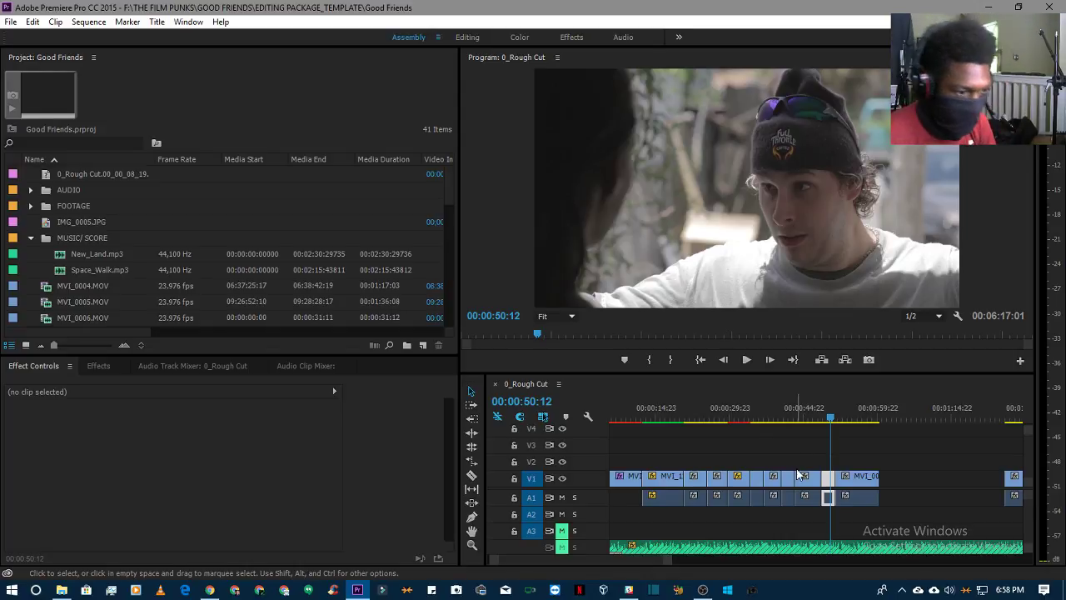
# - Scrub back to about 00:00:19:05, through the woman's clip, then onto the final clip near 00:01:26
pyautogui.moveTo(677, 421); pyautogui.dragTo(829, 436)
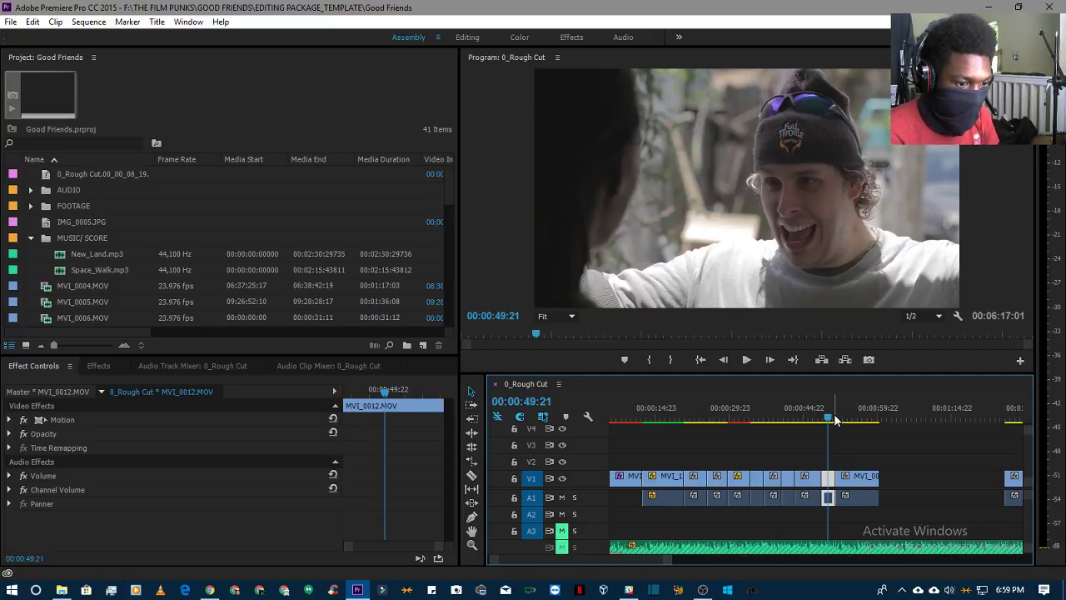
pyautogui.moveTo(835, 419); pyautogui.dragTo(813, 421)
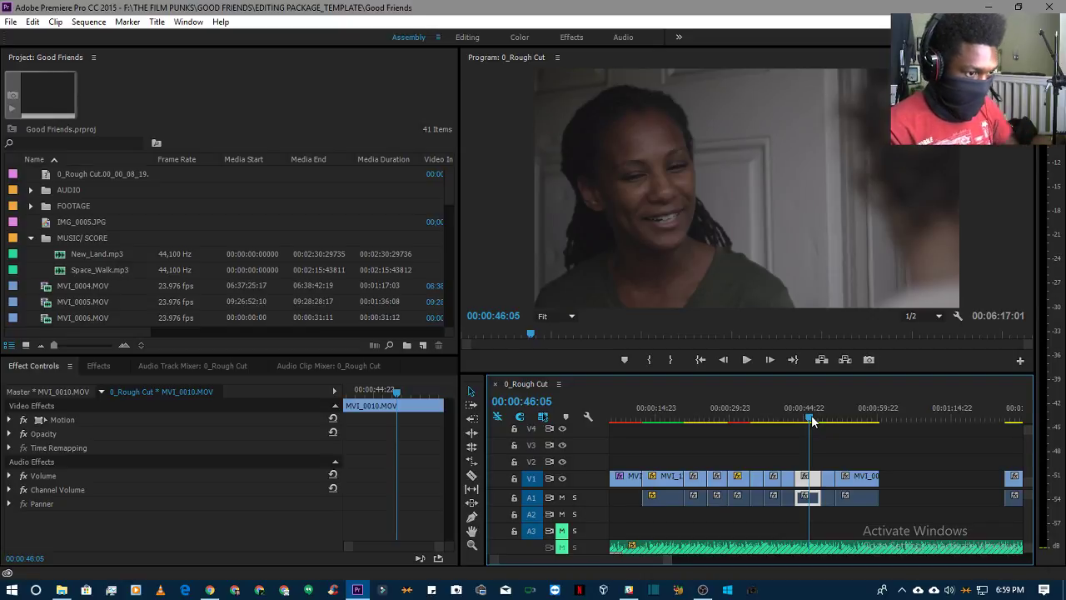
pyautogui.click(850, 419)
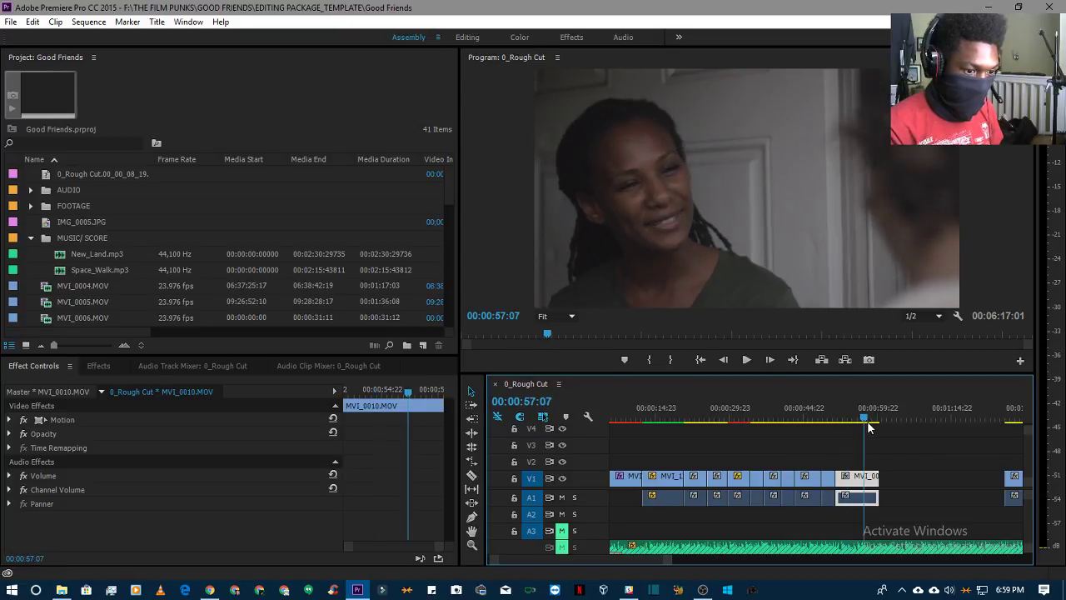
pyautogui.click(1010, 420)
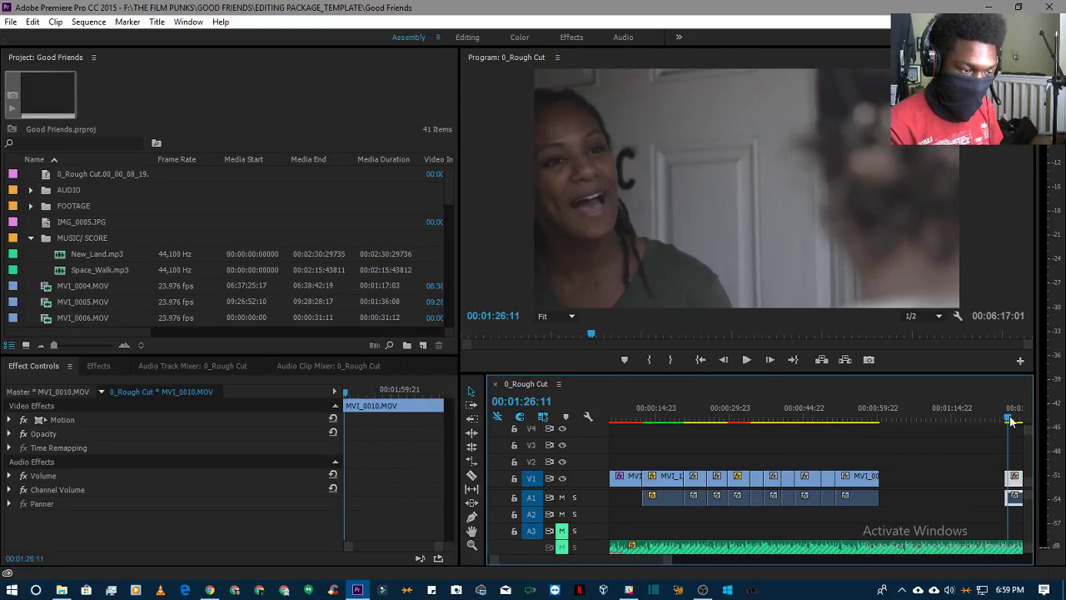
pyautogui.press('Left')
pyautogui.press('Left')
pyautogui.press('Left')
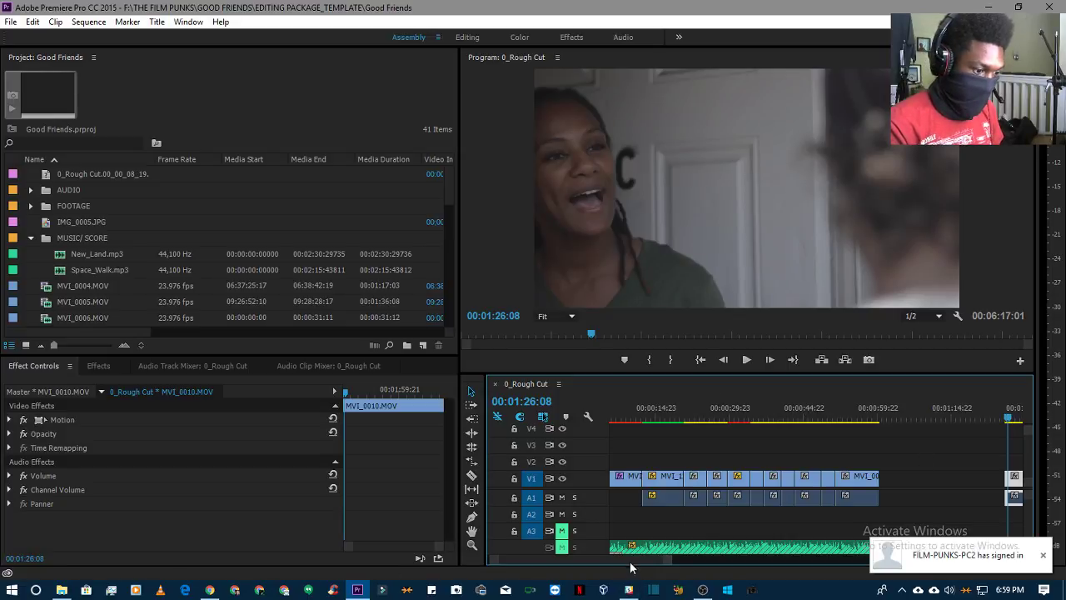
# - Scroll the timeline, then play and stop the MVI_0010 clip
pyautogui.scroll(-3, 641, 563)
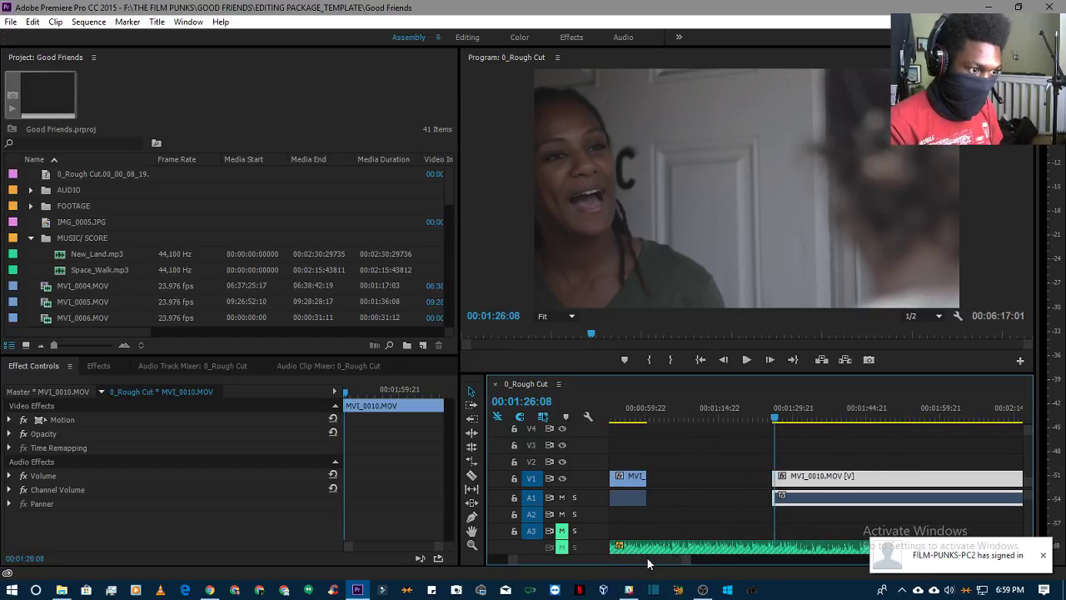
pyautogui.scroll(-2, 648, 563)
pyautogui.scroll(-2, 650, 563)
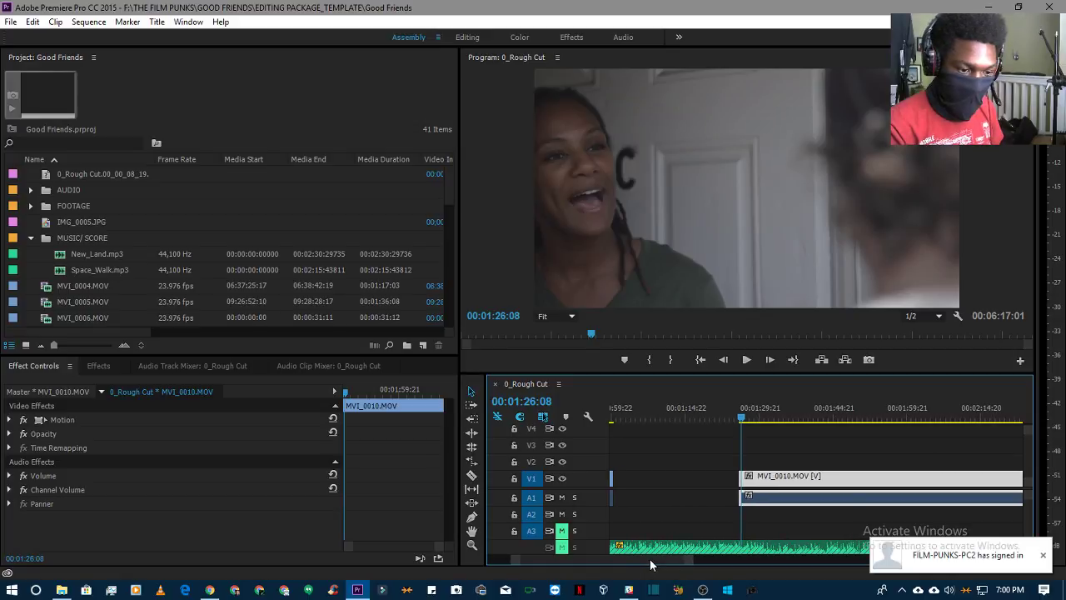
pyautogui.scroll(-5, 652, 565)
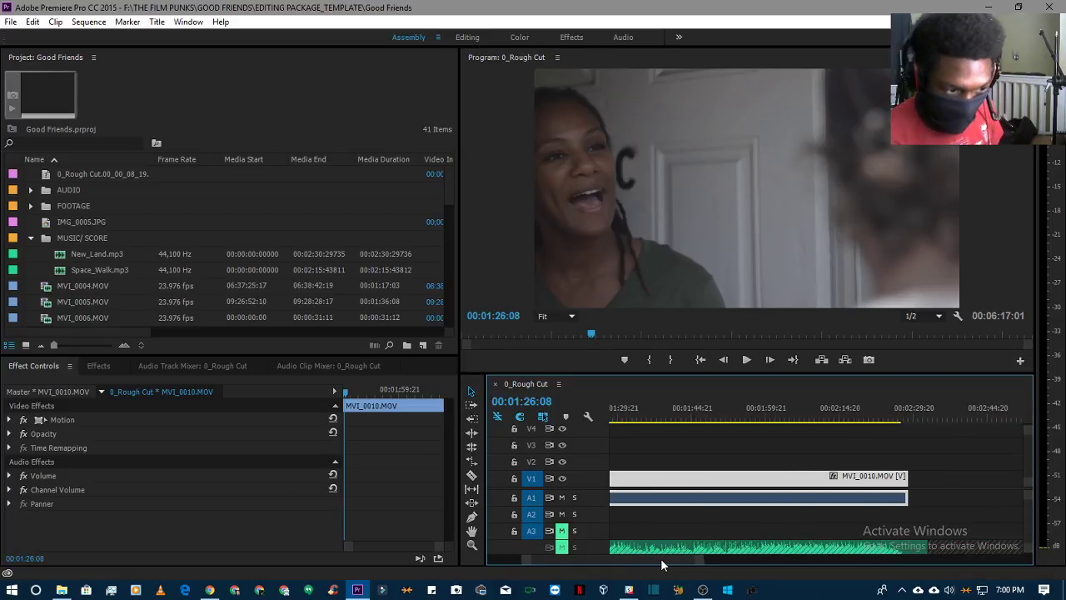
pyautogui.scroll(6, 662, 565)
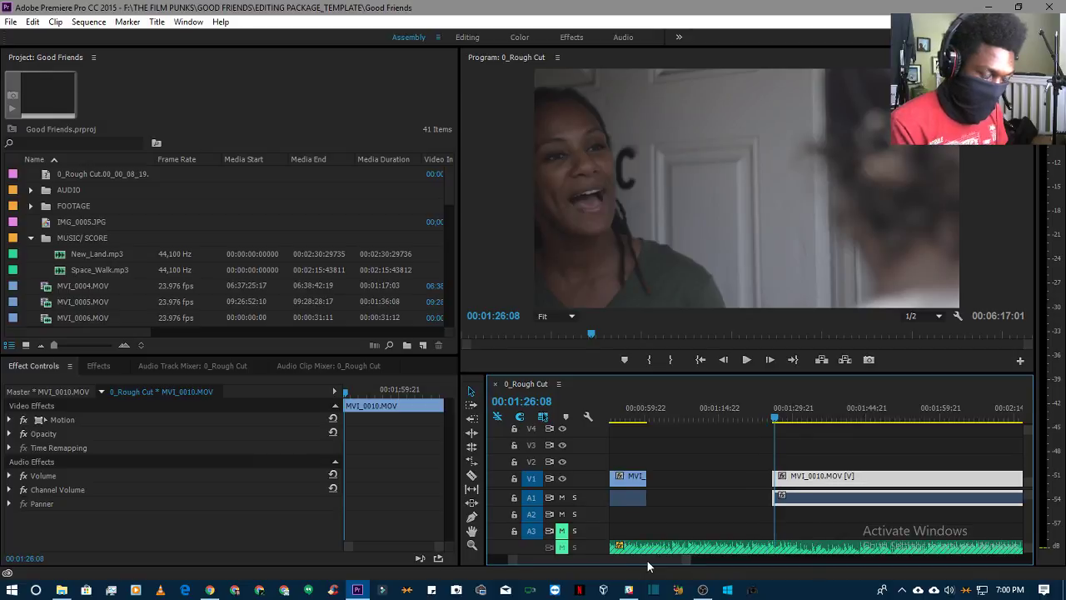
pyautogui.scroll(-1, 662, 564)
pyautogui.press('space')
pyautogui.press('space')
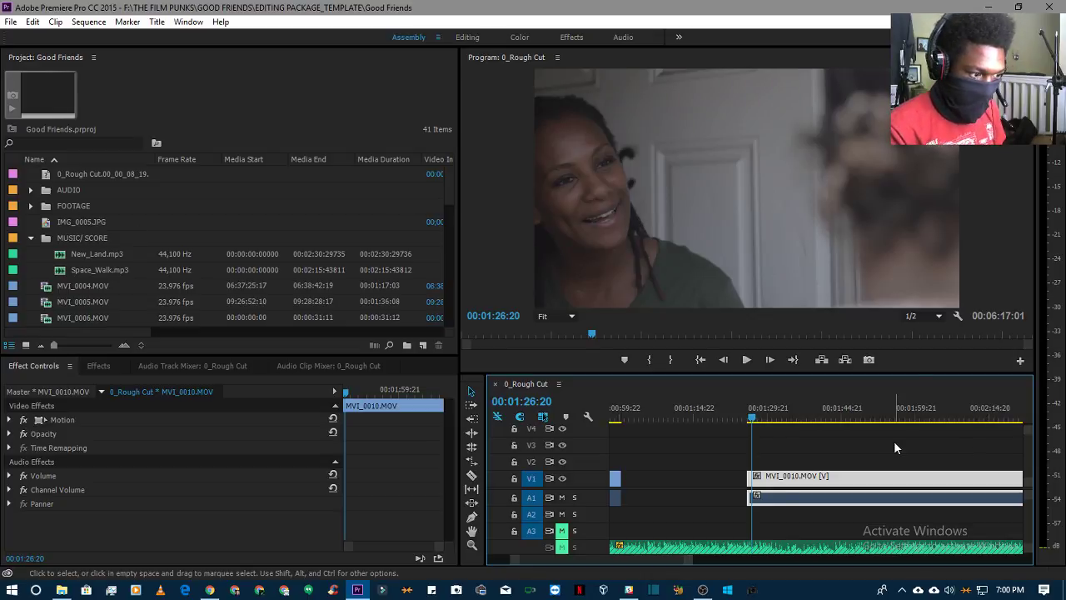
pyautogui.press('space')
pyautogui.press('space')
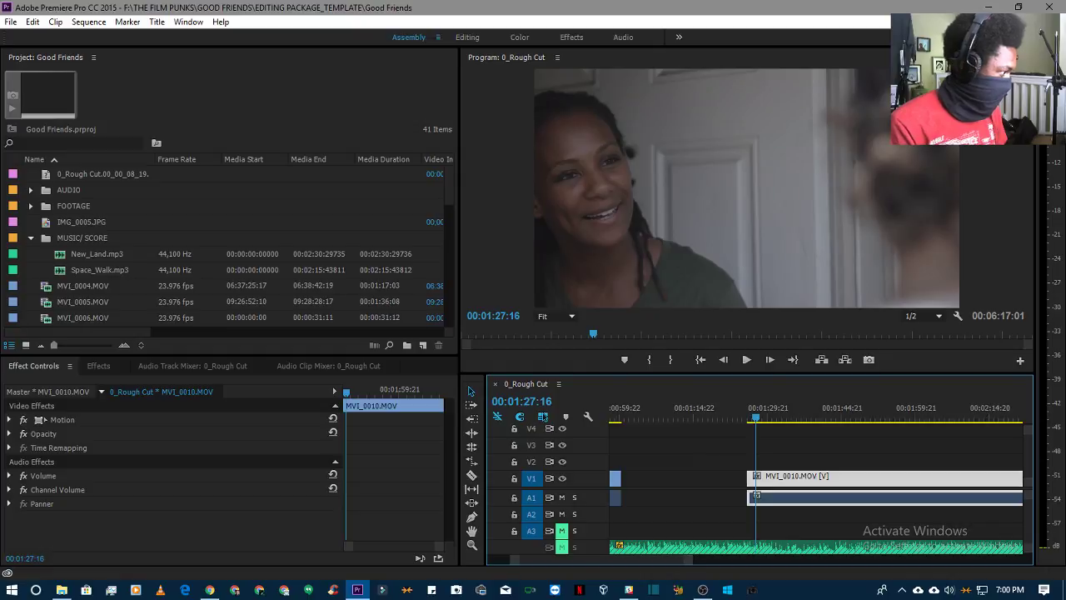
# - Open the Media Browser with Shift+8 and move its floating window aside
pyautogui.hotkey('shift', '8')
pyautogui.moveTo(319, 154); pyautogui.dragTo(691, 240)
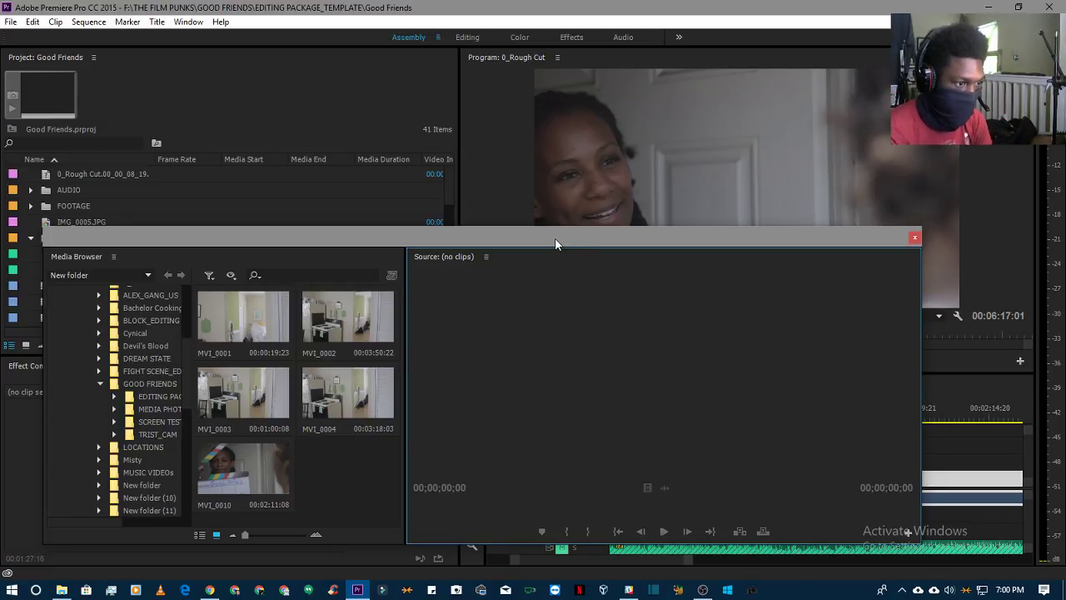
pyautogui.moveTo(555, 238); pyautogui.dragTo(134, 232)
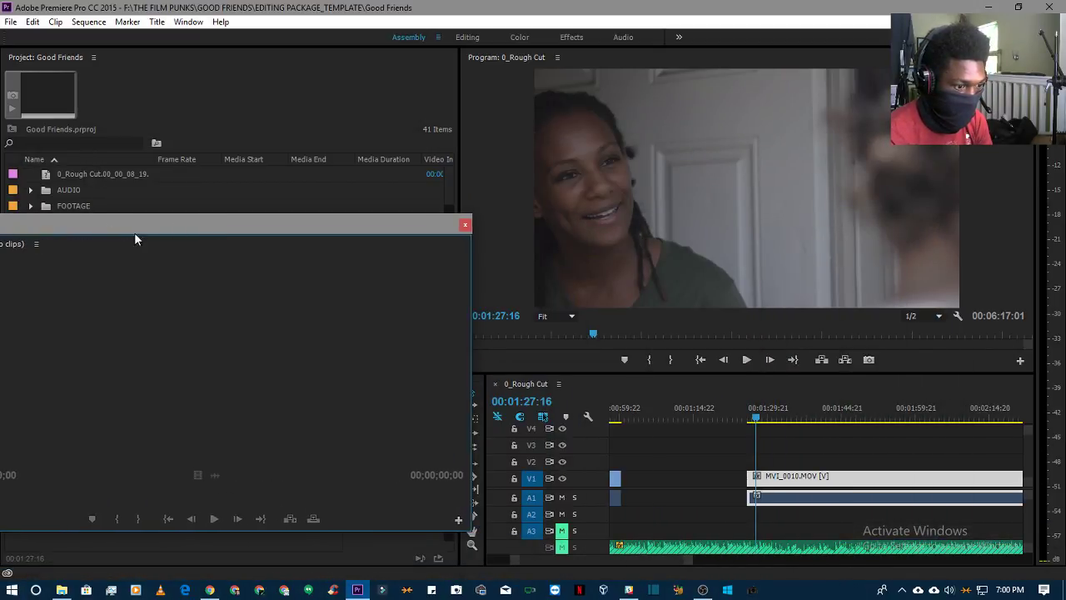
# - Jump to 0:58:02, scrub back to about 0:54, and play that section of the rough cut
pyautogui.click(608, 419)
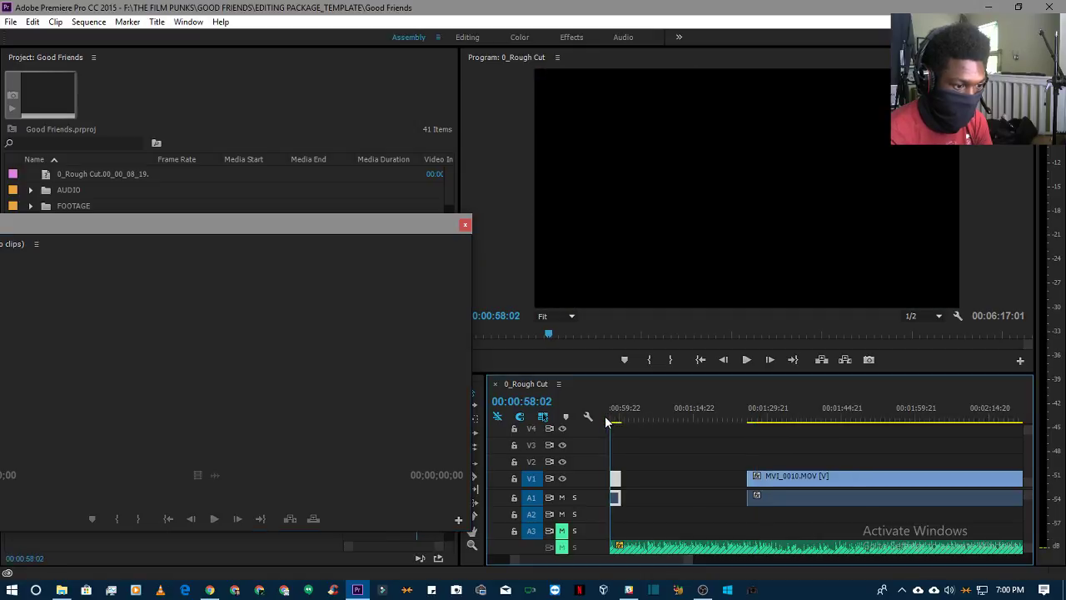
pyautogui.moveTo(608, 419); pyautogui.dragTo(662, 421)
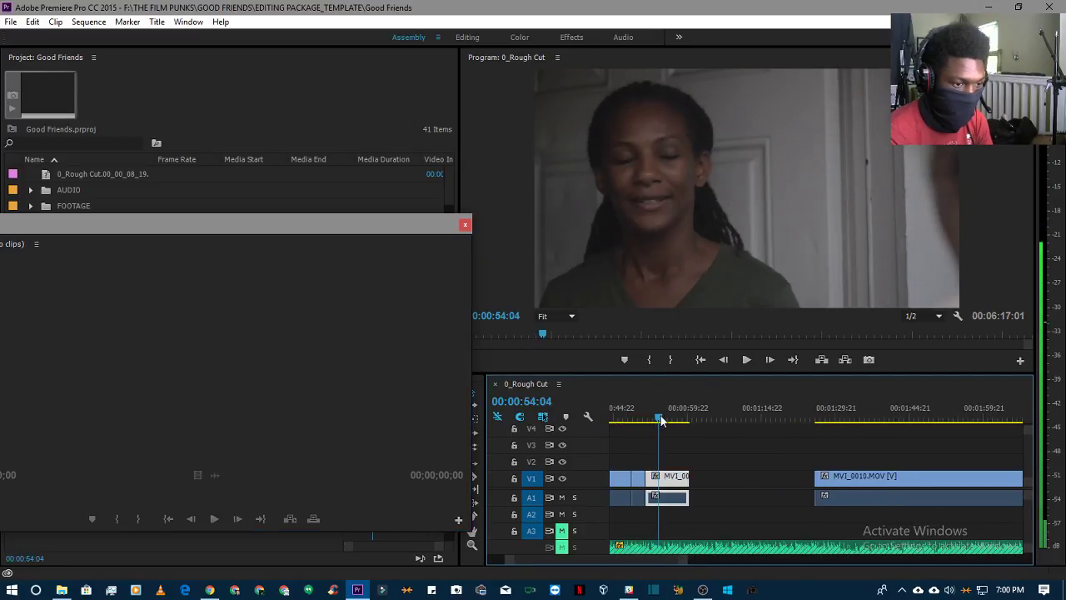
pyautogui.press('space')
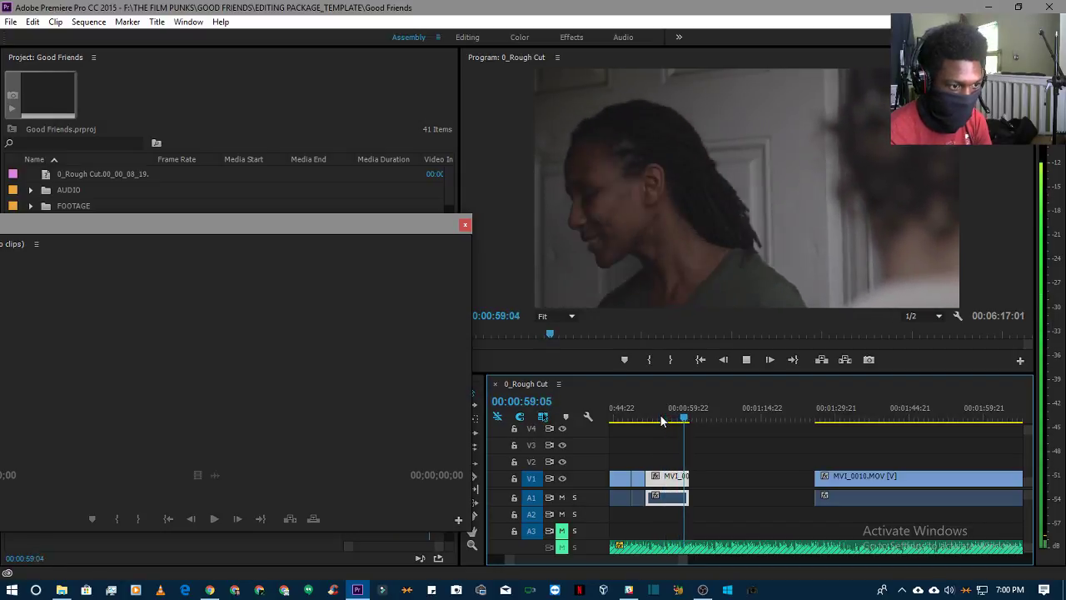
pyautogui.press('space')
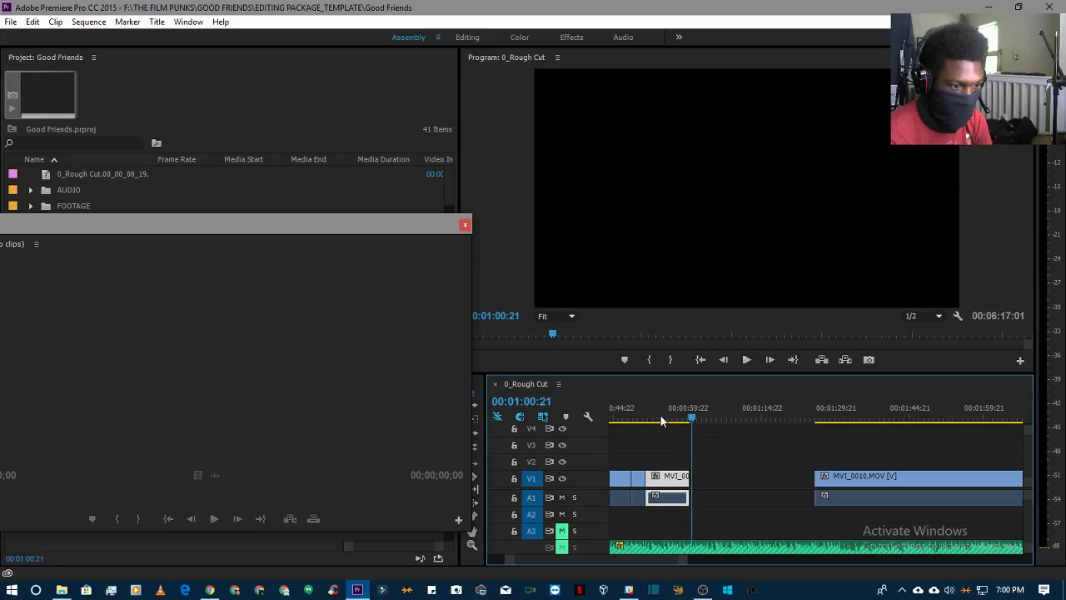
# - Move the playhead to 0:56:21 and 0:57:03, then scrub back to the 0:35–0:39 region
pyautogui.click(671, 418)
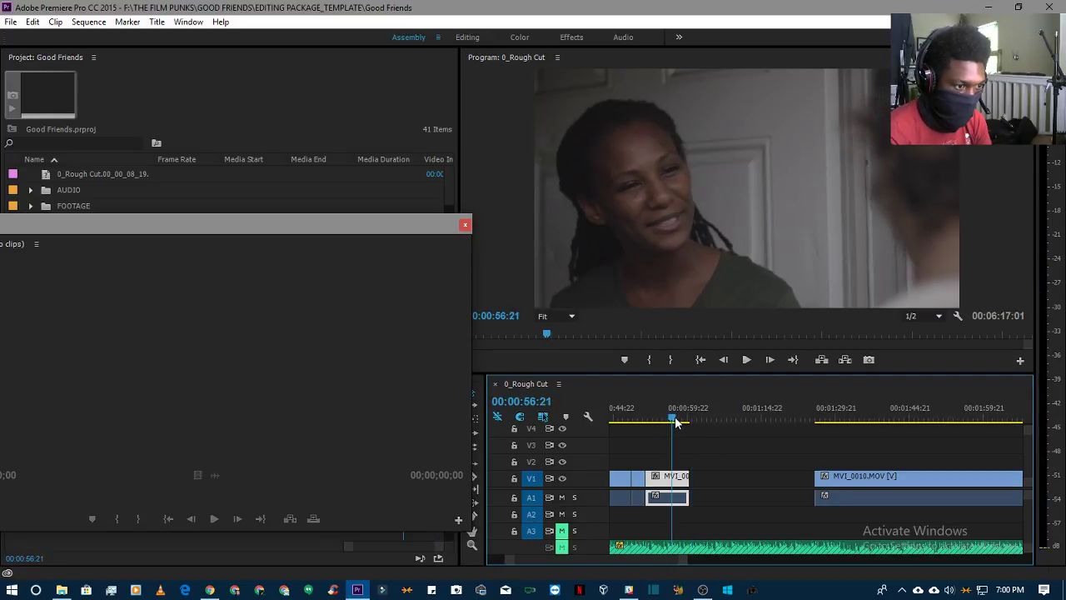
pyautogui.click(674, 419)
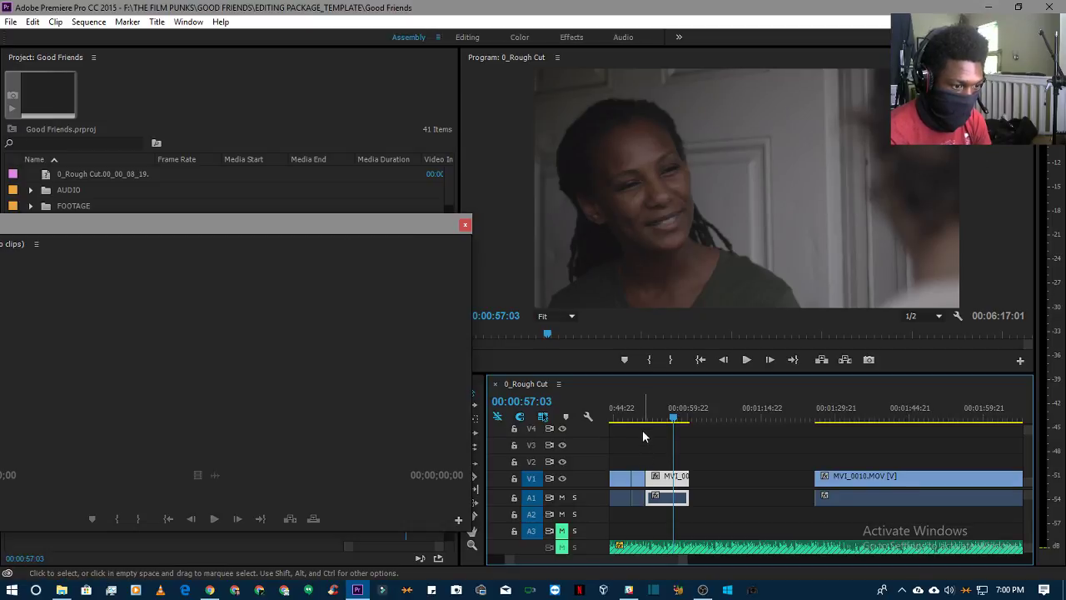
pyautogui.moveTo(641, 419)
pyautogui.mouseDown()
pyautogui.moveTo(605, 421)
pyautogui.moveTo(629, 425)
pyautogui.mouseUp()
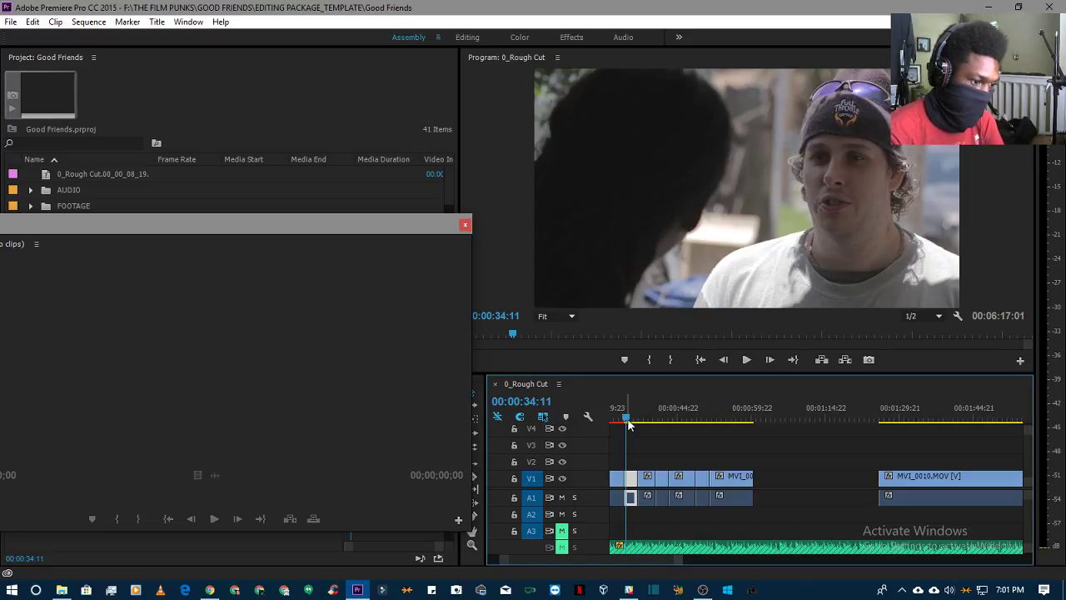
pyautogui.moveTo(629, 423); pyautogui.dragTo(651, 423)
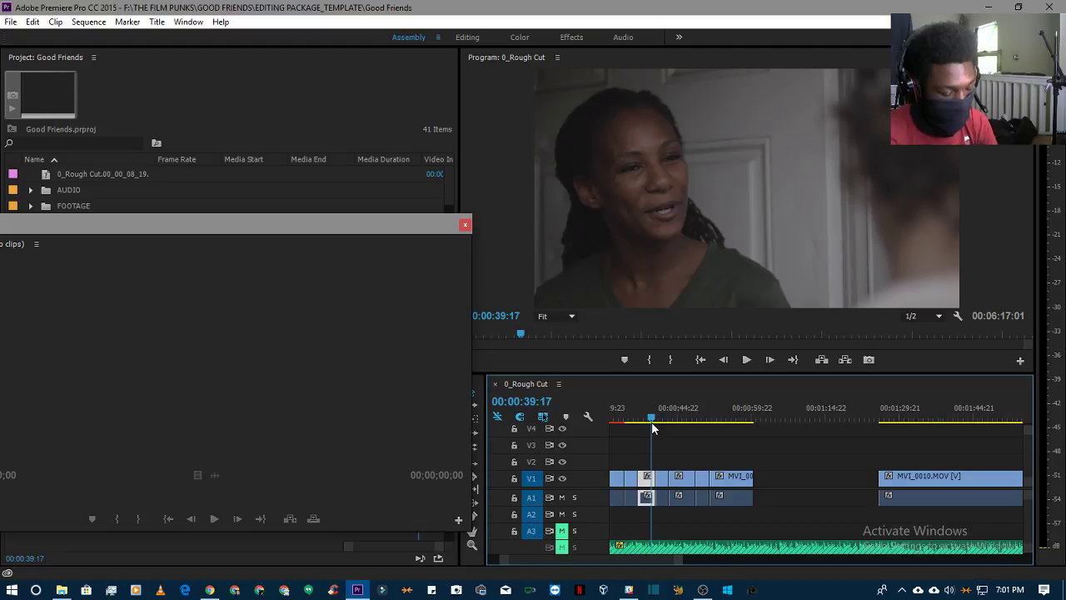
# - Play the rough cut from 0:39 past one minute, return to 0:58:09, and bring the browser window back
pyautogui.press('space')
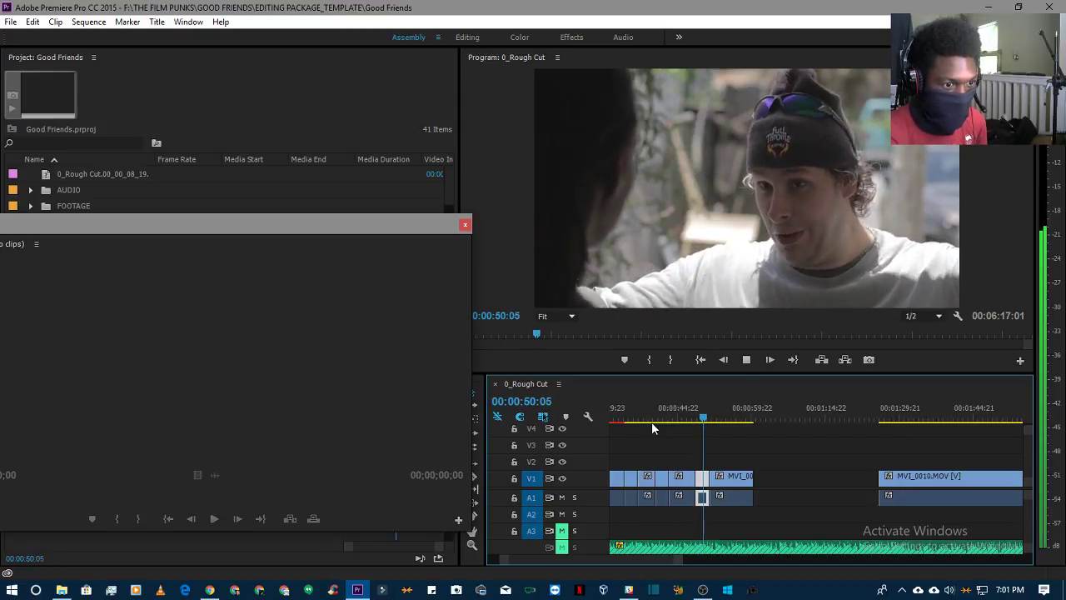
pyautogui.press('space')
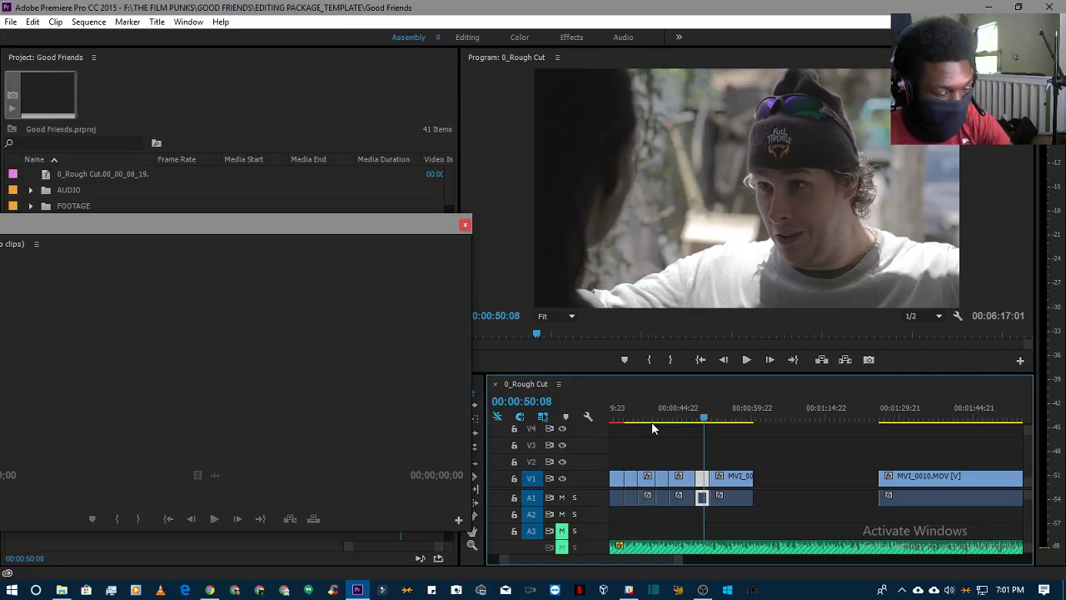
pyautogui.press('space')
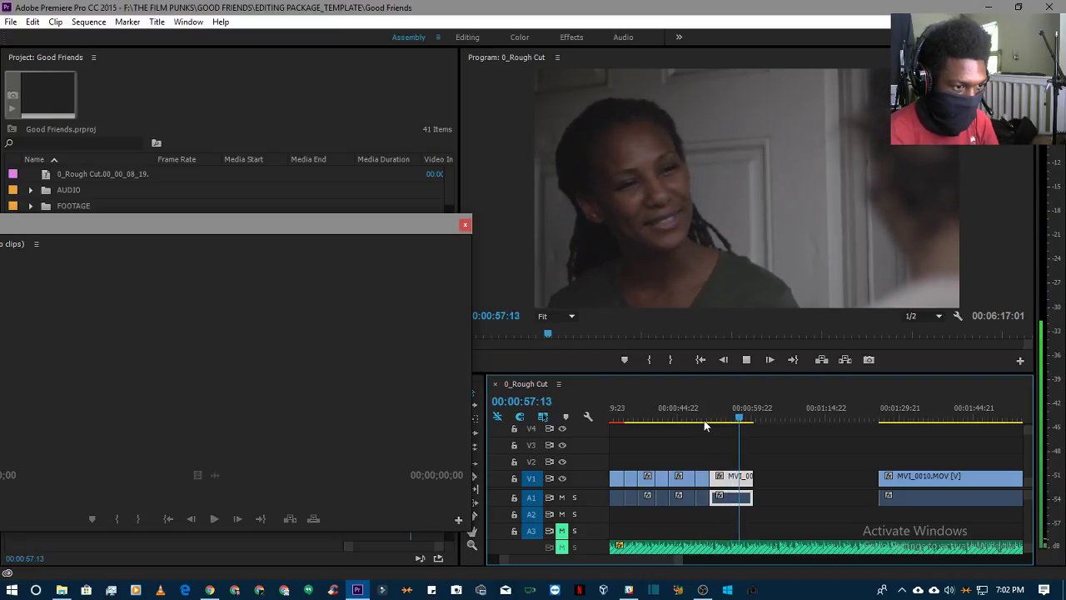
pyautogui.press('space')
pyautogui.press('space')
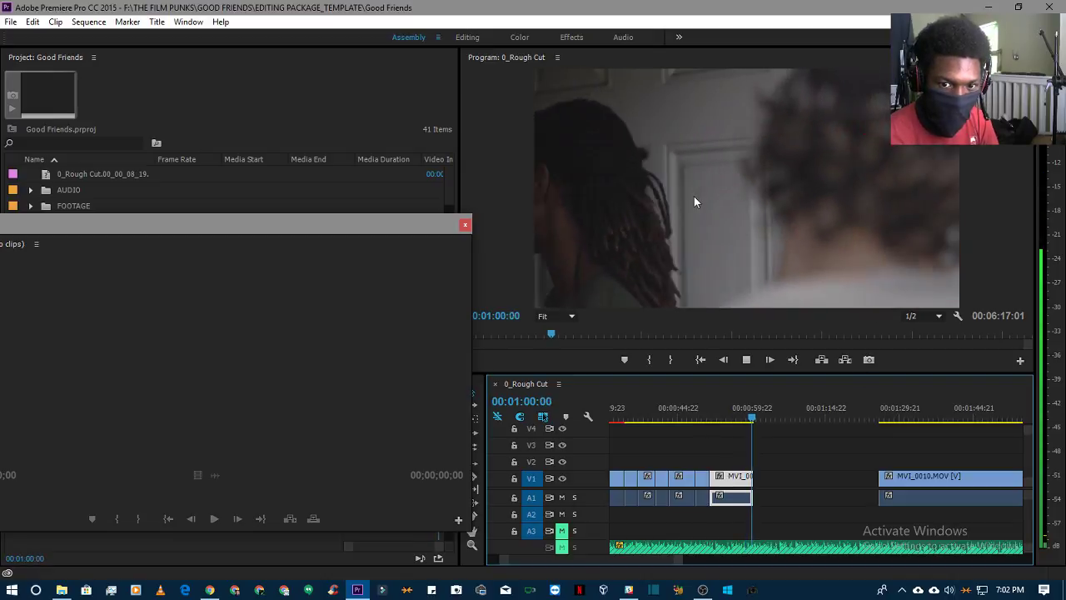
pyautogui.press('space')
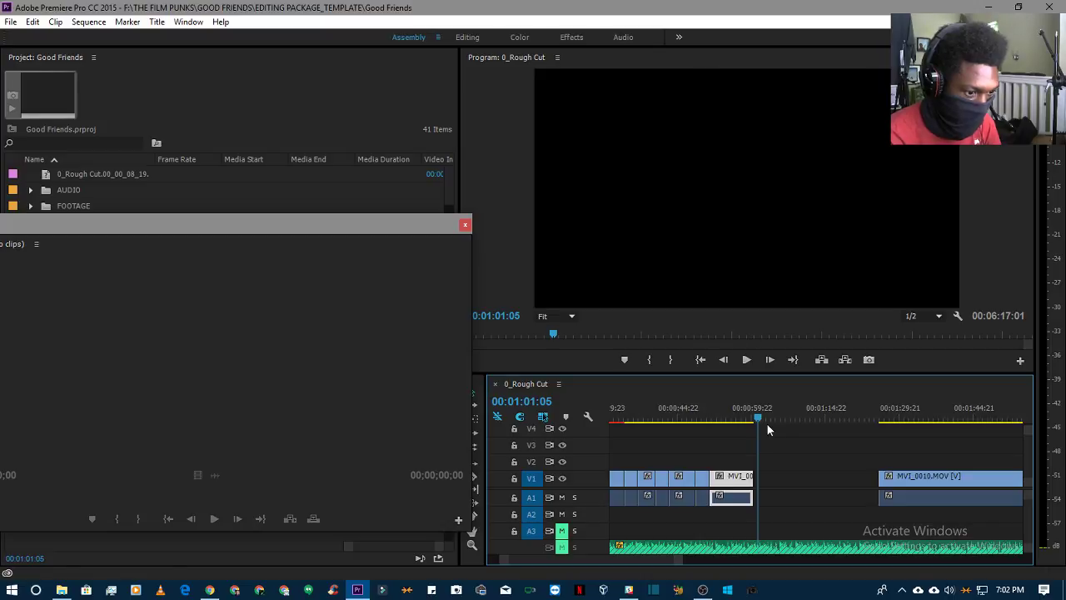
pyautogui.moveTo(763, 422); pyautogui.dragTo(744, 422)
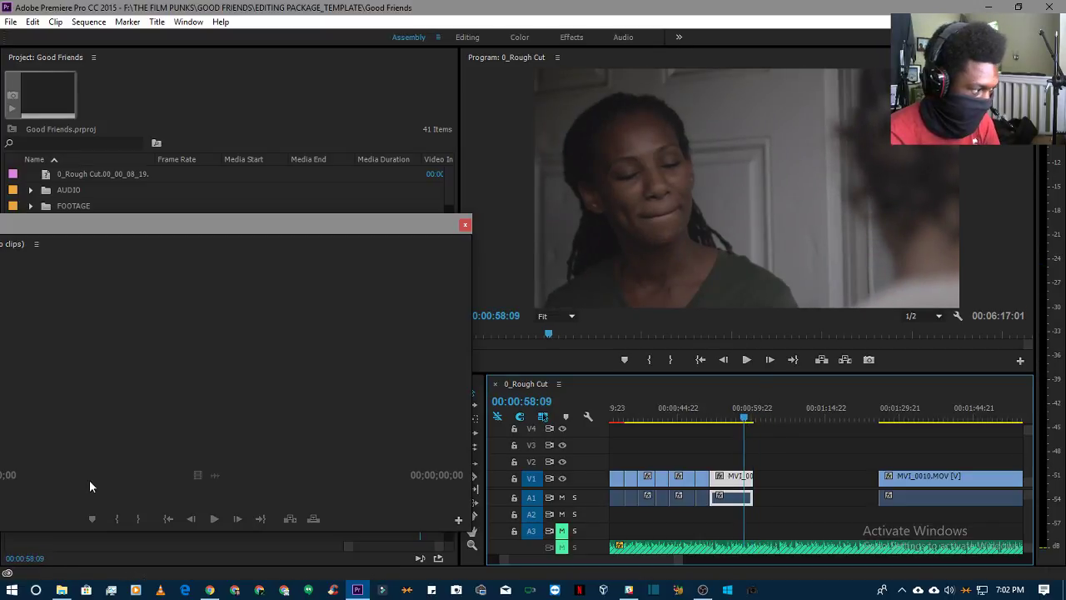
pyautogui.moveTo(220, 233); pyautogui.dragTo(622, 225)
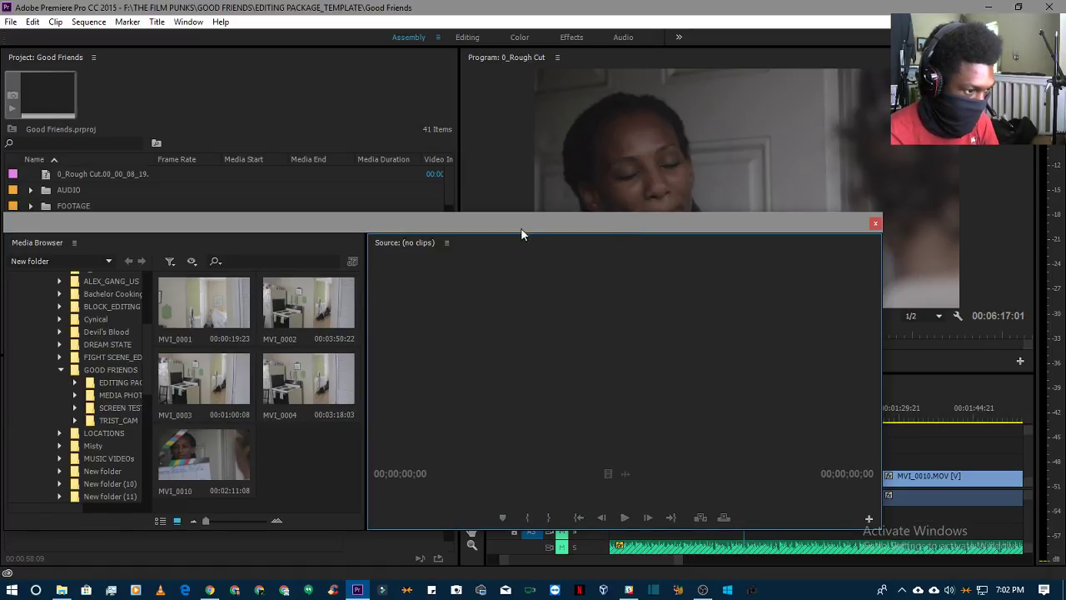
# - Close the floating browser, scrub to about 0:57, and reposition the reopened Media Browser window
pyautogui.moveTo(521, 230); pyautogui.dragTo(0, 216)
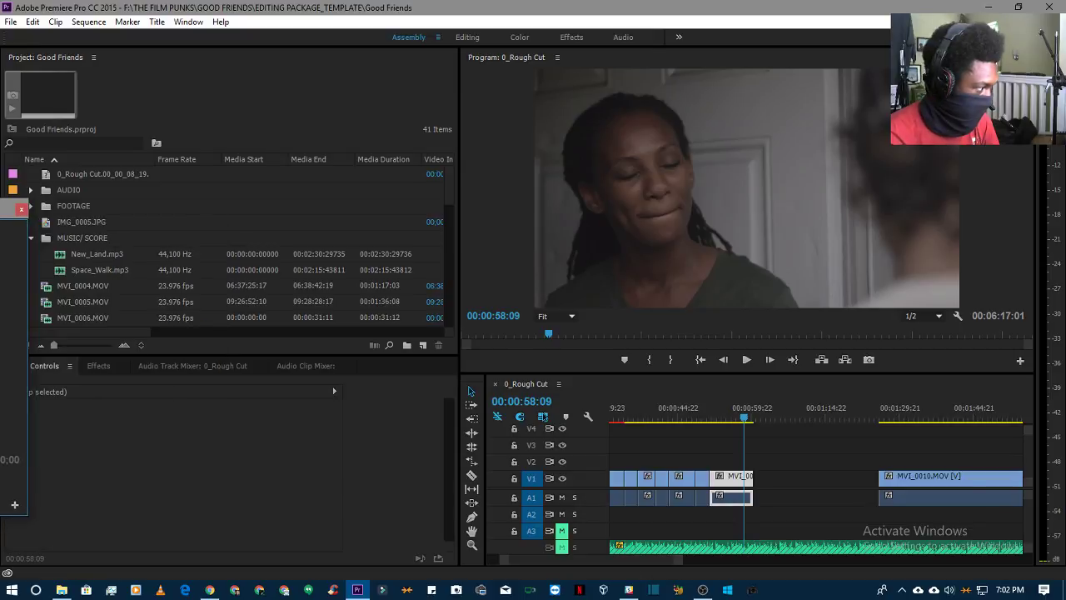
pyautogui.click(20, 209)
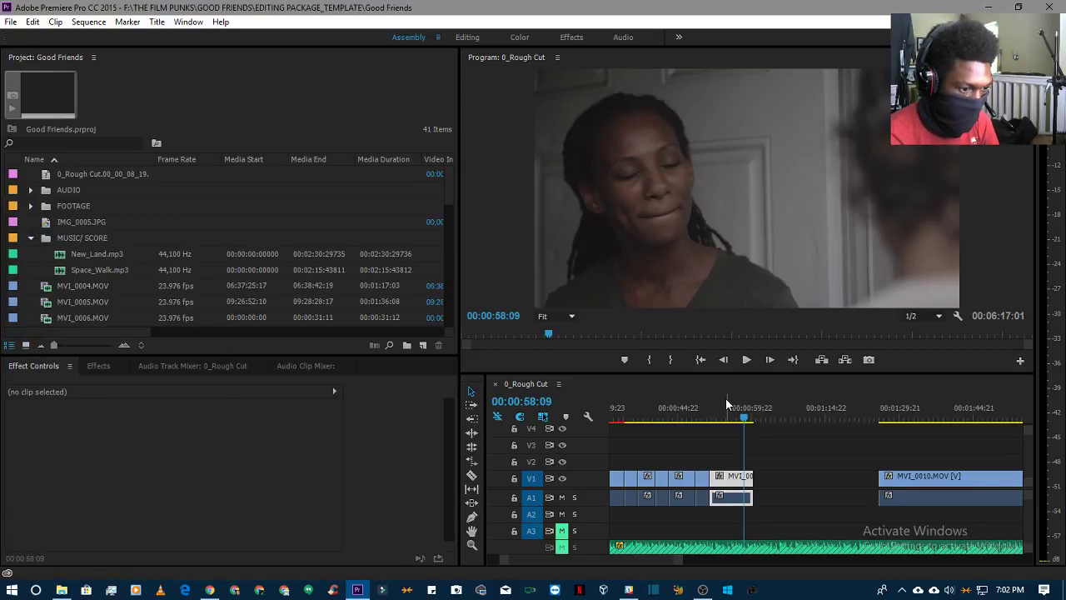
pyautogui.moveTo(735, 421); pyautogui.dragTo(791, 426)
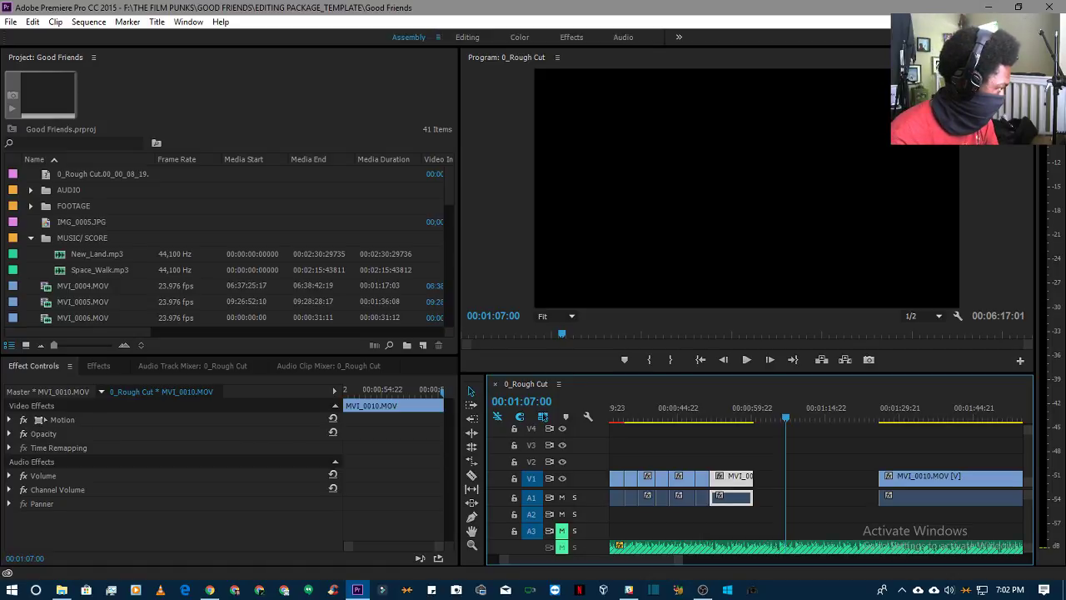
pyautogui.moveTo(328, 328); pyautogui.dragTo(382, 249)
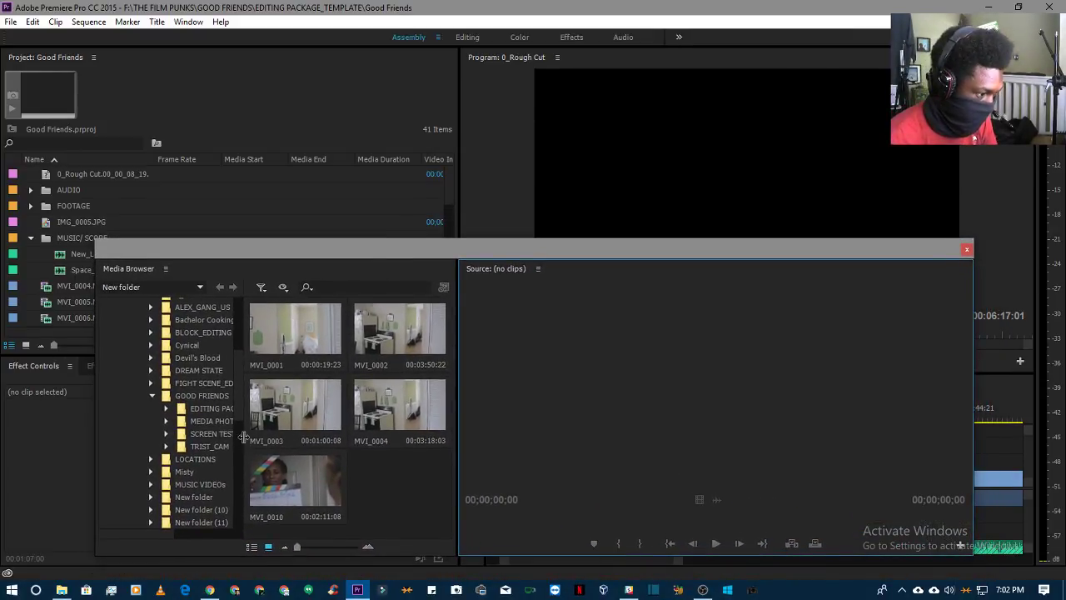
# - Widen the folder list and navigate FOOTAGE > DAY 2 into New folder (2)
pyautogui.moveTo(244, 436); pyautogui.dragTo(282, 435)
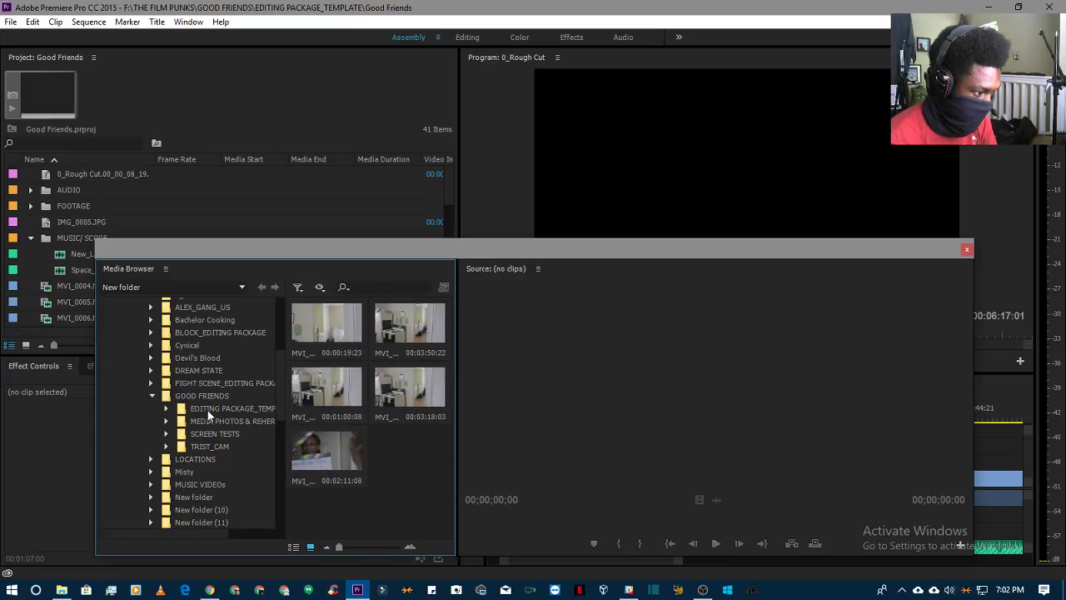
pyautogui.click(208, 410)
pyautogui.doubleClick(417, 389)
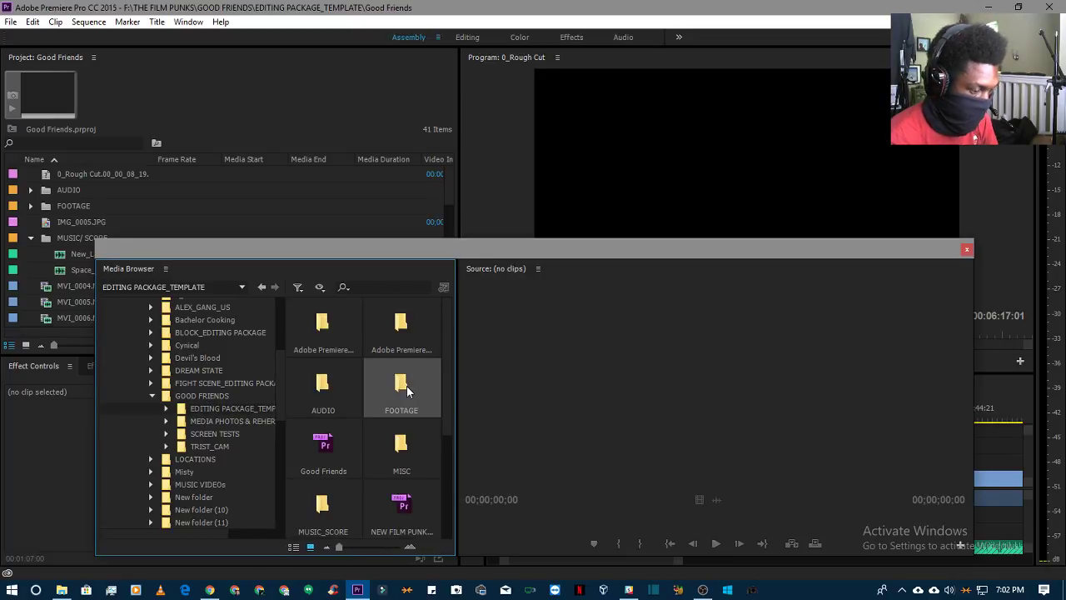
pyautogui.click(314, 394)
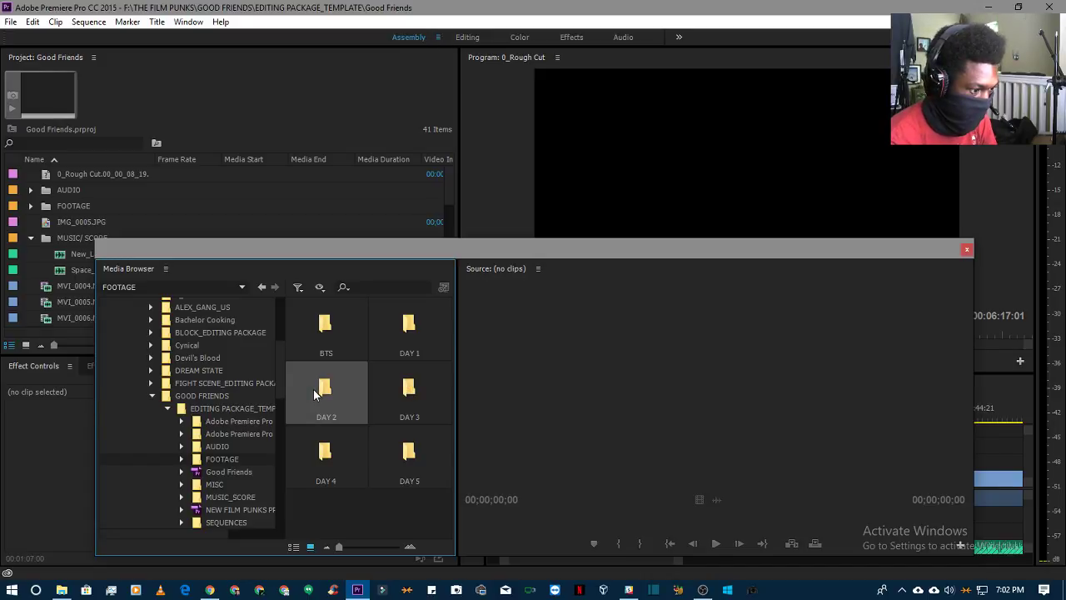
pyautogui.doubleClick(314, 394)
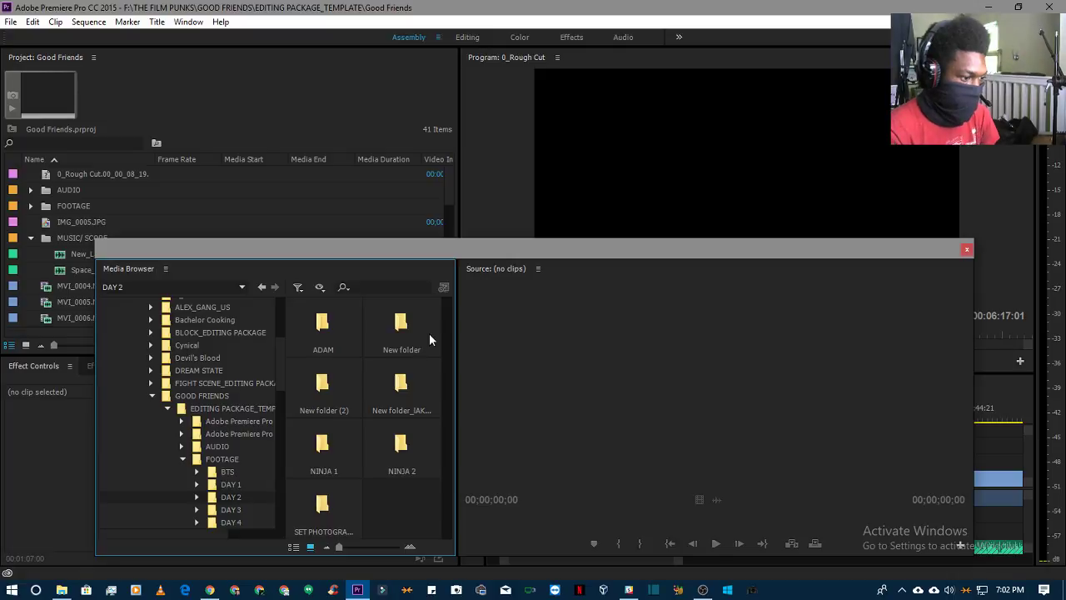
pyautogui.click(379, 331)
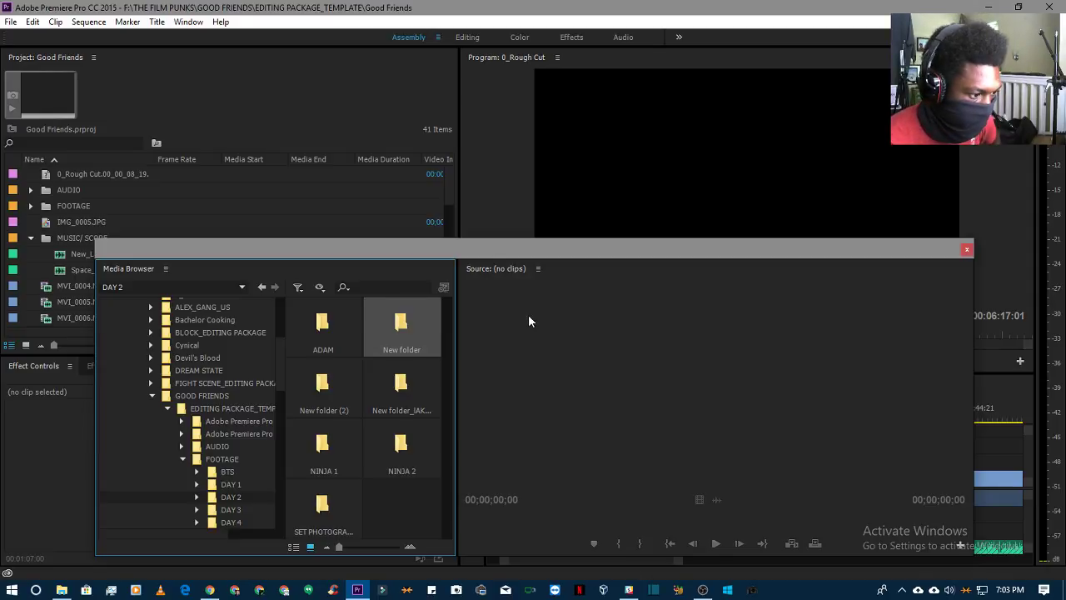
pyautogui.doubleClick(397, 325)
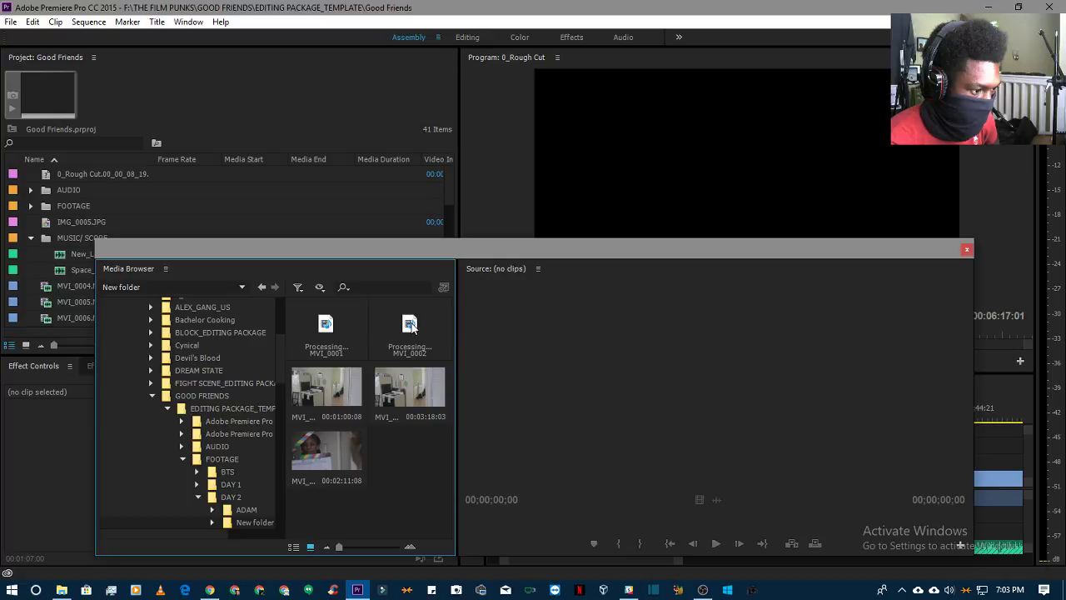
pyautogui.click(261, 286)
pyautogui.doubleClick(345, 384)
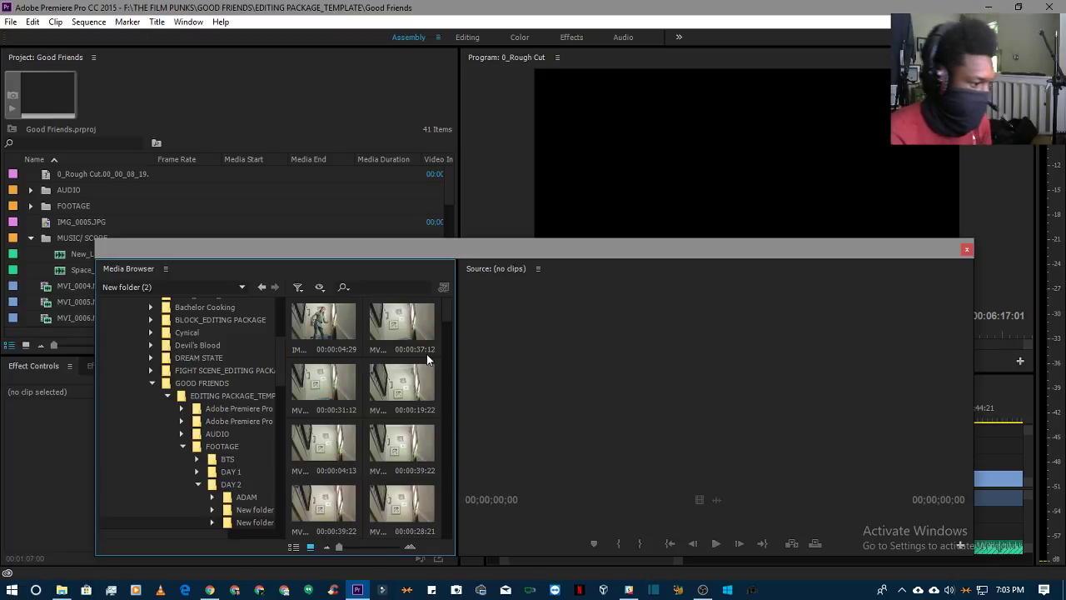
# - Scroll through the clip thumbnails and open the 00:00:34:00 clip for preview
pyautogui.moveTo(445, 316); pyautogui.dragTo(449, 340)
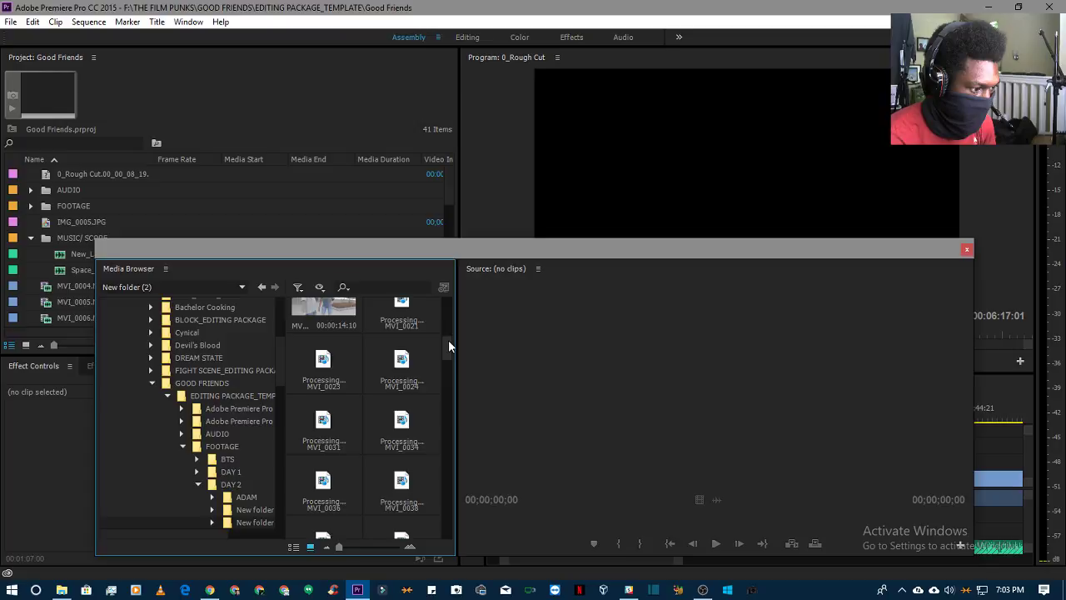
pyautogui.moveTo(448, 340); pyautogui.dragTo(436, 524)
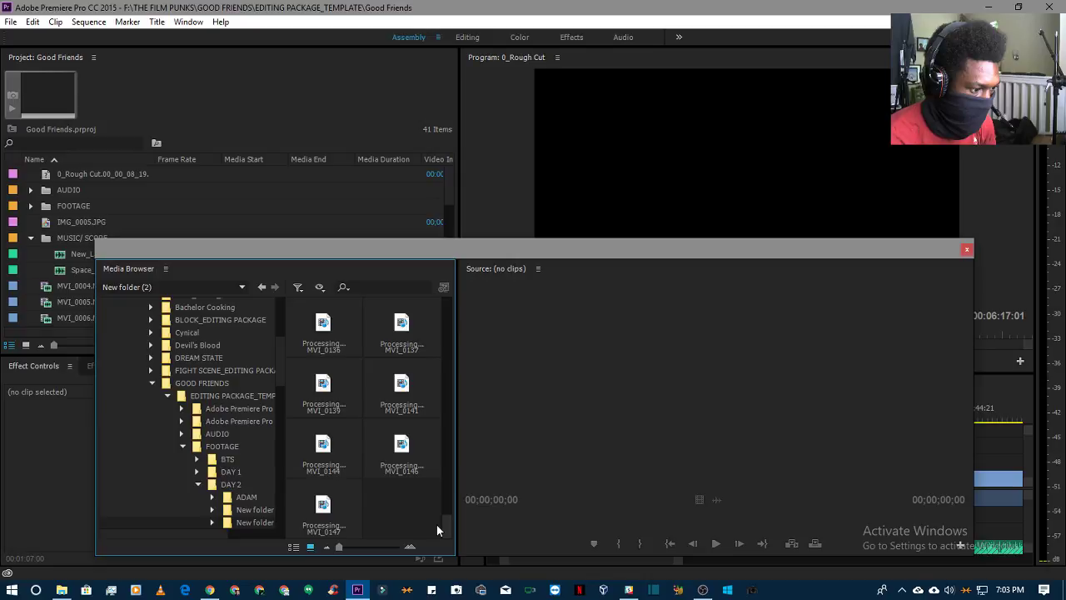
pyautogui.moveTo(436, 524); pyautogui.dragTo(454, 323)
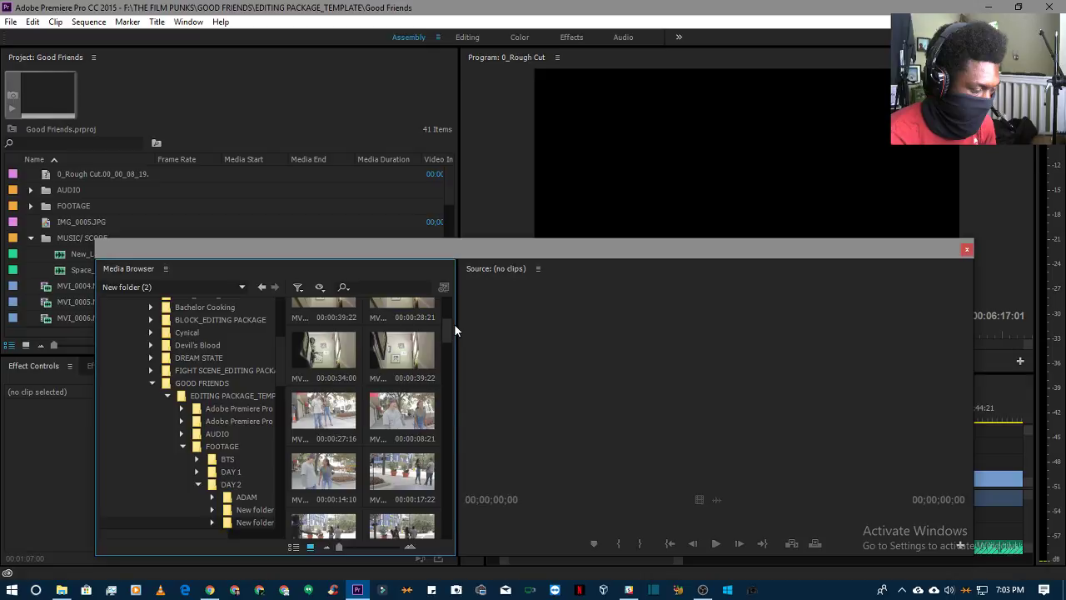
pyautogui.scroll(1, 323, 442)
pyautogui.doubleClick(323, 441)
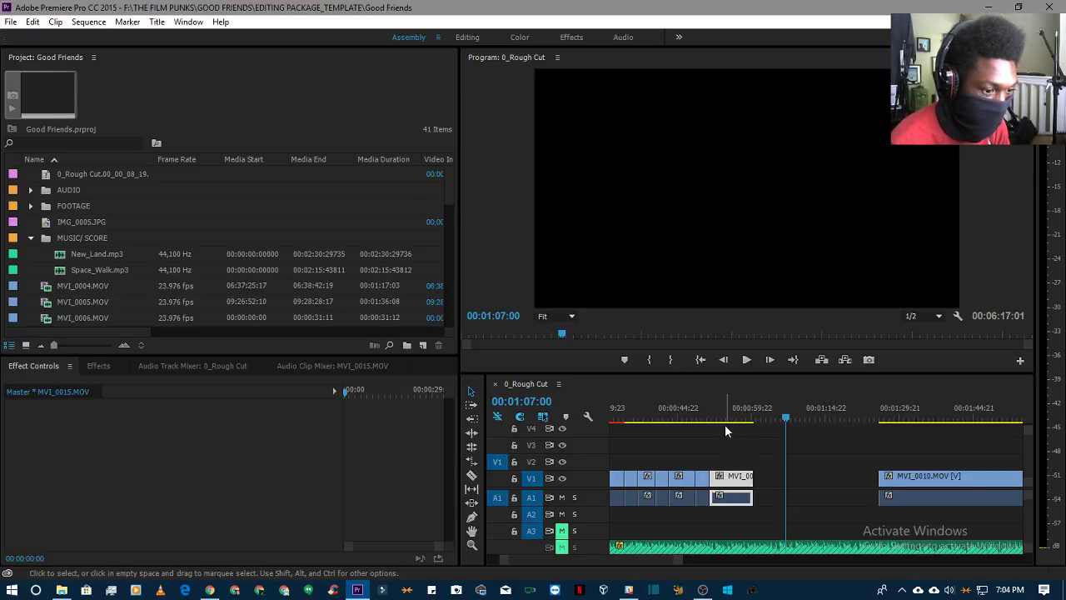
# - Scrub the rough cut from 00:00:58:02 to 00:01:03:22, then restore Premiere to reveal the clip preview
pyautogui.moveTo(723, 422); pyautogui.dragTo(741, 421)
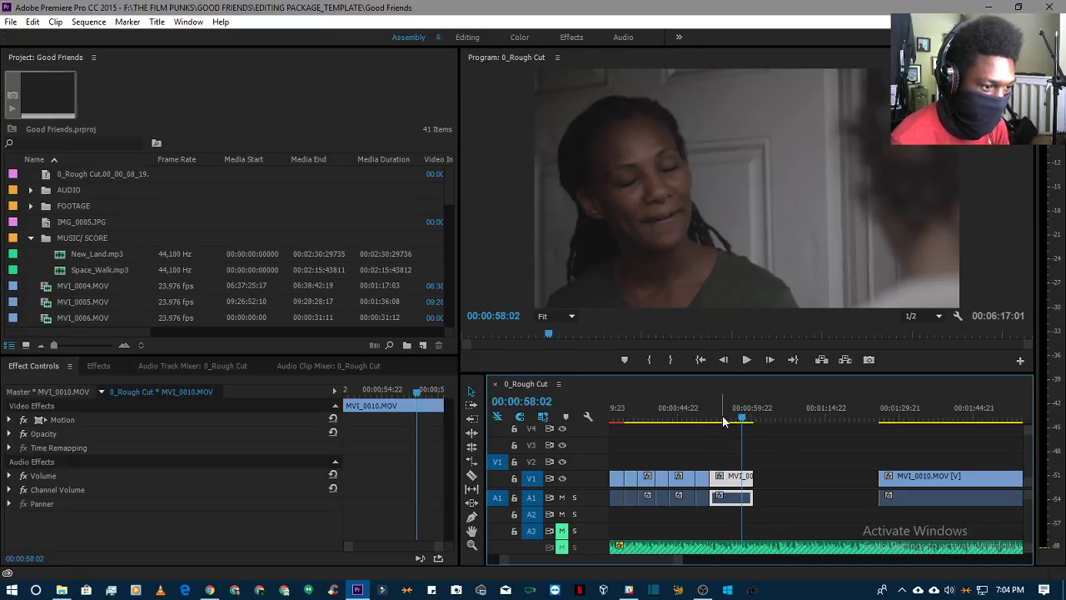
pyautogui.click(740, 422)
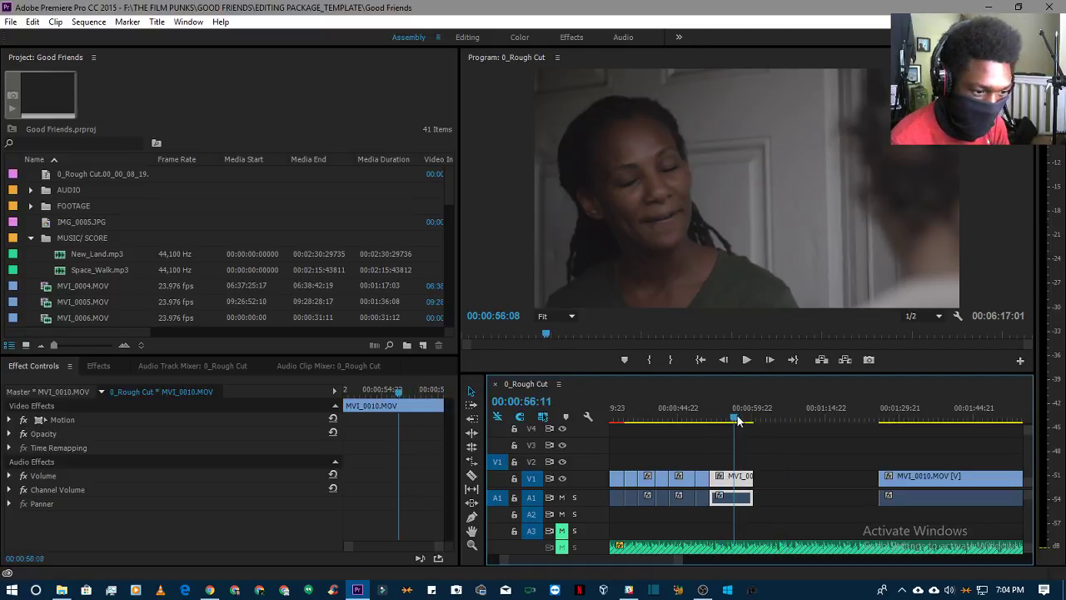
pyautogui.moveTo(741, 421); pyautogui.dragTo(771, 421)
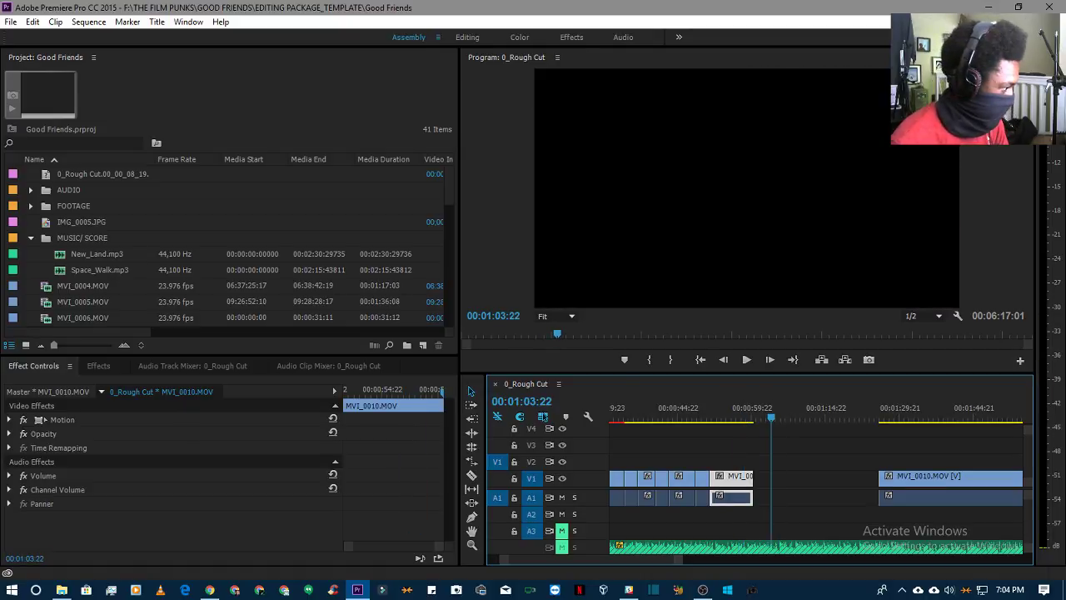
pyautogui.click(297, 128)
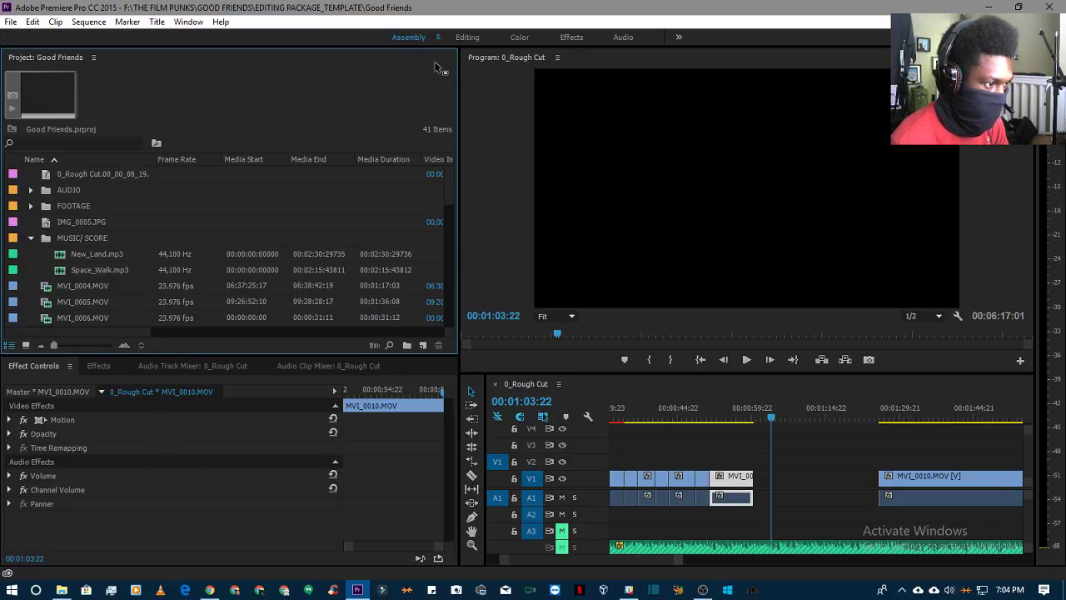
pyautogui.doubleClick(528, 24)
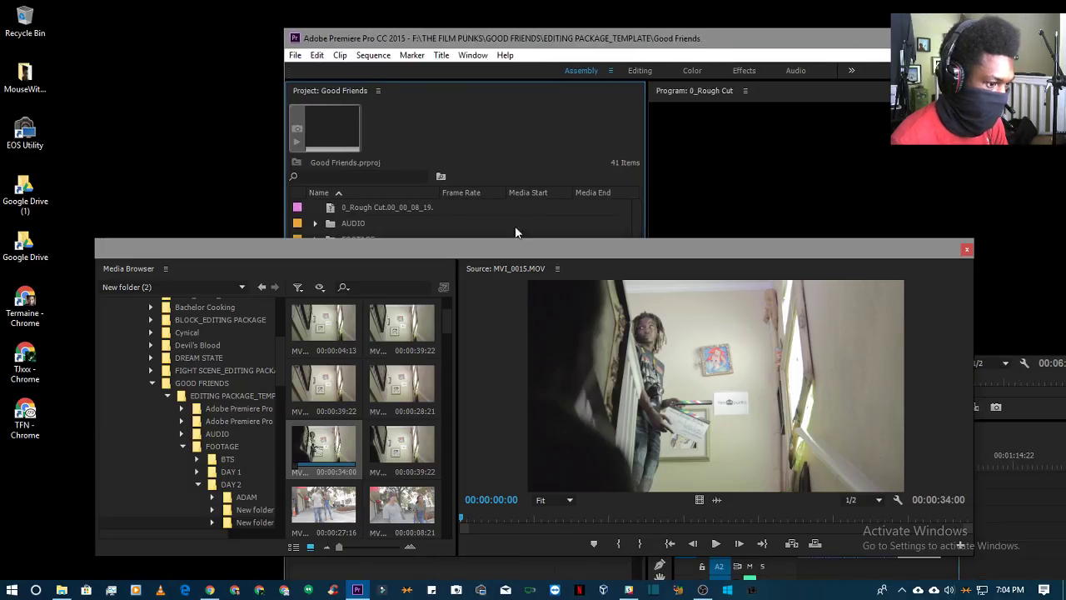
# - Re-maximize Premiere, centre the floating browser window, and play then stop MVI_0015
pyautogui.moveTo(481, 250); pyautogui.dragTo(15, 198)
pyautogui.doubleClick(484, 34)
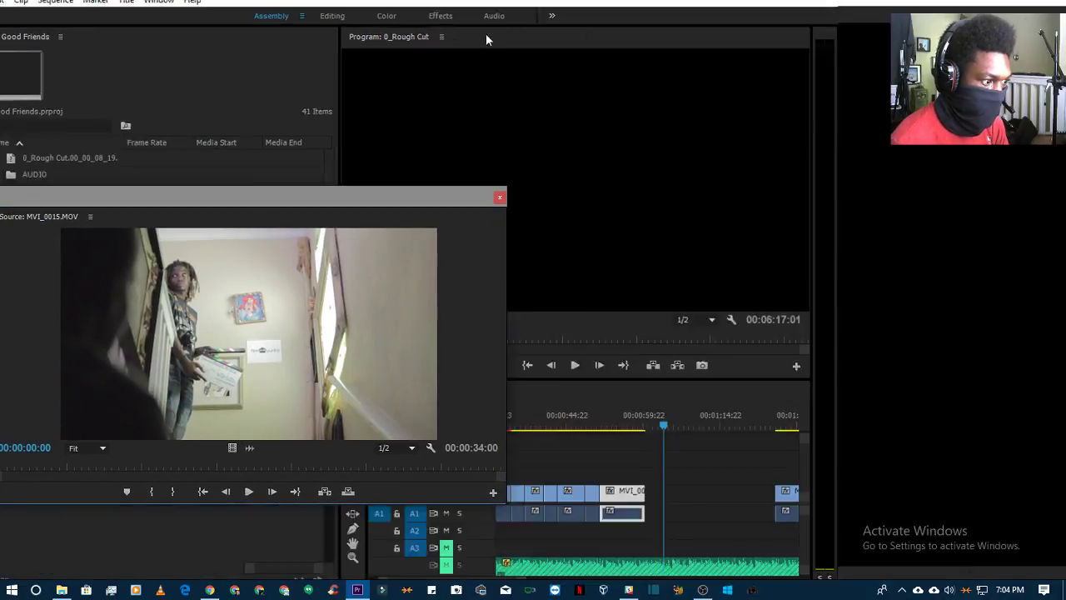
pyautogui.moveTo(248, 198); pyautogui.dragTo(761, 116)
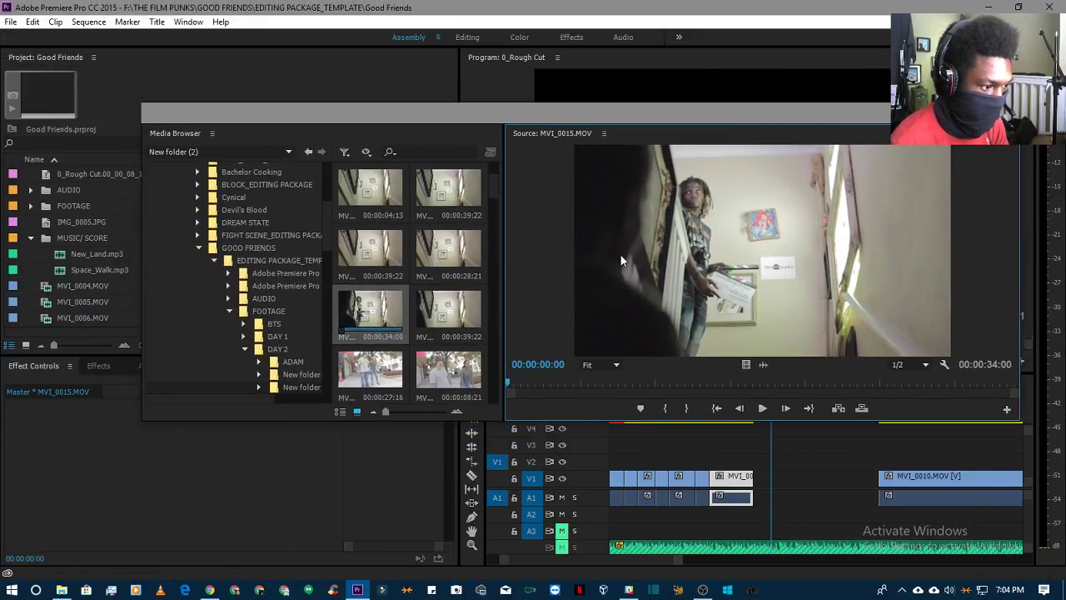
pyautogui.press('space')
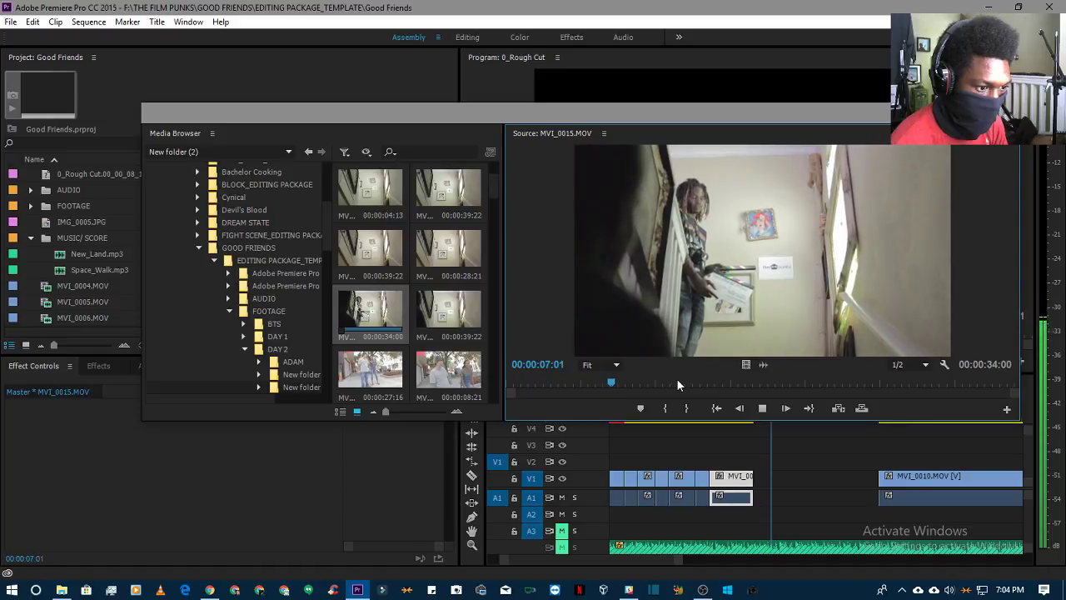
pyautogui.press('space')
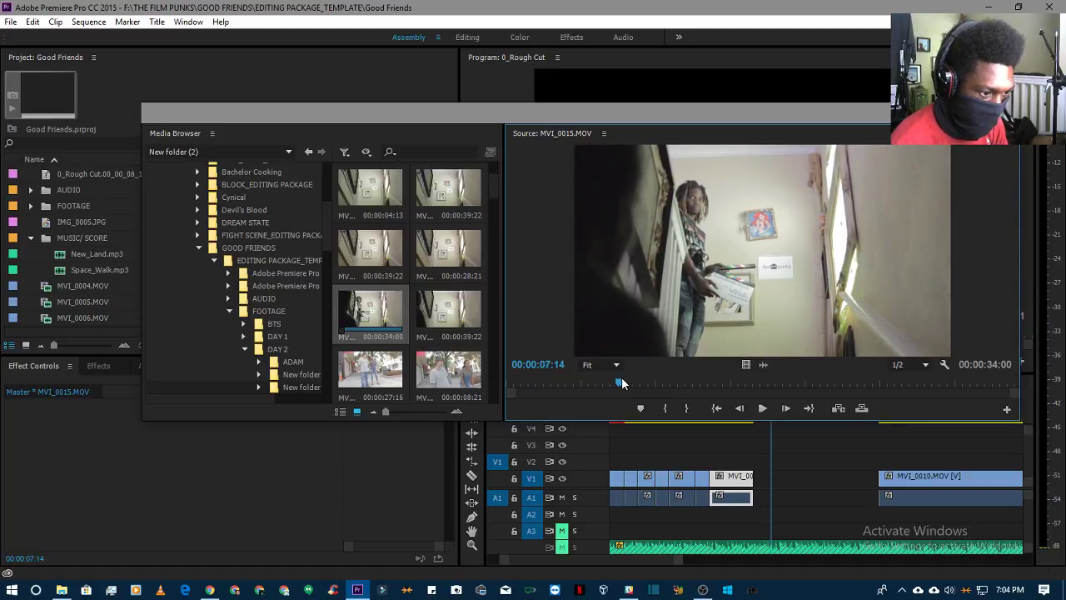
# - Scrub MVI_0015 to about 00:00:06:23, play it to 00:00:28:05, then open the 00:00:39:22 clip
pyautogui.moveTo(621, 382); pyautogui.dragTo(608, 384)
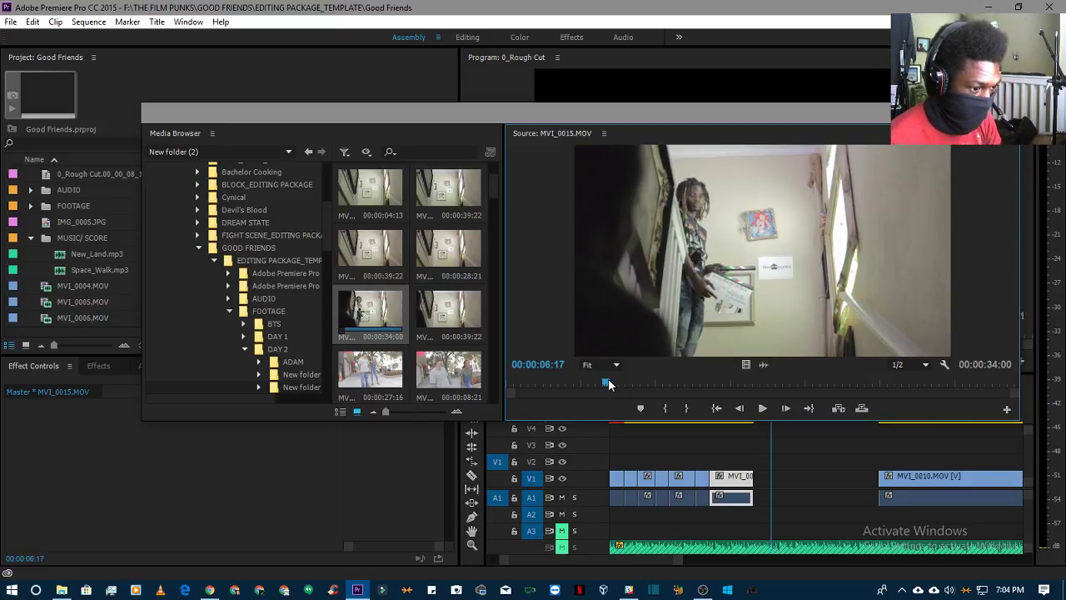
pyautogui.moveTo(609, 384); pyautogui.dragTo(613, 385)
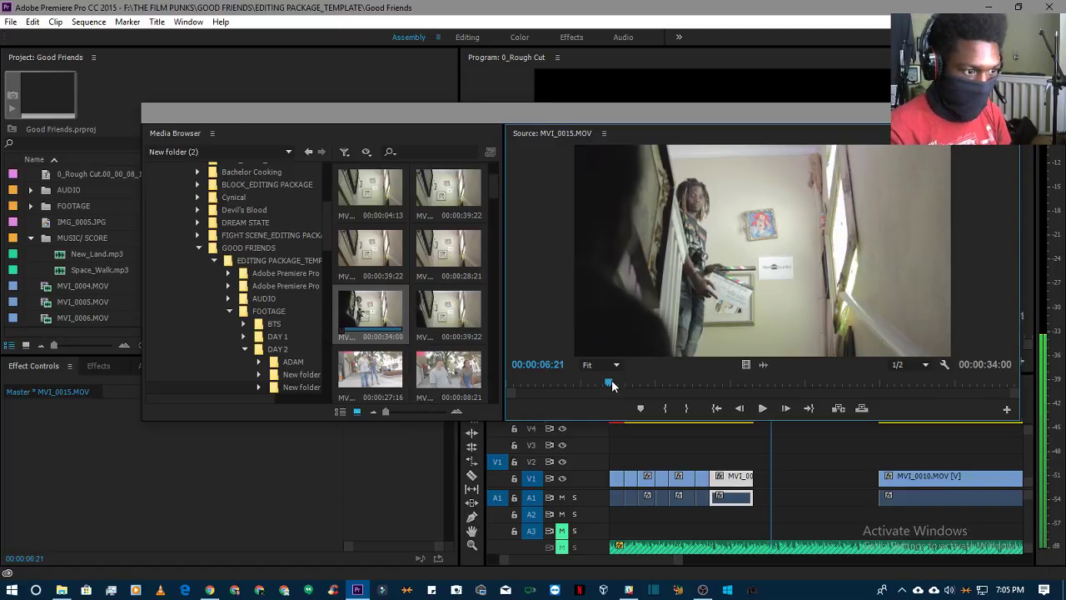
pyautogui.moveTo(612, 384); pyautogui.dragTo(629, 384)
pyautogui.press('space')
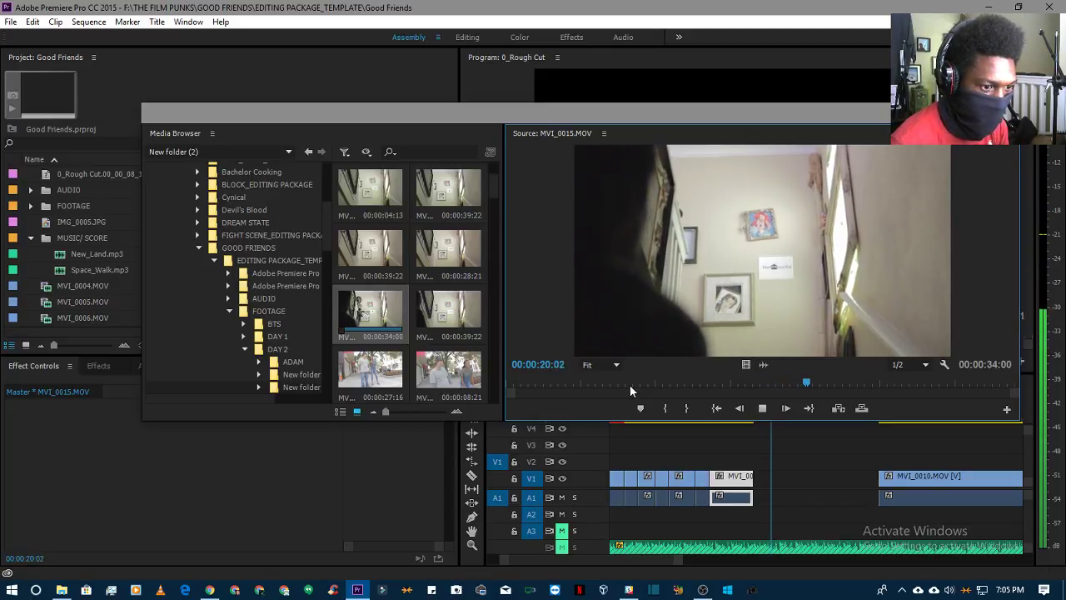
pyautogui.press('space')
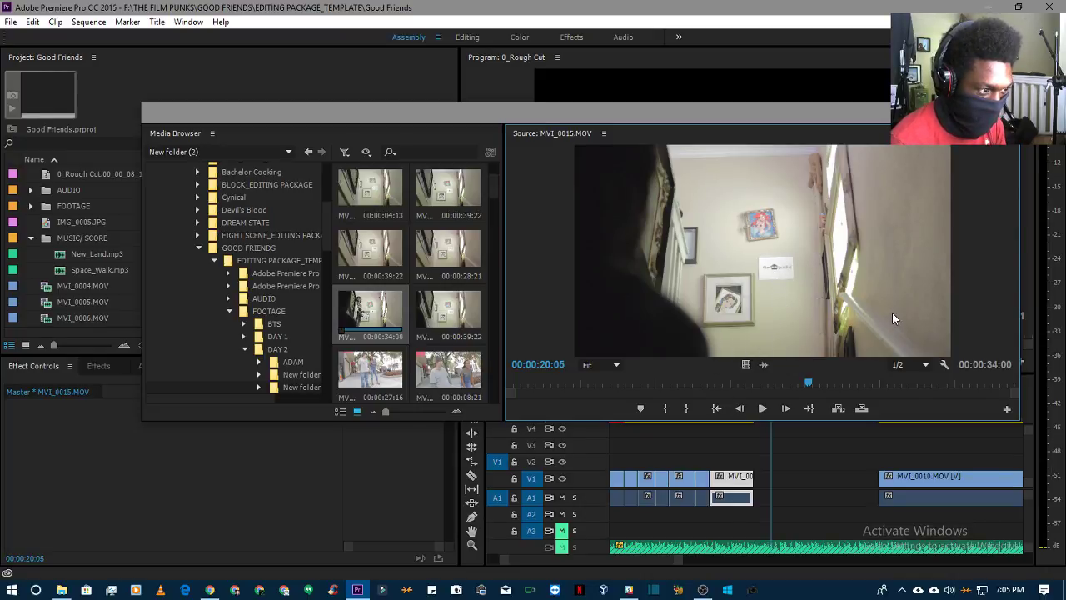
pyautogui.press('space')
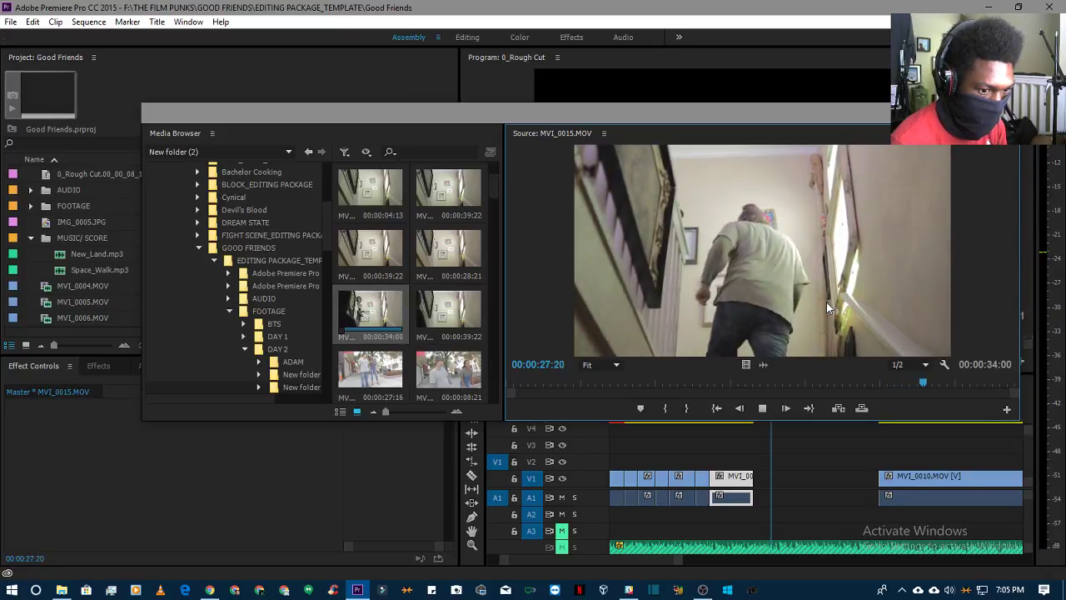
pyautogui.press('space')
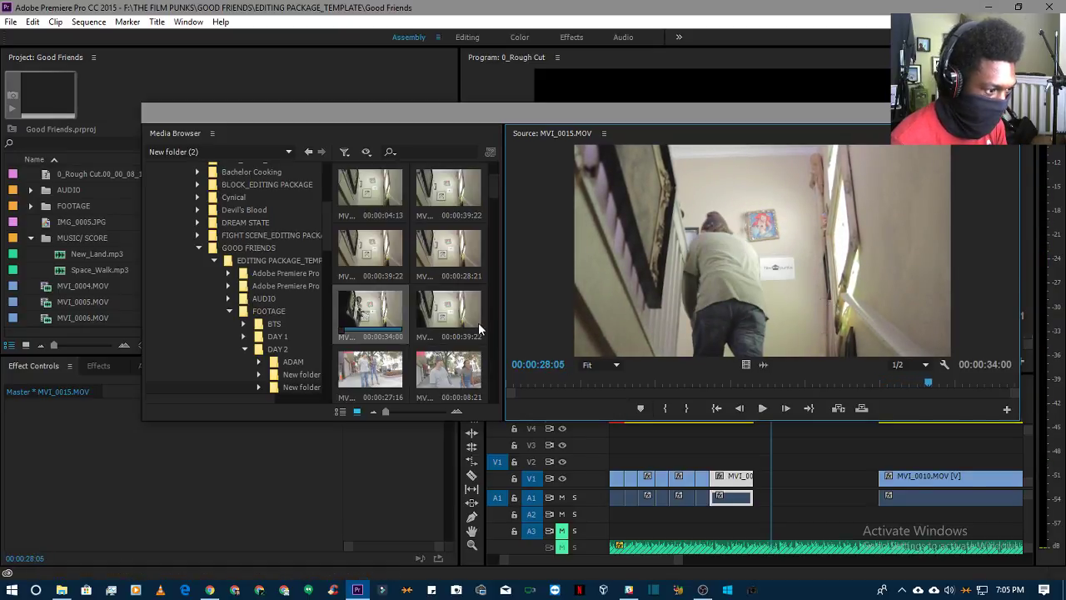
pyautogui.doubleClick(458, 312)
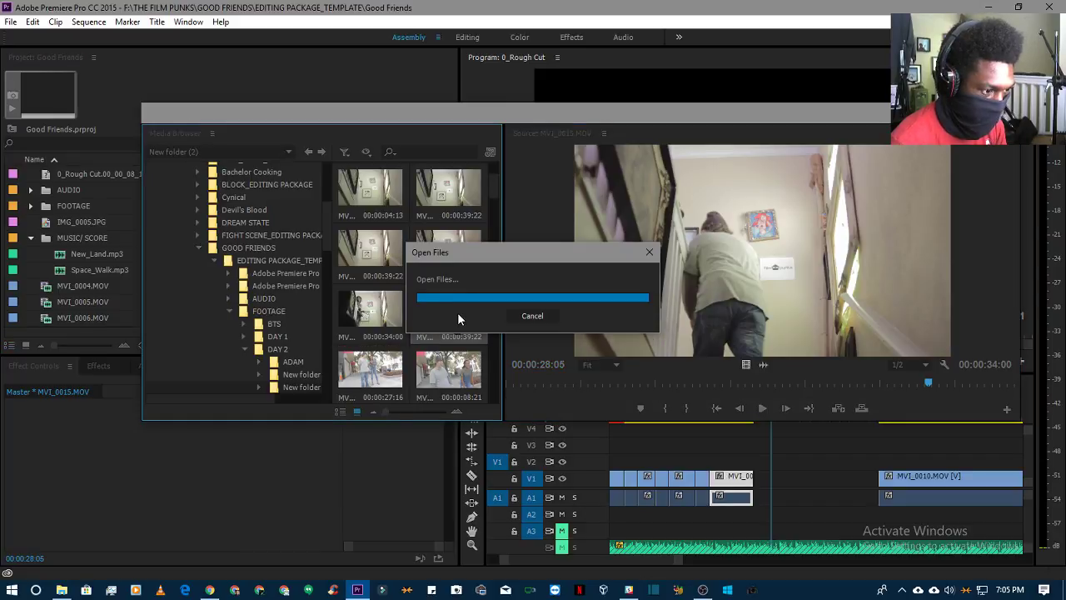
# - Play and scrub MVI_0016 in the Source Monitor, jumping back to about 17 seconds
pyautogui.press('space')
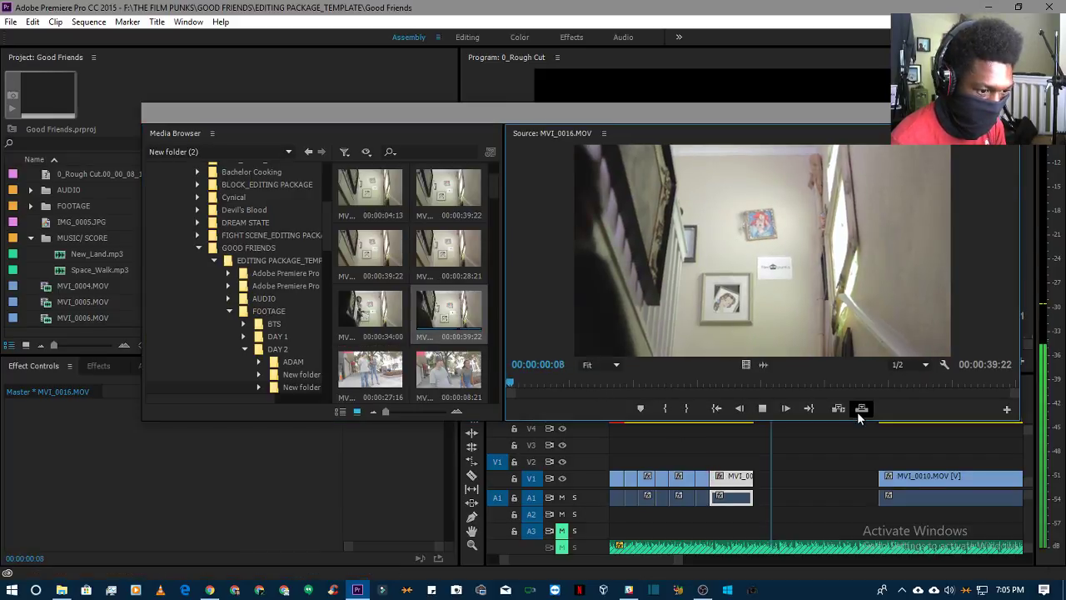
pyautogui.click(762, 409)
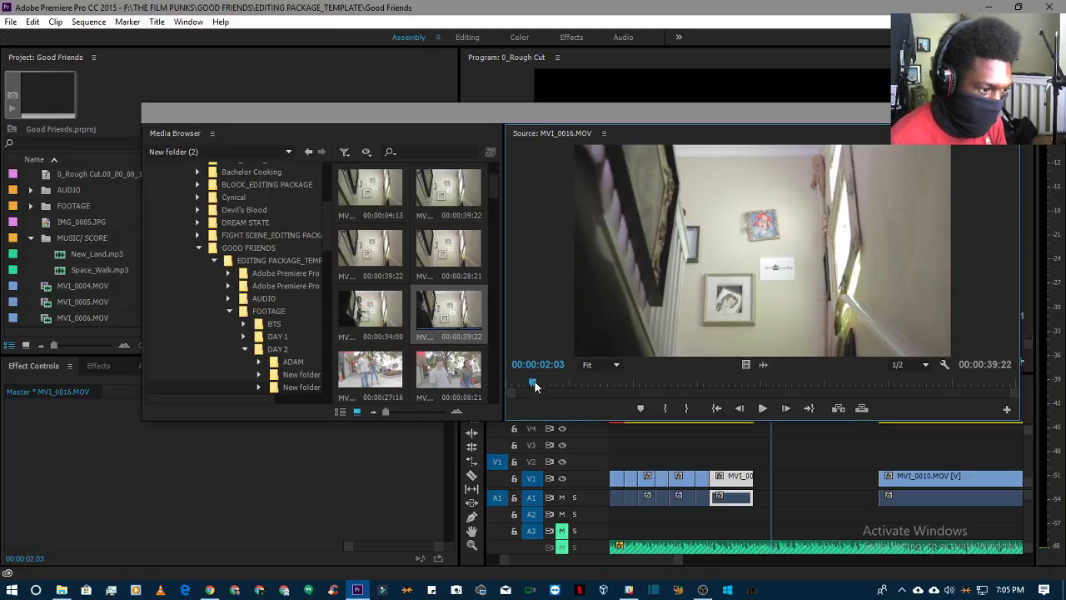
pyautogui.moveTo(534, 380); pyautogui.dragTo(543, 387)
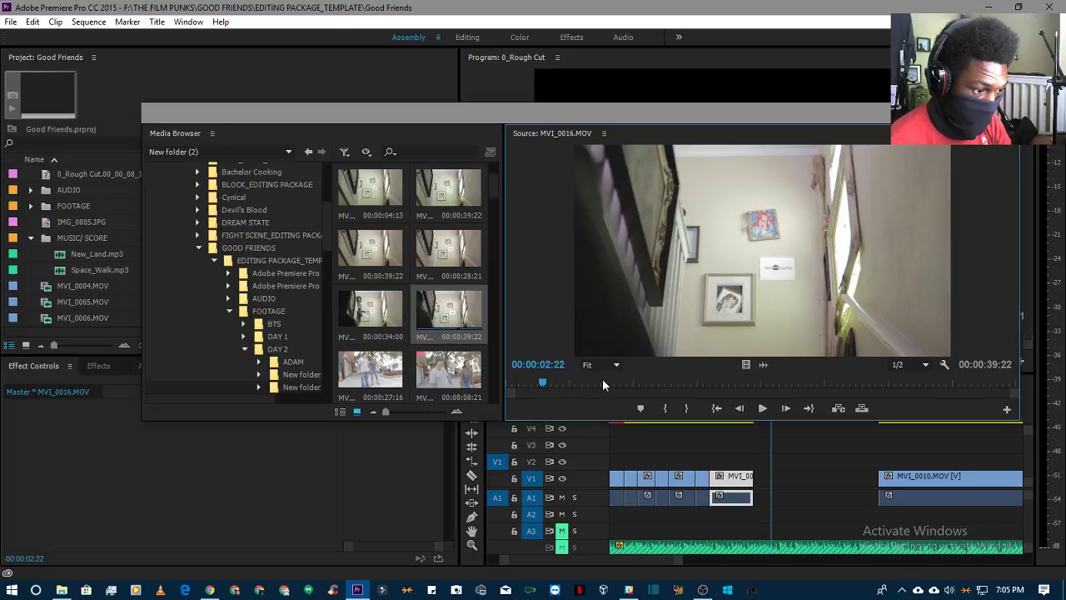
pyautogui.click(763, 407)
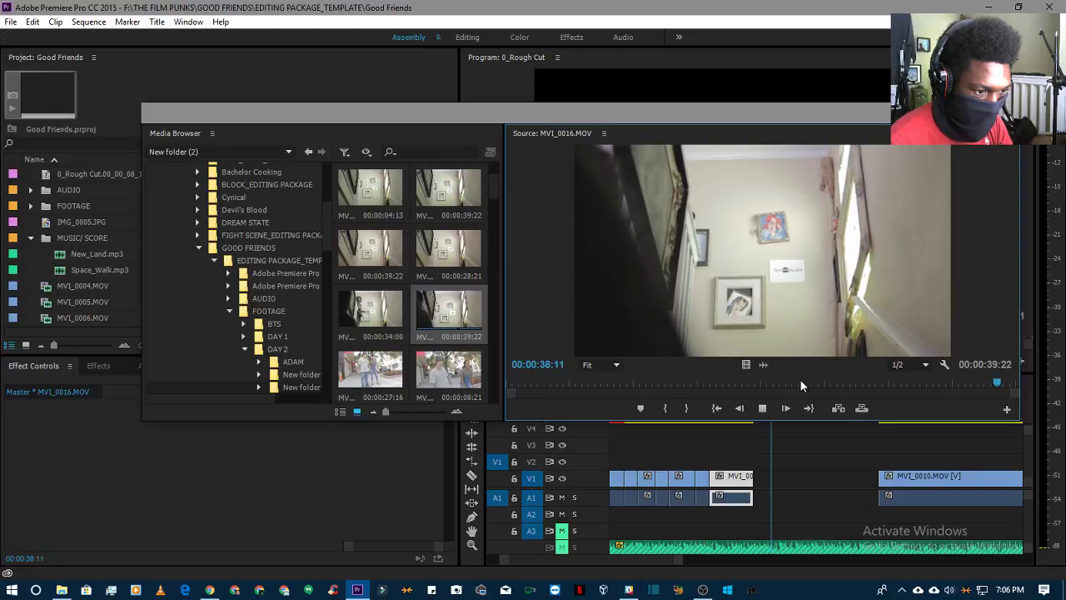
pyautogui.moveTo(738, 385); pyautogui.dragTo(731, 386)
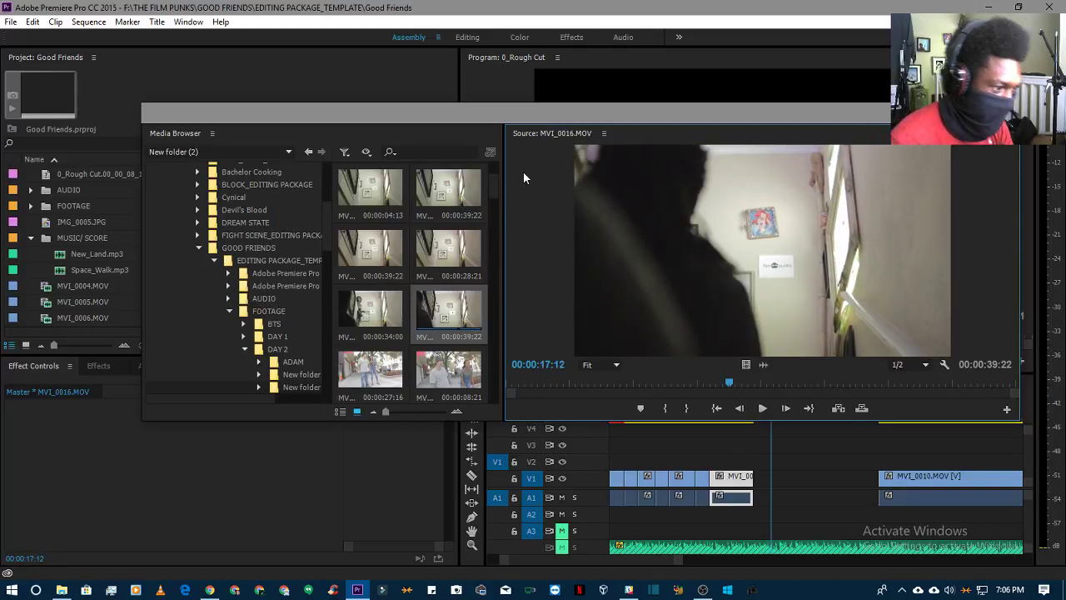
# - Preview the 28-second MVI_0014.MOV, then load MVI_0015.MOV and browse into the ADAM folder
pyautogui.click(431, 262)
pyautogui.doubleClick(431, 262)
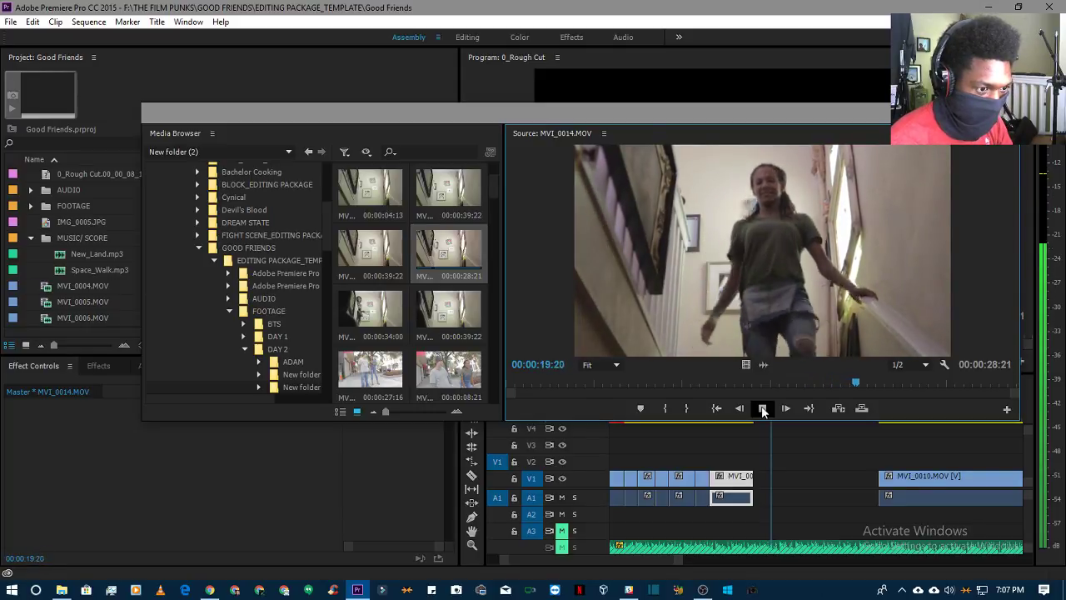
pyautogui.click(763, 409)
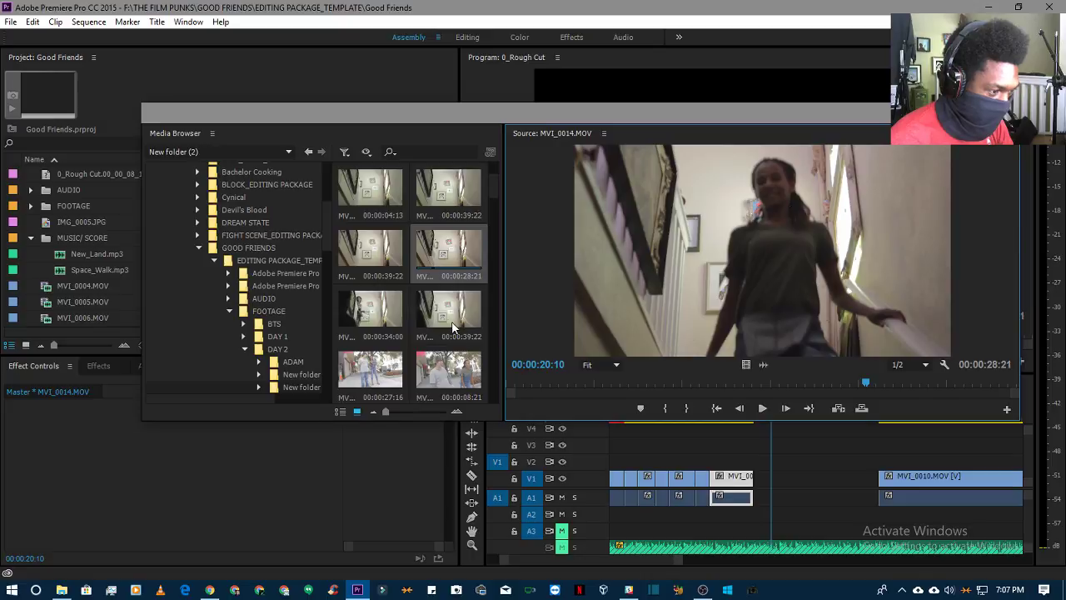
pyautogui.doubleClick(370, 310)
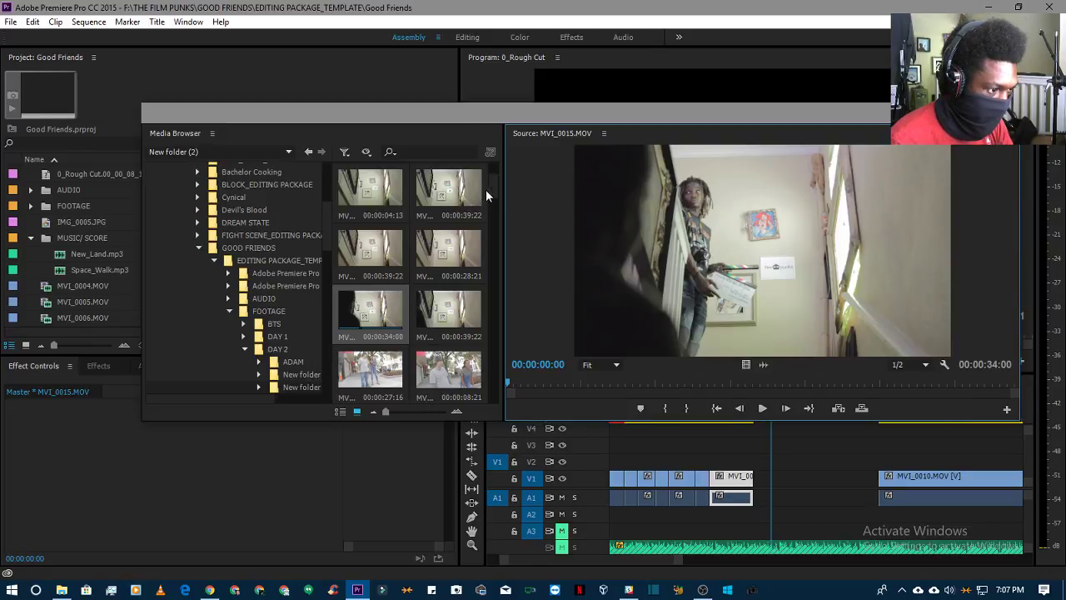
pyautogui.click(291, 360)
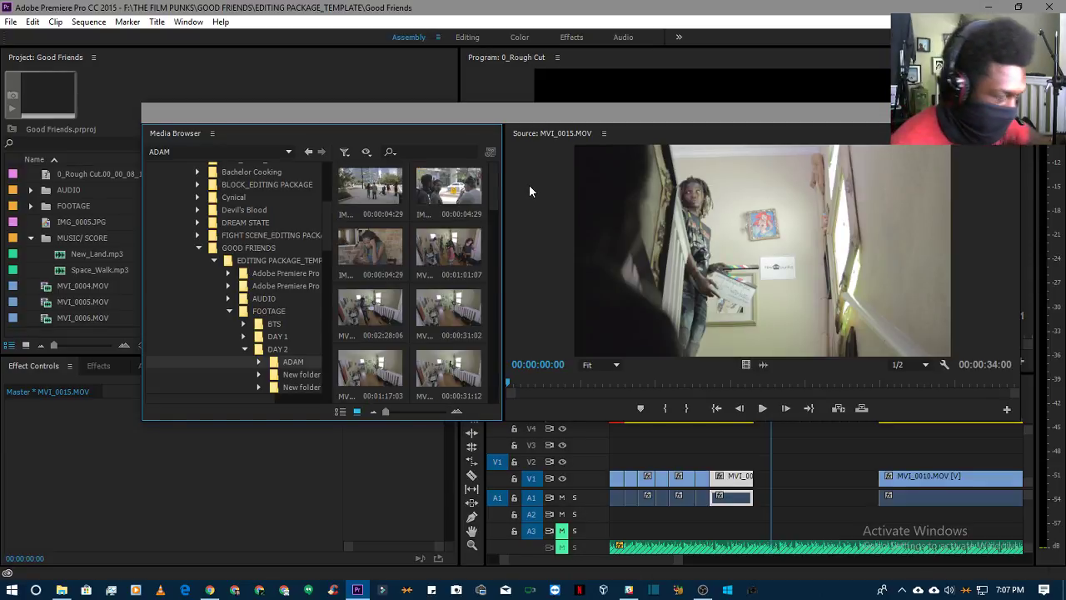
# - Scroll the Media Browser folder list and view the second New folder inside DAY 2
pyautogui.moveTo(492, 180); pyautogui.dragTo(489, 235)
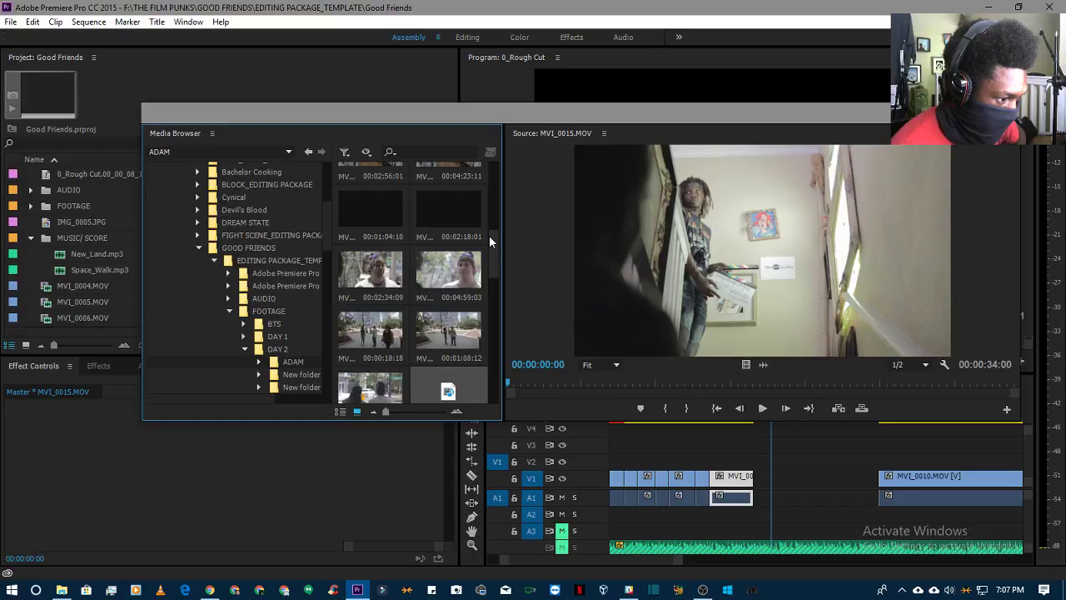
pyautogui.moveTo(489, 239); pyautogui.dragTo(486, 354)
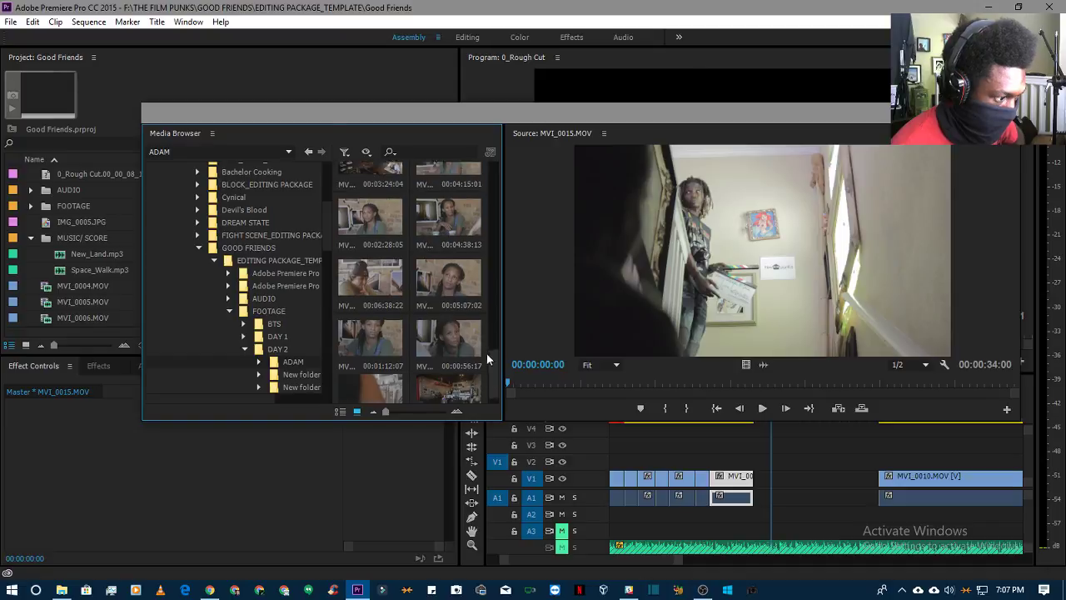
pyautogui.scroll(2, 345, 353)
pyautogui.click(301, 388)
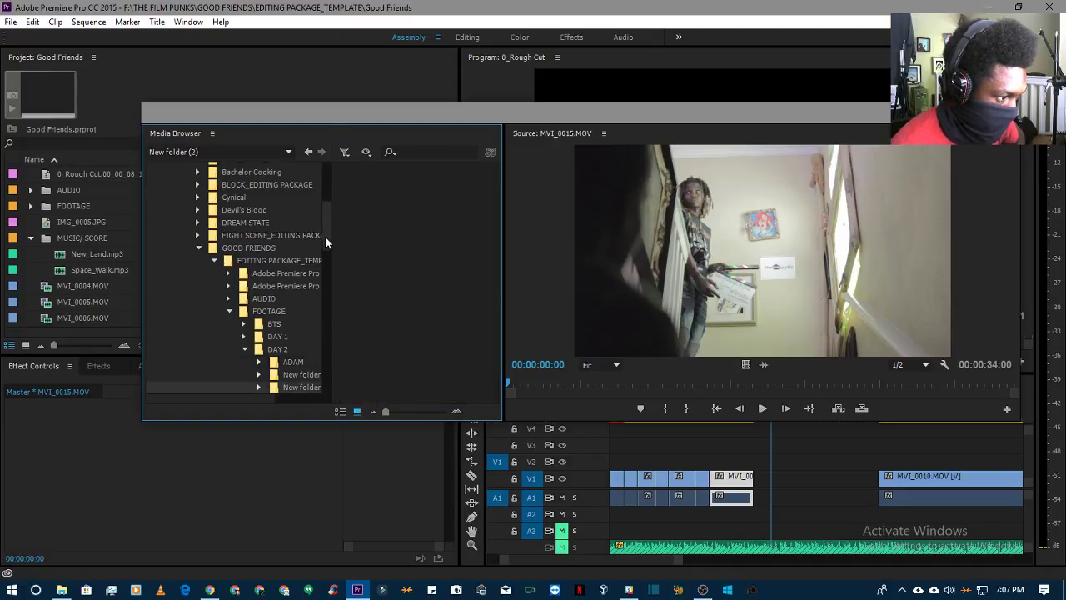
pyautogui.scroll(-2, 325, 241)
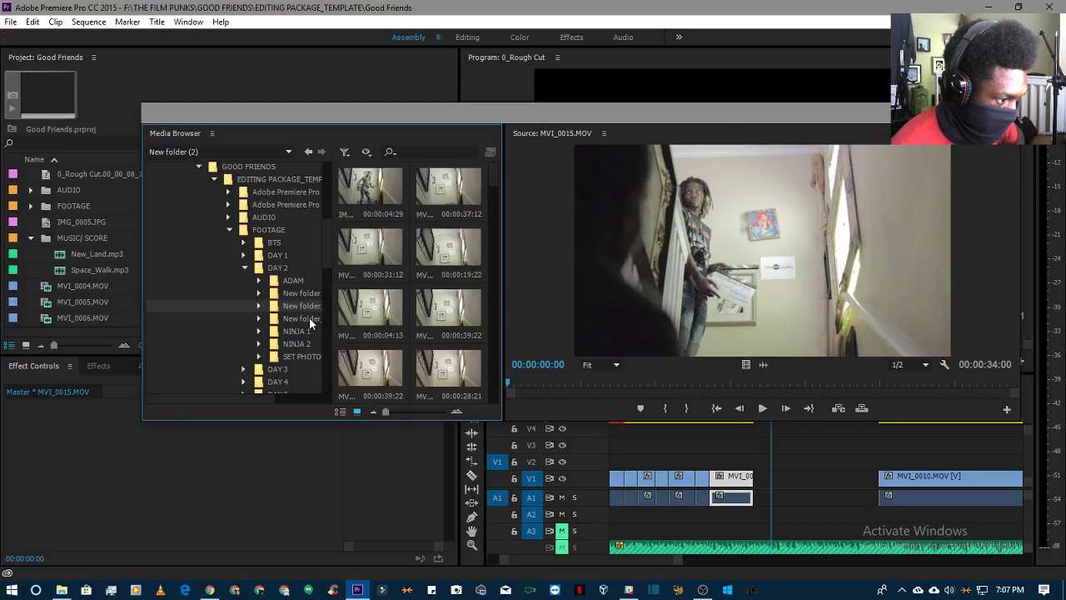
# - Open the card 2 folder inside DAY 2 and scroll through its clip thumbnails
pyautogui.moveTo(491, 176); pyautogui.dragTo(494, 199)
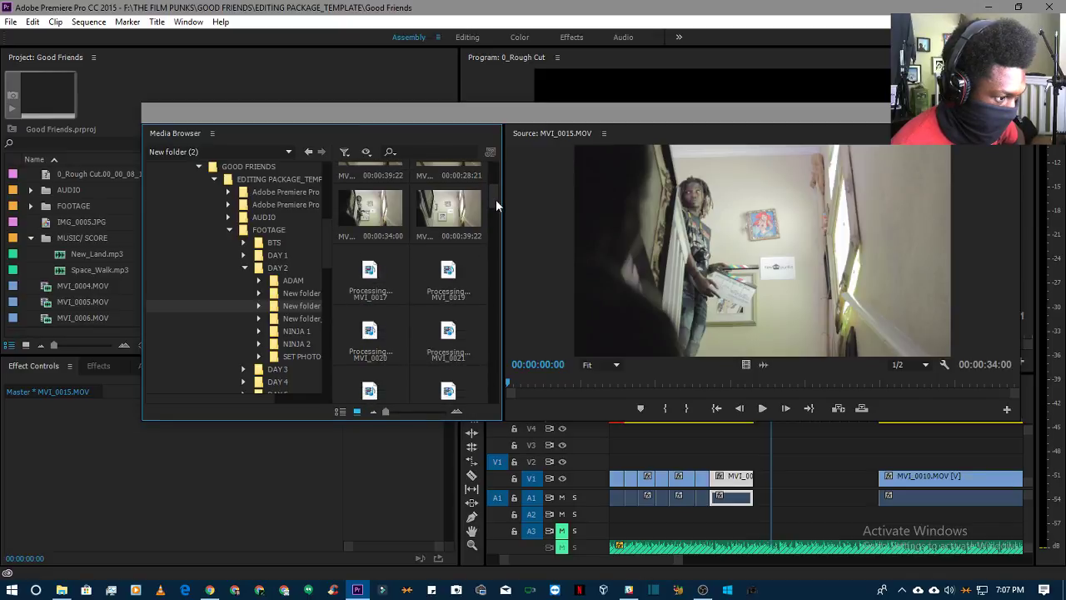
pyautogui.click(301, 319)
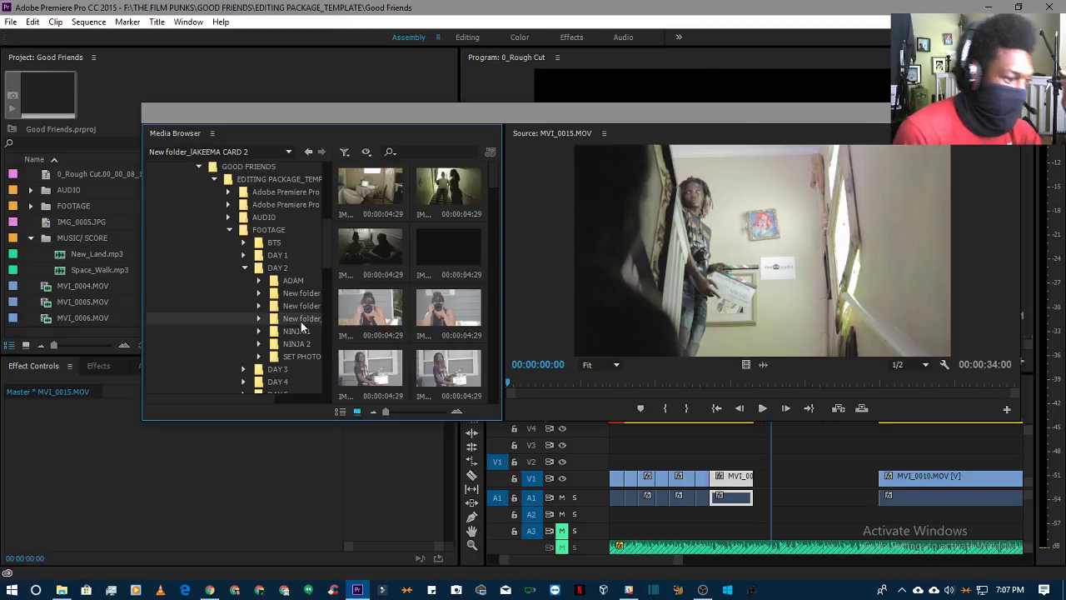
pyautogui.scroll(-3, 491, 200)
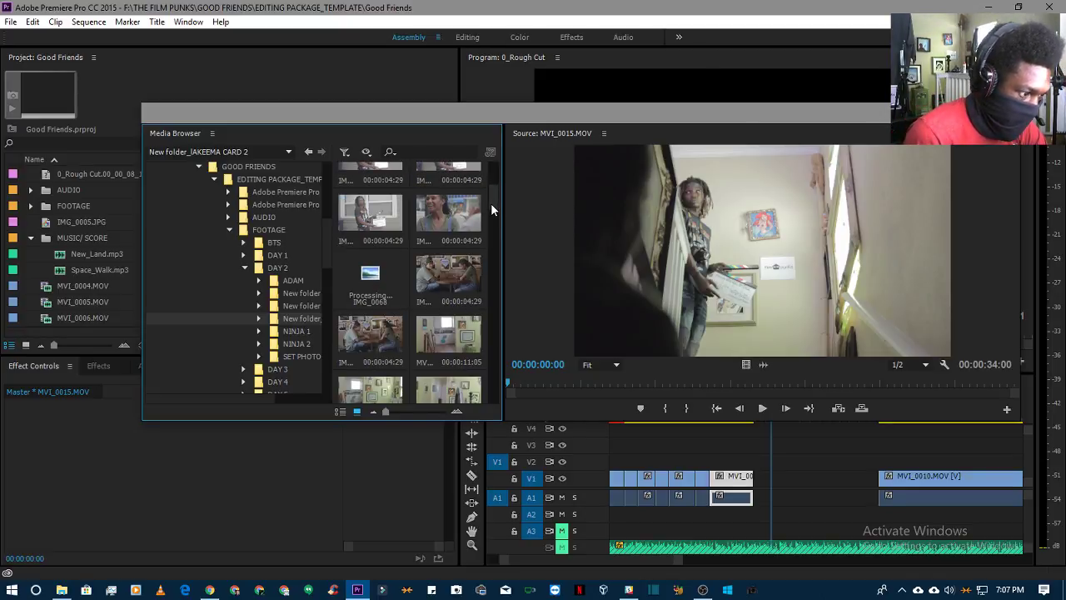
pyautogui.scroll(-3, 491, 203)
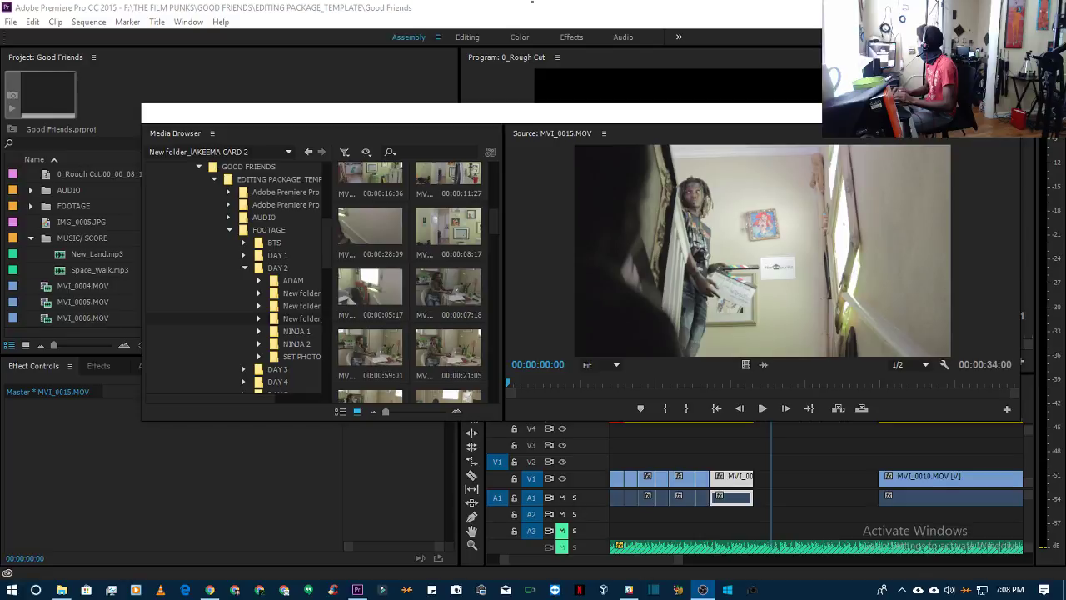
pyautogui.press('super+Tab')
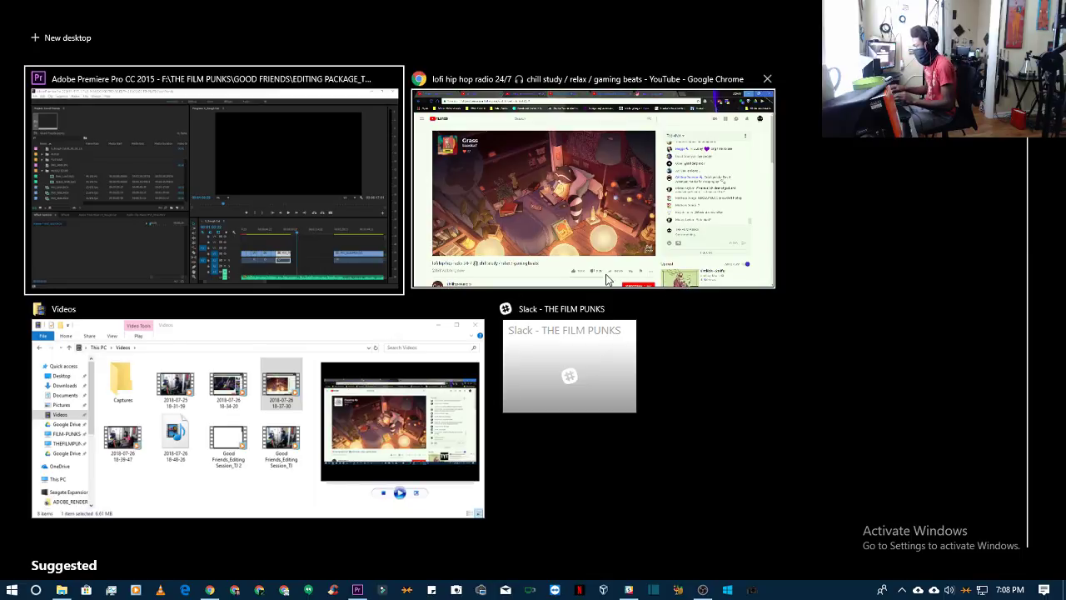
pyautogui.click(202, 213)
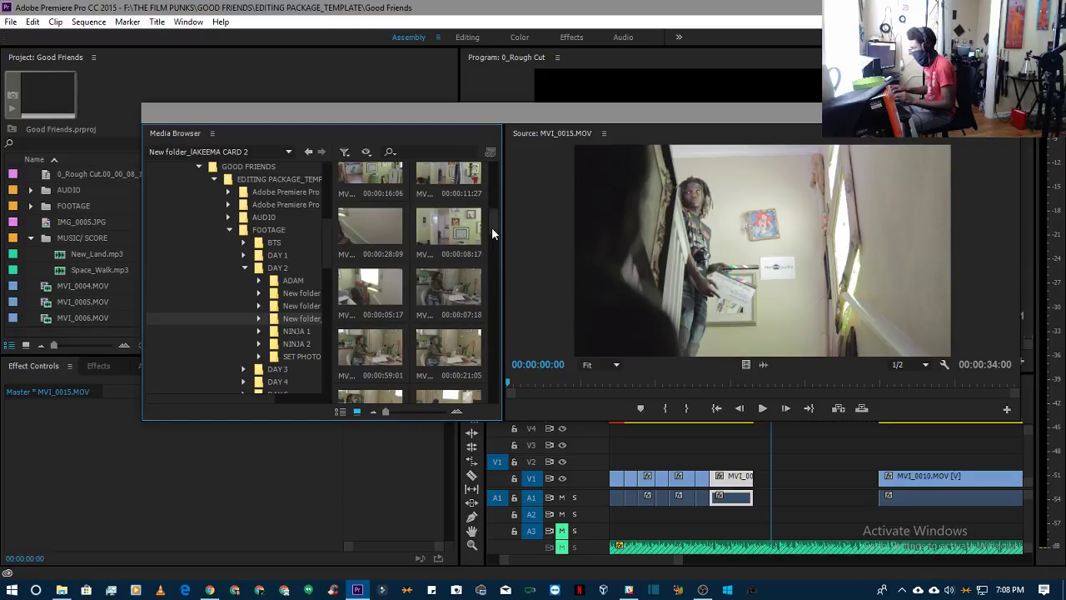
pyautogui.moveTo(491, 226); pyautogui.dragTo(496, 339)
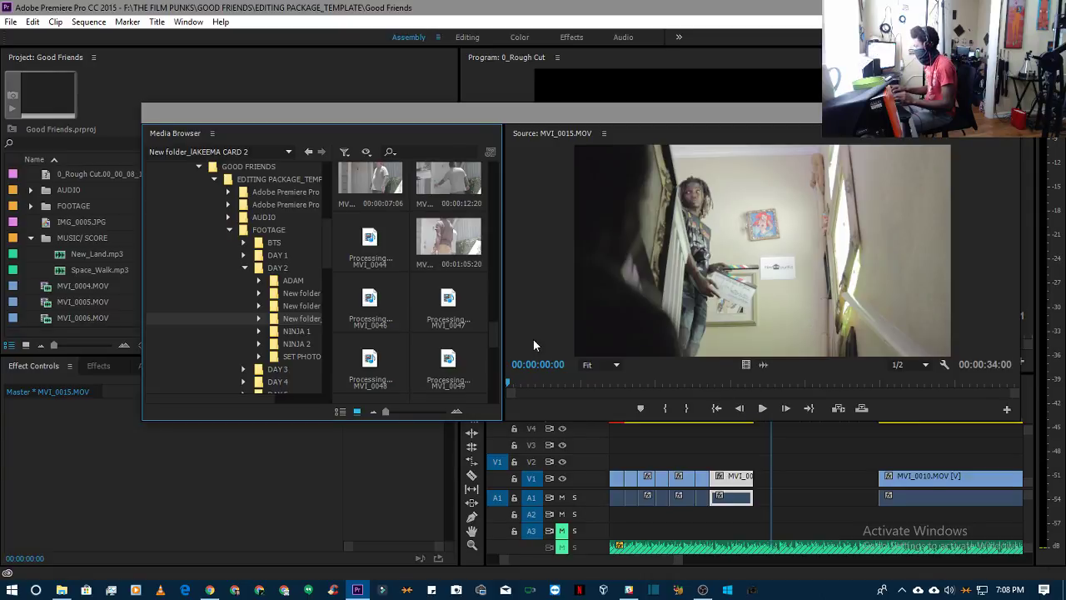
pyautogui.moveTo(493, 329); pyautogui.dragTo(496, 309)
pyautogui.moveTo(497, 309); pyautogui.dragTo(495, 296)
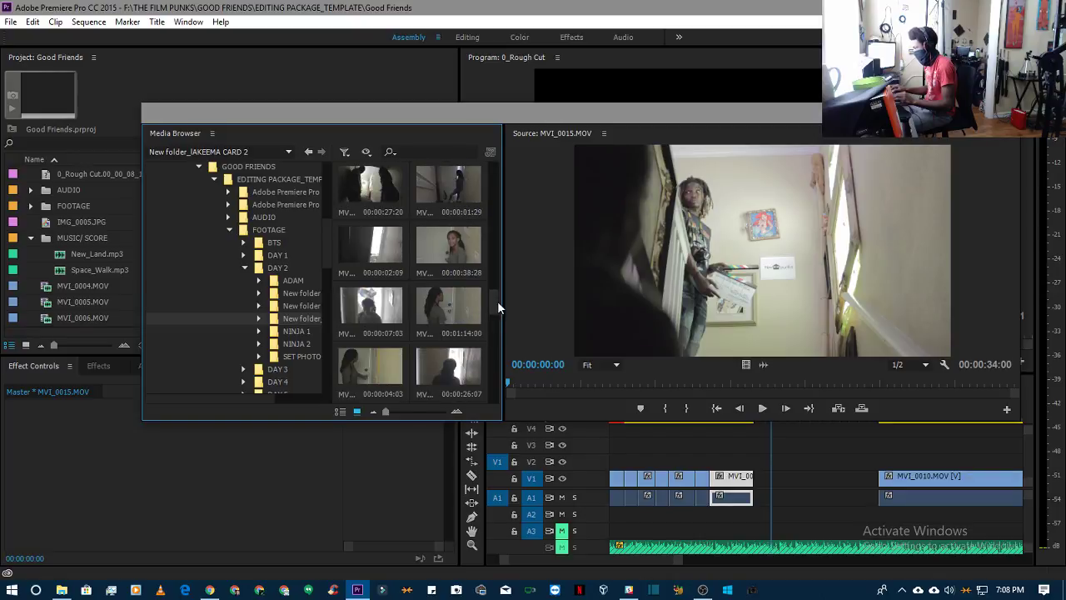
pyautogui.moveTo(497, 301); pyautogui.dragTo(497, 292)
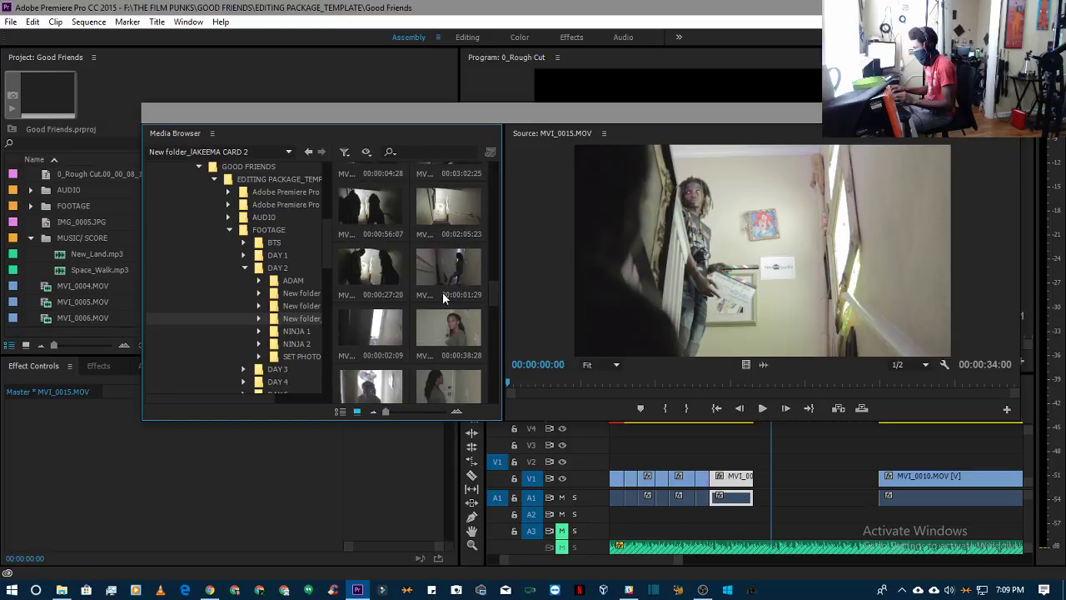
# - Play the 27-second MVI_0031.MOV, then load the 56-second MVI_0029.MOV
pyautogui.doubleClick(364, 283)
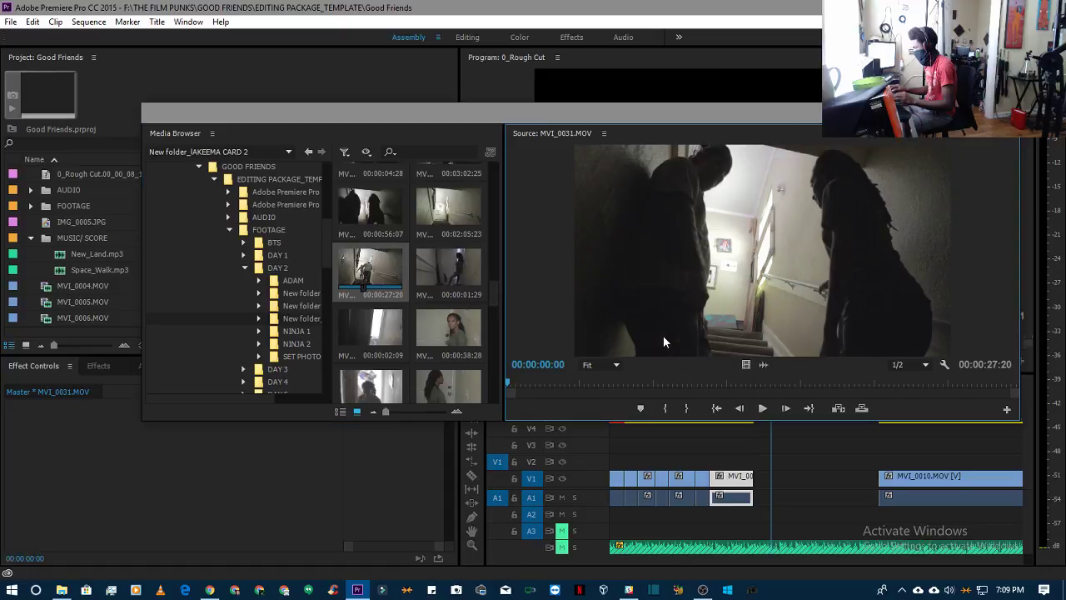
pyautogui.press('space')
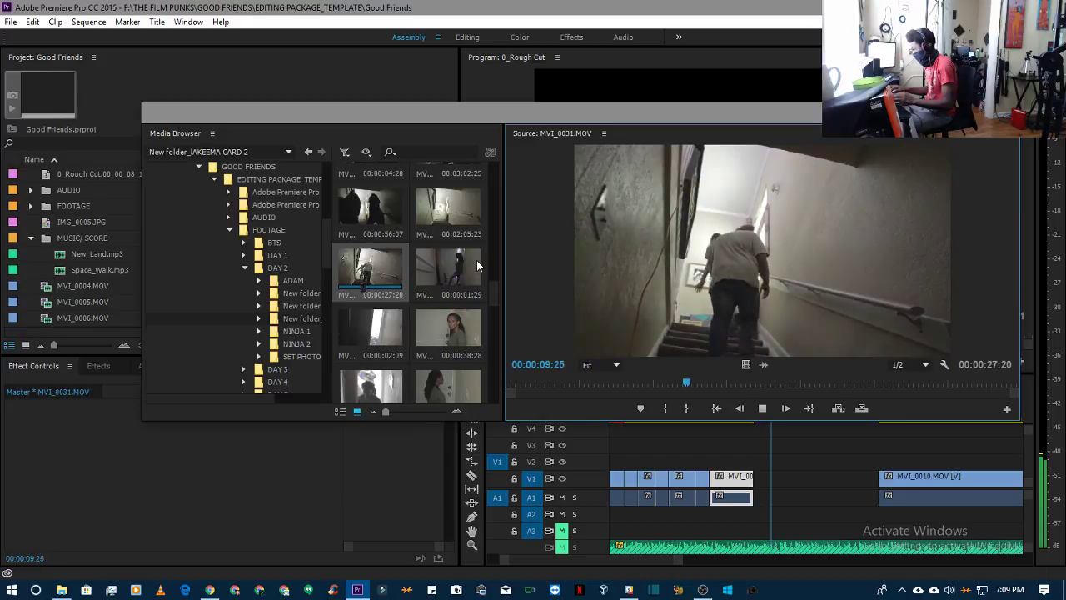
pyautogui.doubleClick(373, 222)
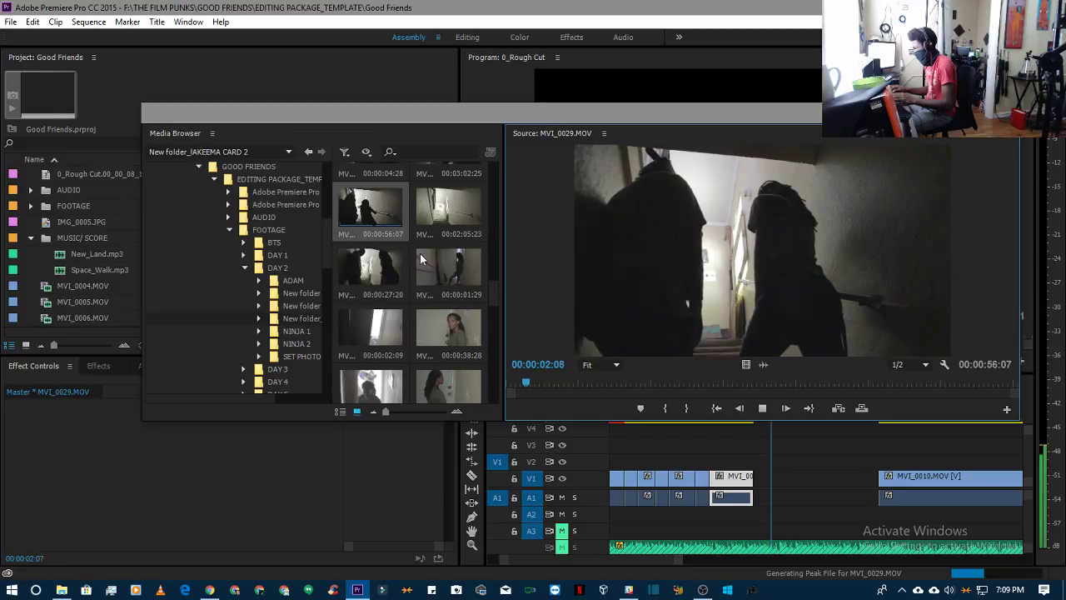
pyautogui.click(373, 231)
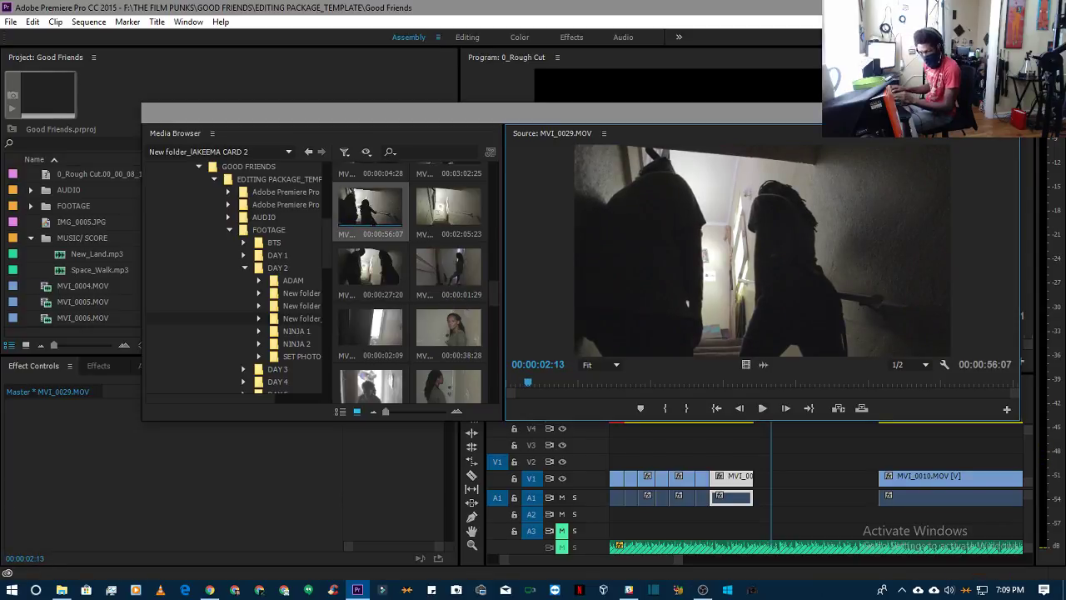
# - Close the Videos folder window and play MVI_0029, stopping at about 00:00:03:26
pyautogui.hotkey('alt', 'Tab')
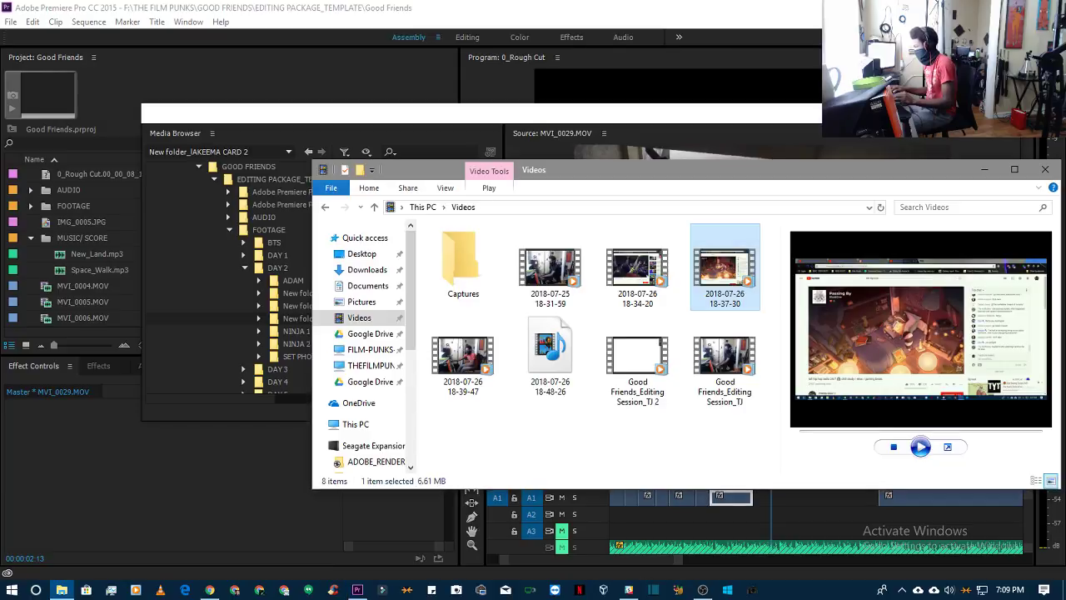
pyautogui.moveTo(653, 188); pyautogui.dragTo(313, 257)
pyautogui.click(704, 239)
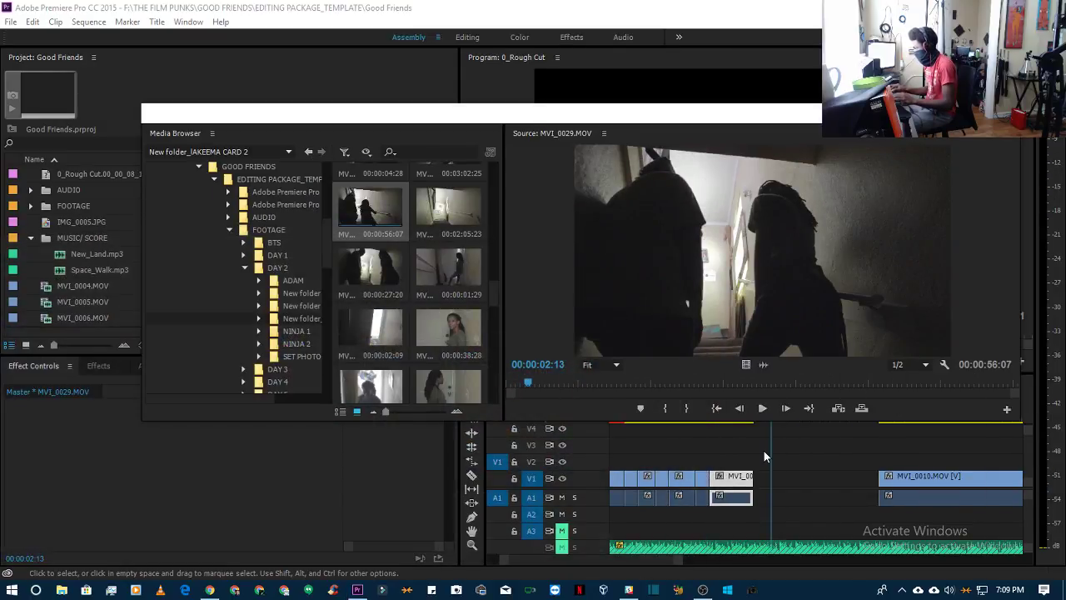
pyautogui.click(763, 408)
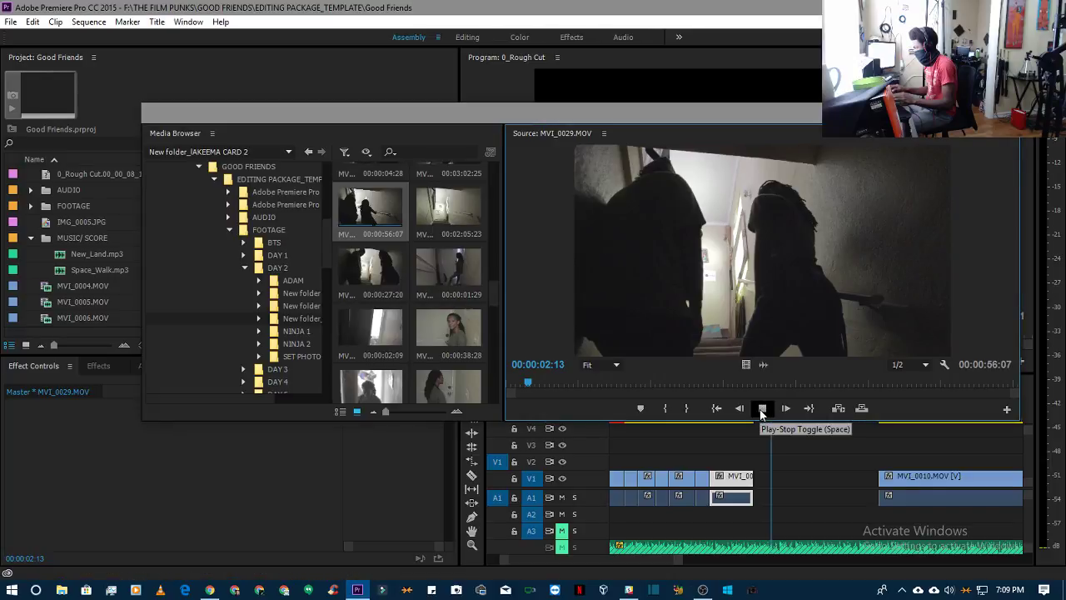
pyautogui.click(383, 234)
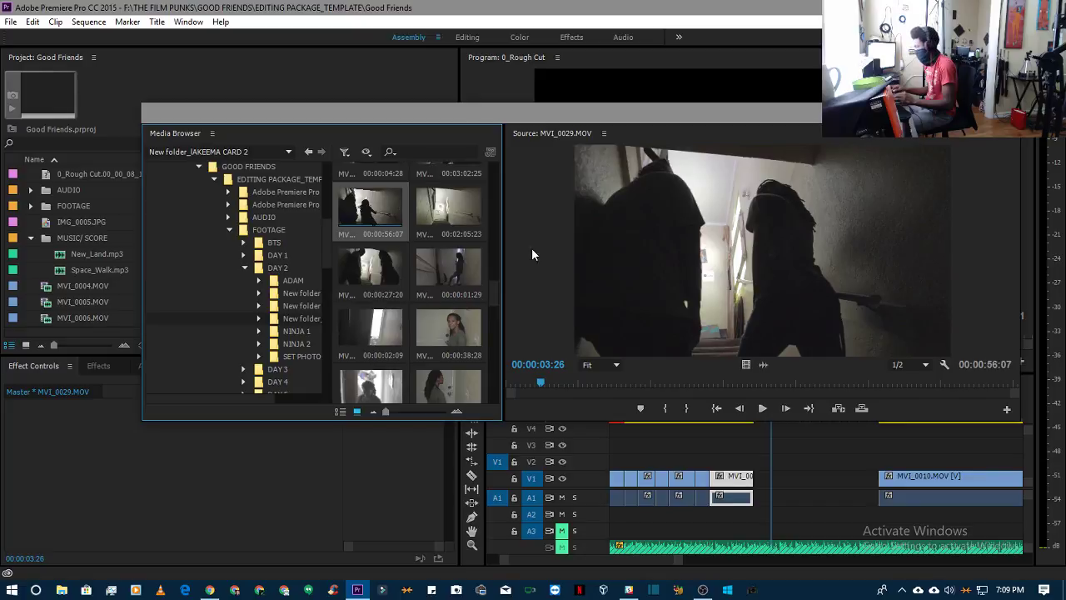
pyautogui.hotkey('alt', 'Tab')
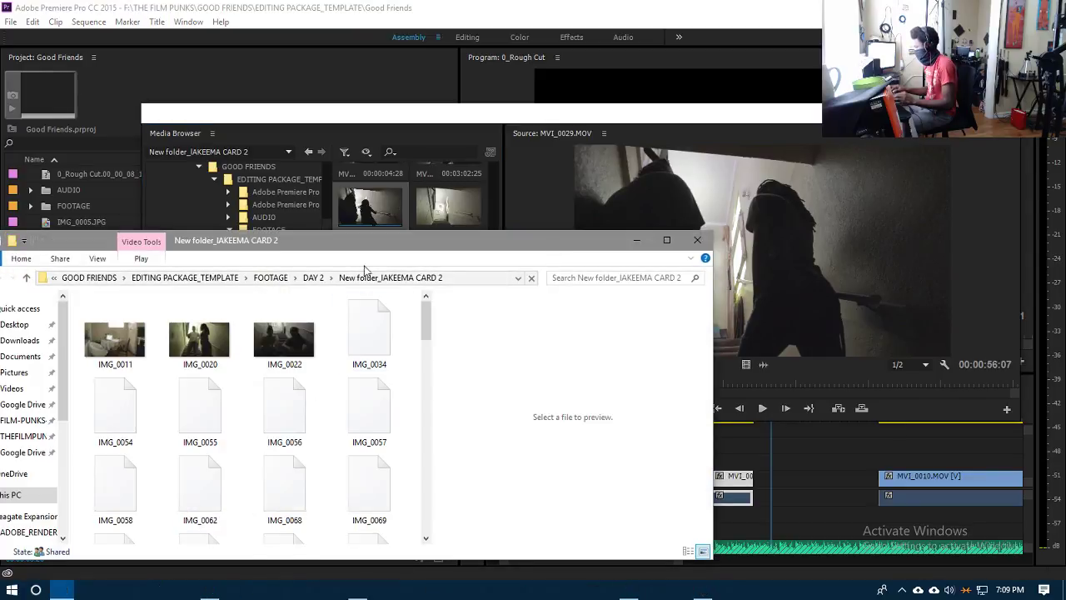
# - In File Explorer's IAKEEMA CARD 2 folder, open the 226 MB MVI_0029 file, then return to Premiere
pyautogui.moveTo(362, 249); pyautogui.dragTo(398, 243)
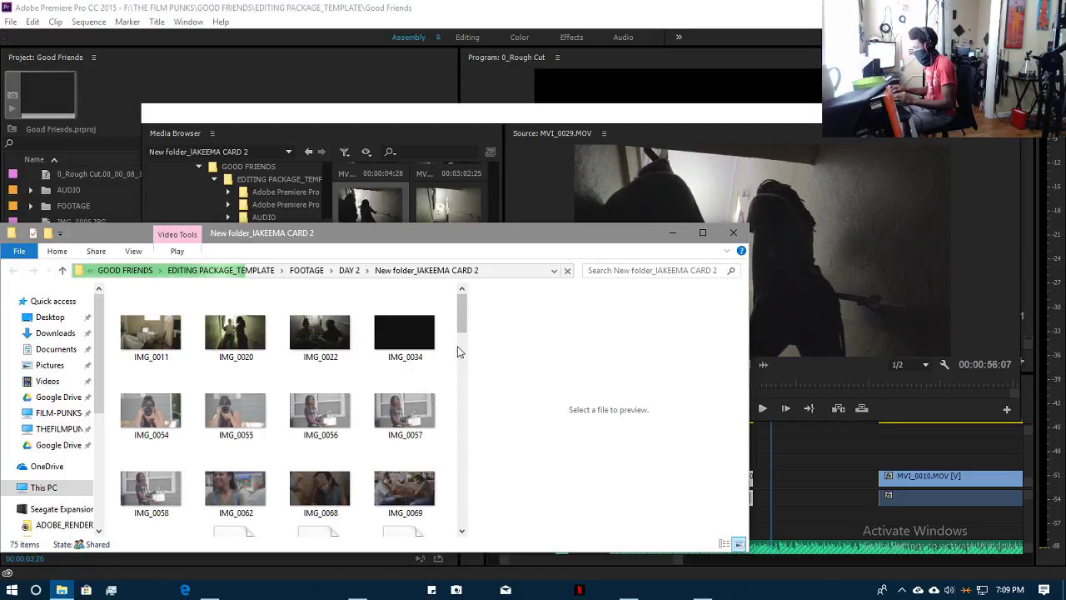
pyautogui.scroll(-2, 464, 322)
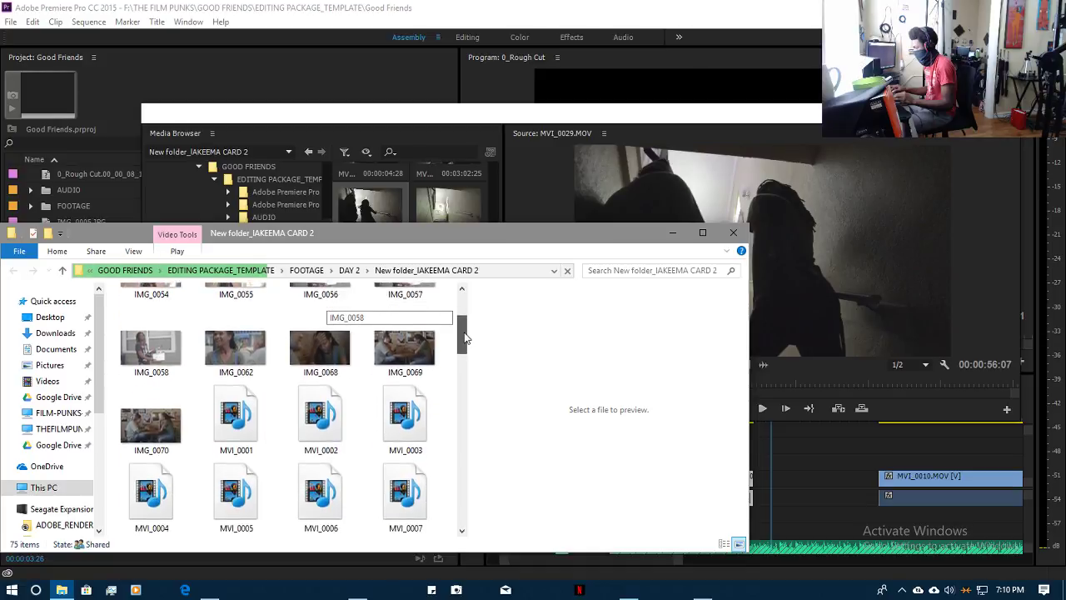
pyautogui.moveTo(464, 237); pyautogui.dragTo(493, 202)
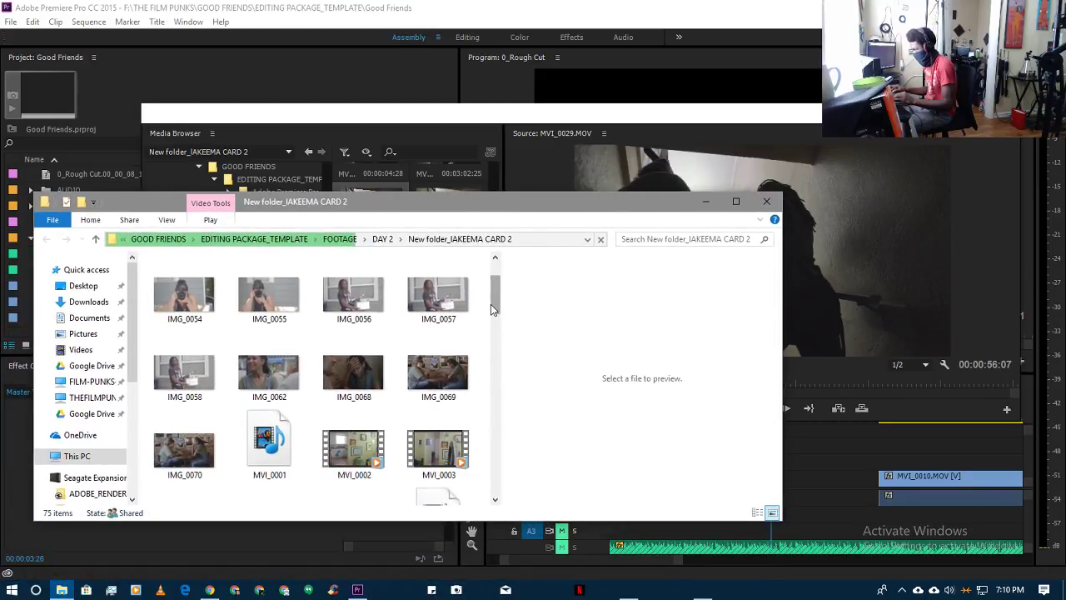
pyautogui.moveTo(490, 304); pyautogui.dragTo(496, 407)
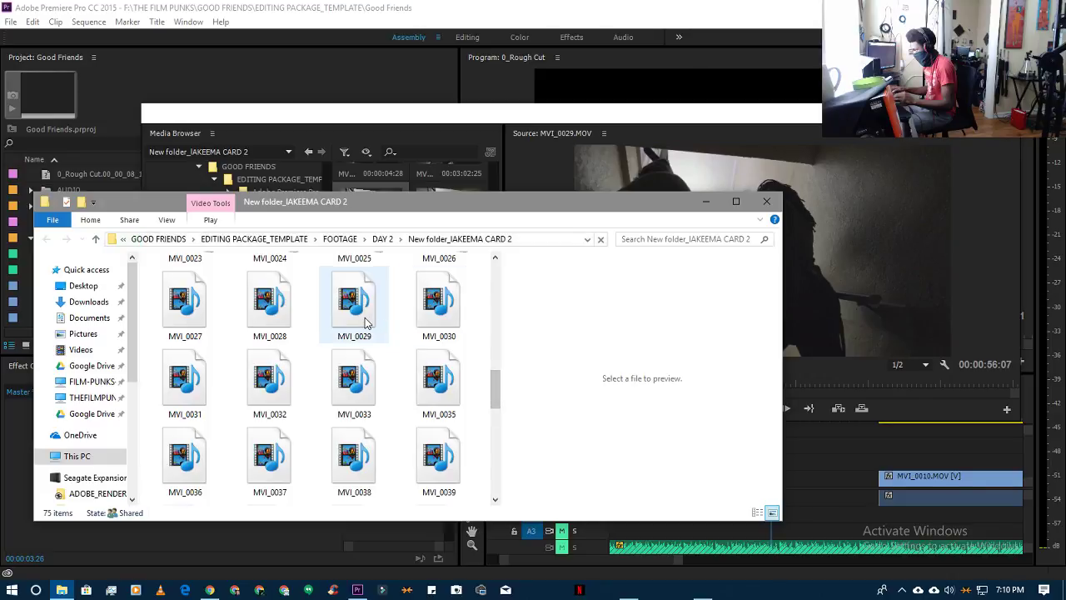
pyautogui.click(360, 313)
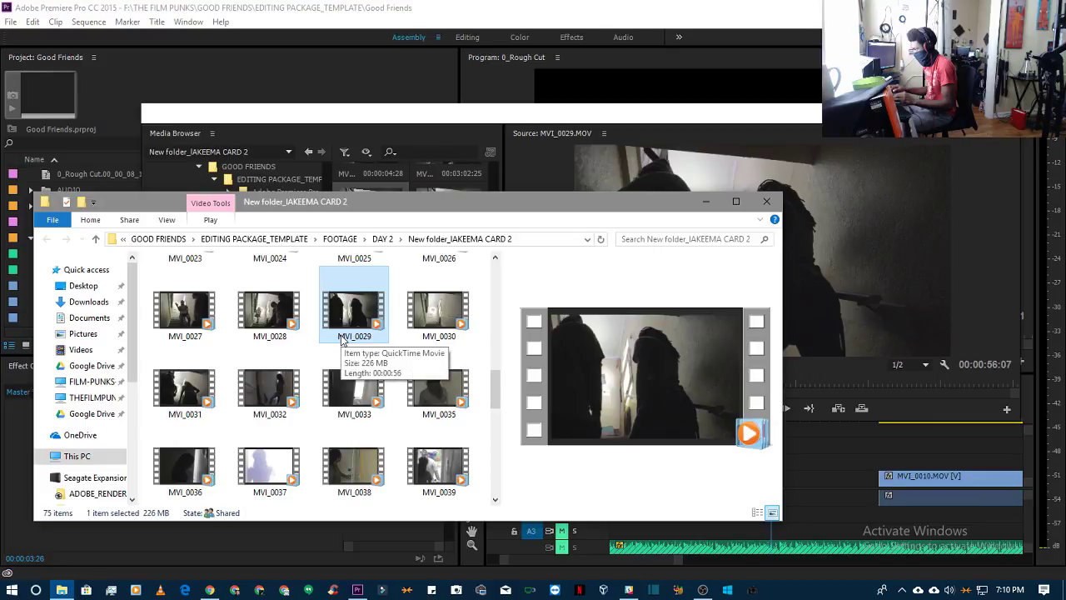
pyautogui.doubleClick(344, 331)
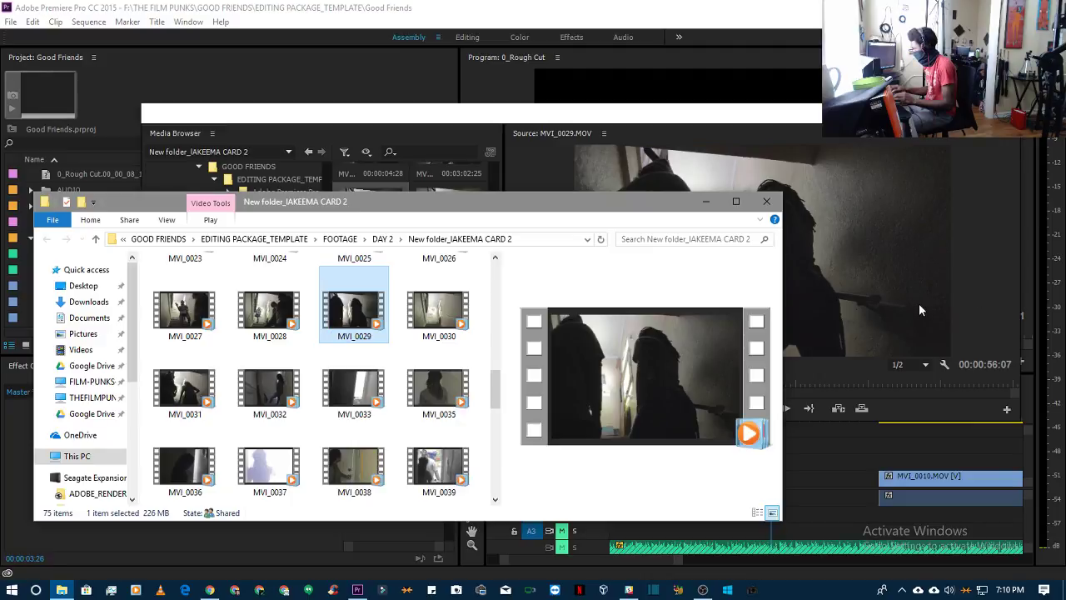
pyautogui.click(924, 364)
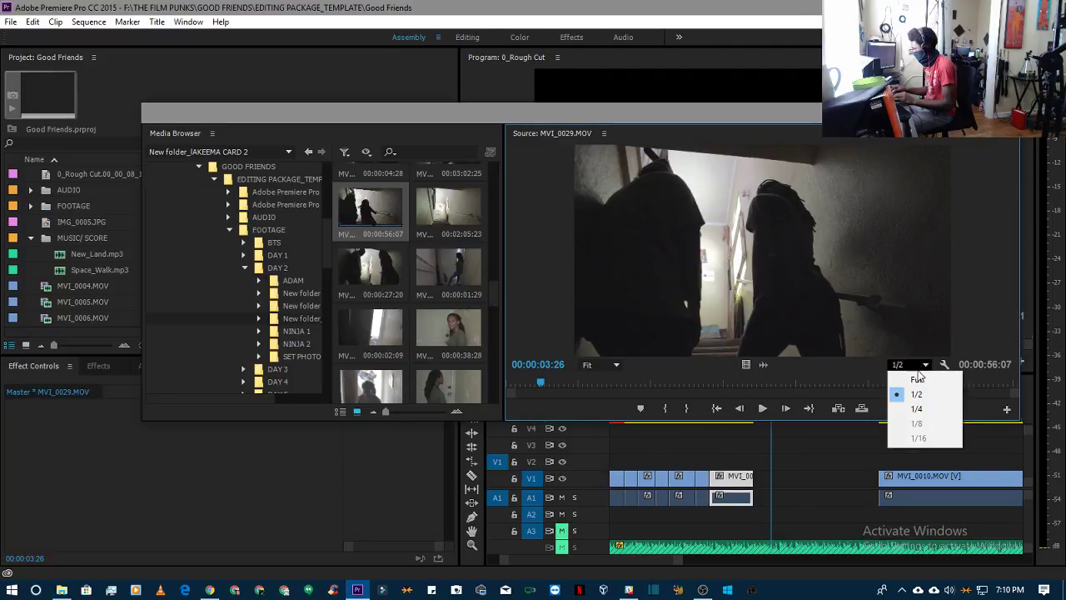
# - Set the Source Monitor playback resolution to Full and play MVI_0029
pyautogui.click(775, 268)
pyautogui.rightClick(775, 267)
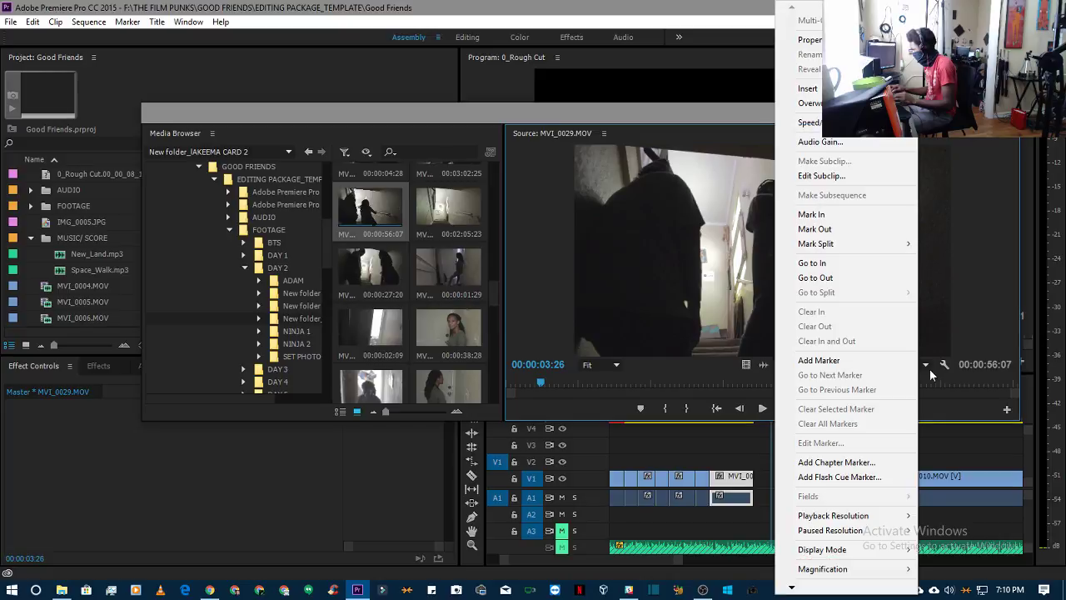
pyautogui.click(977, 317)
pyautogui.click(908, 369)
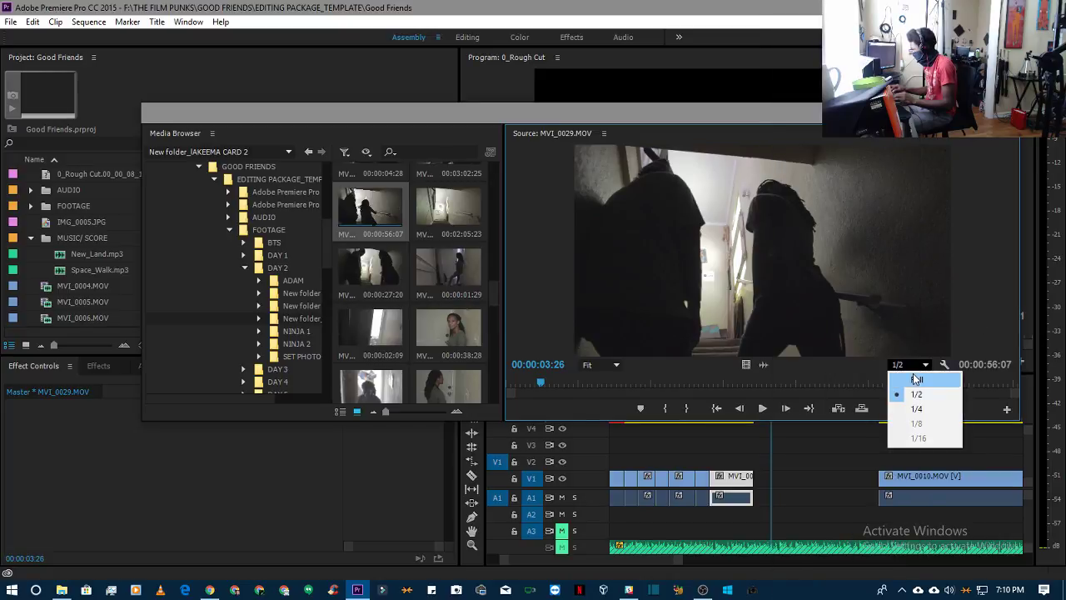
pyautogui.click(917, 382)
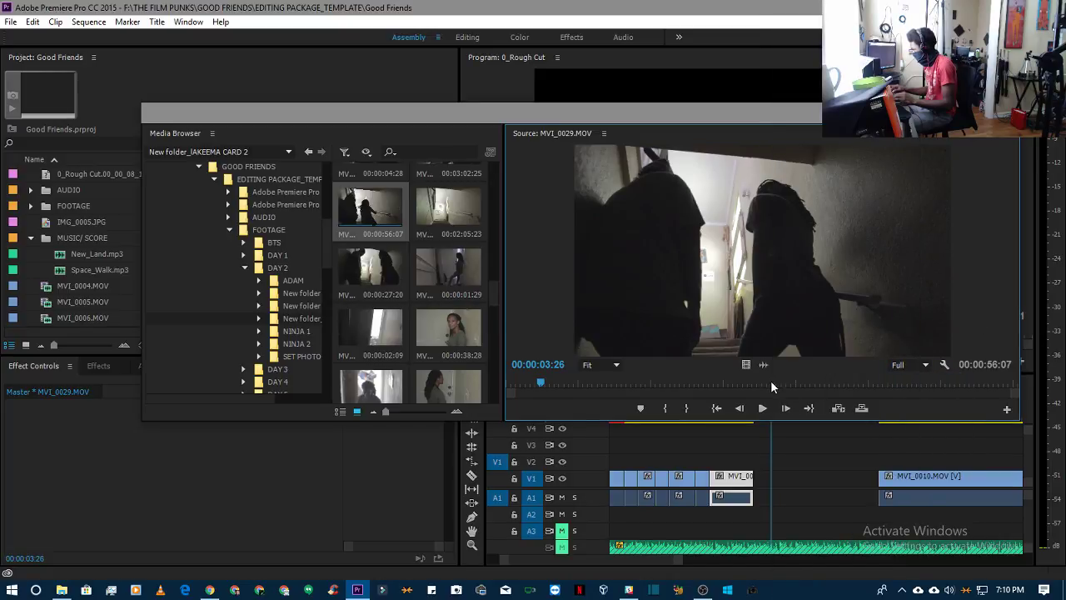
pyautogui.press('space')
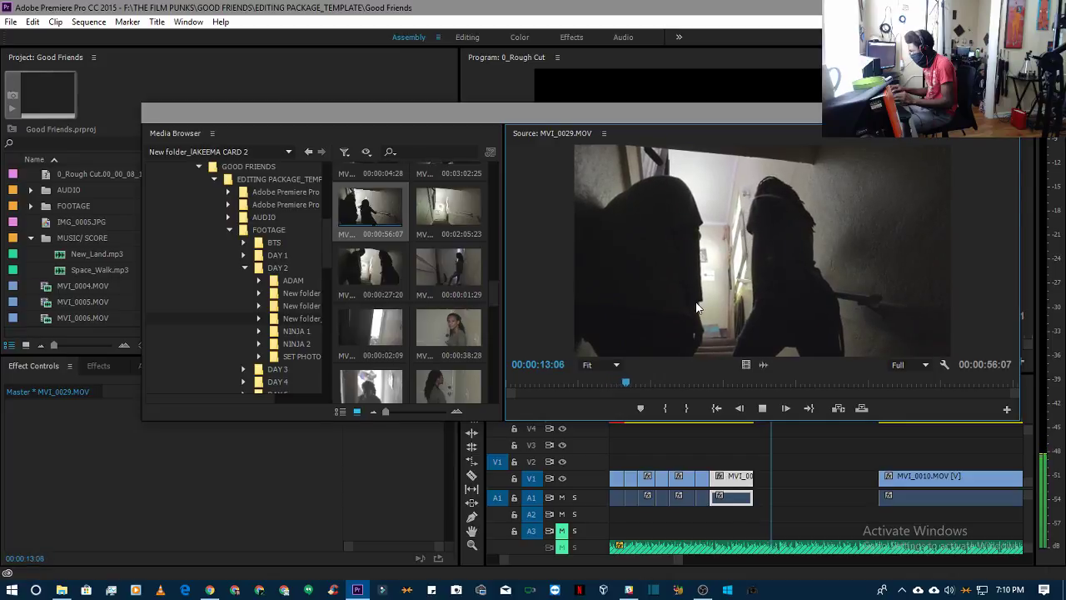
pyautogui.press('space')
# - Preview the clip at 1/2 and 1/4 resolution, then leave playback resolution at 1/2
pyautogui.click(910, 364)
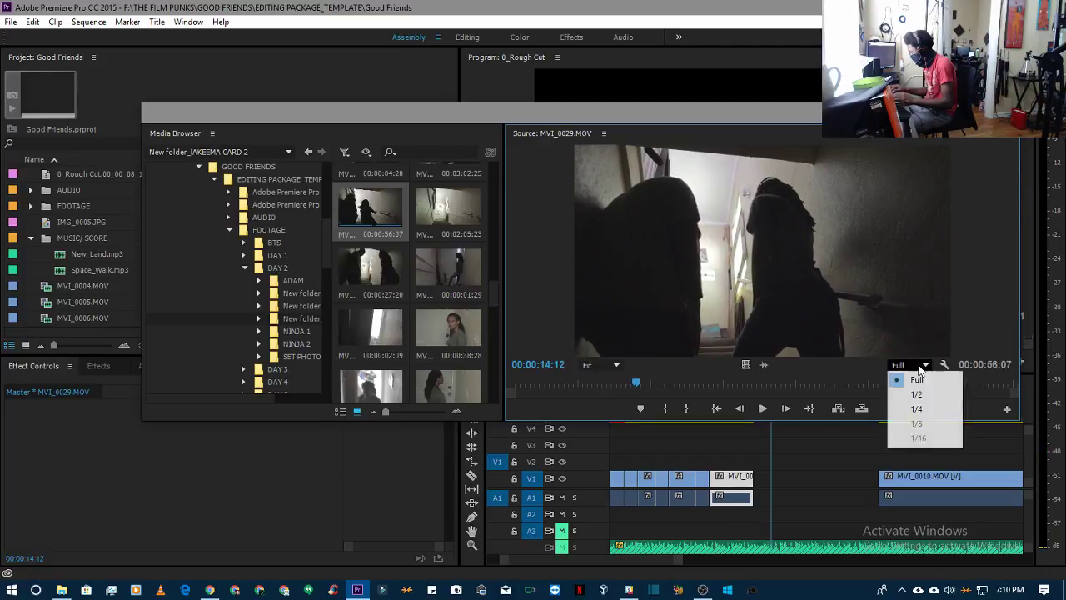
pyautogui.click(921, 393)
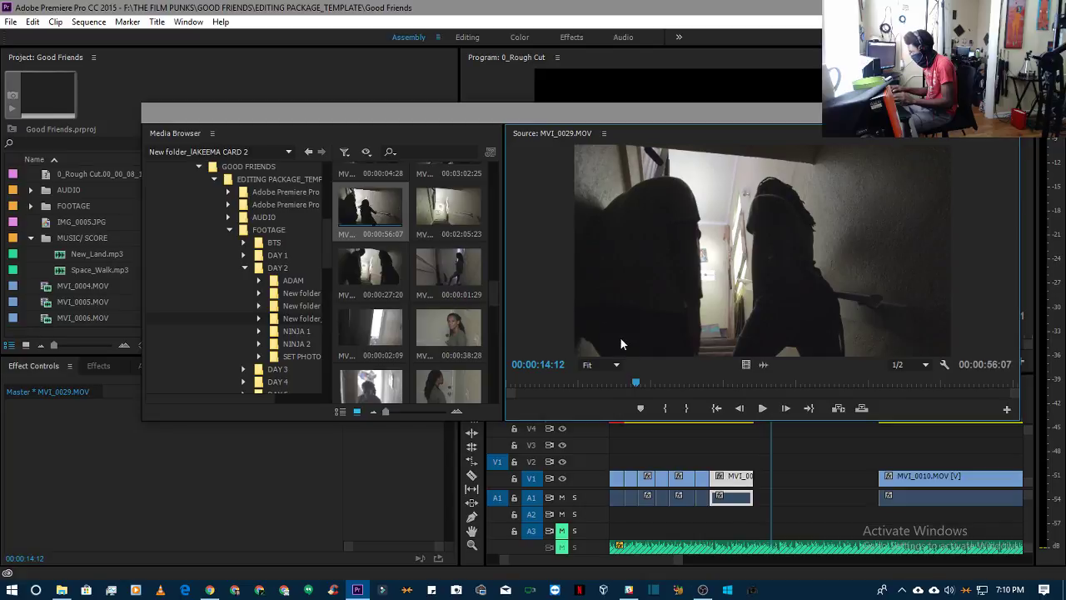
pyautogui.click(762, 409)
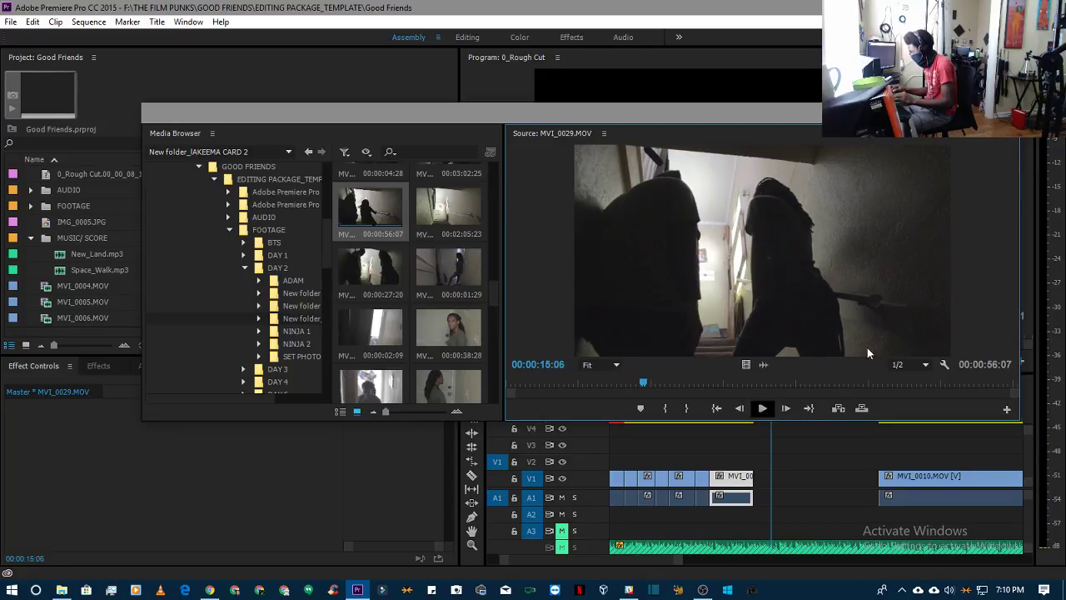
pyautogui.click(911, 364)
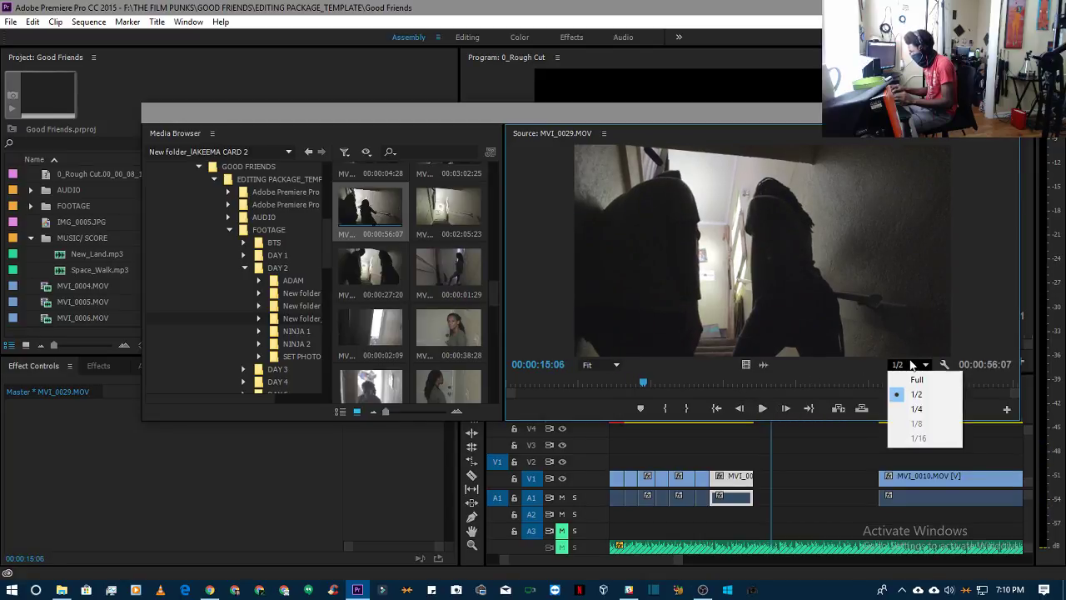
pyautogui.click(911, 413)
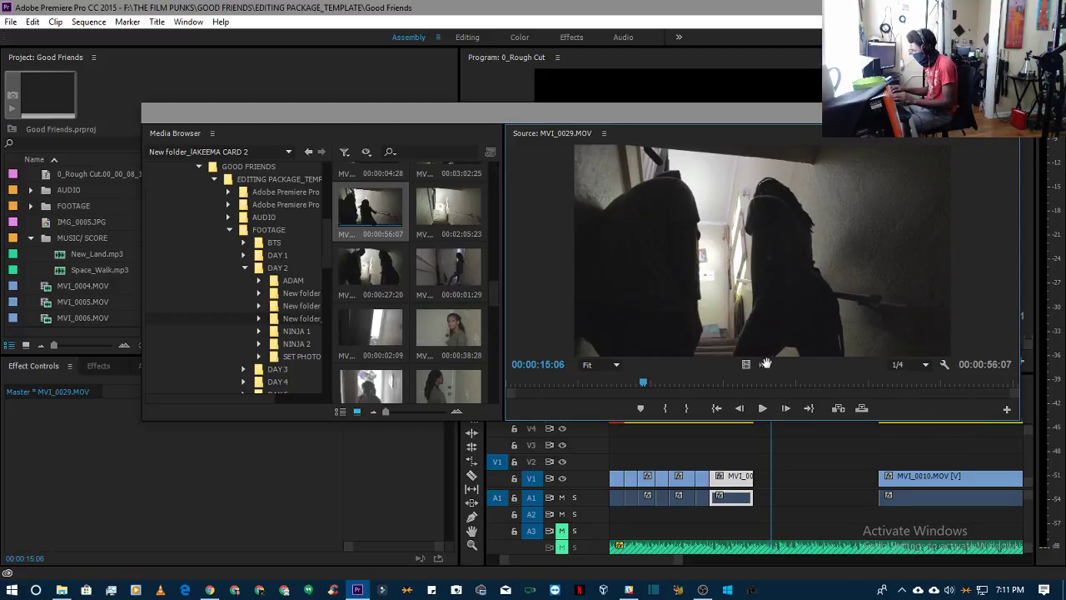
pyautogui.click(763, 409)
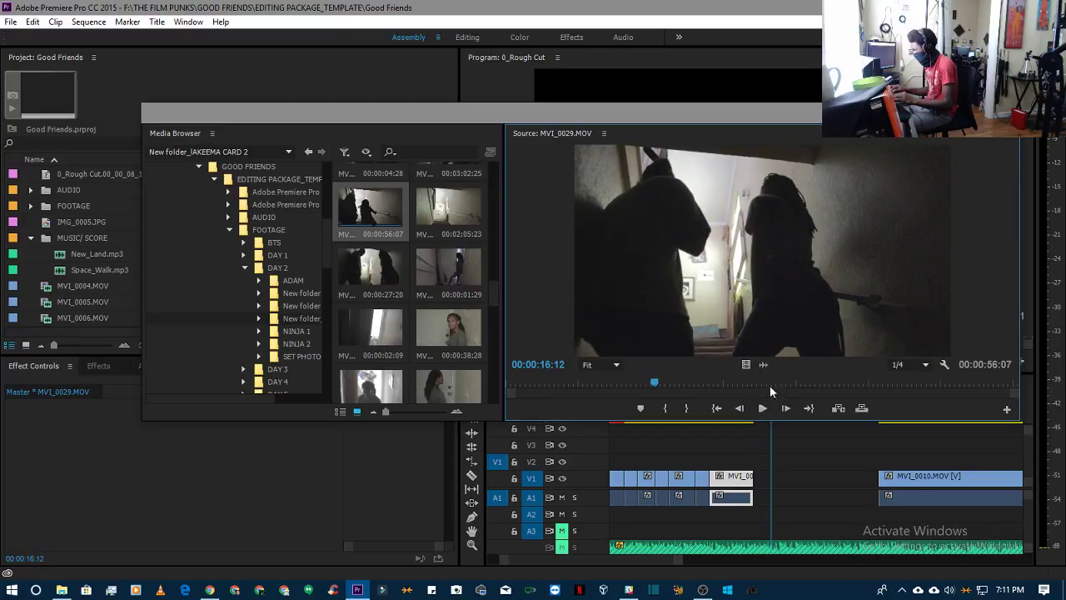
pyautogui.click(919, 360)
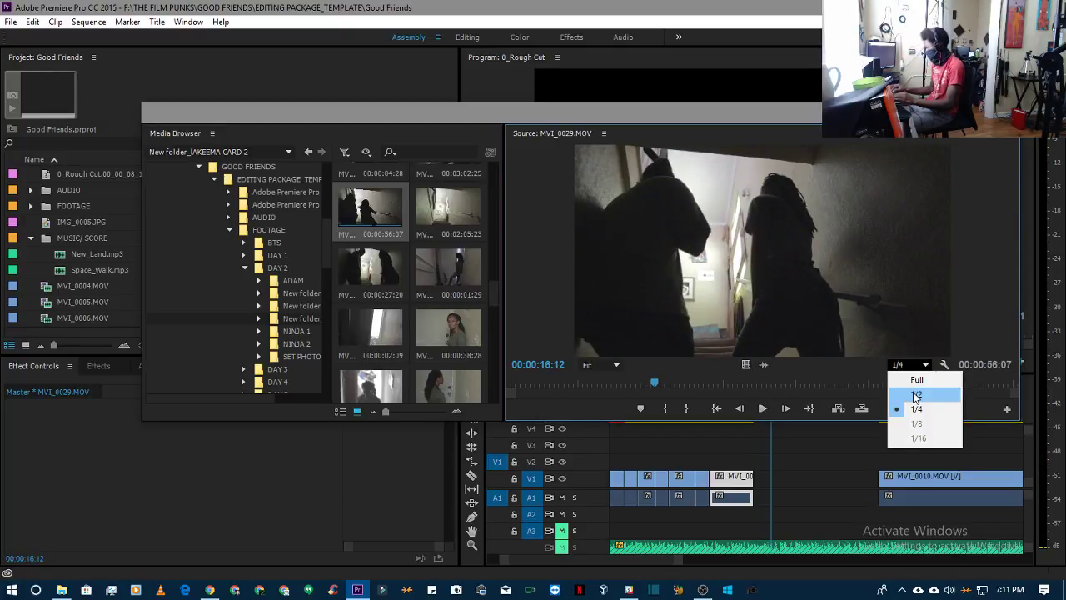
pyautogui.click(906, 390)
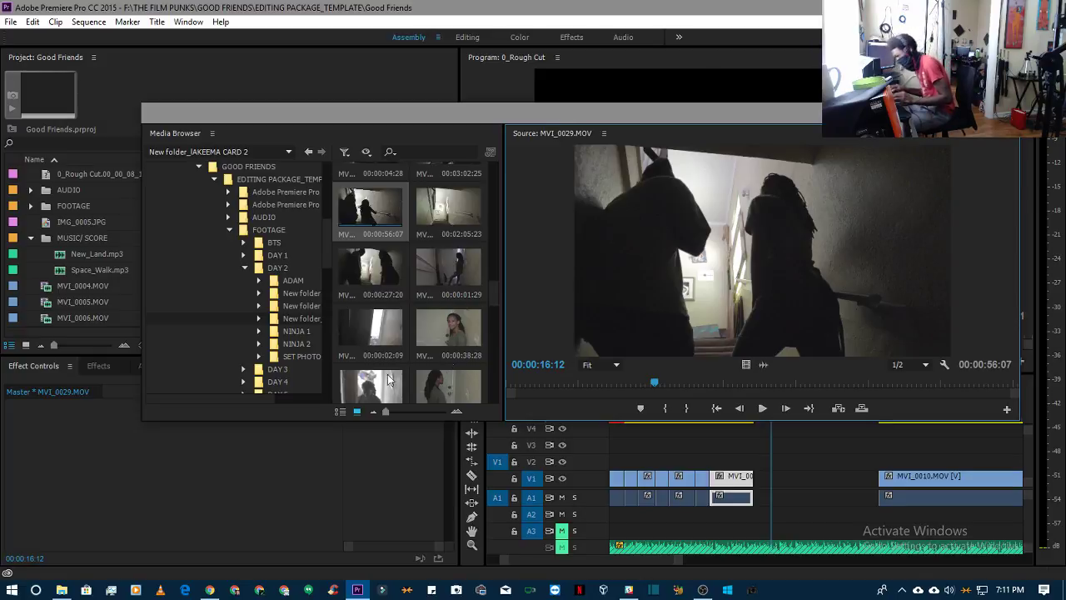
pyautogui.click(62, 590)
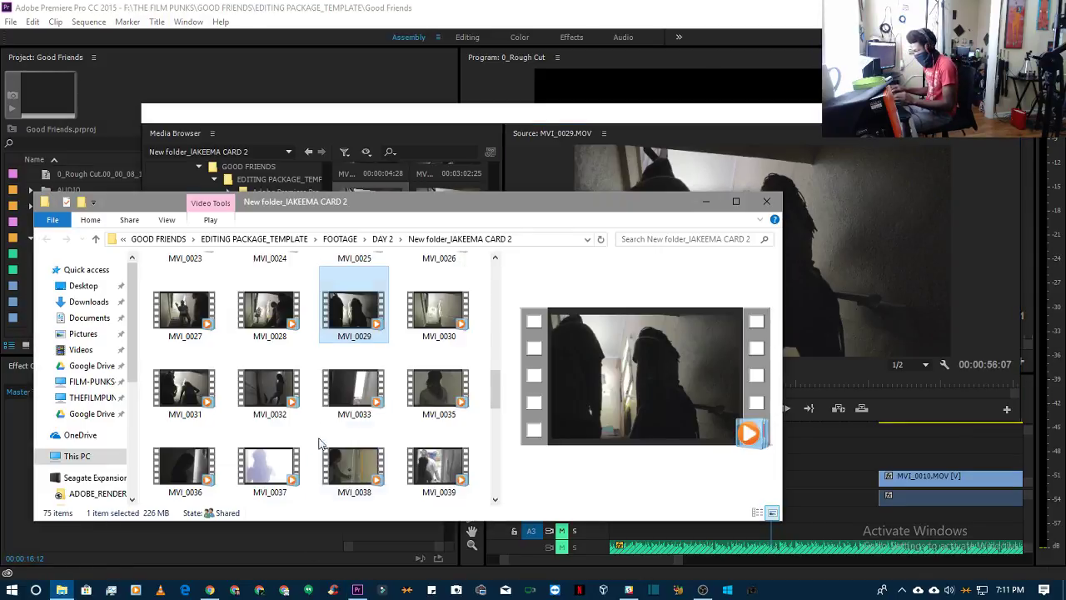
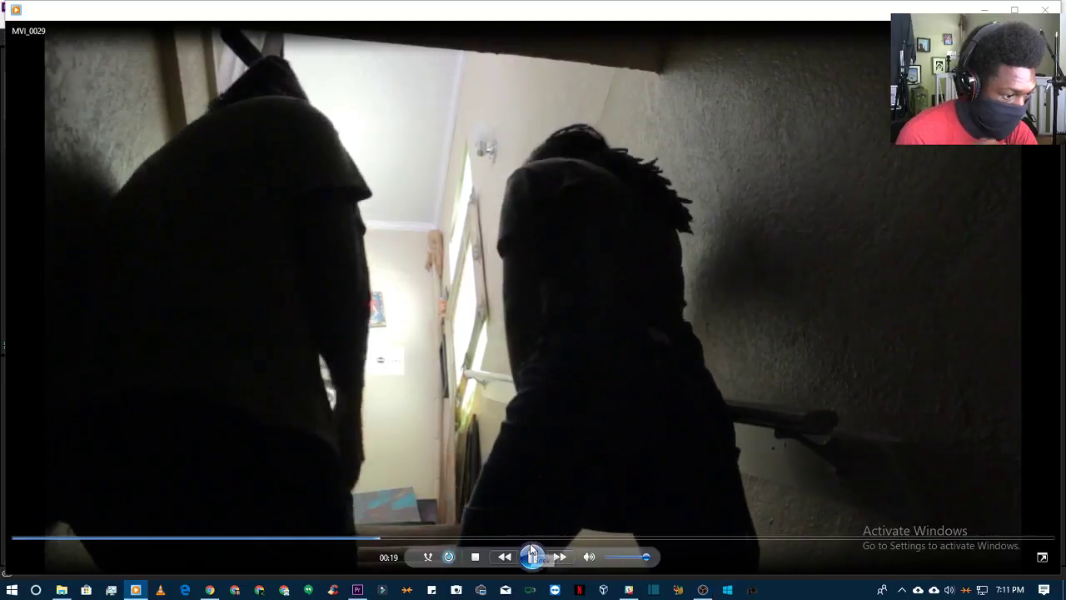
# - Pause and resume MVI_0029 in Windows Media Player to about 00:26, then close the player
pyautogui.click(533, 555)
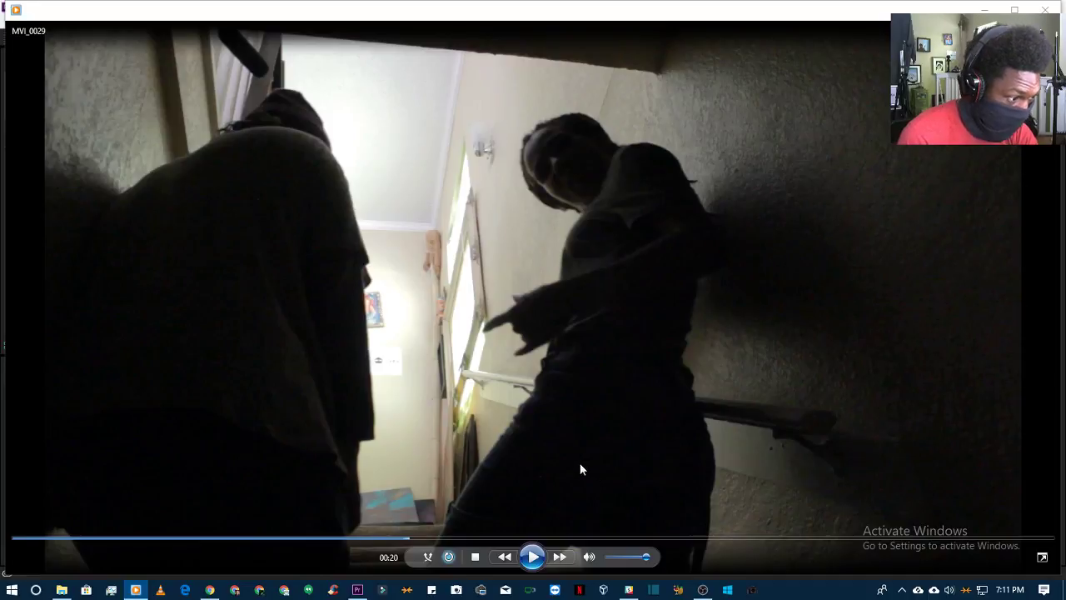
pyautogui.click(533, 558)
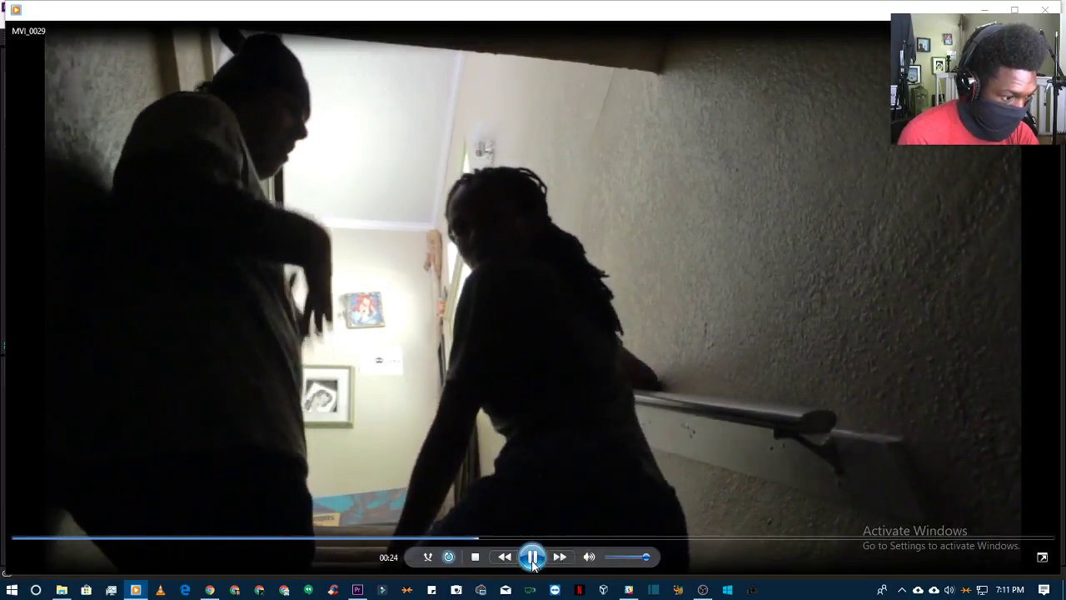
pyautogui.click(533, 558)
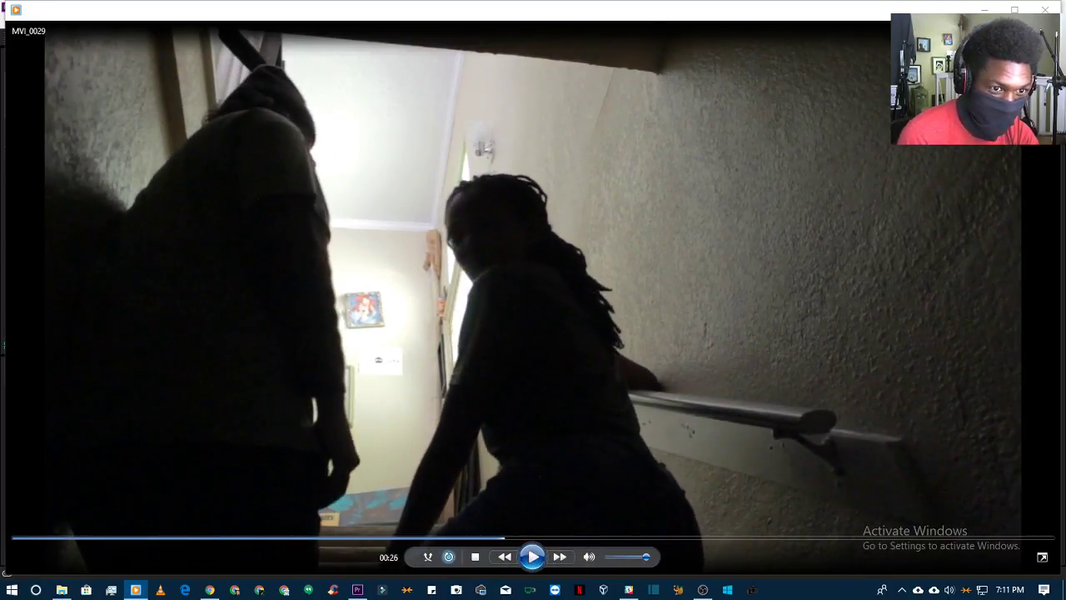
pyautogui.hotkey('alt', 'F4')
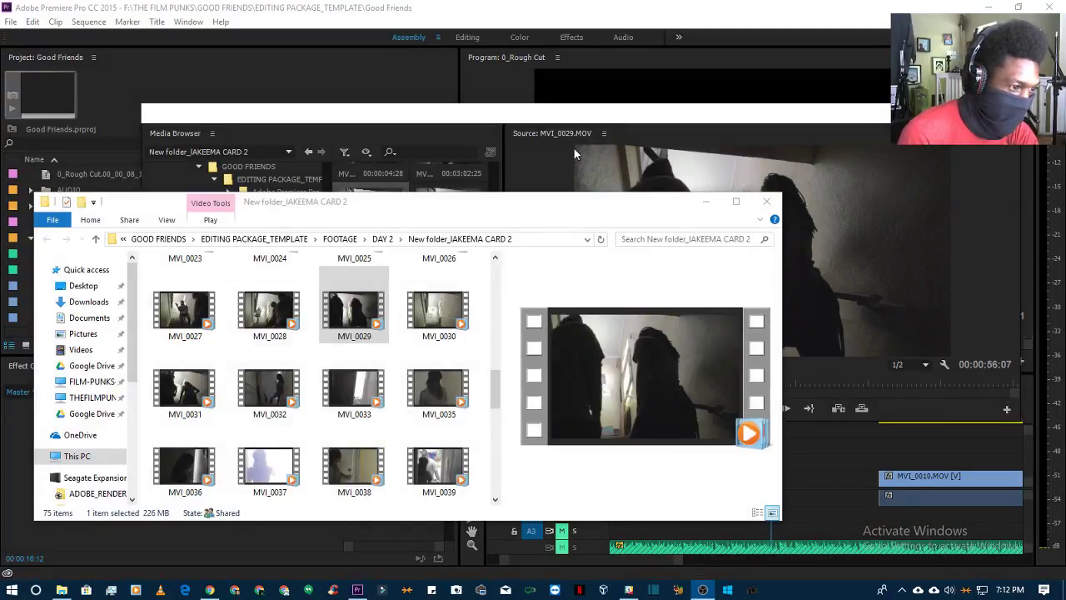
# - Play MVI_0029 in Premiere's Source monitor, jumping ahead and stopping at 00:00:40:16, then bring up the lofi stream
pyautogui.click(552, 163)
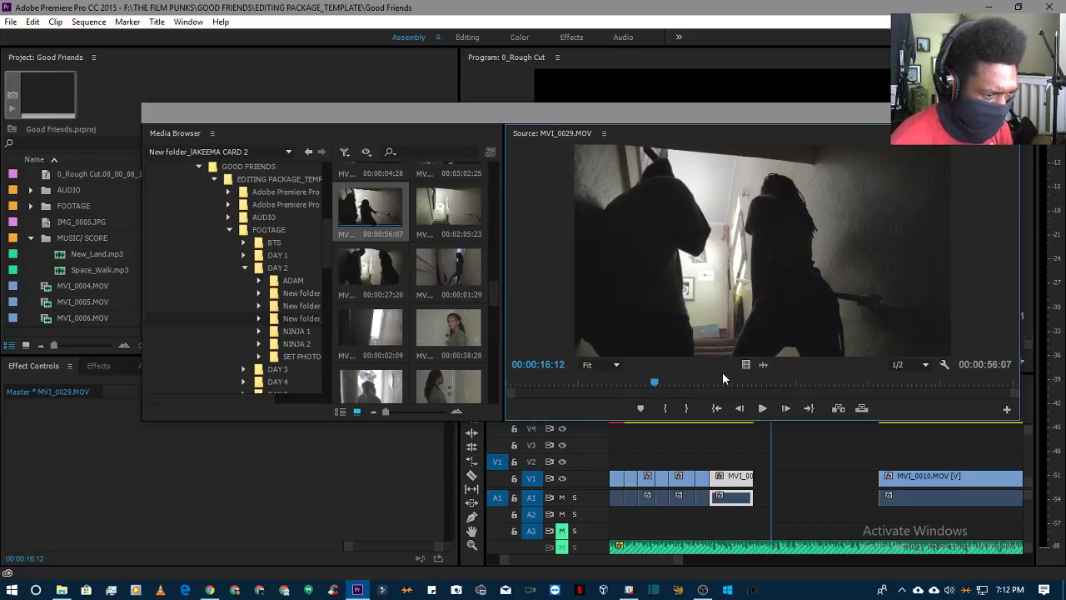
pyautogui.click(762, 410)
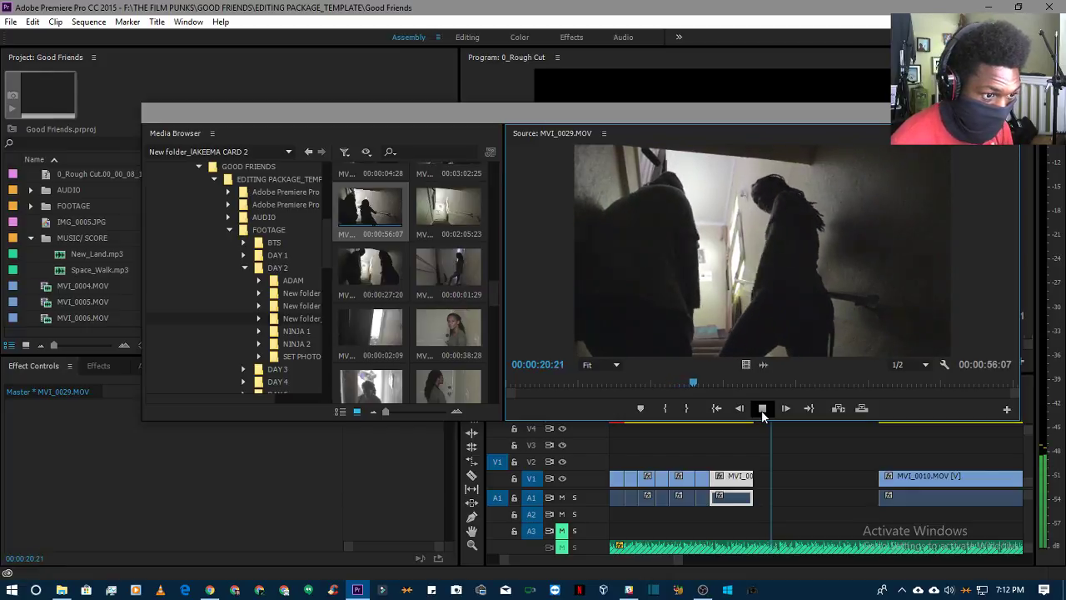
pyautogui.click(763, 409)
pyautogui.click(849, 383)
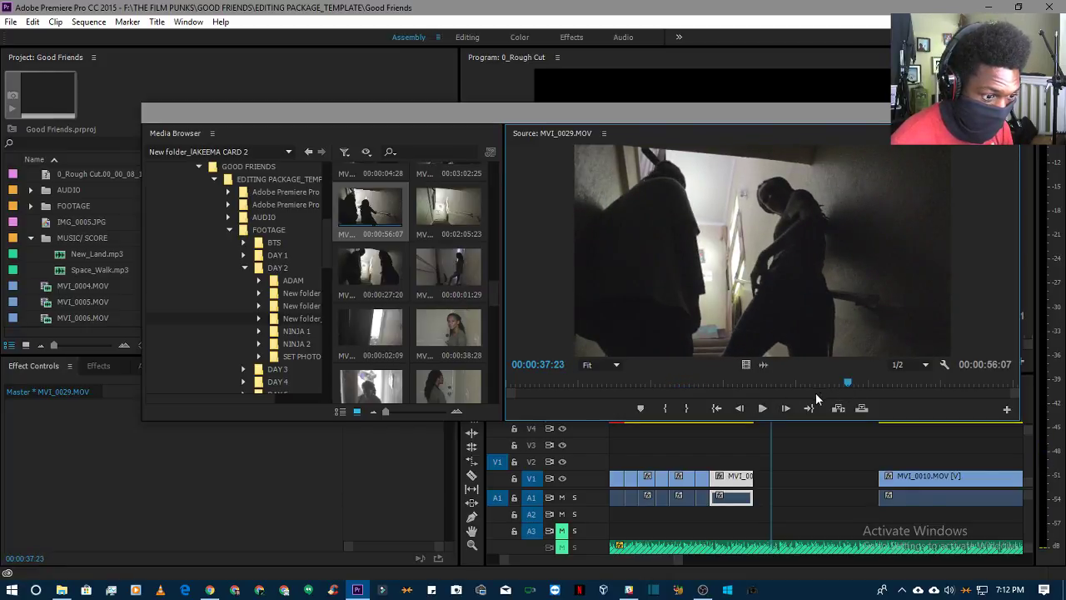
pyautogui.click(763, 409)
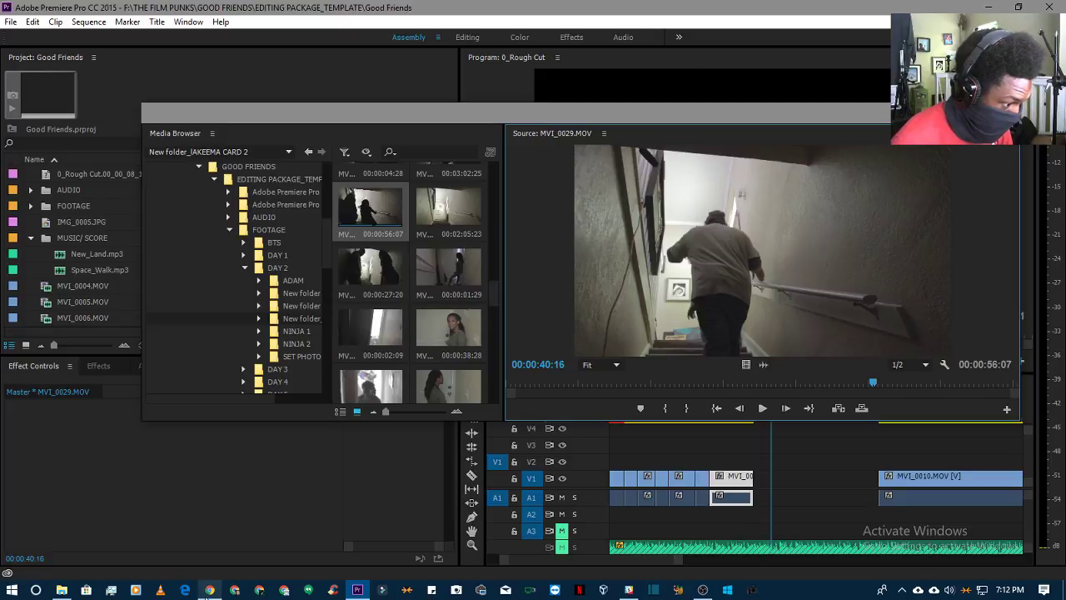
pyautogui.click(209, 589)
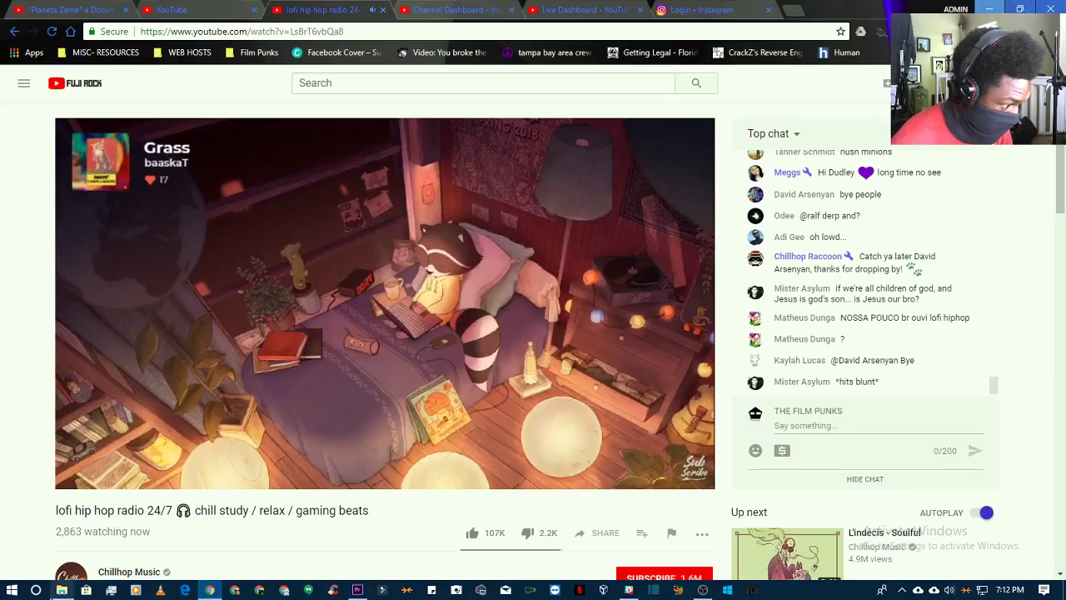
# - Check MVI_0029's Explorer Details: 1920×1088 at 29.97 fps, 56 seconds long, then return to Premiere
pyautogui.doubleClick(210, 241)
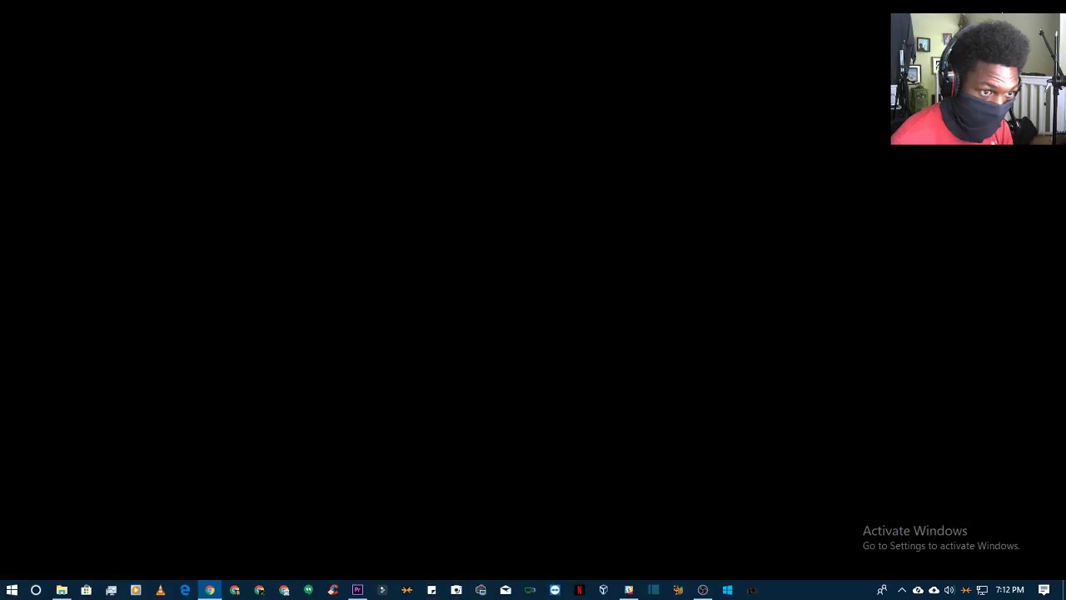
pyautogui.click(63, 590)
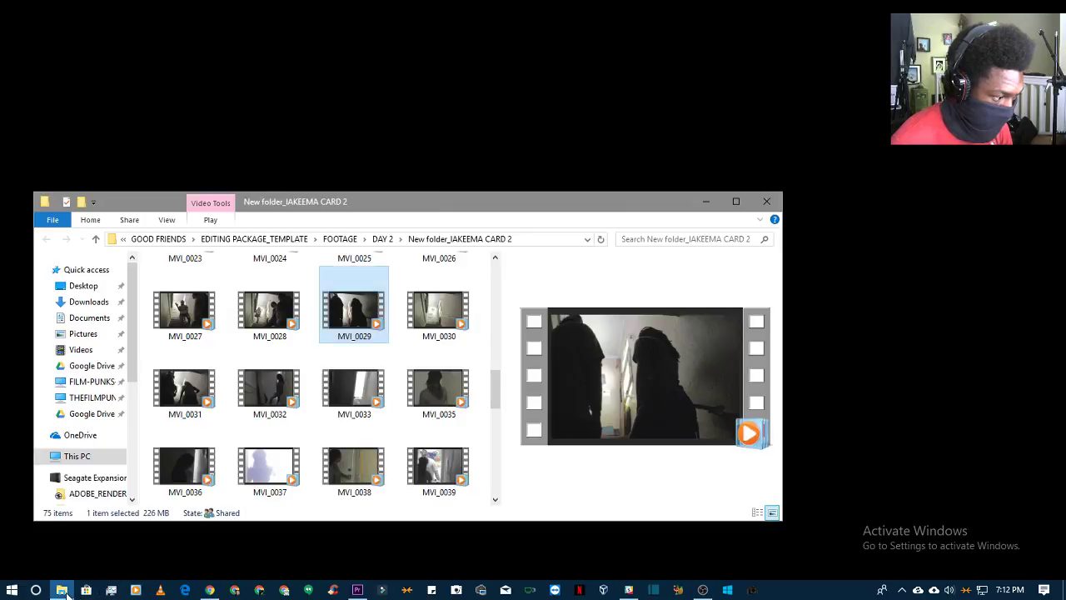
pyautogui.rightClick(374, 323)
pyautogui.click(429, 315)
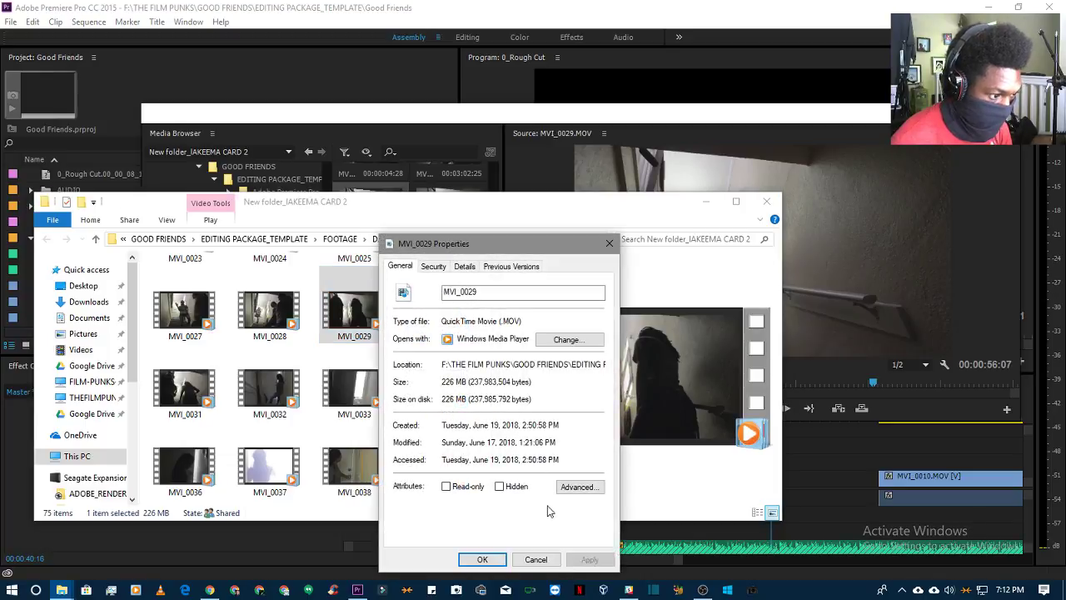
pyautogui.click(464, 266)
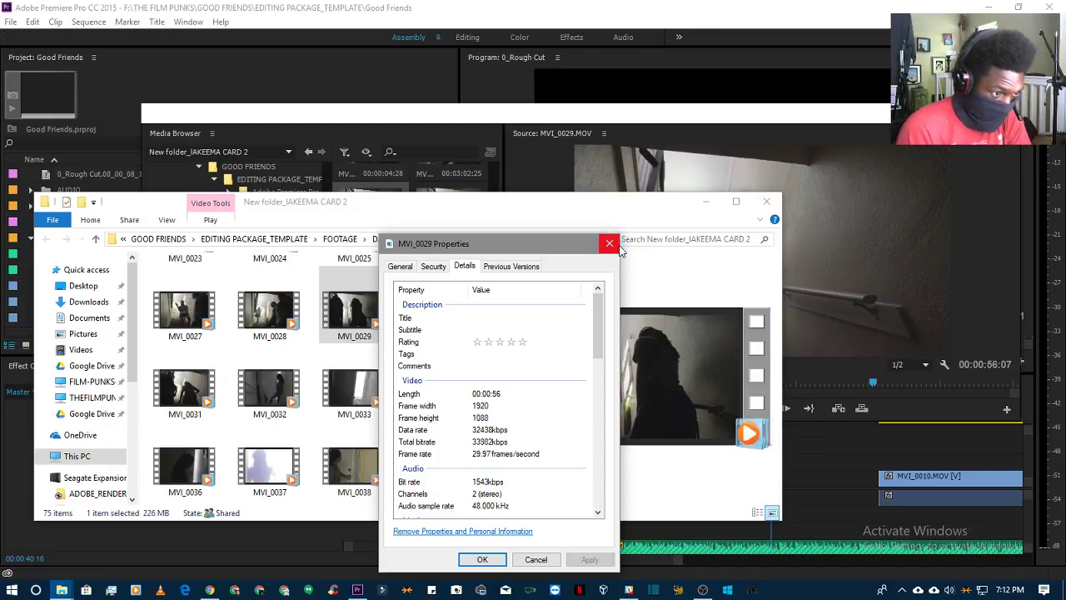
pyautogui.click(660, 175)
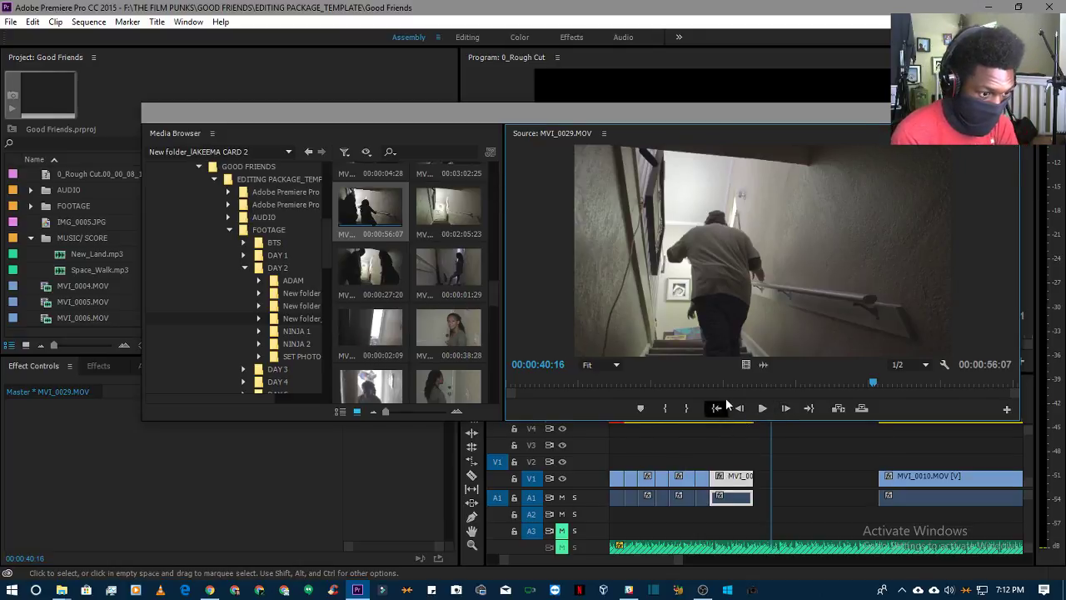
# - Reposition the floating viewer window and play MVI_0029 from about 28 seconds, jumping to 37 seconds
pyautogui.moveTo(727, 113); pyautogui.dragTo(656, 132)
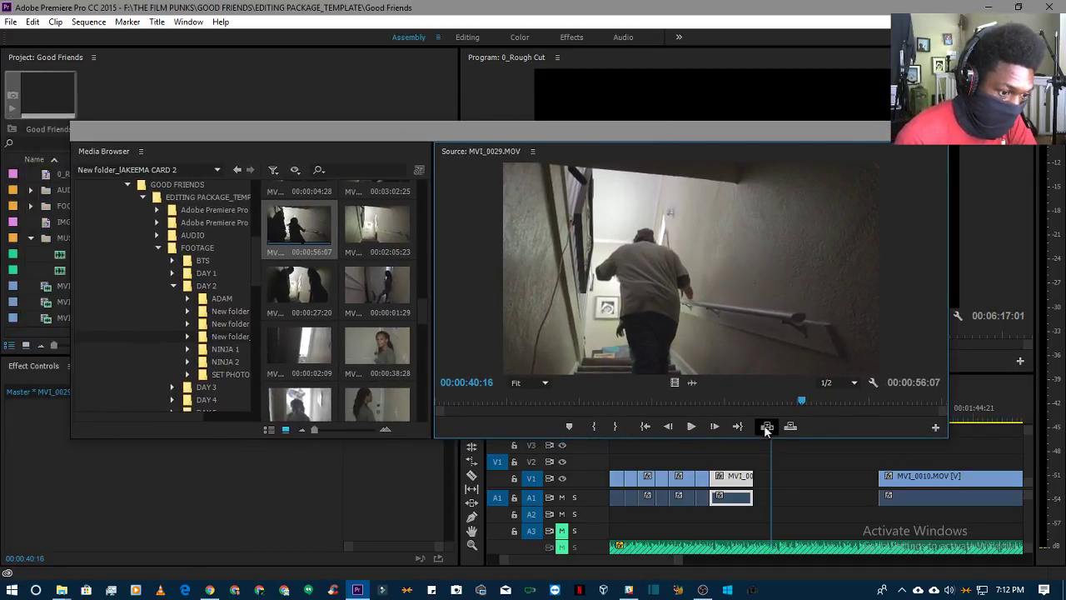
pyautogui.moveTo(728, 403); pyautogui.dragTo(694, 404)
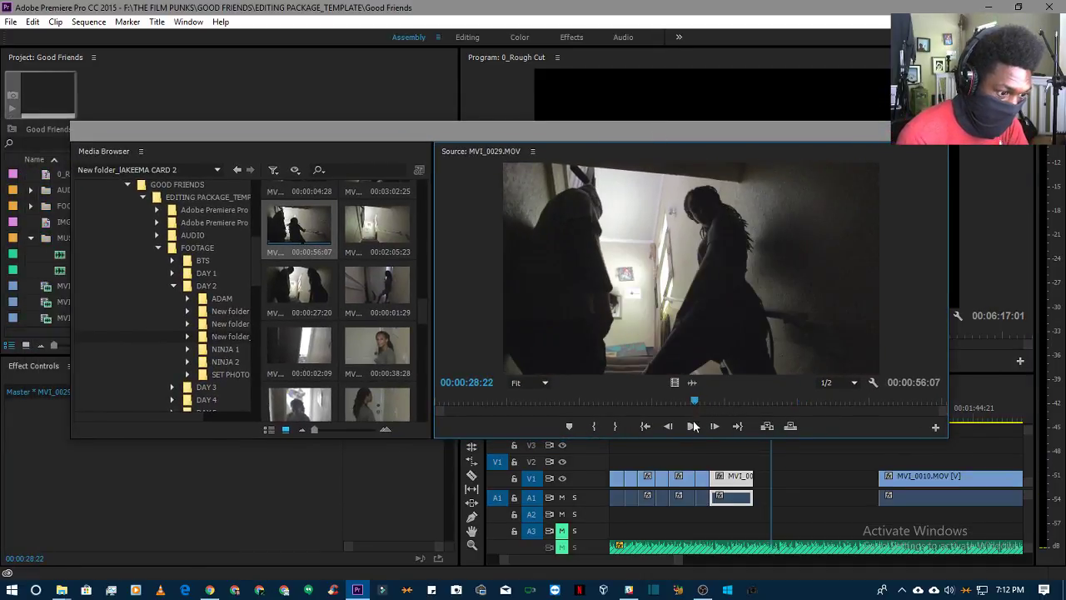
pyautogui.click(692, 426)
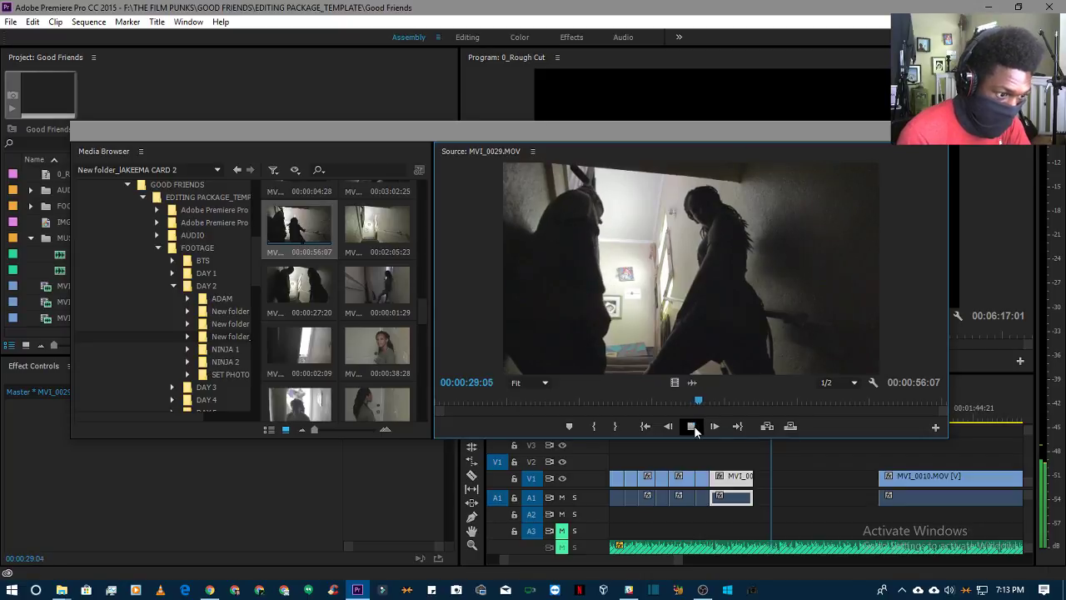
pyautogui.click(775, 399)
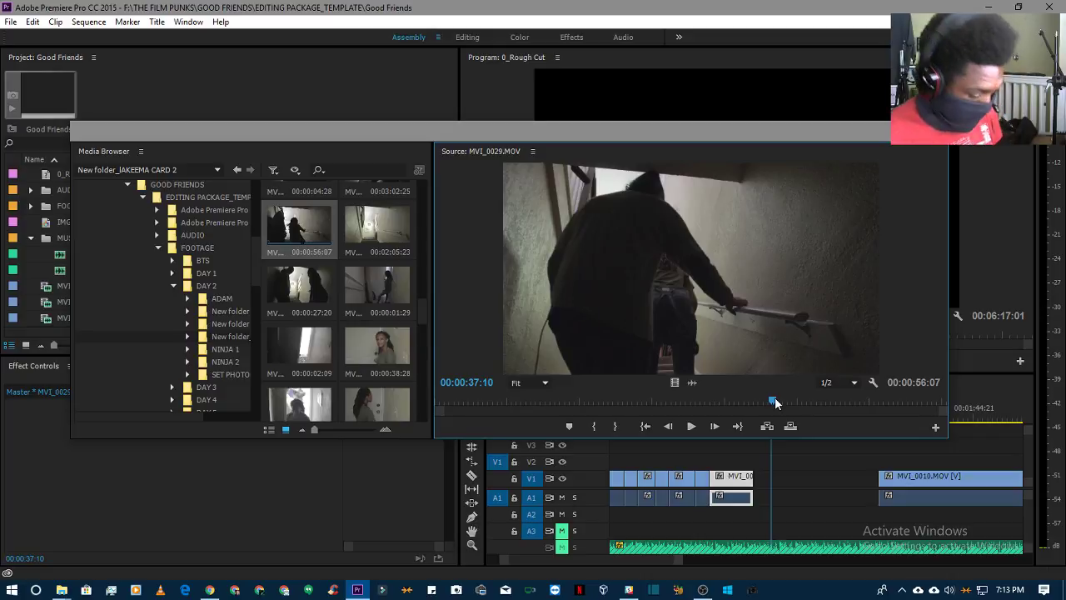
# - Pause and resume MVI_0029 around 41 seconds, stopping it at 00:00:51:28 near the end
pyautogui.press('space')
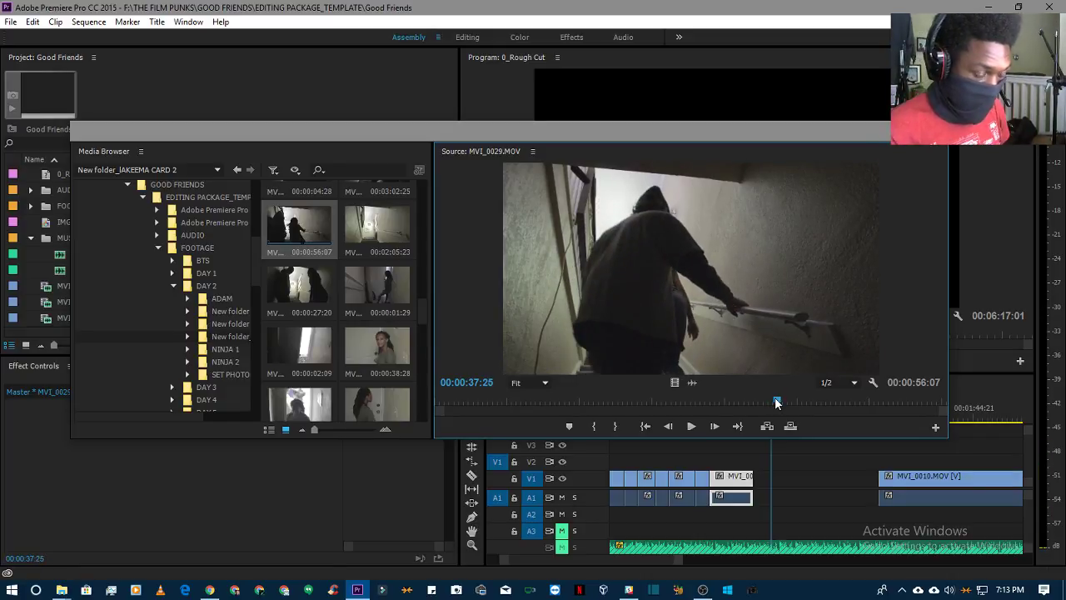
pyautogui.press('space')
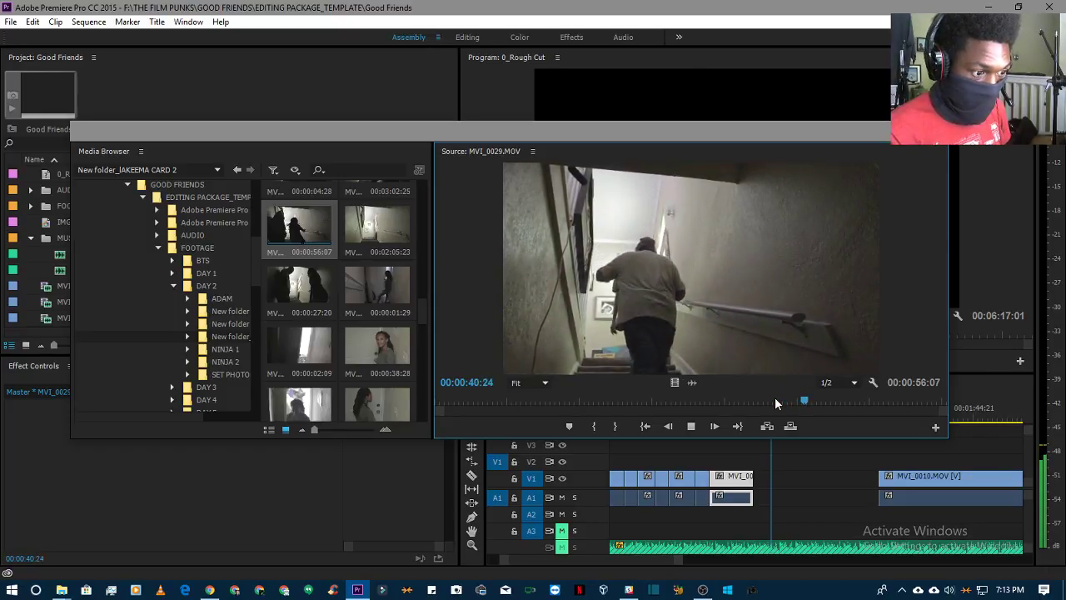
pyautogui.press('space')
pyautogui.press('space')
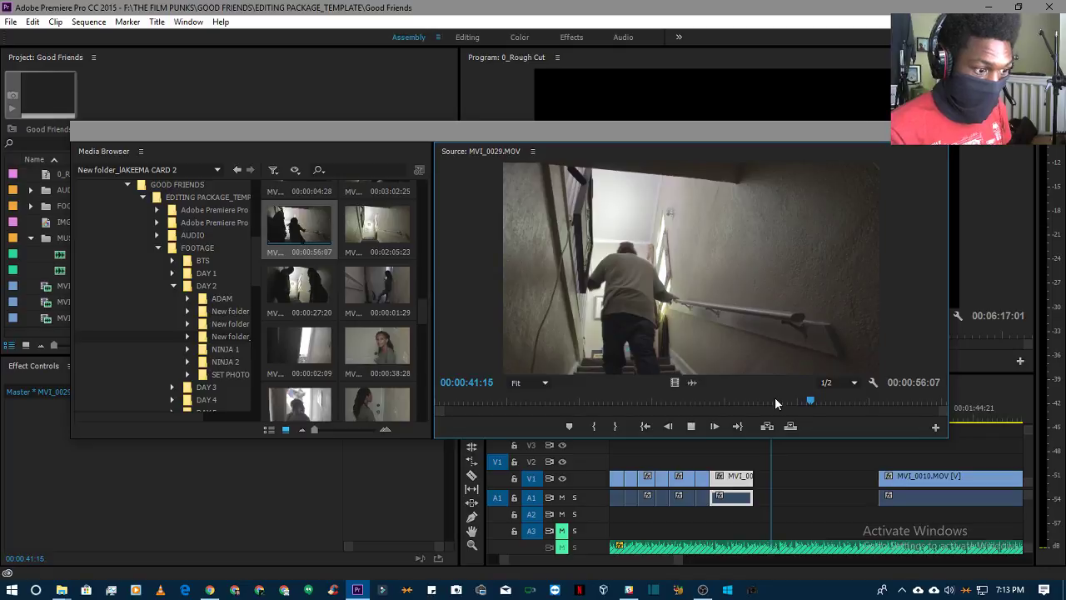
pyautogui.press('space')
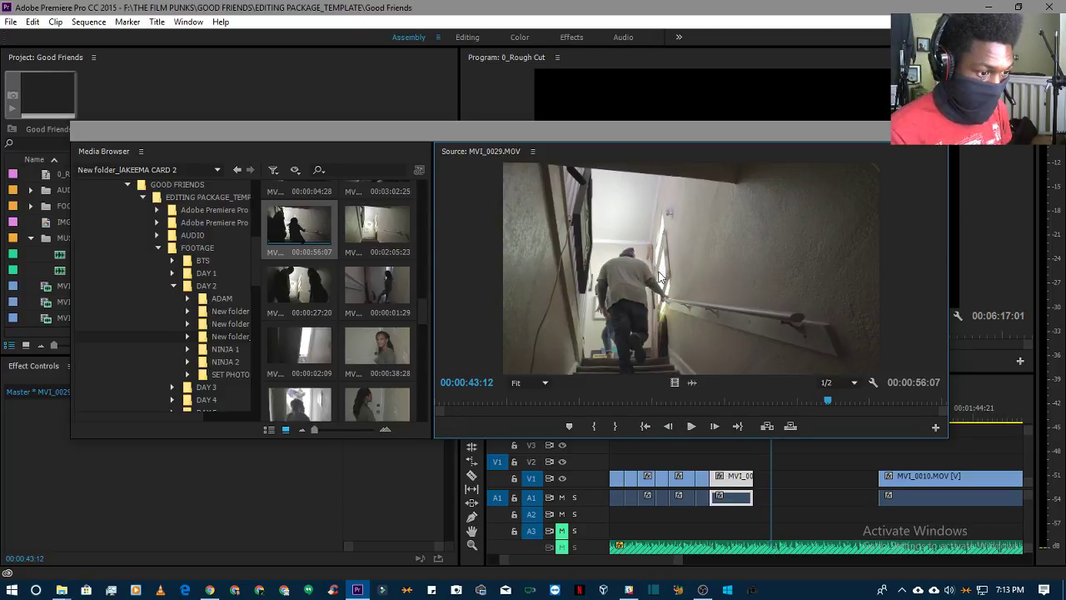
pyautogui.click(689, 426)
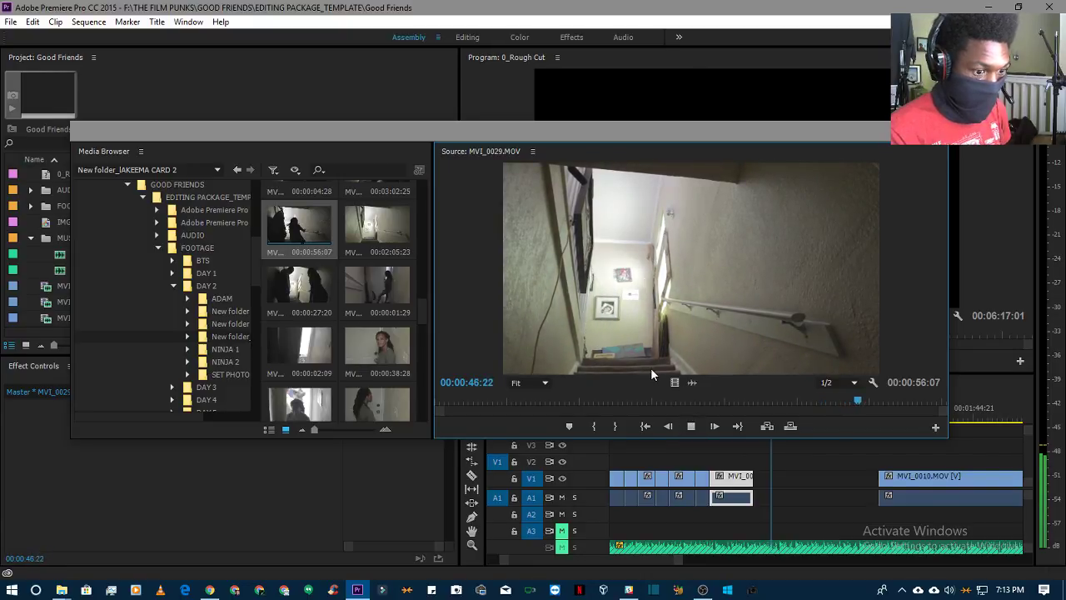
pyautogui.click(691, 426)
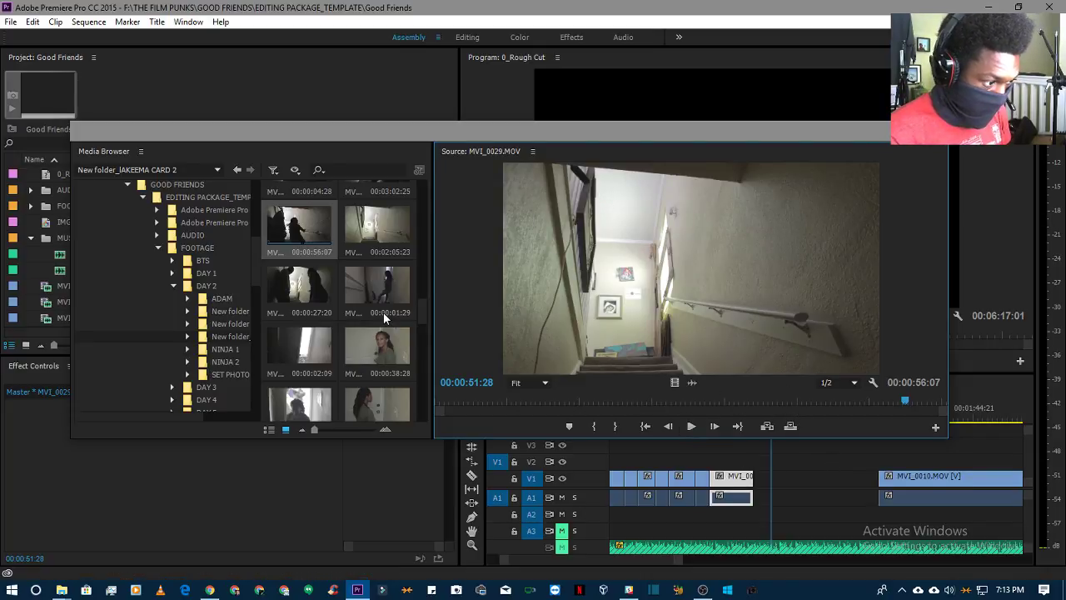
pyautogui.click(373, 256)
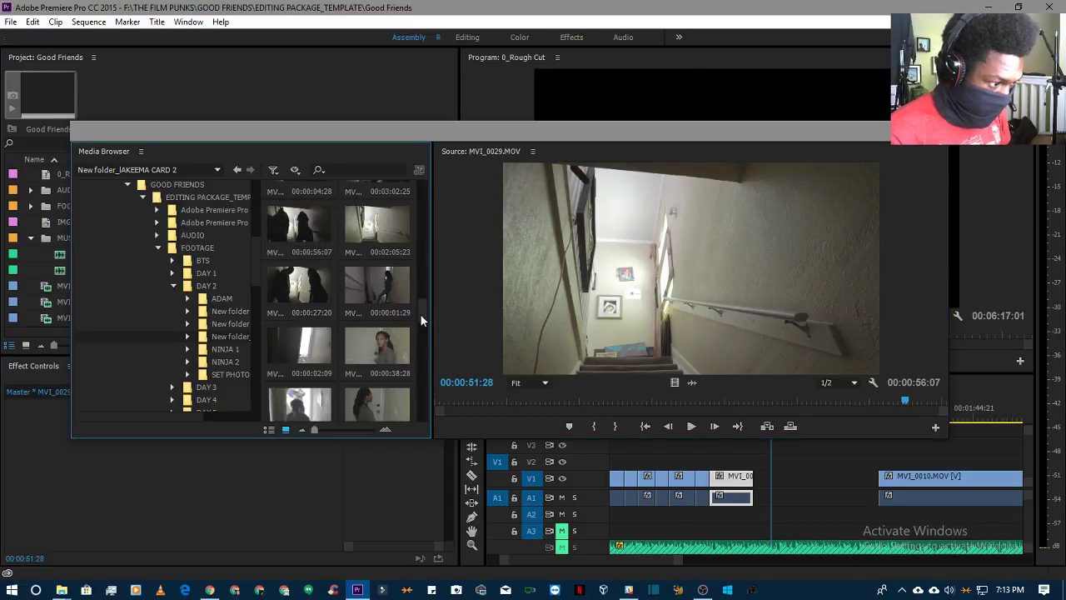
pyautogui.moveTo(421, 315); pyautogui.dragTo(418, 302)
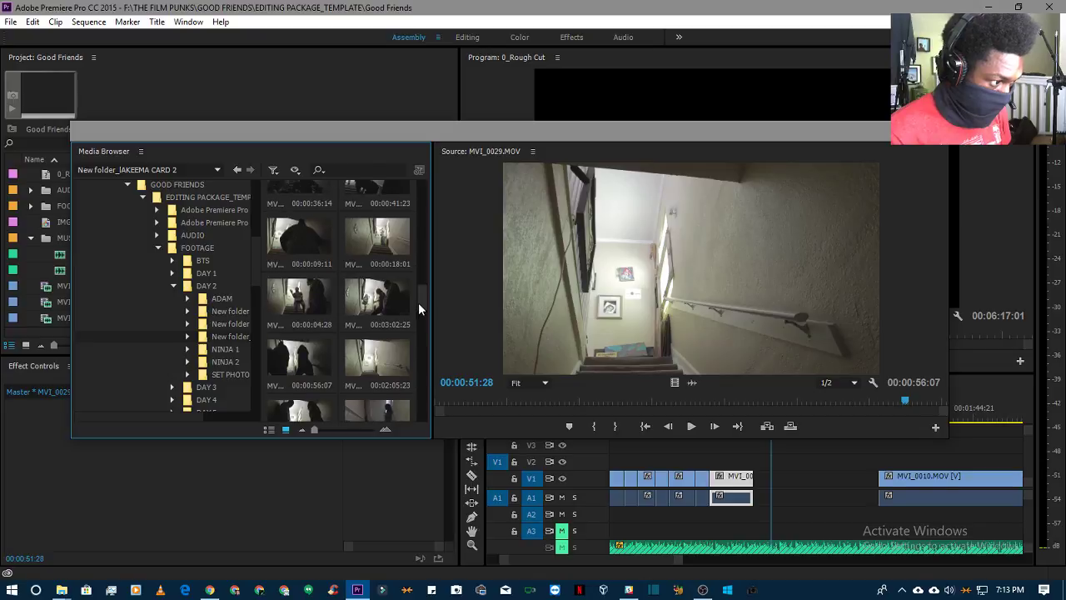
# - Load and play the 18-second MVI_0026 and the 4-second MVI_0027 in the Source monitor
pyautogui.doubleClick(372, 247)
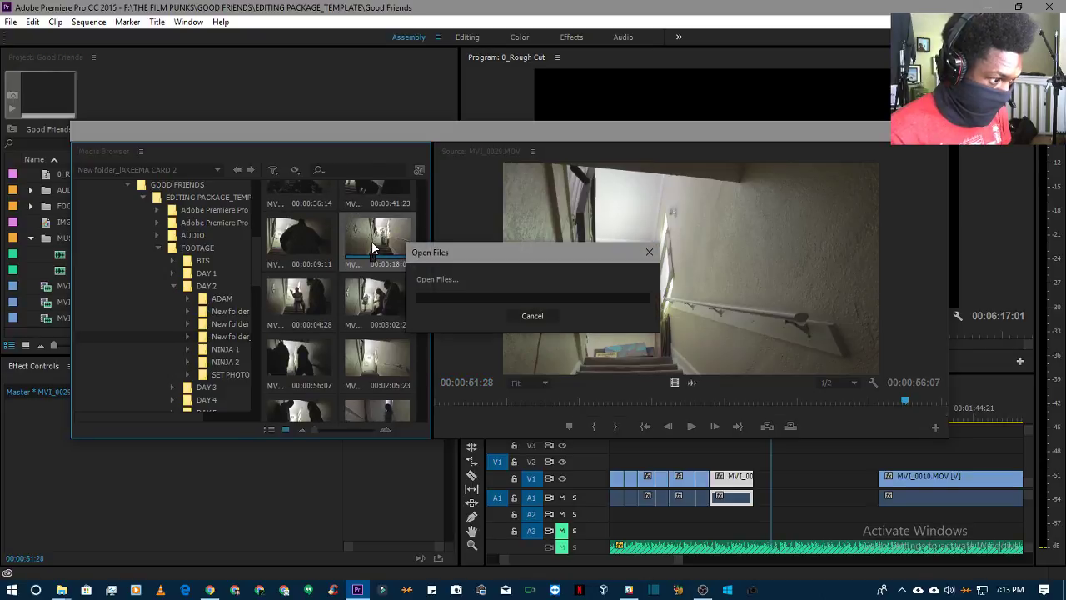
pyautogui.press('space')
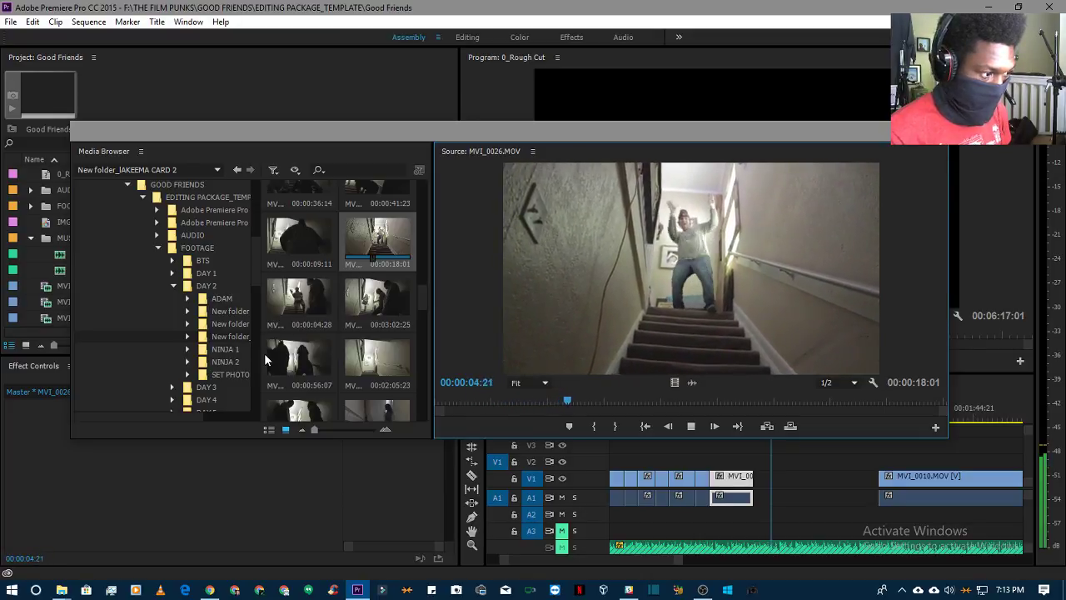
pyautogui.doubleClick(293, 304)
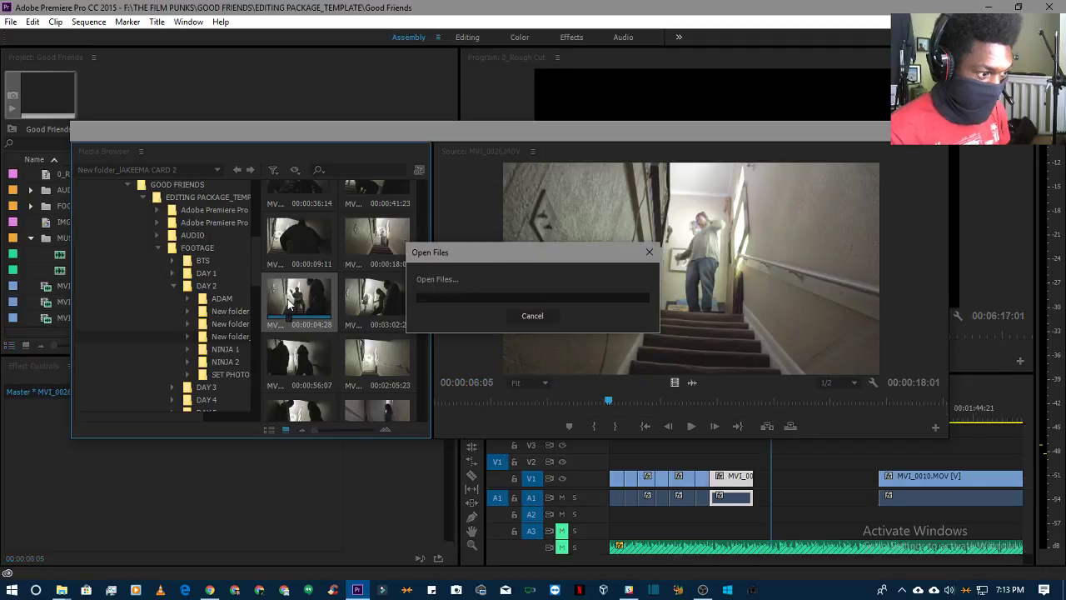
pyautogui.press('space')
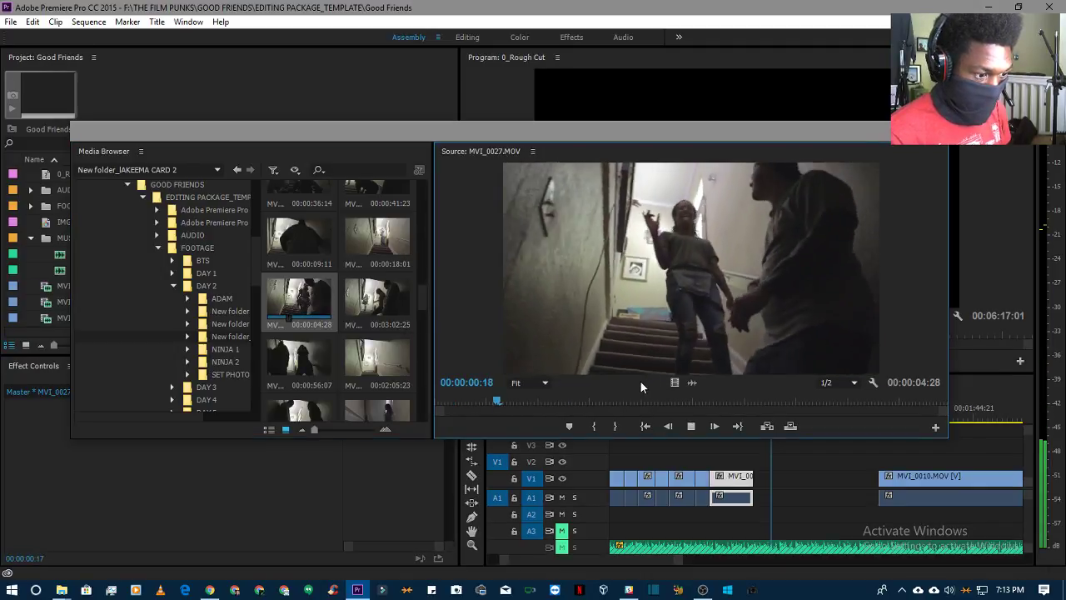
# - Review the 00:03:02:25 MVI_0028, jumping to 00:01:42:09 and scrubbing toward 00:01:58:02
pyautogui.doubleClick(374, 300)
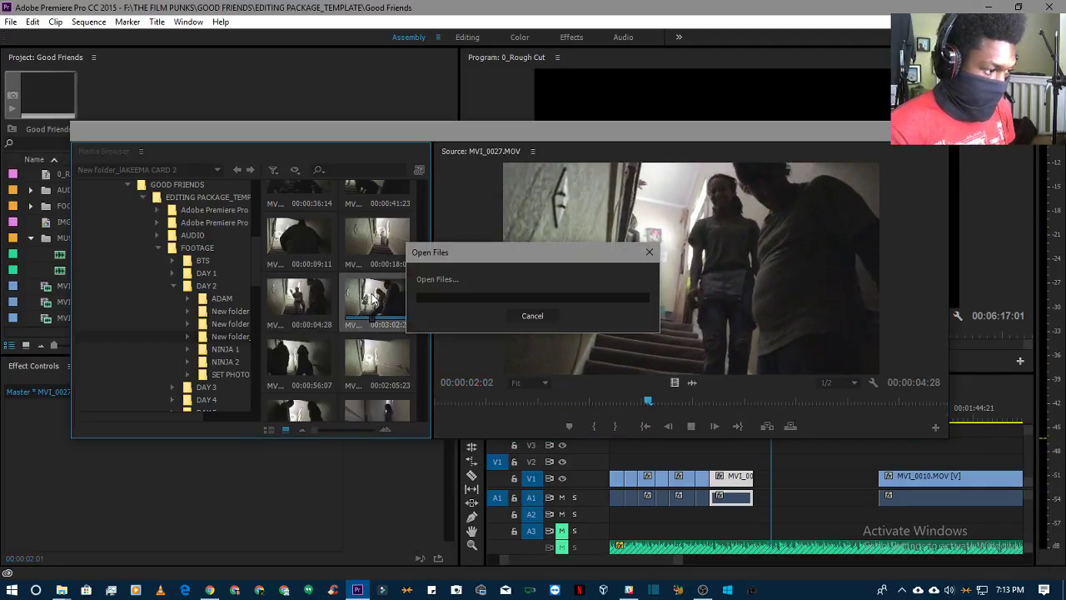
pyautogui.press('space')
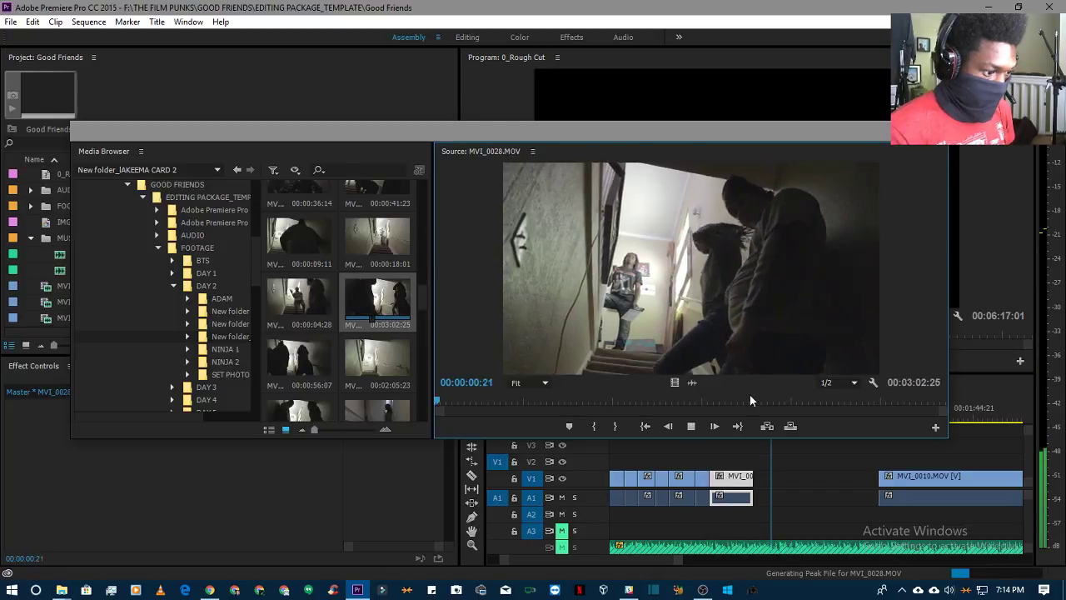
pyautogui.click(720, 402)
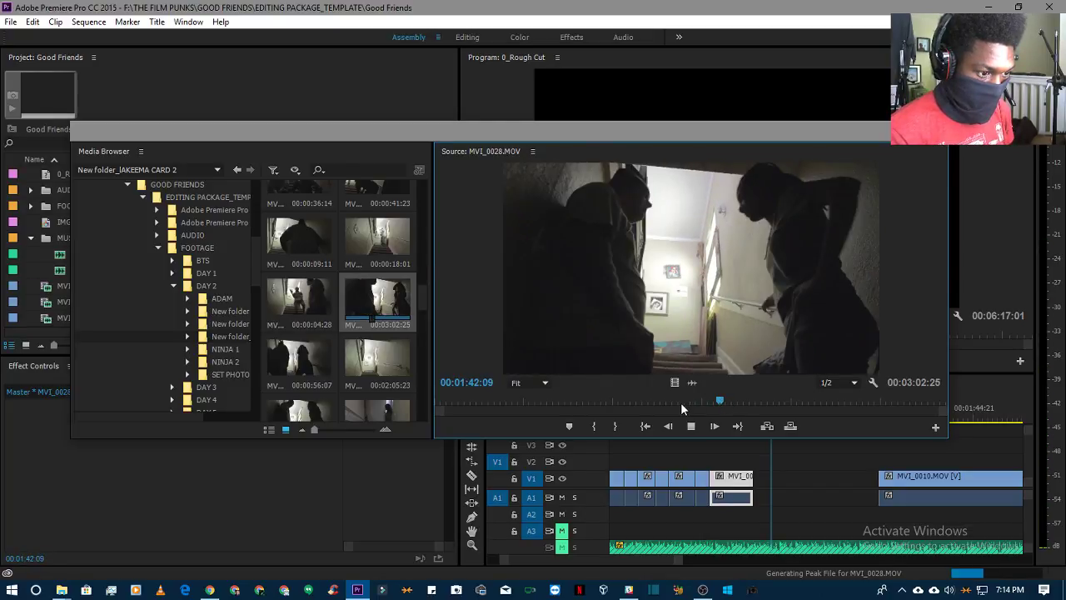
pyautogui.press('space')
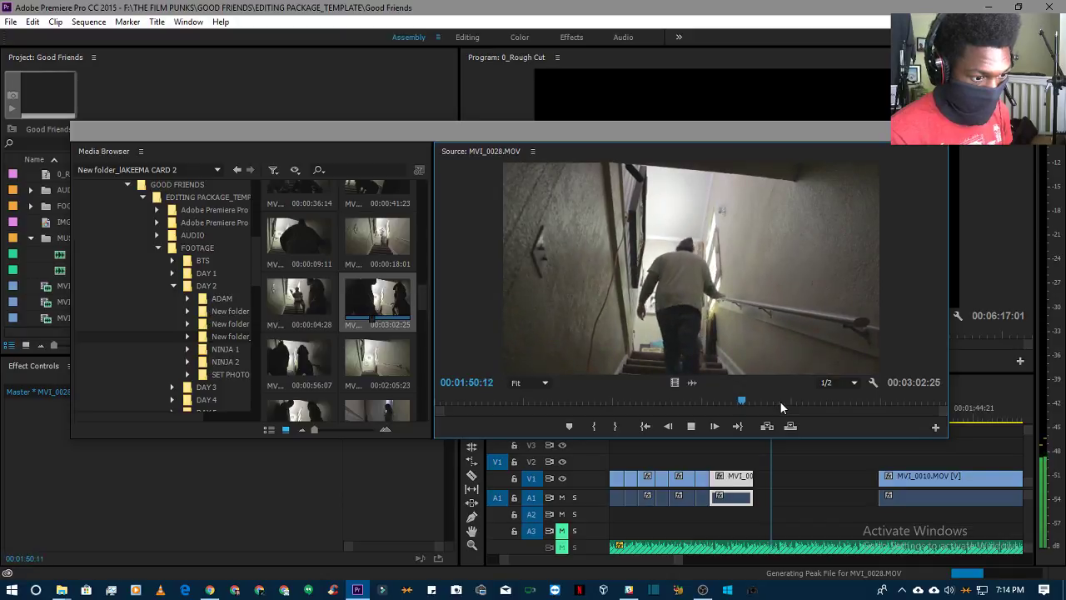
pyautogui.press('space')
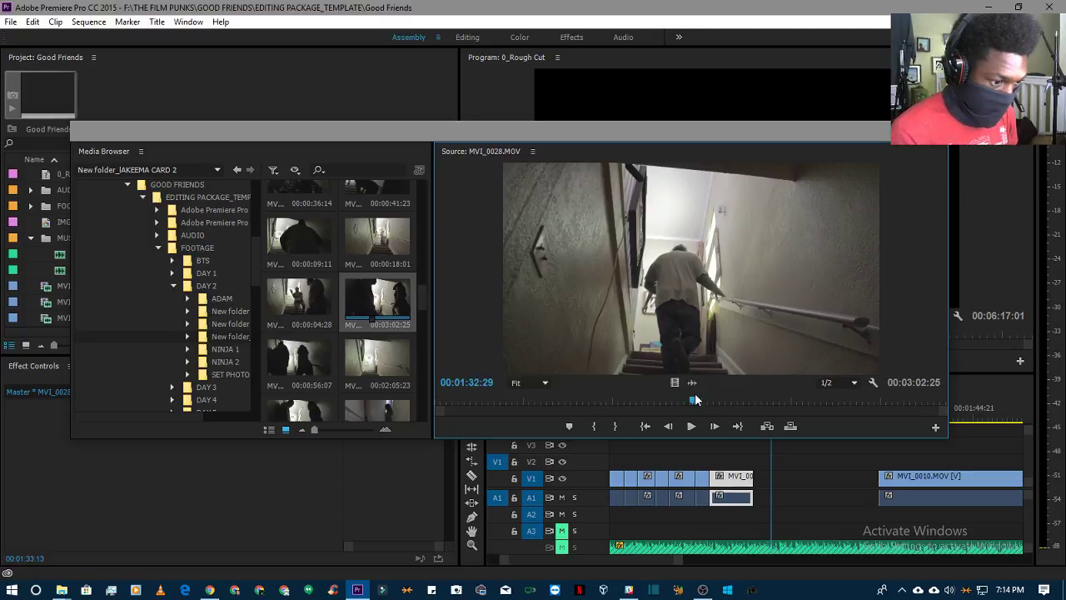
pyautogui.moveTo(695, 393); pyautogui.dragTo(767, 386)
pyautogui.click(419, 301)
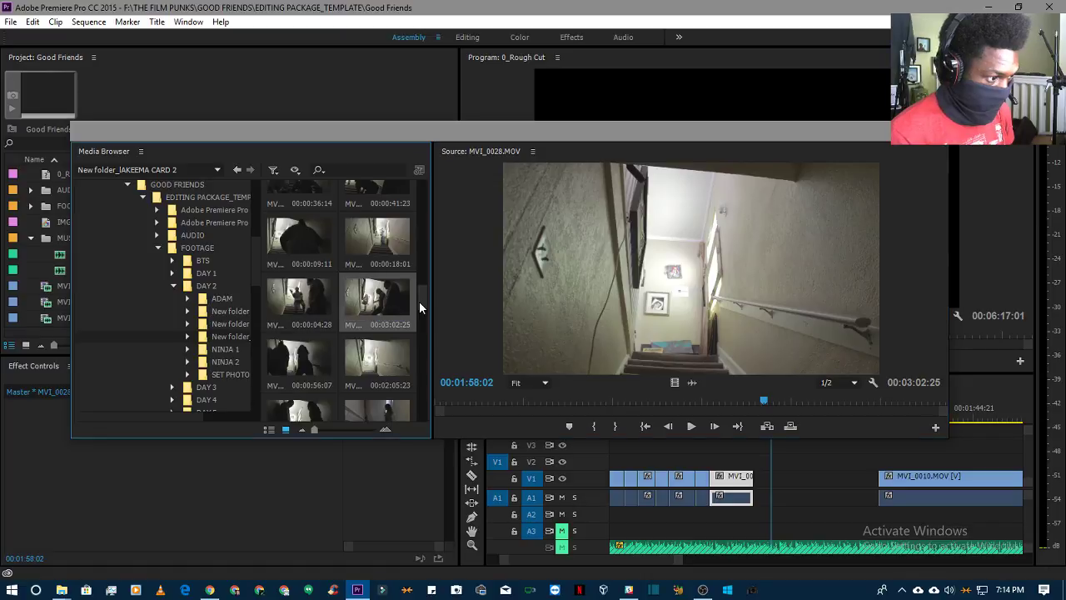
pyautogui.moveTo(419, 300)
pyautogui.mouseDown()
pyautogui.moveTo(420, 323)
pyautogui.moveTo(417, 313)
pyautogui.mouseUp()
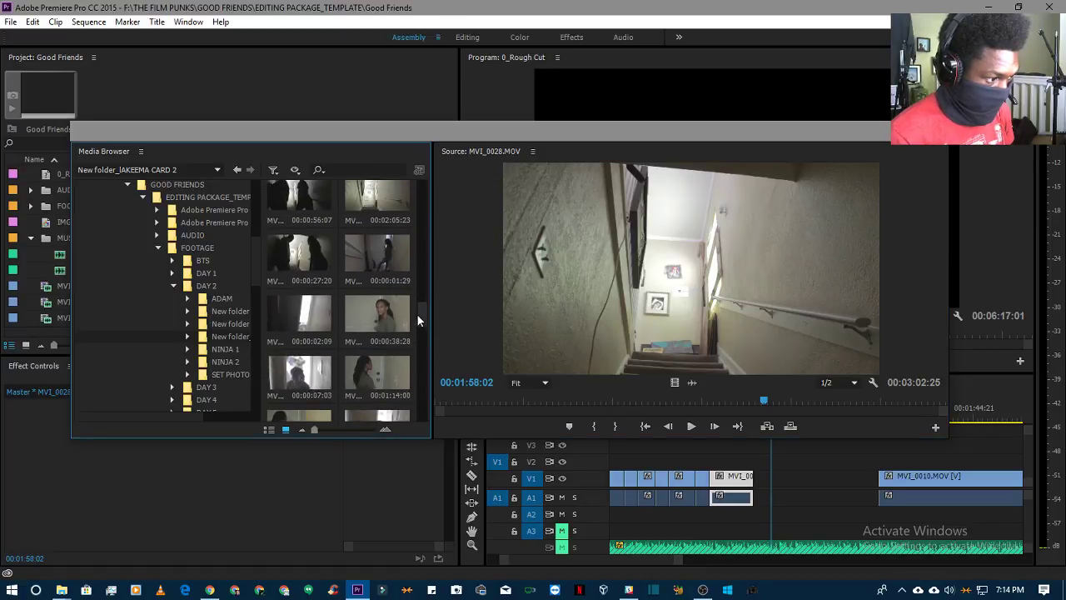
# - Preview MVI_0032, then play the 00:00:27:20 MVI_0031 to 00:00:14:08
pyautogui.doubleClick(389, 318)
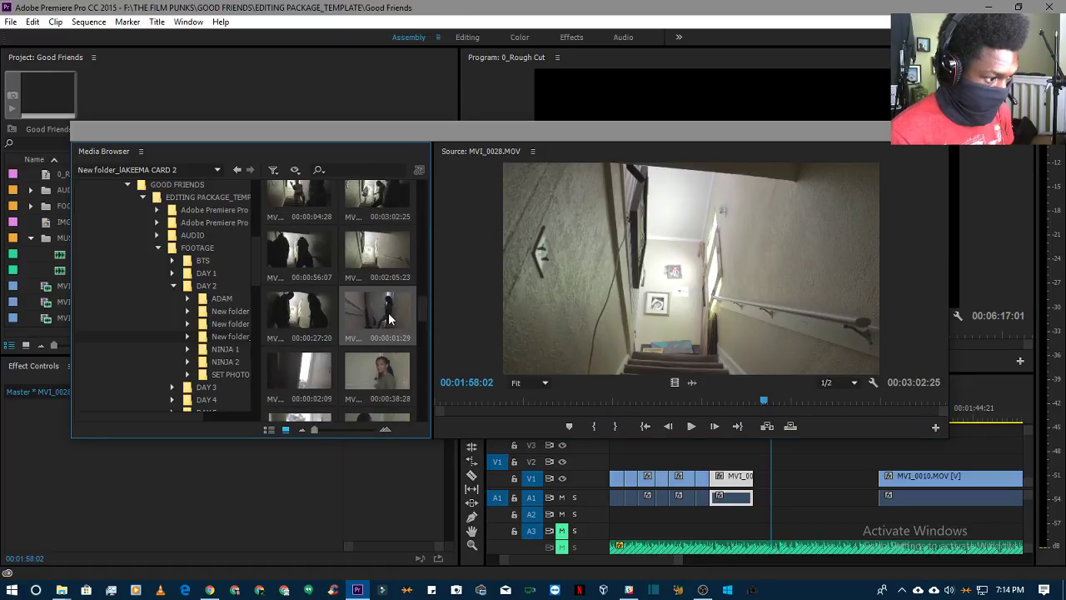
pyautogui.press('space')
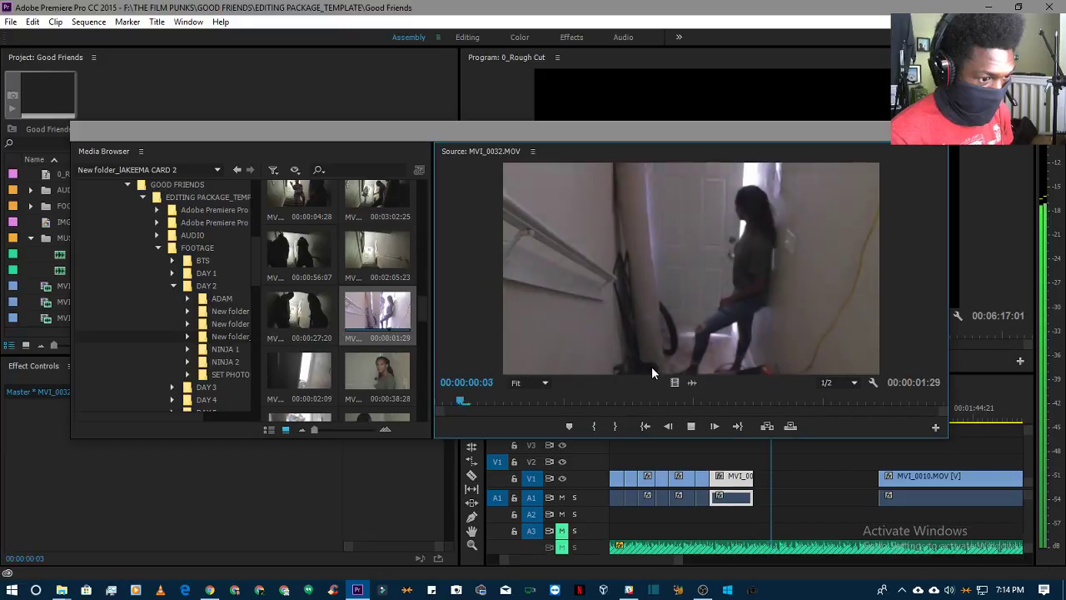
pyautogui.doubleClick(313, 309)
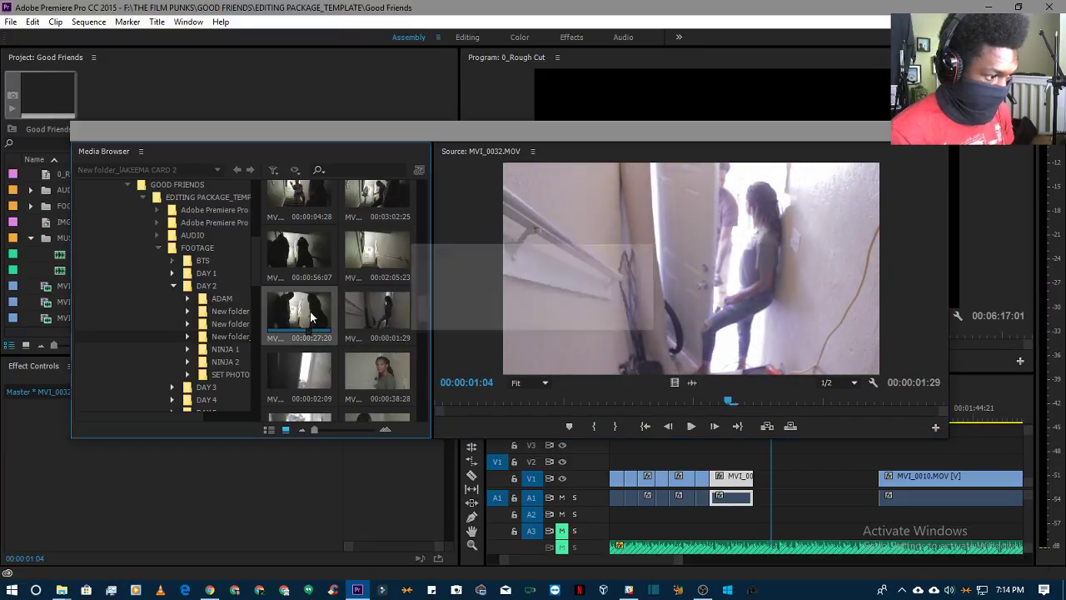
pyautogui.press('space')
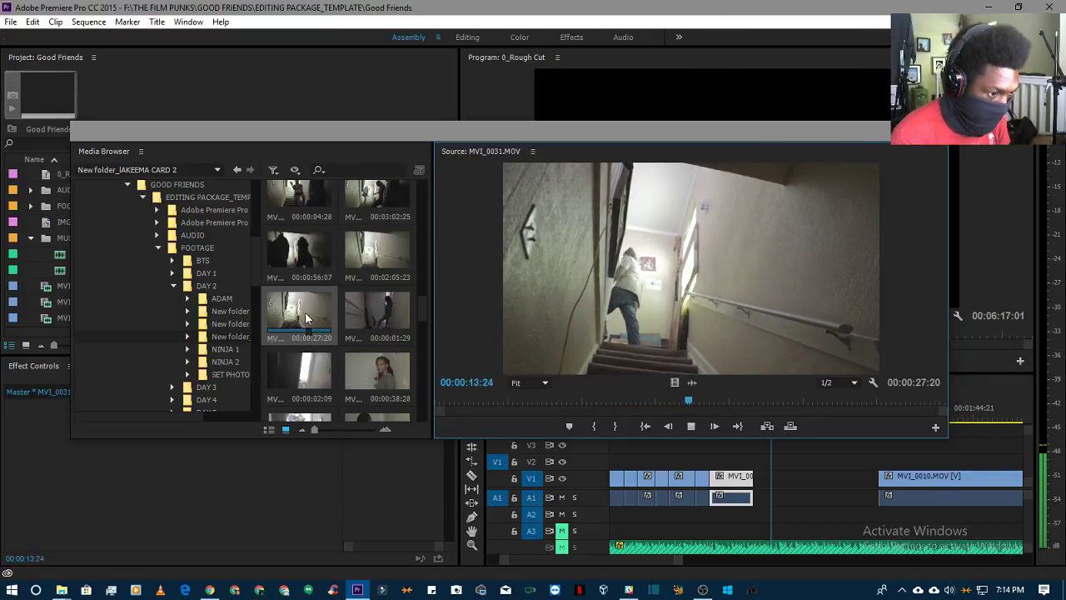
pyautogui.press('space')
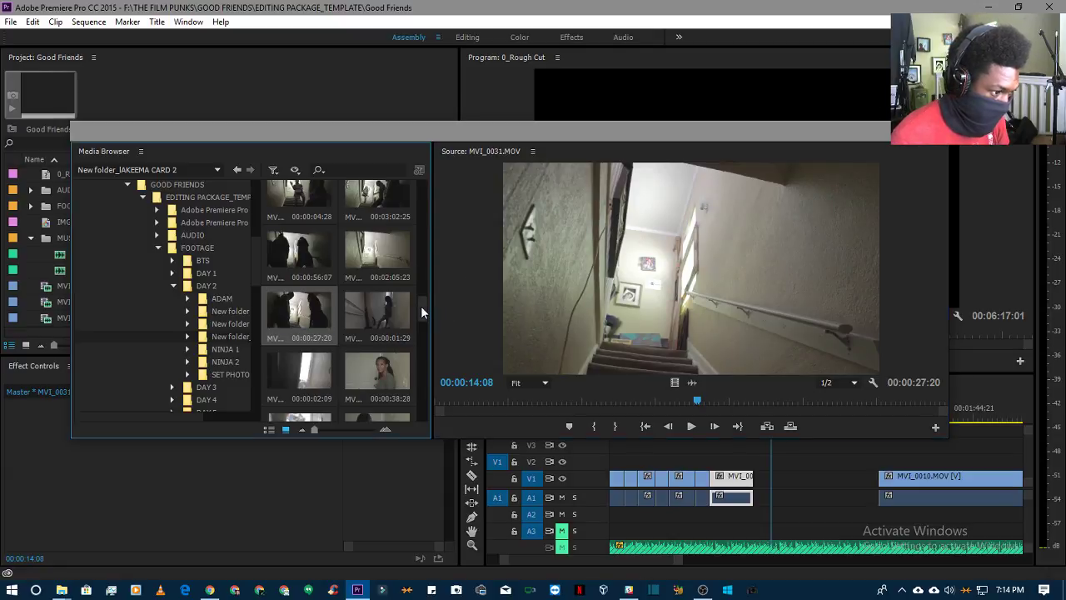
pyautogui.moveTo(421, 305); pyautogui.dragTo(424, 281)
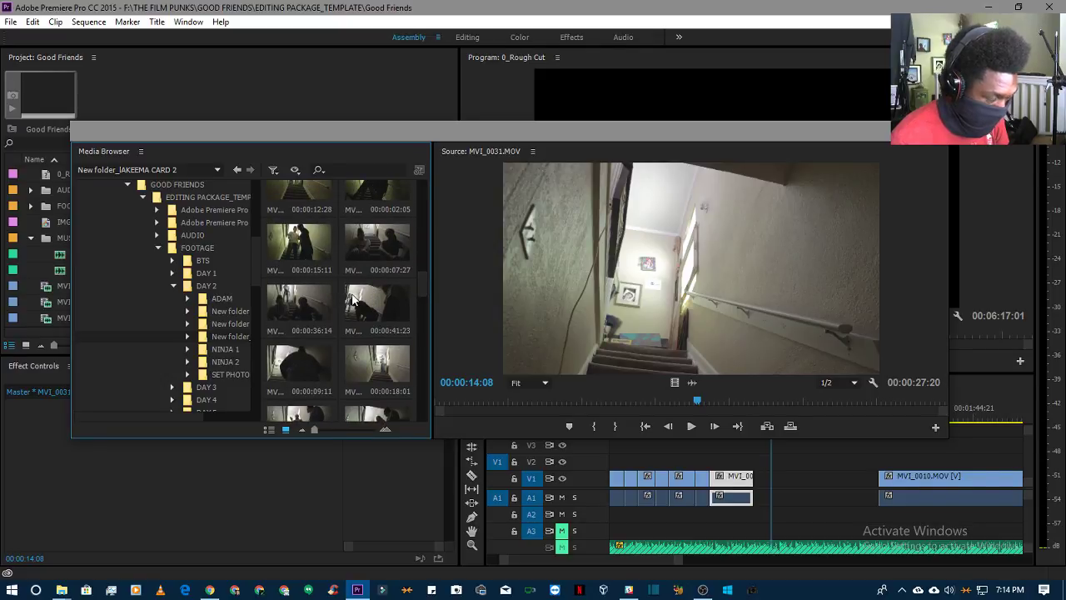
# - Preview MVI_0023, then play MVI_0024 while skipping ahead through it
pyautogui.doubleClick(320, 291)
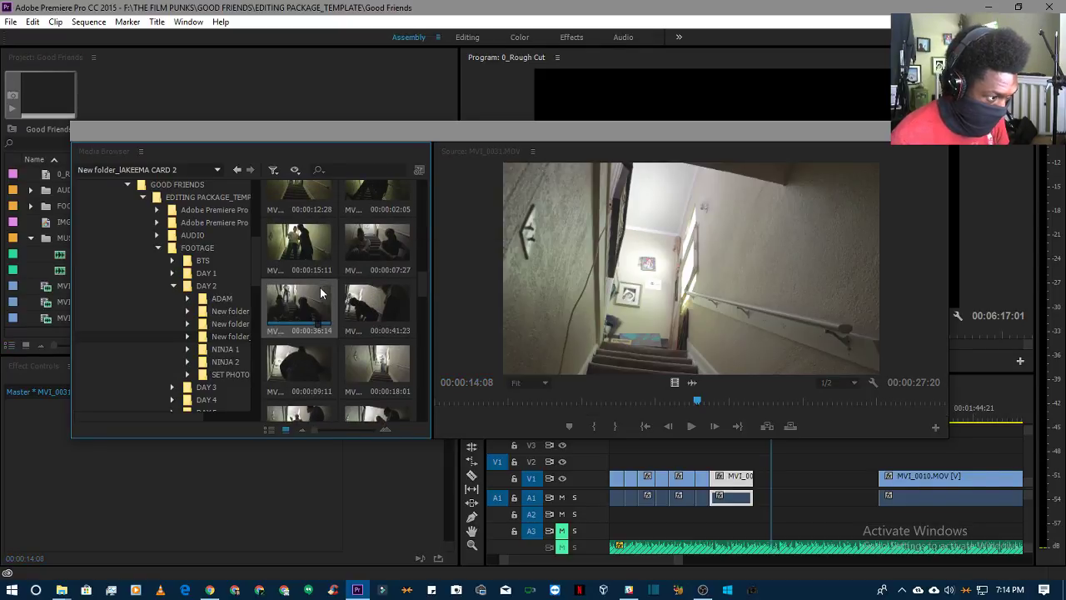
pyautogui.click(691, 426)
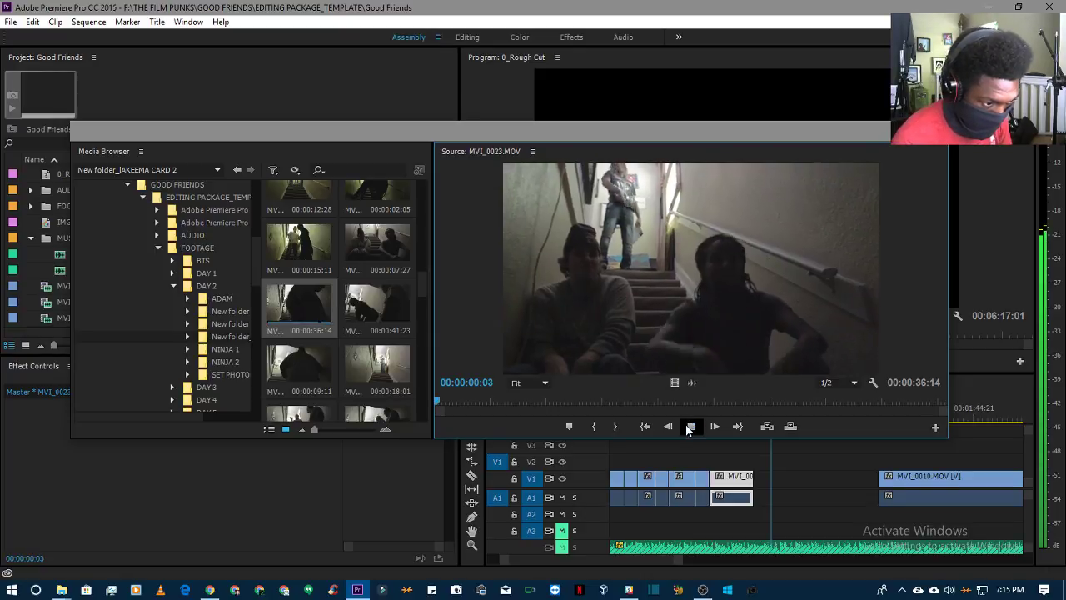
pyautogui.doubleClick(376, 308)
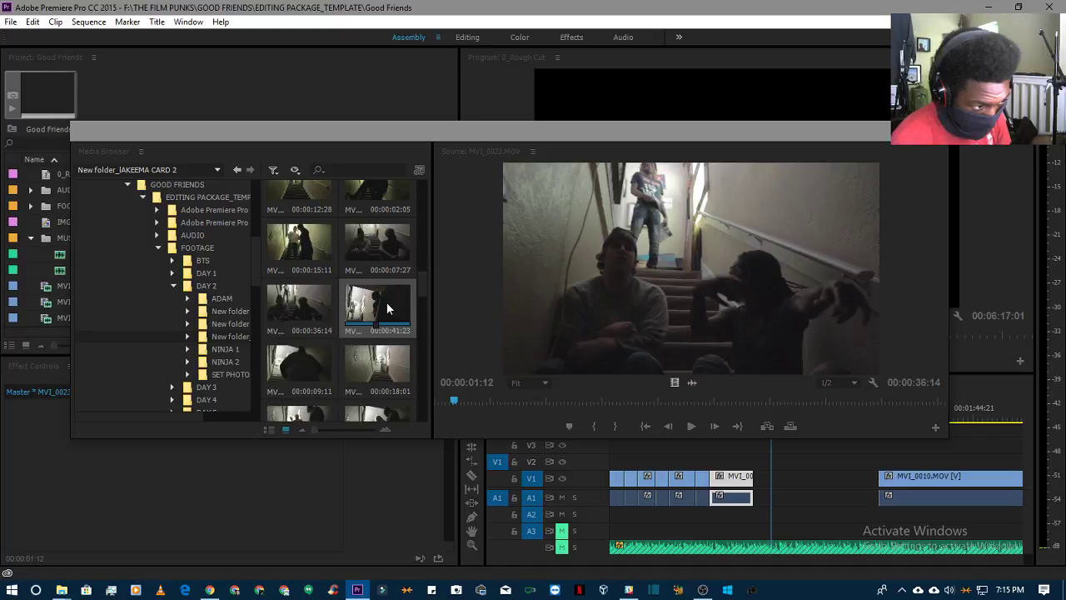
pyautogui.press('space')
pyautogui.moveTo(558, 398); pyautogui.dragTo(588, 401)
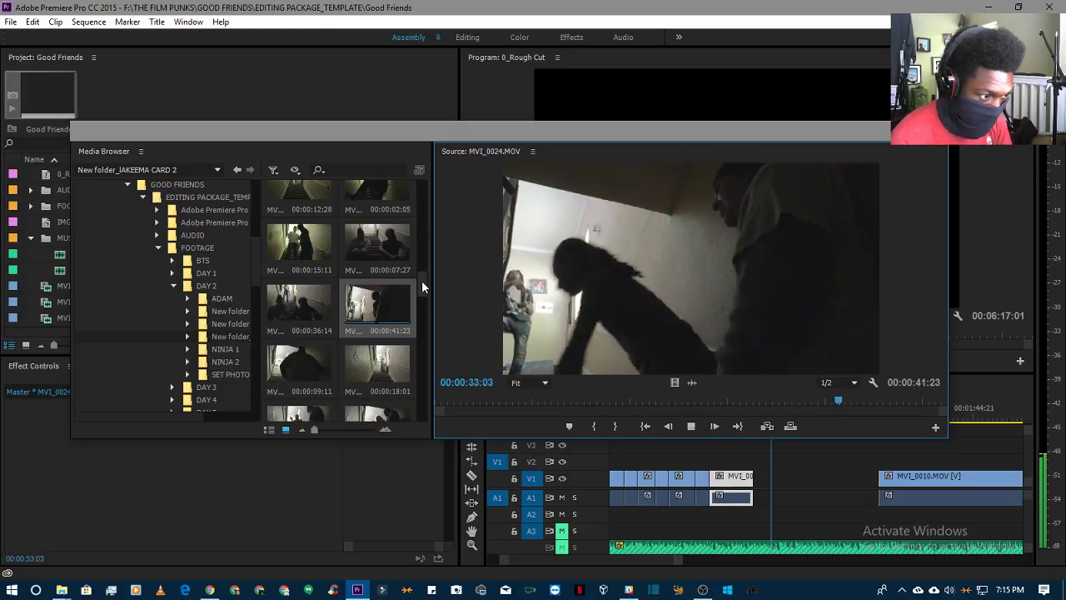
pyautogui.press('space')
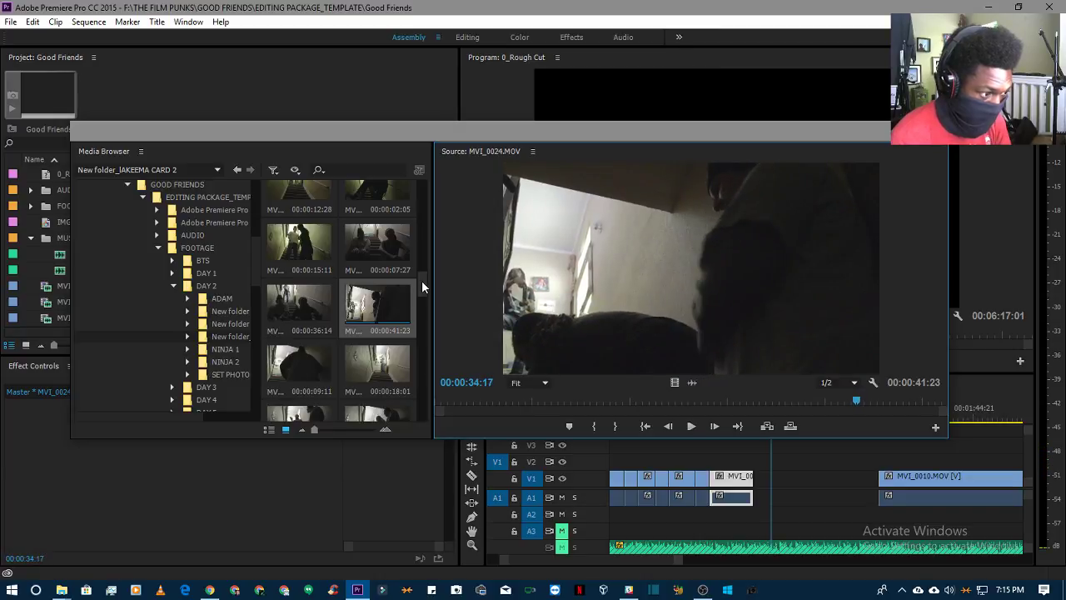
# - Replay MVI_0023, then review MVI_0024 from 00:00:20:26 and 00:00:27:08 through to its 00:00:41:23 end
pyautogui.click(296, 312)
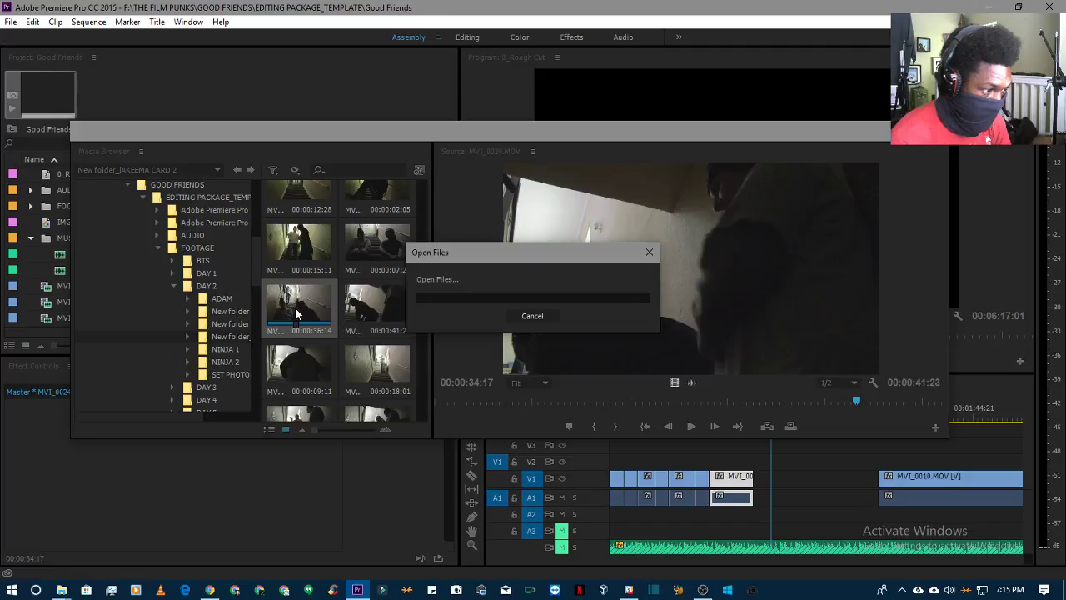
pyautogui.press('space')
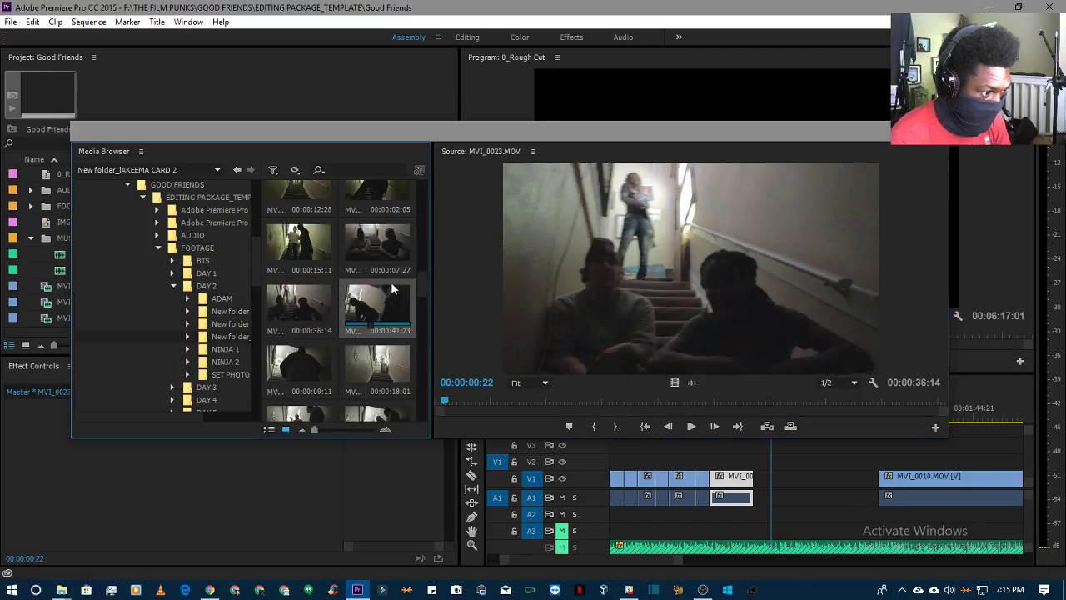
pyautogui.doubleClick(391, 282)
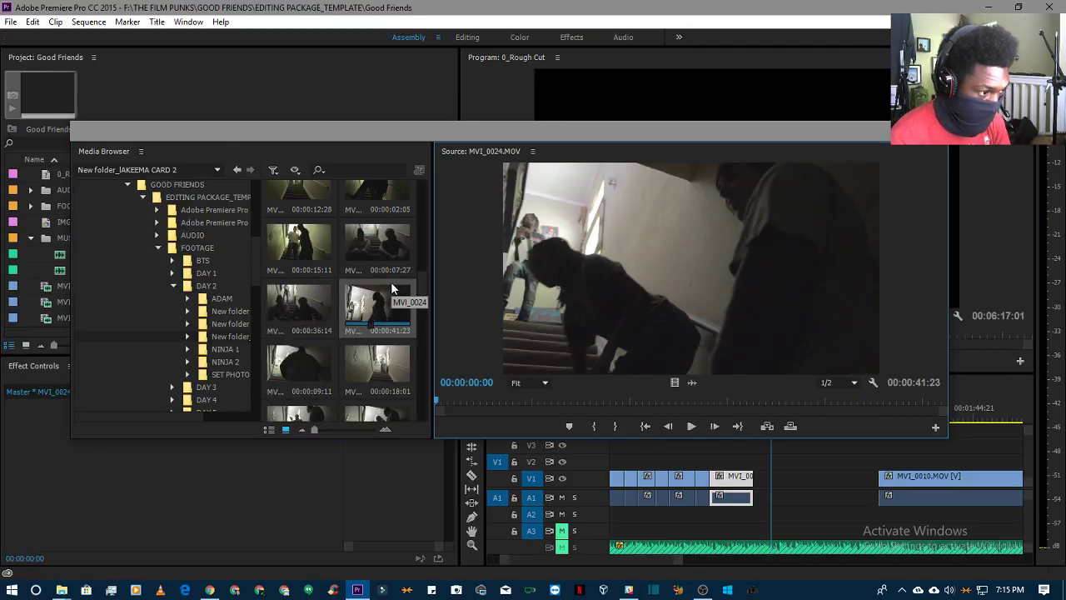
pyautogui.click(691, 427)
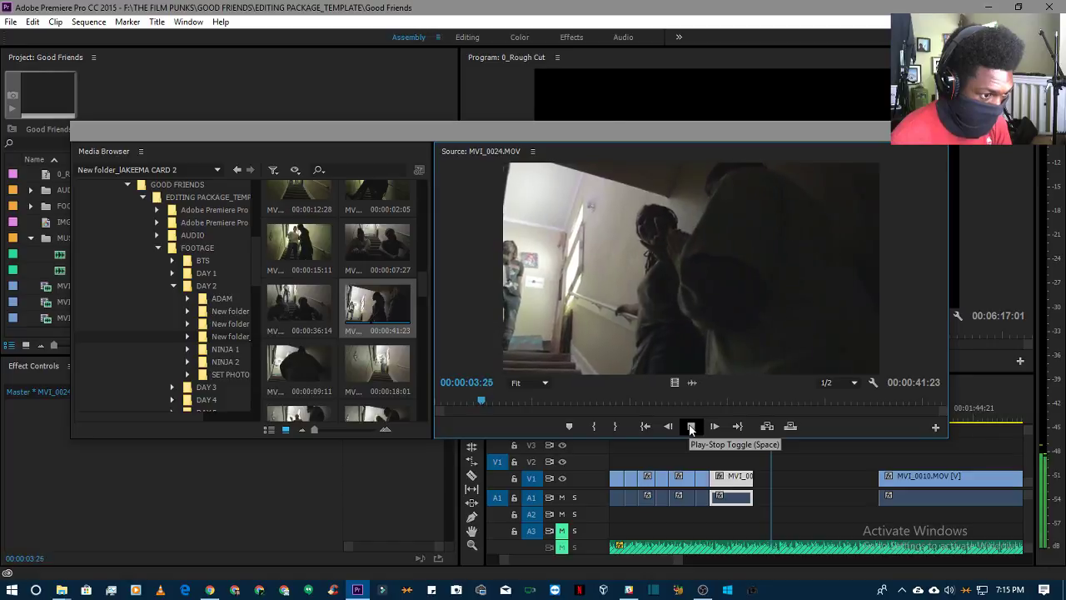
pyautogui.click(690, 401)
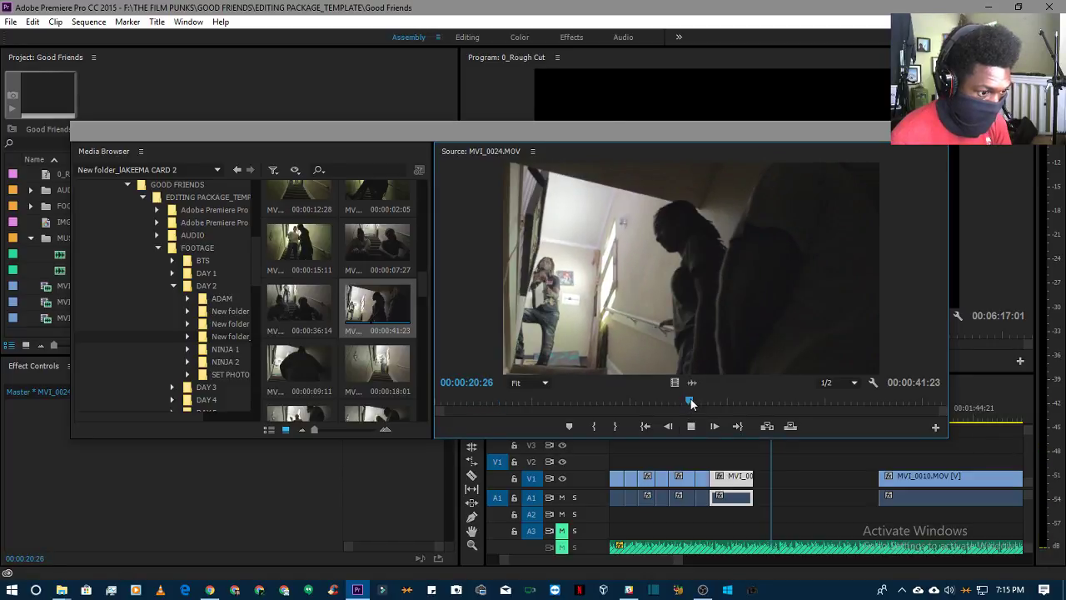
pyautogui.click(690, 425)
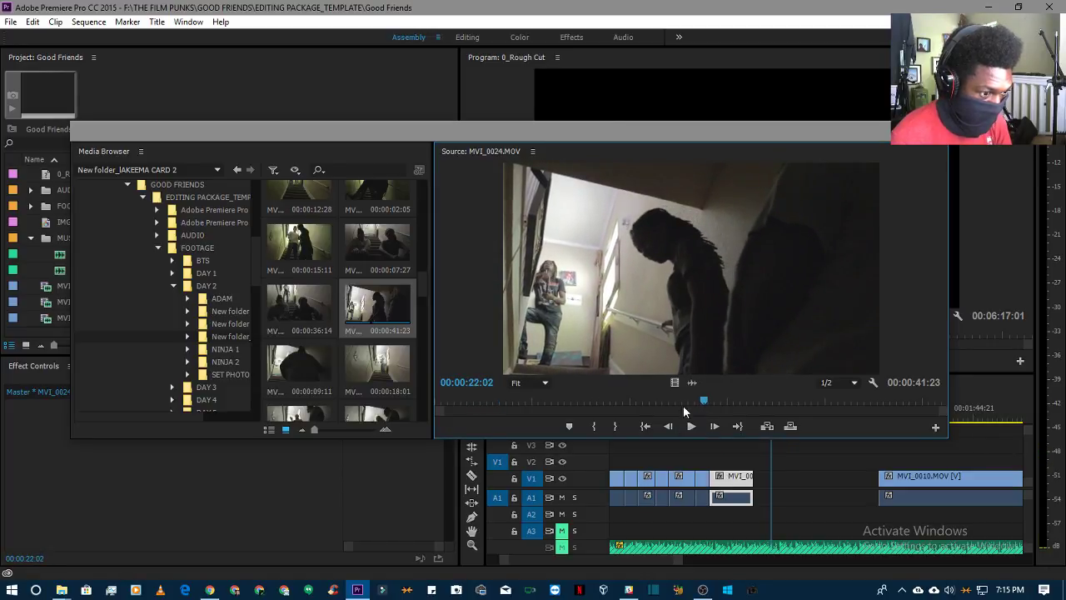
pyautogui.click(762, 401)
pyautogui.press('space')
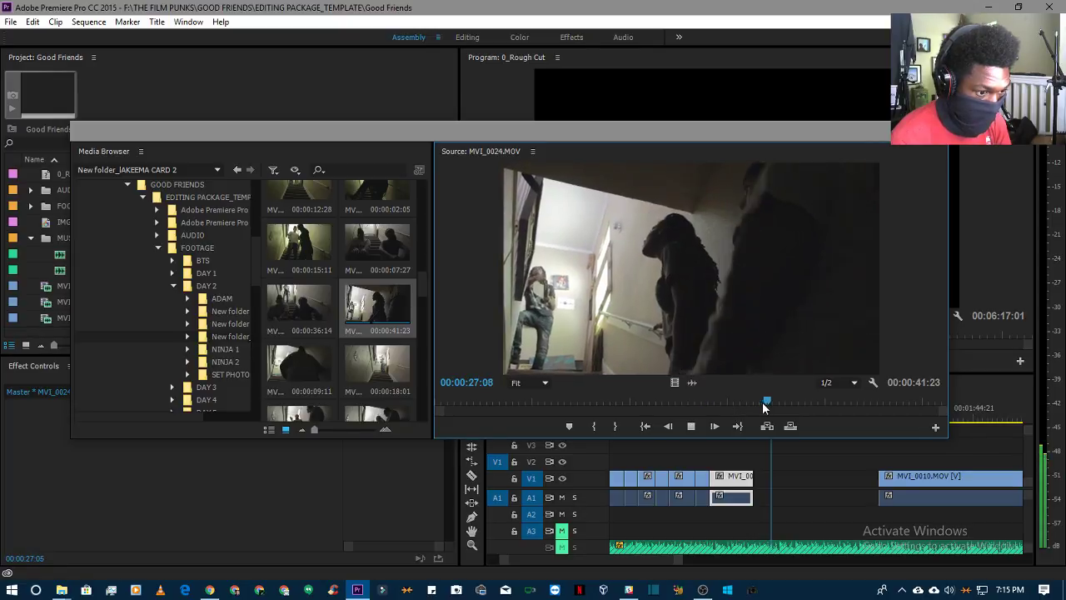
pyautogui.moveTo(762, 401); pyautogui.dragTo(944, 405)
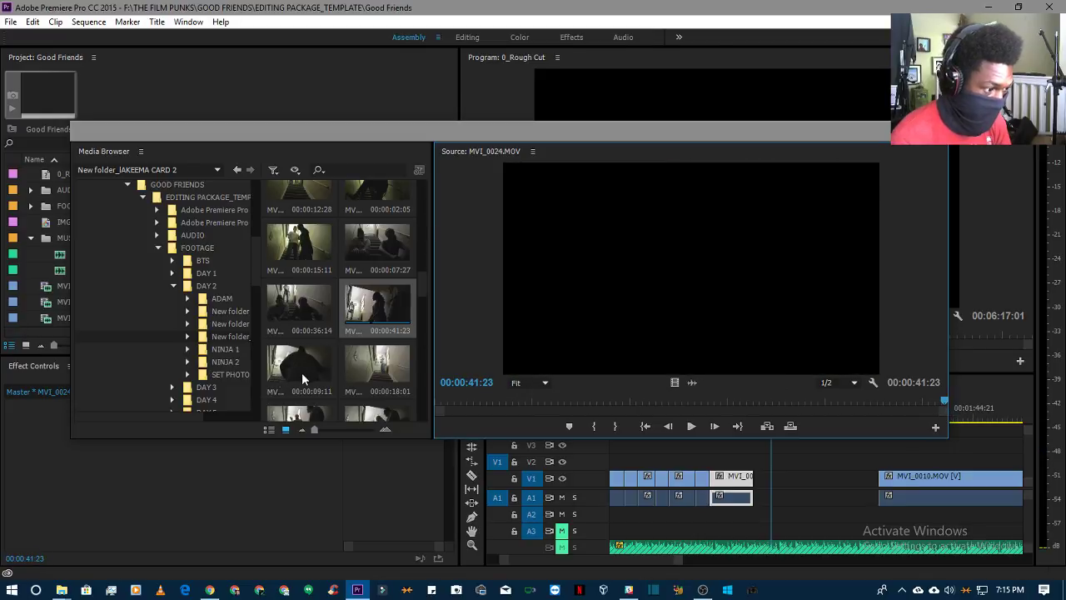
pyautogui.doubleClick(307, 372)
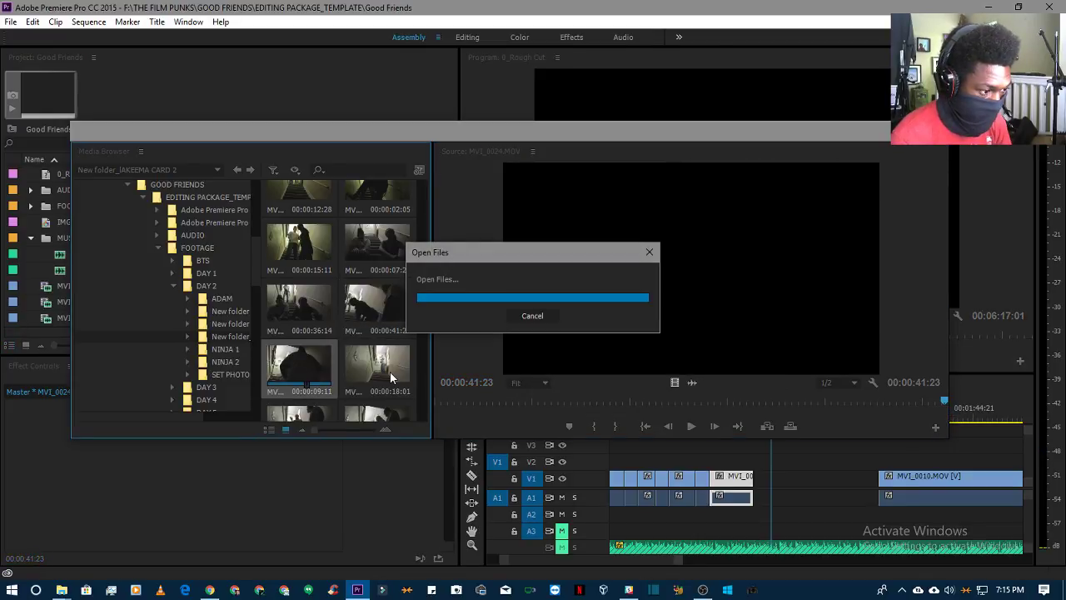
# - Select the MVI_0010 clip in the rough-cut timeline and nudge the floating footage window
pyautogui.moveTo(420, 290); pyautogui.dragTo(422, 308)
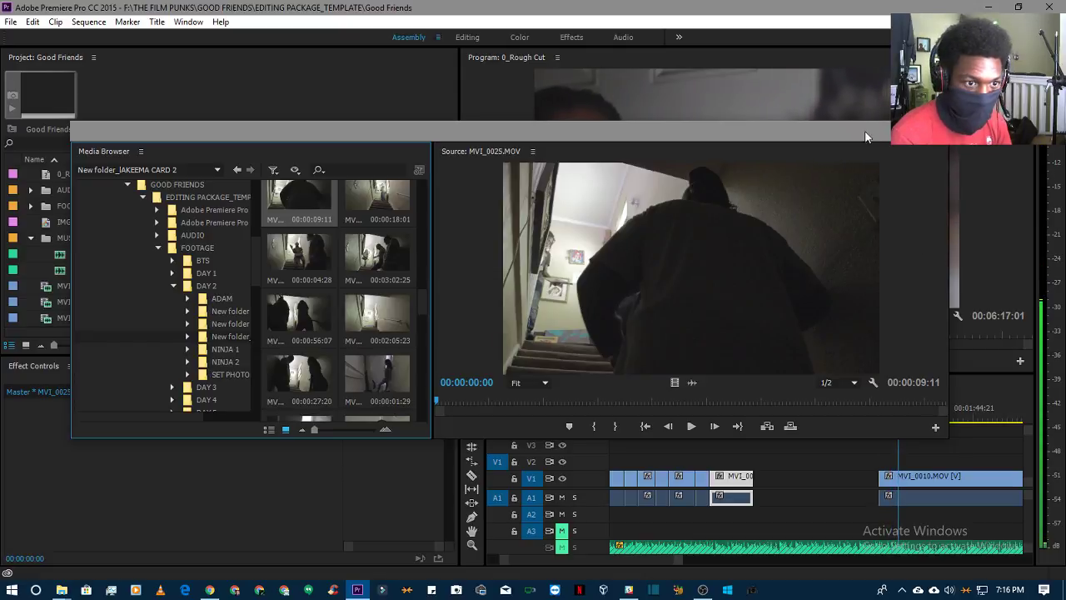
pyautogui.click(869, 104)
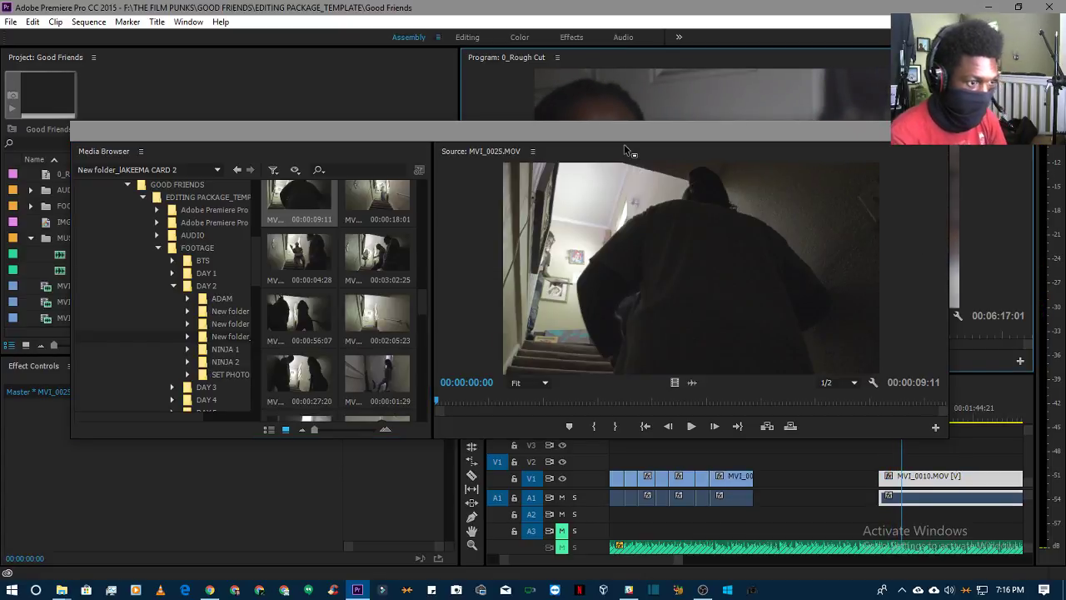
pyautogui.moveTo(614, 132); pyautogui.dragTo(592, 254)
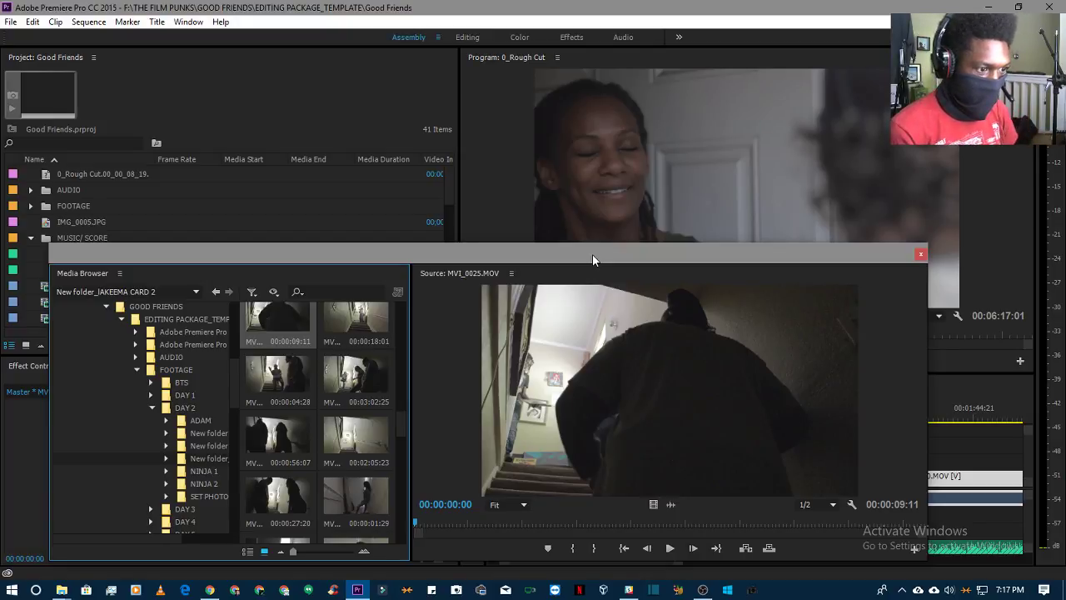
# - Raise the floating footage window and reopen the 00:00:09:11 MVI_0025 in the Source monitor
pyautogui.moveTo(592, 254); pyautogui.dragTo(517, 195)
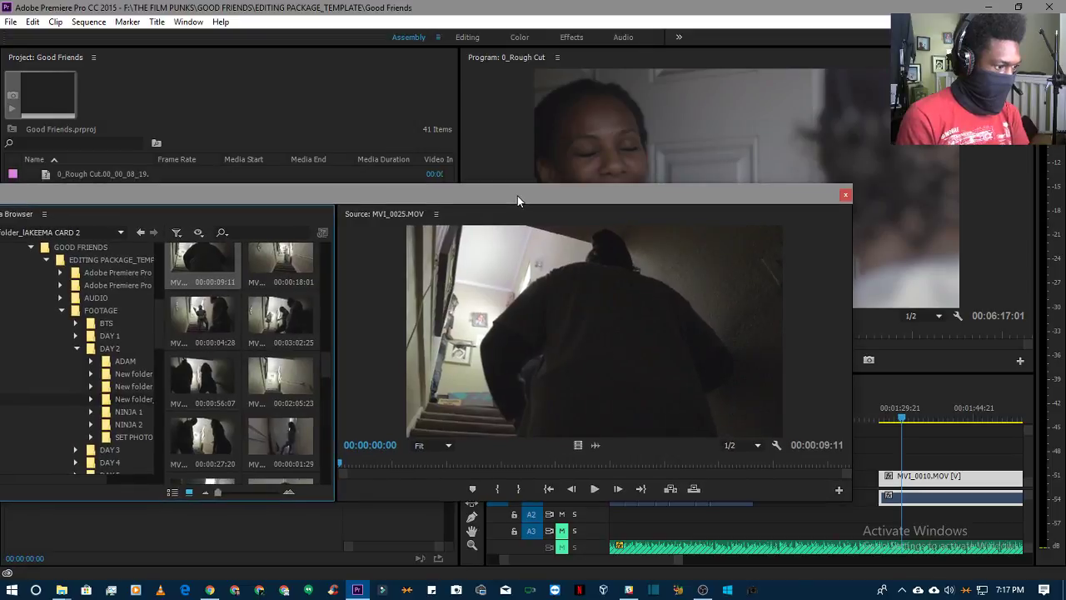
pyautogui.doubleClick(218, 263)
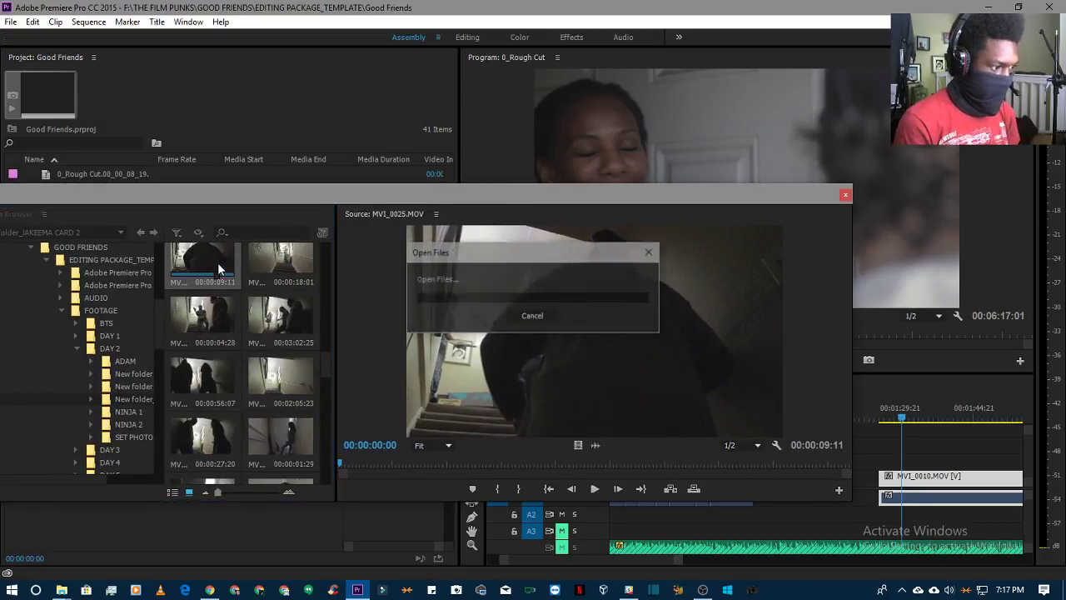
# - Play MVI_0025 to 00:00:04:14, then preview MVI_0026 from 00:00:06:28 to 00:00:14:28
pyautogui.press('space')
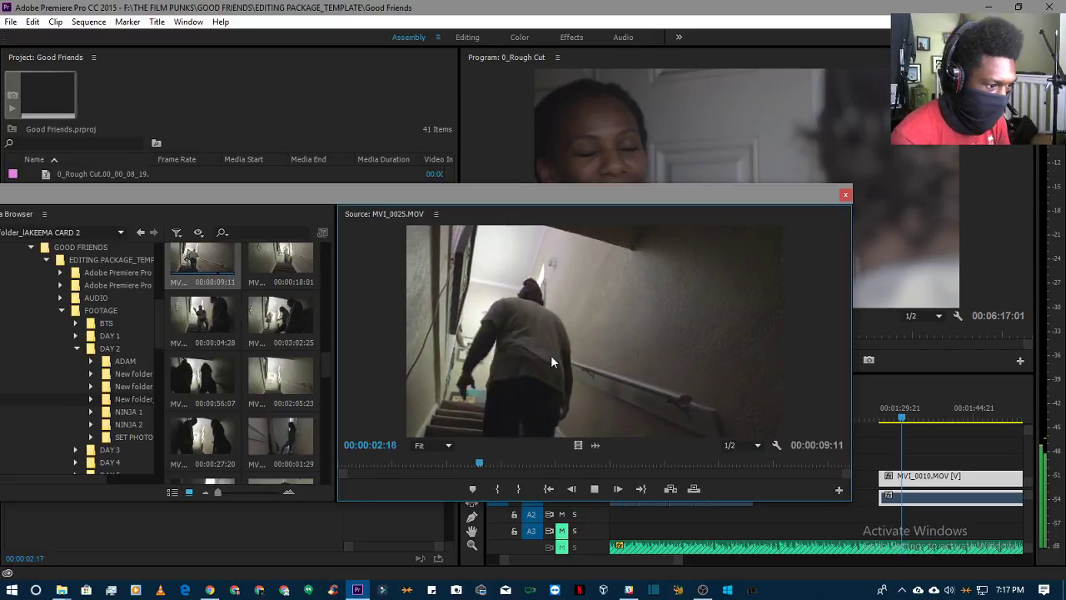
pyautogui.press('space')
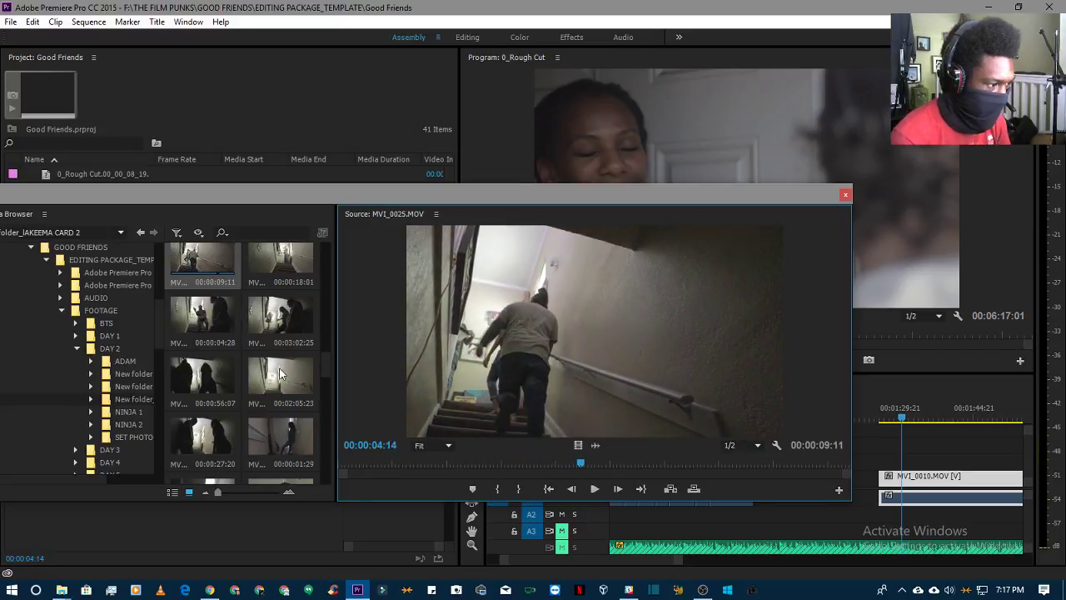
pyautogui.doubleClick(262, 269)
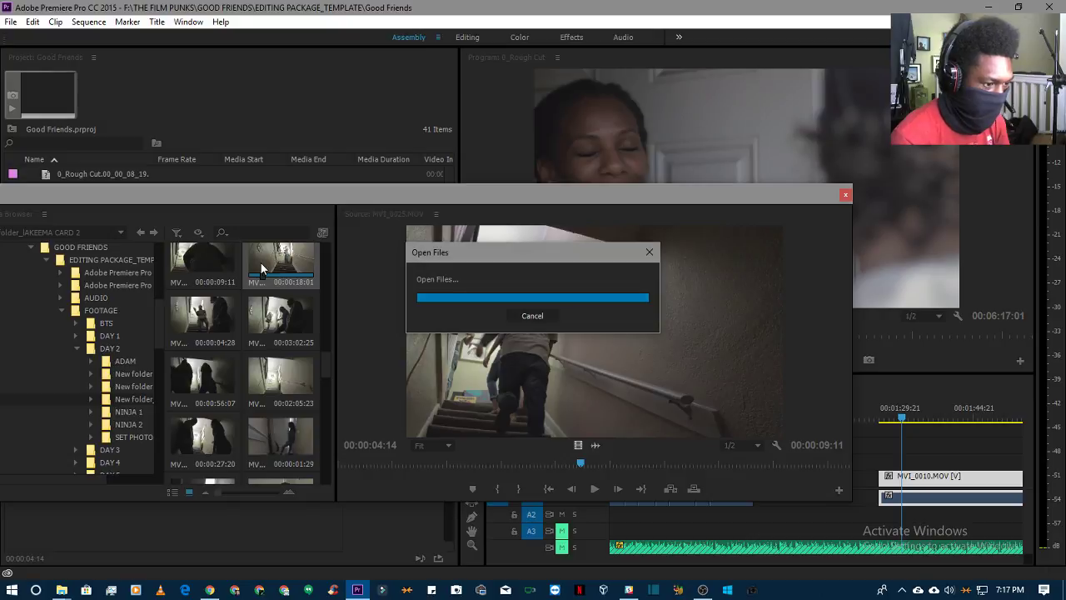
pyautogui.press('space')
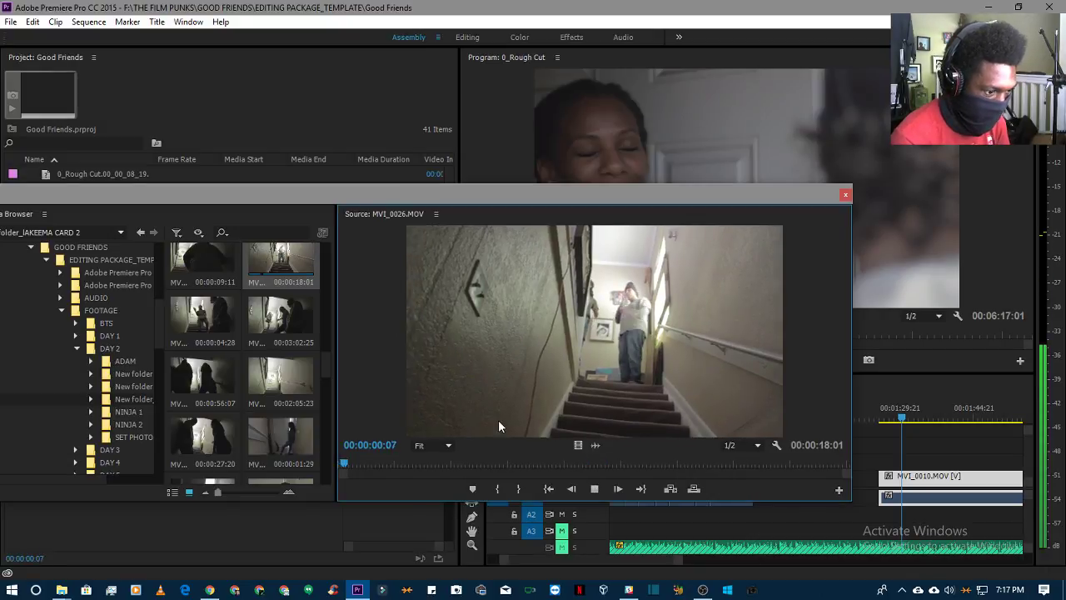
pyautogui.click(534, 462)
pyautogui.moveTo(581, 468); pyautogui.dragTo(754, 465)
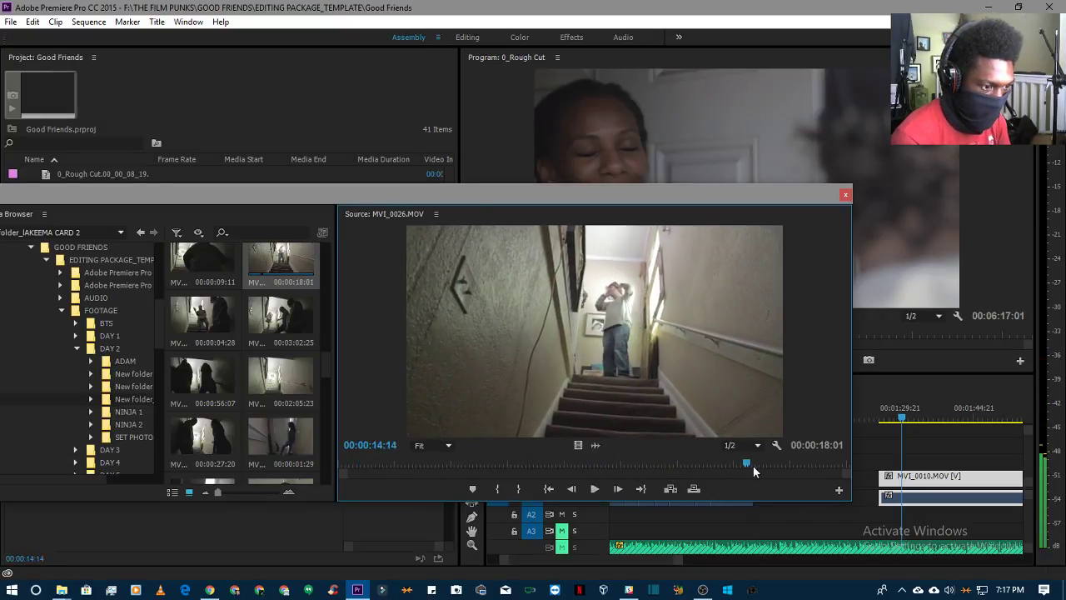
# - Check MVI_0027 at 00:00:01:17 and 00:00:03:21, then play the 00:03:02:25 MVI_0028 from near its start
pyautogui.click(211, 327)
pyautogui.doubleClick(211, 325)
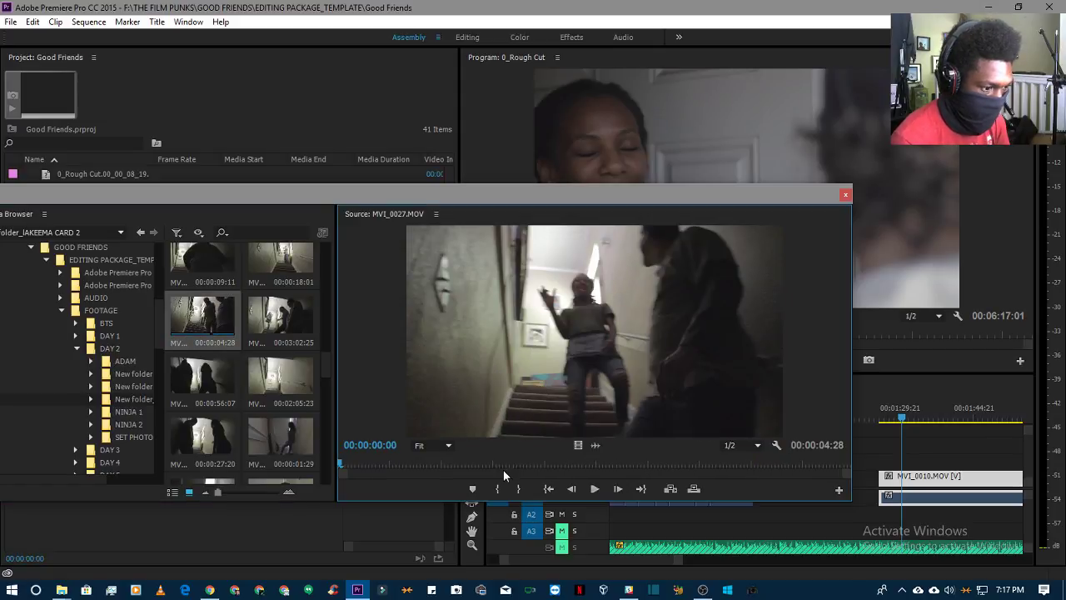
pyautogui.click(500, 464)
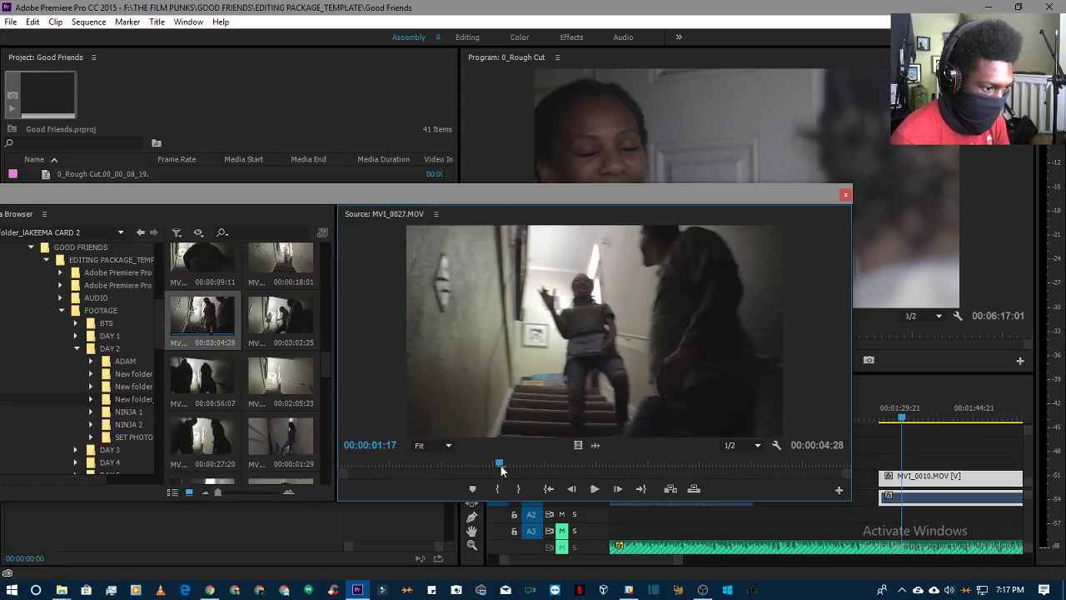
pyautogui.click(722, 464)
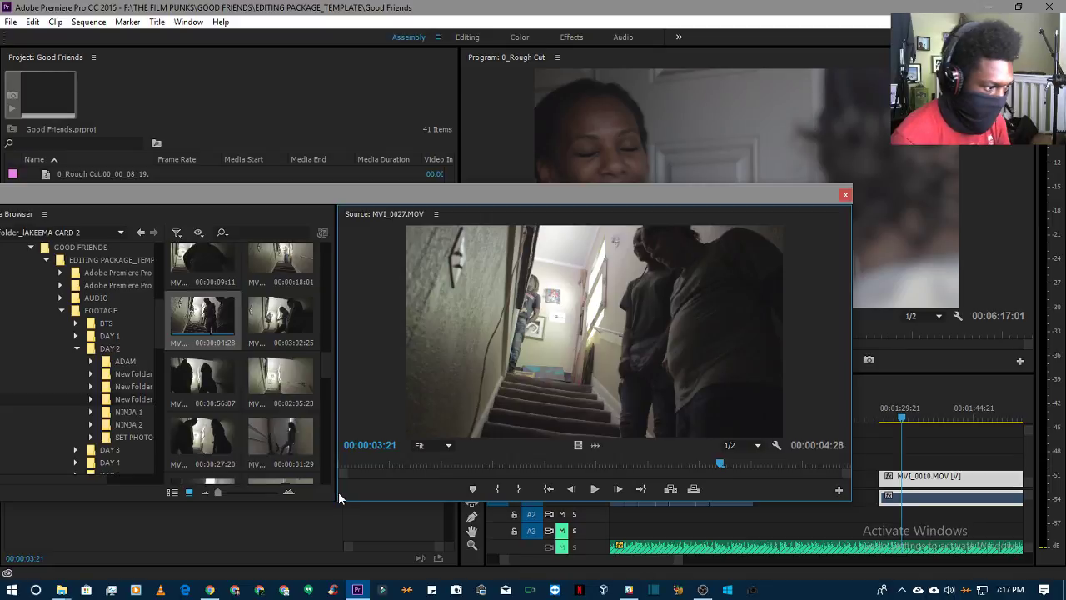
pyautogui.doubleClick(267, 332)
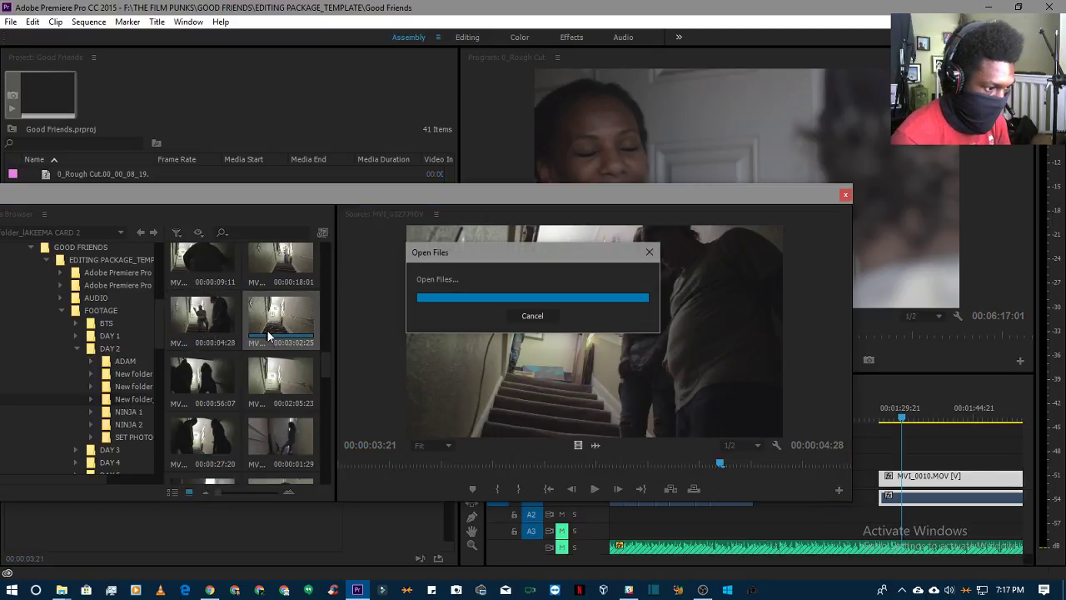
pyautogui.click(407, 464)
pyautogui.press('space')
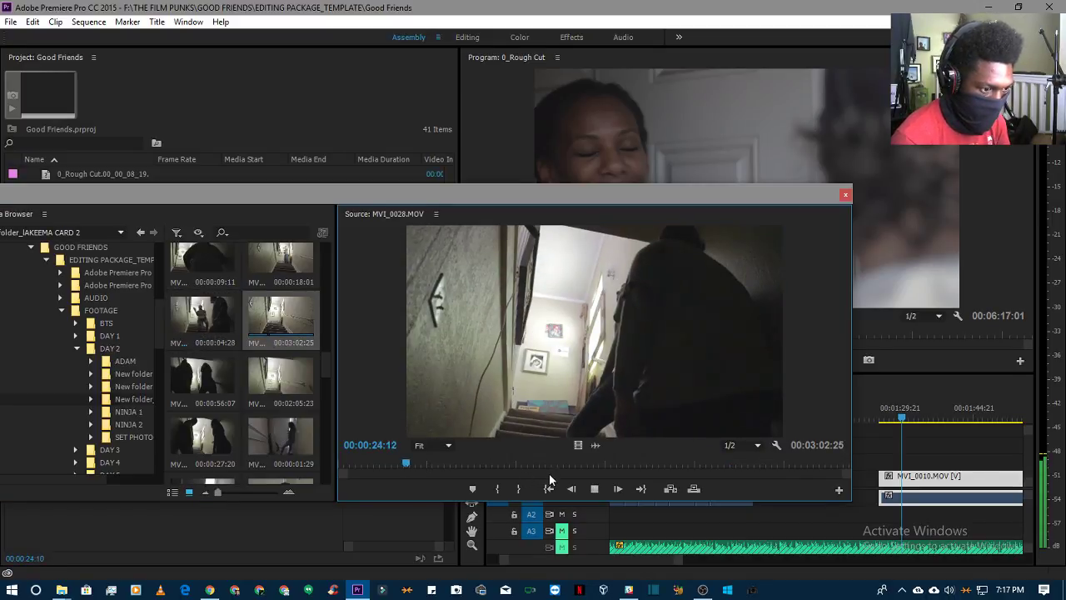
# - Scrub MVI_0028 back and set its In point at 00:00:36:29
pyautogui.moveTo(583, 465); pyautogui.dragTo(418, 463)
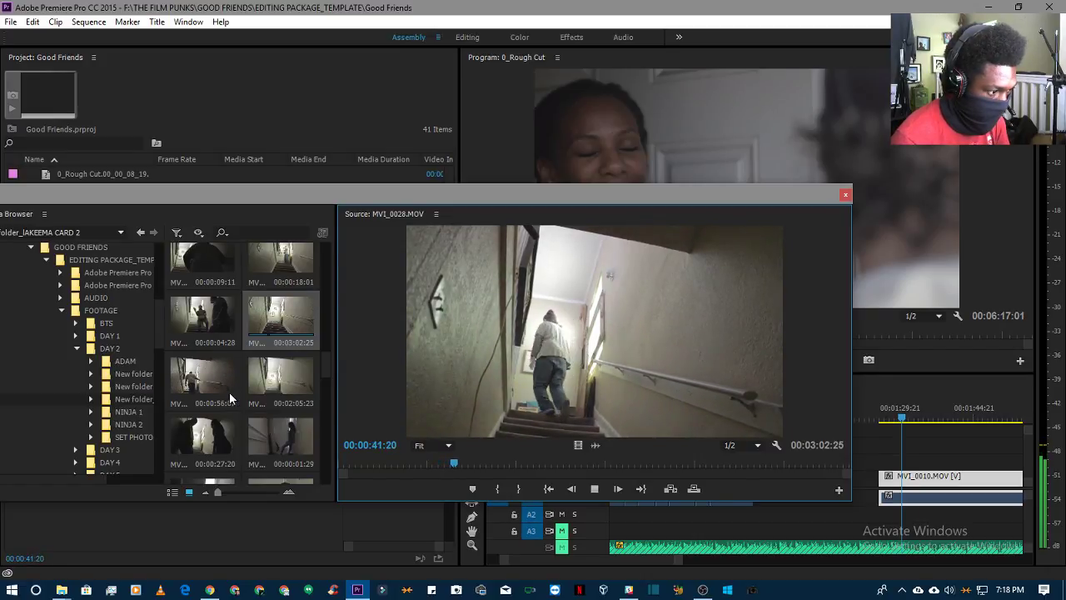
pyautogui.click(433, 463)
pyautogui.press('space')
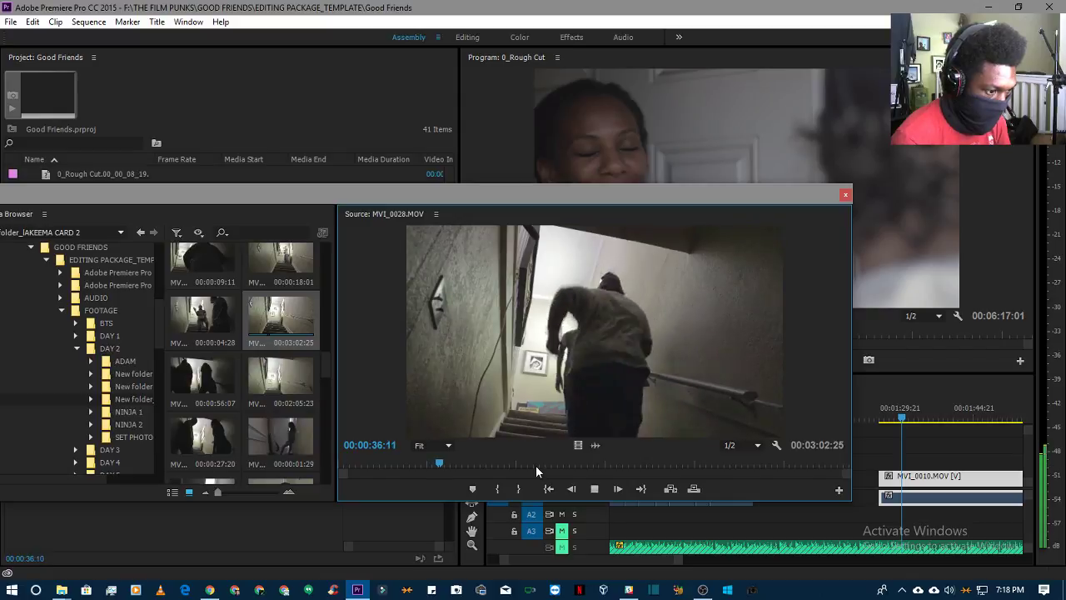
pyautogui.press('space')
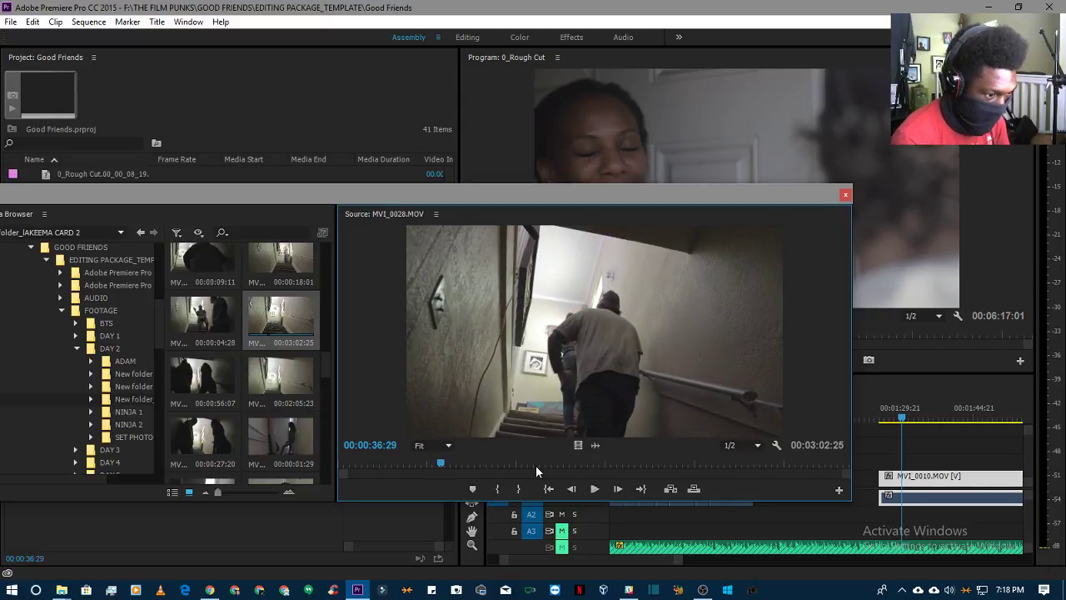
pyautogui.click(497, 489)
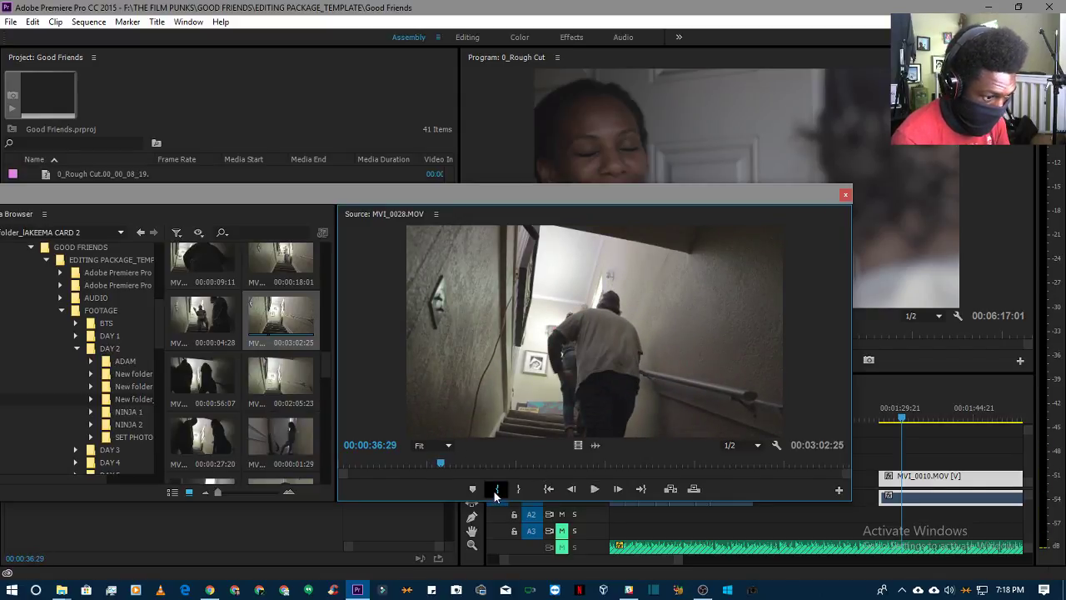
# - Play on and set MVI_0028's Out point at 00:00:43:01
pyautogui.press('space')
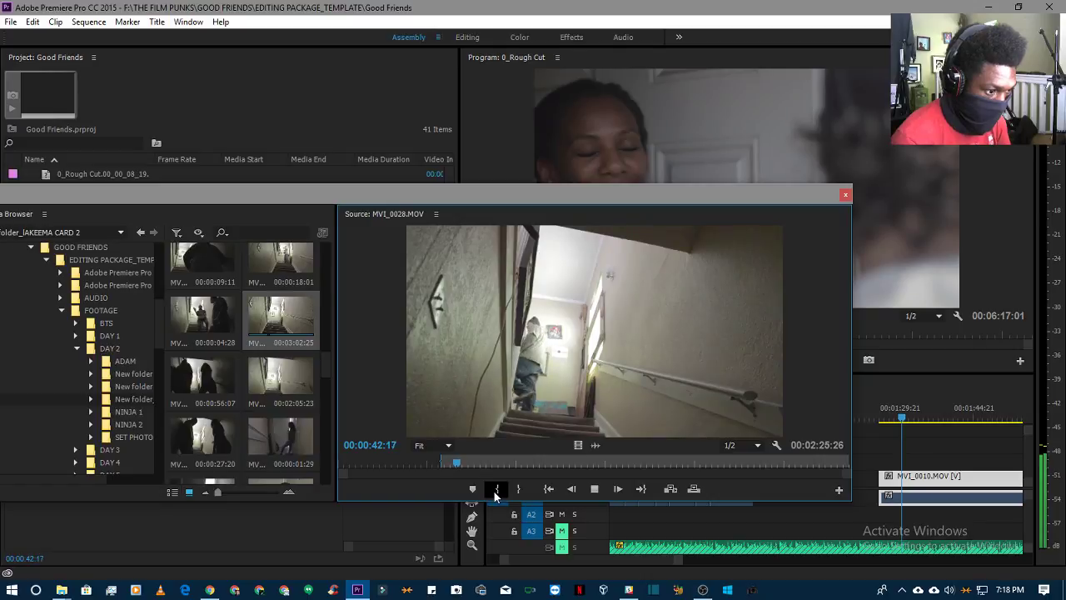
pyautogui.press('space')
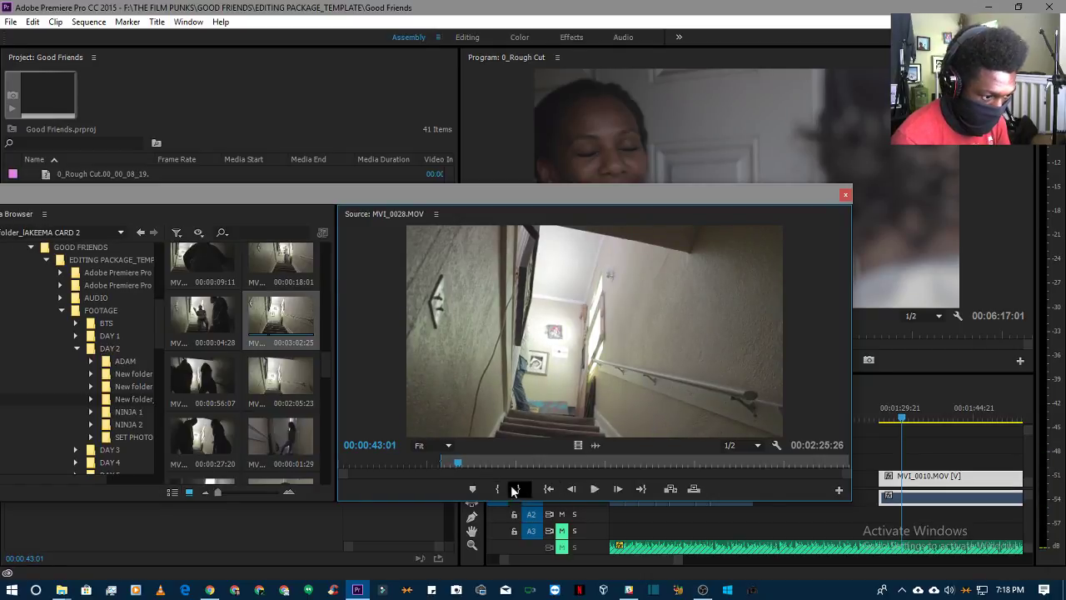
pyautogui.click(517, 489)
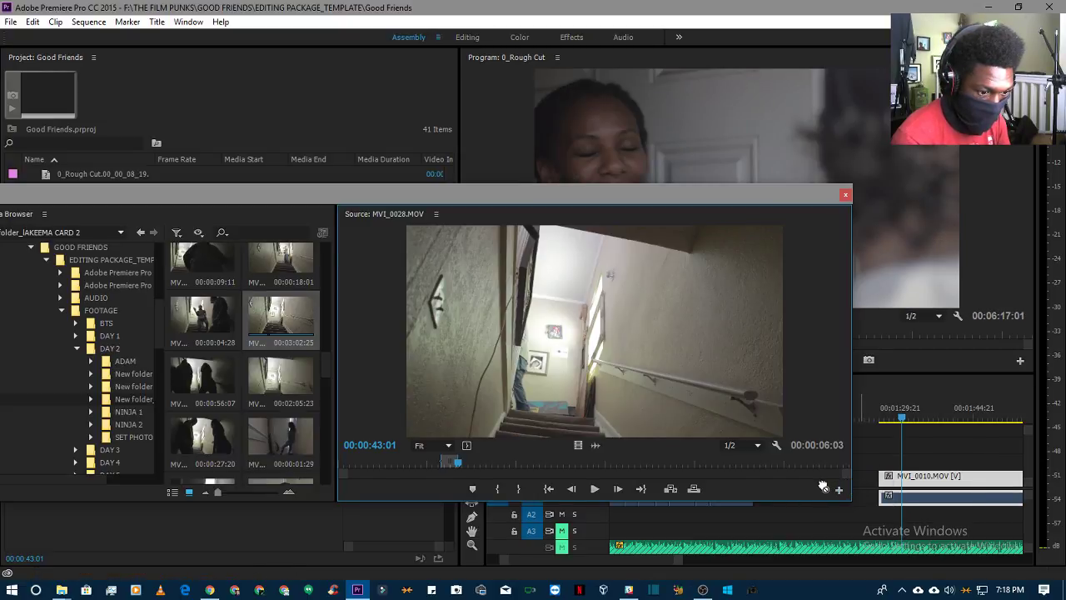
# - Drop the marked MVI_0028 shot onto V1/A1 at about 00:00:59 and play it back
pyautogui.moveTo(707, 194); pyautogui.dragTo(403, 205)
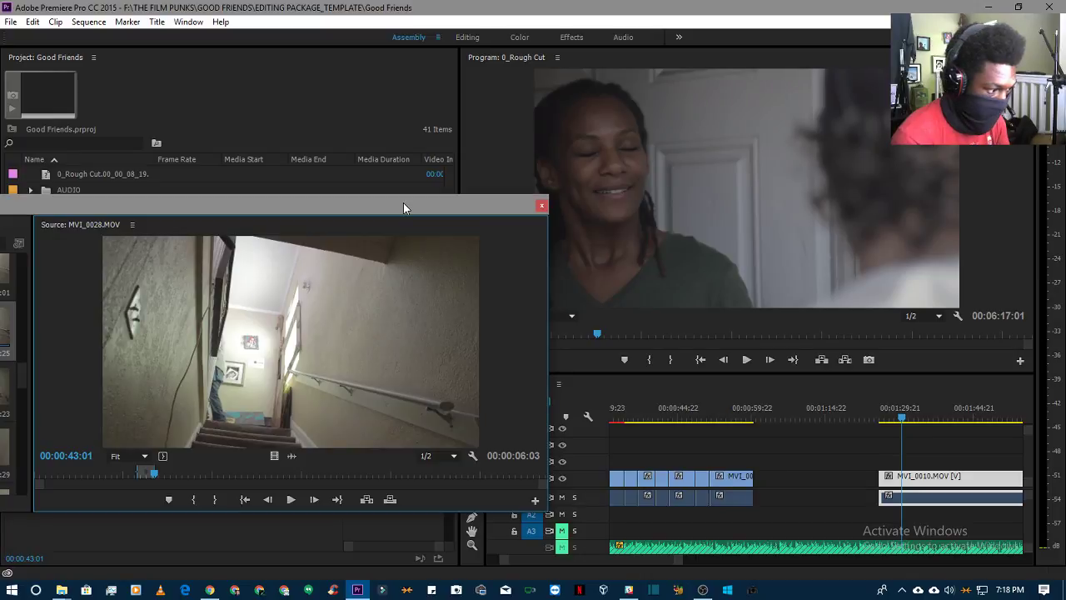
pyautogui.moveTo(290, 342); pyautogui.dragTo(738, 421)
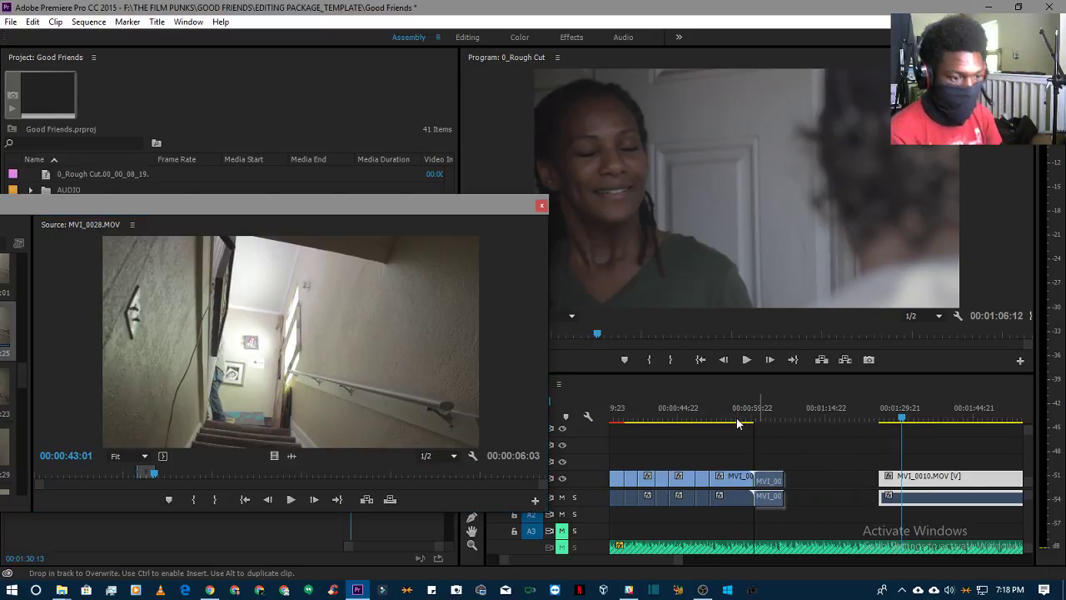
pyautogui.click(738, 421)
pyautogui.press('space')
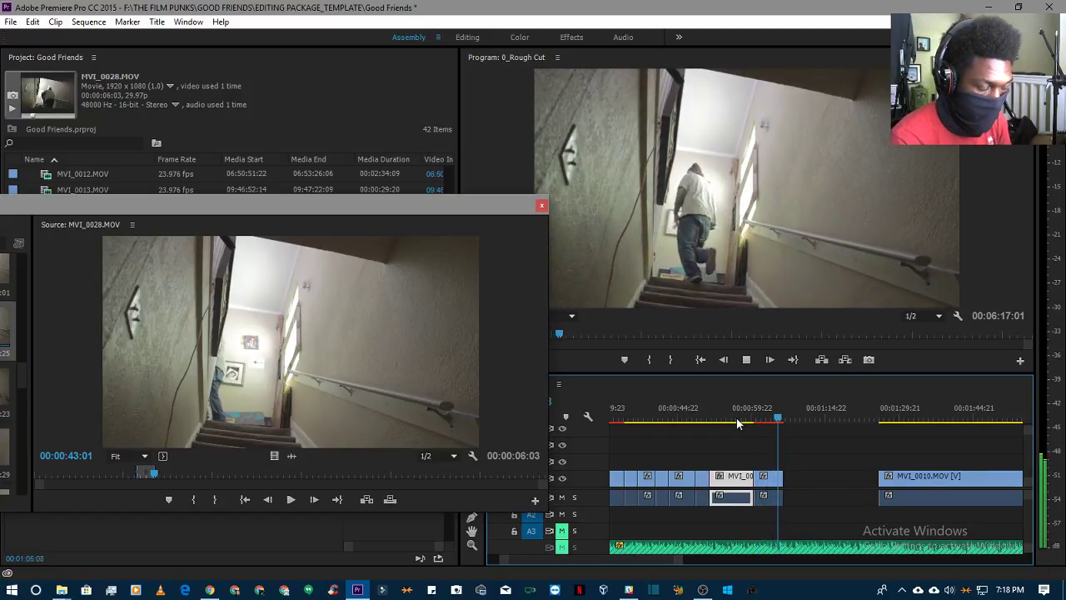
pyautogui.press('space')
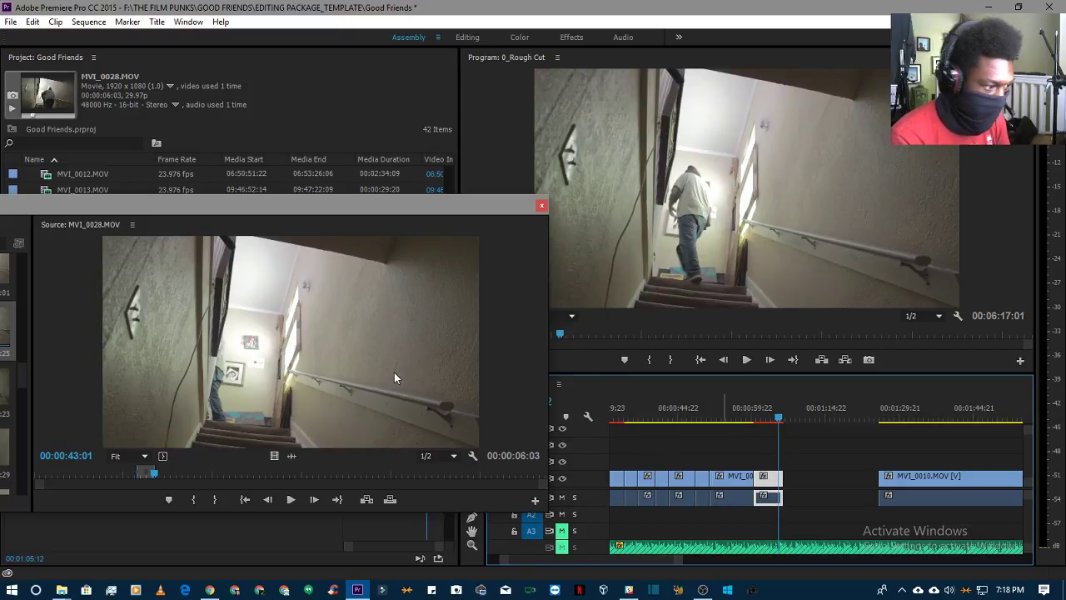
pyautogui.moveTo(235, 212); pyautogui.dragTo(592, 188)
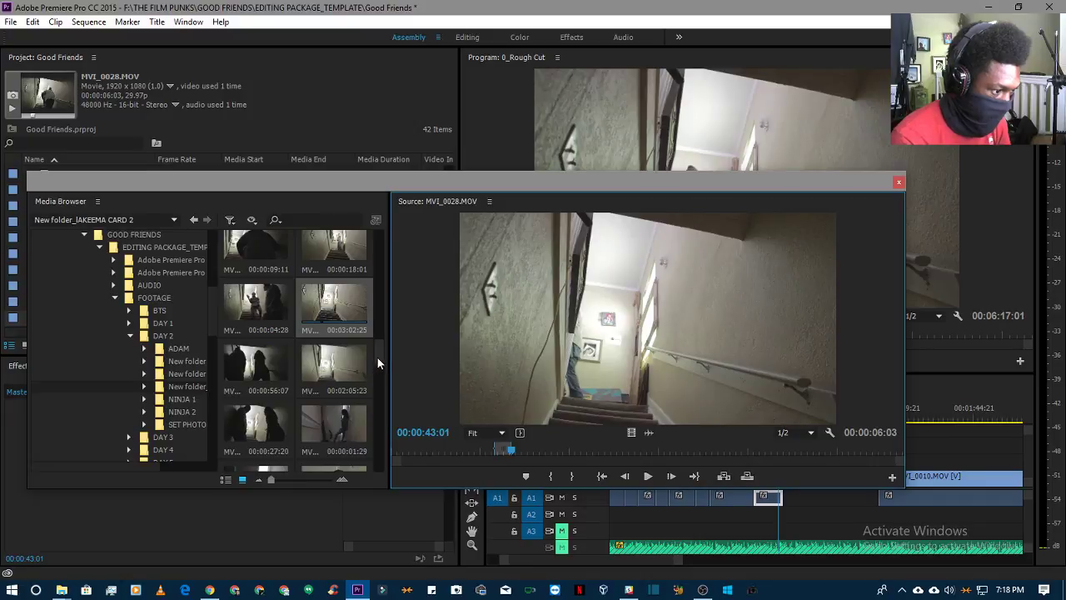
# - Open FOOTAGE > DAY 2 > ADAM, widen the browser, and load MVI_0003 (00:00:31:02) for preview
pyautogui.scroll(-5, 380, 363)
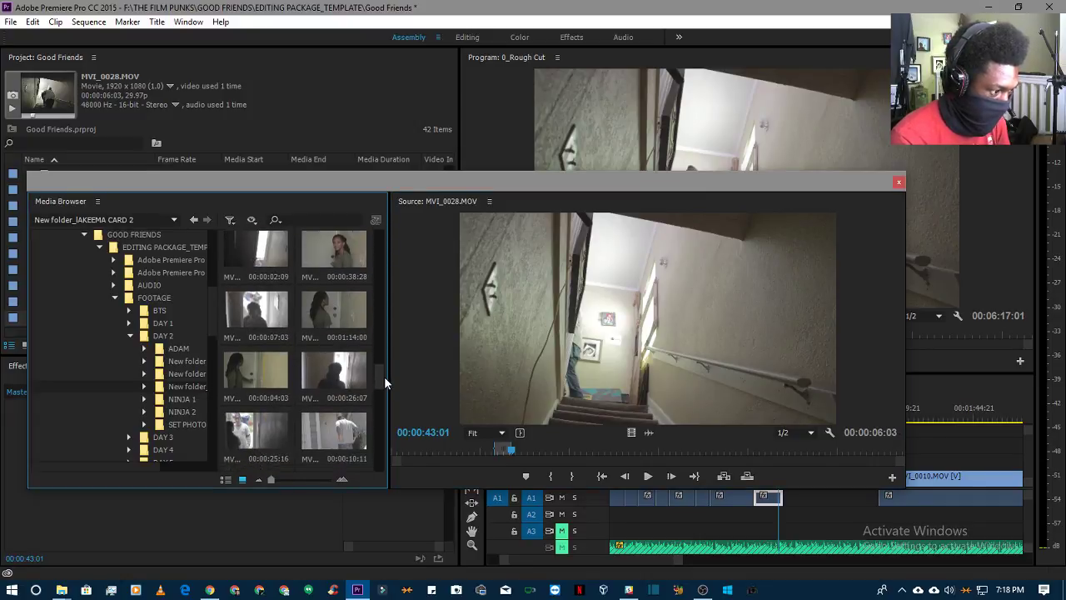
pyautogui.moveTo(384, 376); pyautogui.dragTo(383, 239)
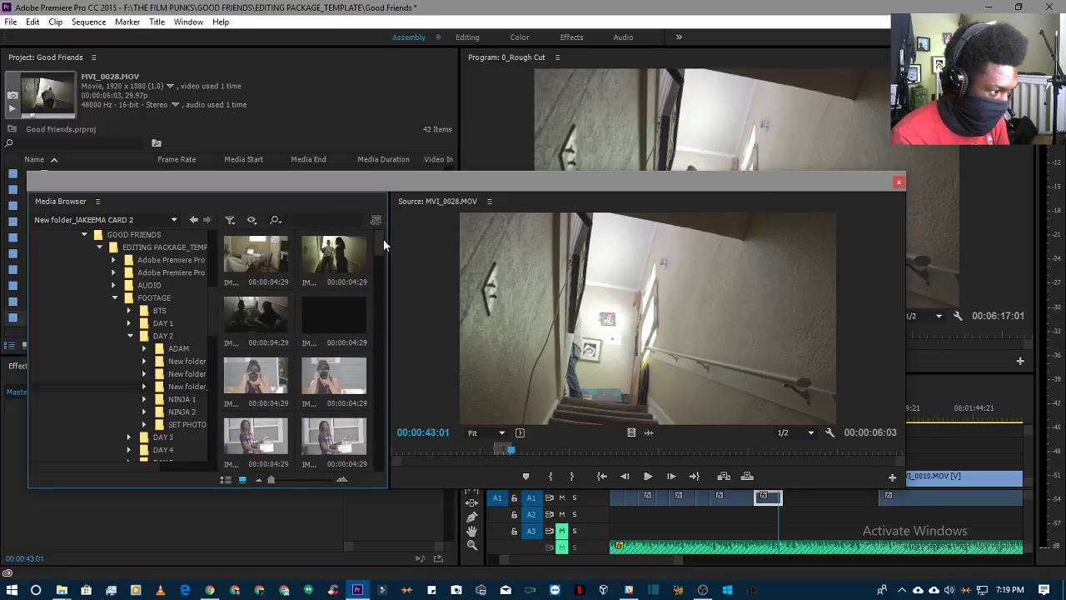
pyautogui.click(175, 349)
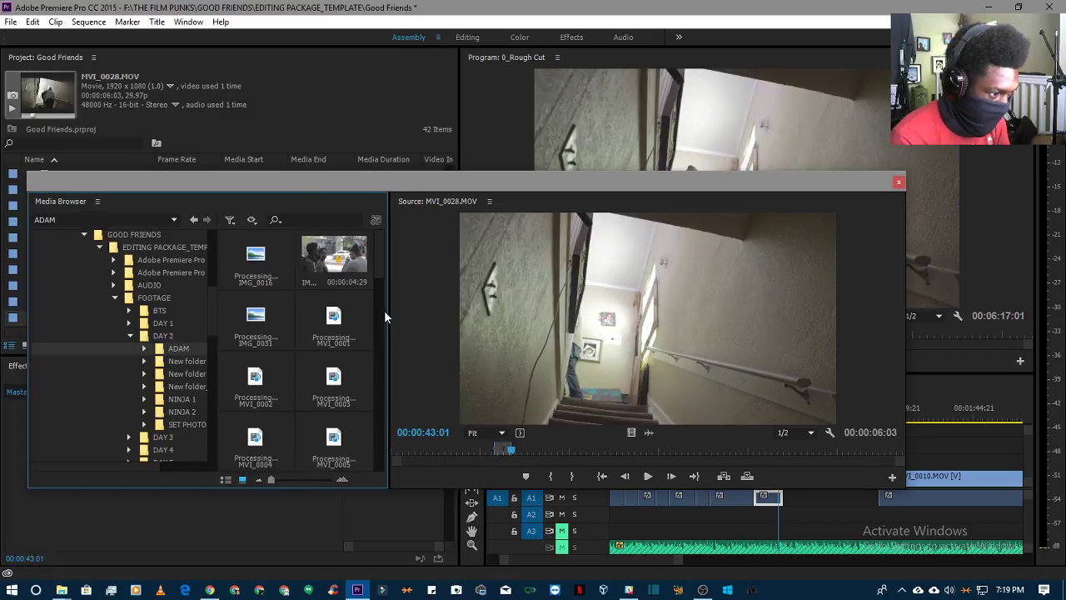
pyautogui.moveTo(389, 314); pyautogui.dragTo(397, 314)
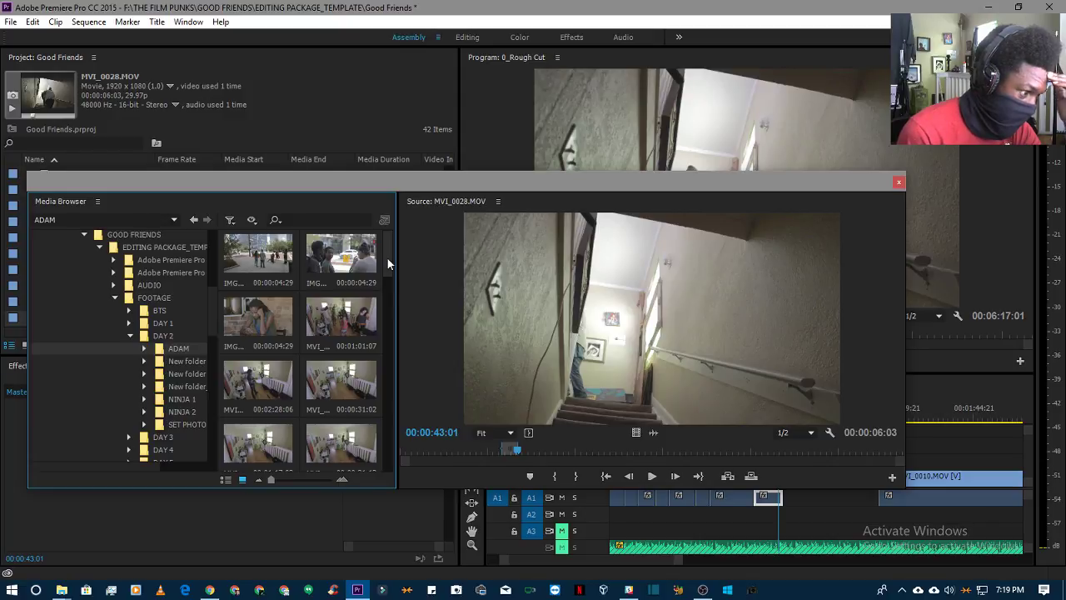
pyautogui.moveTo(388, 259); pyautogui.dragTo(385, 266)
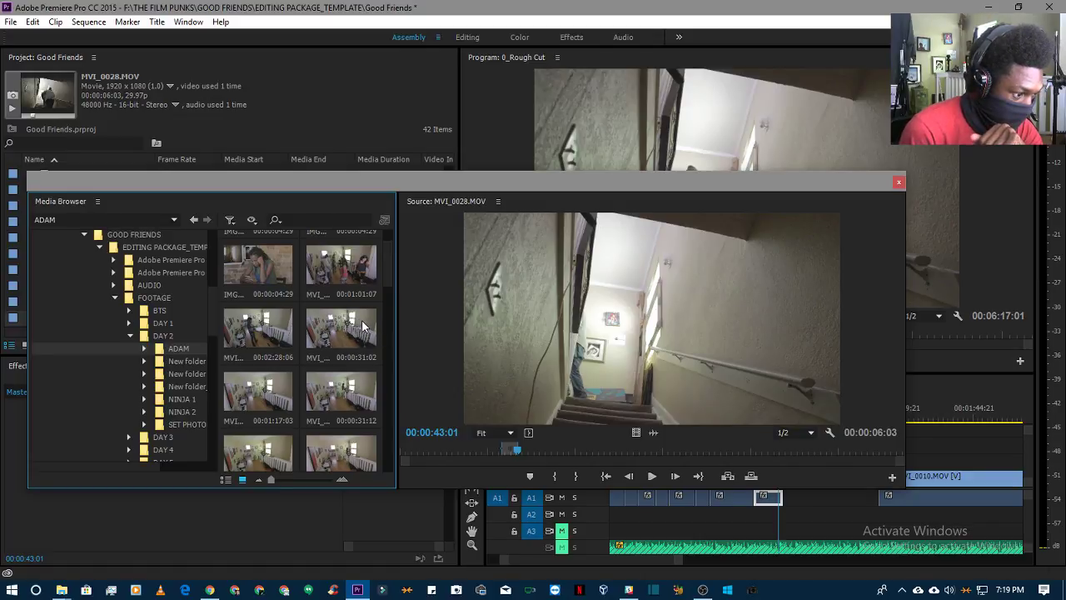
pyautogui.doubleClick(337, 343)
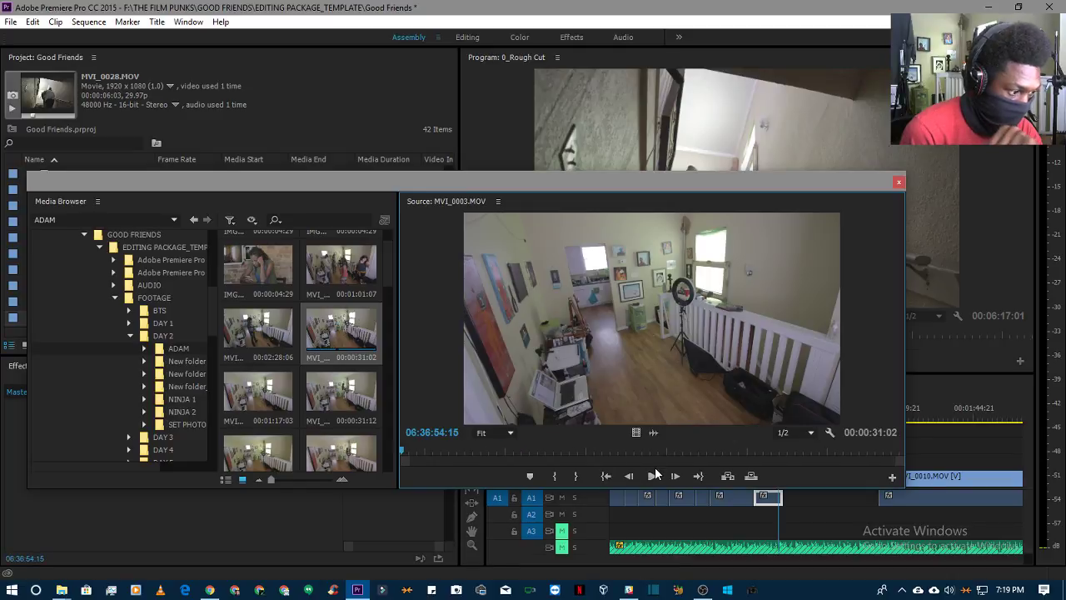
# - Preview MVI_0004 and then MVI_0005 in the Source monitor by scrubbing and playing
pyautogui.doubleClick(280, 398)
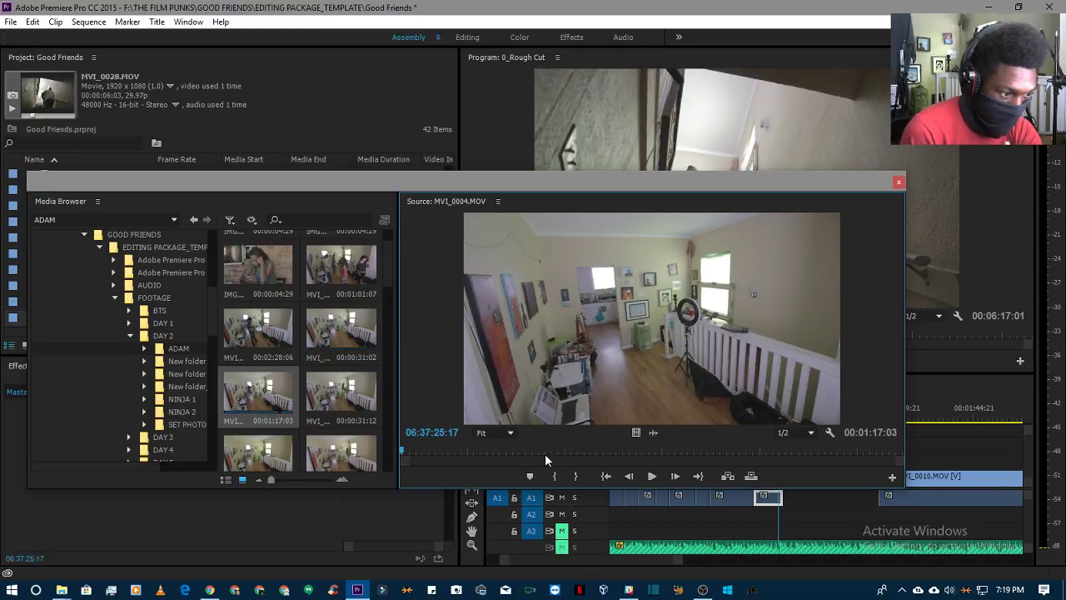
pyautogui.moveTo(545, 453); pyautogui.dragTo(894, 480)
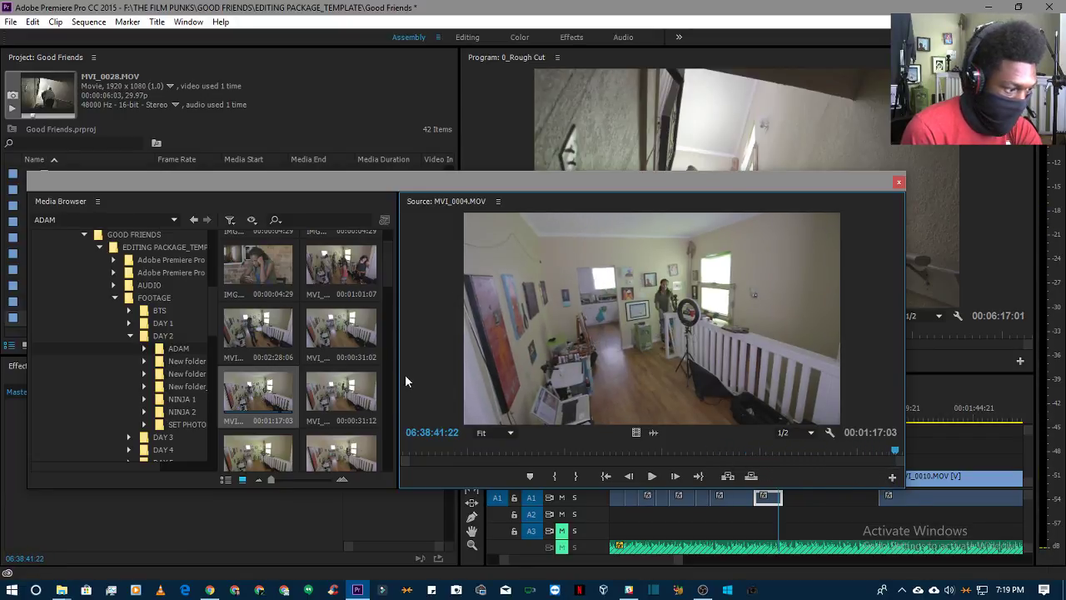
pyautogui.doubleClick(347, 383)
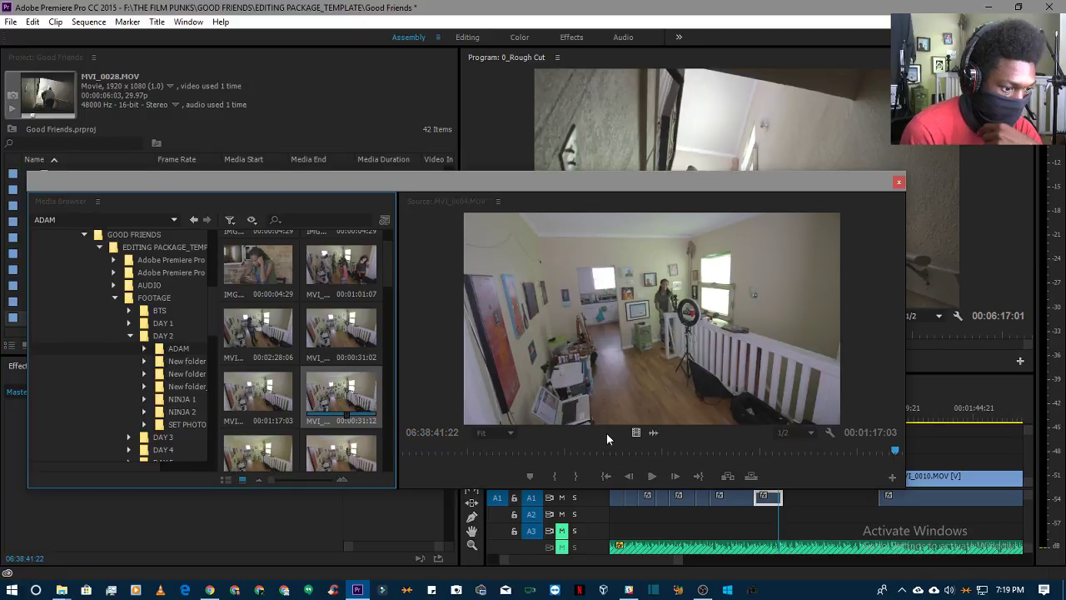
pyautogui.moveTo(602, 448); pyautogui.dragTo(765, 454)
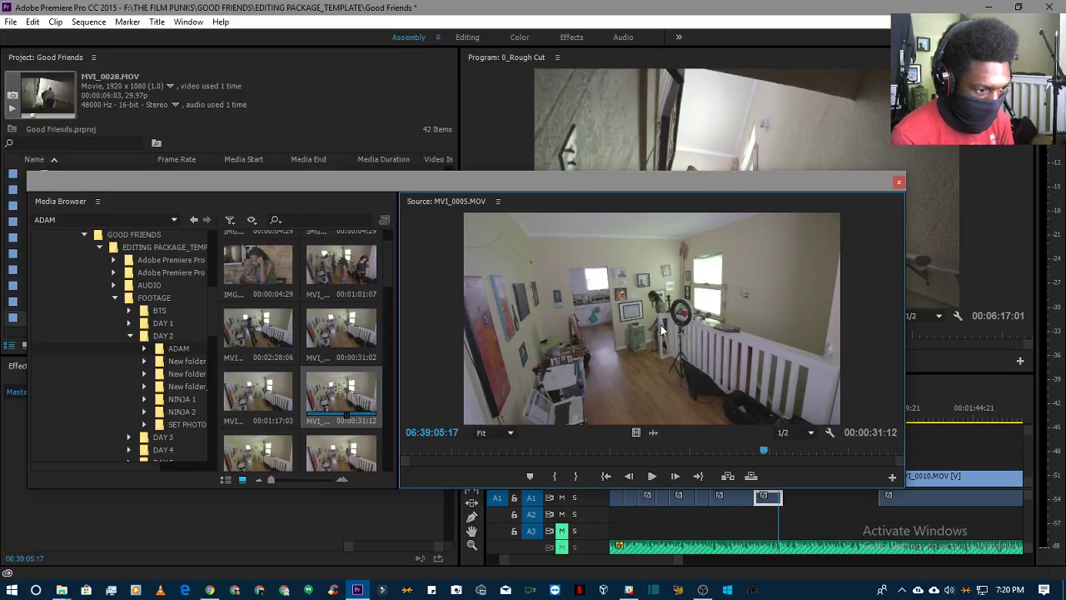
pyautogui.press('space')
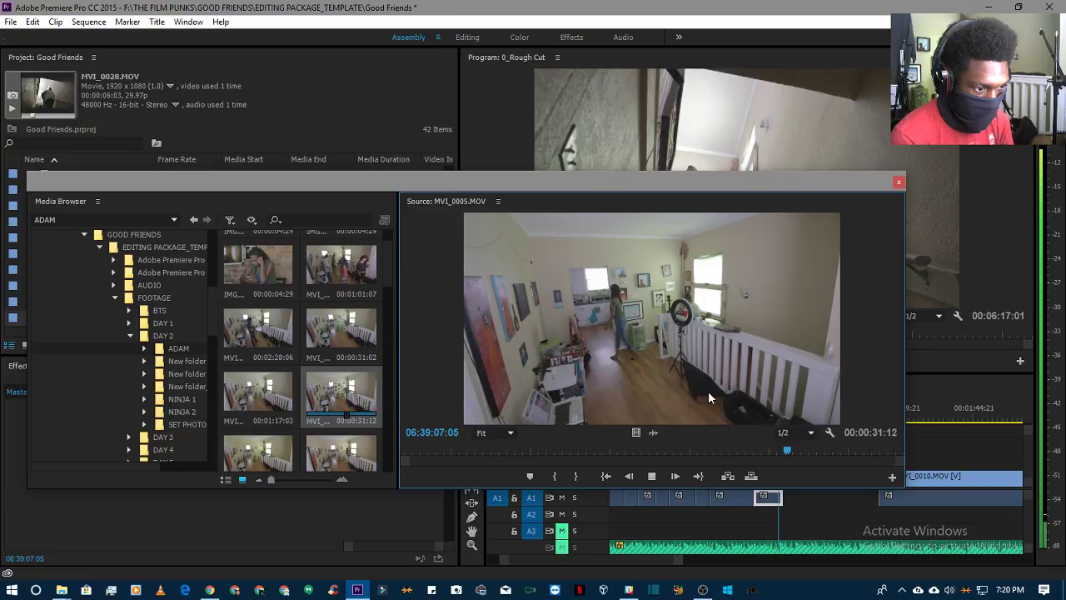
pyautogui.press('space')
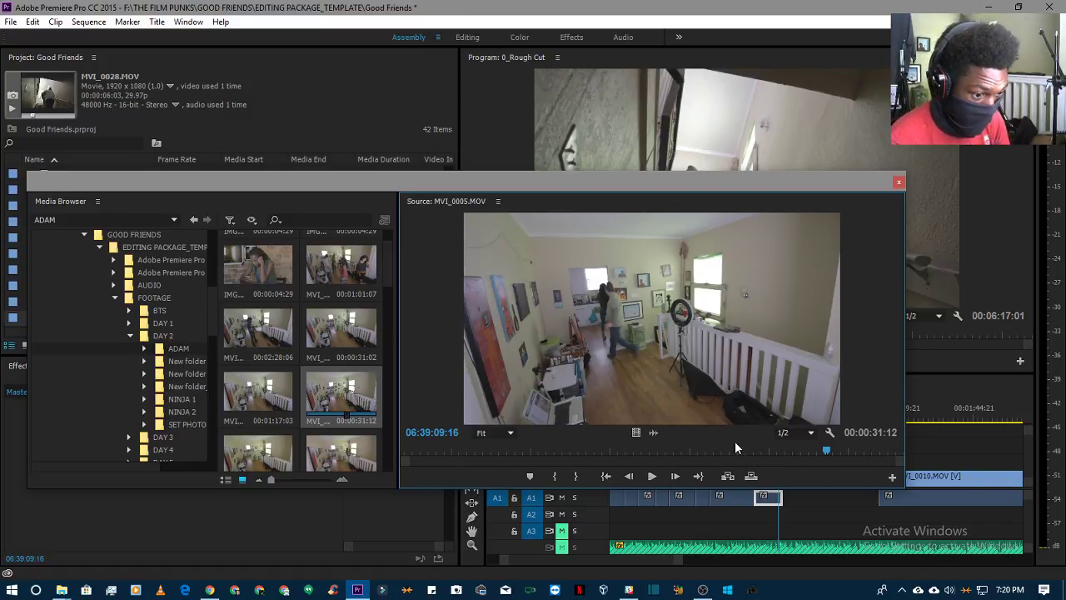
# - Mark an 00:00:08:14 In/Out section of MVI_0005 and drag it into the timeline
pyautogui.moveTo(826, 450); pyautogui.dragTo(736, 430)
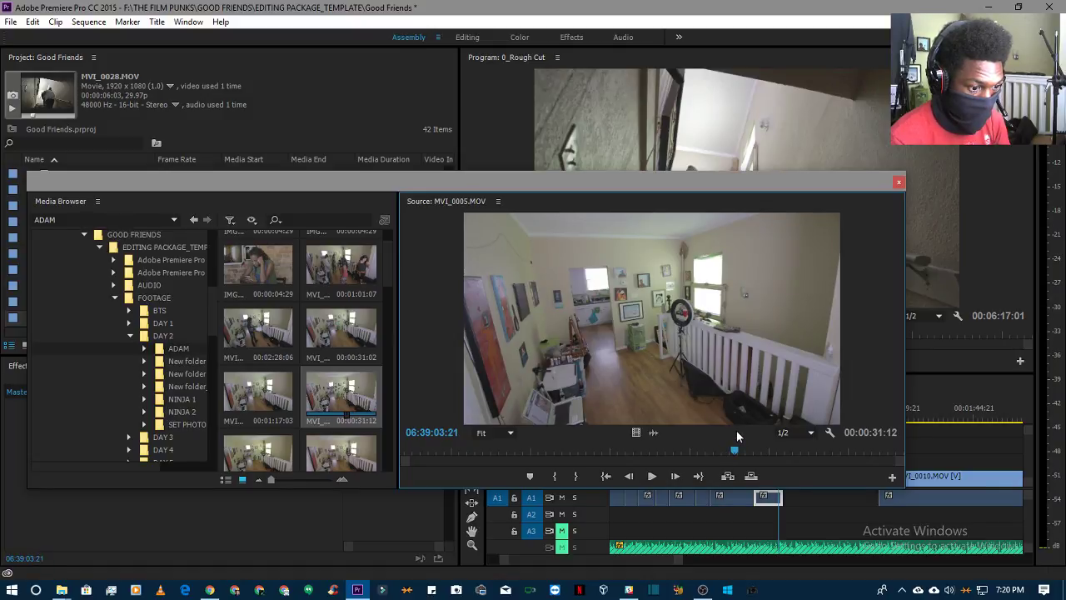
pyautogui.click(558, 475)
pyautogui.press('space')
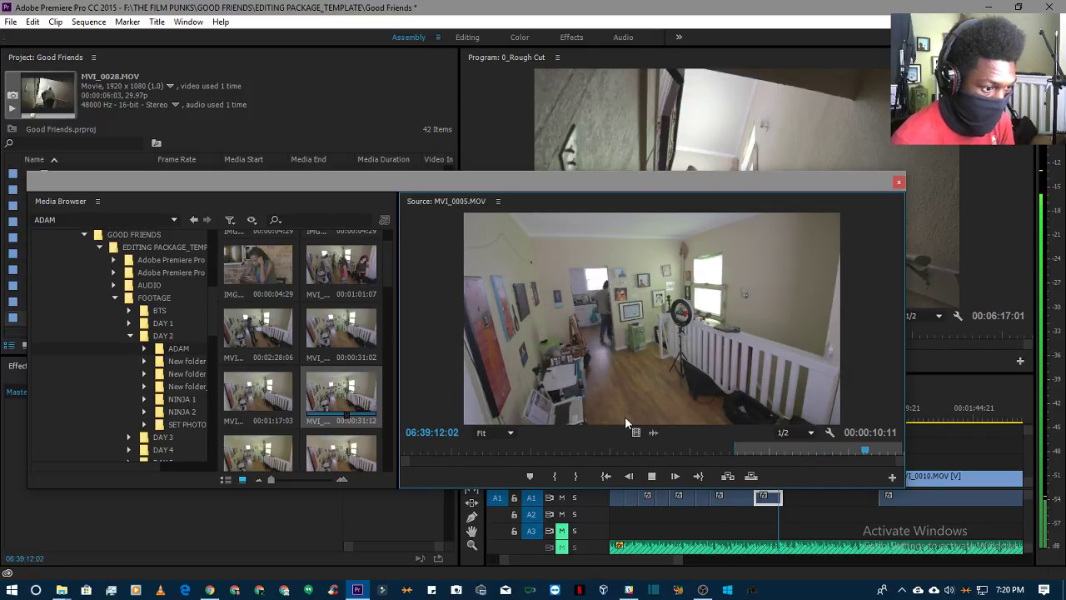
pyautogui.press('space')
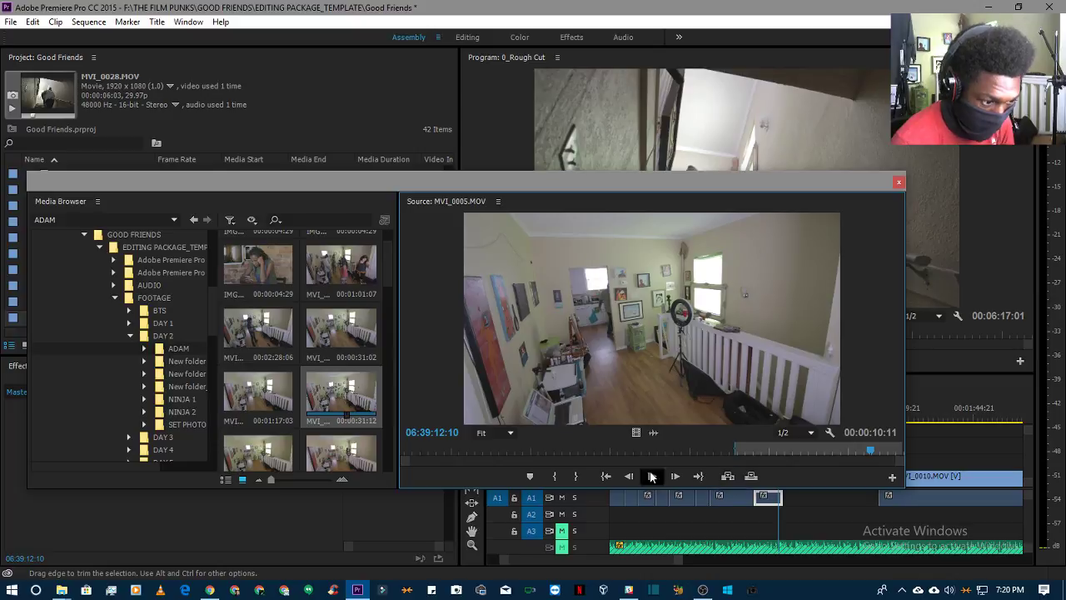
pyautogui.click(583, 473)
pyautogui.moveTo(713, 343); pyautogui.dragTo(788, 505)
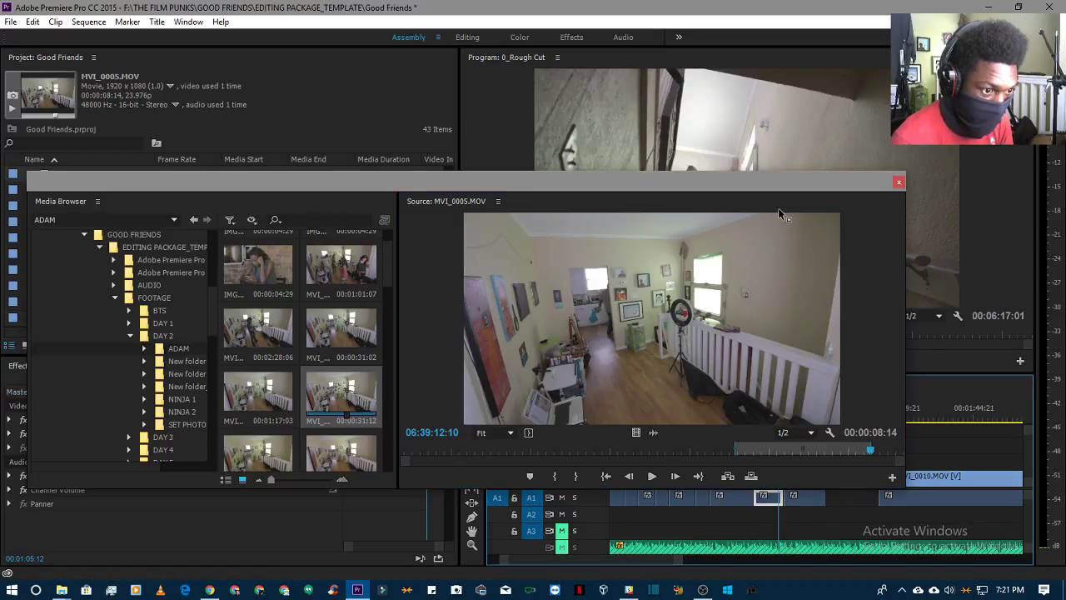
# - Play the rough cut from the stairs shot across the newly inserted room clip
pyautogui.moveTo(769, 180); pyautogui.dragTo(112, 221)
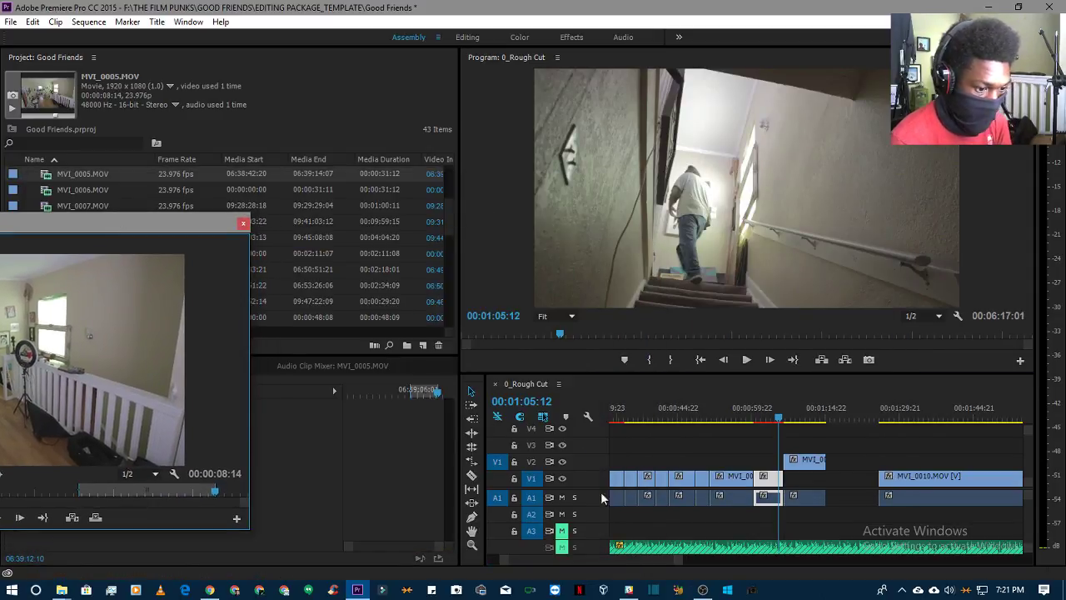
pyautogui.moveTo(765, 414)
pyautogui.mouseDown()
pyautogui.moveTo(799, 432)
pyautogui.moveTo(771, 433)
pyautogui.mouseUp()
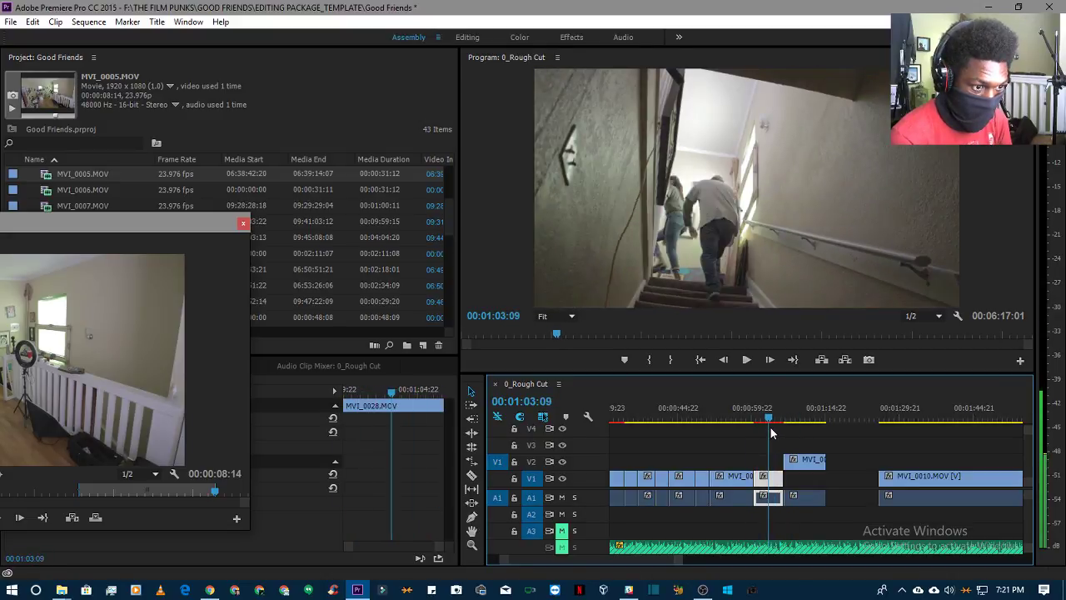
pyautogui.press('space')
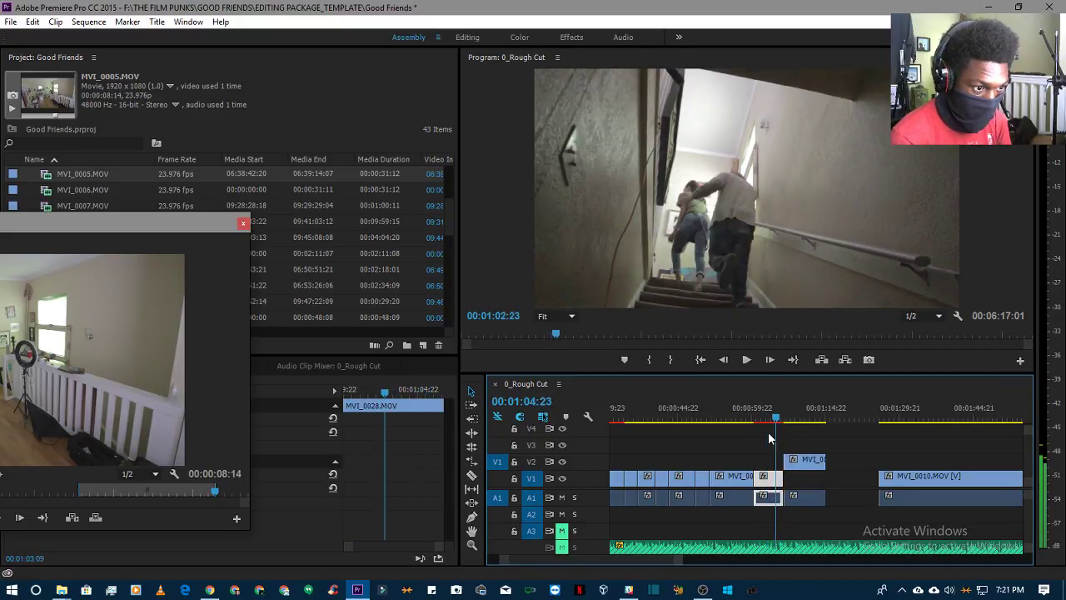
pyautogui.moveTo(768, 432); pyautogui.dragTo(788, 465)
pyautogui.click(772, 419)
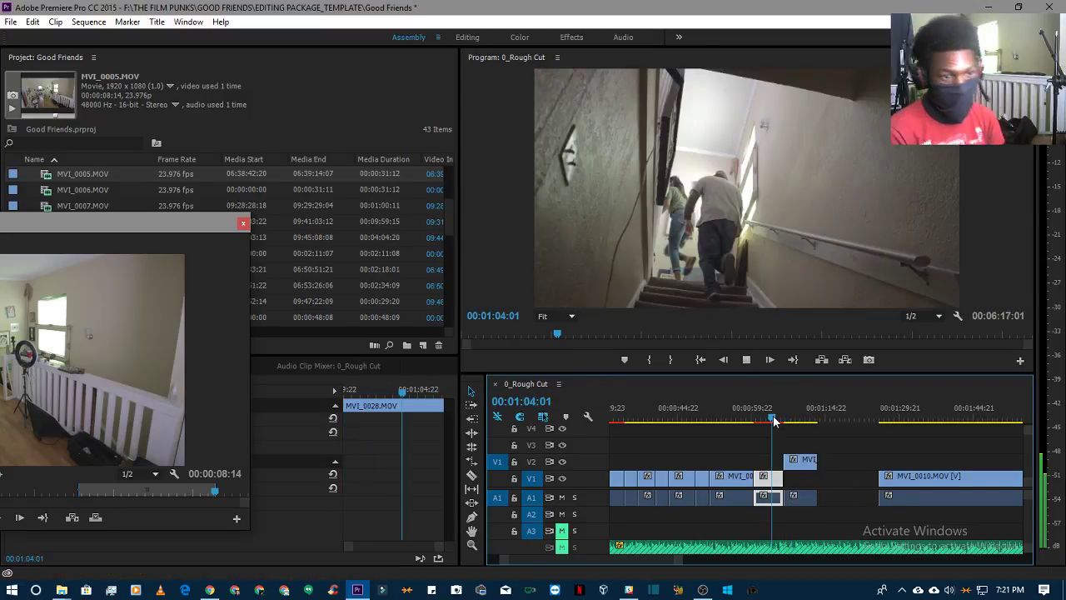
pyautogui.press('space')
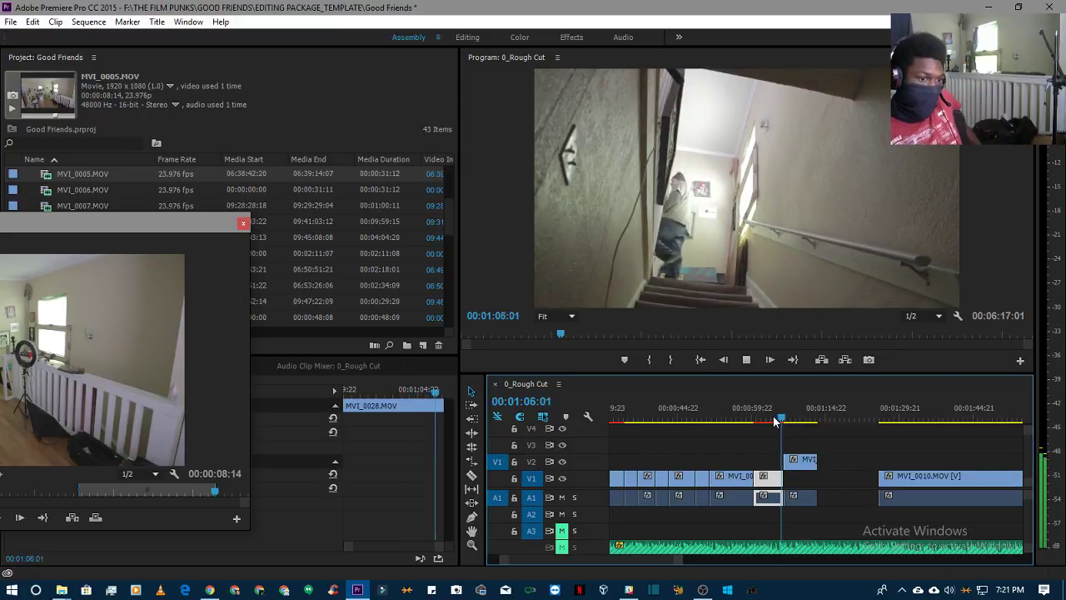
pyautogui.press('space')
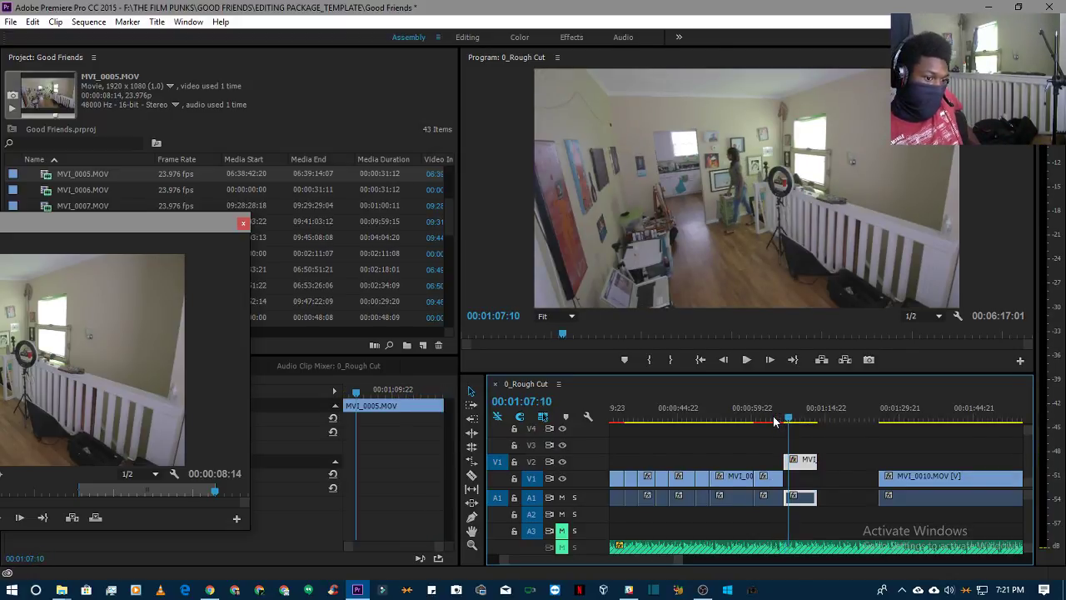
# - Move the MVI_0005 room clip down onto V1, undoing a trial trim of its start
pyautogui.moveTo(773, 420); pyautogui.dragTo(795, 427)
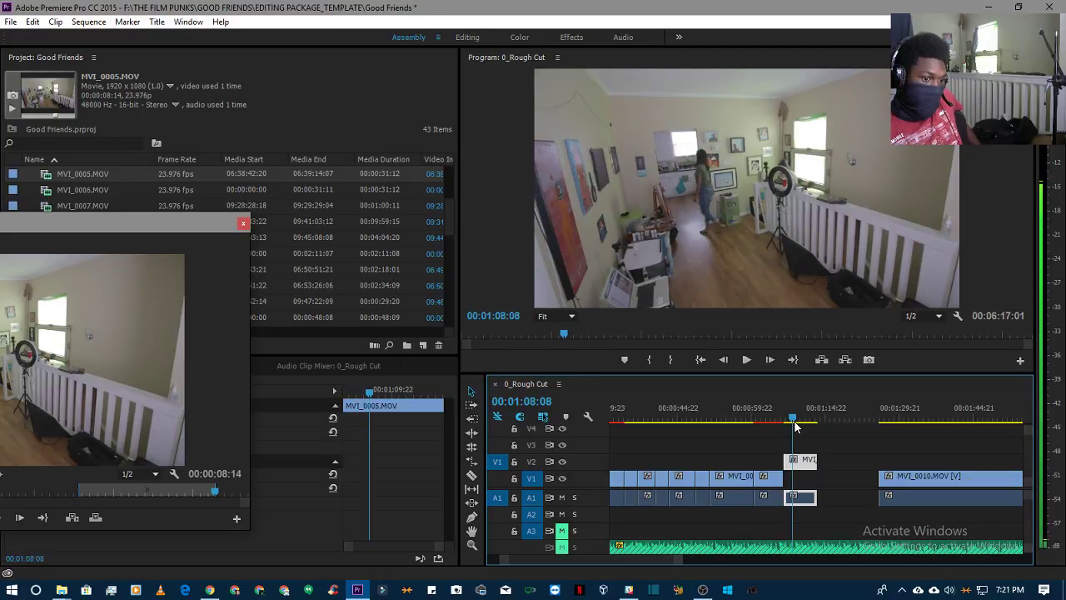
pyautogui.moveTo(787, 461); pyautogui.dragTo(802, 473)
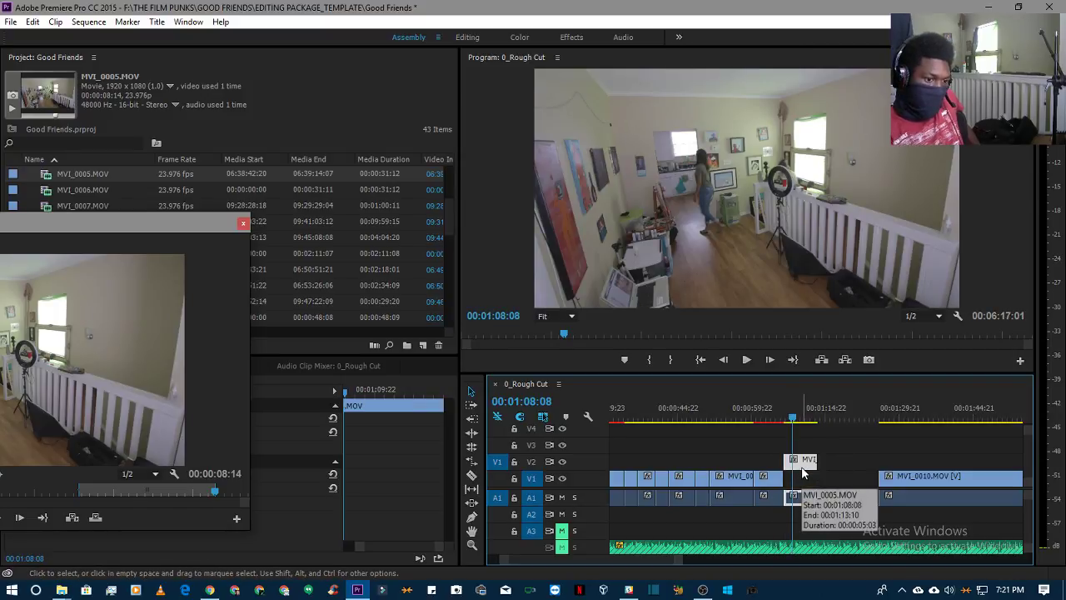
pyautogui.hotkey('ctrl', 'z')
pyautogui.moveTo(797, 496)
pyautogui.mouseDown()
pyautogui.moveTo(812, 488)
pyautogui.moveTo(787, 476)
pyautogui.moveTo(796, 485)
pyautogui.mouseUp()
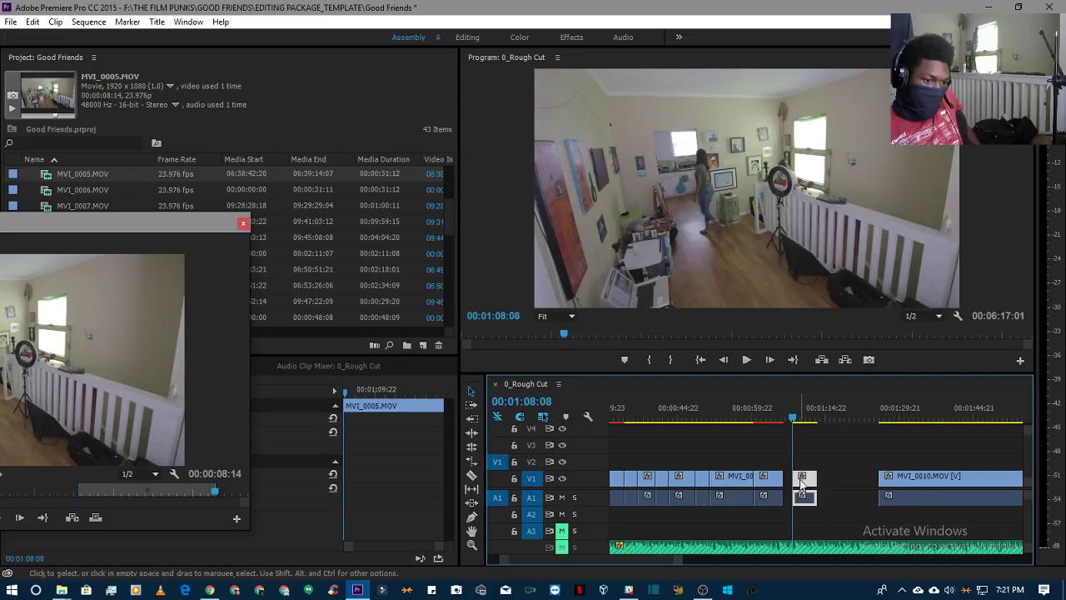
# - Replay from 1:04 past the room clip up to the MVI_0010 clip at 1:27
pyautogui.click(768, 495)
pyautogui.click(777, 413)
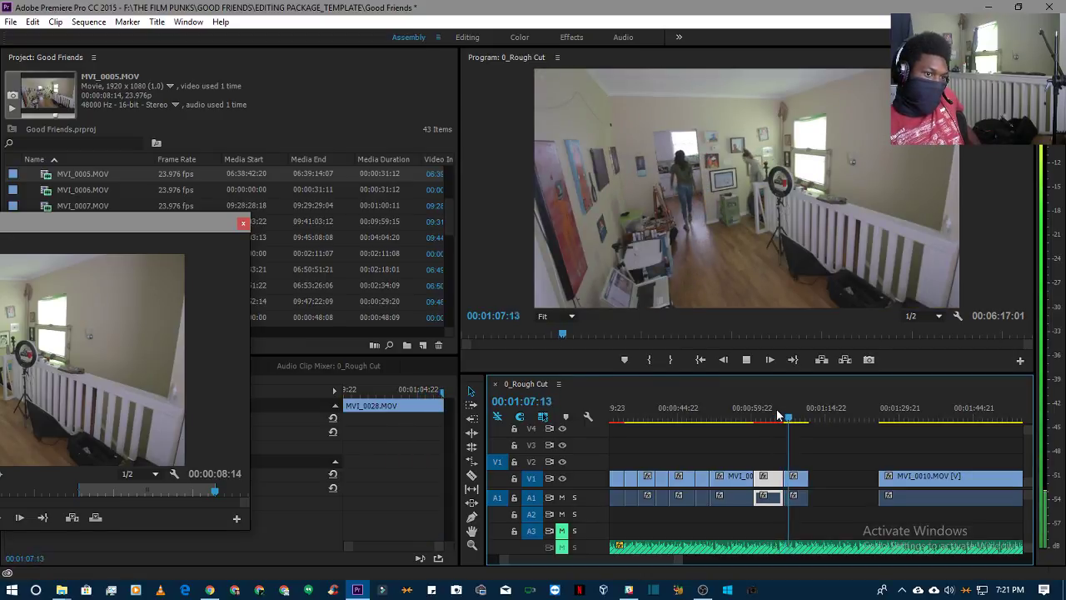
pyautogui.press('space')
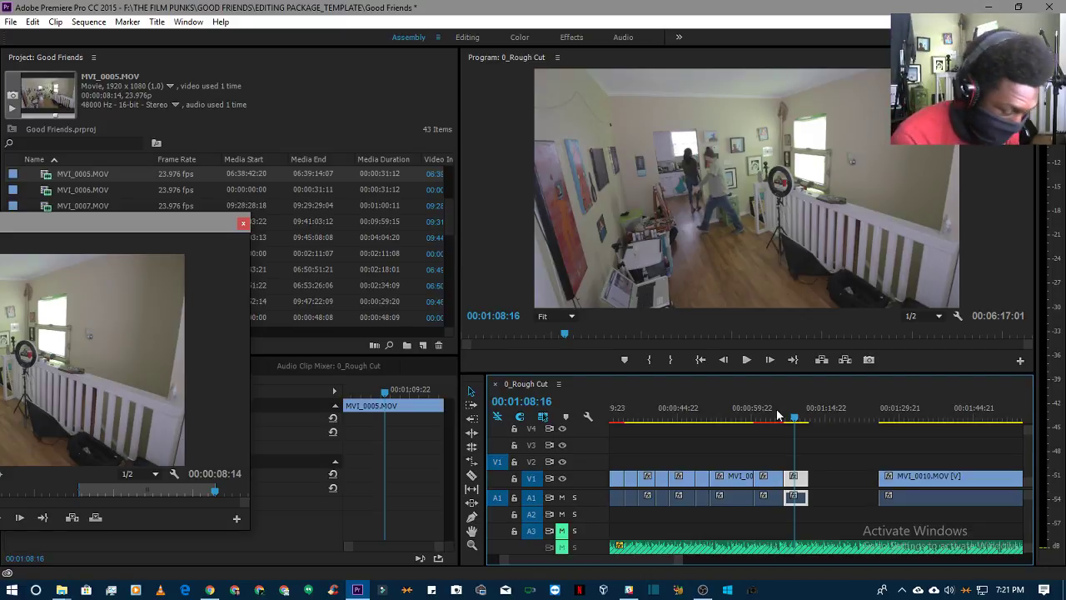
pyautogui.press('space')
pyautogui.press('space')
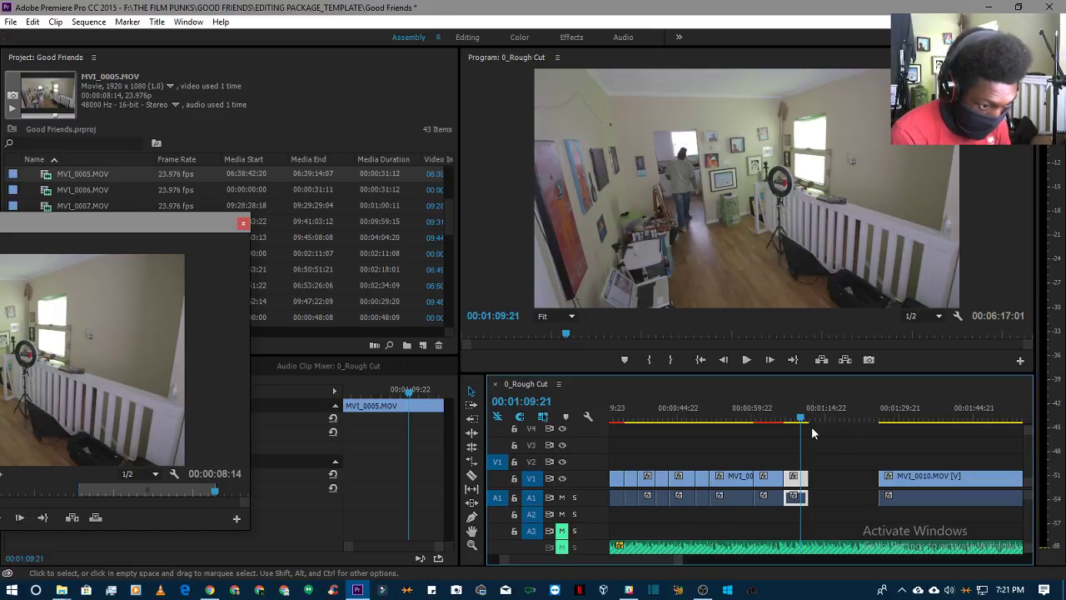
pyautogui.moveTo(781, 418); pyautogui.dragTo(889, 426)
pyautogui.moveTo(588, 559)
pyautogui.mouseDown()
pyautogui.moveTo(623, 563)
pyautogui.moveTo(585, 563)
pyautogui.moveTo(600, 564)
pyautogui.mouseUp()
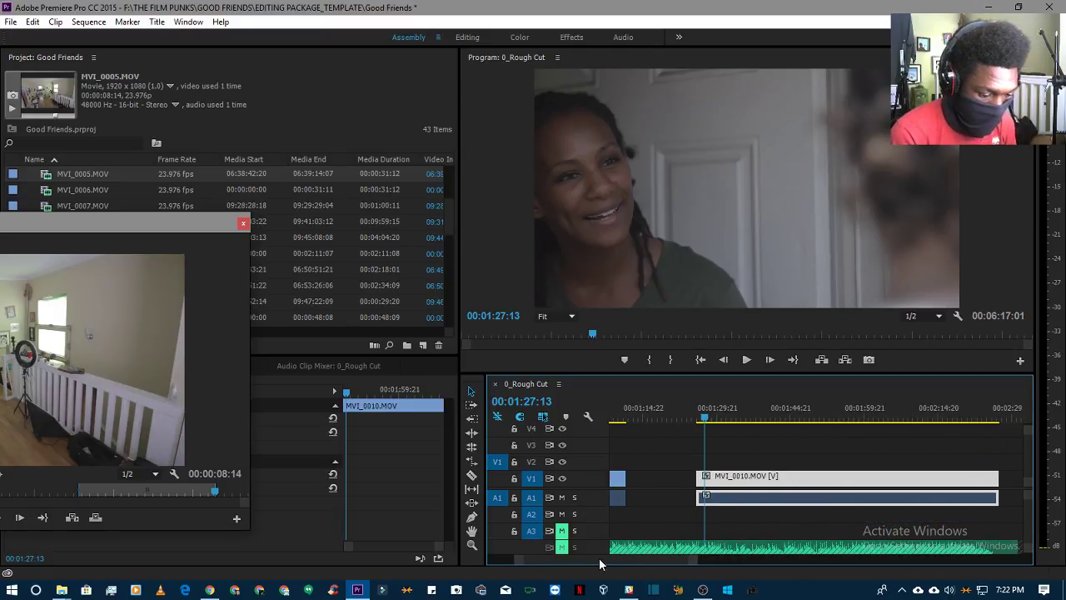
# - Delete MVI_0010 from the Rough Cut timeline, save with Ctrl+S, and reposition the floating Media Browser
pyautogui.press('Delete')
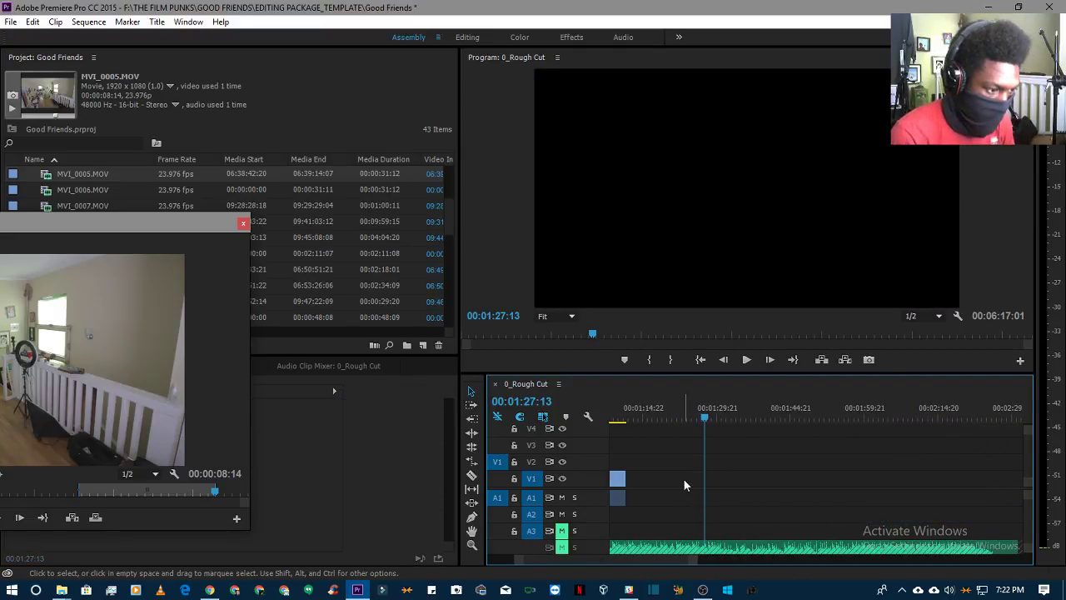
pyautogui.hotkey('ctrl', 's')
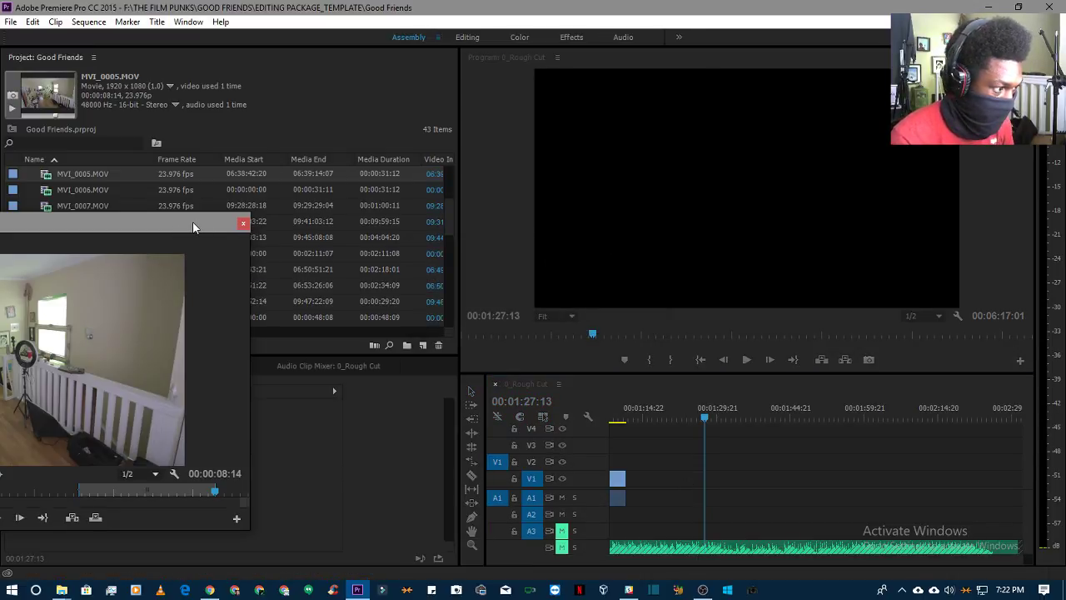
pyautogui.moveTo(193, 223); pyautogui.dragTo(577, 192)
pyautogui.moveTo(826, 206); pyautogui.dragTo(870, 218)
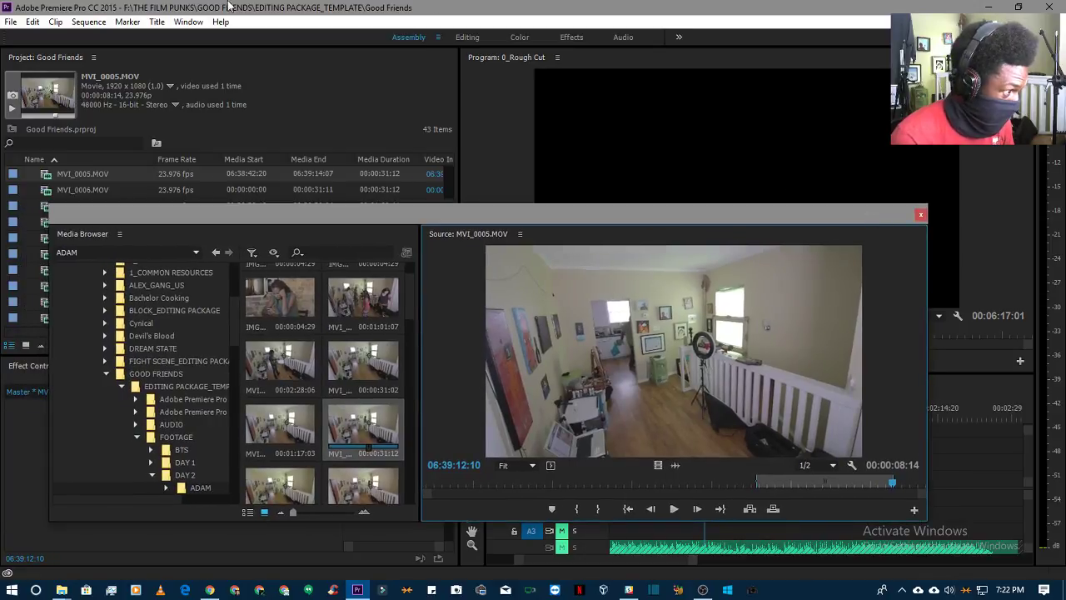
pyautogui.click(11, 22)
pyautogui.press('Escape')
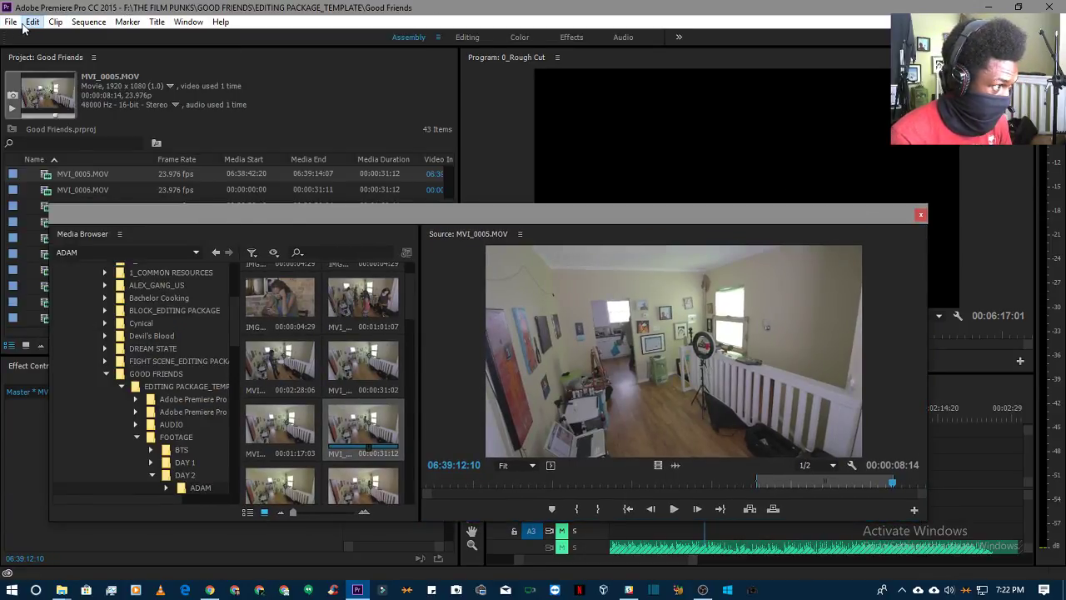
# - In Preferences > Auto Save, enable automatic saving every 5 minutes with 1 version, then close
pyautogui.click(30, 25)
pyautogui.click(27, 26)
pyautogui.click(26, 27)
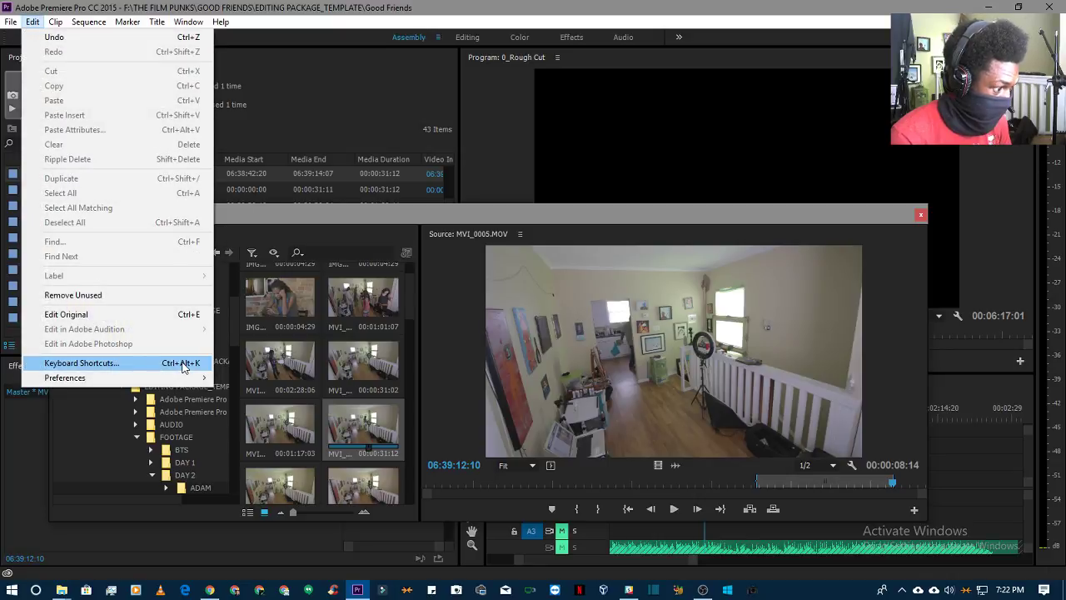
pyautogui.moveTo(178, 376)
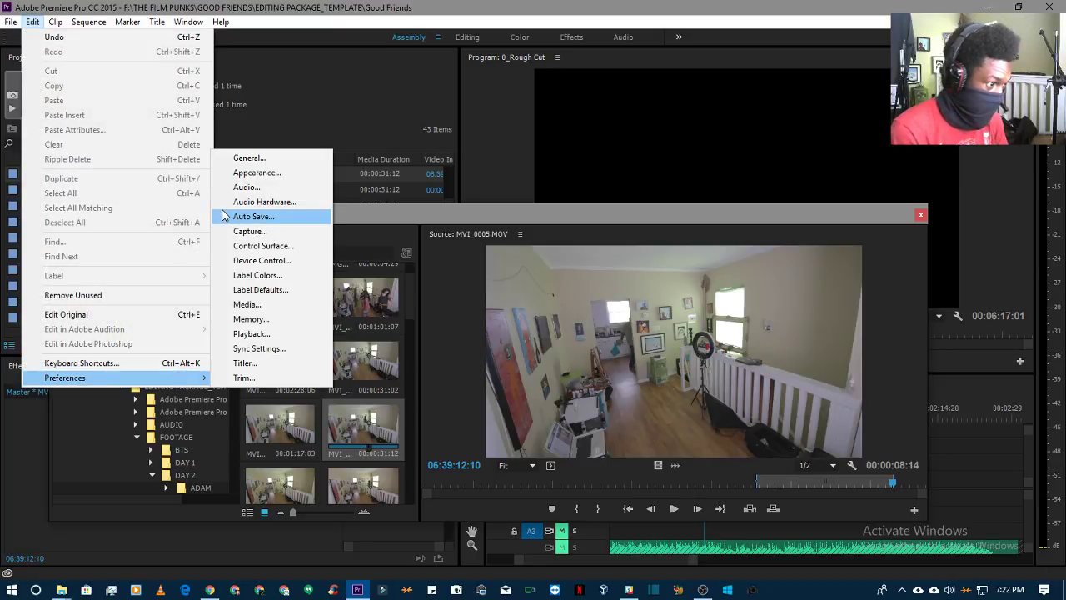
pyautogui.click(263, 219)
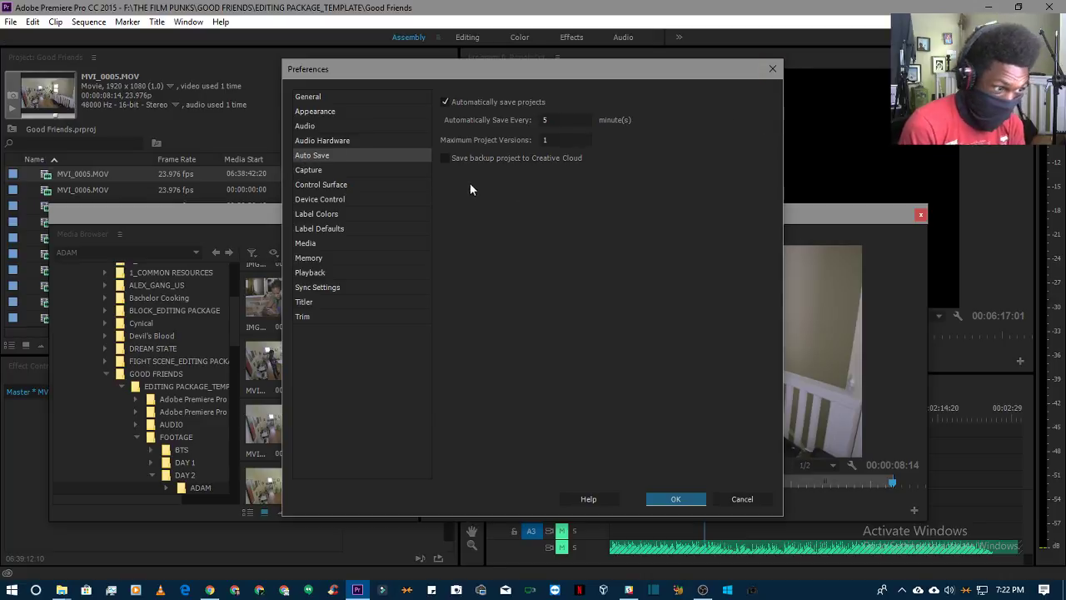
pyautogui.click(774, 70)
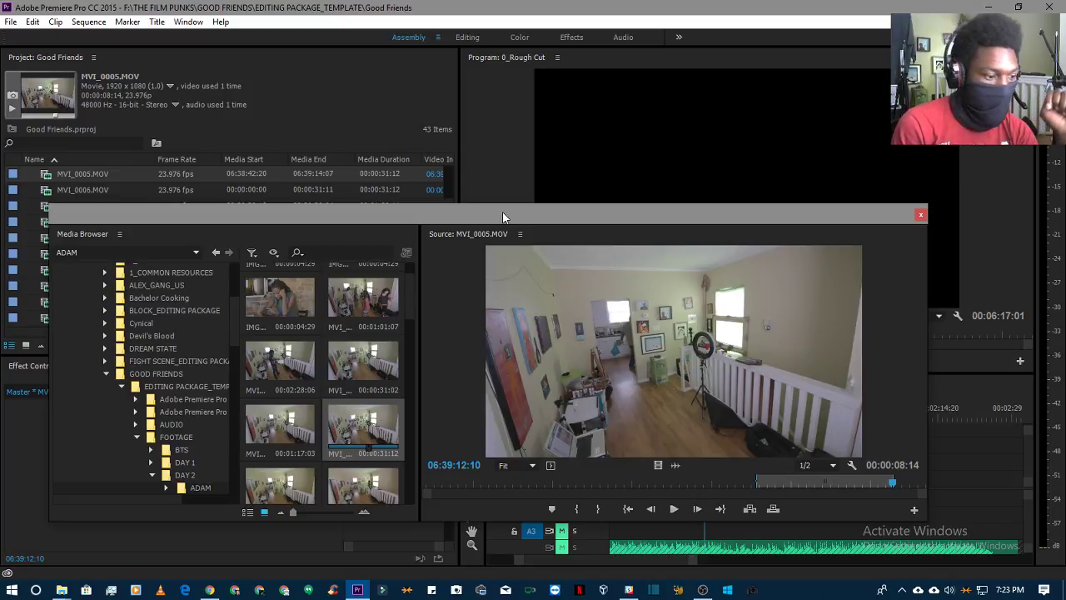
# - Nudge the floating Media Browser and Source window slightly upward
pyautogui.moveTo(502, 214)
pyautogui.mouseDown()
pyautogui.moveTo(639, 247)
pyautogui.moveTo(485, 461)
pyautogui.moveTo(306, 162)
pyautogui.moveTo(557, 277)
pyautogui.moveTo(515, 267)
pyautogui.moveTo(504, 202)
pyautogui.mouseUp()
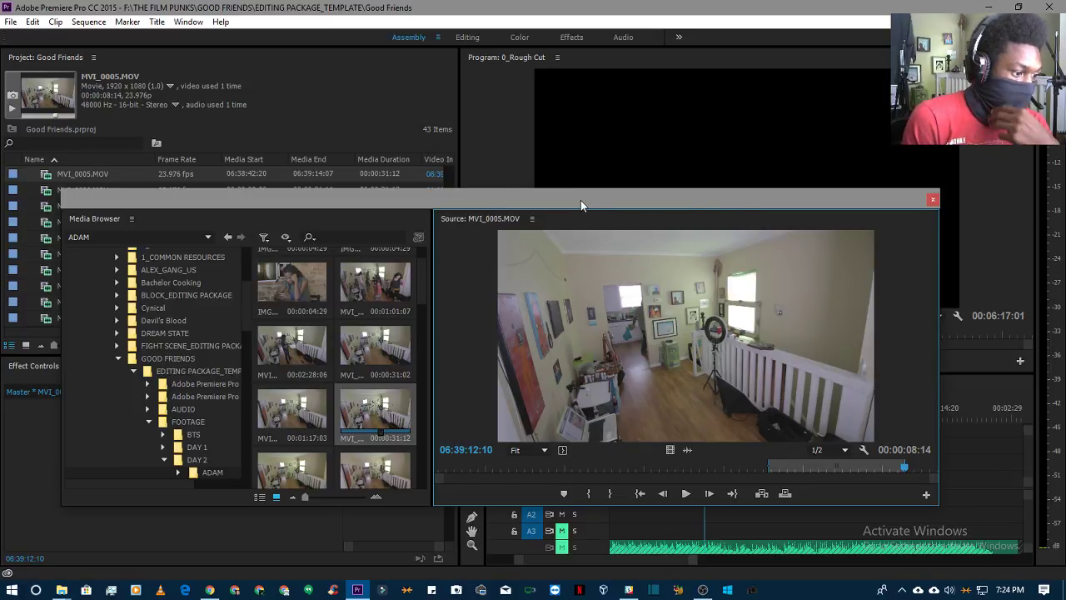
# - Slide the floating Media Browser/Source window slightly right and fine-tune its placement
pyautogui.moveTo(581, 200); pyautogui.dragTo(608, 196)
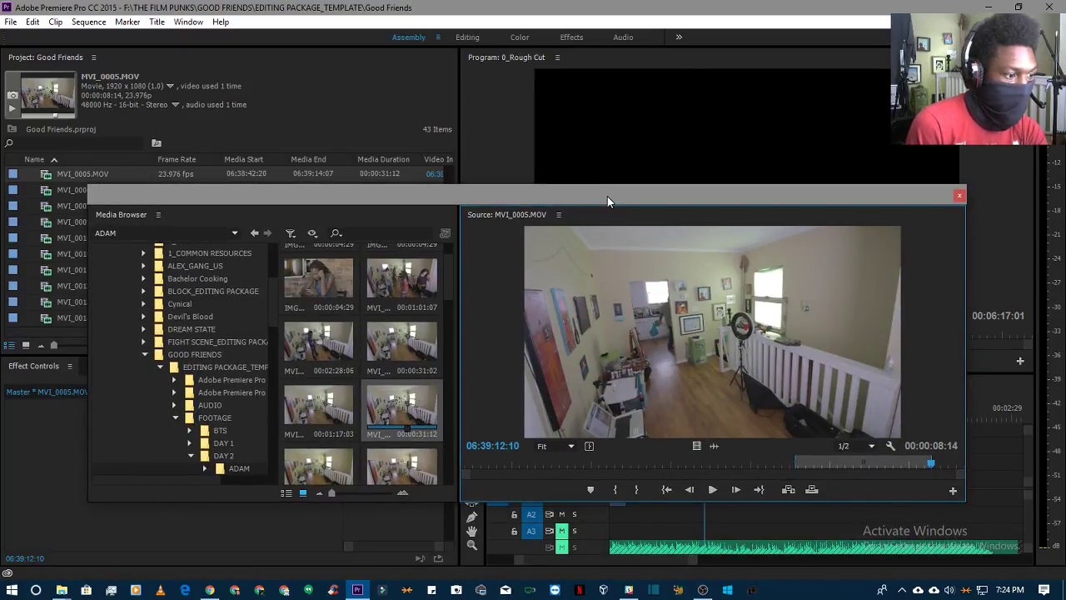
pyautogui.moveTo(607, 196); pyautogui.dragTo(608, 197)
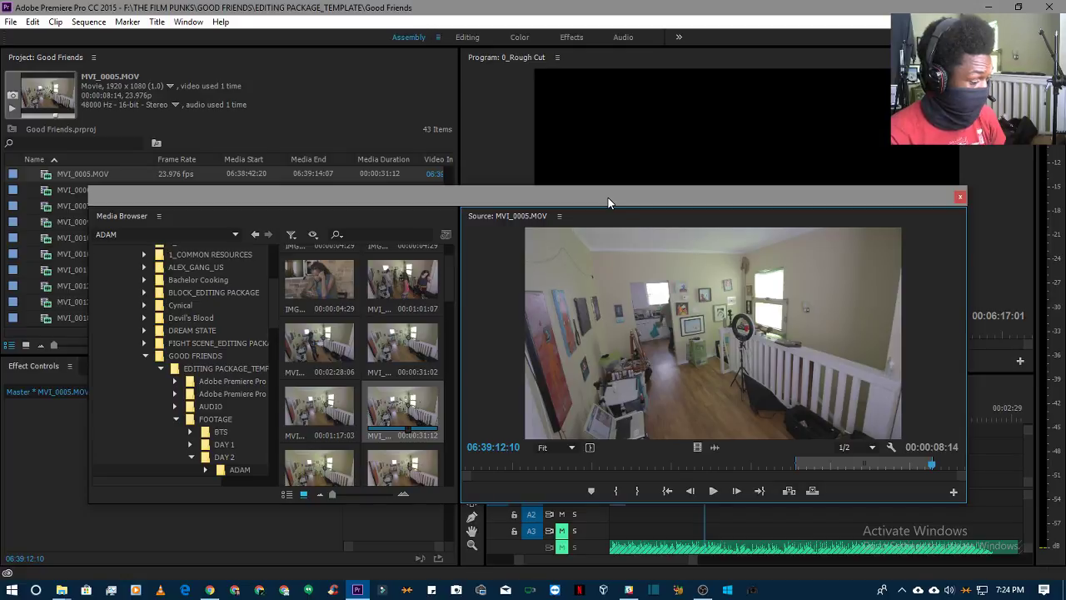
pyautogui.moveTo(608, 198); pyautogui.dragTo(608, 196)
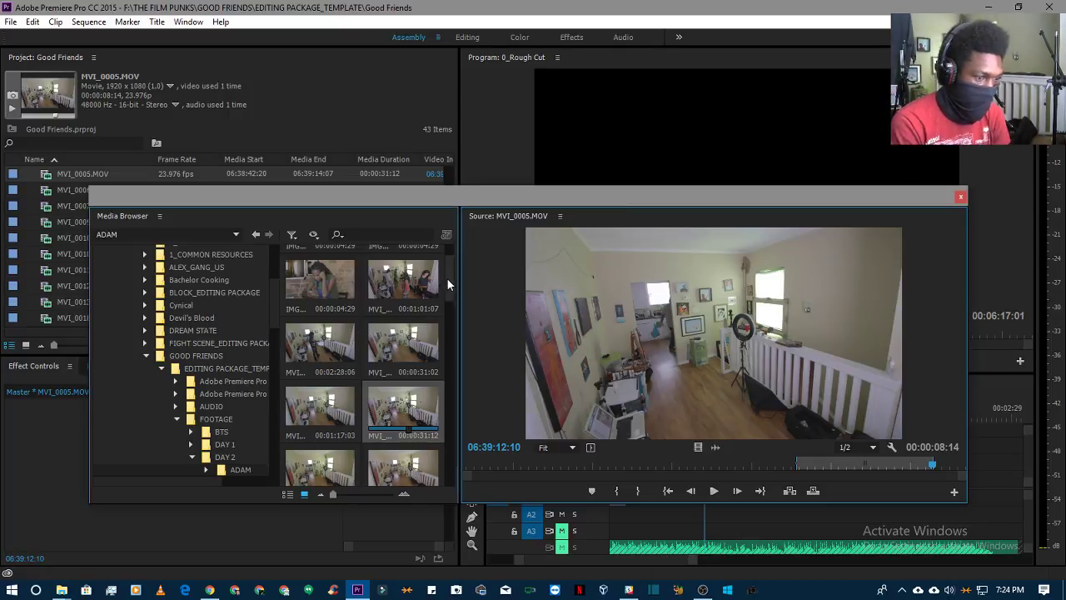
pyautogui.scroll(-2, 447, 277)
pyautogui.moveTo(1014, 597)
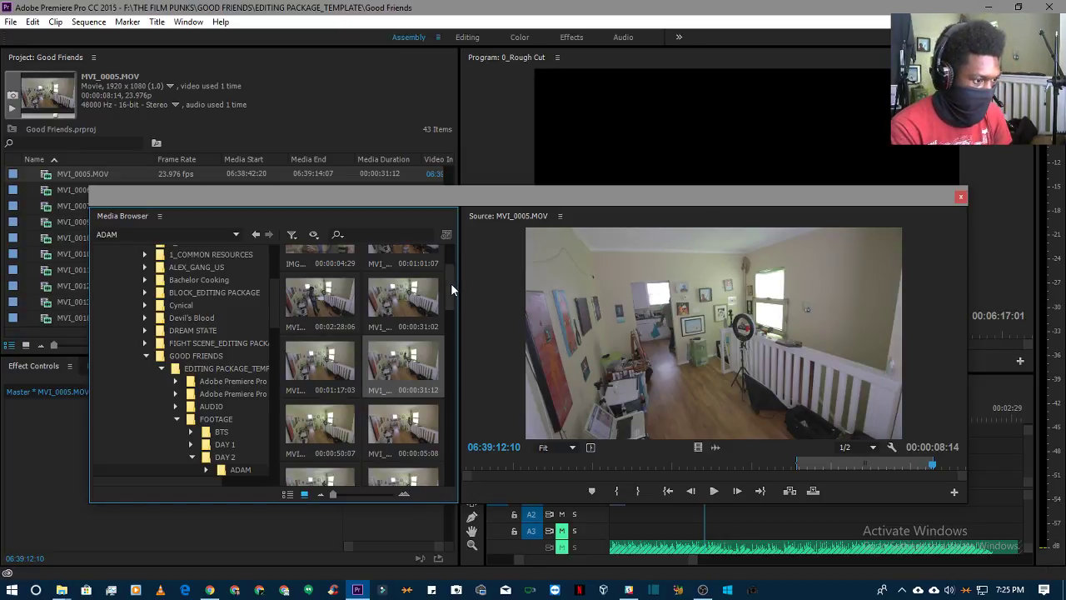
pyautogui.moveTo(451, 284); pyautogui.dragTo(450, 328)
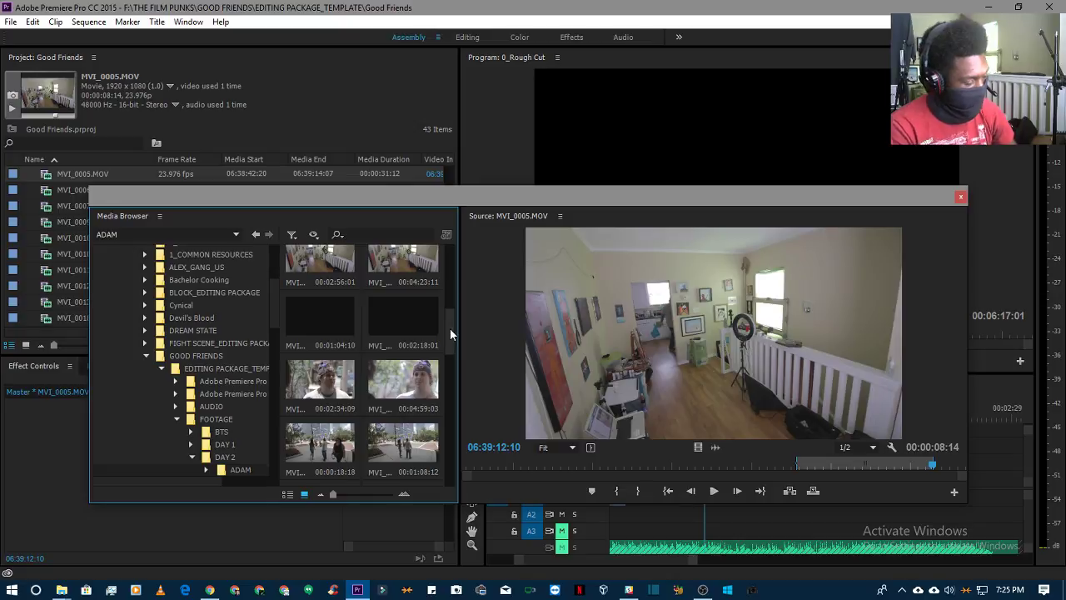
pyautogui.moveTo(450, 328); pyautogui.dragTo(450, 330)
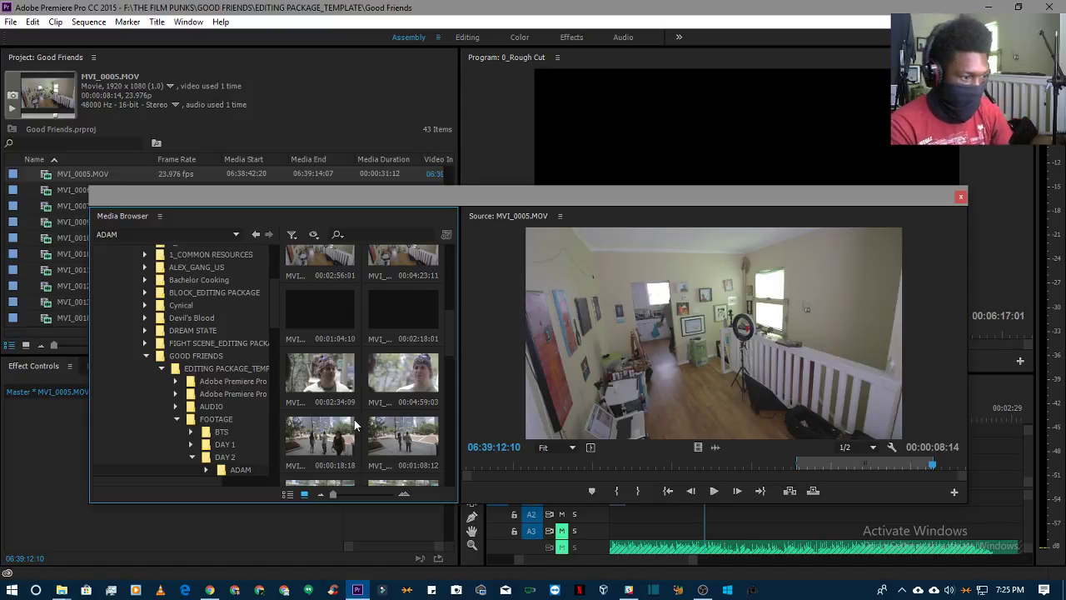
pyautogui.moveTo(450, 343)
pyautogui.mouseDown()
pyautogui.moveTo(446, 461)
pyautogui.moveTo(452, 352)
pyautogui.mouseUp()
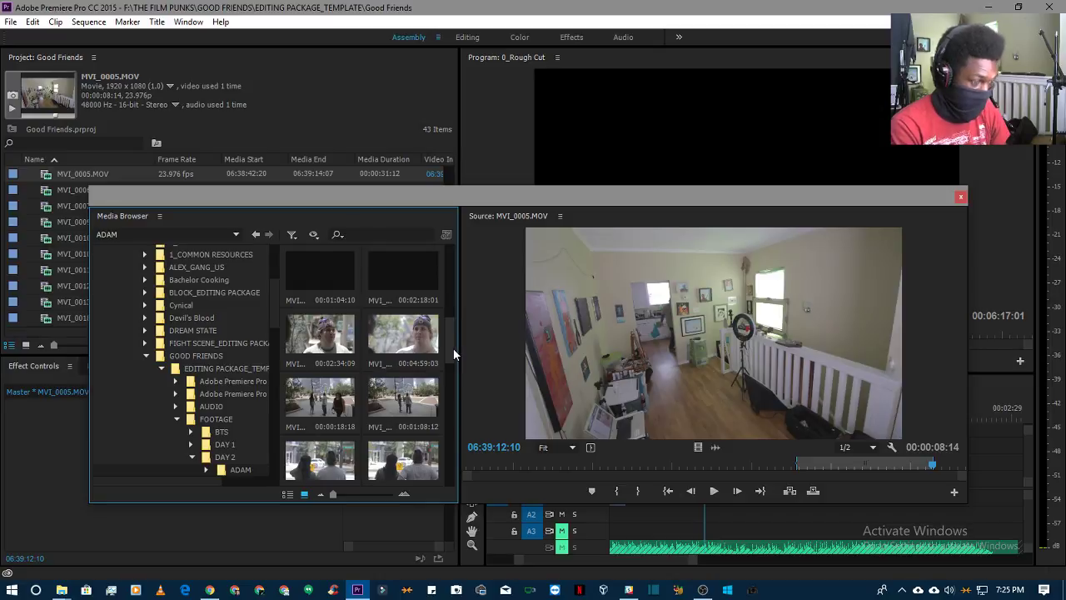
pyautogui.scroll(-2, 453, 348)
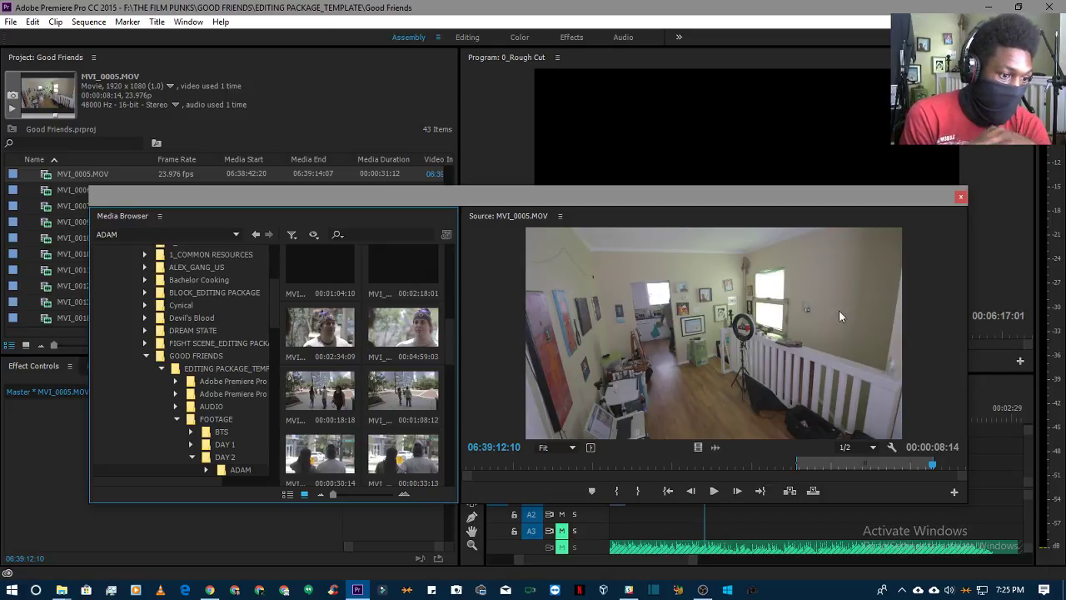
# - Rewind MVI_0005 in the Source monitor to 06:39:10:07, then show the DAY 1 footage folder
pyautogui.click(721, 351)
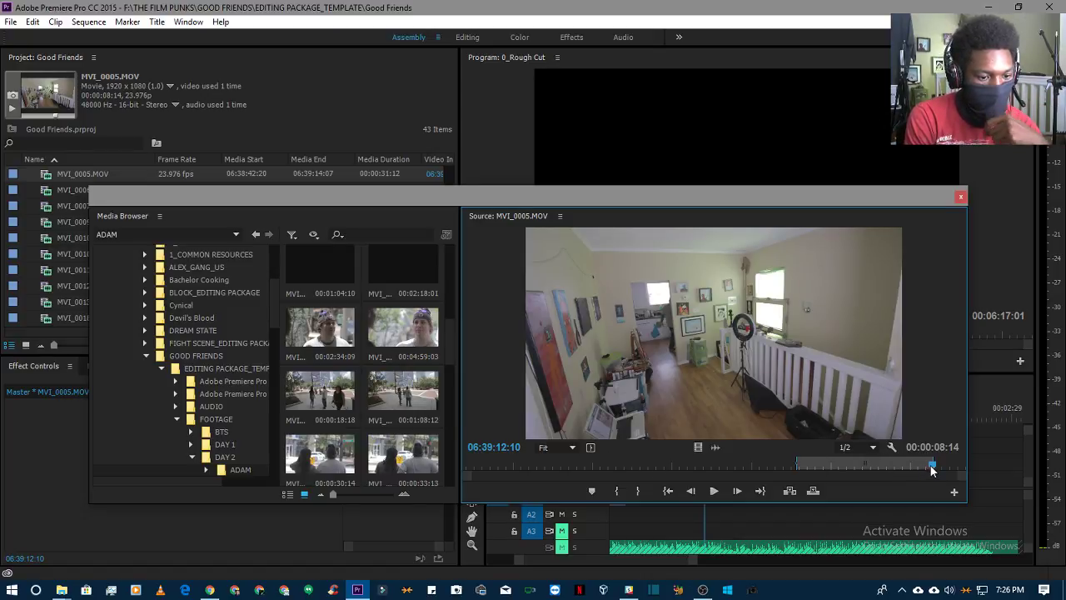
pyautogui.moveTo(931, 469); pyautogui.dragTo(898, 469)
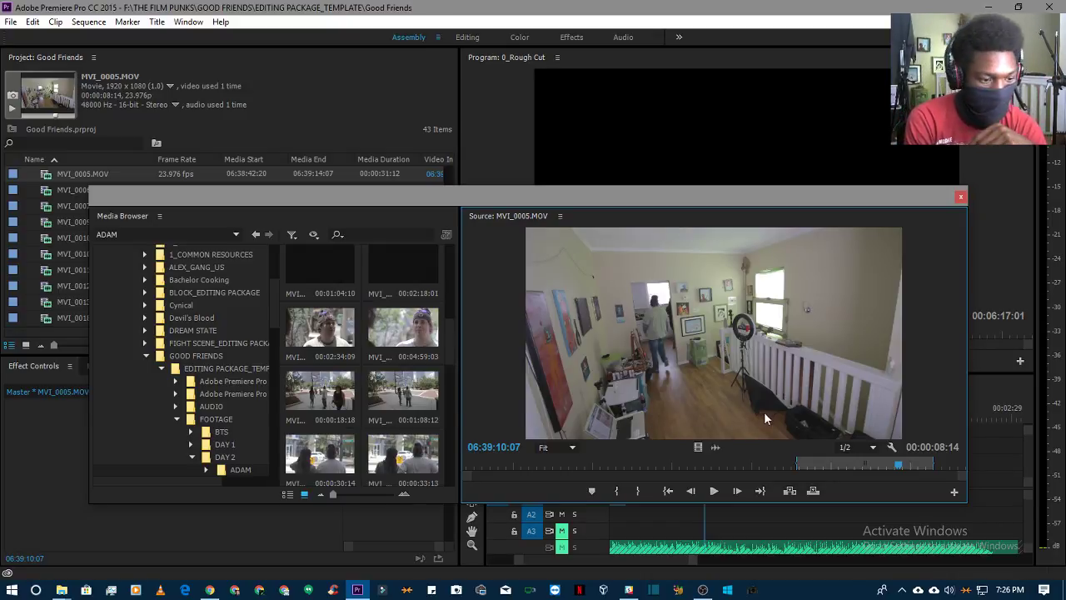
pyautogui.moveTo(453, 360); pyautogui.dragTo(420, 446)
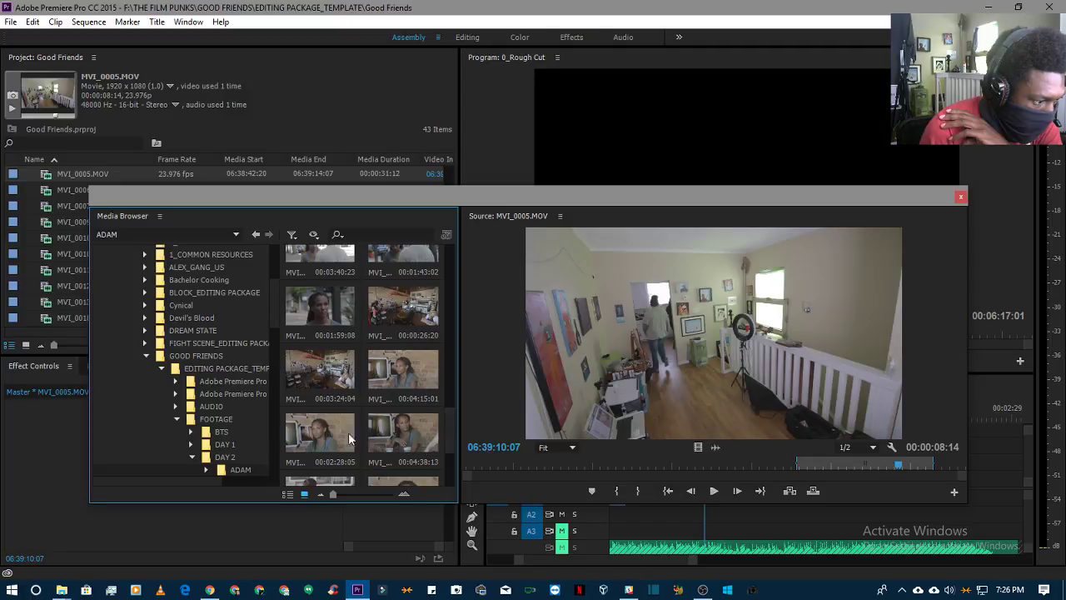
pyautogui.click(225, 444)
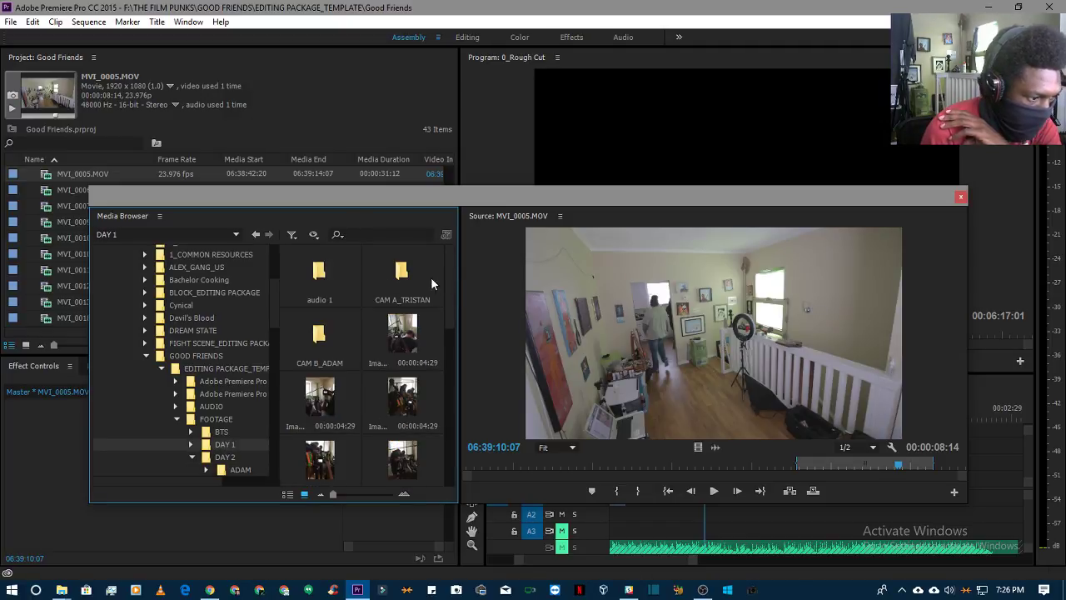
# - Open DAY 1 > CAM A_TRISTAN and play MVI_0006 in the Source monitor to 00:00:06:20
pyautogui.click(425, 277)
pyautogui.doubleClick(425, 278)
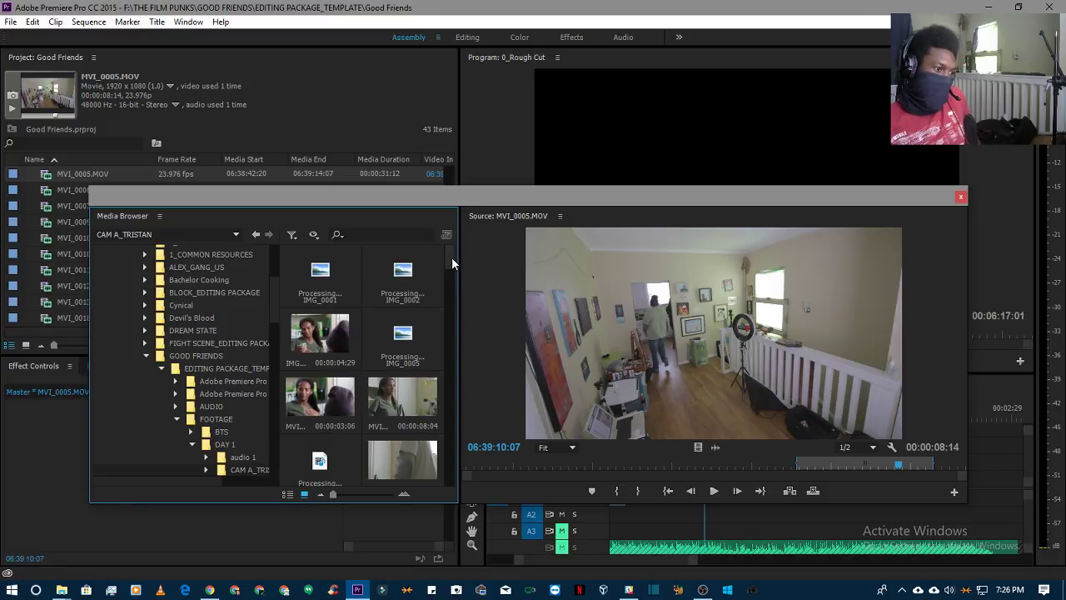
pyautogui.scroll(-2, 452, 257)
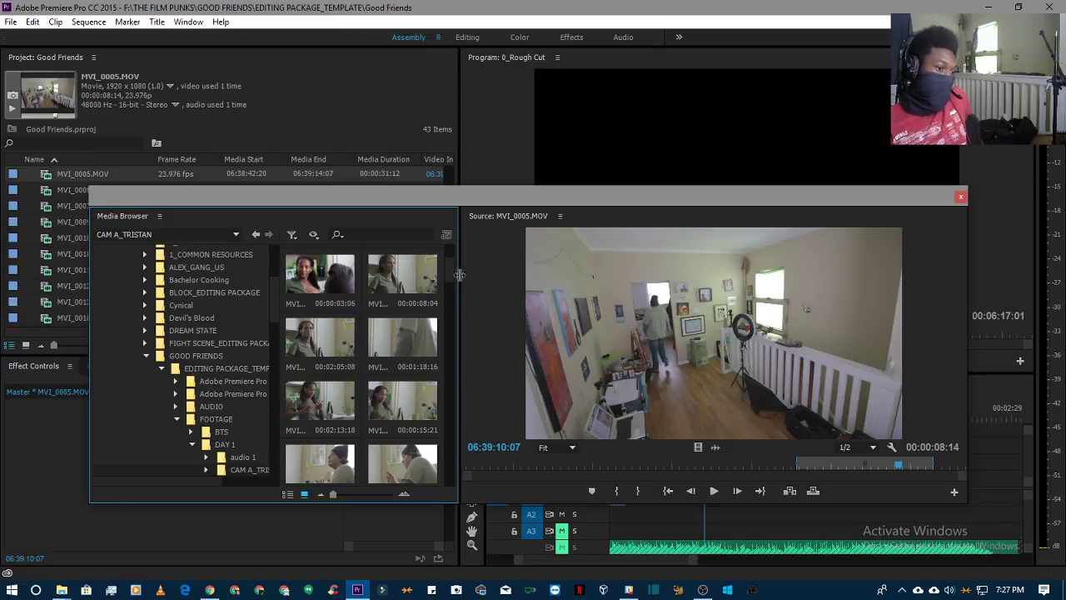
pyautogui.scroll(-2, 448, 275)
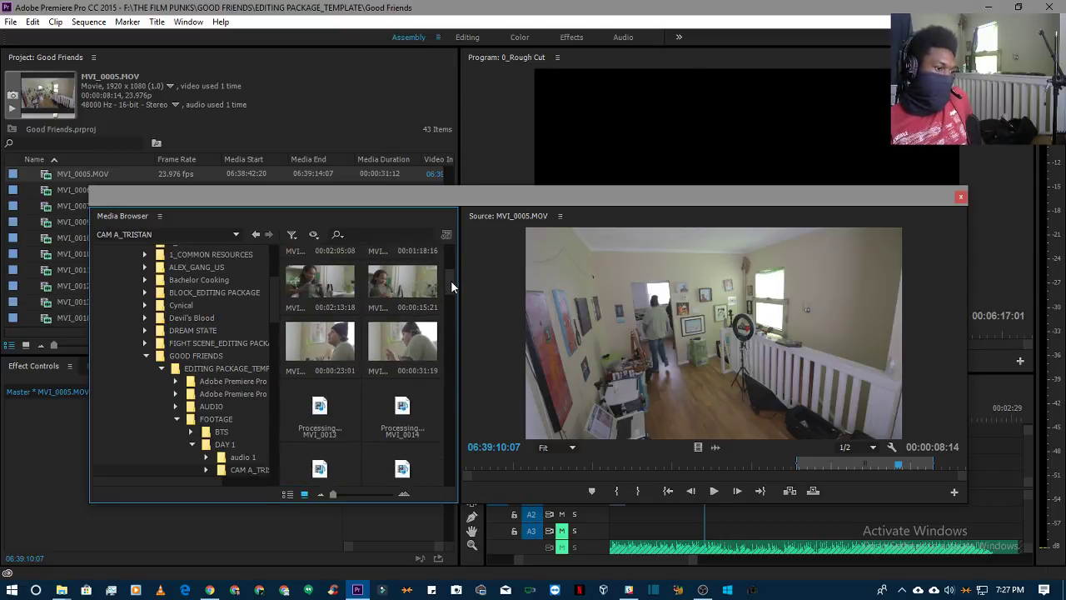
pyautogui.moveTo(450, 280); pyautogui.dragTo(450, 265)
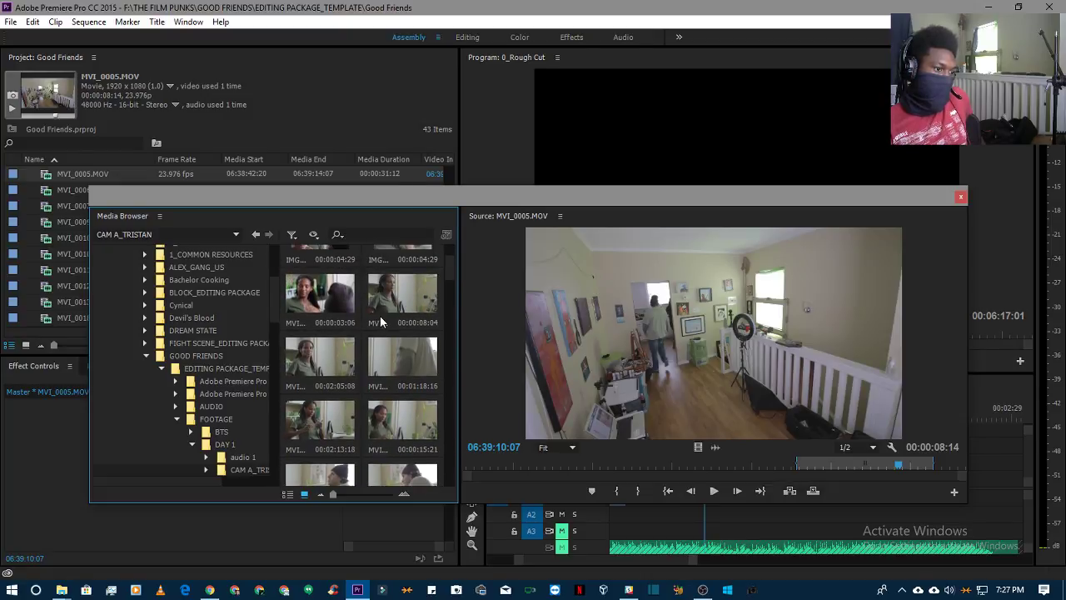
pyautogui.doubleClick(387, 302)
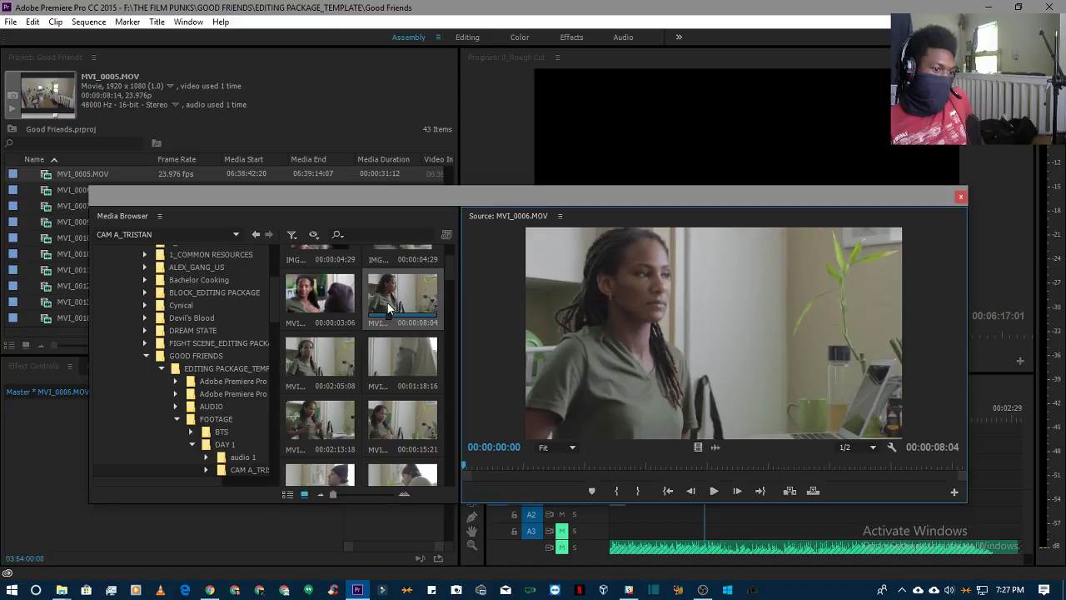
pyautogui.press('space')
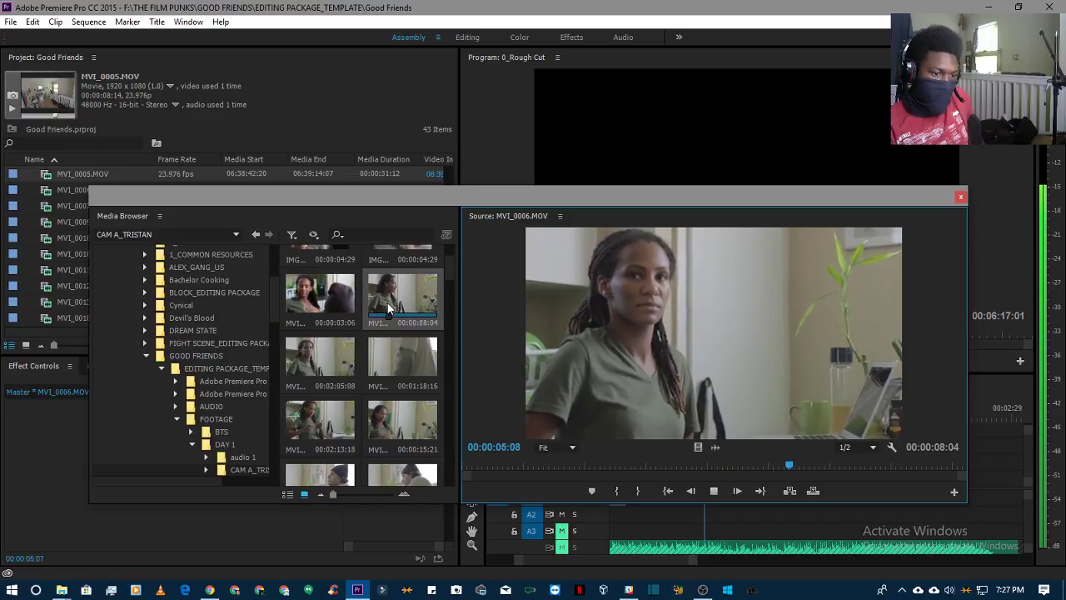
pyautogui.press('space')
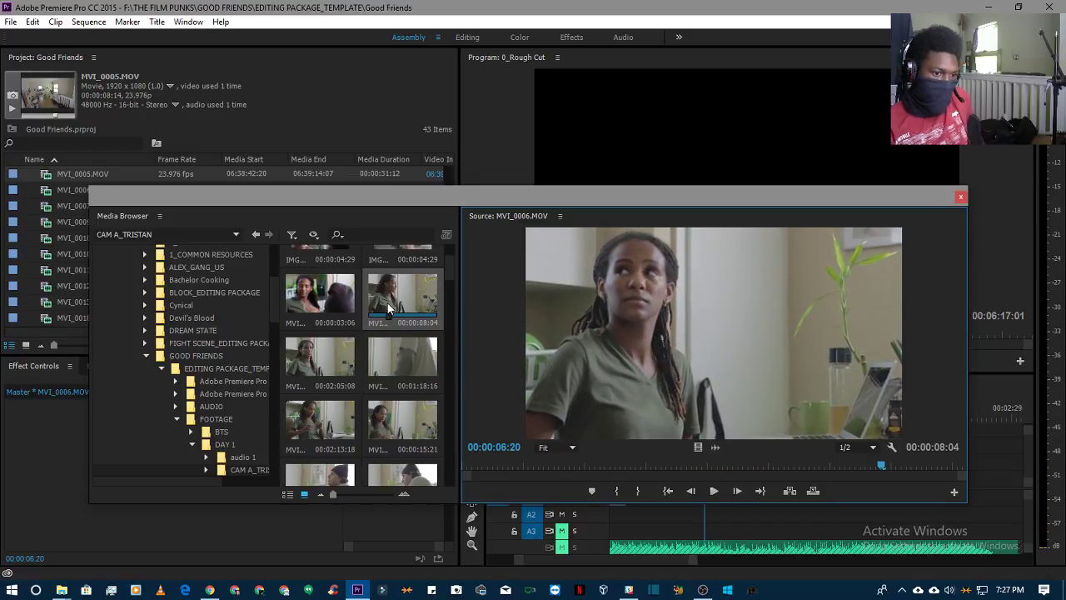
# - Load MVI_0007 (00:02:05:08) and play it, stopping at 00:00:04:12
pyautogui.doubleClick(332, 367)
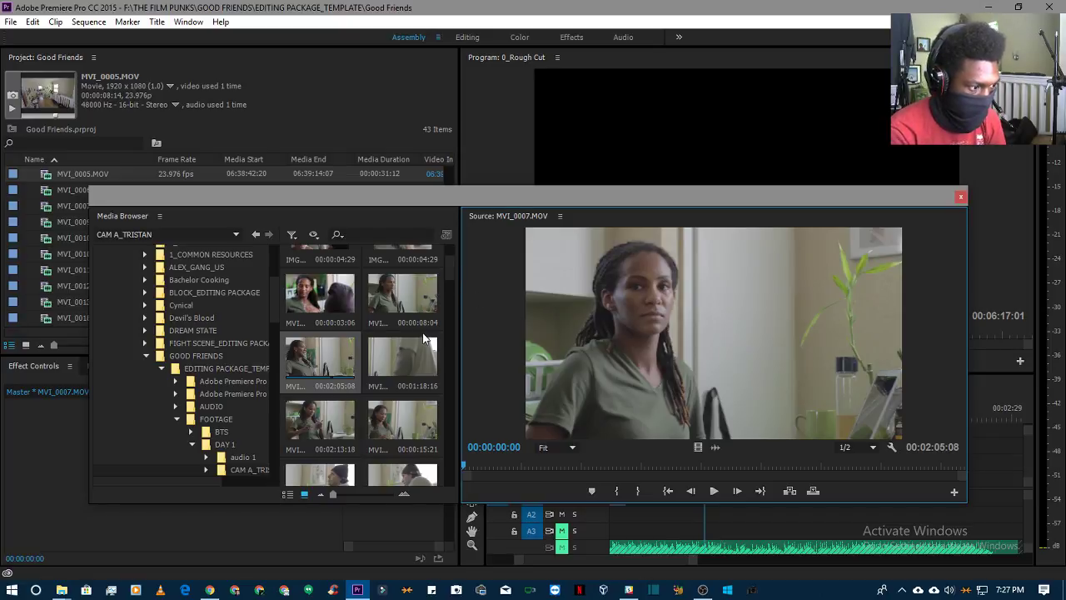
pyautogui.doubleClick(324, 356)
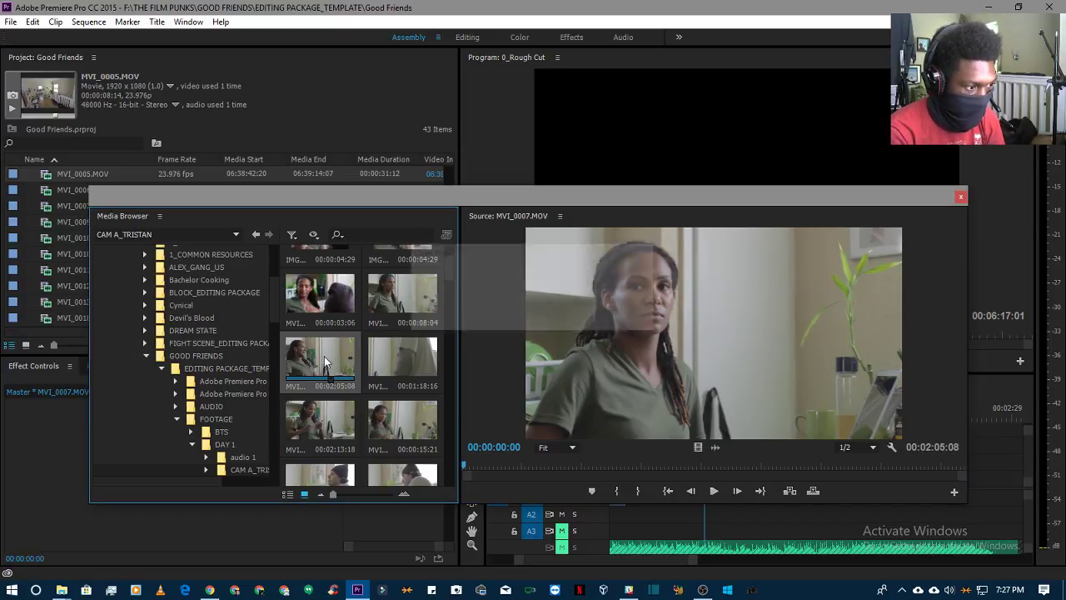
pyautogui.press('space')
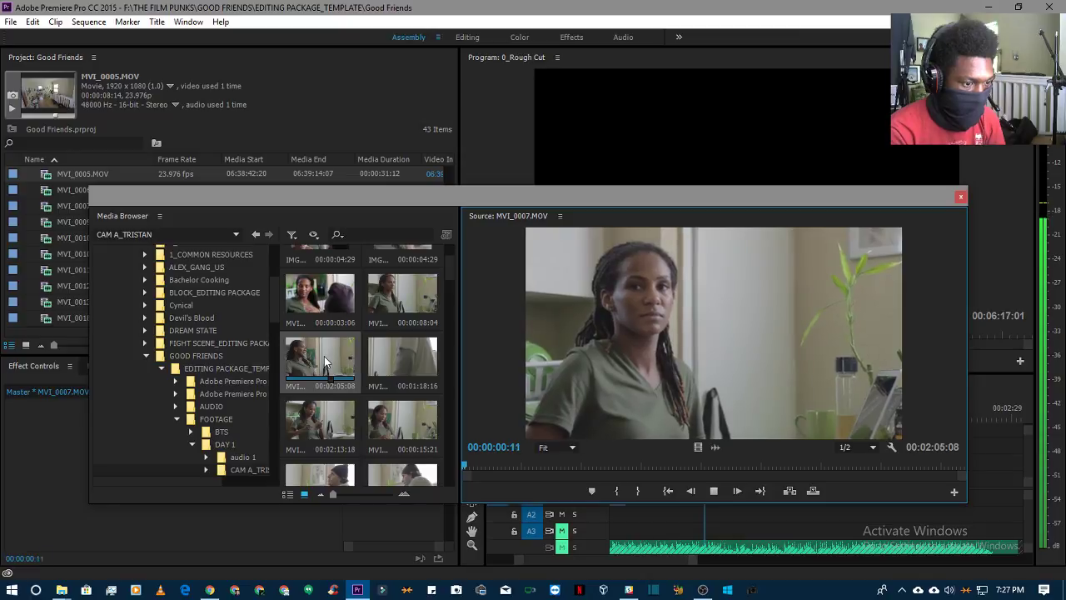
pyautogui.moveTo(453, 267); pyautogui.dragTo(453, 306)
pyautogui.press('space')
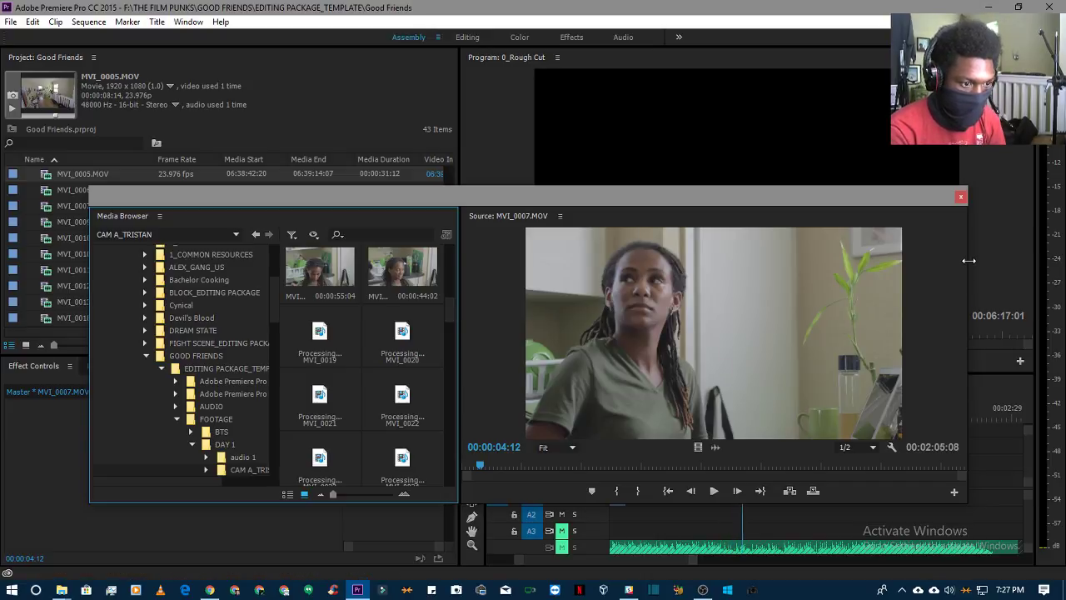
# - Move the floating viewer aside and reset the Rough Cut sequence playhead near its start
pyautogui.moveTo(967, 260); pyautogui.dragTo(968, 260)
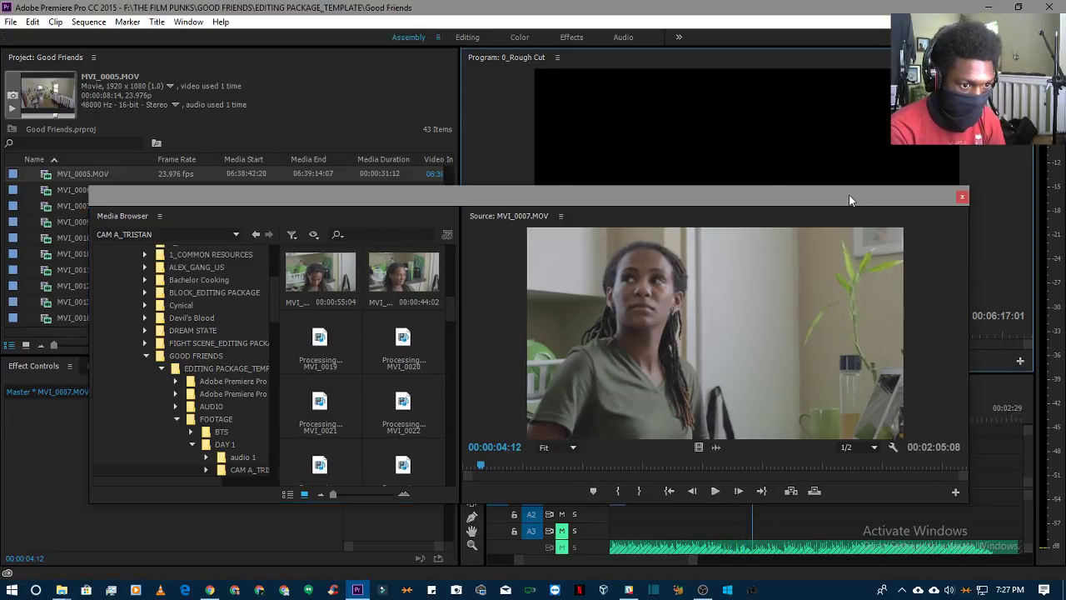
pyautogui.moveTo(849, 195); pyautogui.dragTo(404, 223)
pyautogui.click(735, 416)
pyautogui.moveTo(721, 420); pyautogui.dragTo(993, 437)
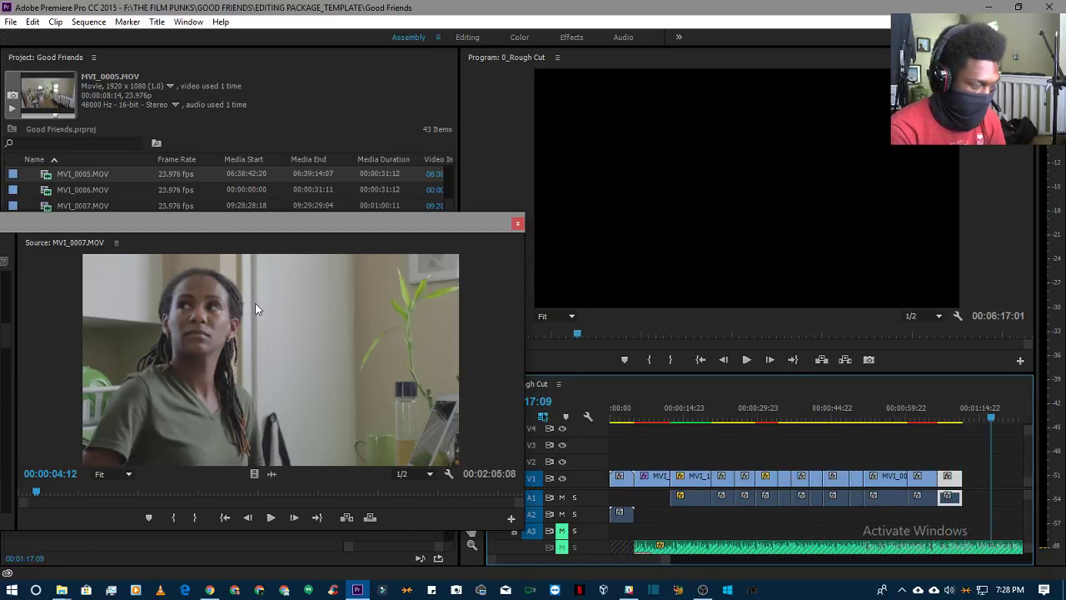
# - Bring the Media Browser back and scroll its folder tree to select the Day 1 CAM B_ADAM folder
pyautogui.moveTo(207, 222); pyautogui.dragTo(681, 174)
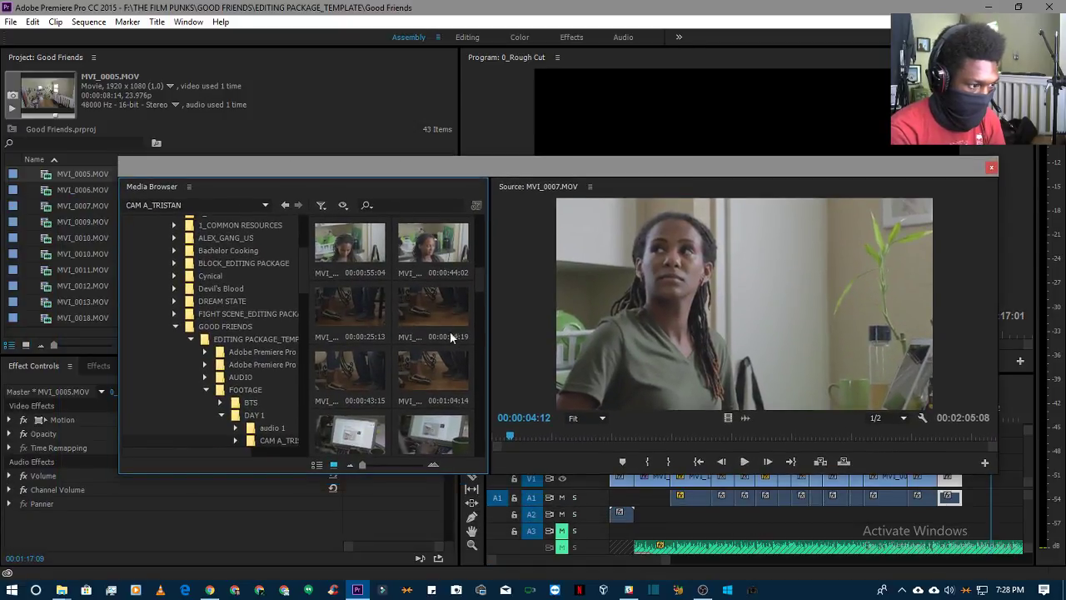
pyautogui.moveTo(481, 283); pyautogui.dragTo(480, 353)
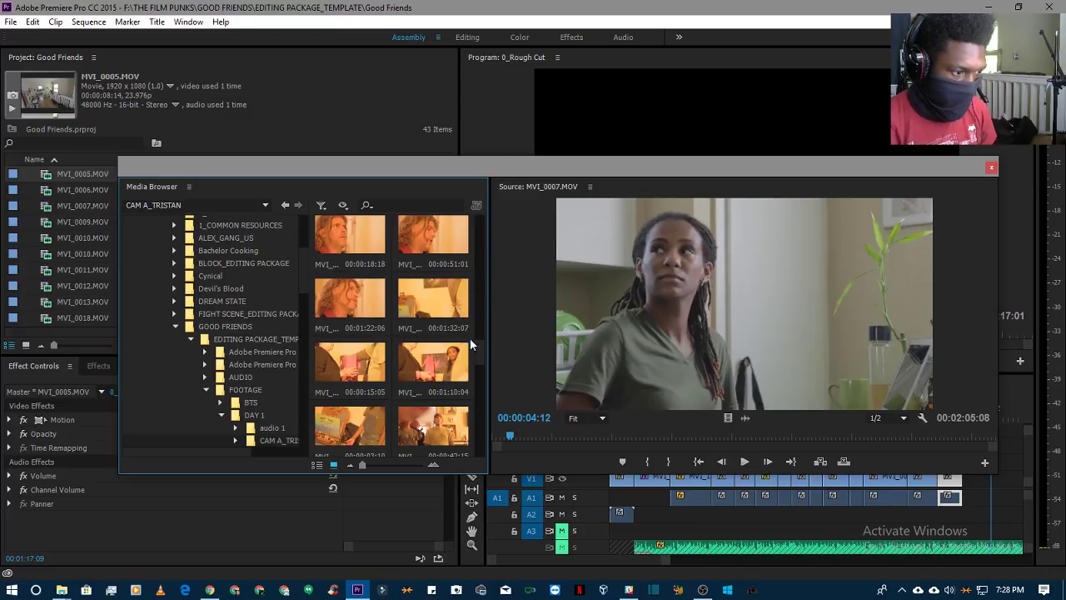
pyautogui.moveTo(473, 343); pyautogui.dragTo(462, 238)
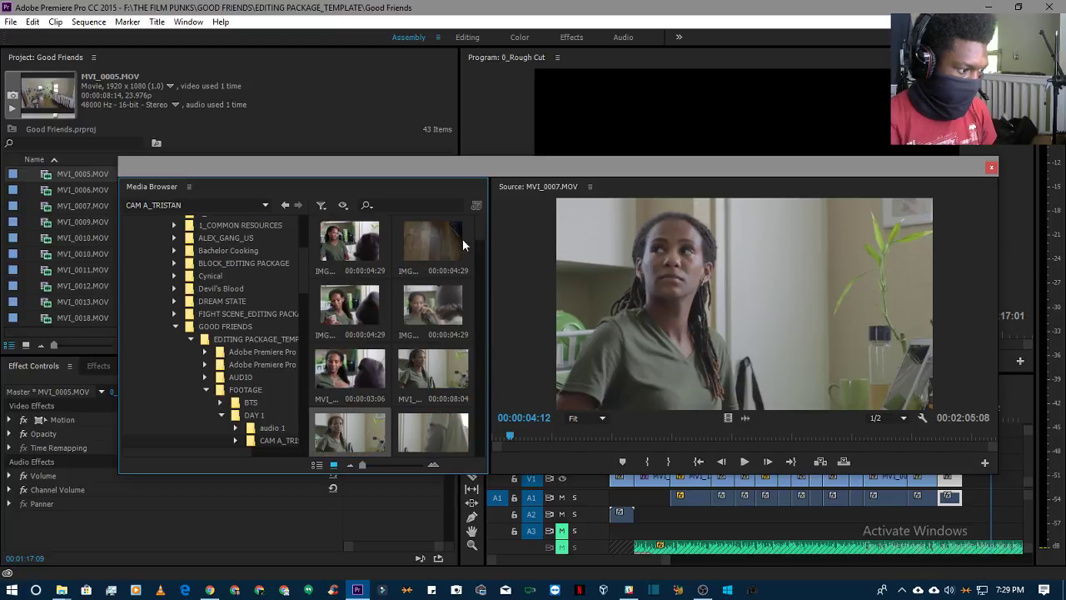
pyautogui.moveTo(303, 274); pyautogui.dragTo(302, 308)
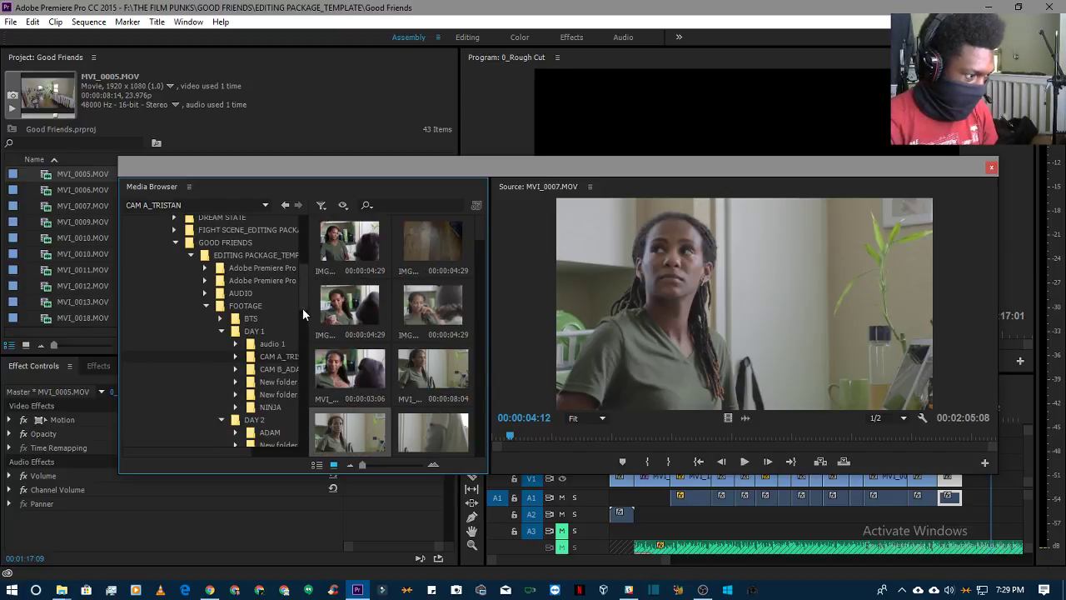
pyautogui.click(291, 369)
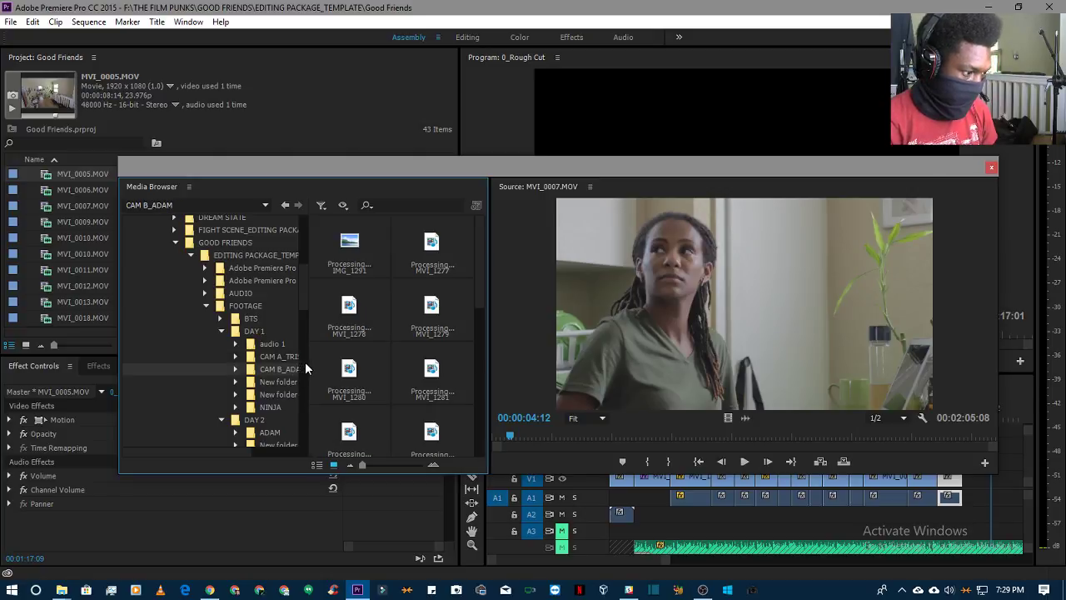
# - Widen the folder tree, preview MVI_1290.MOV, then load the 00:13:36:20 MVI_1285.MOV into the Source monitor
pyautogui.moveTo(305, 361); pyautogui.dragTo(336, 362)
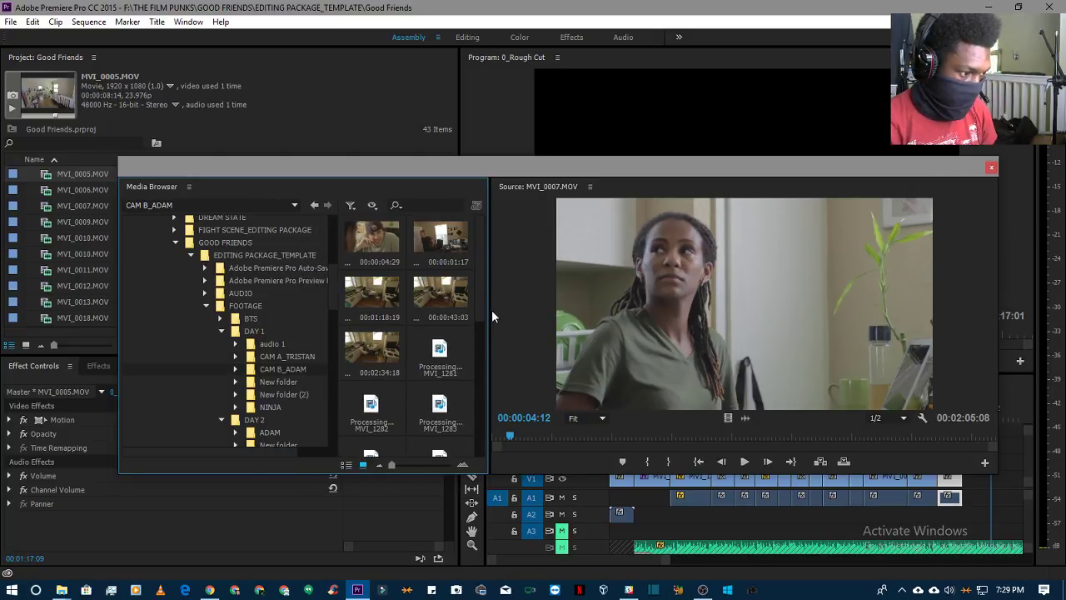
pyautogui.moveTo(483, 286); pyautogui.dragTo(477, 387)
pyautogui.doubleClick(378, 397)
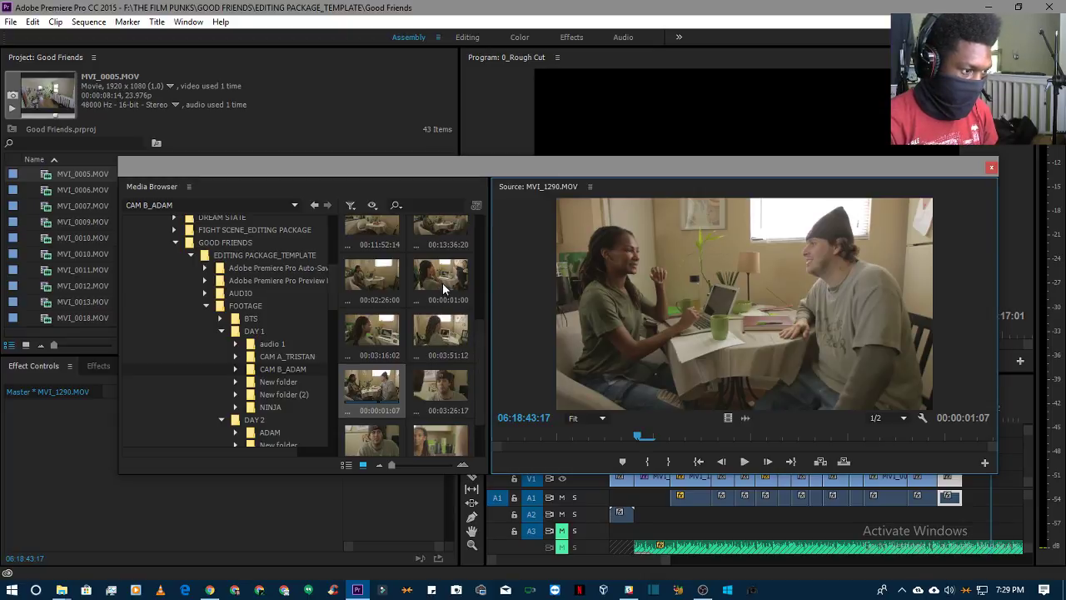
pyautogui.moveTo(479, 335); pyautogui.dragTo(473, 310)
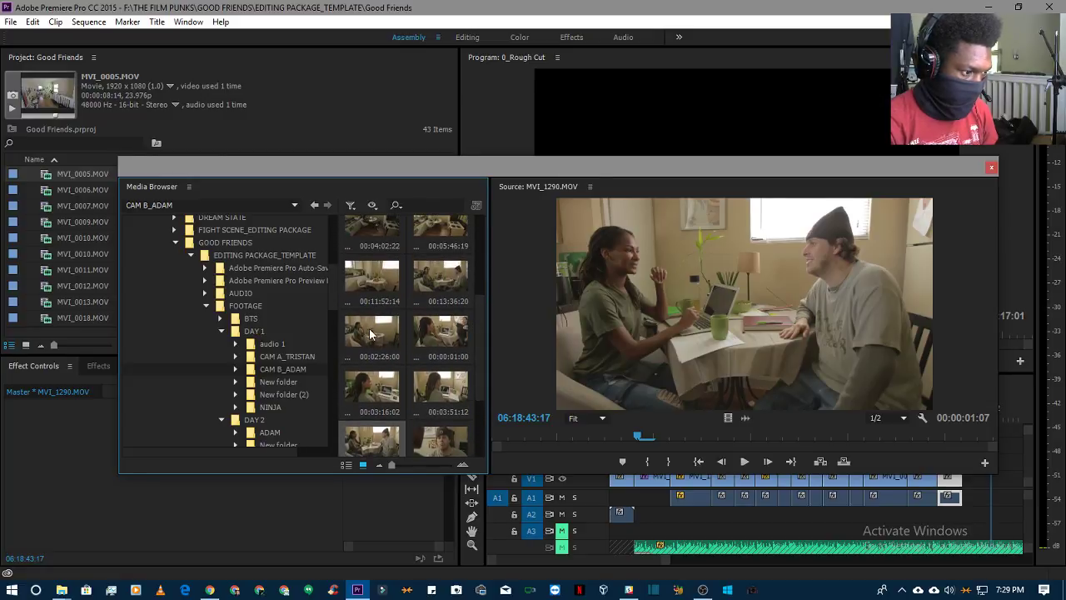
pyautogui.doubleClick(456, 275)
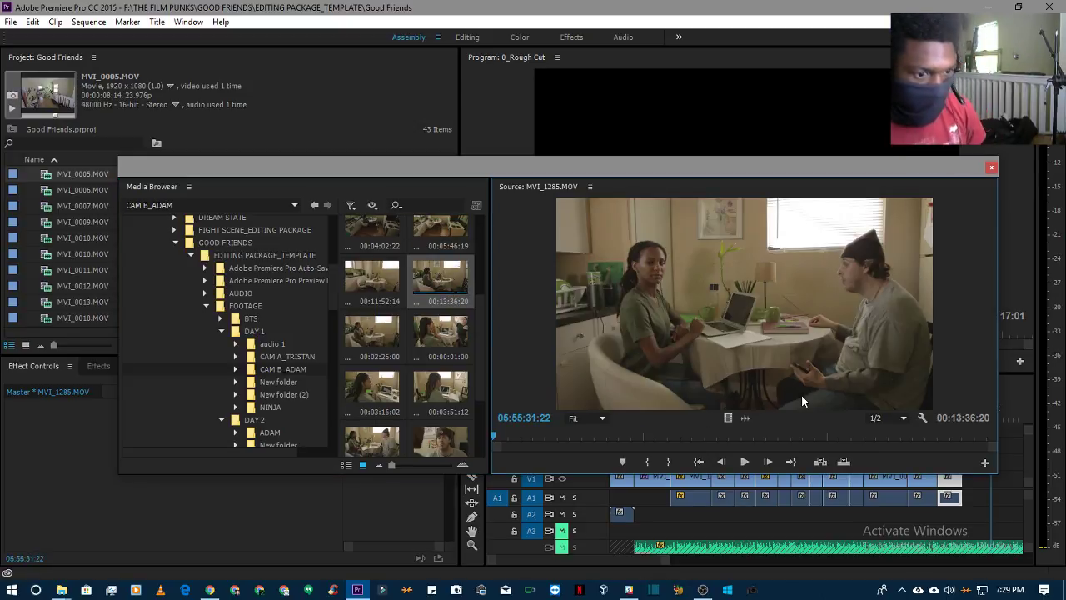
# - Play MVI_1285, scrub ahead to about 05:56:09, pause at 05:56:12, then resume playback
pyautogui.press('space')
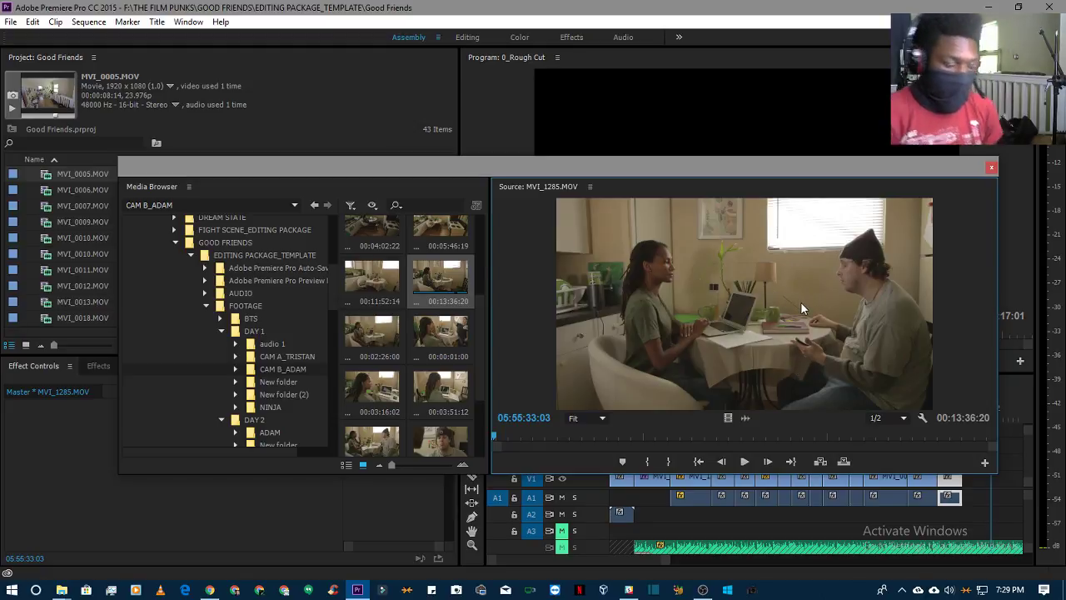
pyautogui.press('space')
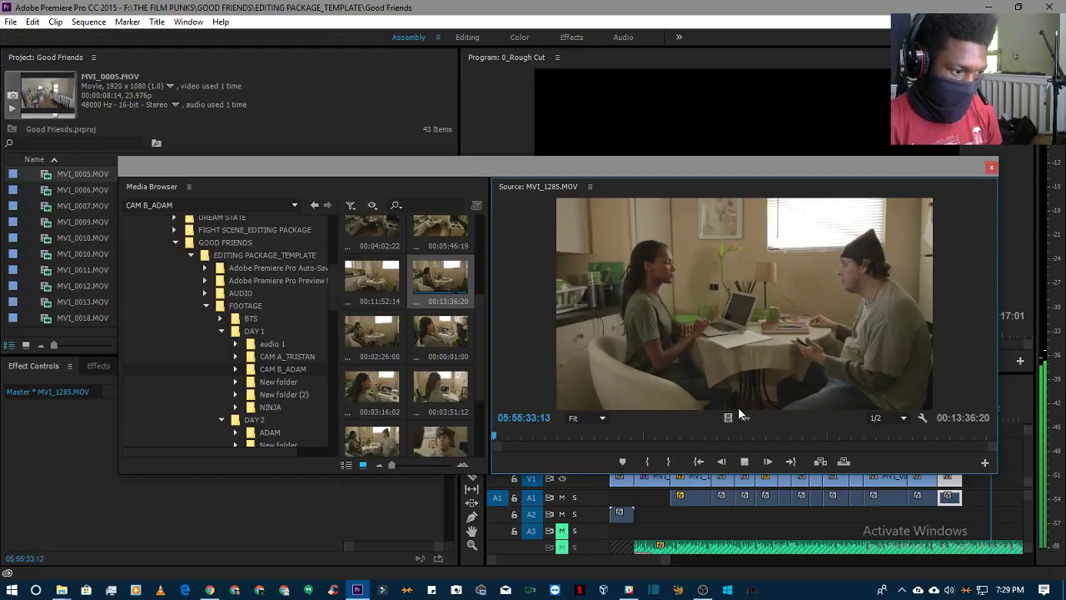
pyautogui.click(502, 439)
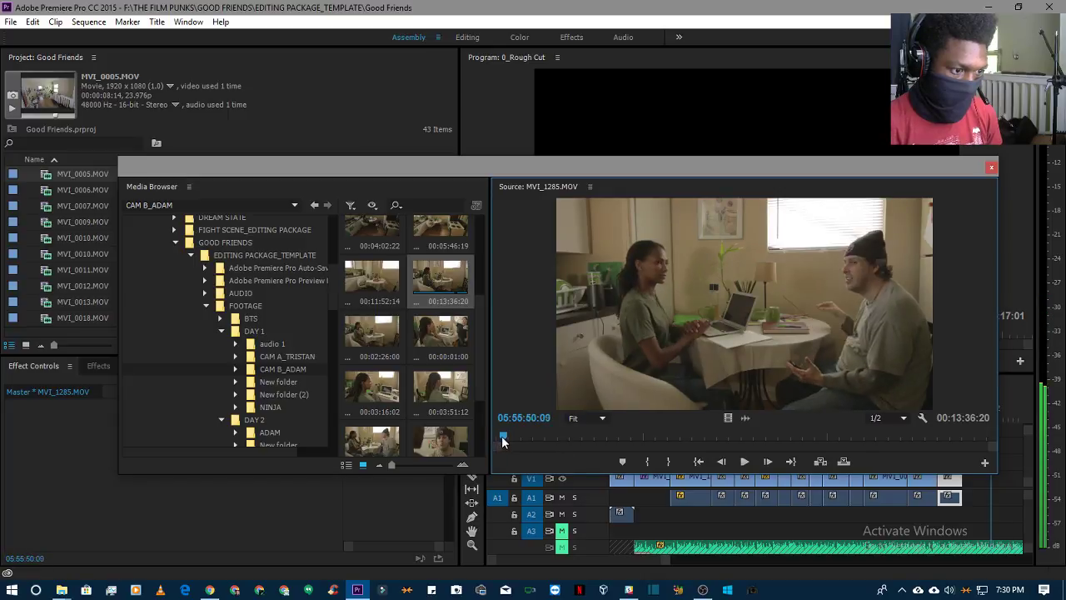
pyautogui.moveTo(502, 439); pyautogui.dragTo(515, 438)
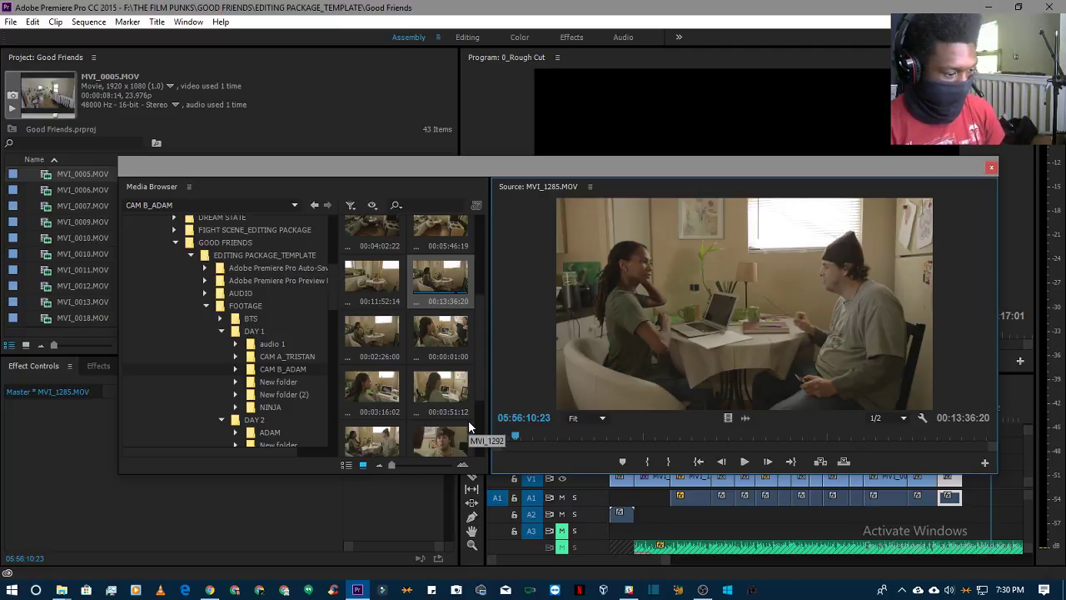
pyautogui.press('space')
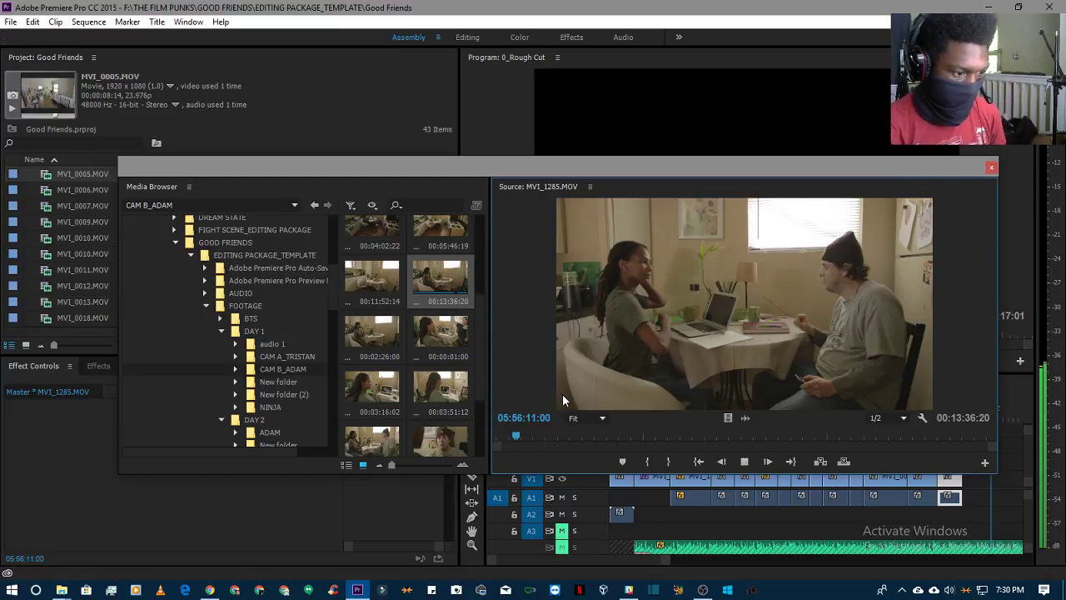
pyautogui.press('space')
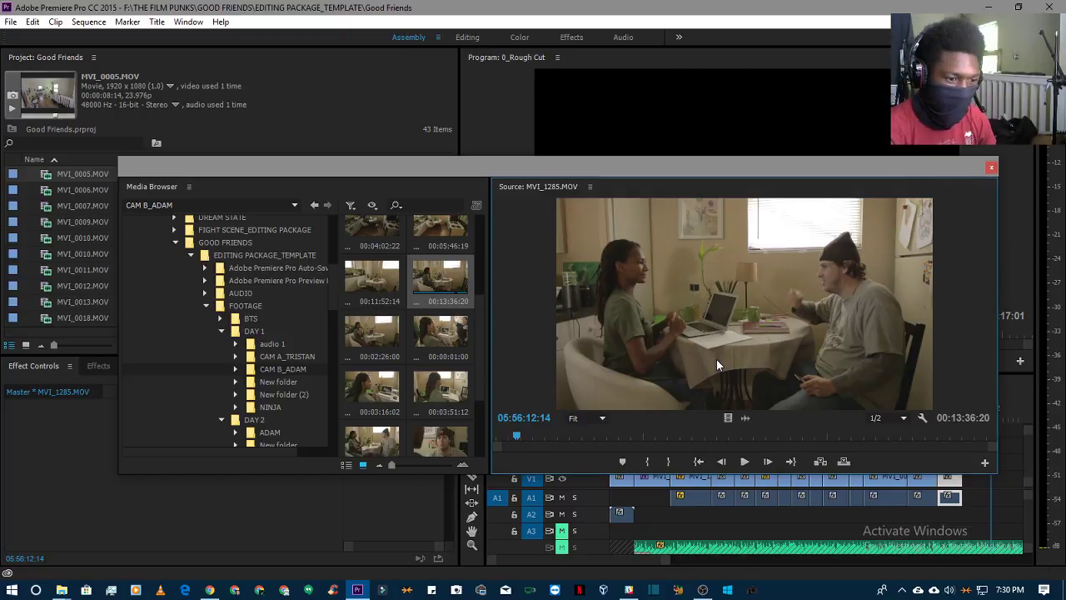
pyautogui.click(748, 459)
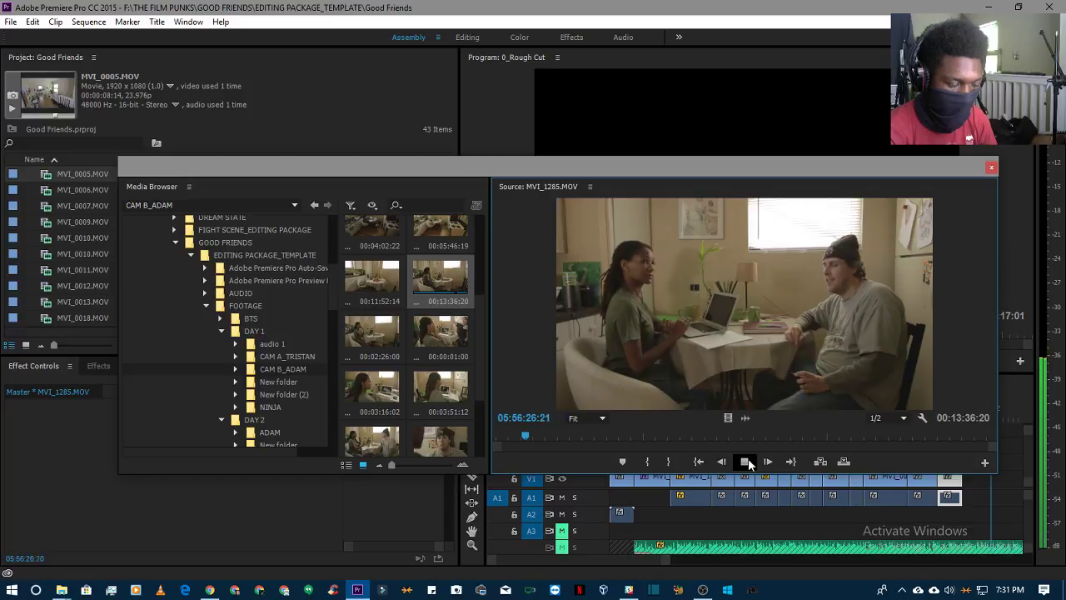
# - Play MVI_1285 in short bursts, pausing at 05:56:27, 05:56:31 and 05:56:41
pyautogui.click(746, 463)
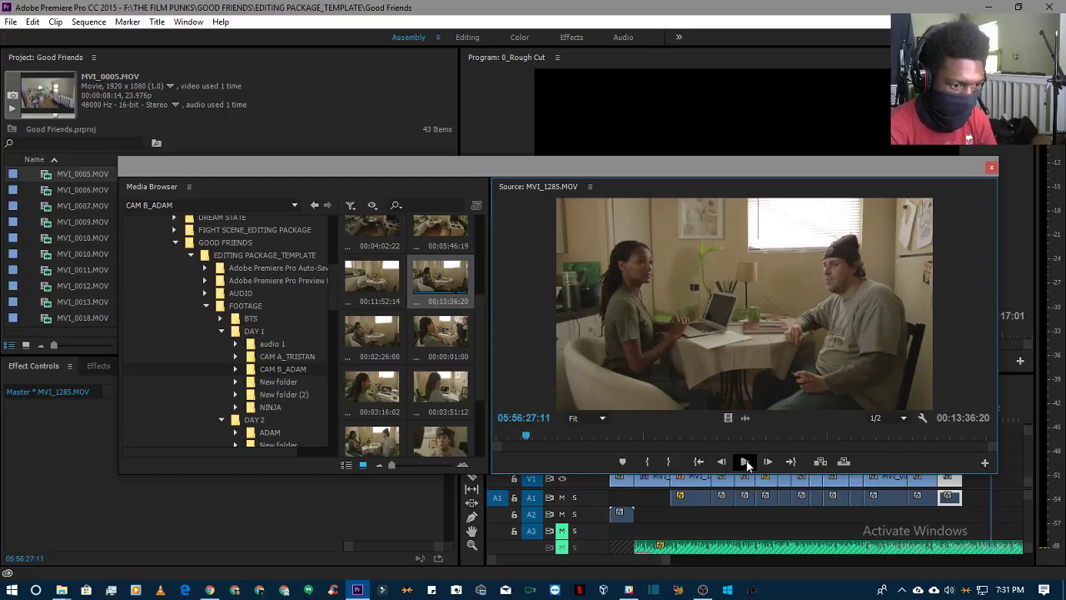
pyautogui.click(747, 463)
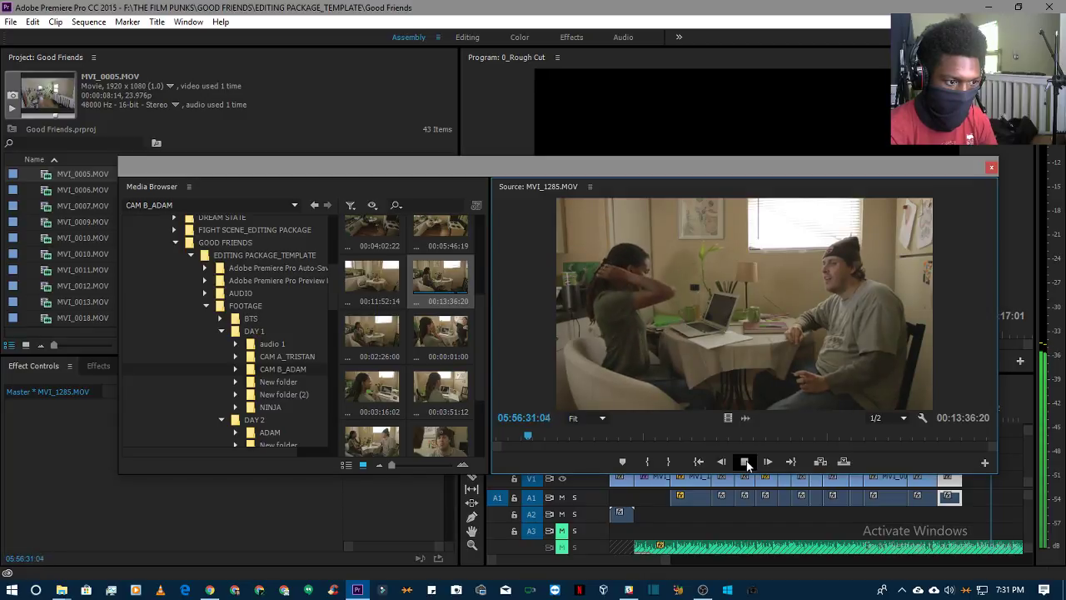
pyautogui.click(746, 464)
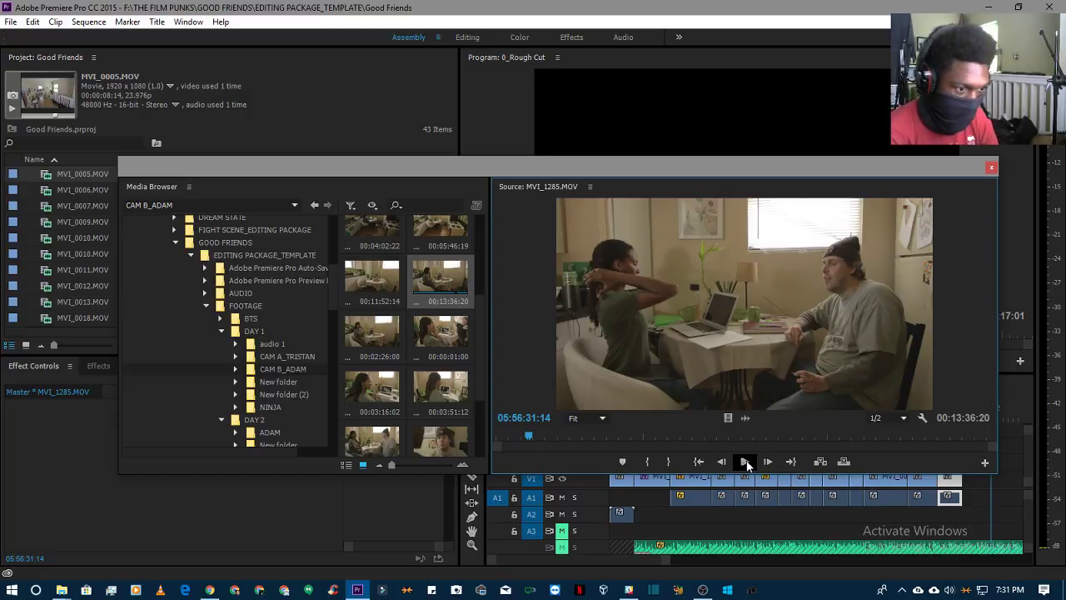
pyautogui.click(746, 463)
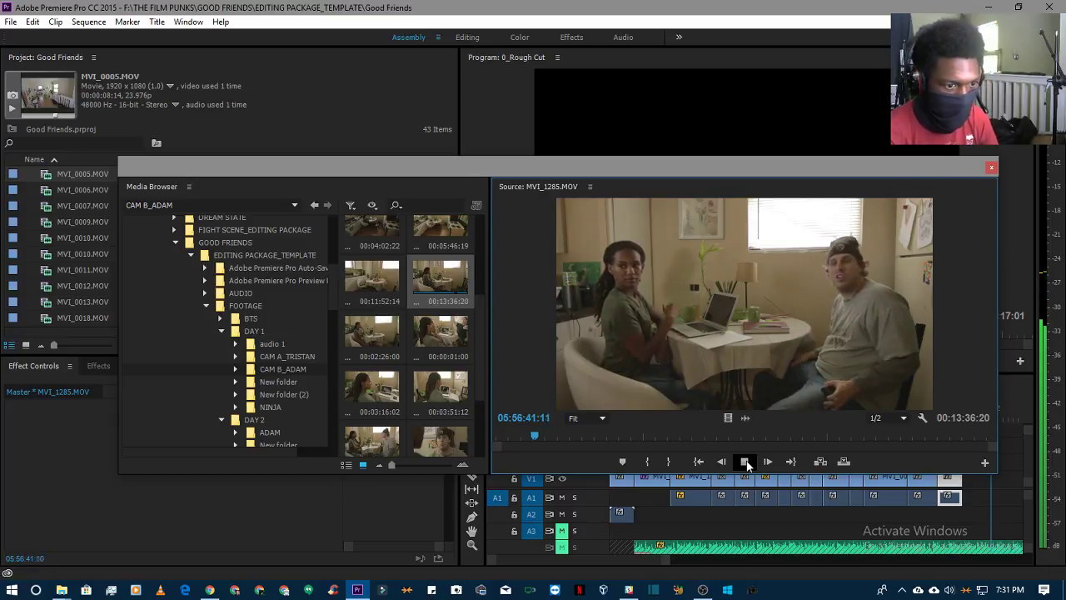
pyautogui.click(746, 463)
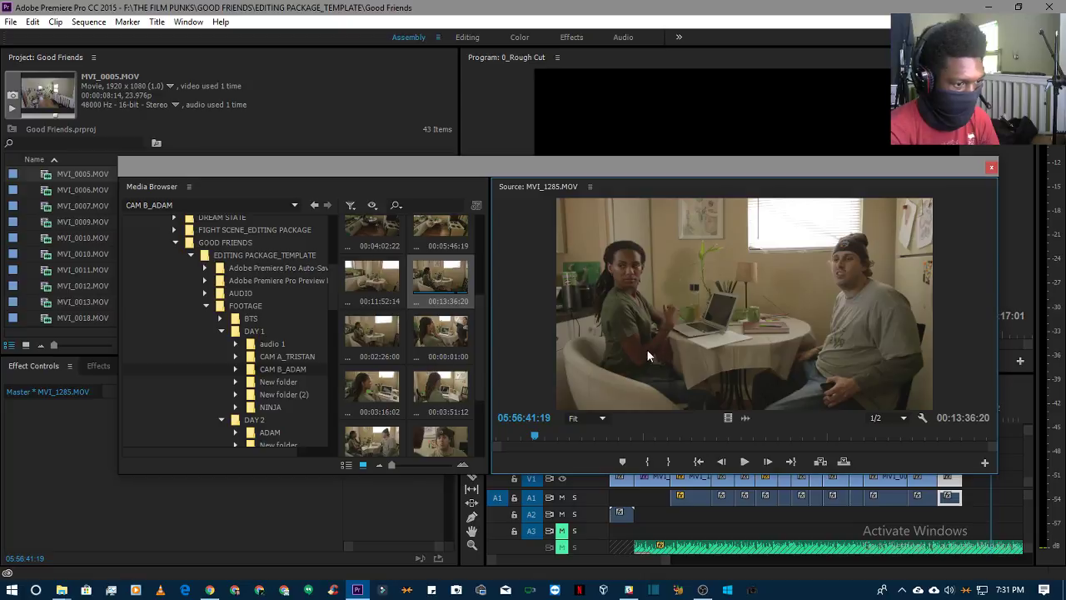
pyautogui.press('space')
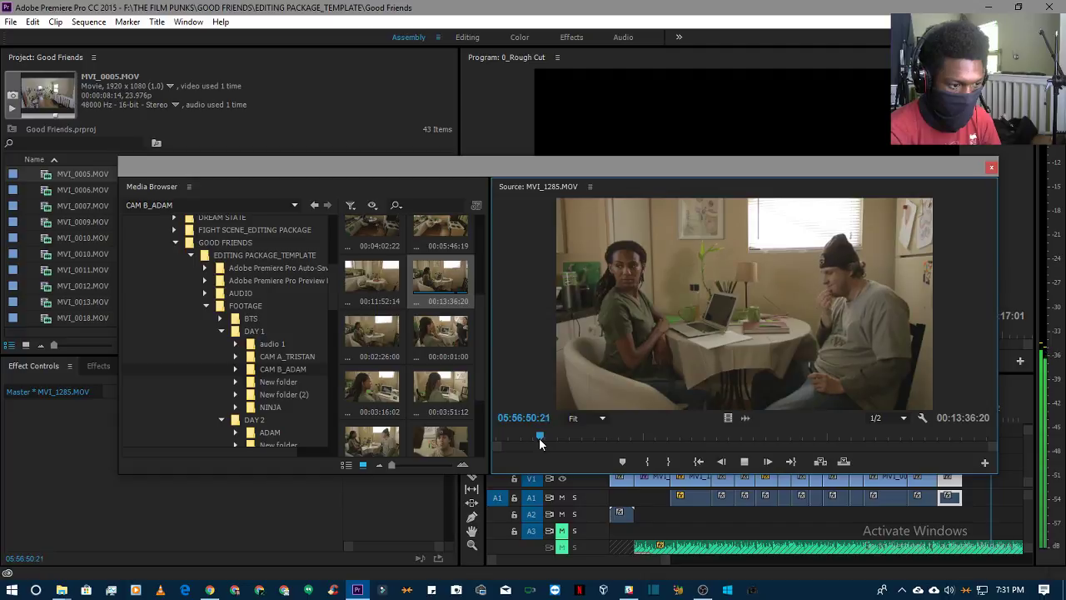
# - Skip MVI_1285 ahead to 05:57:09, rewatch from 05:57:23, and pause at 05:57:35
pyautogui.moveTo(539, 438); pyautogui.dragTo(551, 437)
pyautogui.press('space')
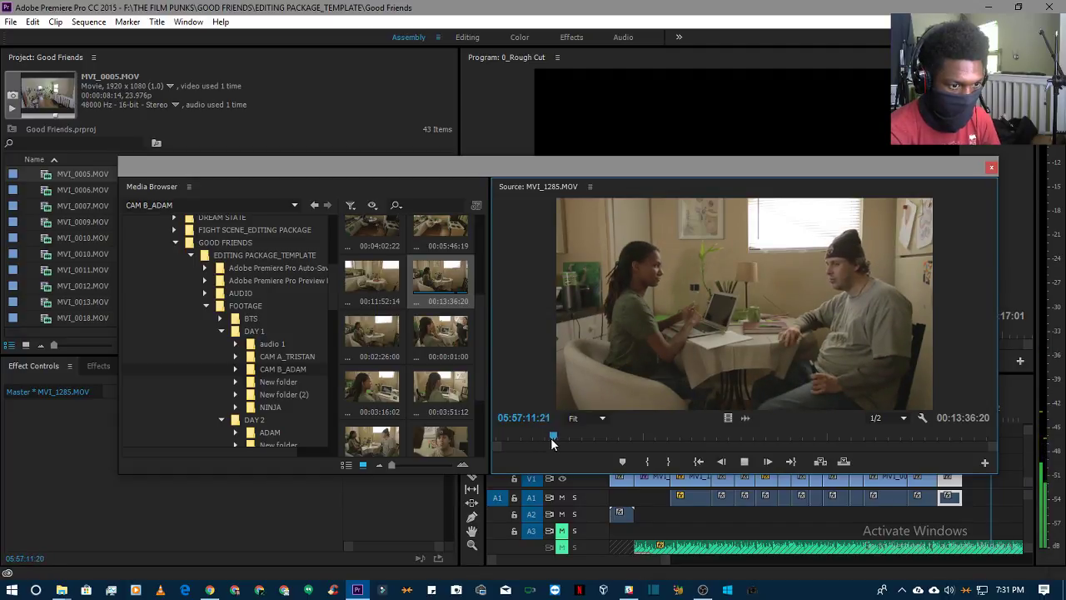
pyautogui.moveTo(551, 438); pyautogui.dragTo(562, 438)
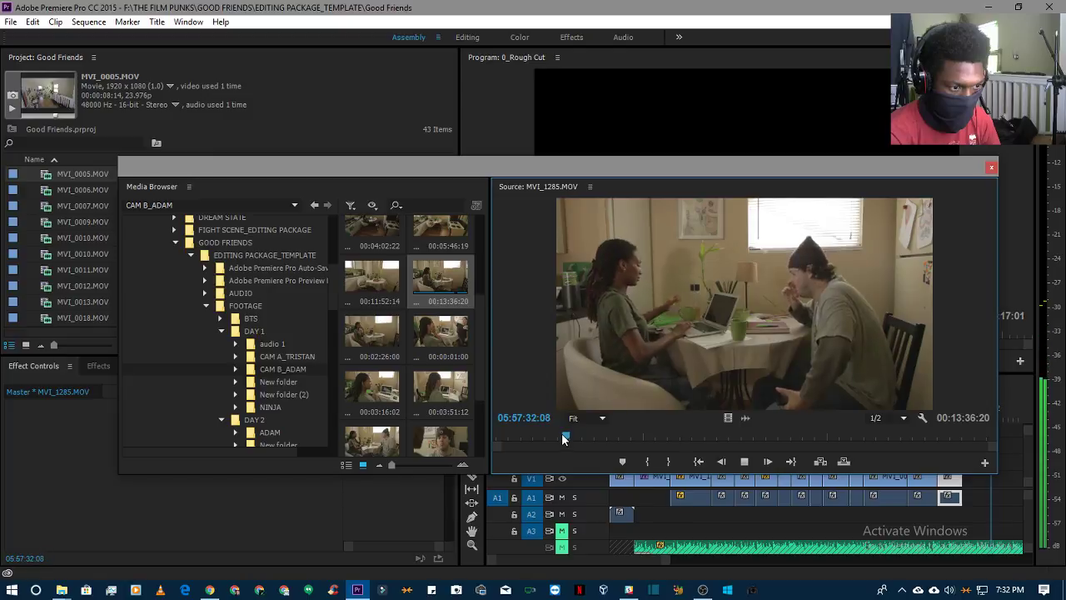
pyautogui.moveTo(562, 439); pyautogui.dragTo(558, 439)
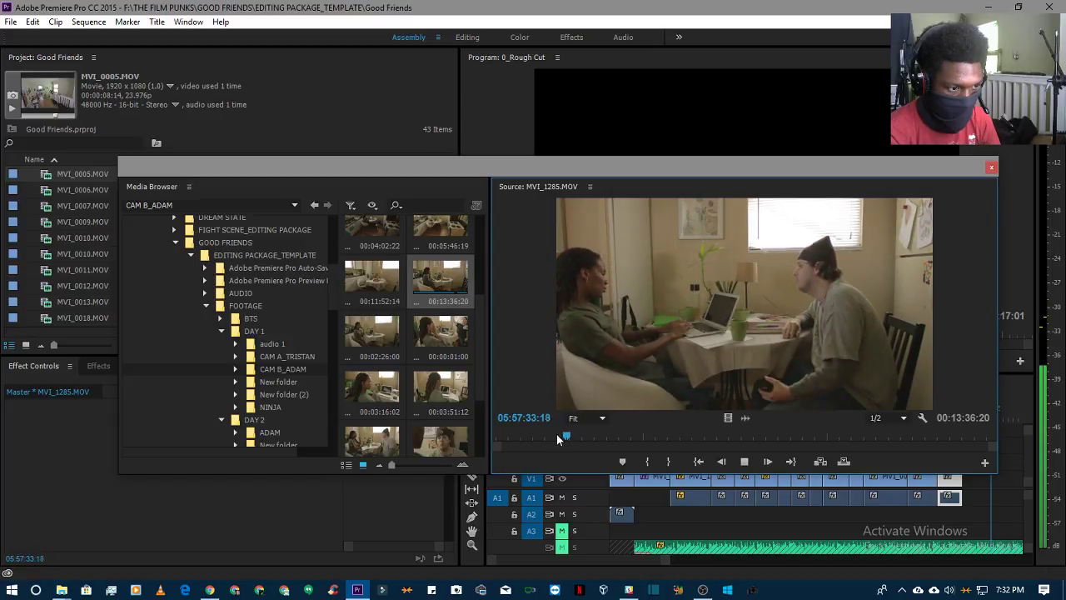
pyautogui.press('space')
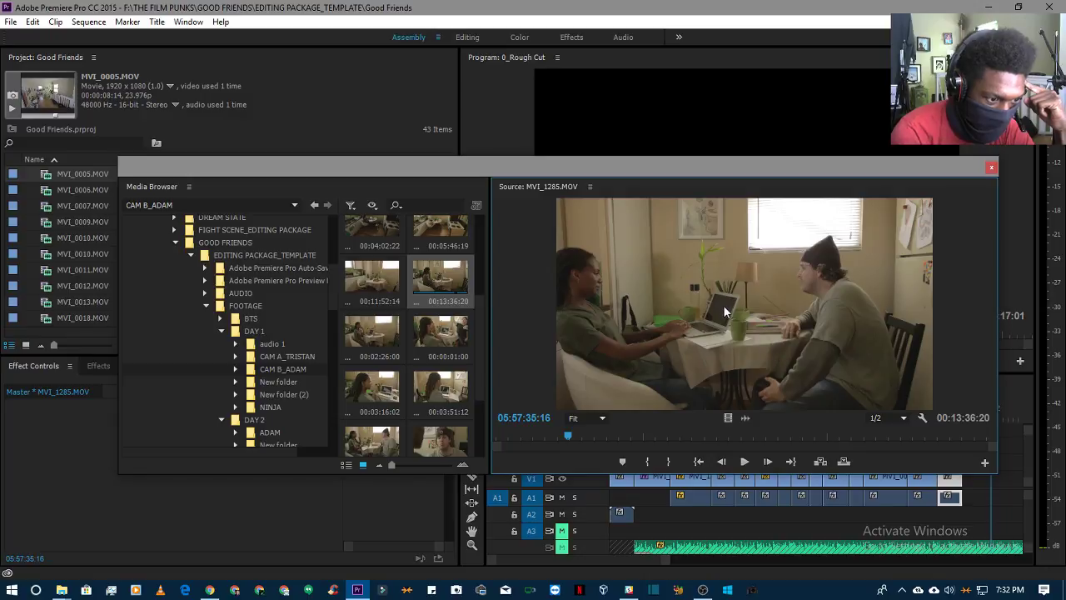
# - Scrub forward to about 05:57:47, play on, and stop at 05:58:13:07
pyautogui.click(570, 436)
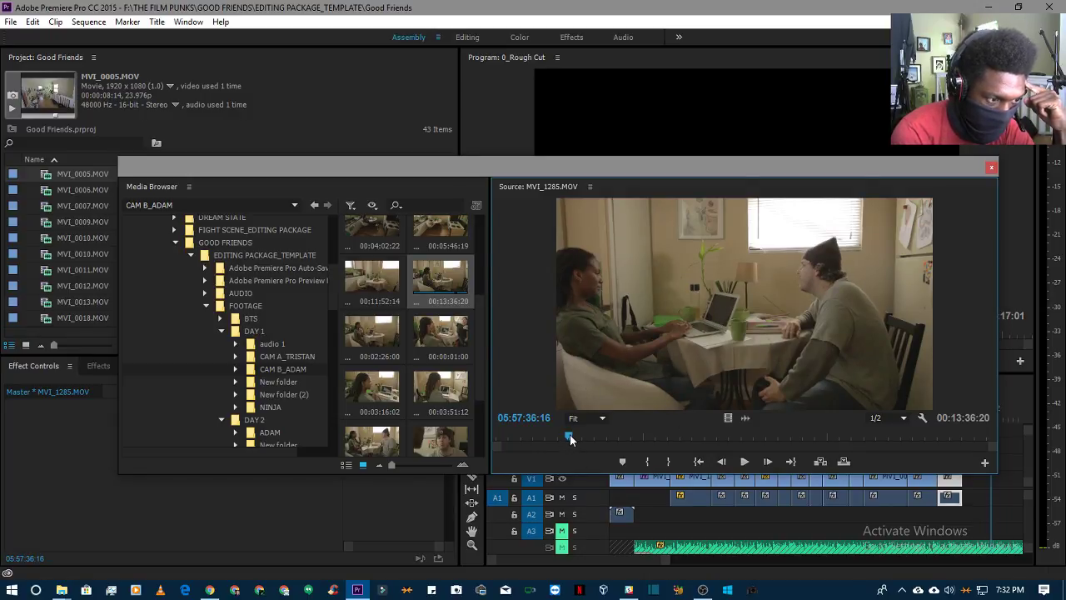
pyautogui.moveTo(570, 436)
pyautogui.mouseDown()
pyautogui.moveTo(769, 447)
pyautogui.moveTo(951, 441)
pyautogui.moveTo(569, 442)
pyautogui.moveTo(579, 444)
pyautogui.mouseUp()
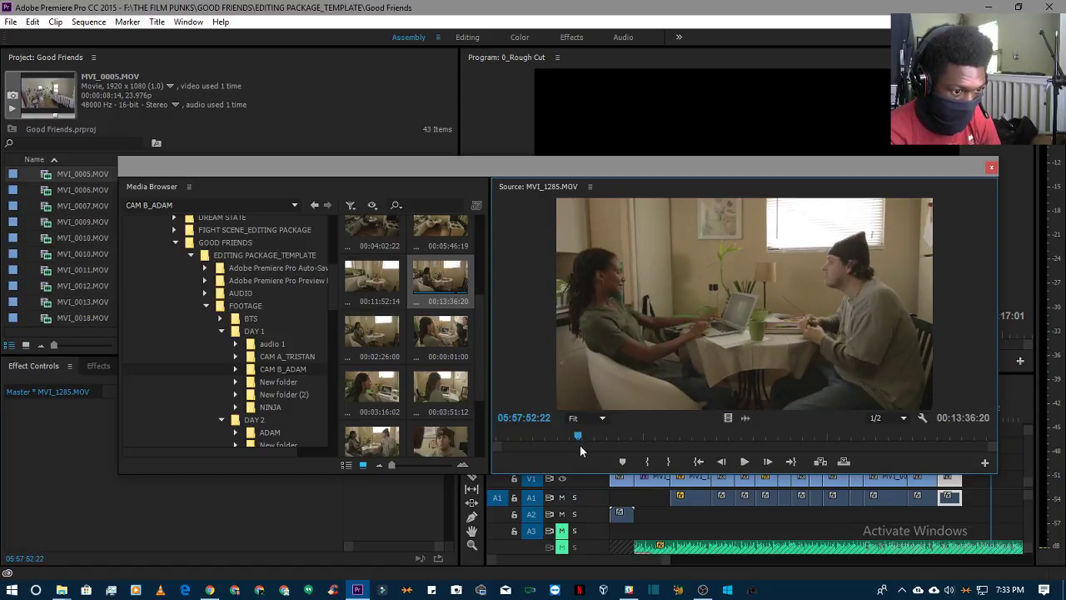
pyautogui.press('space')
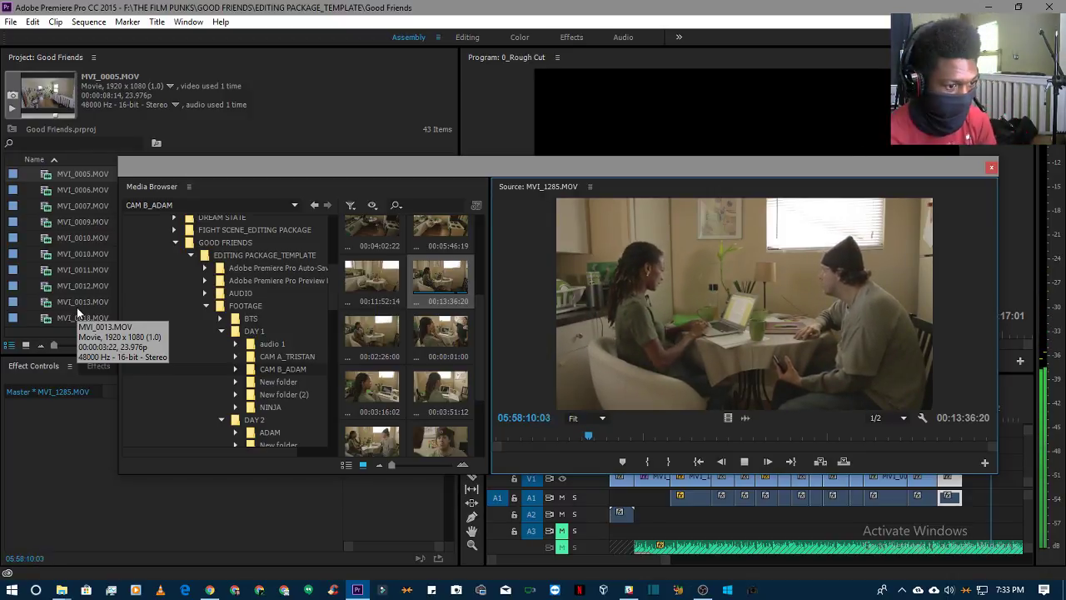
pyautogui.click(744, 465)
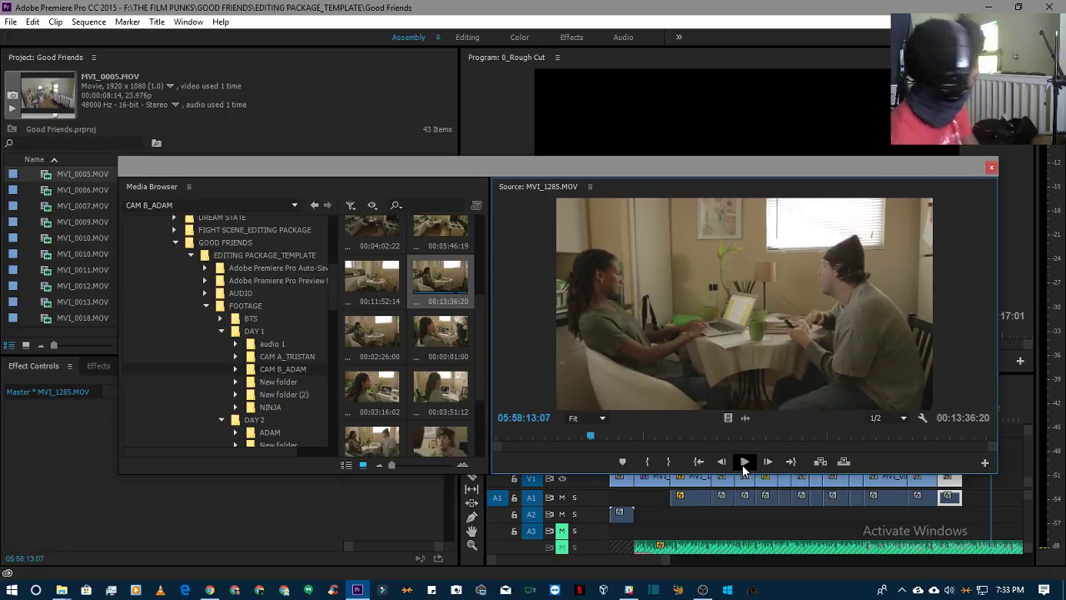
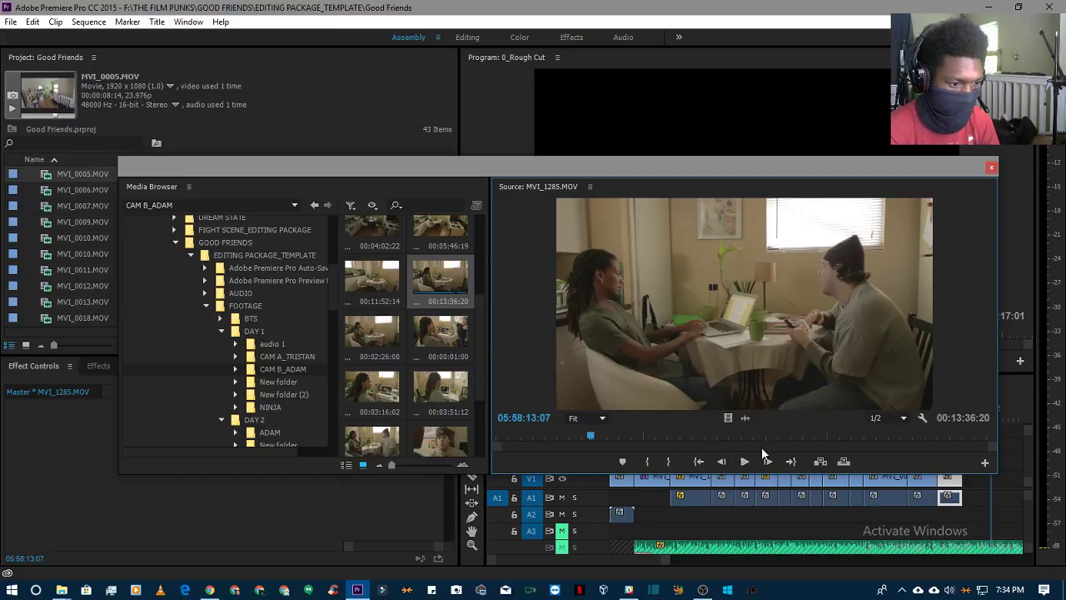
# - Review the MVI_1285 kitchen footage in the Source Monitor, playing and scrubbing back
pyautogui.click(744, 462)
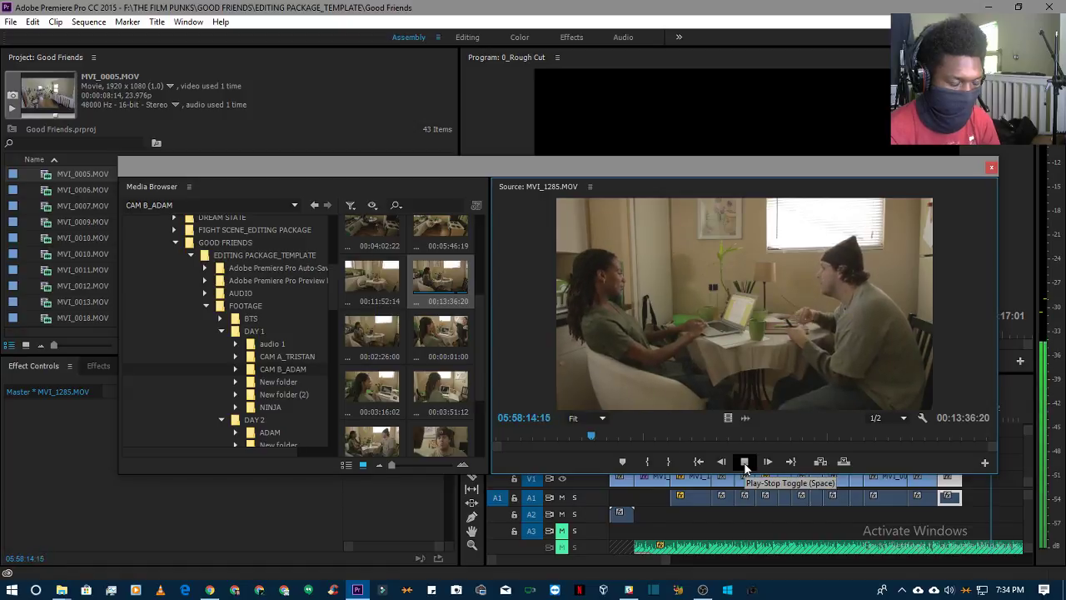
pyautogui.click(573, 438)
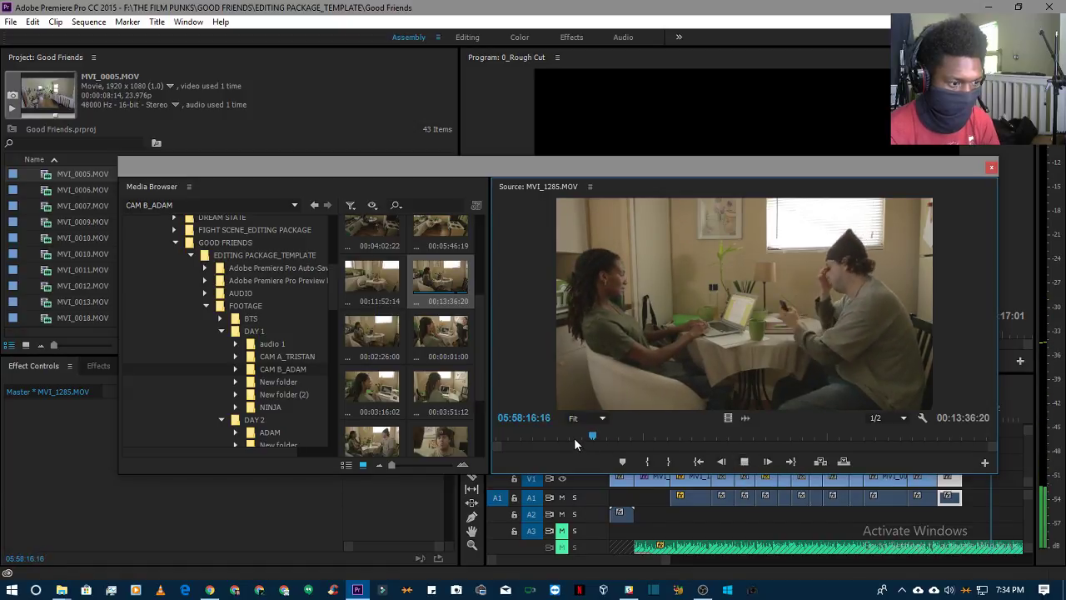
pyautogui.press('space')
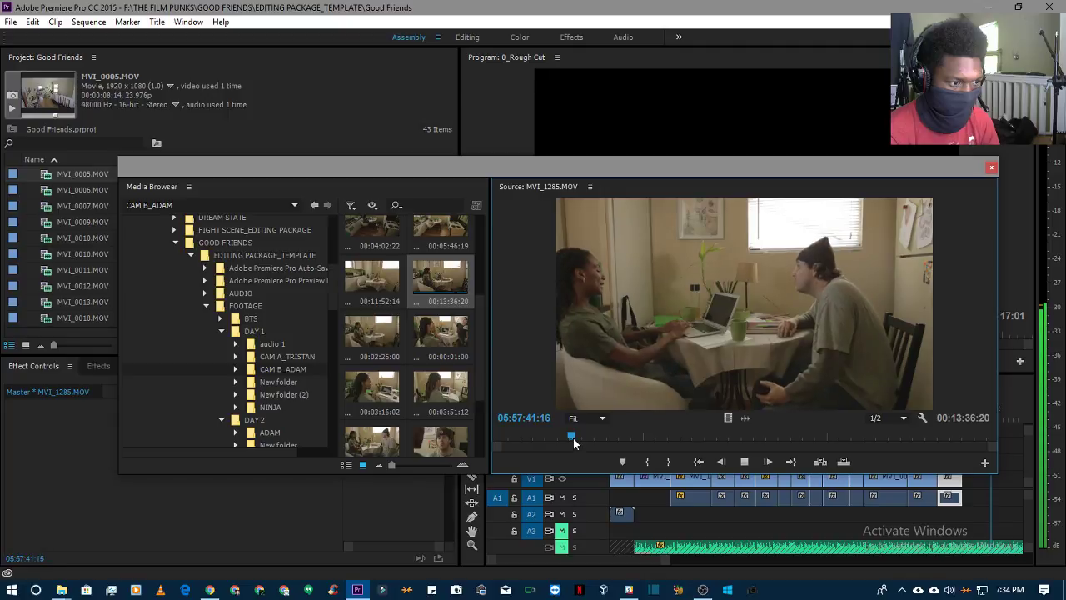
pyautogui.press('space')
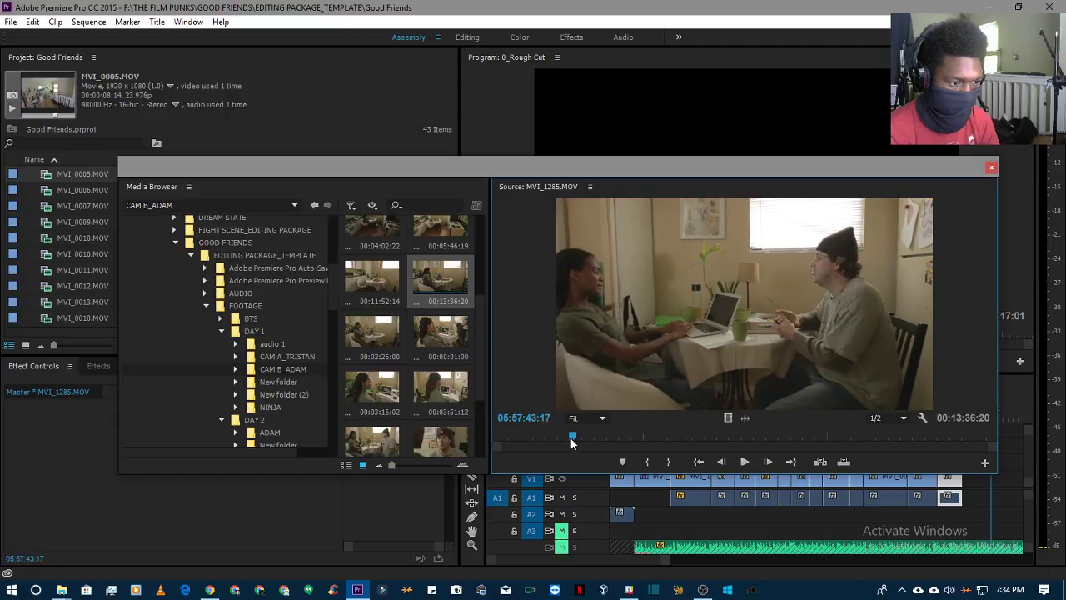
pyautogui.moveTo(572, 443); pyautogui.dragTo(663, 461)
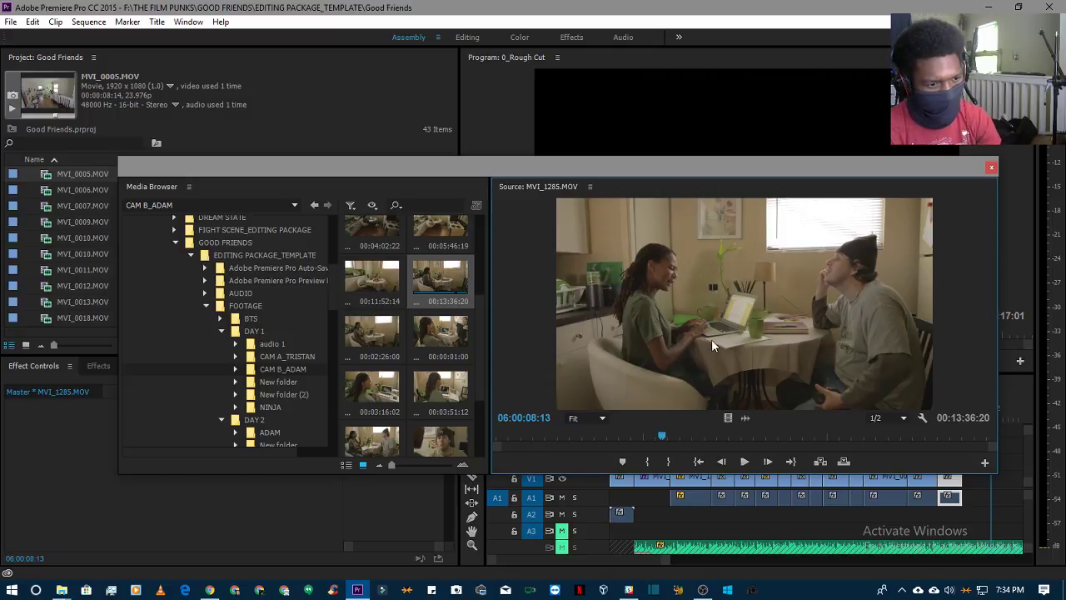
pyautogui.click(661, 438)
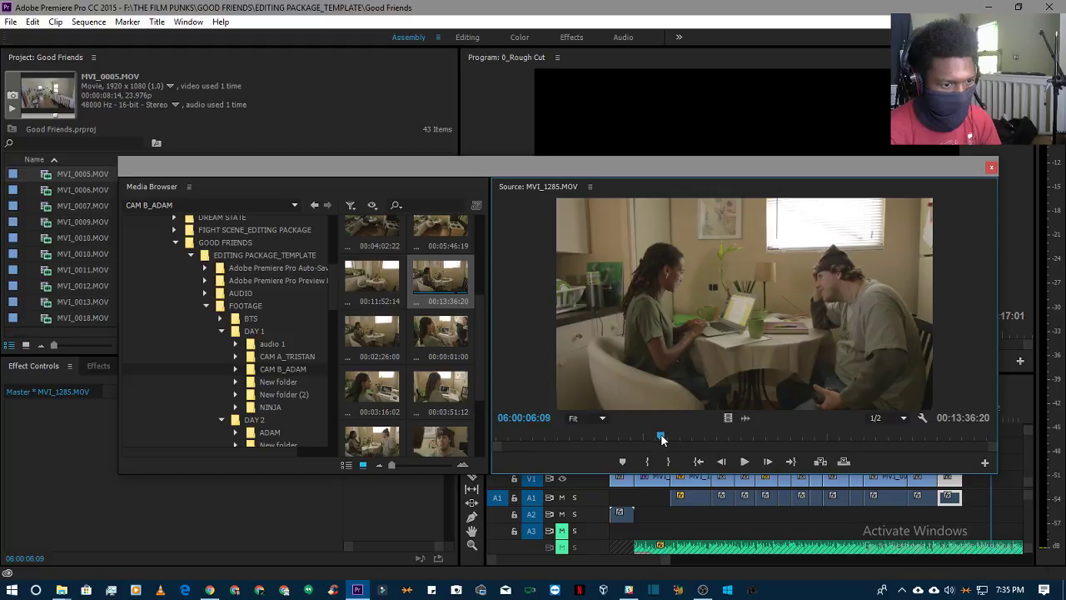
pyautogui.press('space')
pyautogui.press('space')
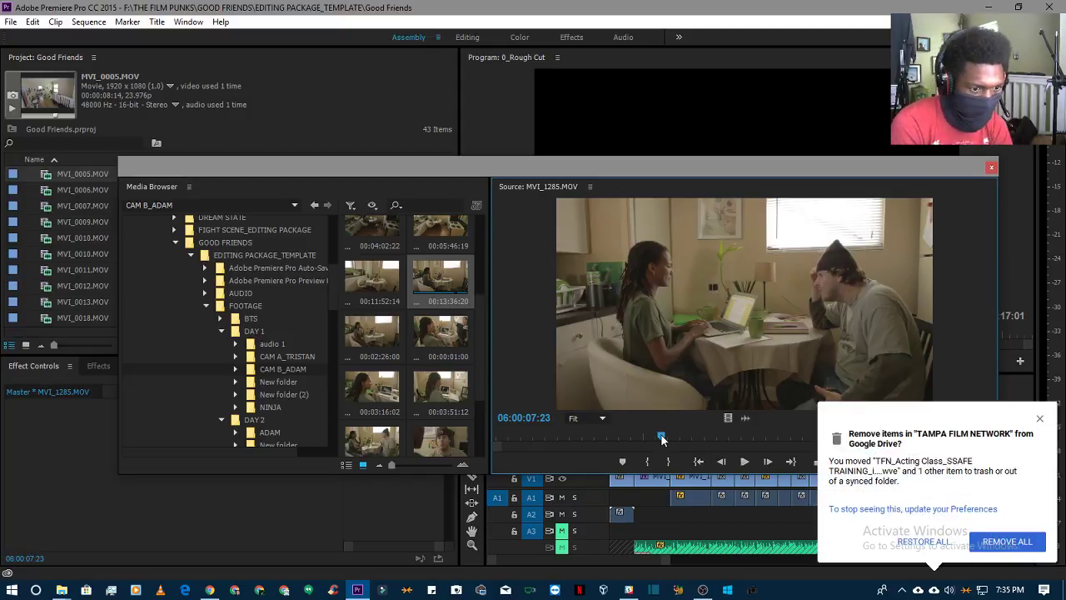
pyautogui.press('space')
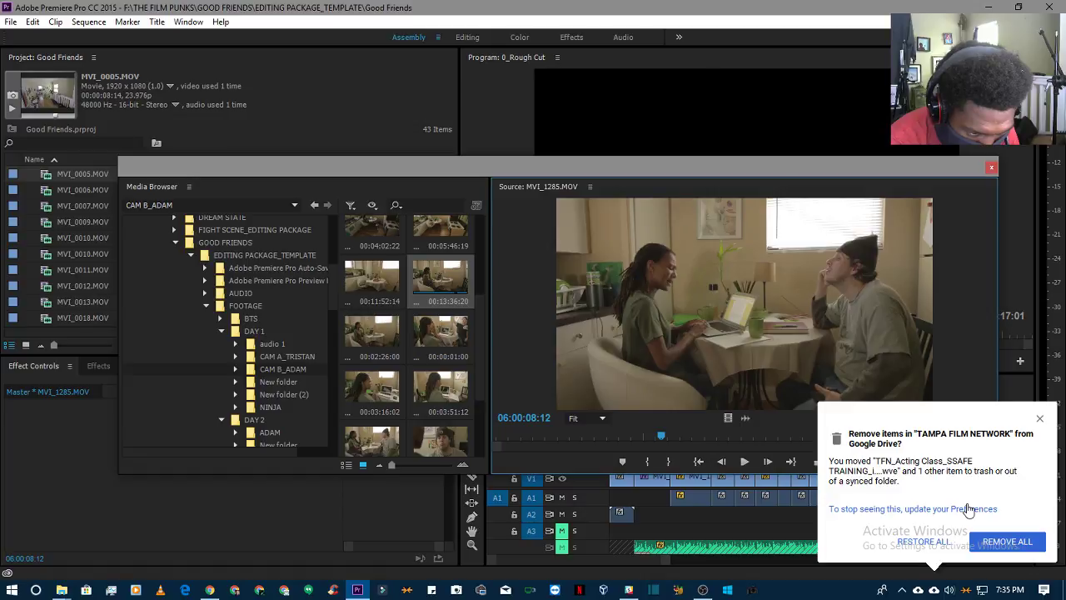
# - Clear the Google Drive notification with REMOVE ALL and continue reviewing MVI_1285
pyautogui.click(1024, 549)
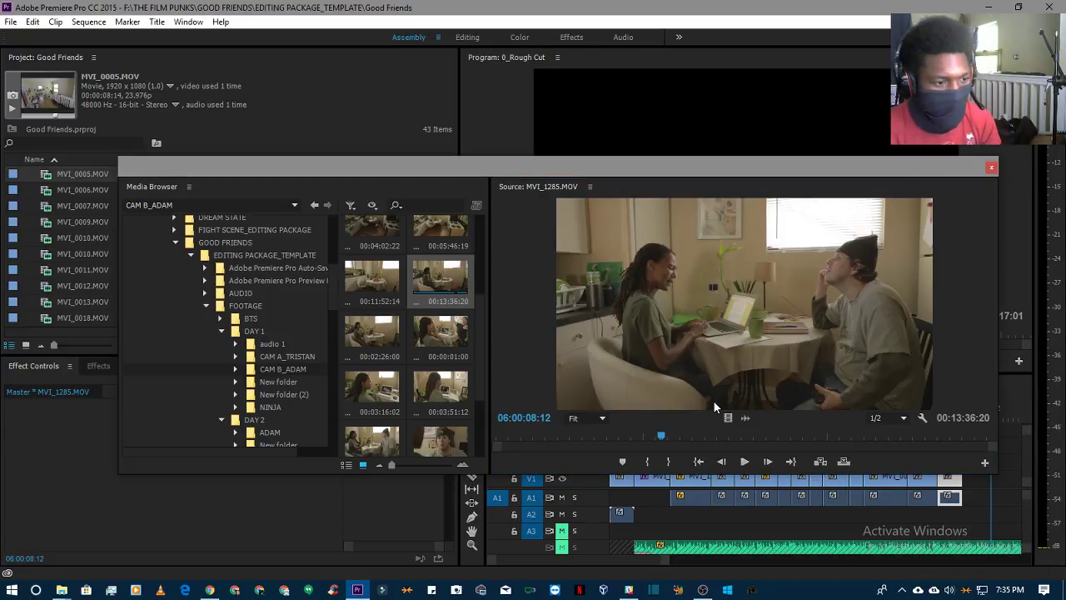
pyautogui.press('space')
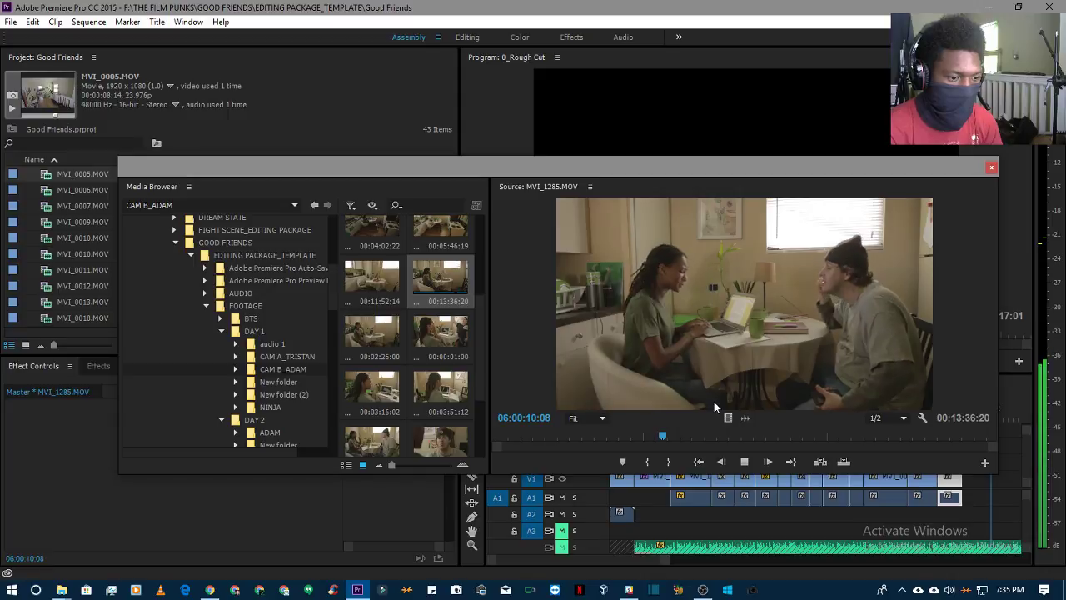
pyautogui.click(664, 434)
pyautogui.press('space')
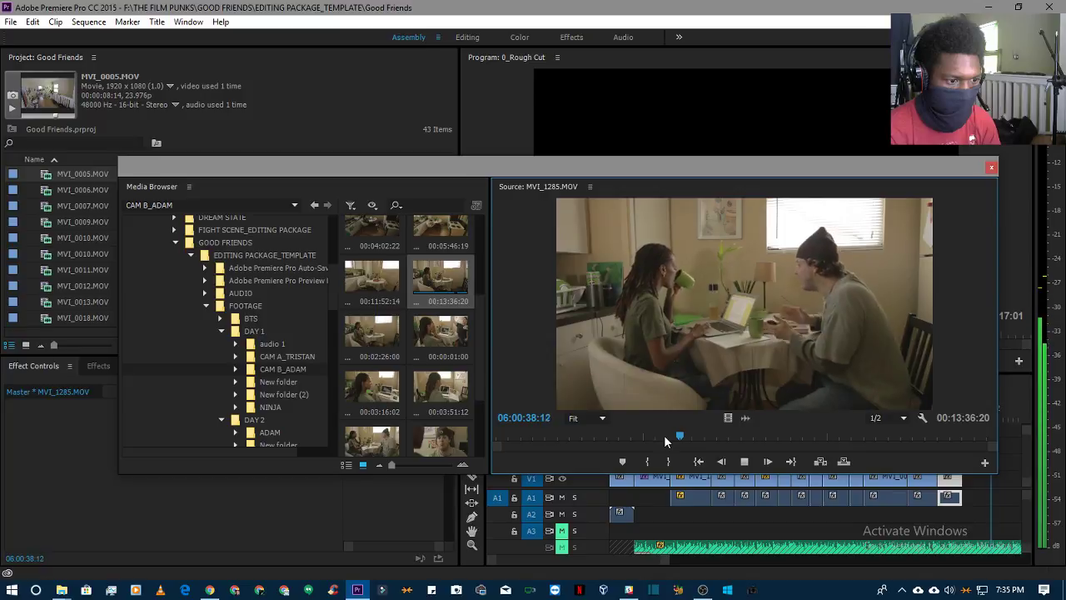
pyautogui.press('space')
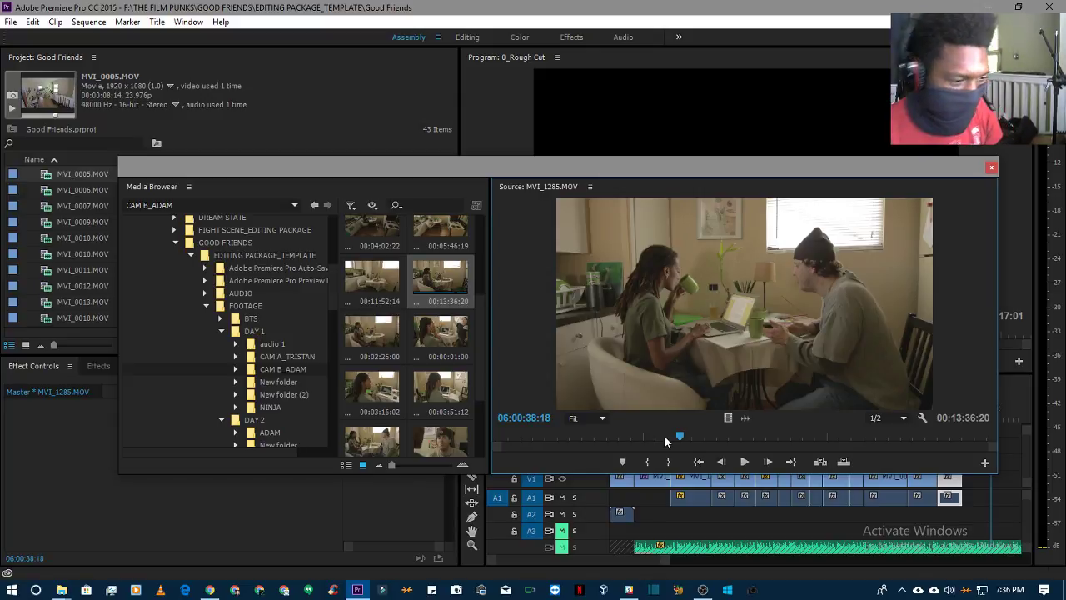
pyautogui.moveTo(680, 440); pyautogui.dragTo(679, 441)
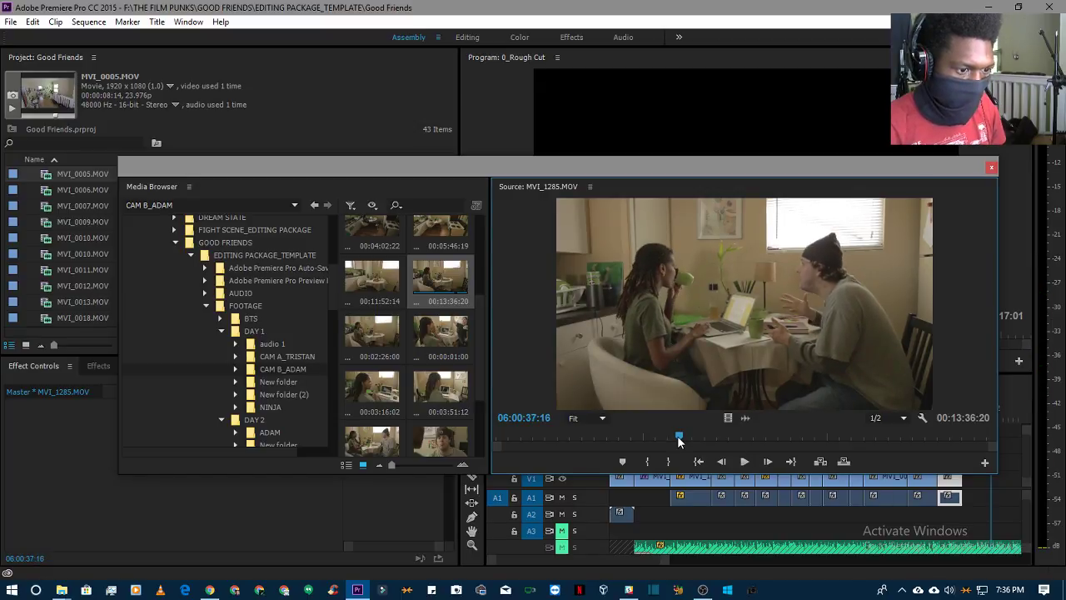
pyautogui.press('space')
pyautogui.press('space')
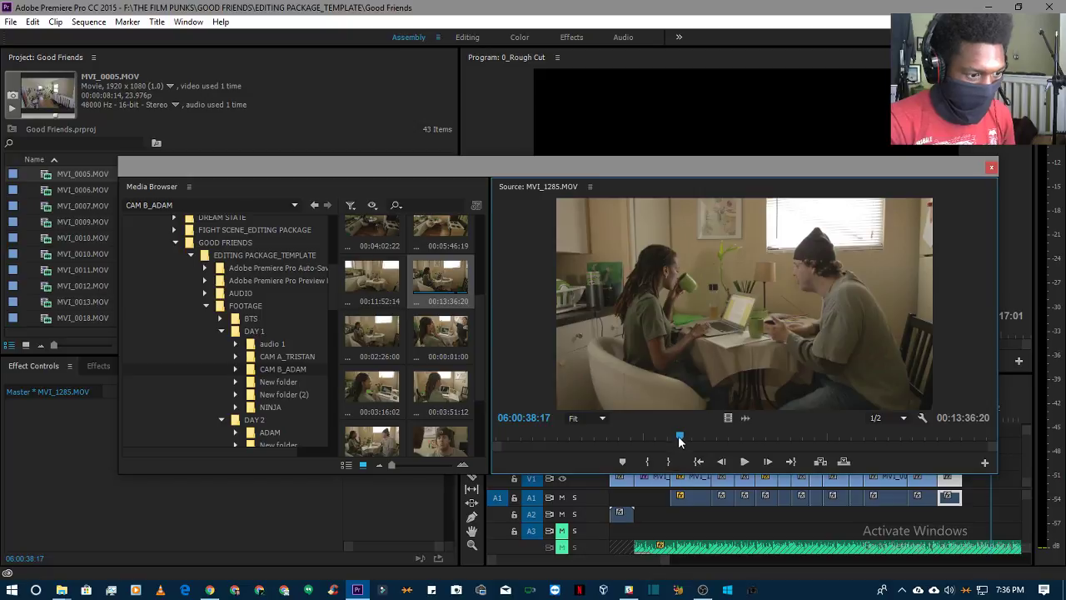
# - Play MVI_1285 to 06:00:44:06 and set the Out point there
pyautogui.moveTo(679, 436); pyautogui.dragTo(675, 436)
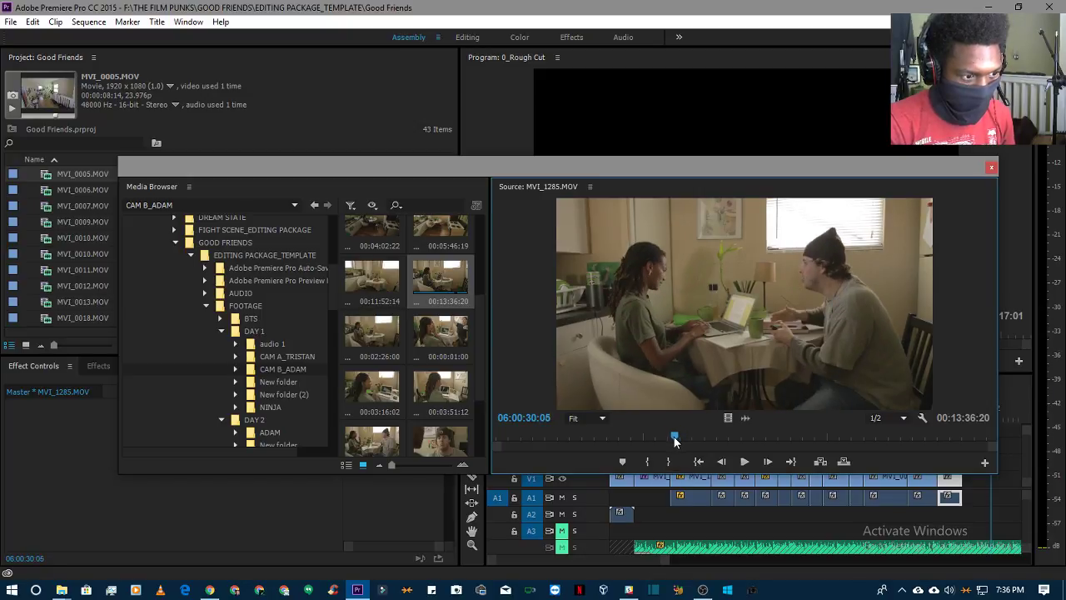
pyautogui.press('space')
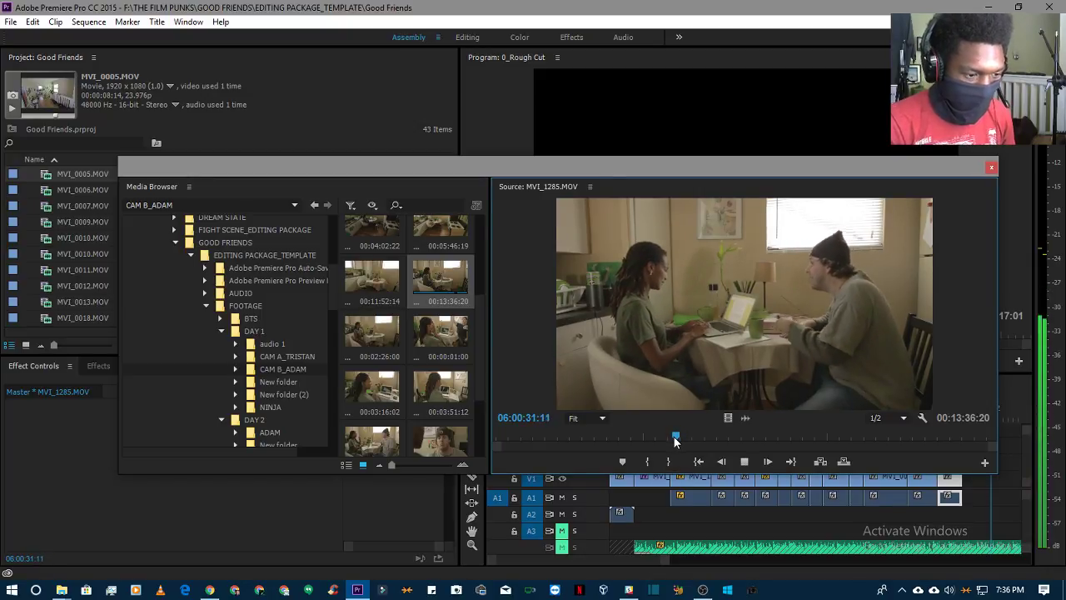
pyautogui.press('space')
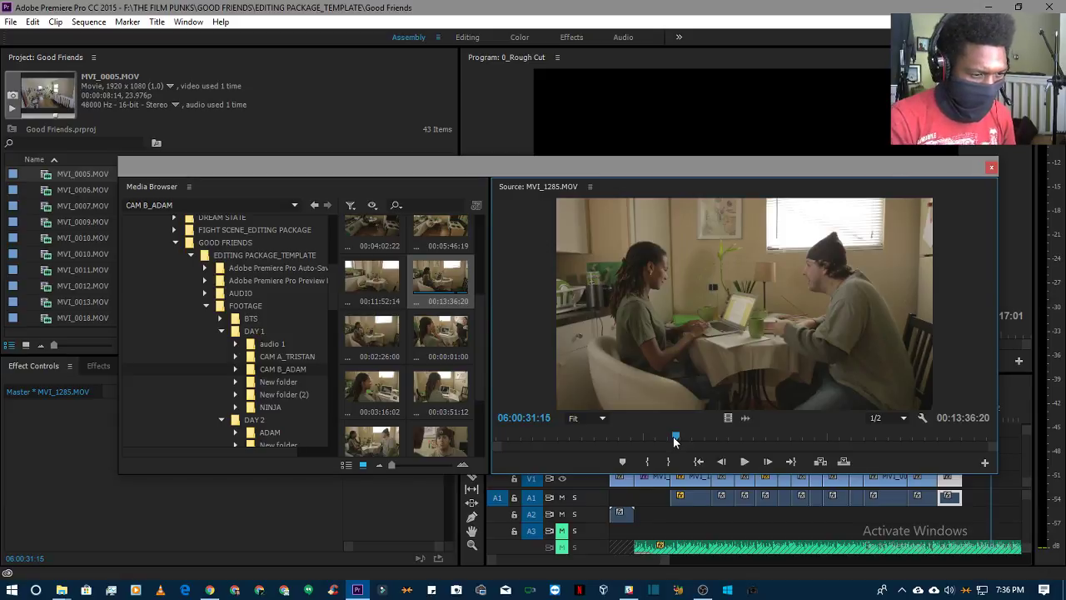
pyautogui.press('space')
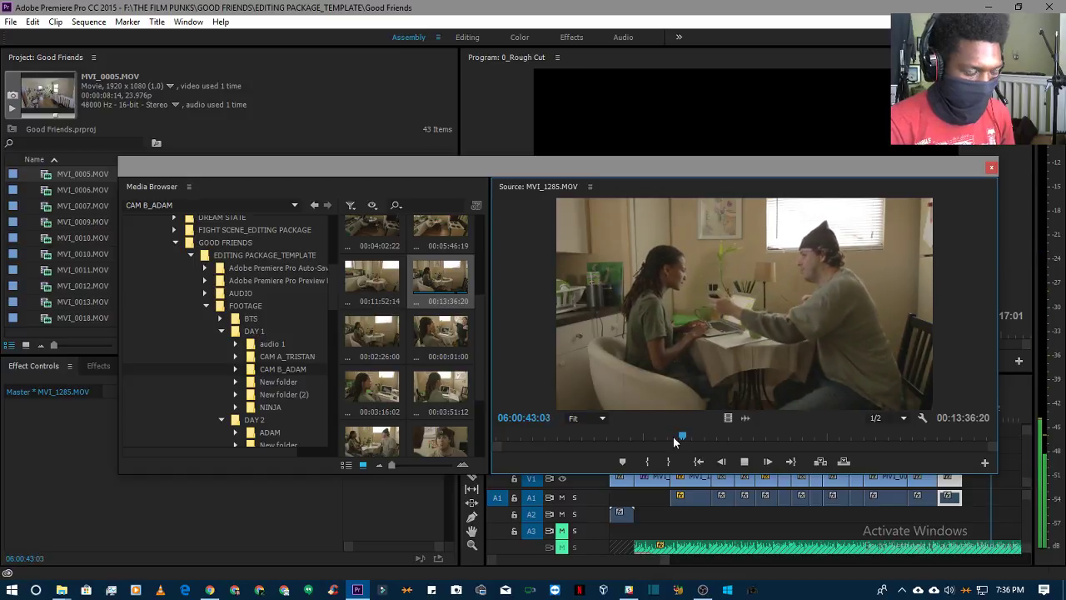
pyautogui.press('space')
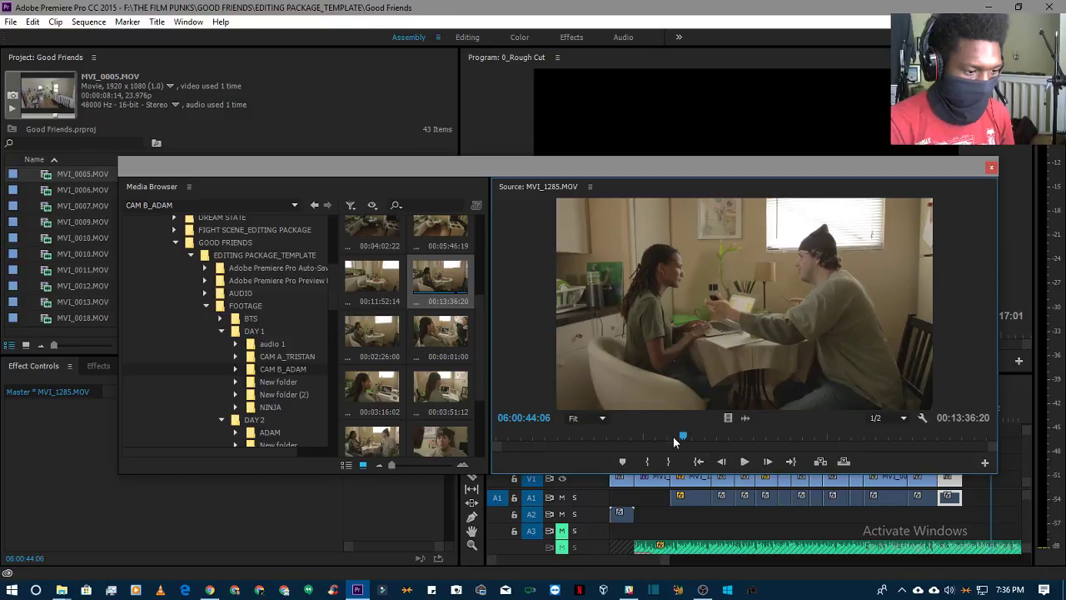
pyautogui.click(669, 462)
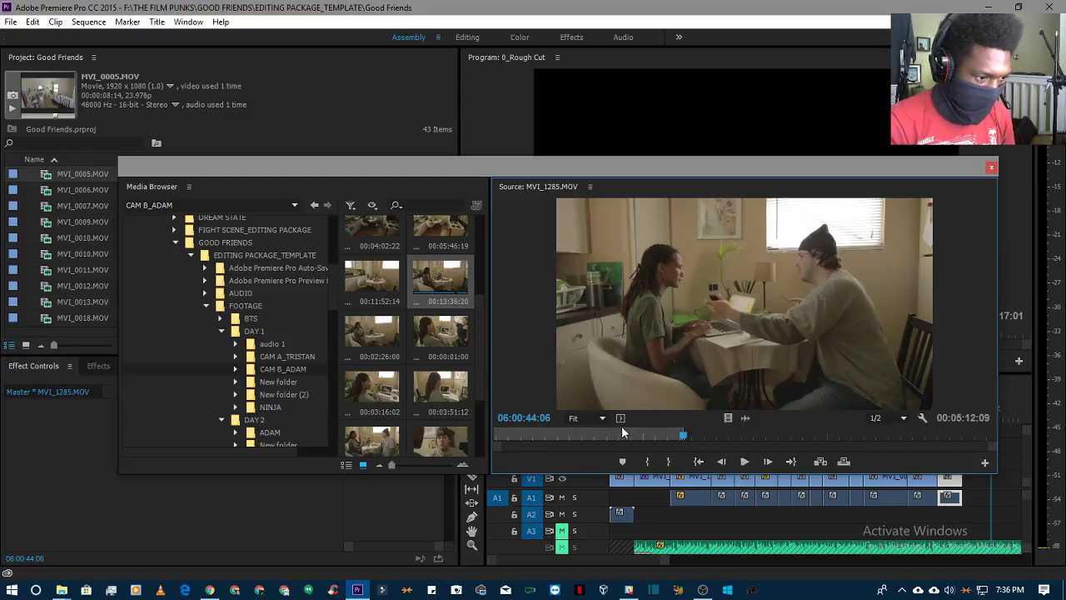
# - Set the In point at 06:00:19:09 and move the floating source window aside
pyautogui.moveTo(649, 439); pyautogui.dragTo(671, 440)
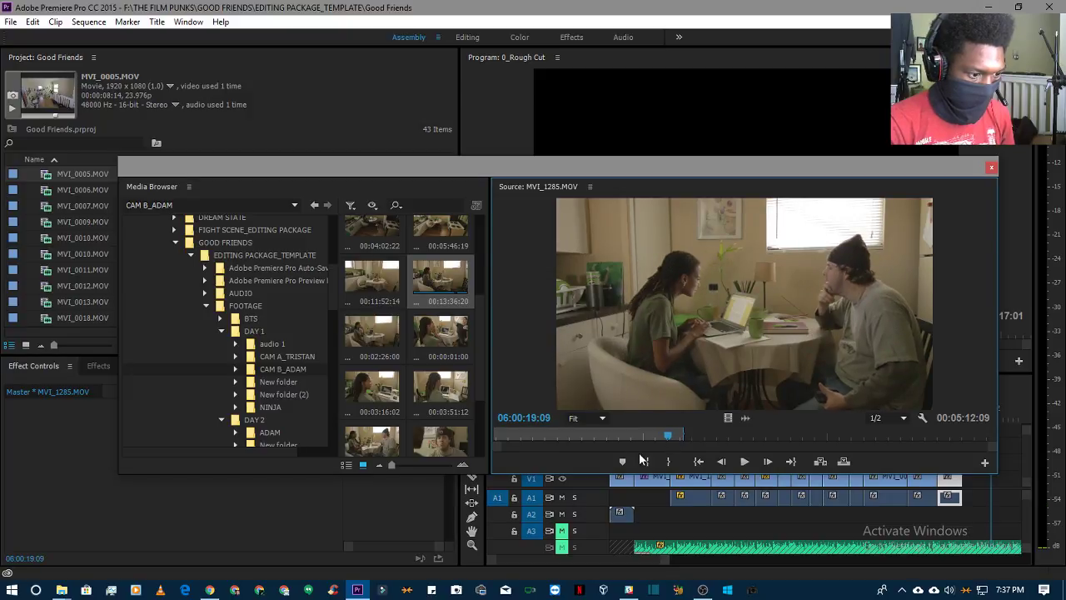
pyautogui.click(642, 458)
pyautogui.moveTo(738, 165); pyautogui.dragTo(279, 176)
# - Drag the marked MVI_1285 shot onto 0_Rough Cut after the existing clips
pyautogui.moveTo(264, 267); pyautogui.dragTo(916, 485)
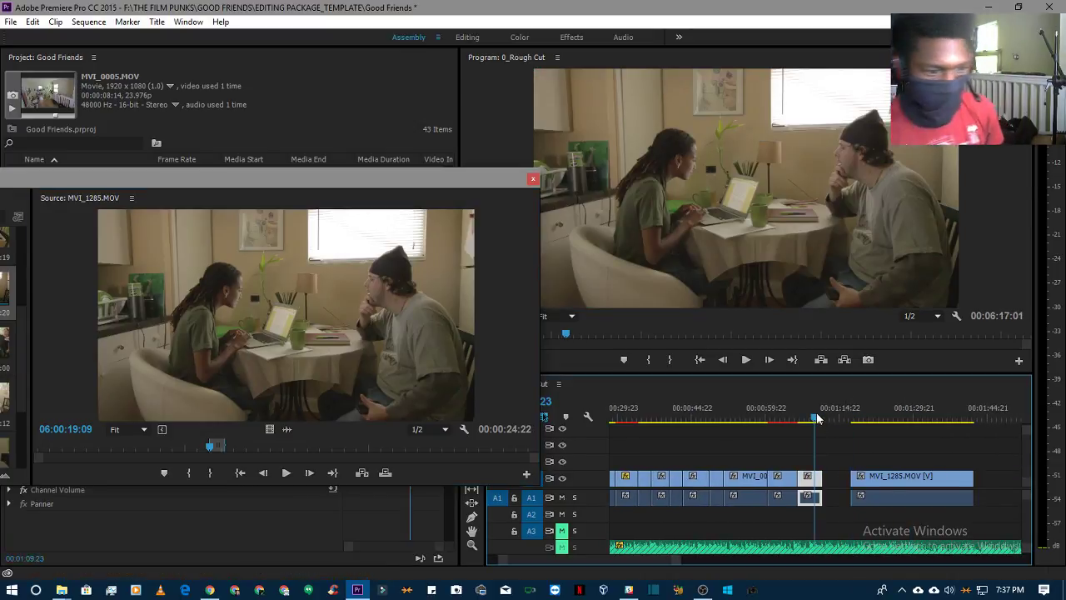
pyautogui.click(817, 420)
pyautogui.moveTo(817, 420); pyautogui.dragTo(861, 422)
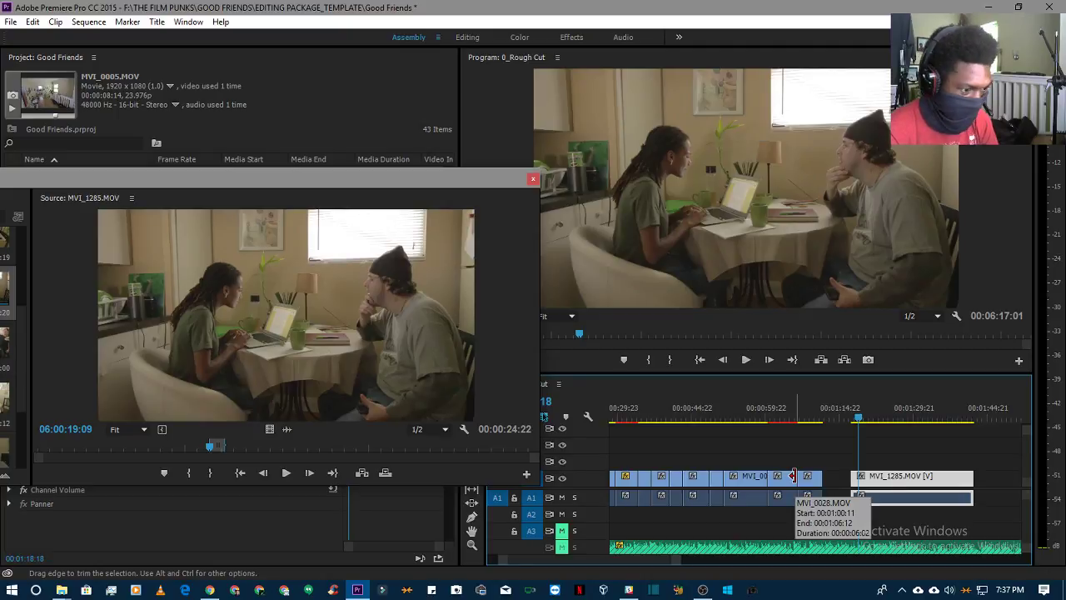
# - Play back the new MVI_1285 clip and shift the floating source window right
pyautogui.press('space')
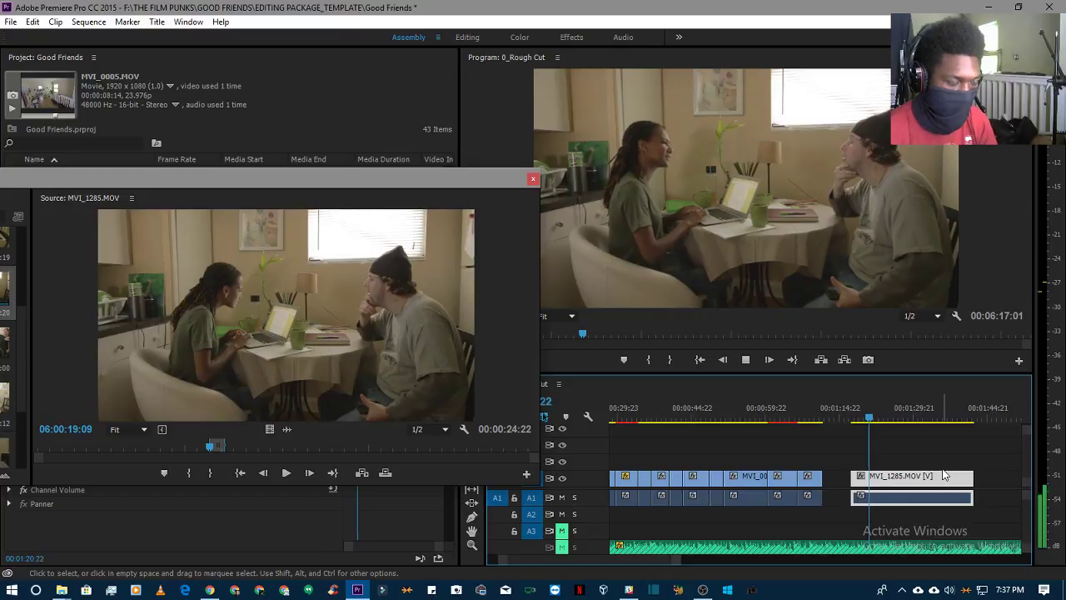
pyautogui.press('space')
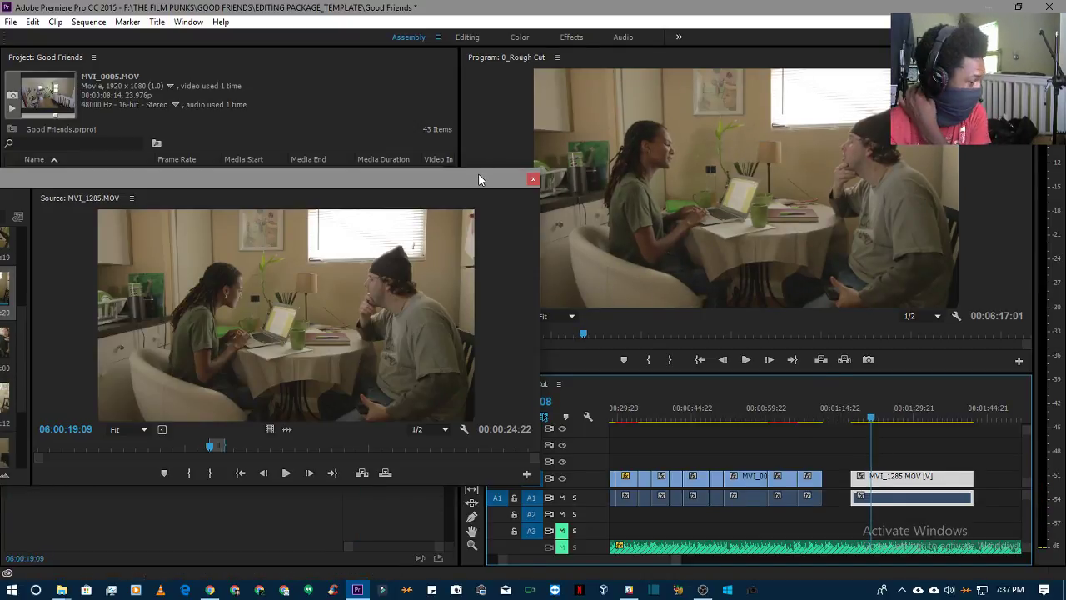
pyautogui.click(478, 172)
pyautogui.moveTo(478, 174); pyautogui.dragTo(841, 137)
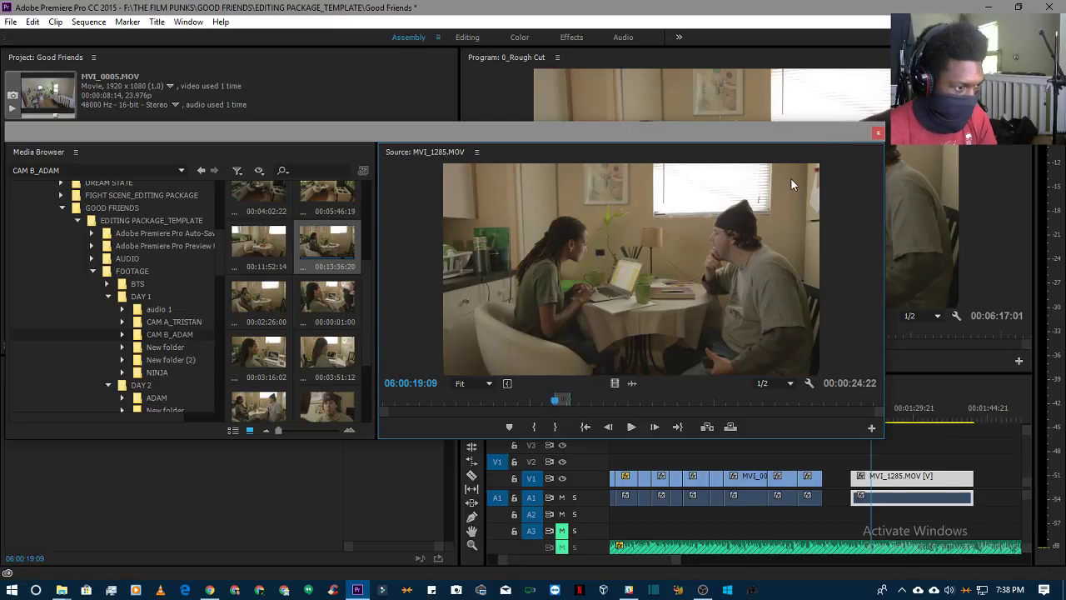
# - Bring the floating Media Browser/Source group back on screen, scroll the thumbnails, and play the sequence
pyautogui.moveTo(395, 142)
pyautogui.mouseDown()
pyautogui.moveTo(527, 125)
pyautogui.moveTo(416, 143)
pyautogui.mouseUp()
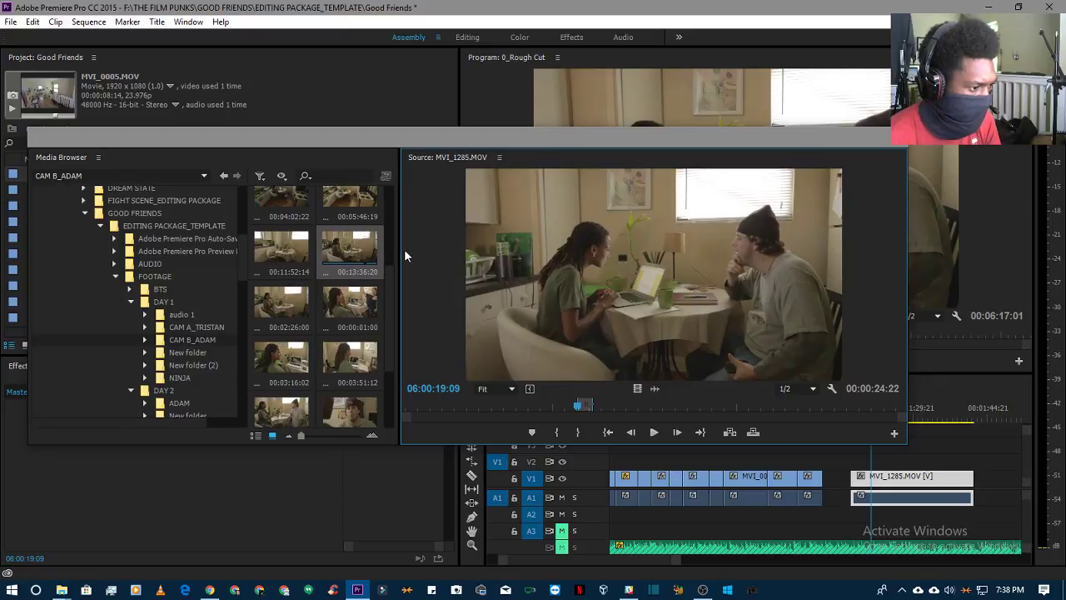
pyautogui.scroll(1, 386, 274)
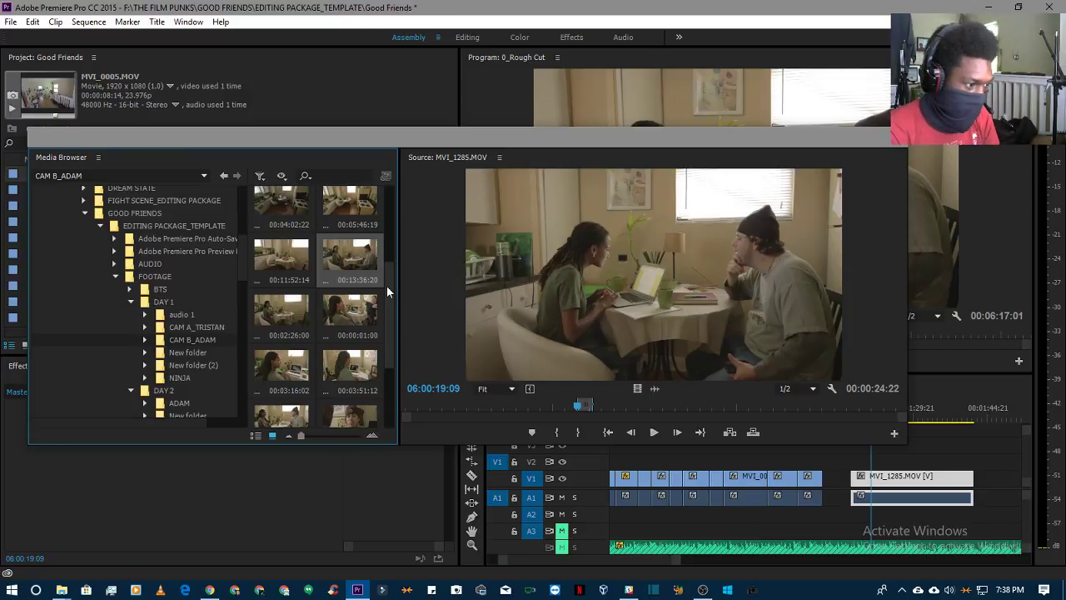
pyautogui.moveTo(387, 286); pyautogui.dragTo(387, 274)
pyautogui.moveTo(390, 283); pyautogui.dragTo(390, 284)
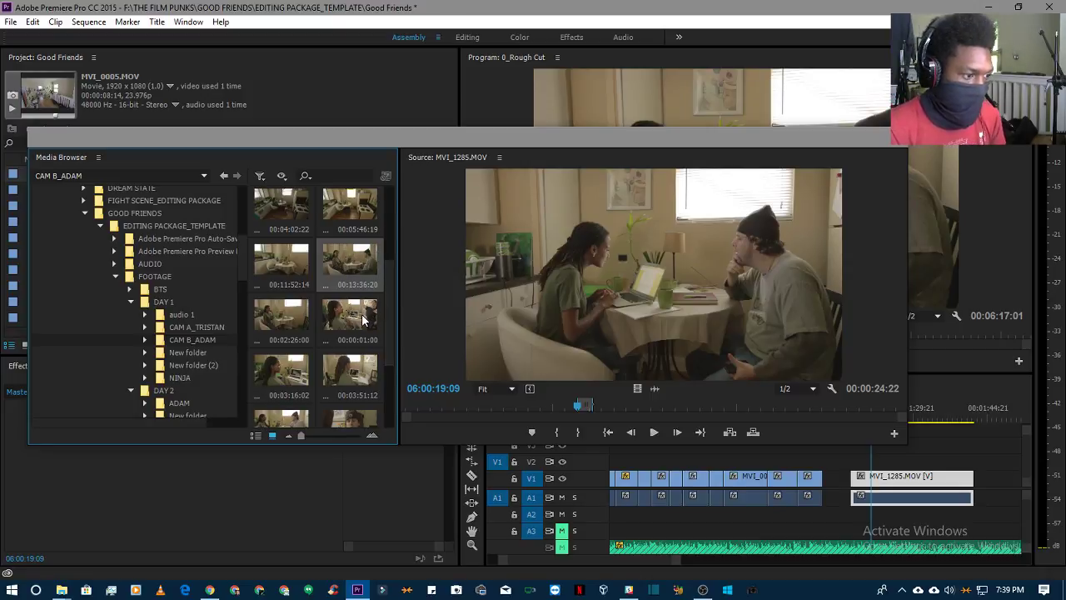
pyautogui.press('space')
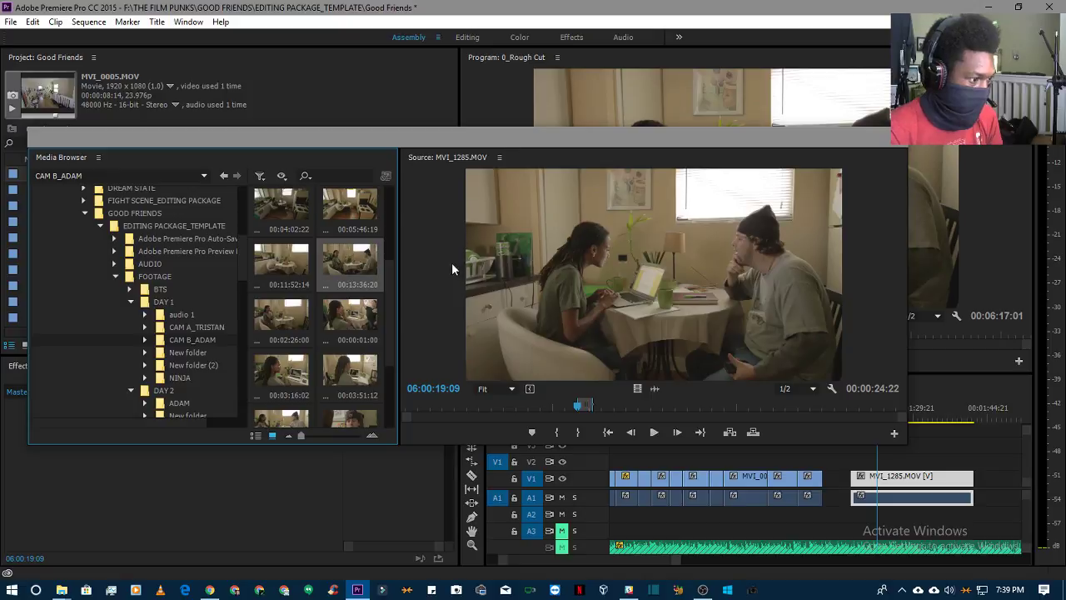
# - Open the IMG_1291.JPG still in the source viewer and briefly preview it
pyautogui.moveTo(387, 284); pyautogui.dragTo(382, 201)
pyautogui.doubleClick(300, 210)
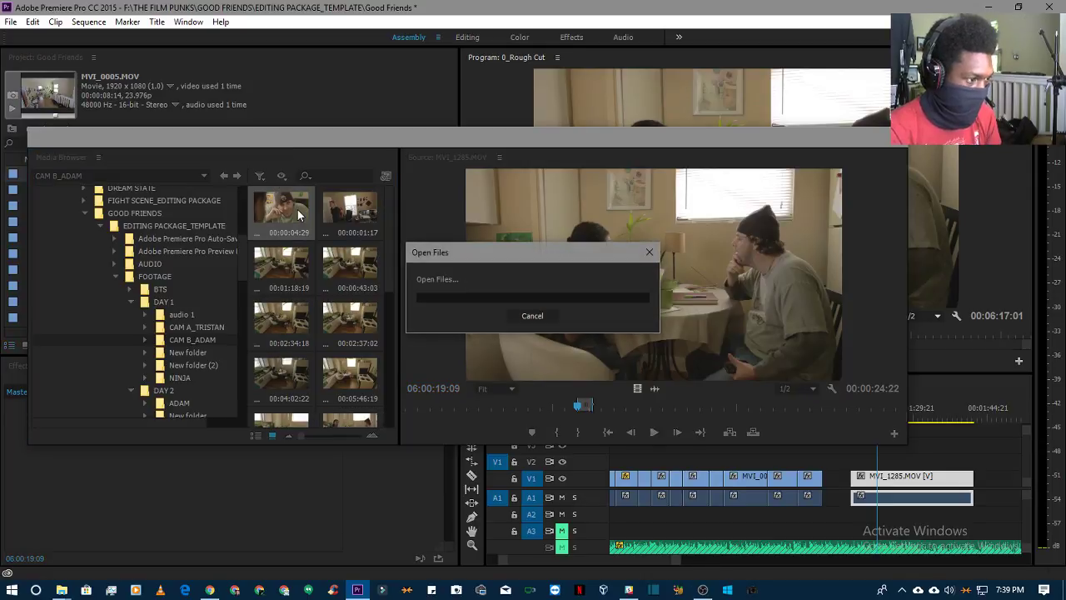
pyautogui.click(653, 432)
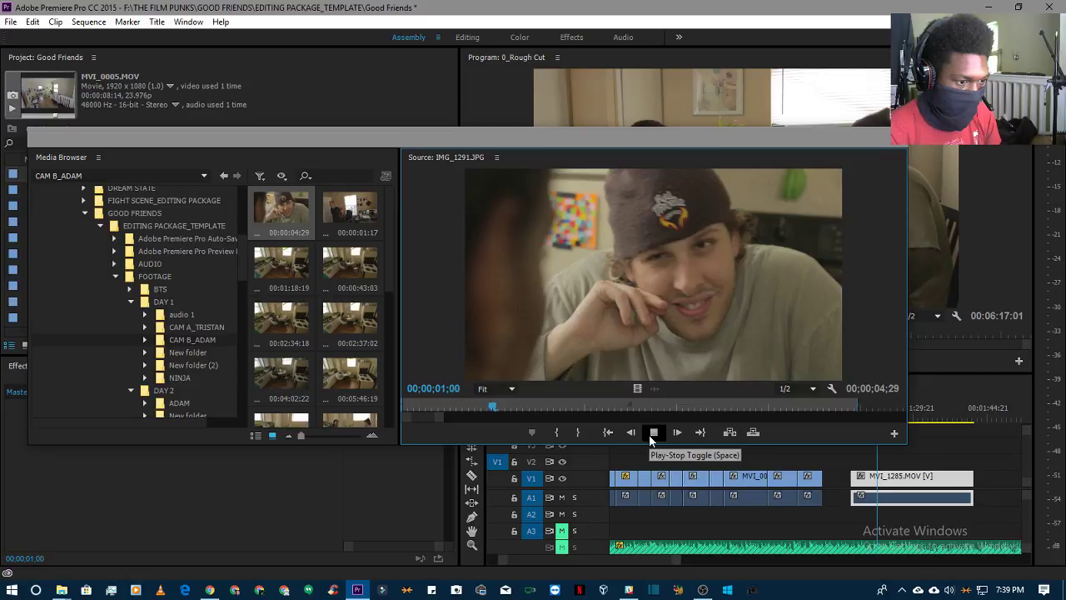
pyautogui.click(653, 433)
# - Load the 00:03:26:17 MVI_1292.MOV take and play through it in the Source Monitor
pyautogui.moveTo(389, 275); pyautogui.dragTo(389, 364)
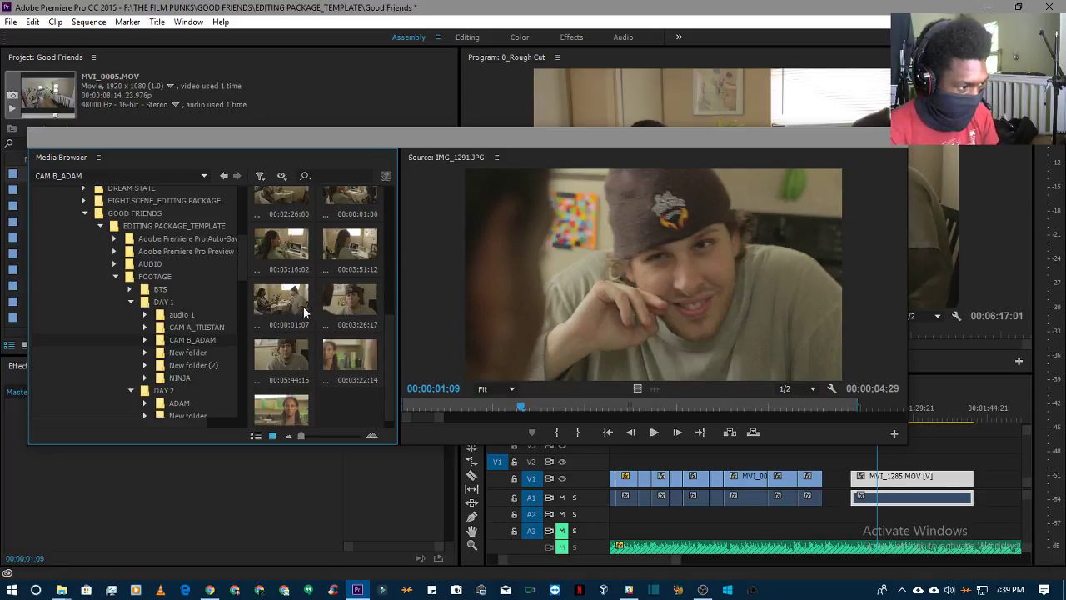
pyautogui.doubleClick(354, 298)
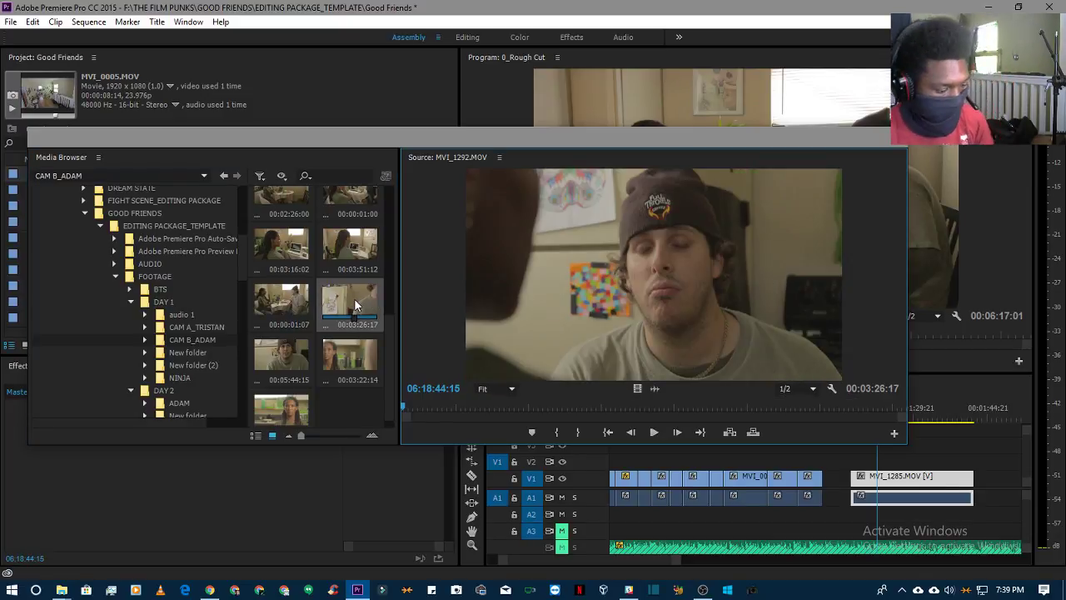
pyautogui.press('space')
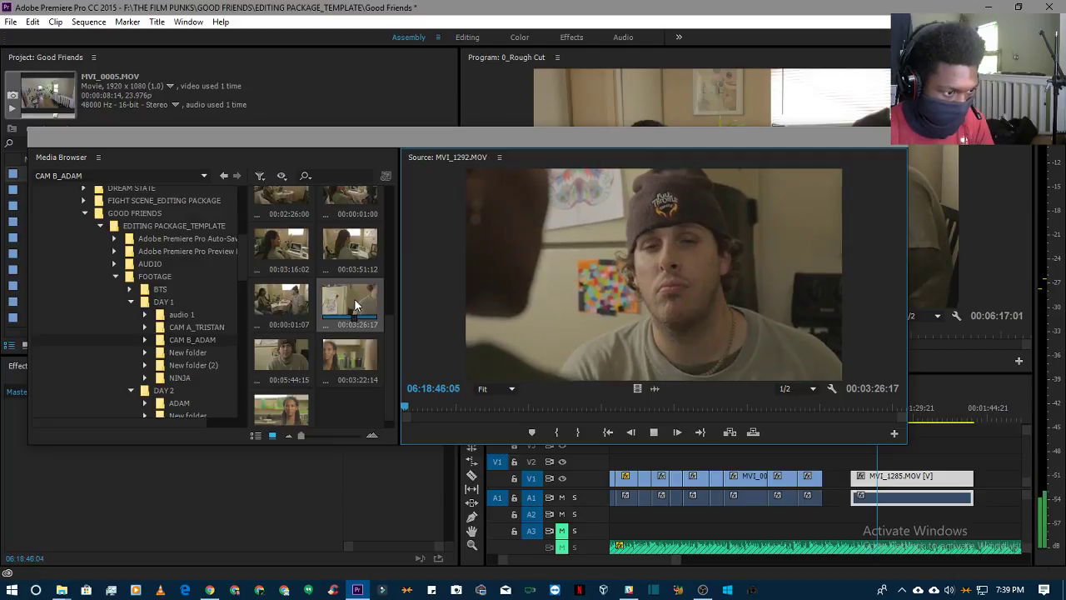
pyautogui.press('space')
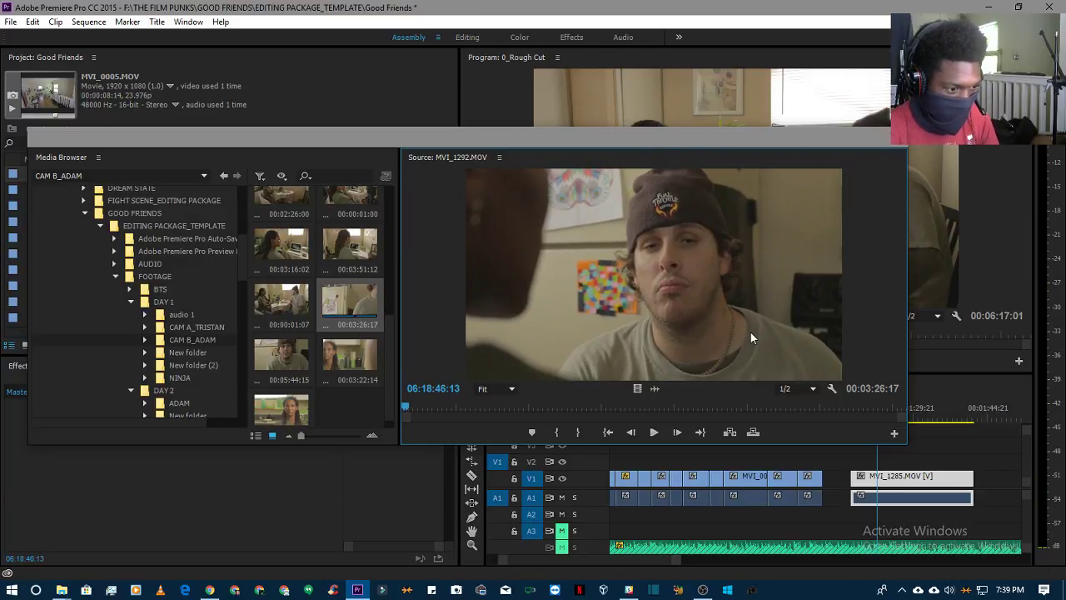
pyautogui.press('space')
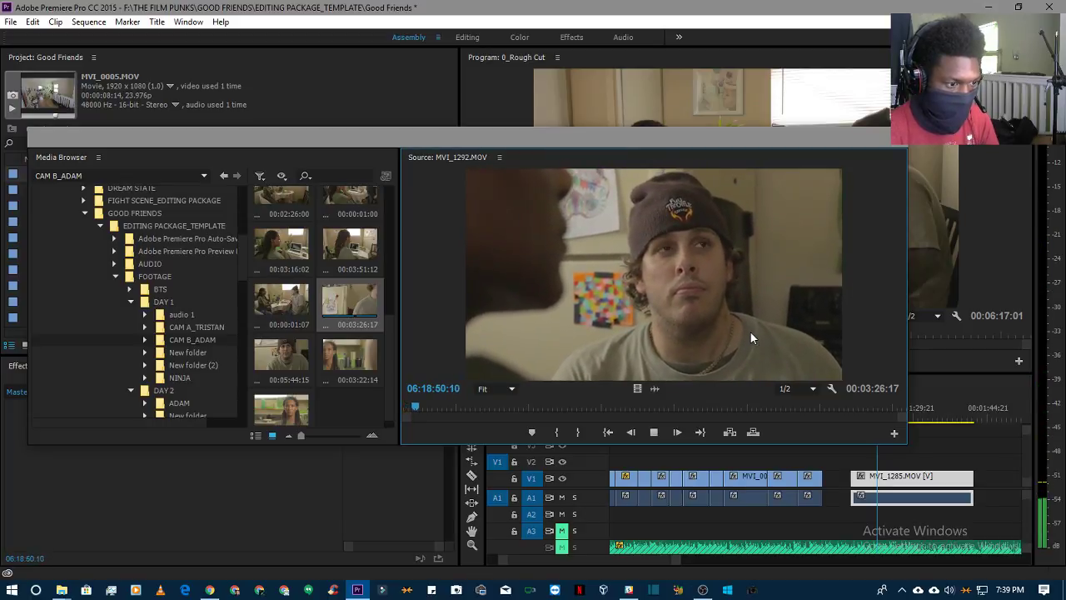
pyautogui.press('space')
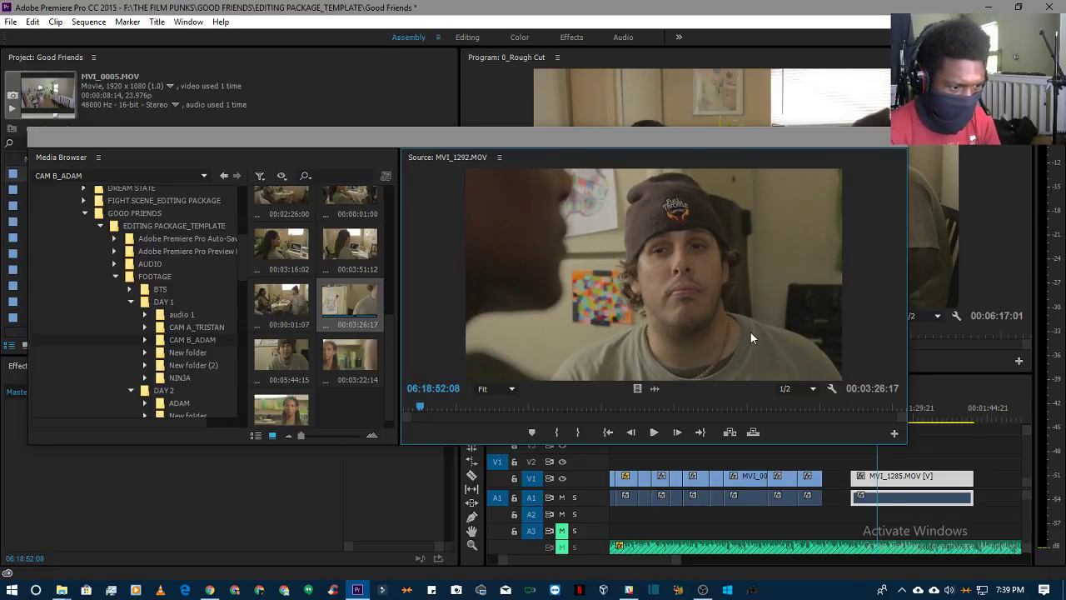
pyautogui.press('space')
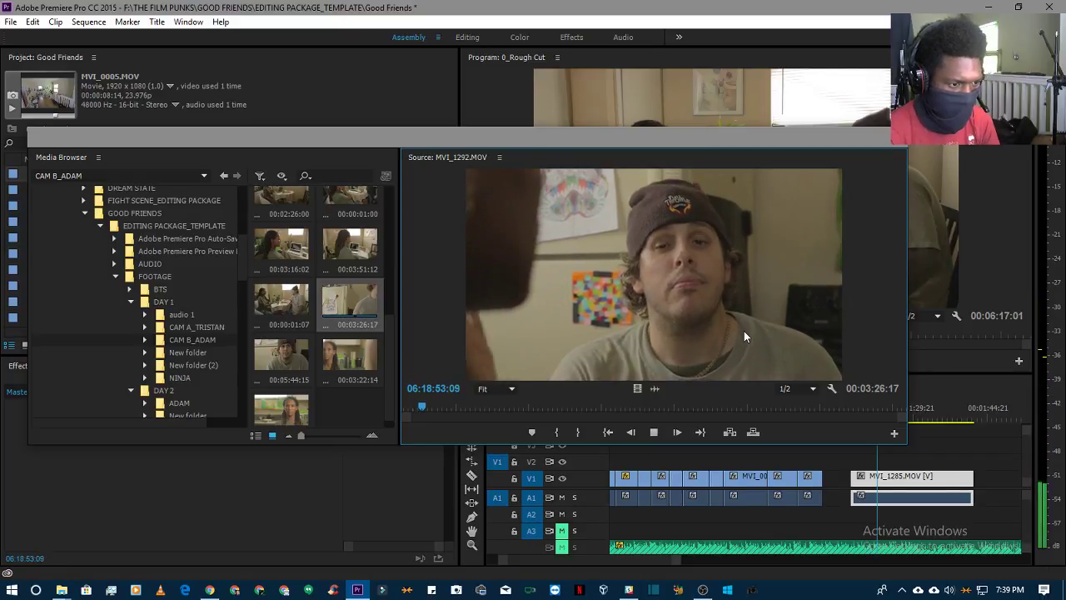
pyautogui.press('space')
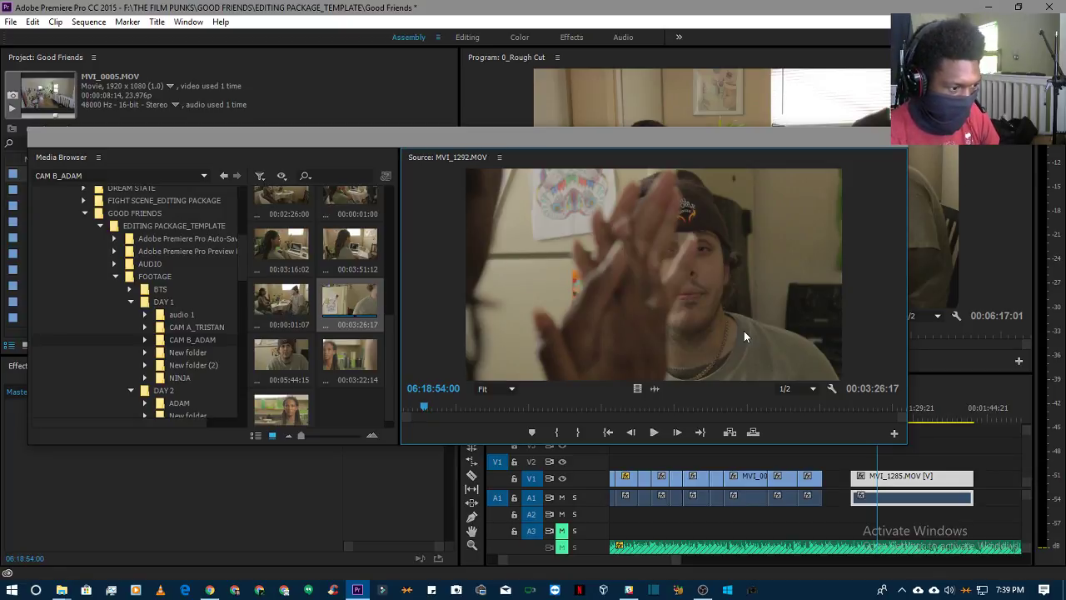
# - Keep reviewing MVI_1292 and set its In point at 06:19:04:14
pyautogui.click(658, 432)
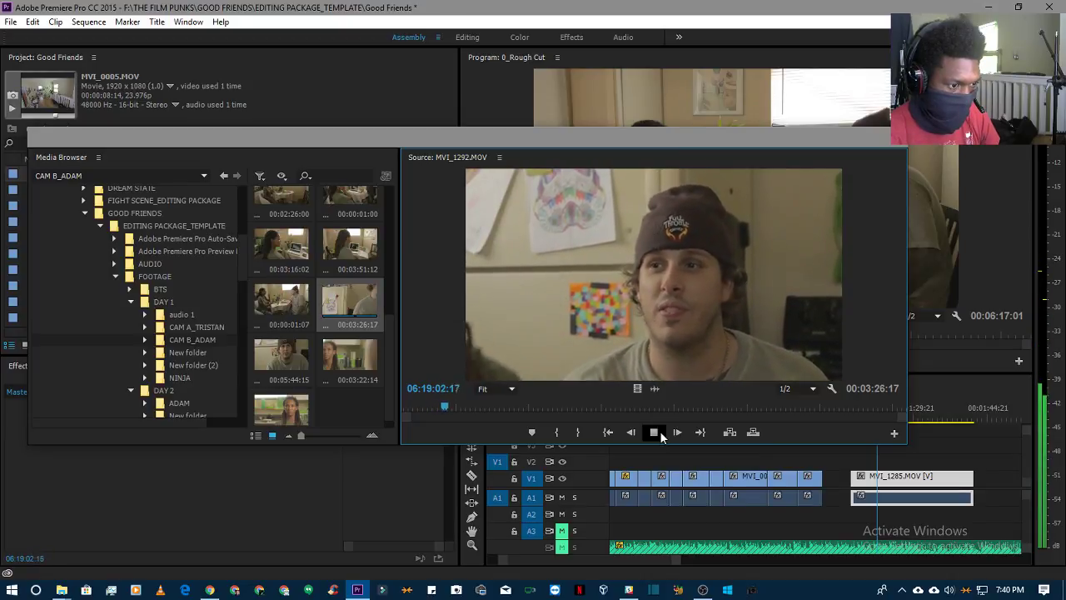
pyautogui.click(660, 431)
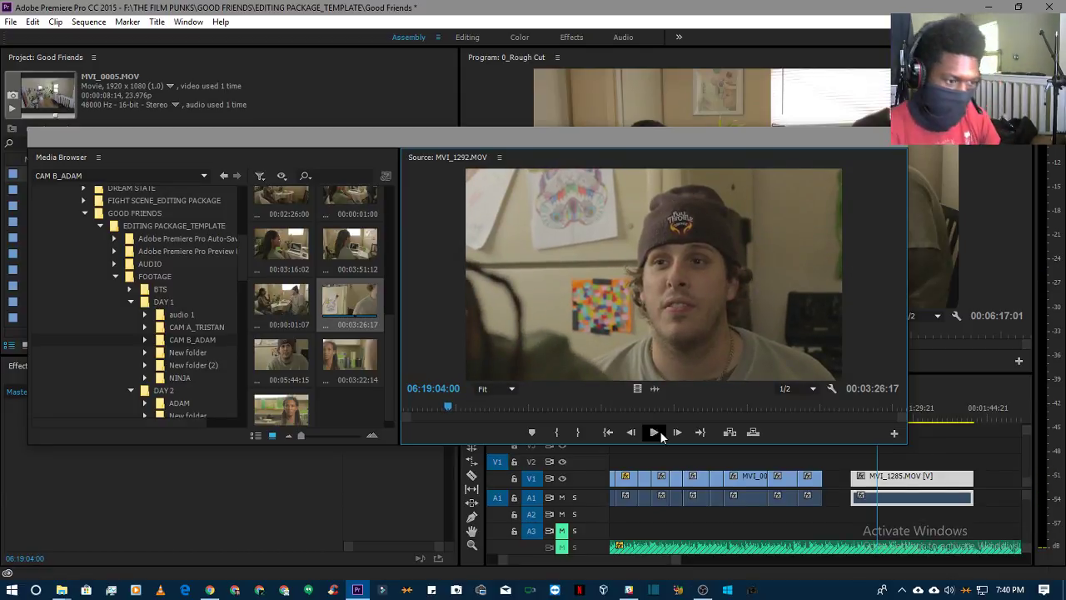
pyautogui.click(659, 431)
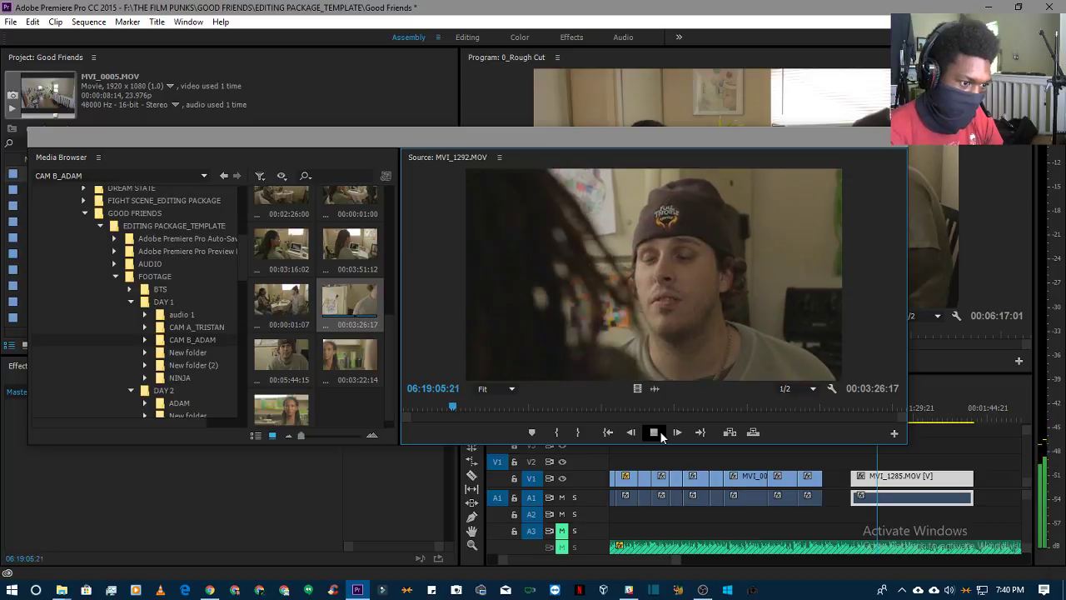
pyautogui.click(660, 431)
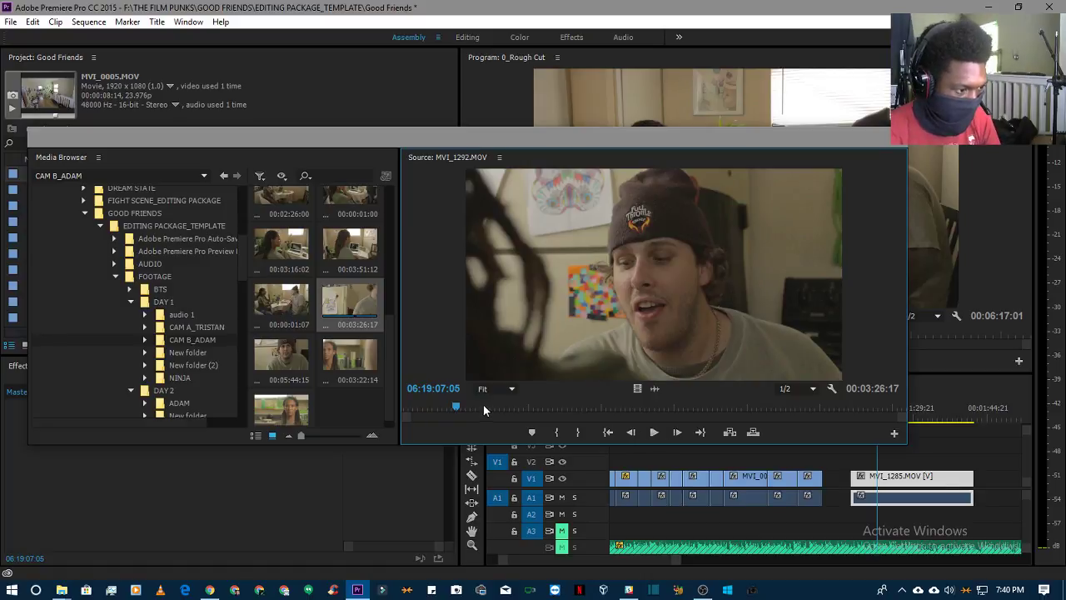
pyautogui.moveTo(456, 409)
pyautogui.mouseDown()
pyautogui.moveTo(407, 408)
pyautogui.moveTo(440, 408)
pyautogui.mouseUp()
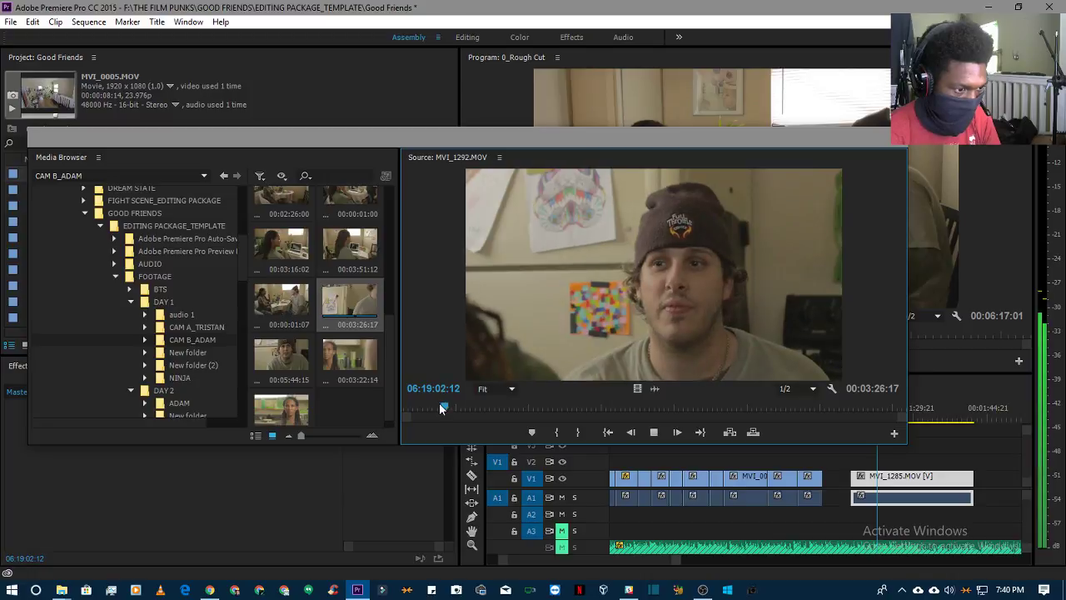
pyautogui.press('space')
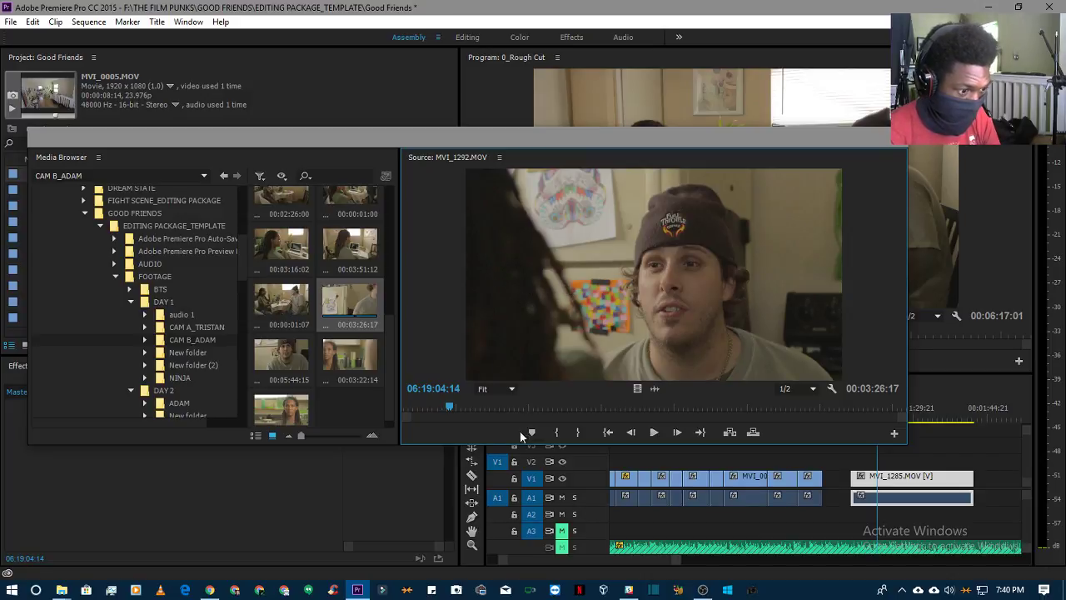
pyautogui.click(558, 433)
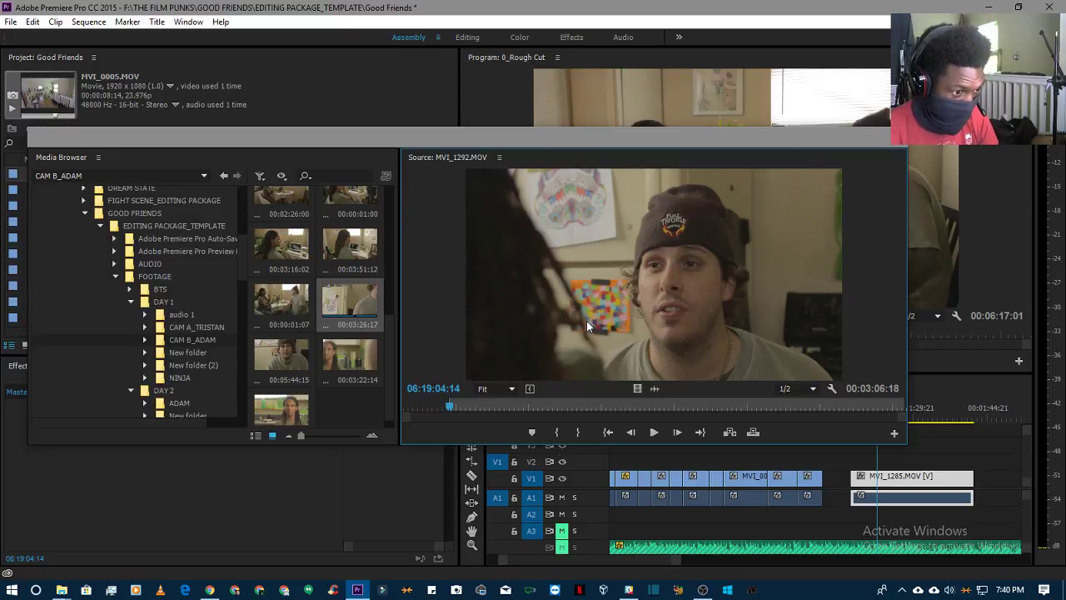
# - Play MVI_1292 from the In point to where the shot should end
pyautogui.press('space')
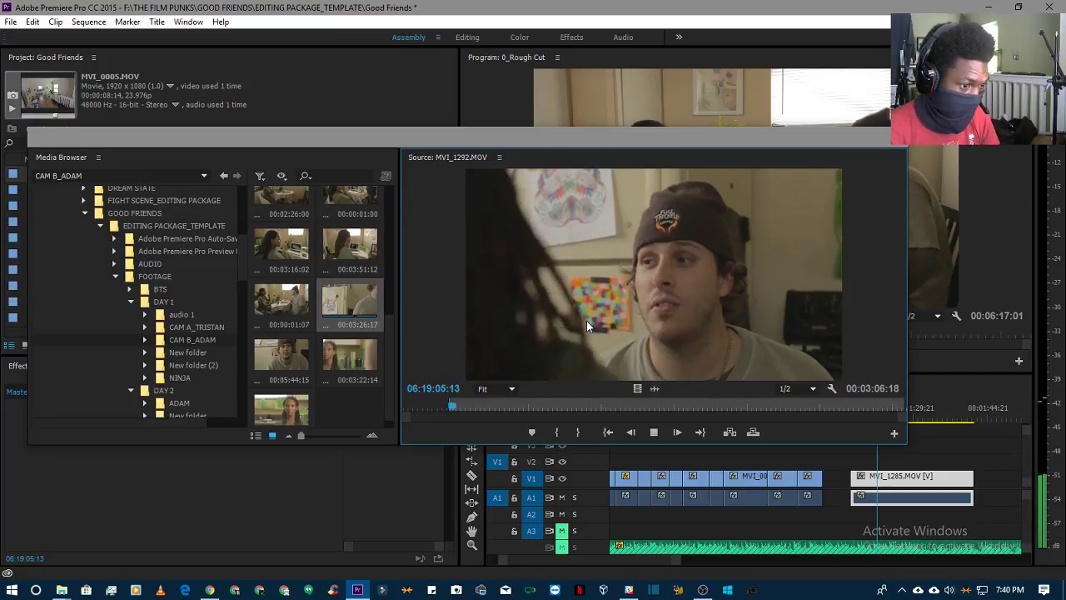
pyautogui.press('space')
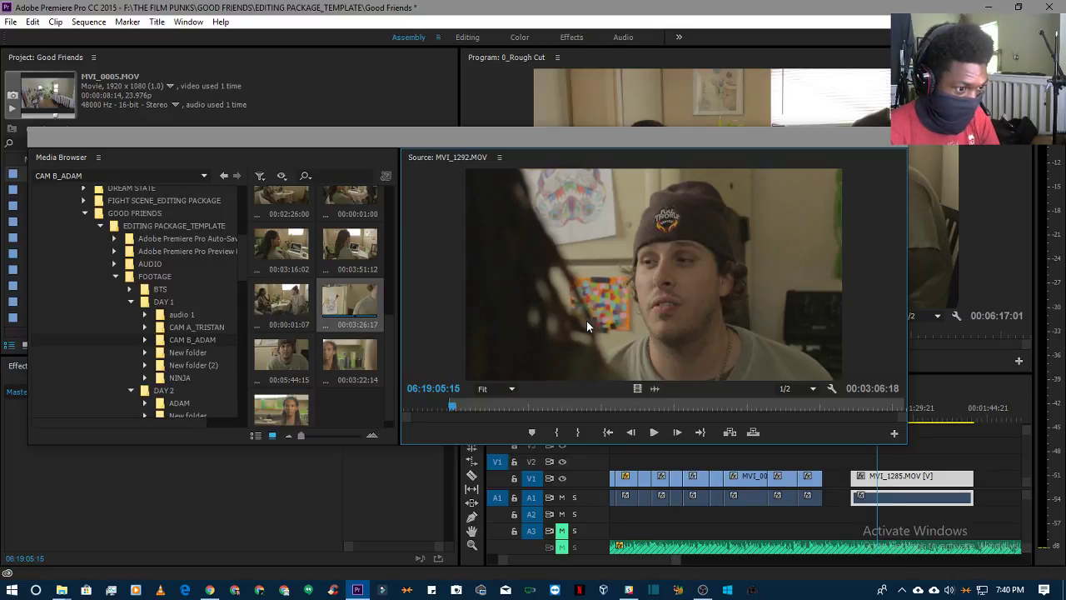
pyautogui.press('space')
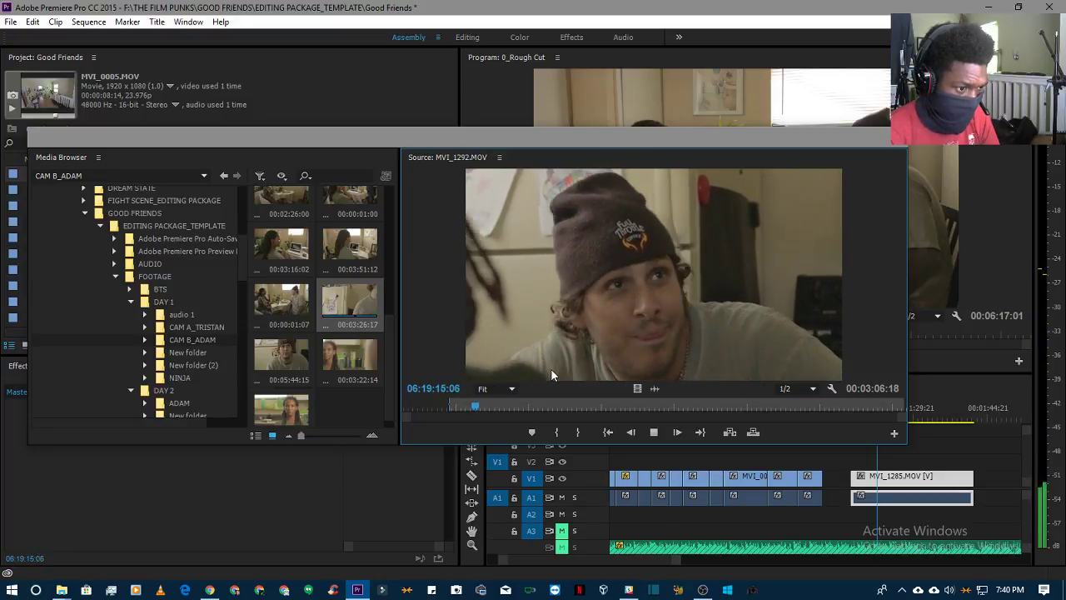
pyautogui.press('space')
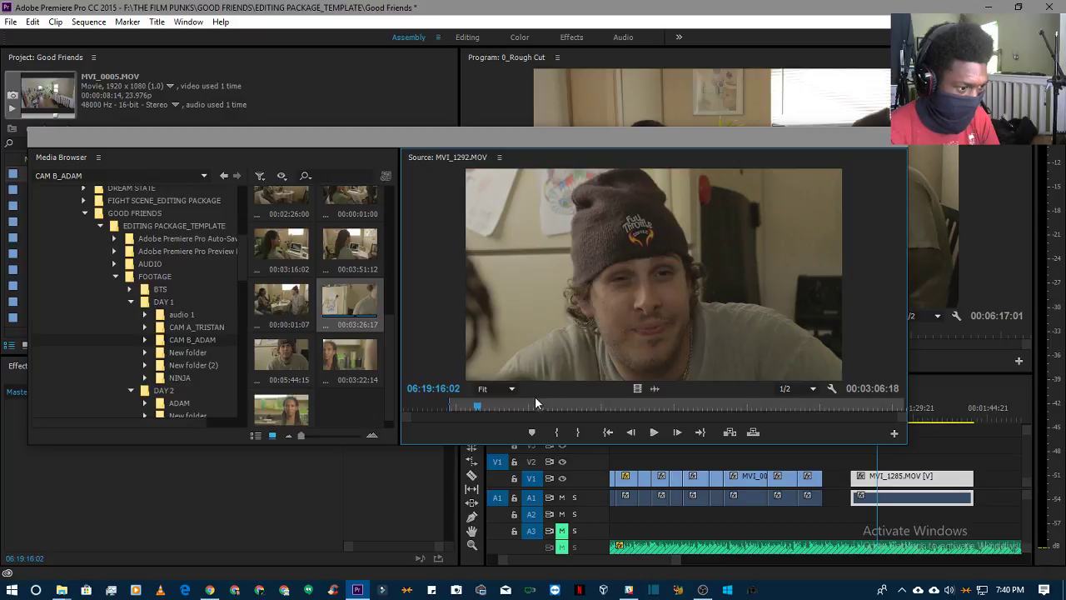
# - Mark the Out at 06:19:16:02, move MVI_1285 later, and drop the 00:00:11:13 range before it
pyautogui.click(579, 434)
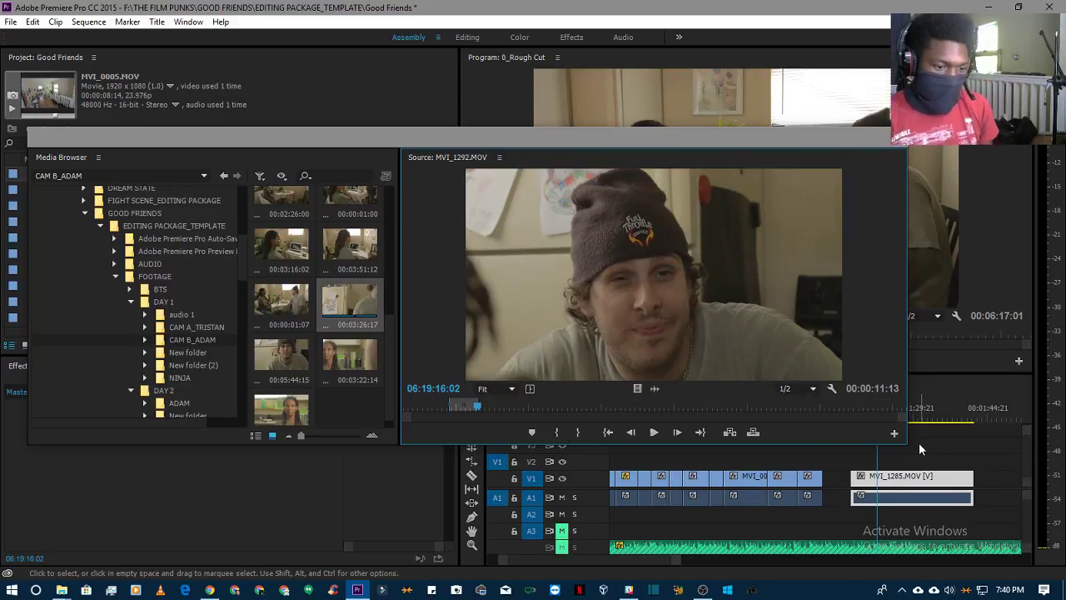
pyautogui.moveTo(908, 486); pyautogui.dragTo(958, 489)
pyautogui.moveTo(654, 275); pyautogui.dragTo(851, 480)
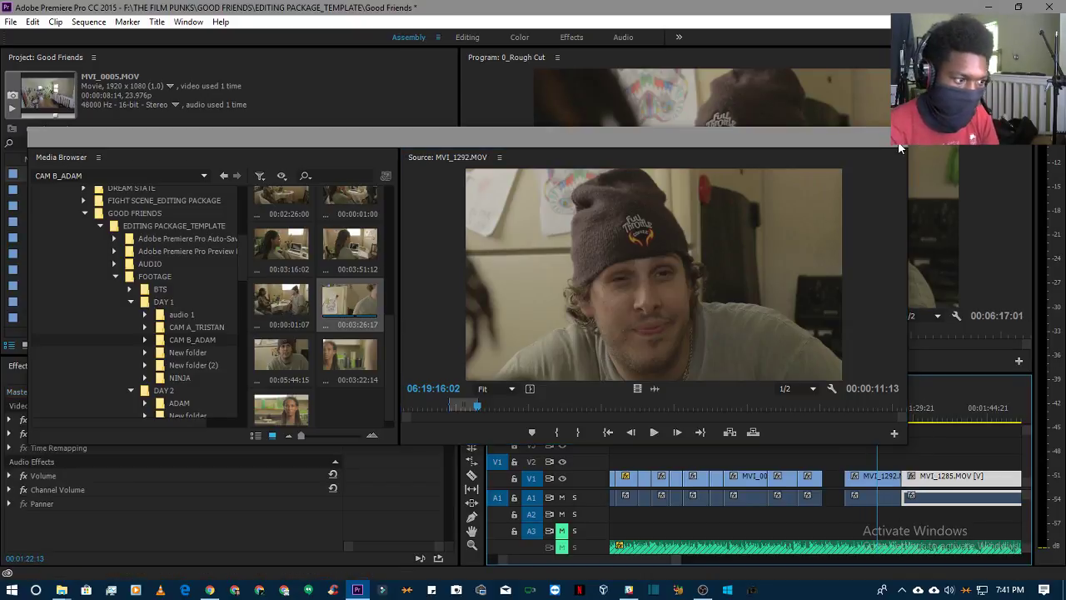
# - Preview the 00:05:44:15 clip, then reload MVI_1292.MOV and scrub to a later moment
pyautogui.click(289, 350)
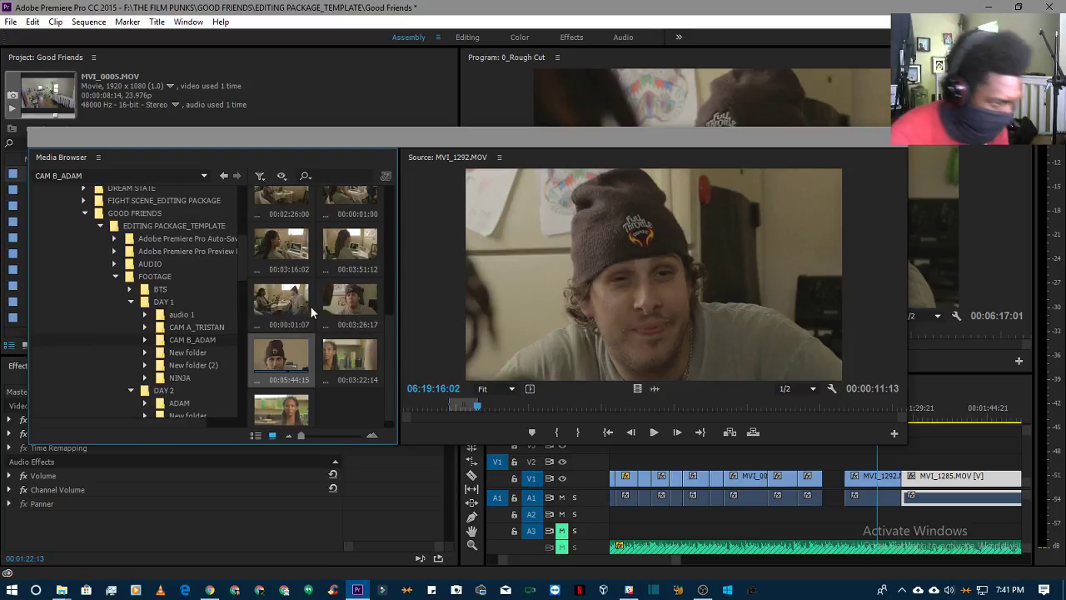
pyautogui.click(349, 310)
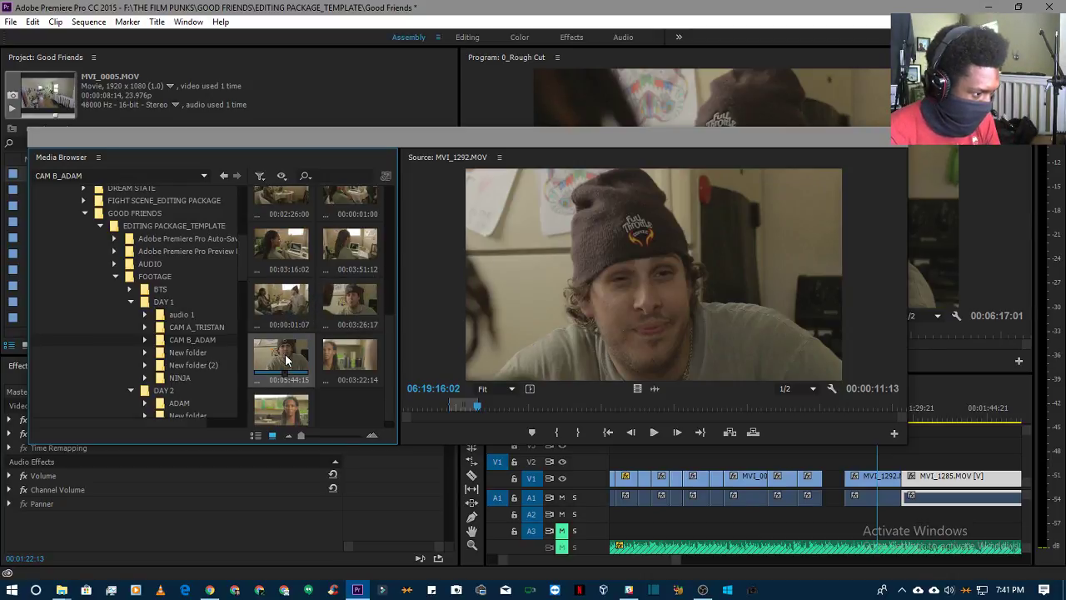
pyautogui.doubleClick(285, 359)
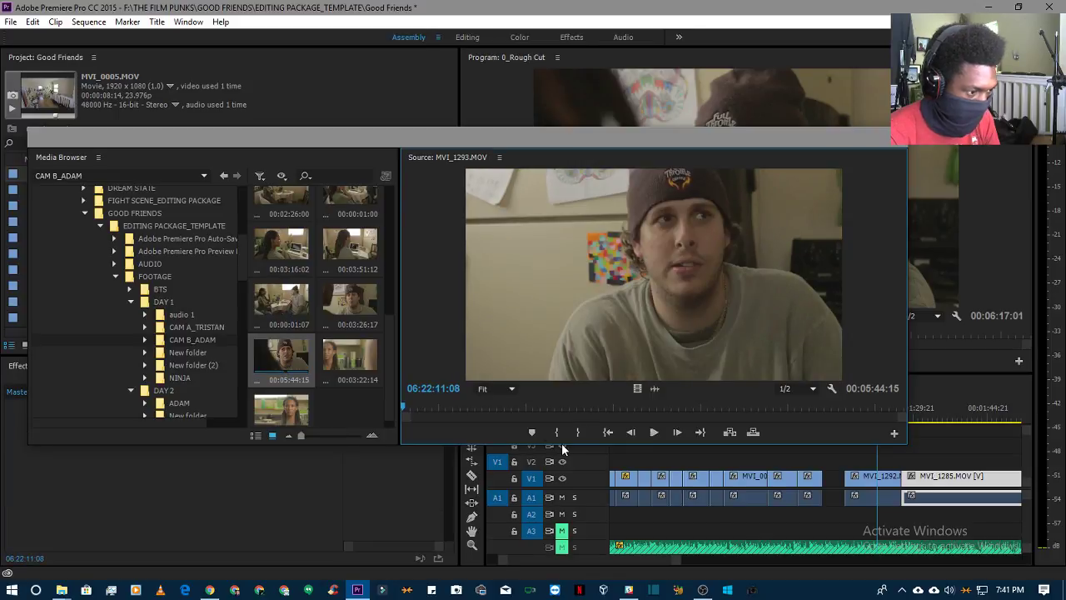
pyautogui.doubleClick(338, 305)
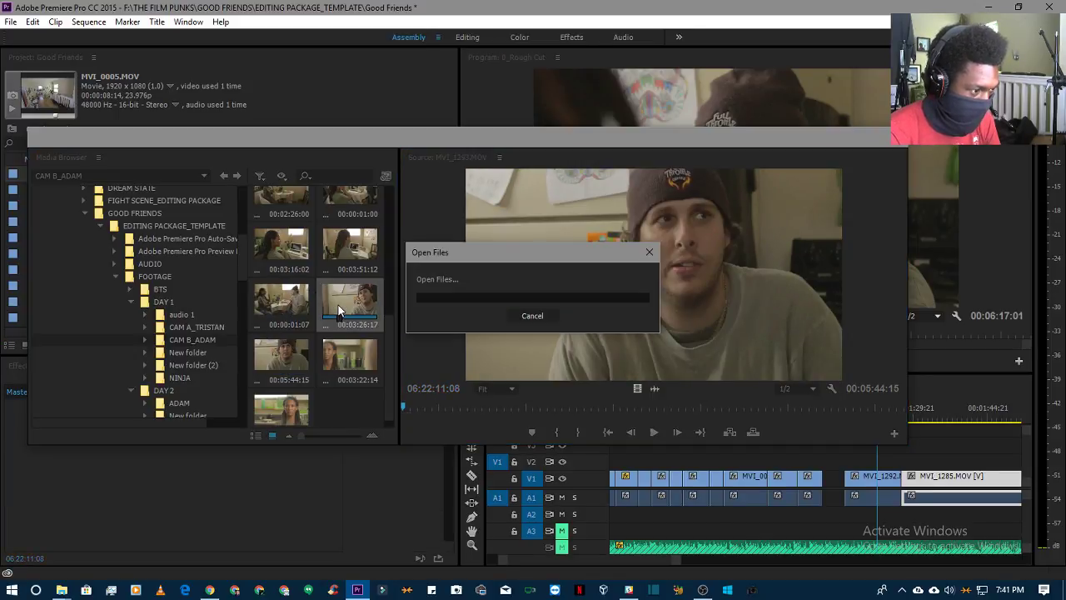
pyautogui.moveTo(516, 408)
pyautogui.mouseDown()
pyautogui.moveTo(538, 408)
pyautogui.moveTo(475, 407)
pyautogui.moveTo(519, 415)
pyautogui.mouseUp()
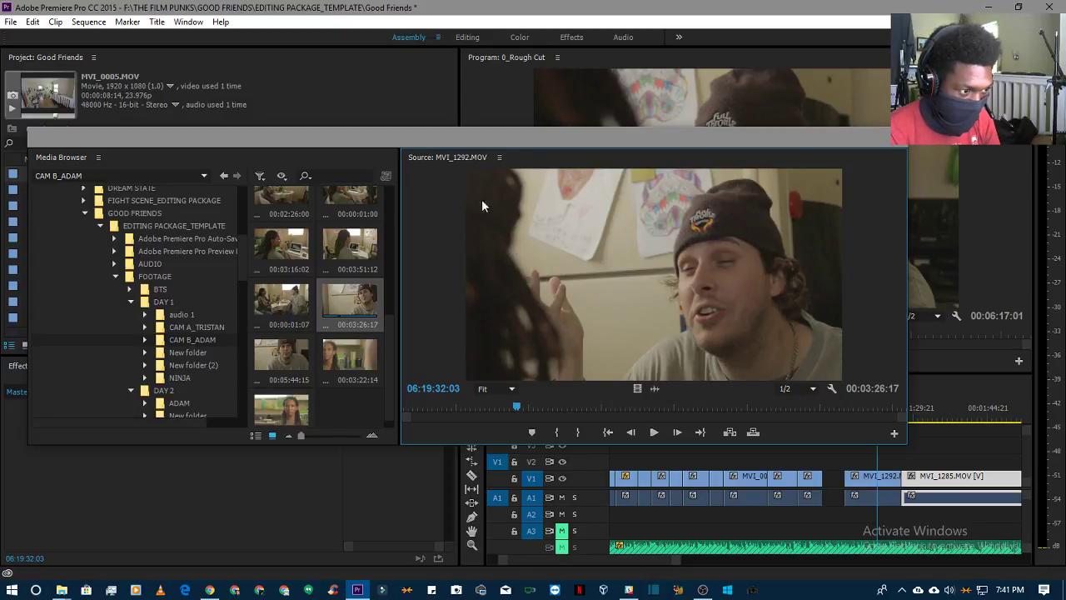
pyautogui.press('space')
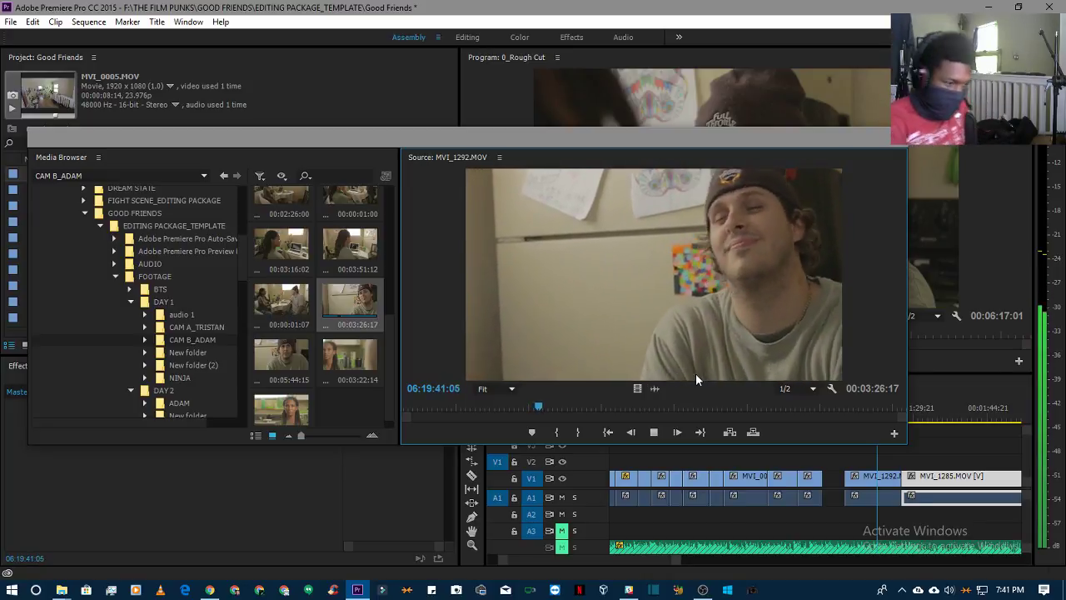
pyautogui.press('XF86AudioLowerVolume')
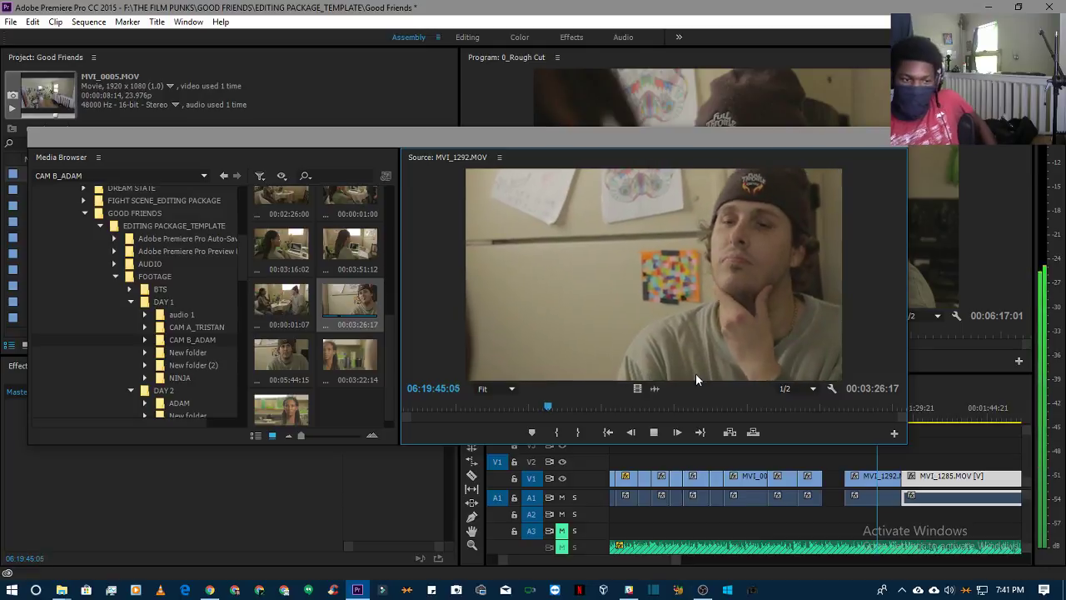
pyautogui.press('space')
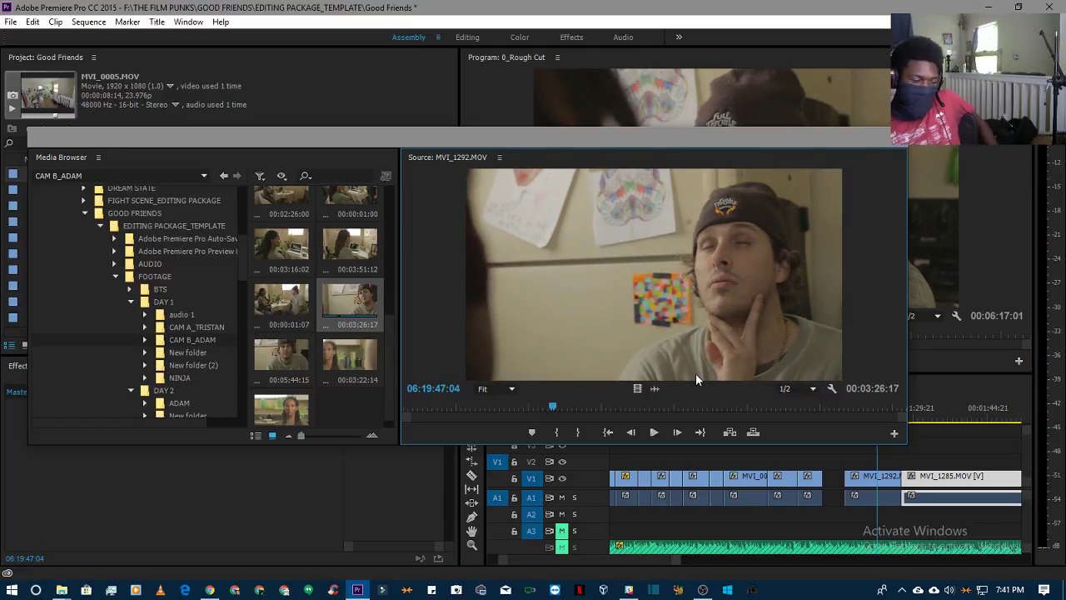
pyautogui.press('space')
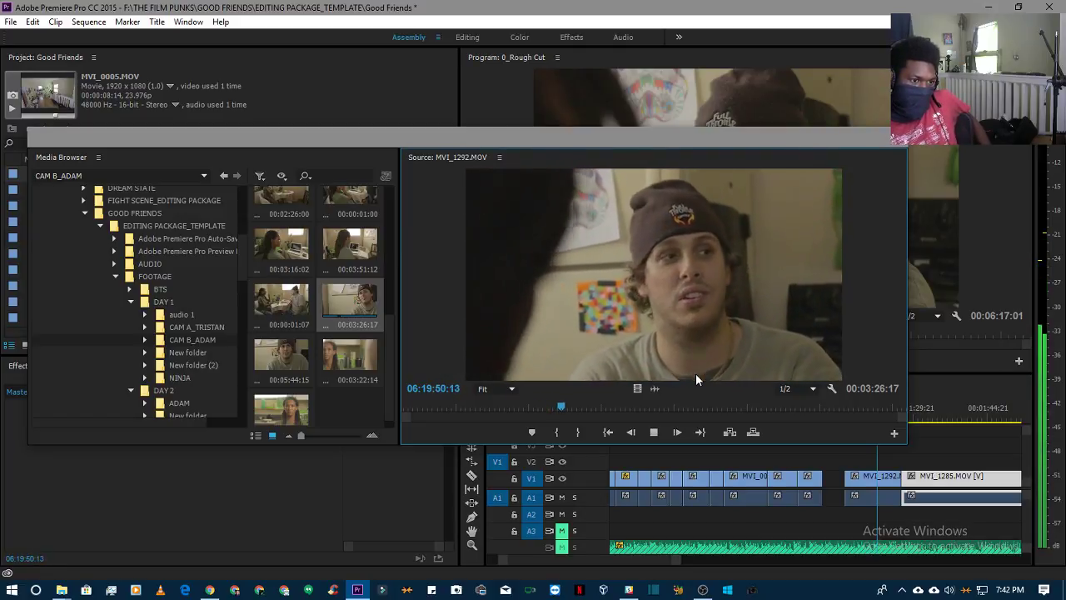
pyautogui.press('space')
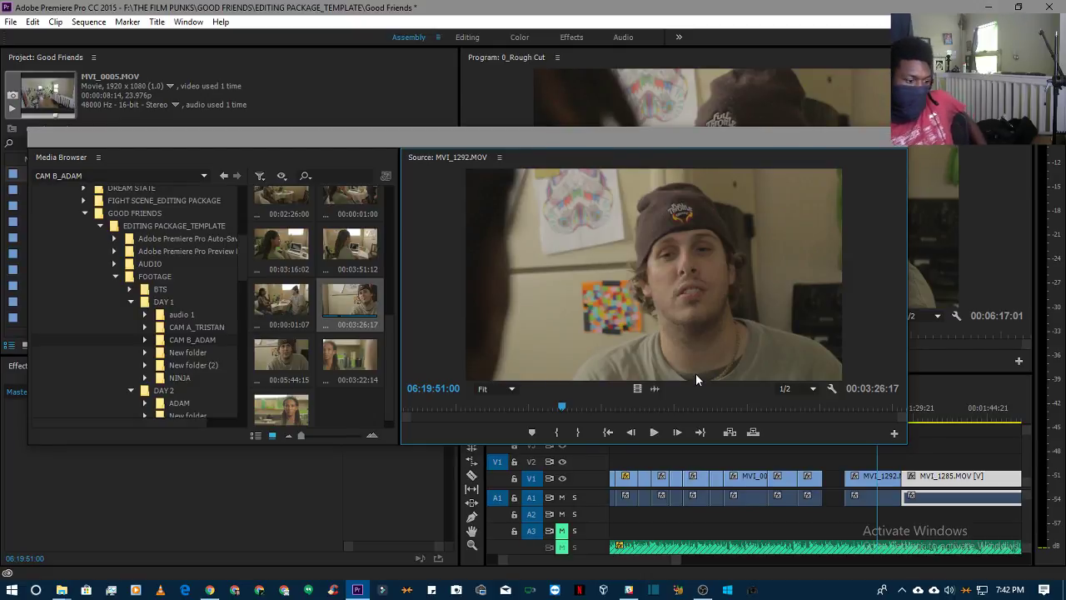
pyautogui.press('space')
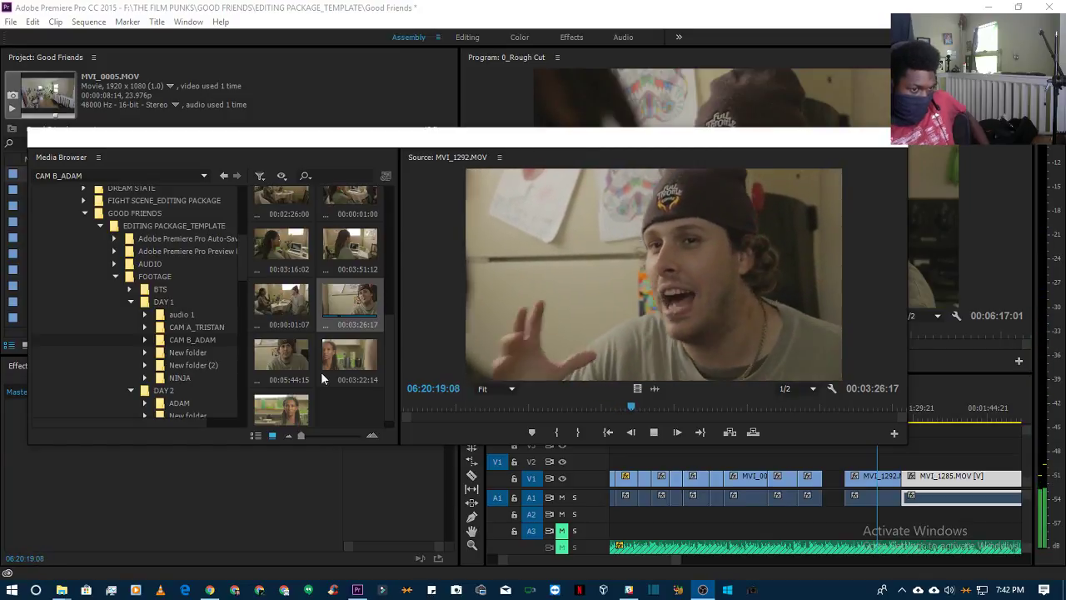
# - Find the start of the usable MVI_1292 take and set the In point near 06:20:11
pyautogui.click(630, 408)
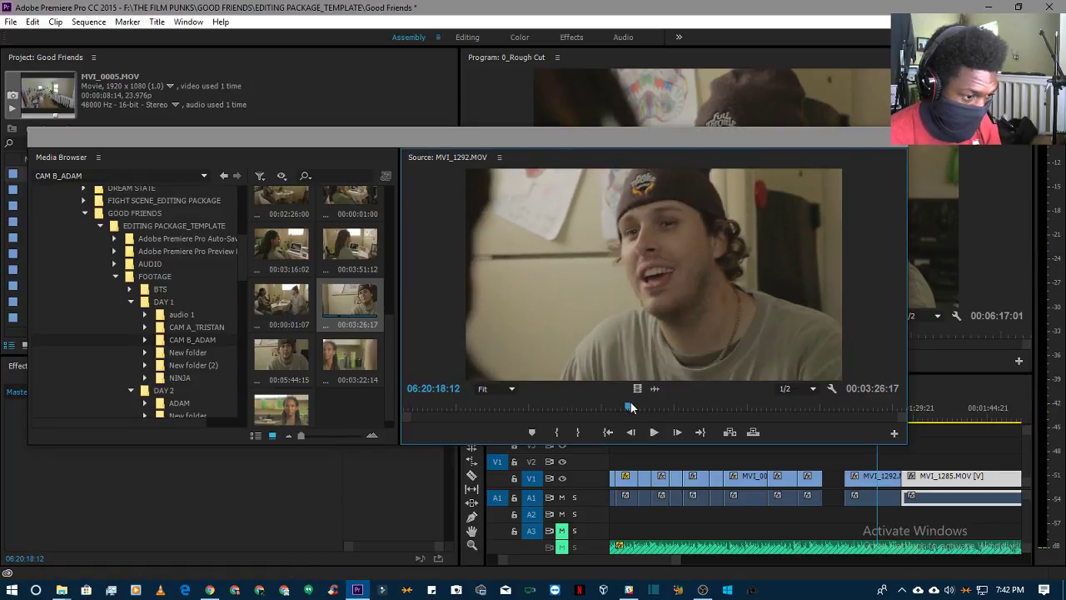
pyautogui.moveTo(630, 407)
pyautogui.mouseDown()
pyautogui.moveTo(599, 408)
pyautogui.moveTo(619, 414)
pyautogui.mouseUp()
pyautogui.press('space')
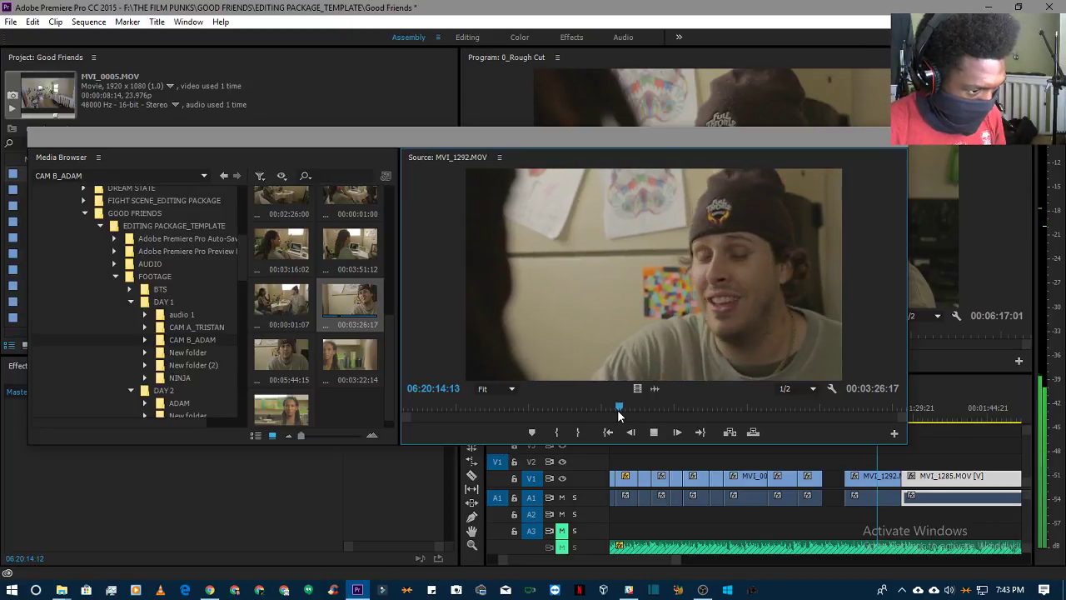
pyautogui.press('space')
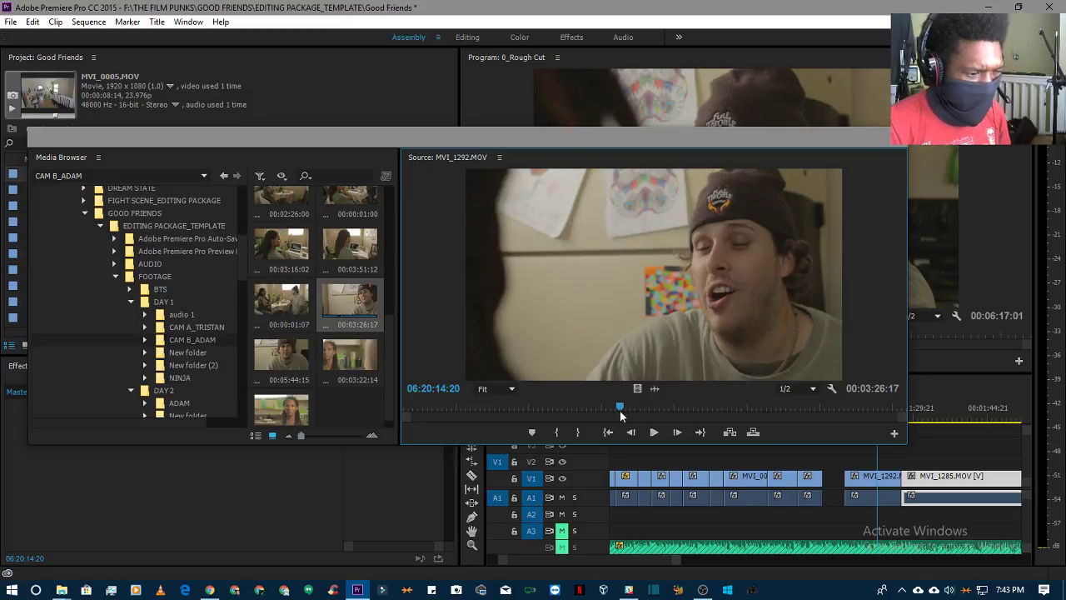
pyautogui.press('space')
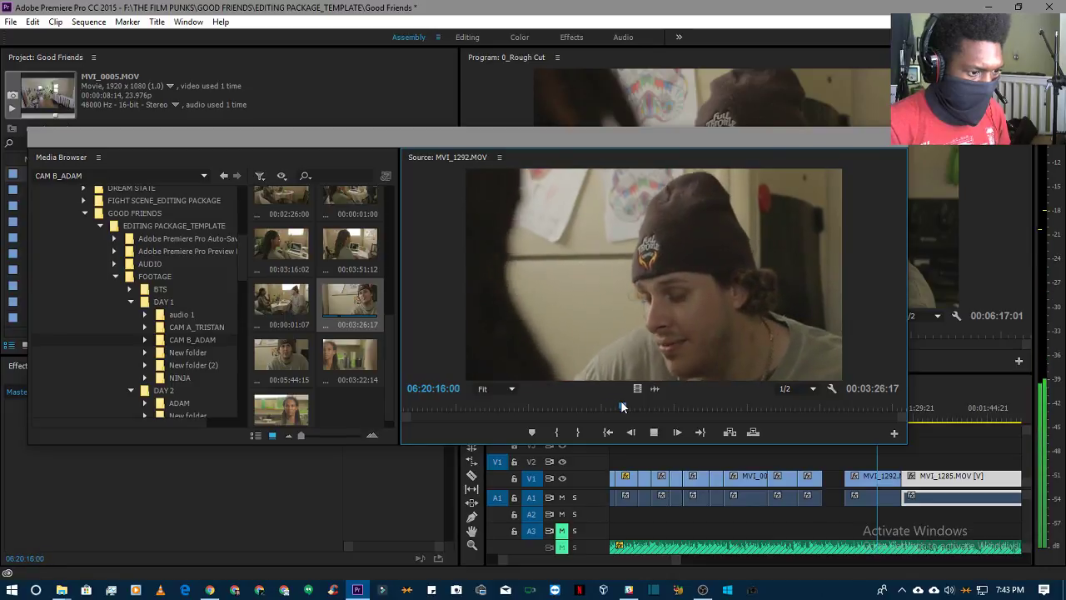
pyautogui.press('space')
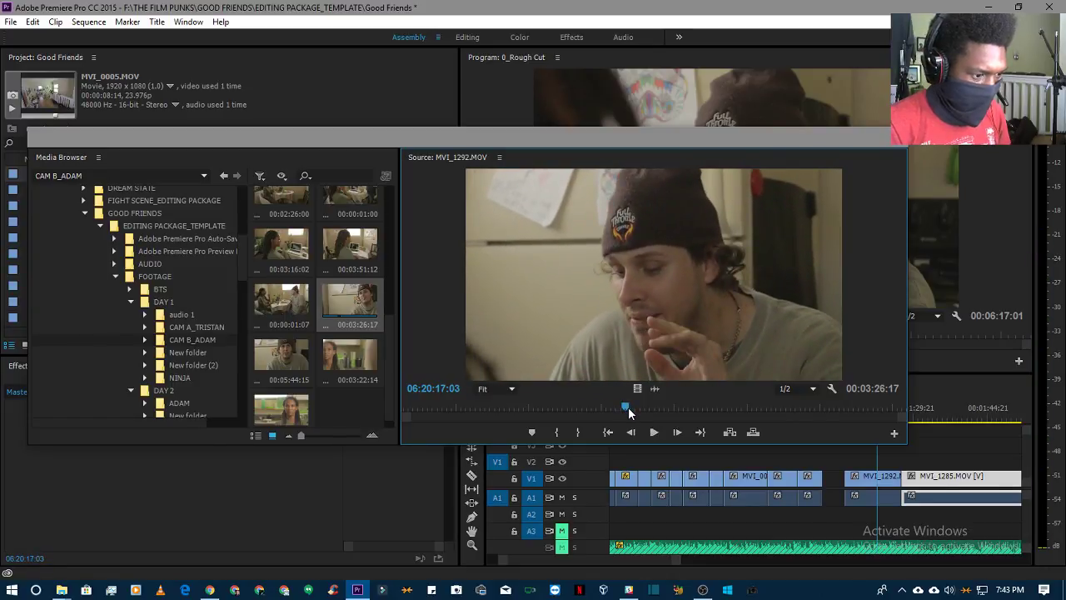
pyautogui.moveTo(629, 412)
pyautogui.mouseDown()
pyautogui.moveTo(638, 409)
pyautogui.moveTo(611, 409)
pyautogui.mouseUp()
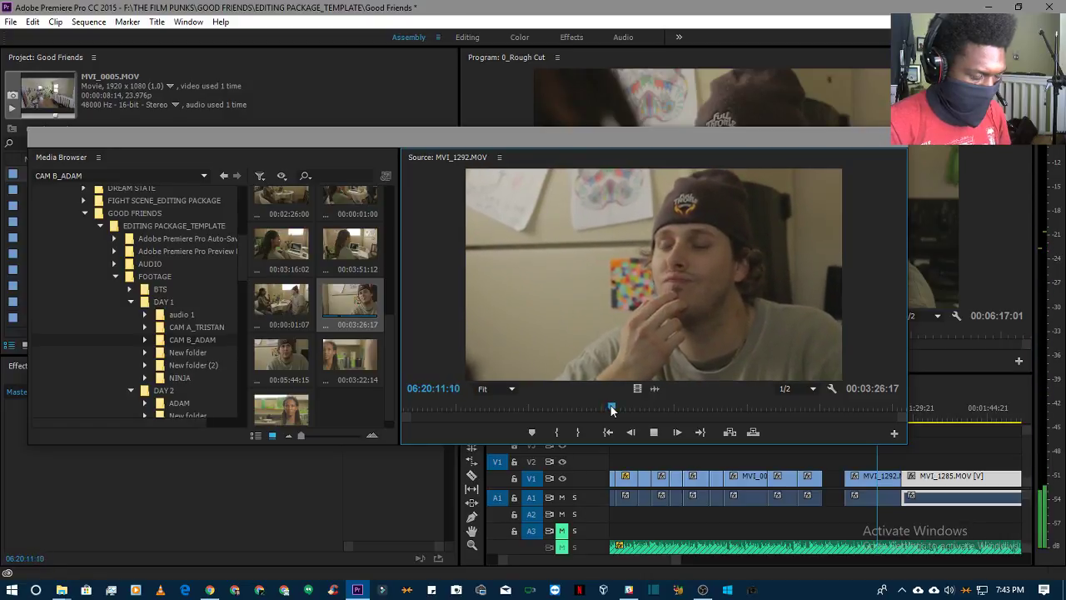
pyautogui.press('space')
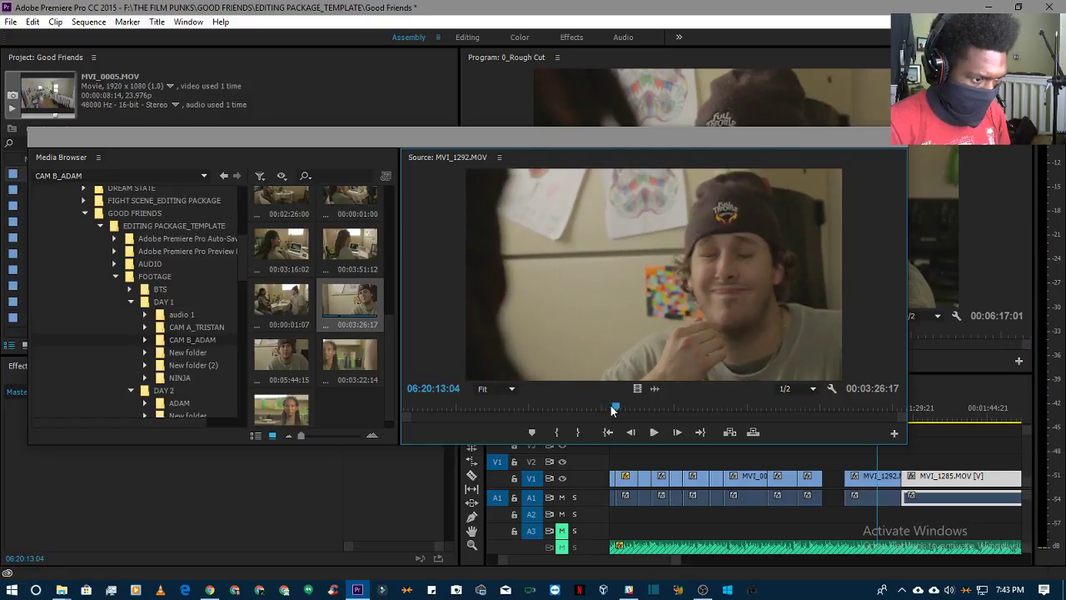
pyautogui.moveTo(617, 410); pyautogui.dragTo(612, 410)
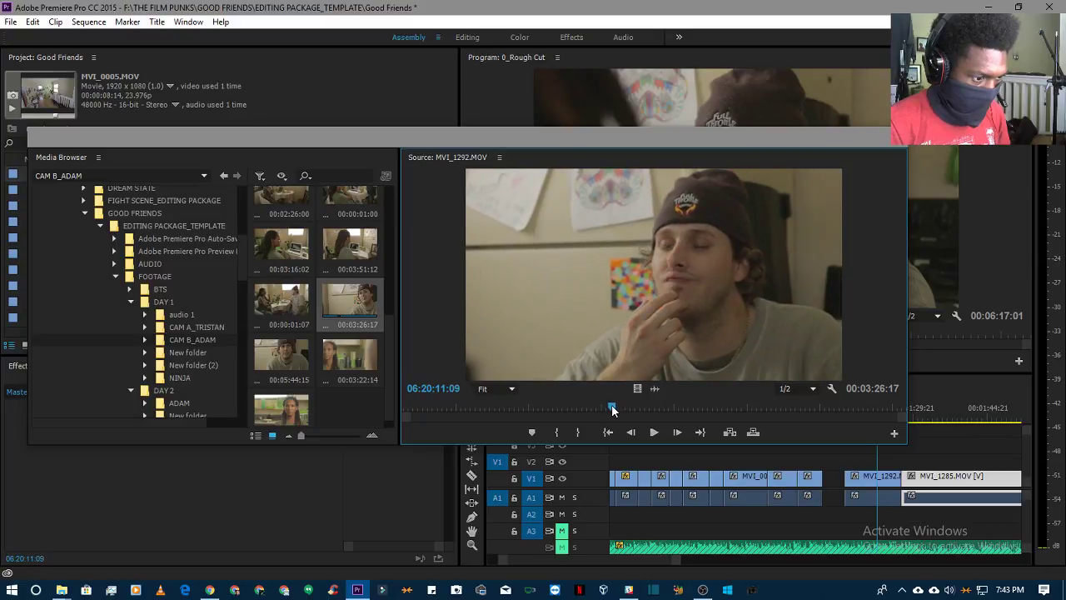
pyautogui.click(562, 431)
# - Play the take forward from the new In point, pausing along the way
pyautogui.press('space')
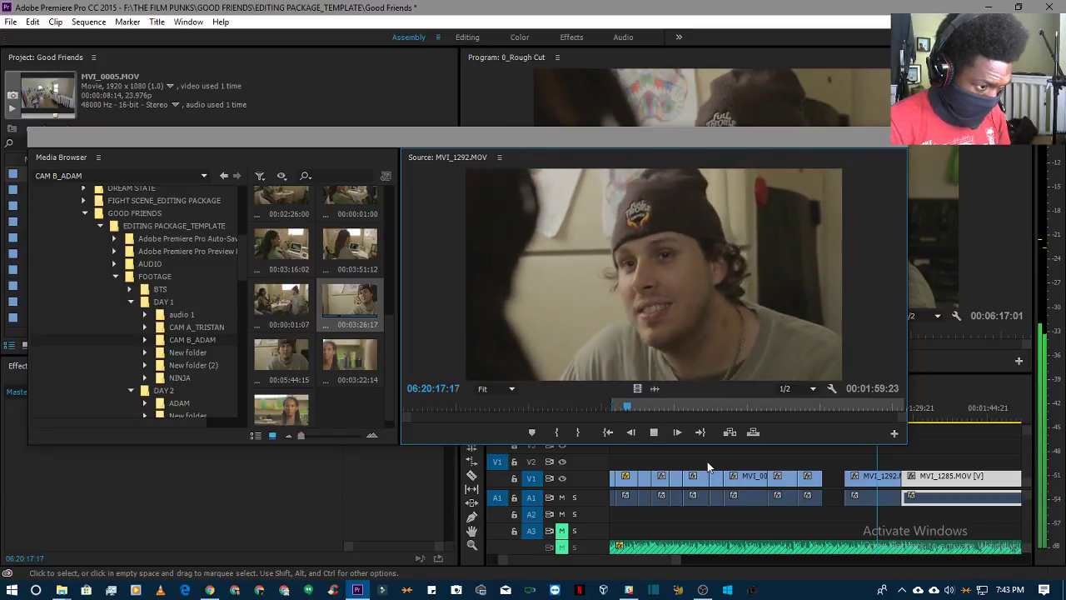
pyautogui.press('space')
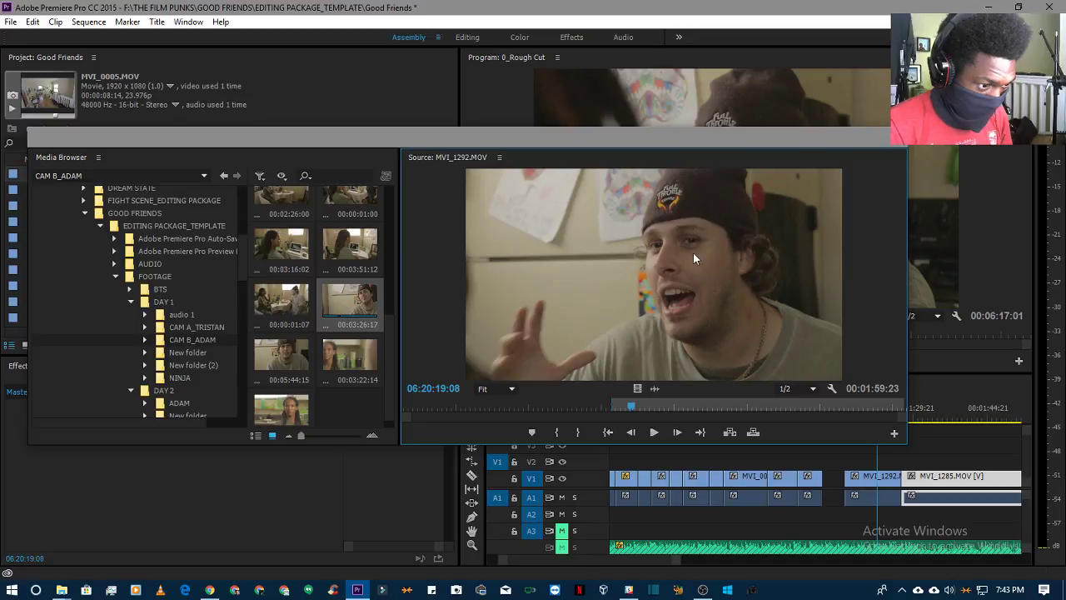
pyautogui.press('space')
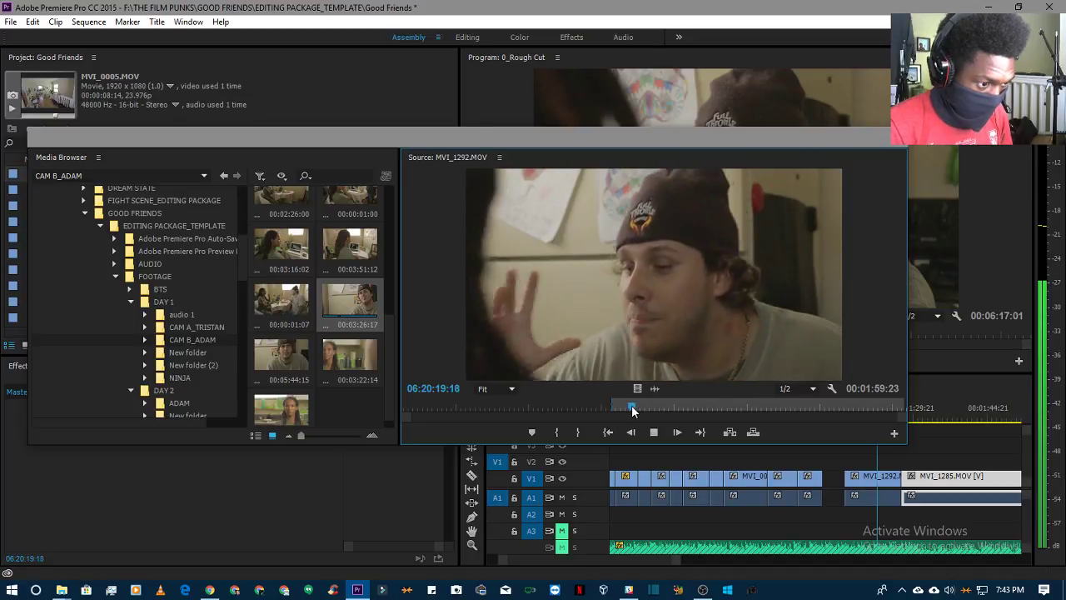
pyautogui.press('space')
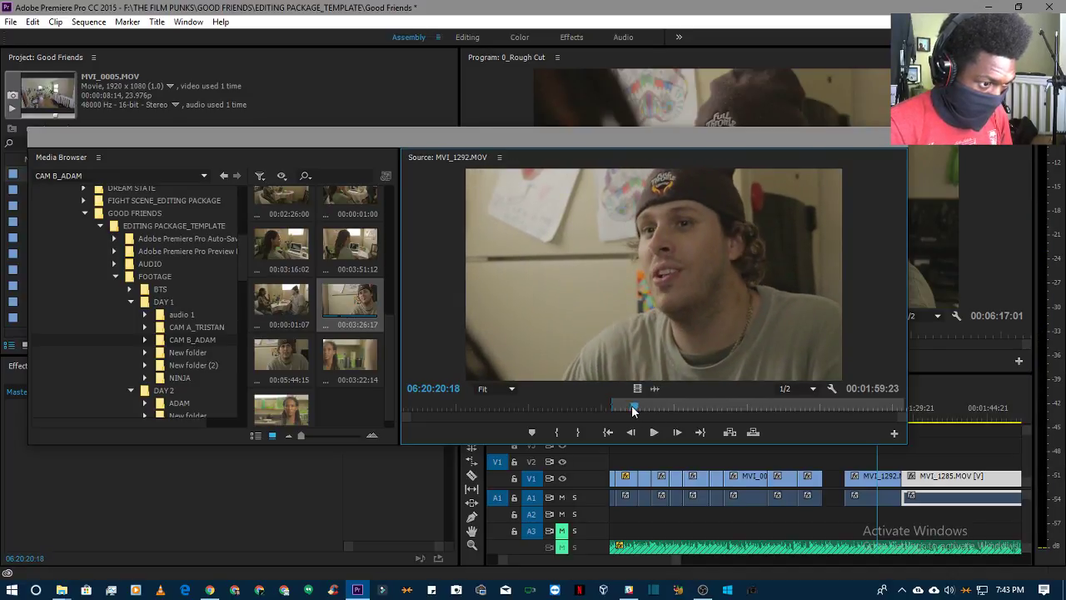
pyautogui.press('space')
pyautogui.press('space')
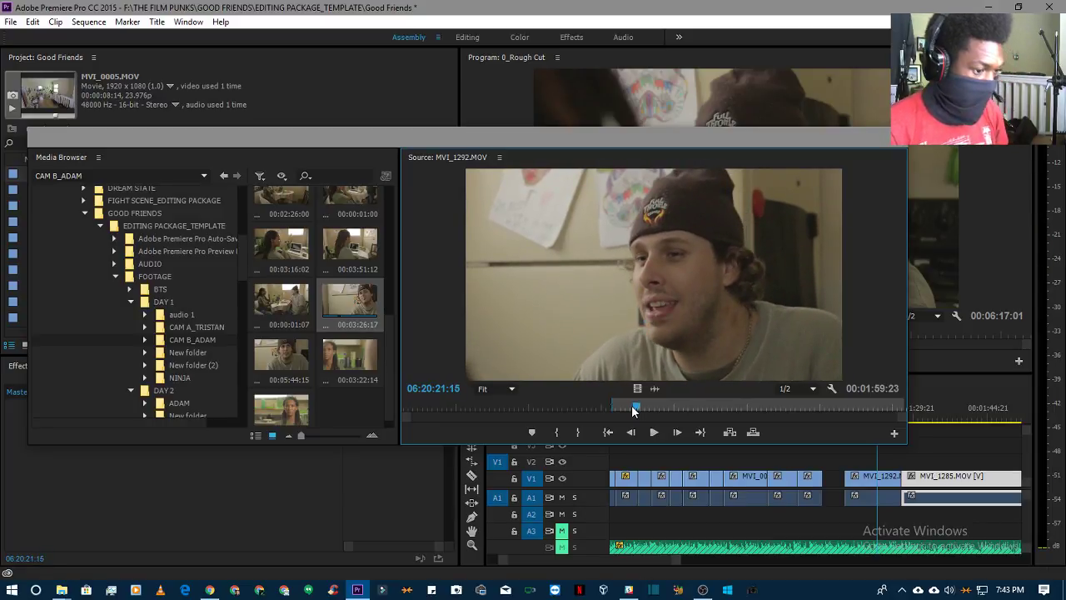
pyautogui.press('space')
pyautogui.press('space')
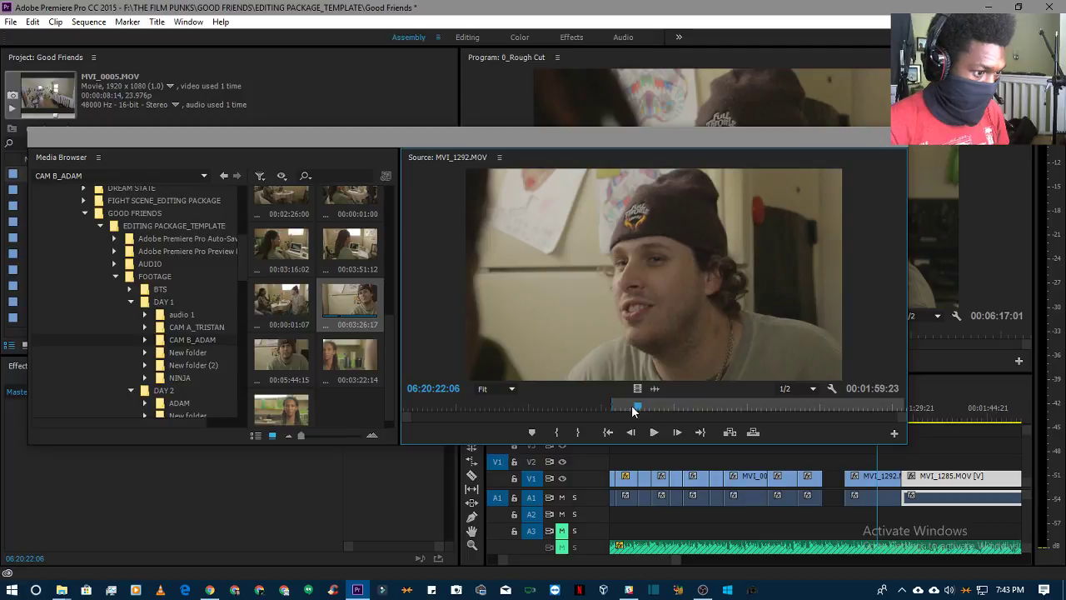
pyautogui.press('space')
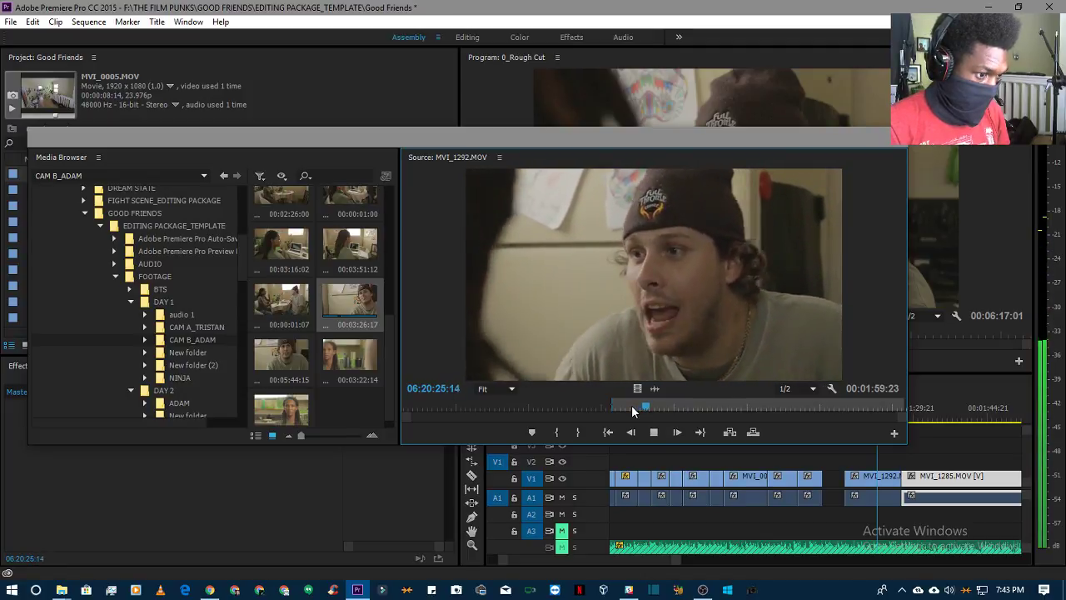
pyautogui.press('space')
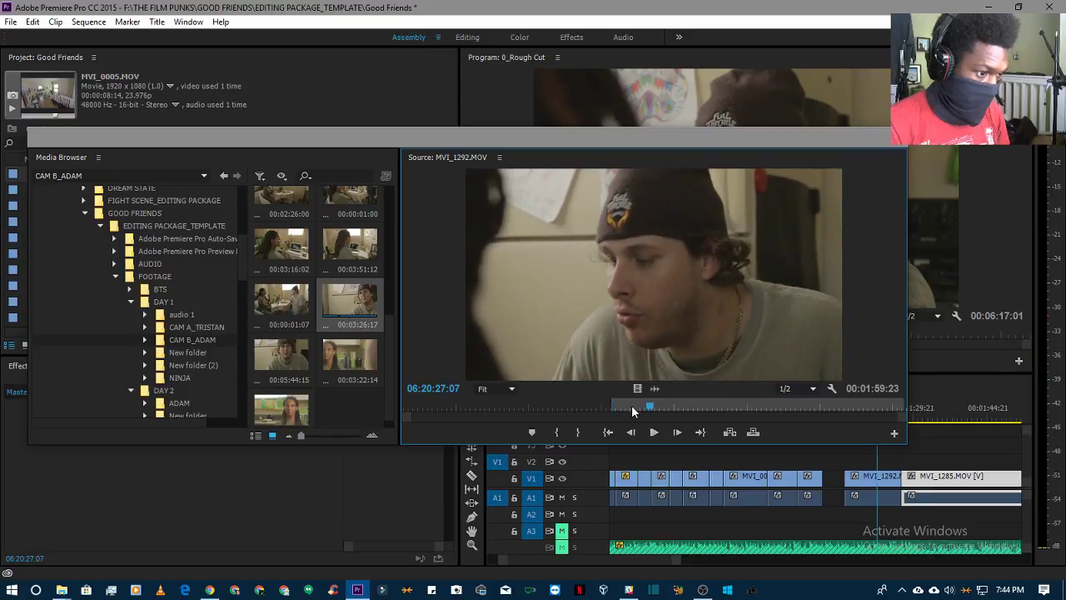
# - Scrub past 06:20:30 and play on to the take's end at 06:20:36:23
pyautogui.moveTo(650, 415); pyautogui.dragTo(647, 410)
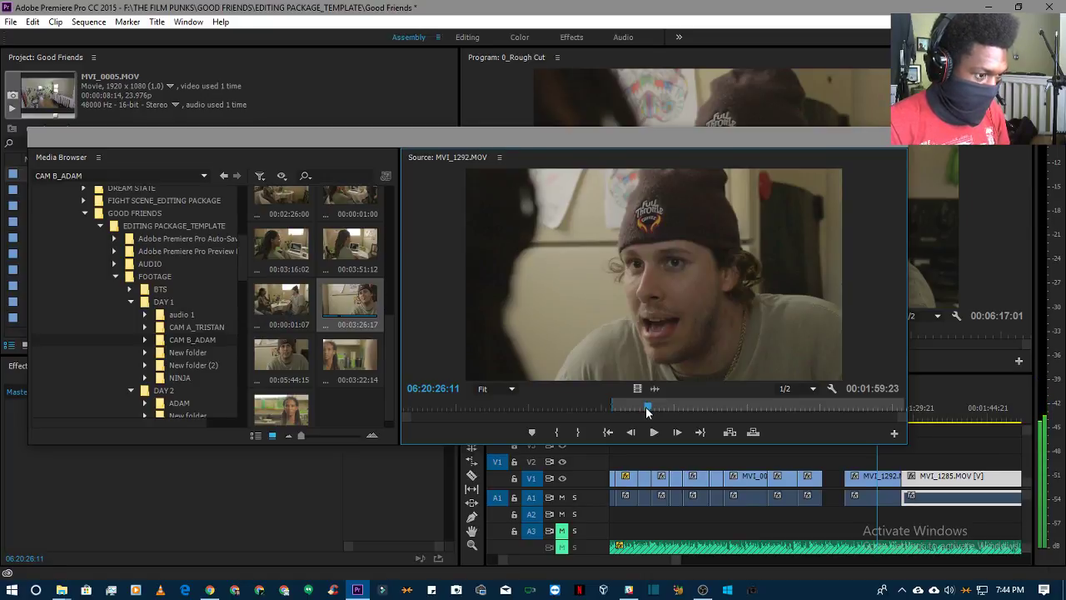
pyautogui.moveTo(647, 411)
pyautogui.mouseDown()
pyautogui.moveTo(666, 404)
pyautogui.moveTo(633, 409)
pyautogui.mouseUp()
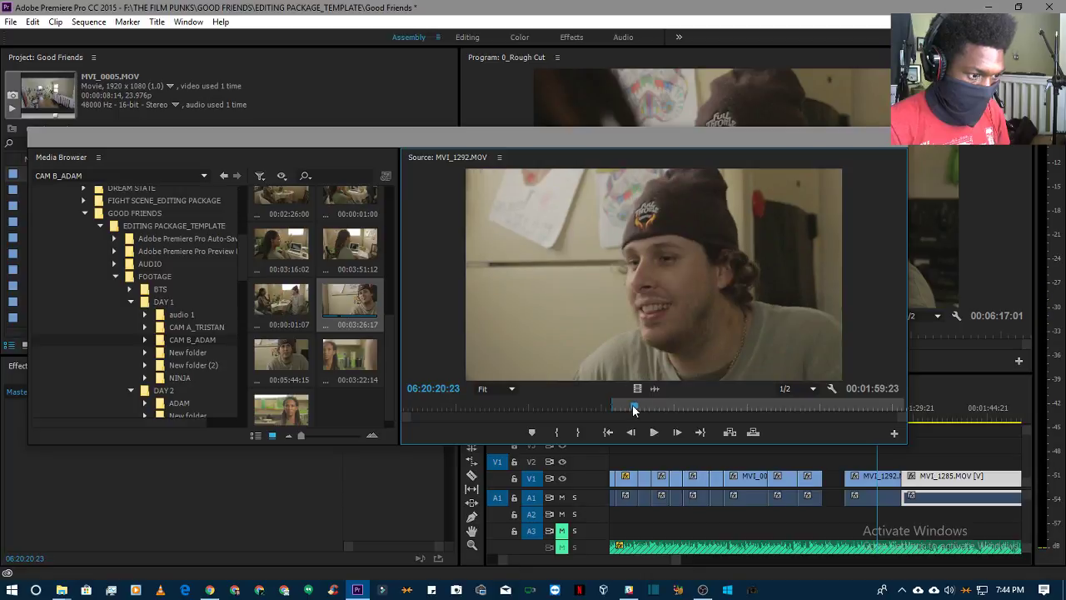
pyautogui.press('space')
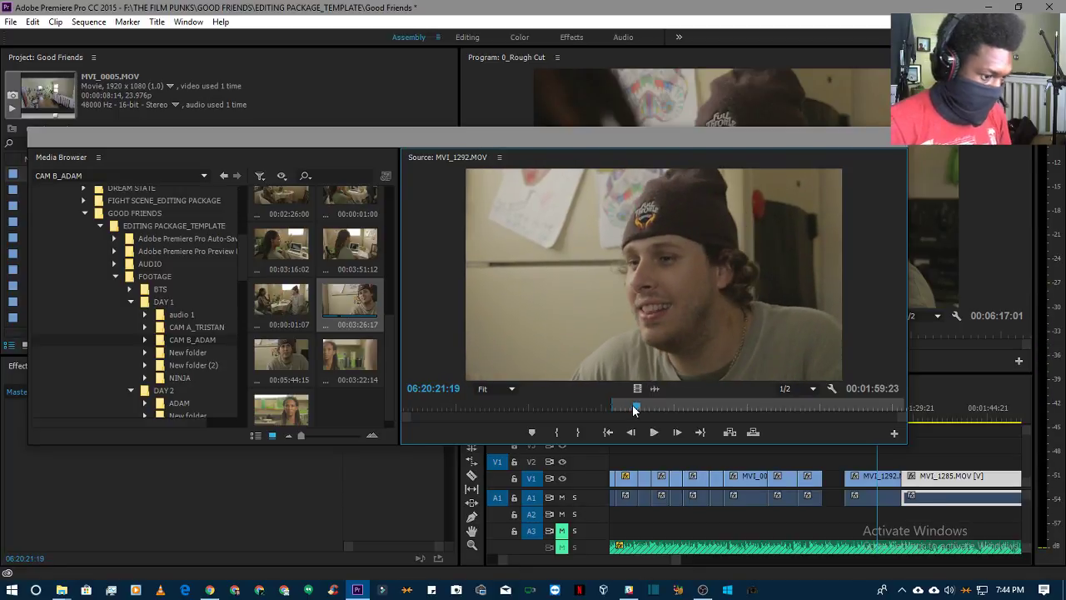
pyautogui.press('space')
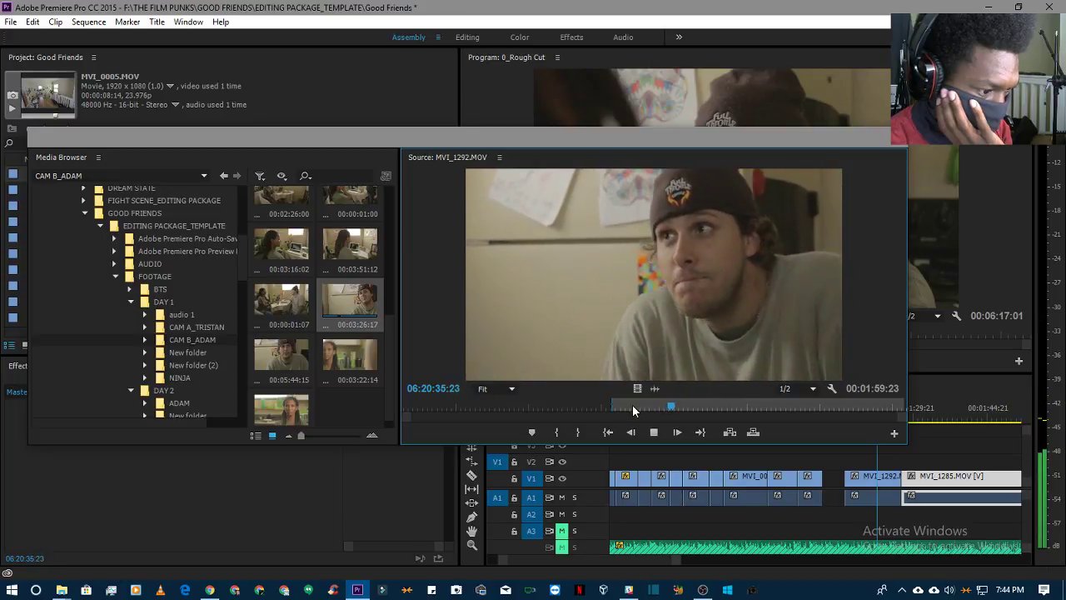
pyautogui.press('space')
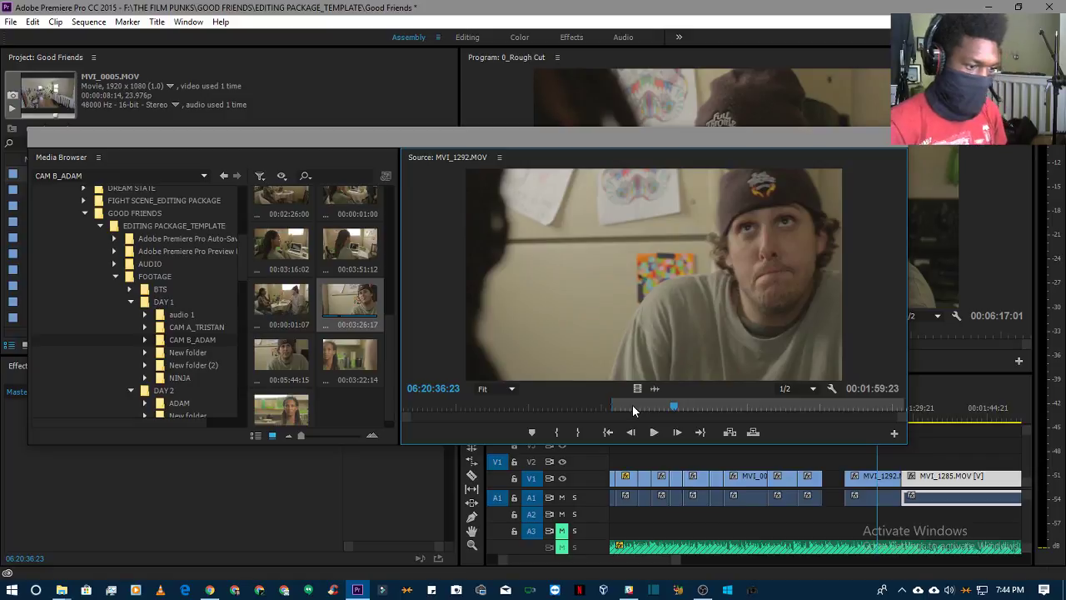
# - Set MVI_1292's Out point at 06:20:36:23, giving a 00:00:25:15 range
pyautogui.click(581, 433)
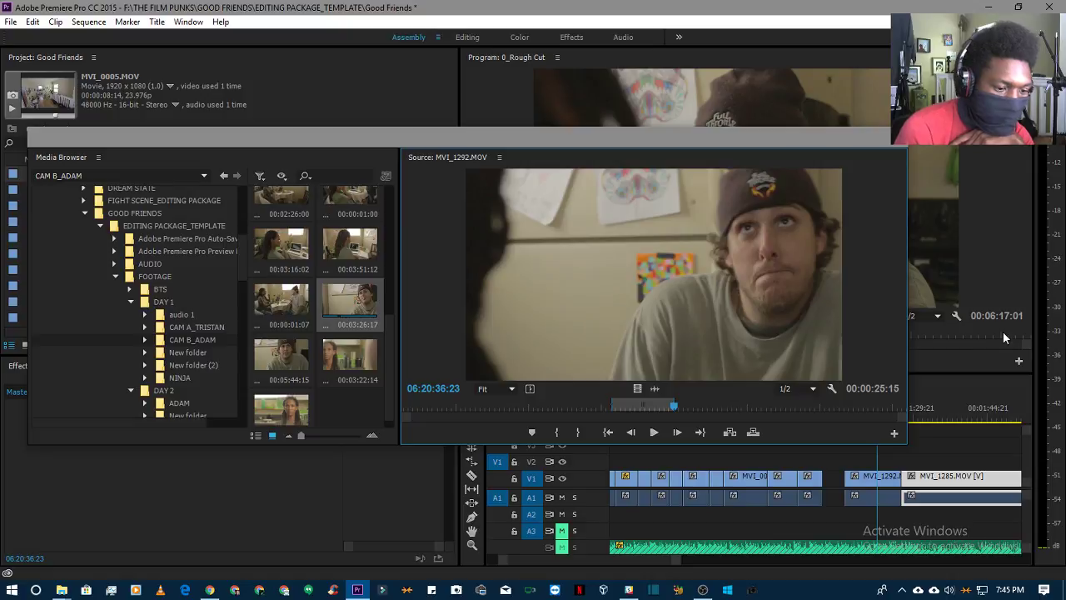
pyautogui.moveTo(667, 559); pyautogui.dragTo(695, 559)
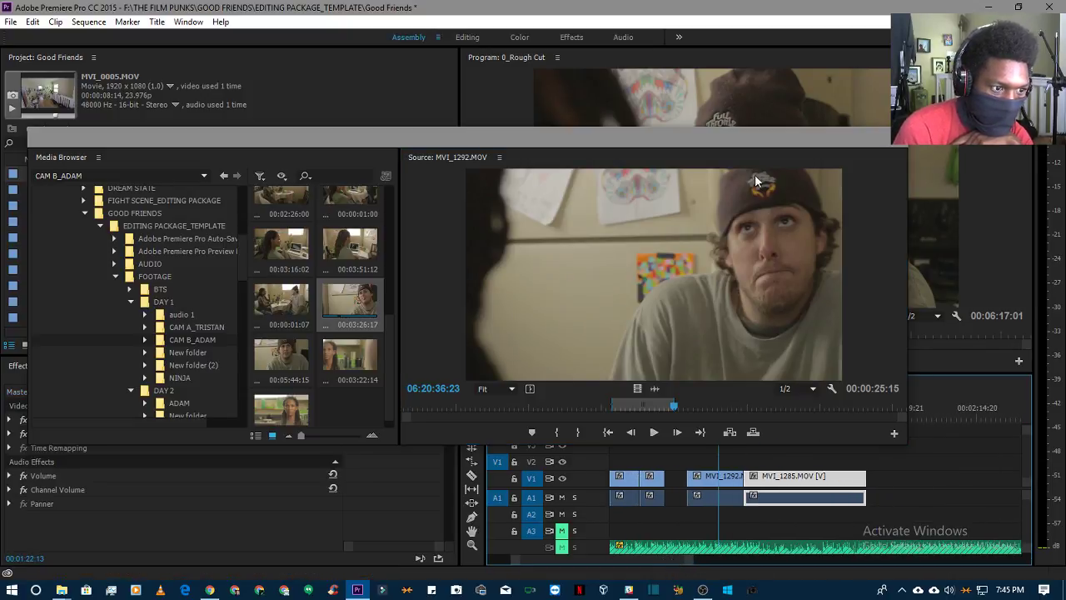
pyautogui.click(745, 143)
# - Place the trimmed MVI_1292.MOV on V1 after MVI_1285.MOV and reposition the source window
pyautogui.click(352, 304)
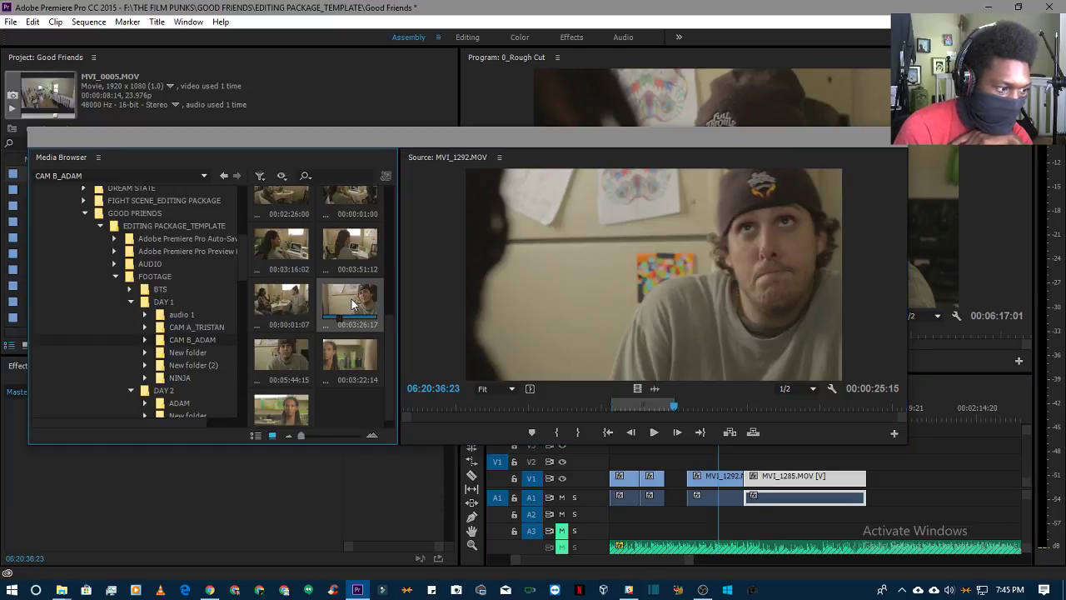
pyautogui.moveTo(352, 304); pyautogui.dragTo(871, 496)
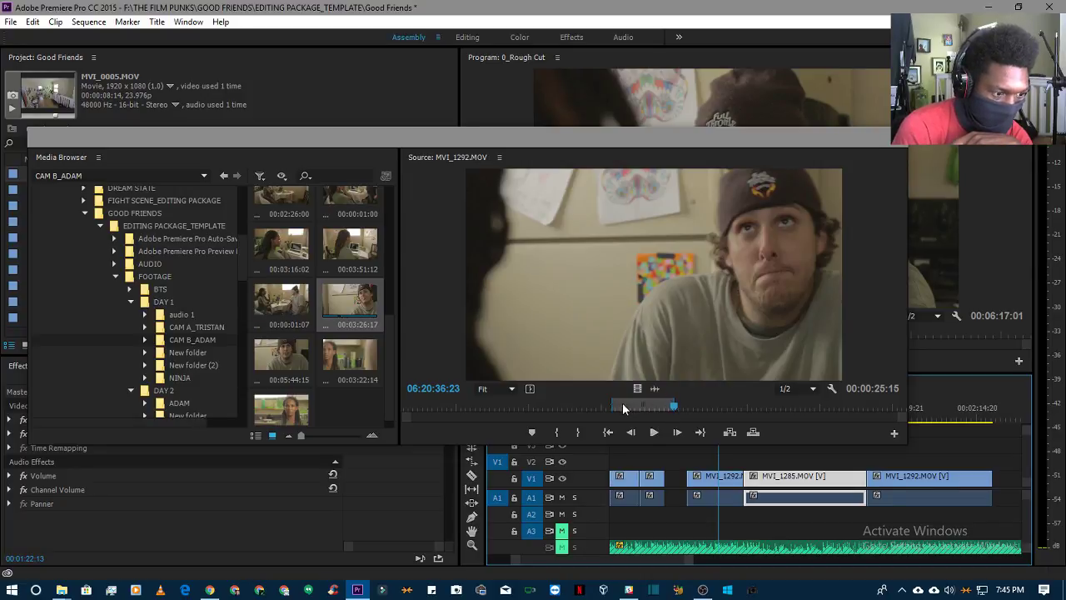
pyautogui.click(701, 257)
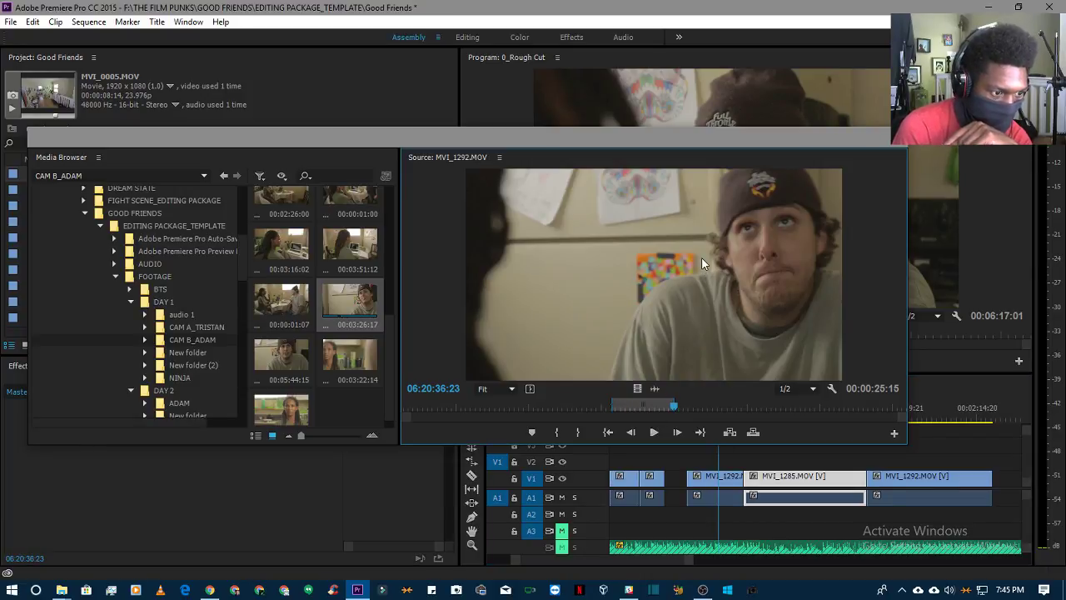
pyautogui.moveTo(701, 260); pyautogui.dragTo(767, 354)
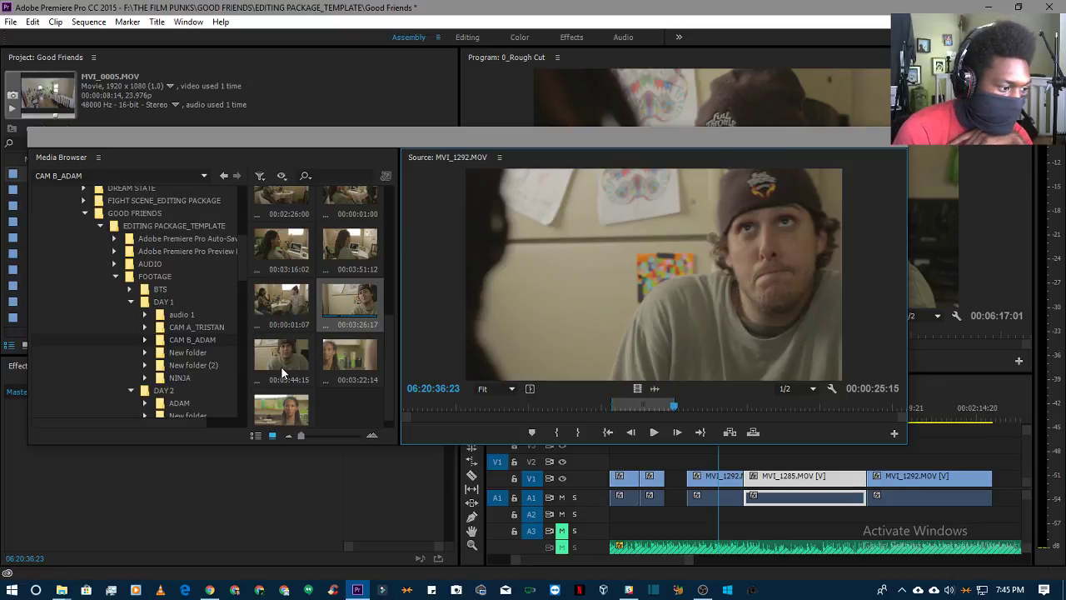
# - Load MVI_1294.MOV (00:03:22:14) into the Source Monitor and start playing it
pyautogui.click(291, 407)
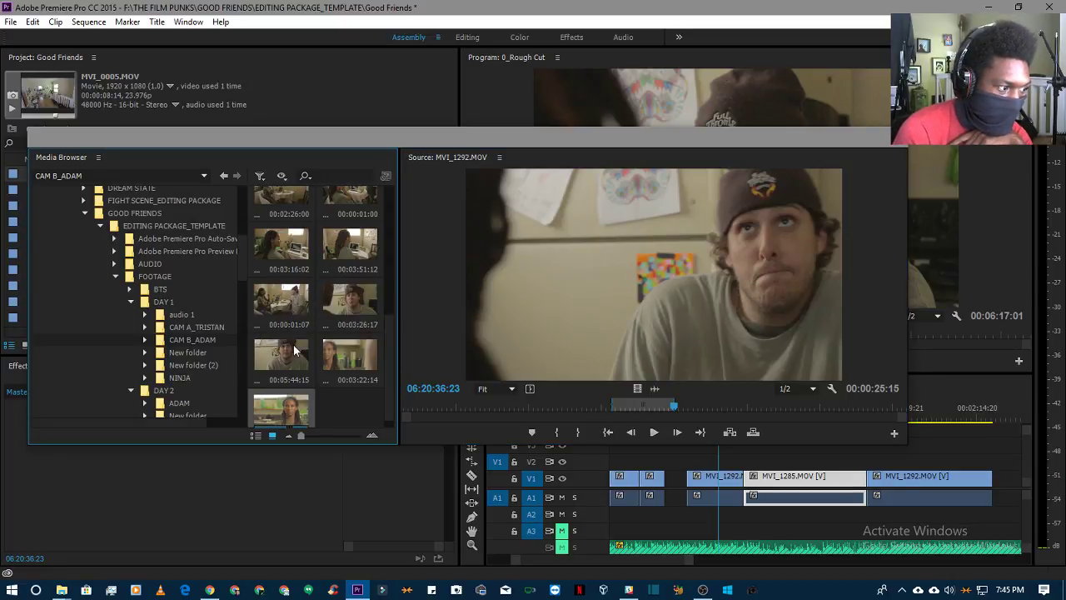
pyautogui.doubleClick(347, 358)
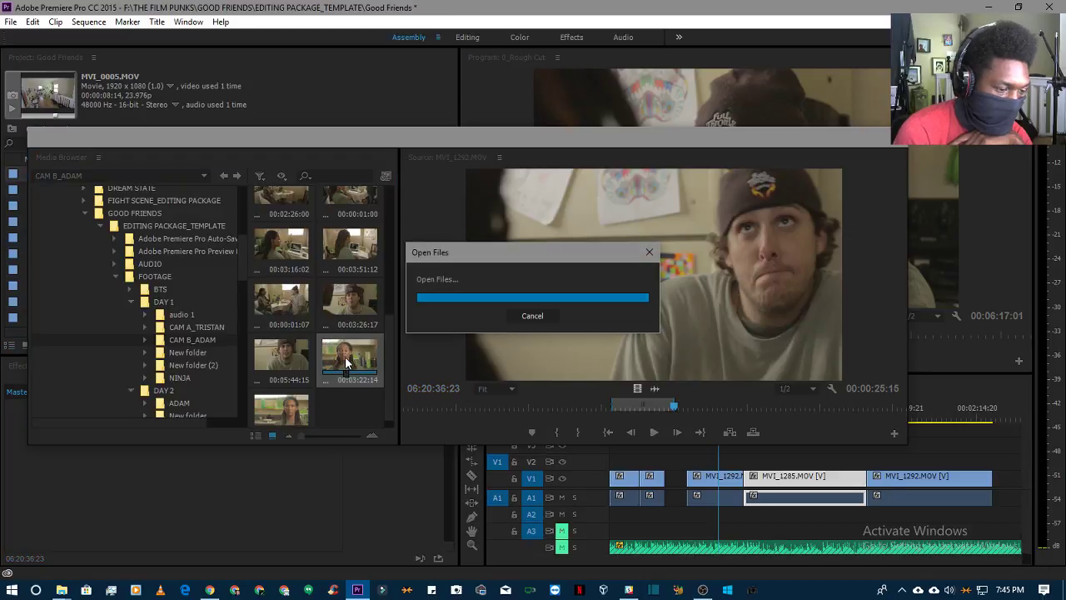
pyautogui.press('space')
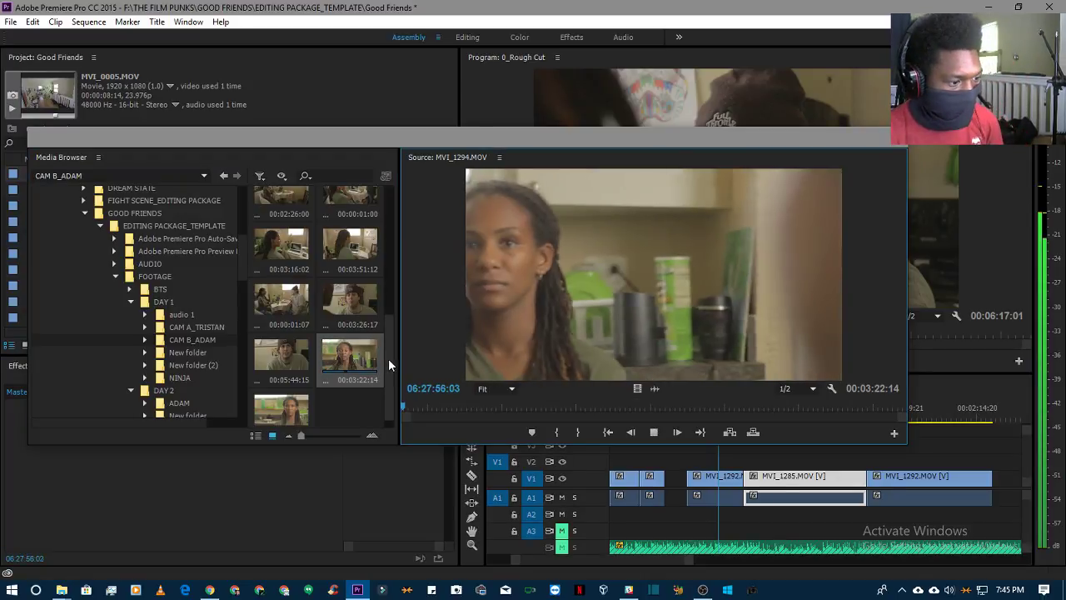
pyautogui.press('space')
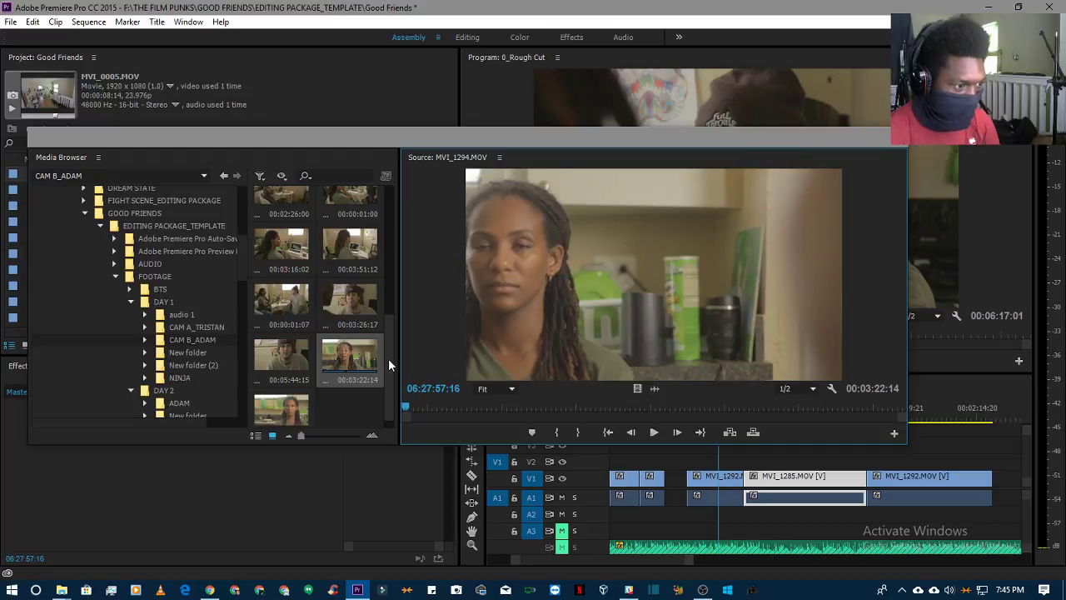
pyautogui.press('space')
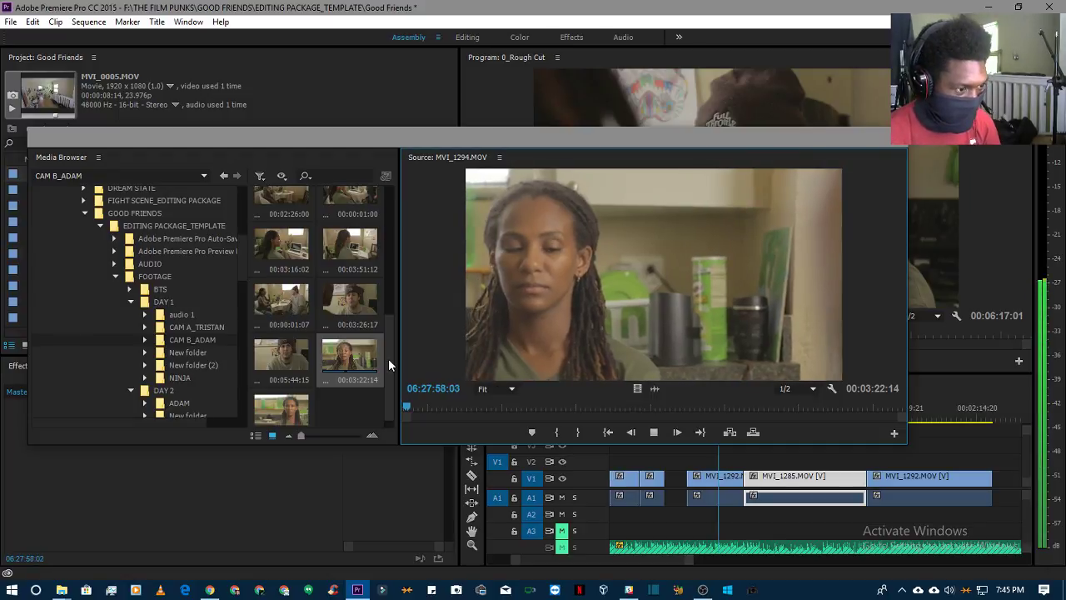
pyautogui.press('space')
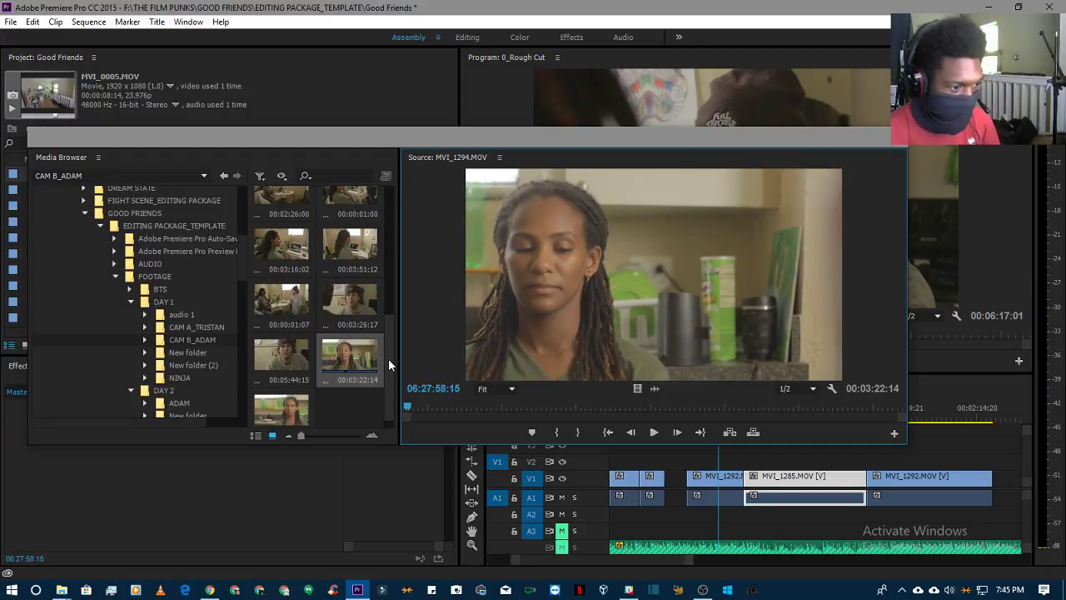
# - Keep previewing the MVI_1294 kitchen take, alternately playing and pausing
pyautogui.press('space')
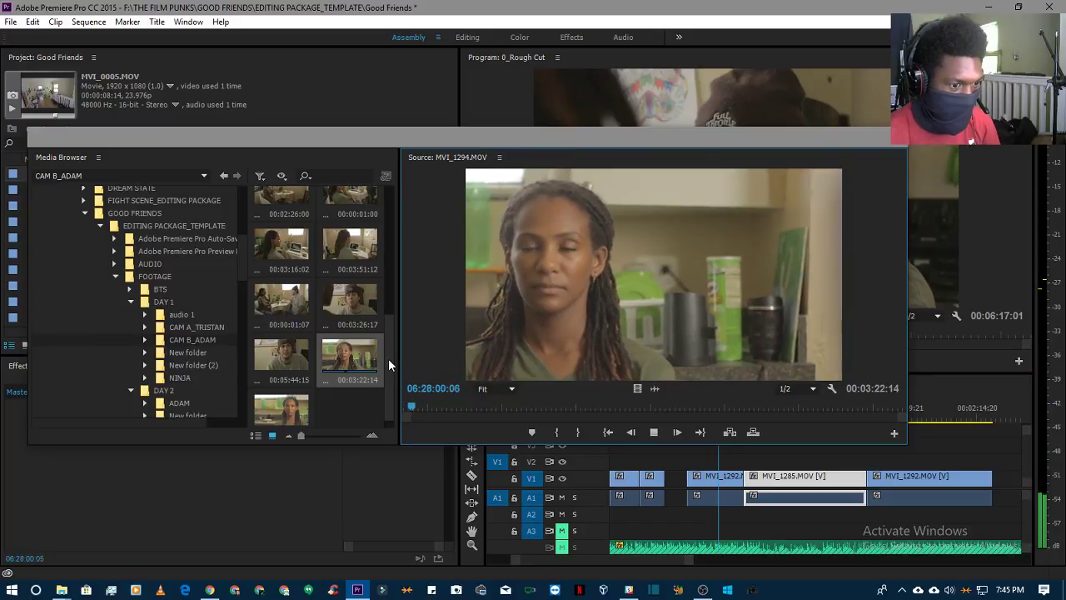
pyautogui.press('space')
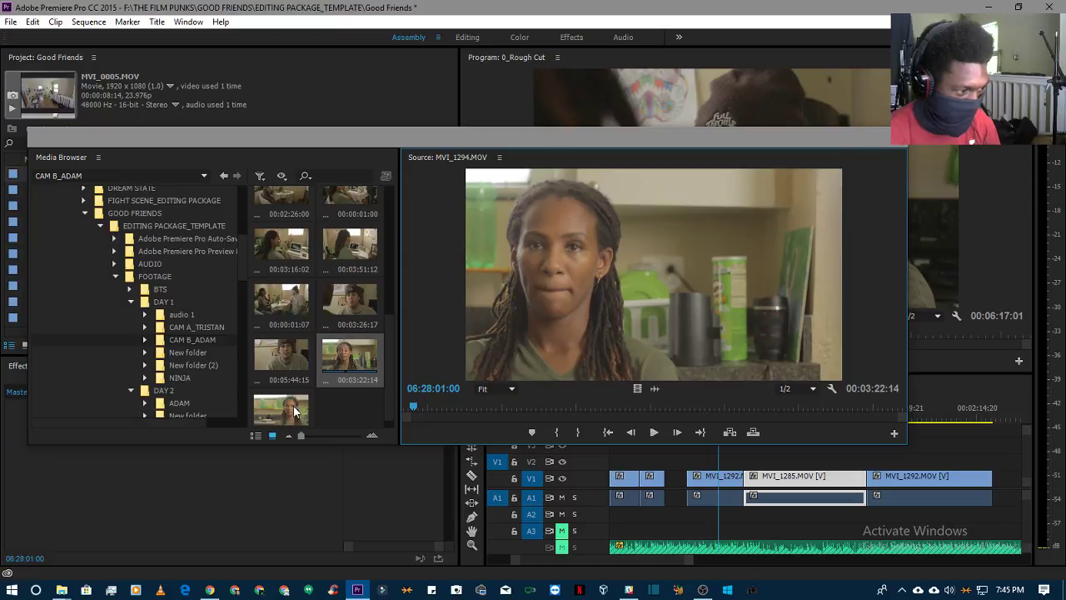
pyautogui.press('space')
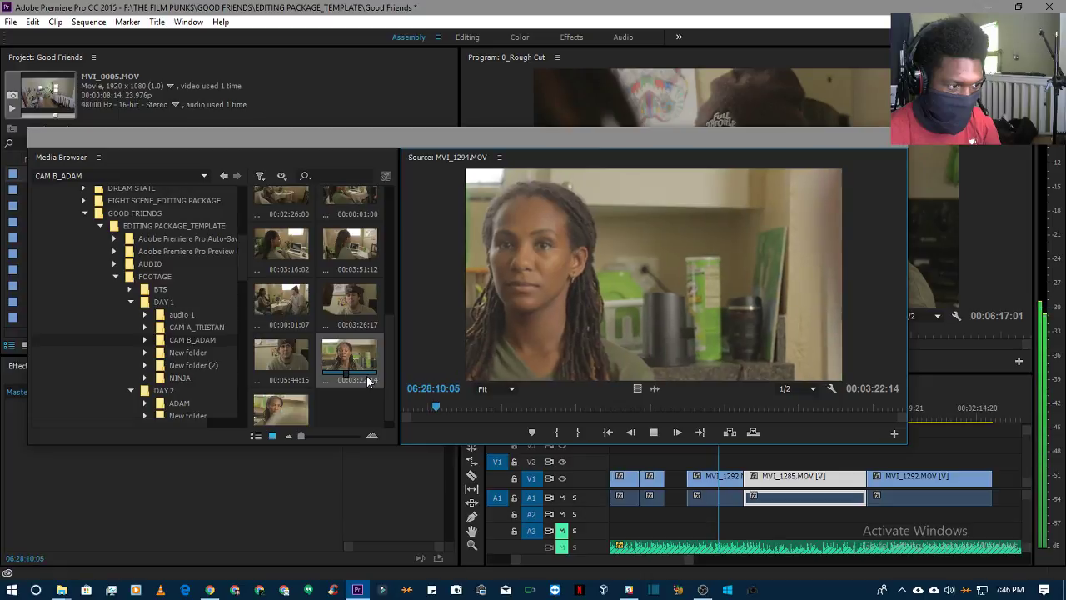
pyautogui.press('space')
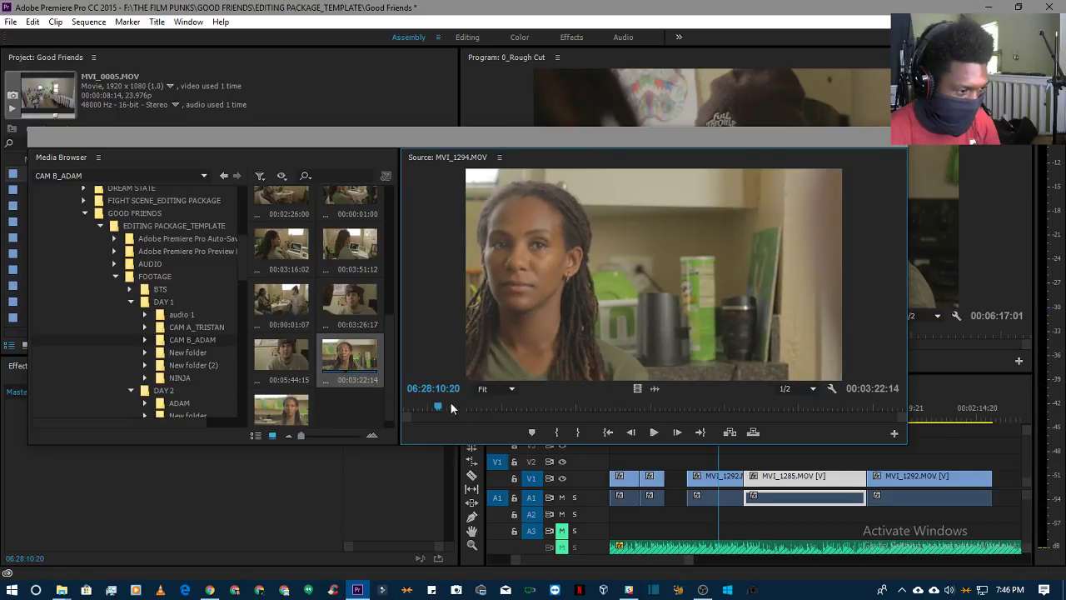
pyautogui.press('space')
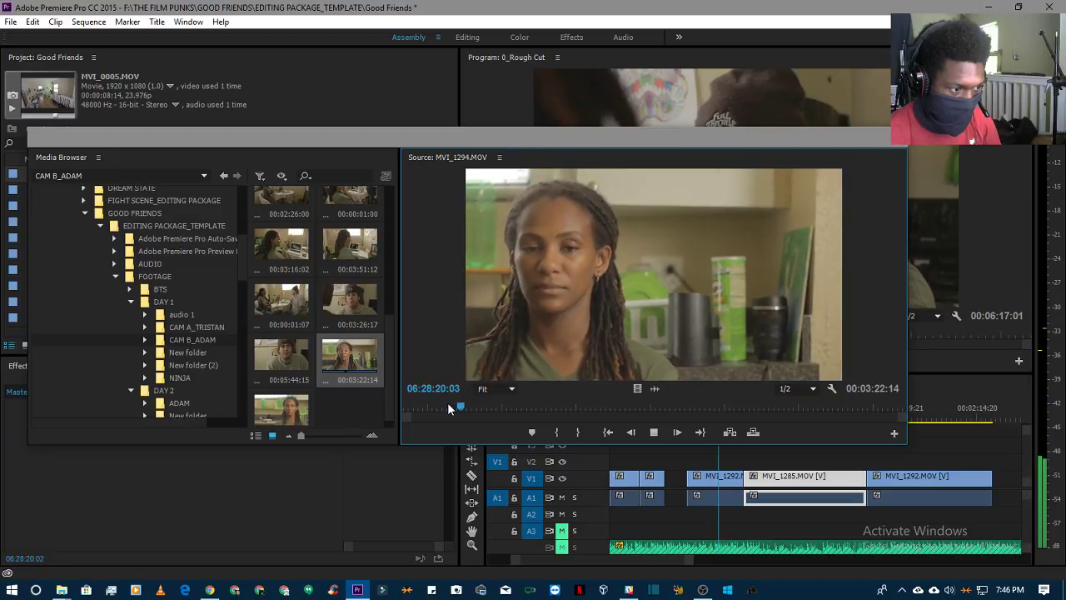
pyautogui.press('space')
pyautogui.press('space')
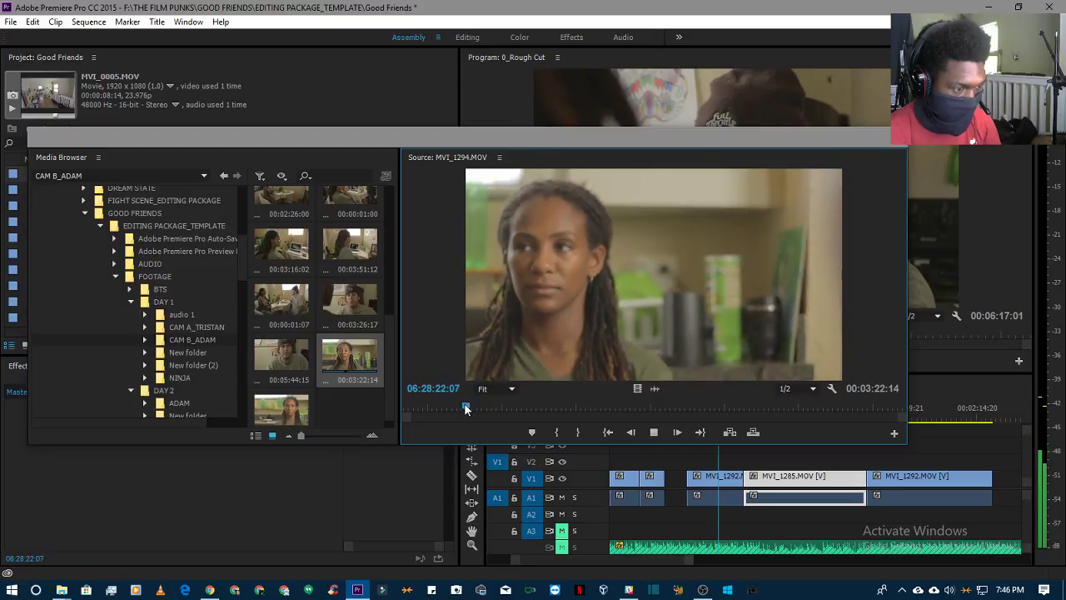
pyautogui.press('space')
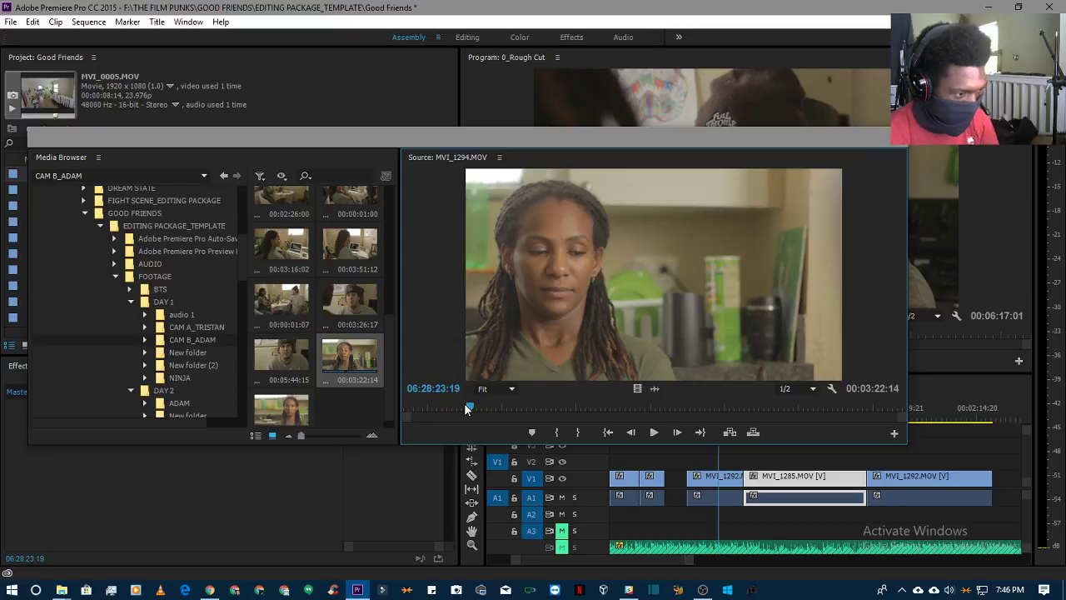
pyautogui.press('space')
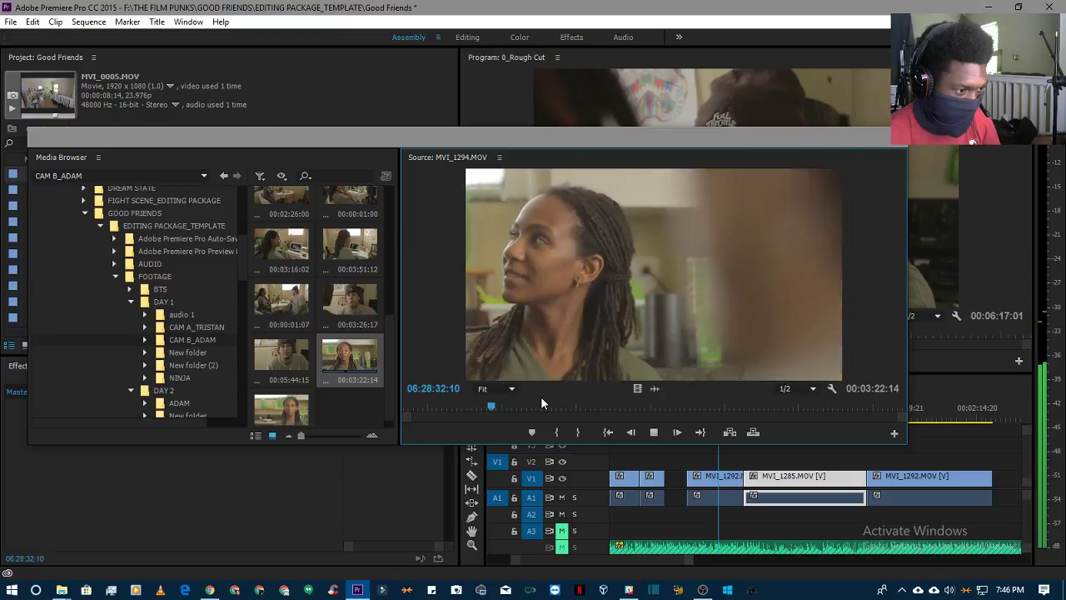
pyautogui.press('space')
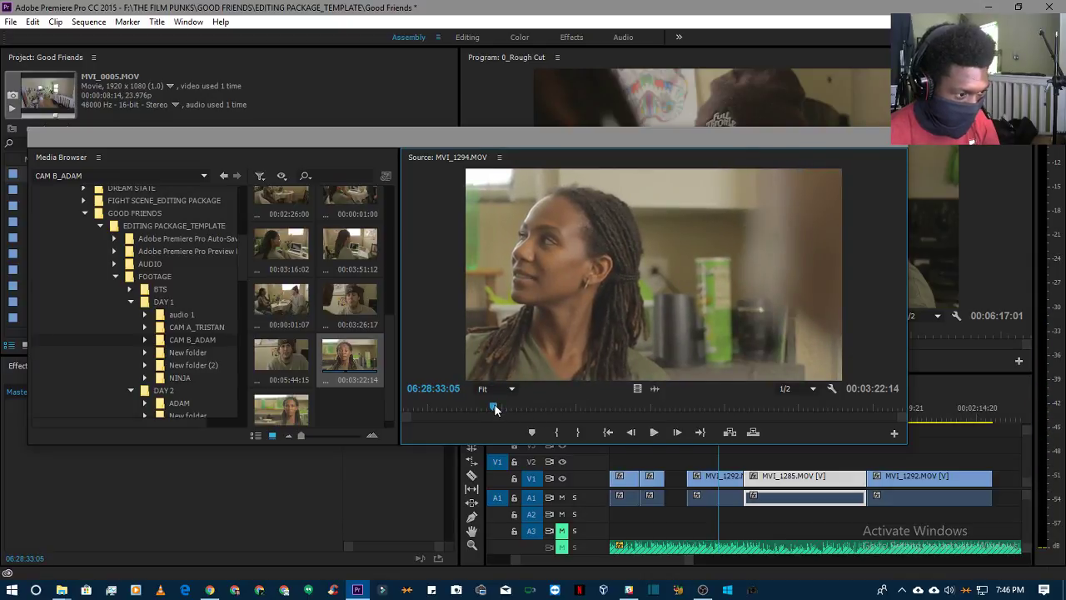
pyautogui.moveTo(495, 408); pyautogui.dragTo(588, 408)
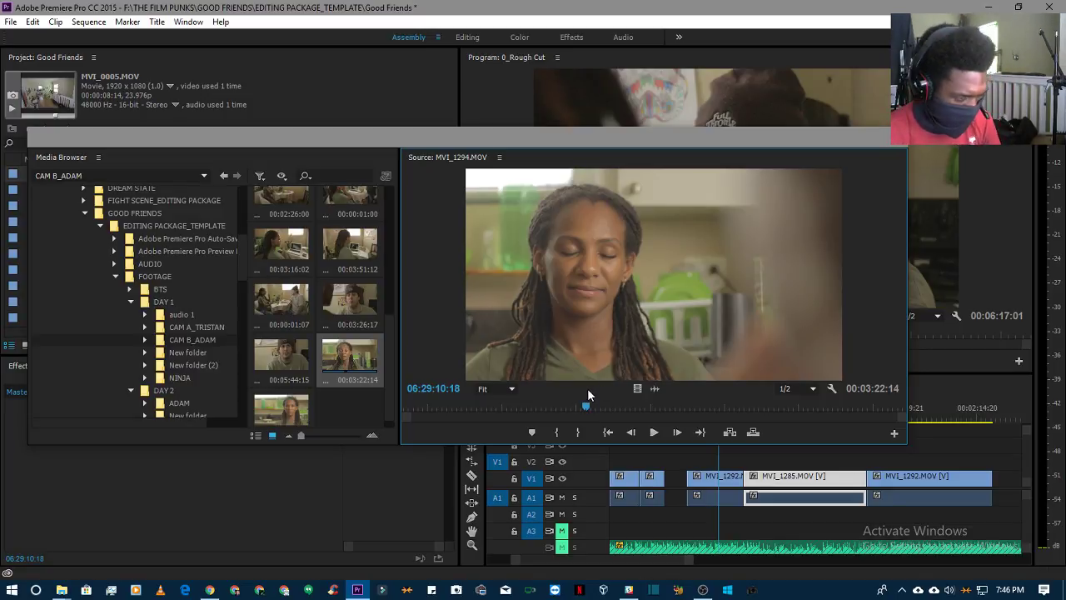
pyautogui.press('space')
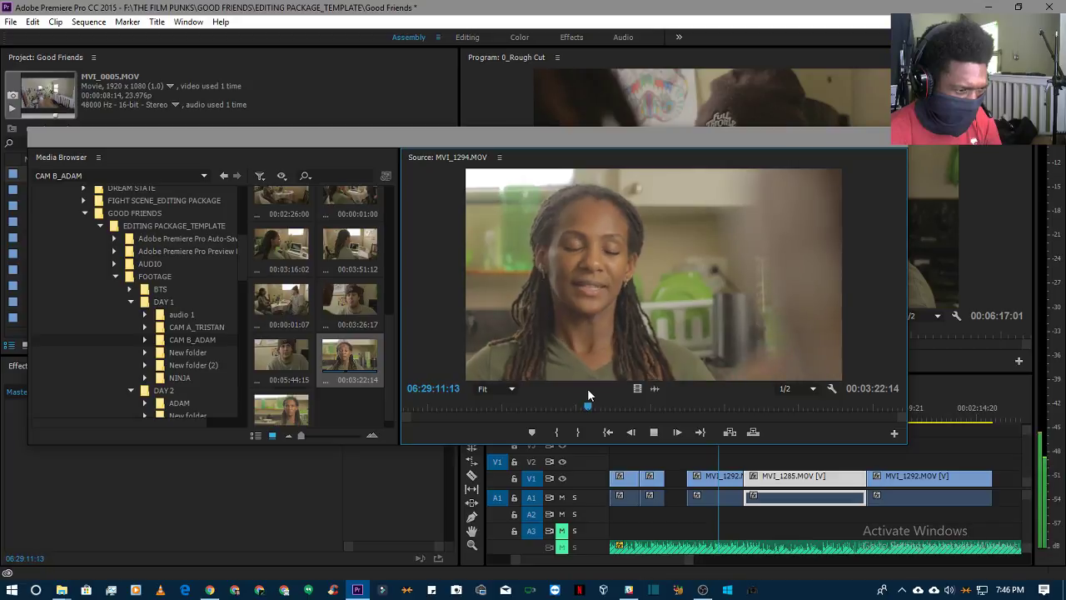
pyautogui.press('space')
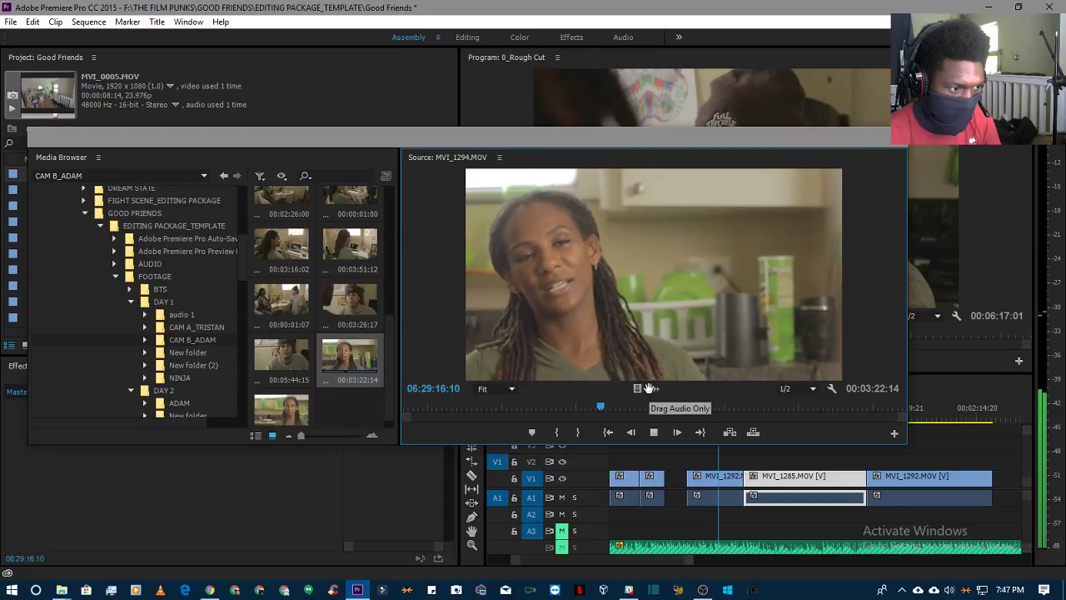
pyautogui.press('space')
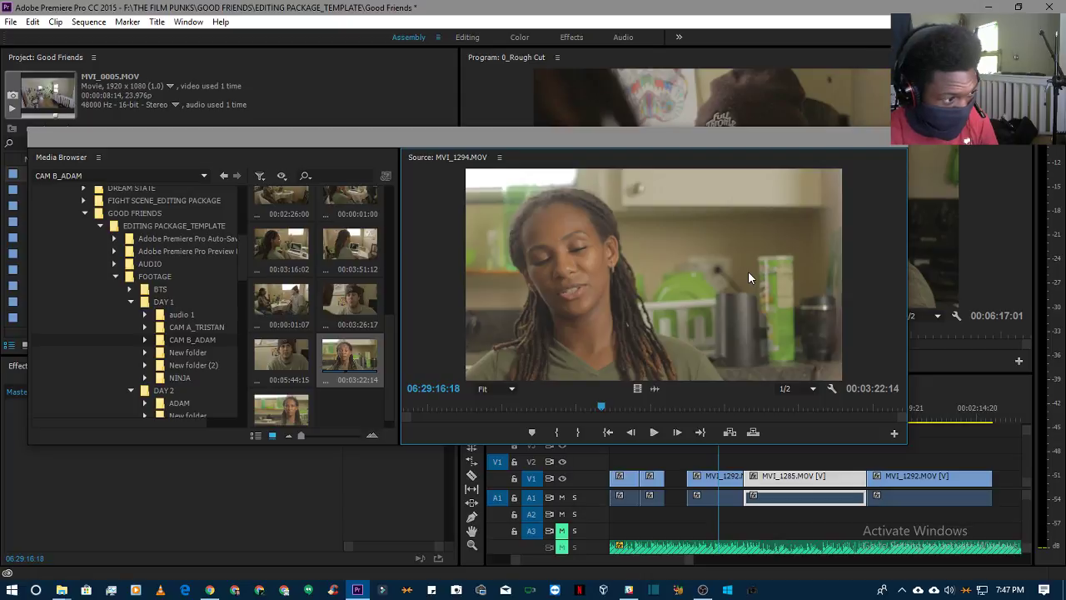
pyautogui.press('space')
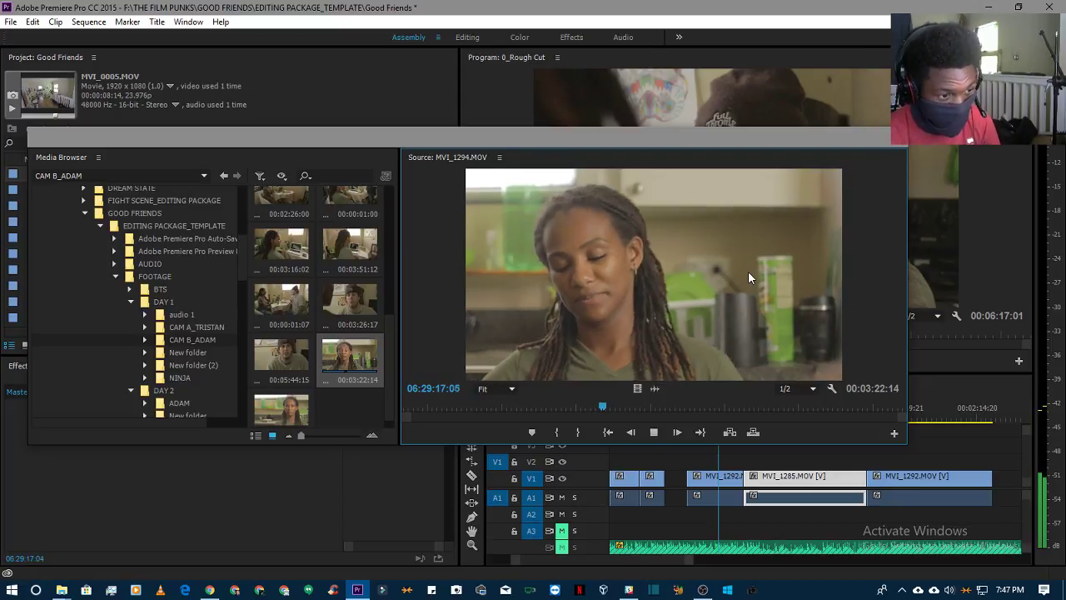
pyautogui.press('space')
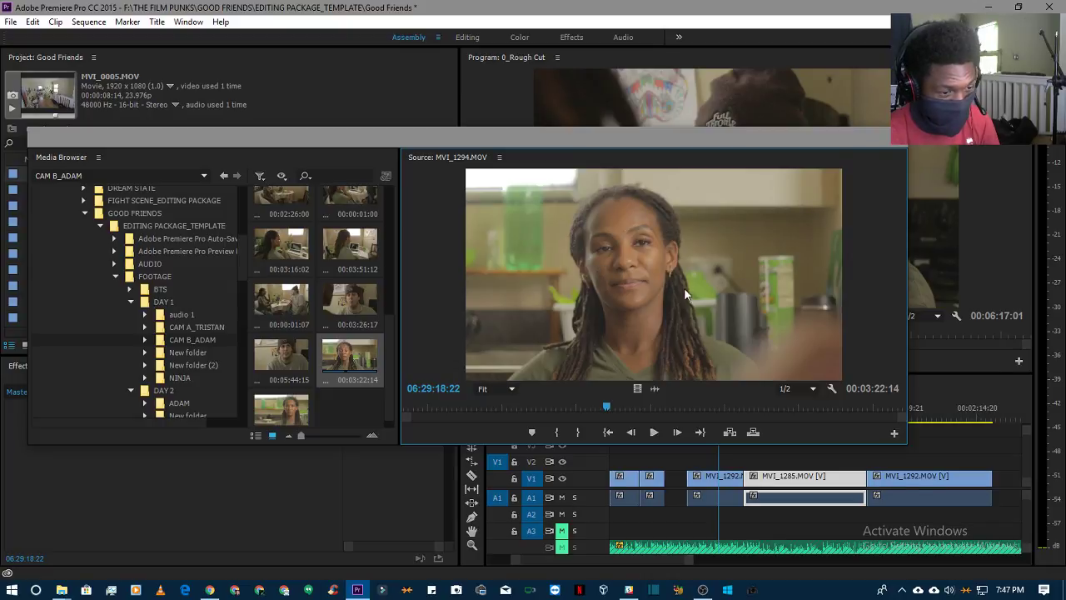
pyautogui.press('space')
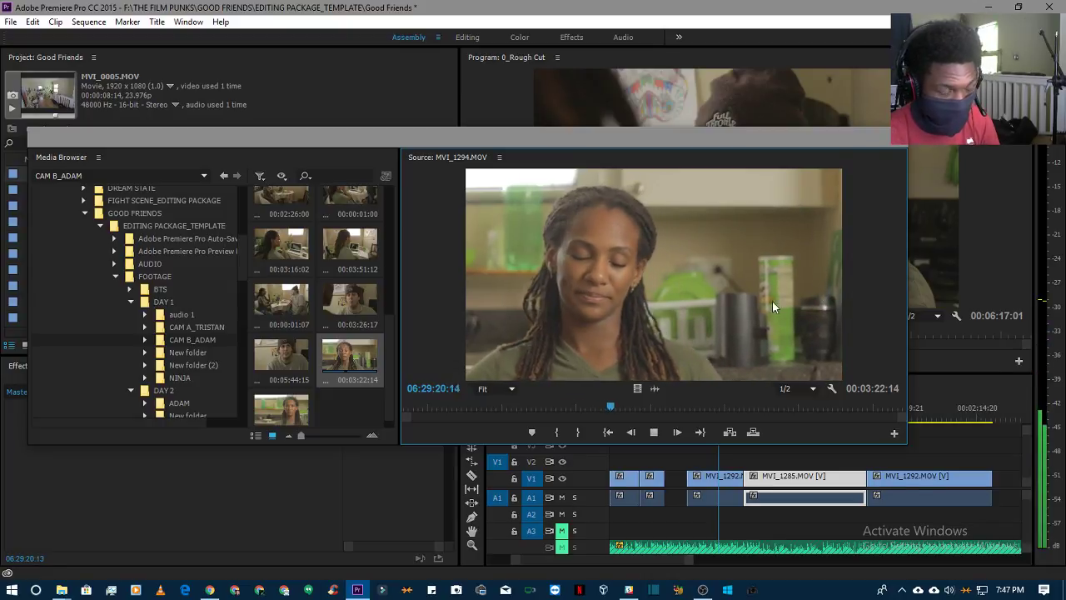
pyautogui.press('space')
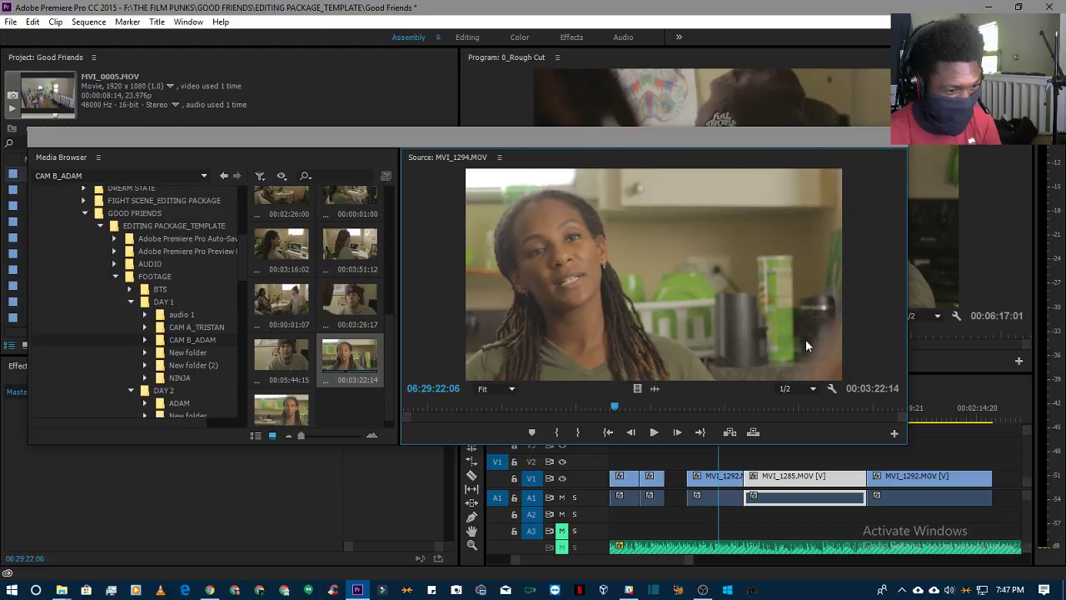
pyautogui.press('space')
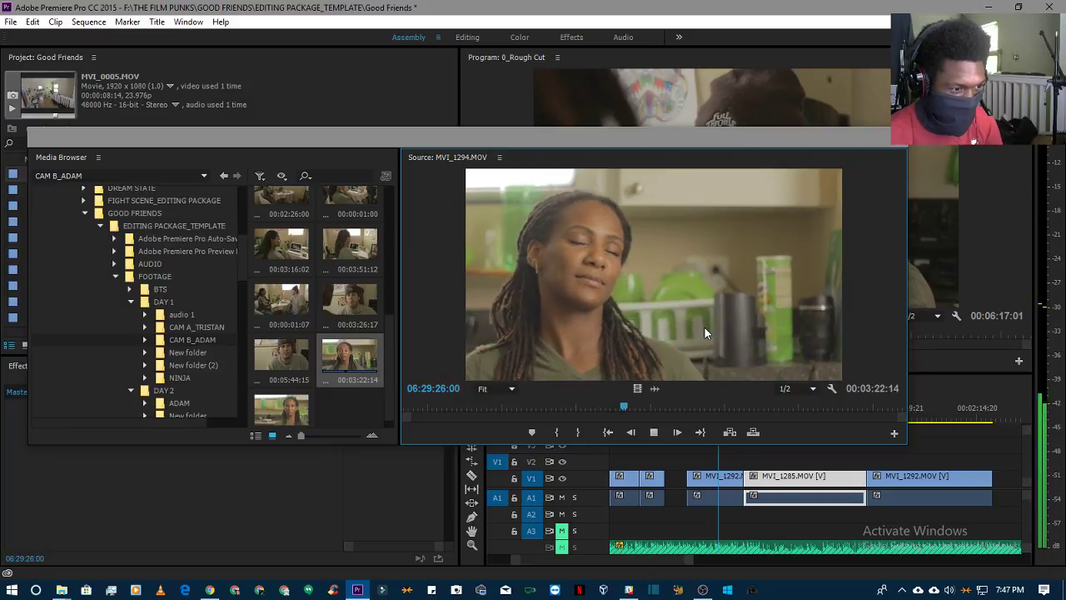
pyautogui.press('space')
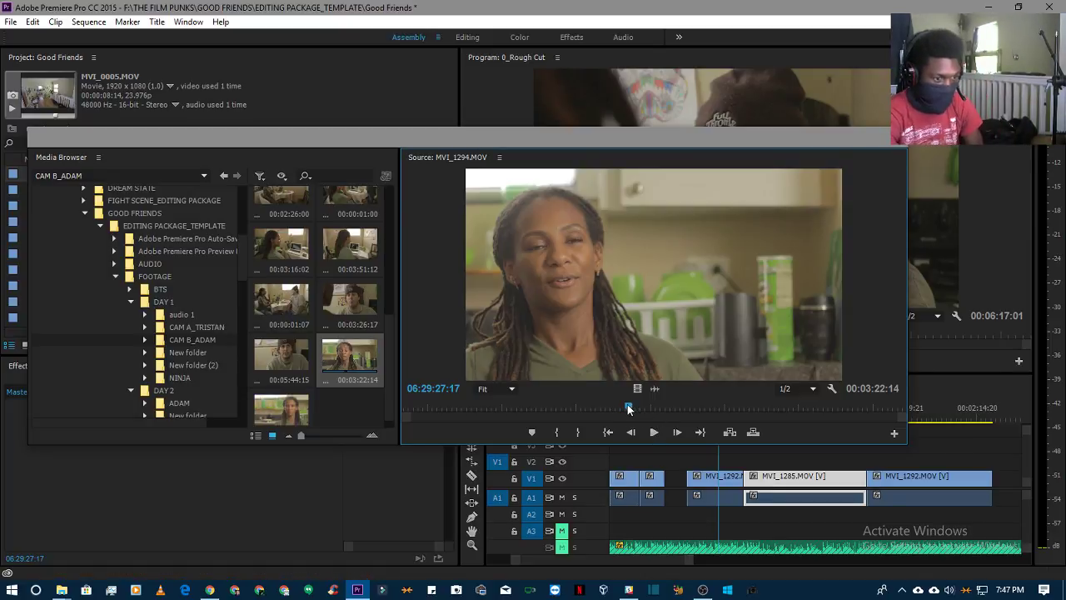
pyautogui.moveTo(628, 408); pyautogui.dragTo(849, 418)
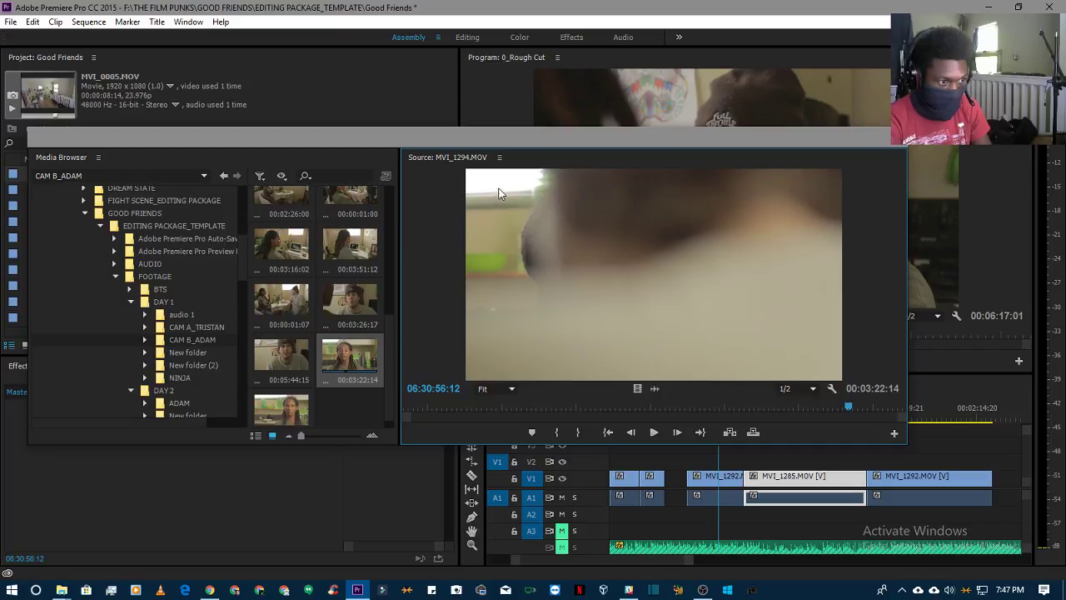
pyautogui.moveTo(853, 394); pyautogui.dragTo(874, 414)
pyautogui.press('space')
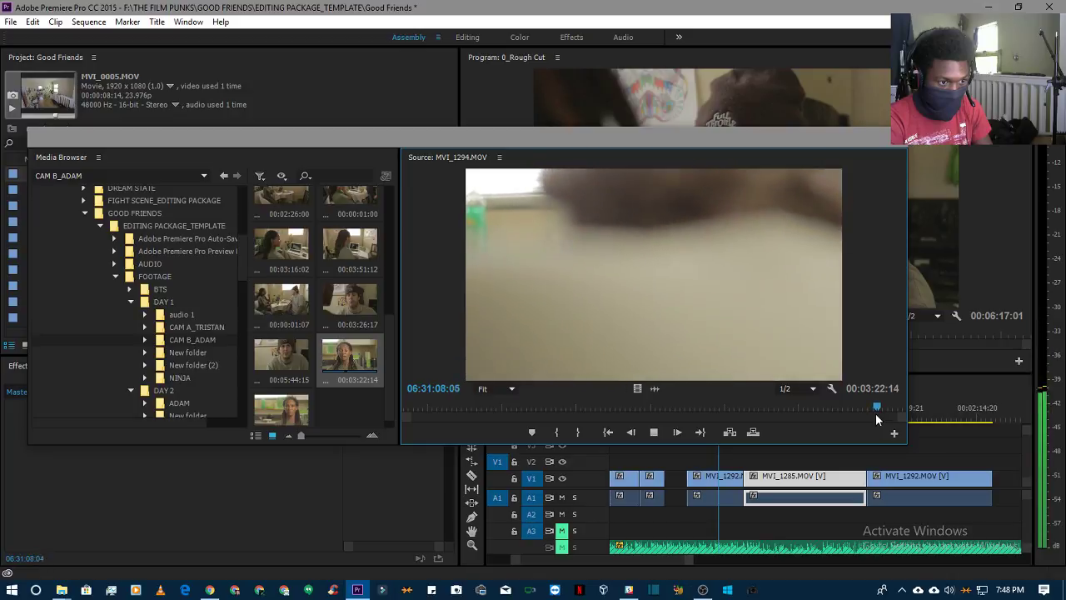
pyautogui.moveTo(873, 408); pyautogui.dragTo(817, 411)
pyautogui.press('space')
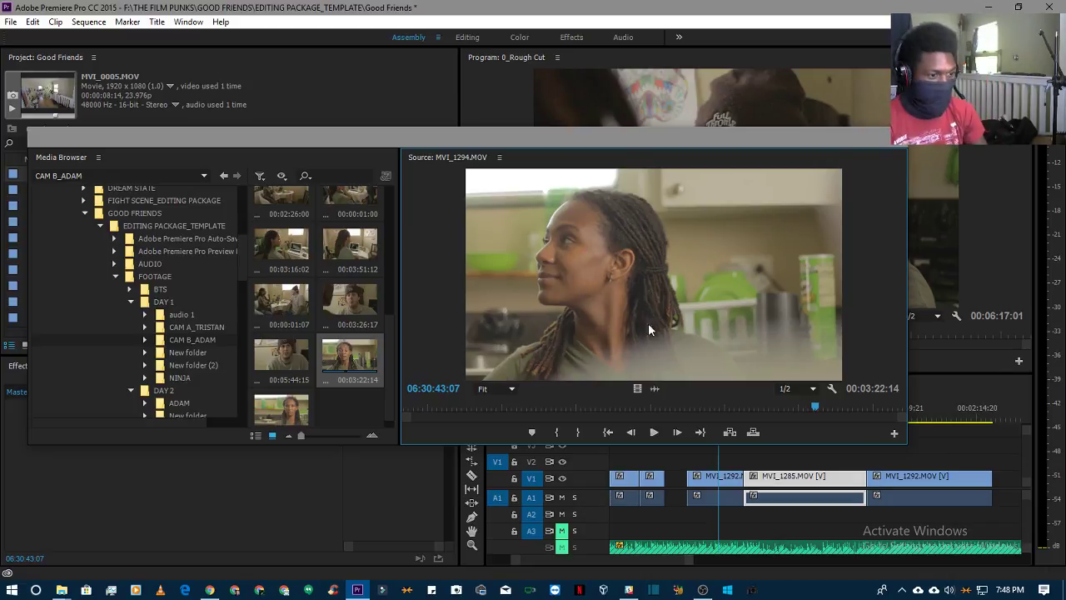
pyautogui.doubleClick(302, 358)
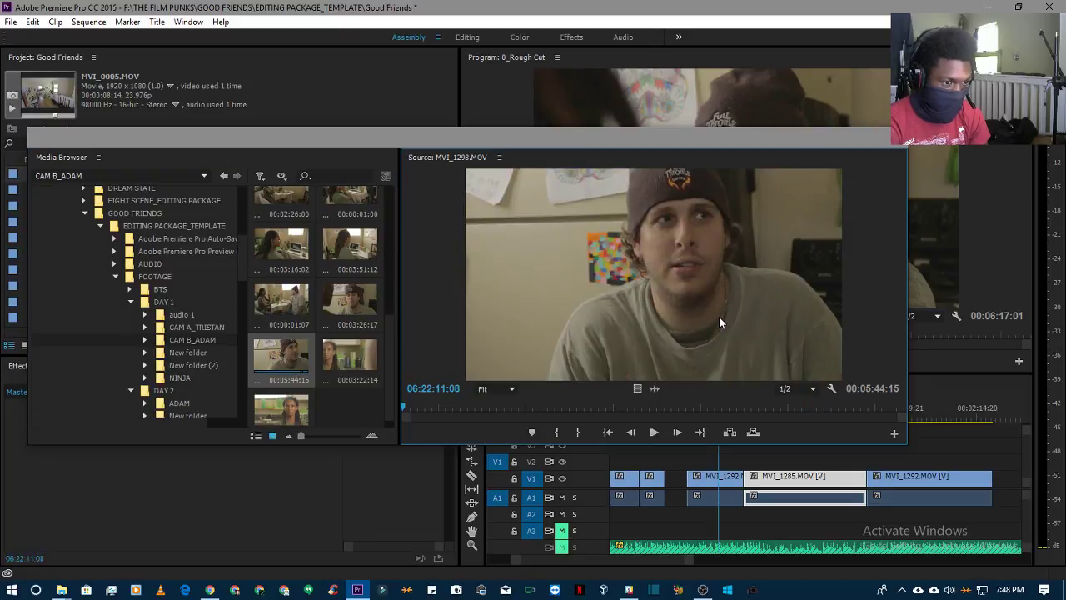
pyautogui.doubleClick(351, 346)
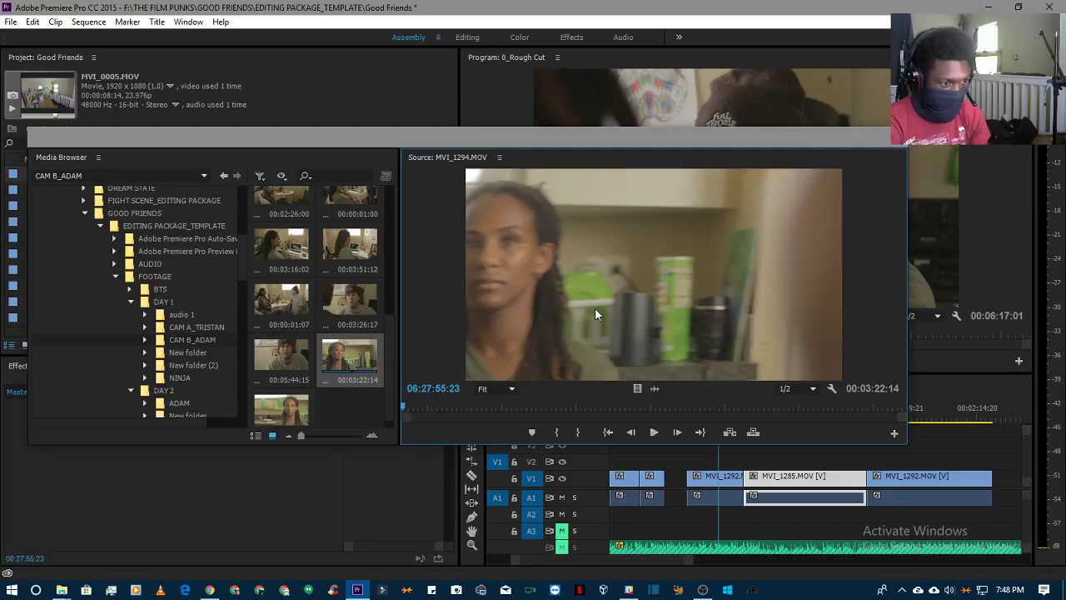
pyautogui.doubleClick(265, 359)
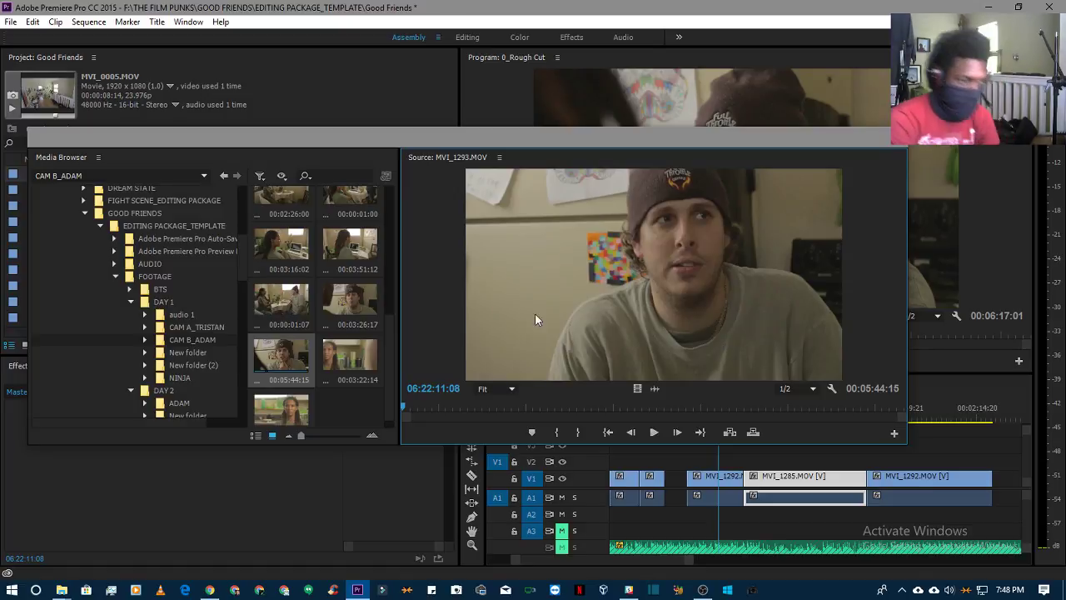
pyautogui.doubleClick(337, 360)
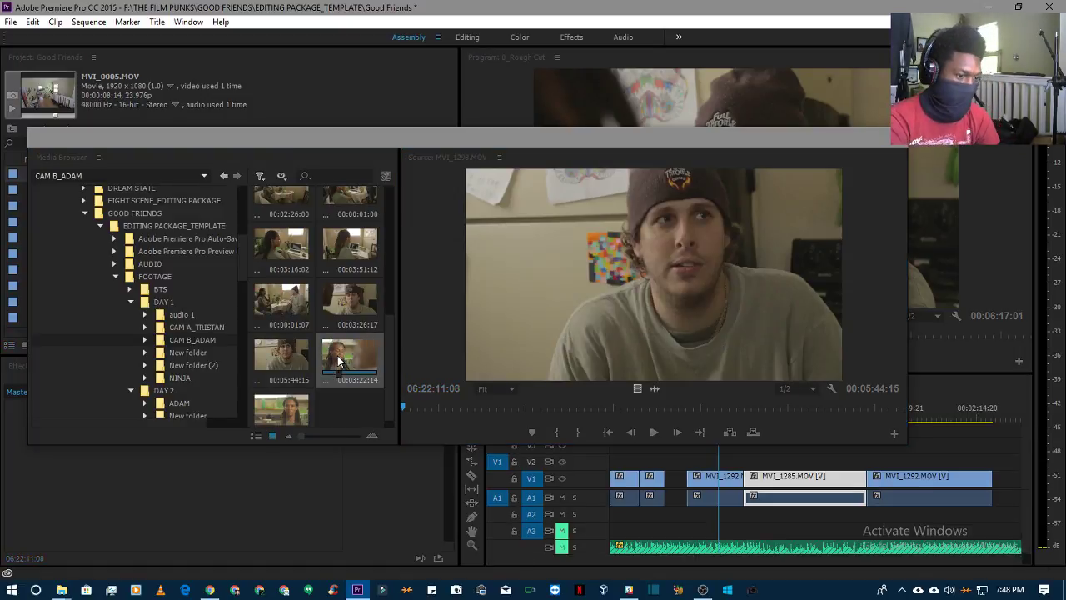
pyautogui.press('space')
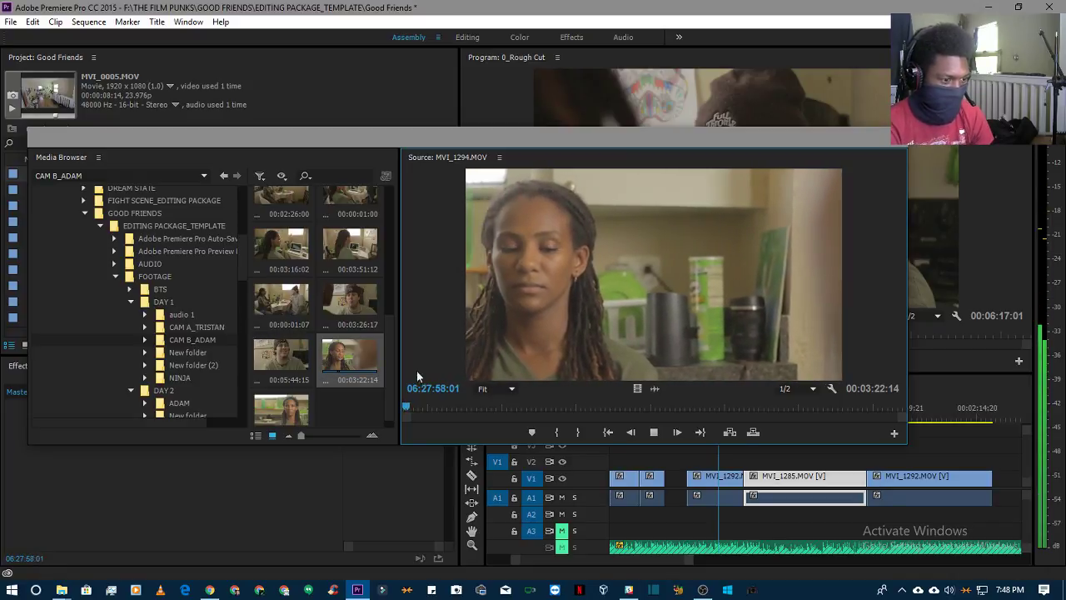
pyautogui.moveTo(666, 408); pyautogui.dragTo(754, 408)
pyautogui.press('space')
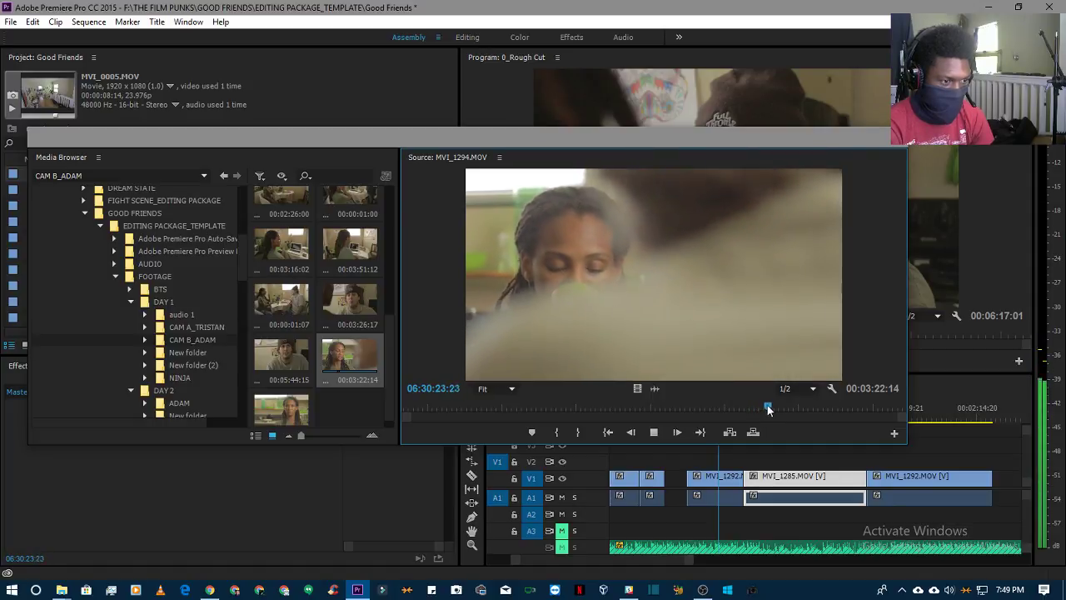
pyautogui.moveTo(764, 408); pyautogui.dragTo(733, 407)
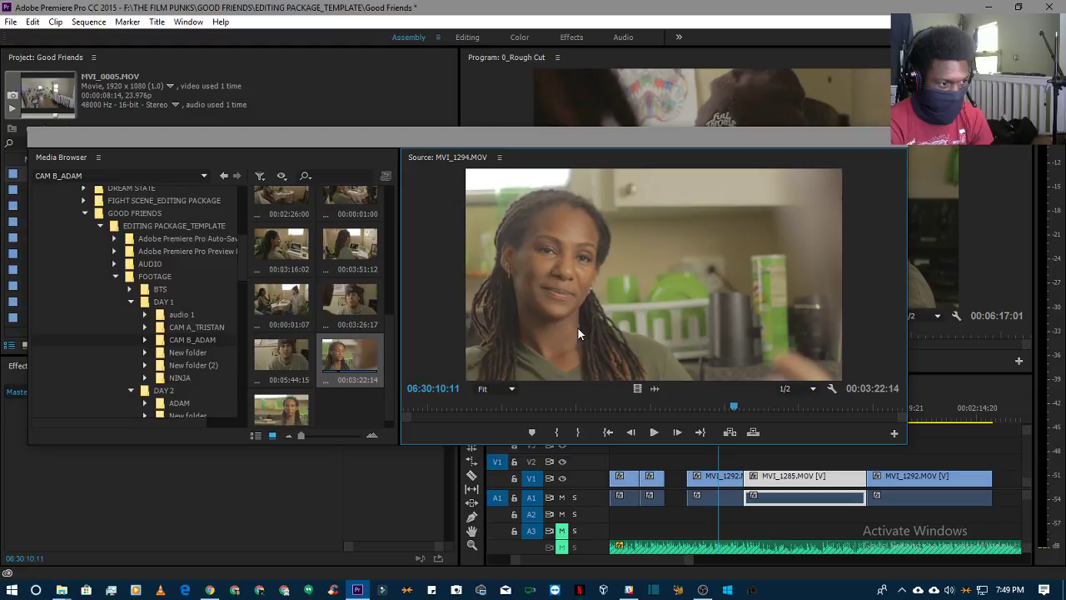
pyautogui.press('space')
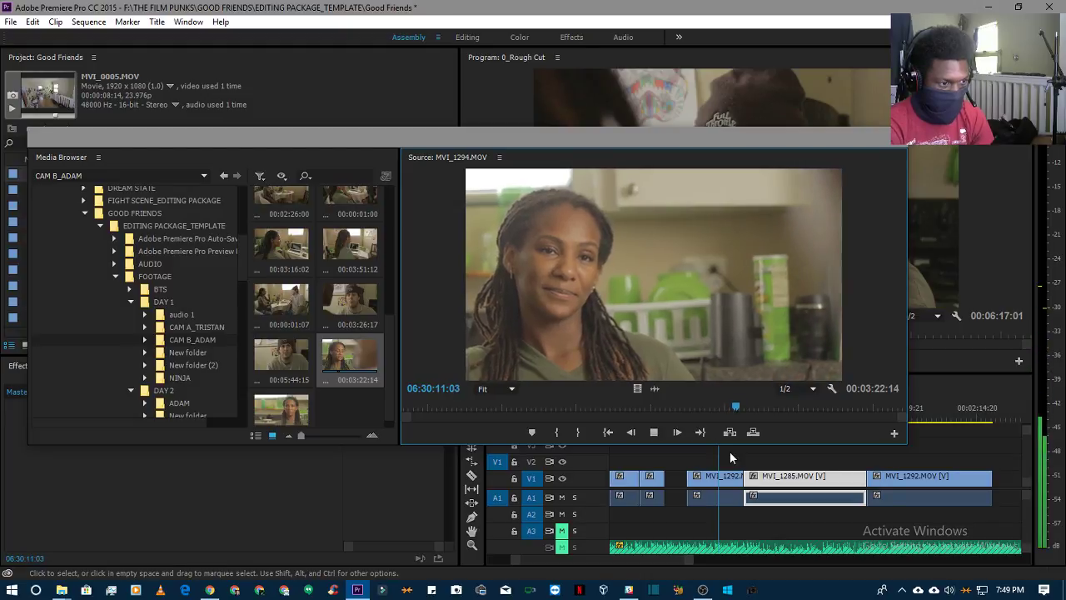
# - Play through MVI_1294 in the Source Monitor and mark In and Out points around the usable take
pyautogui.press('space')
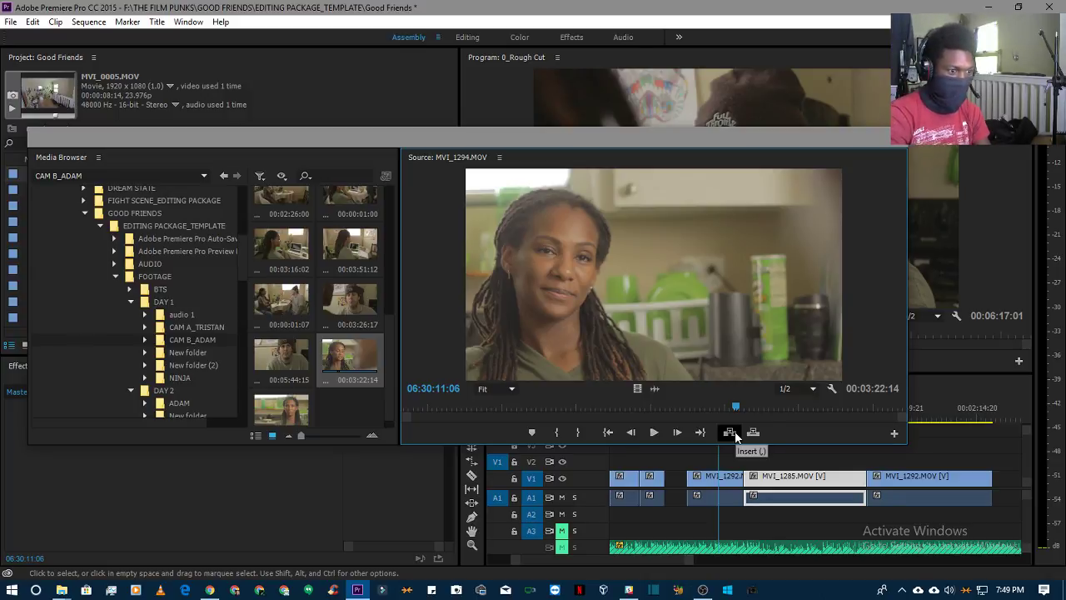
pyautogui.press('space')
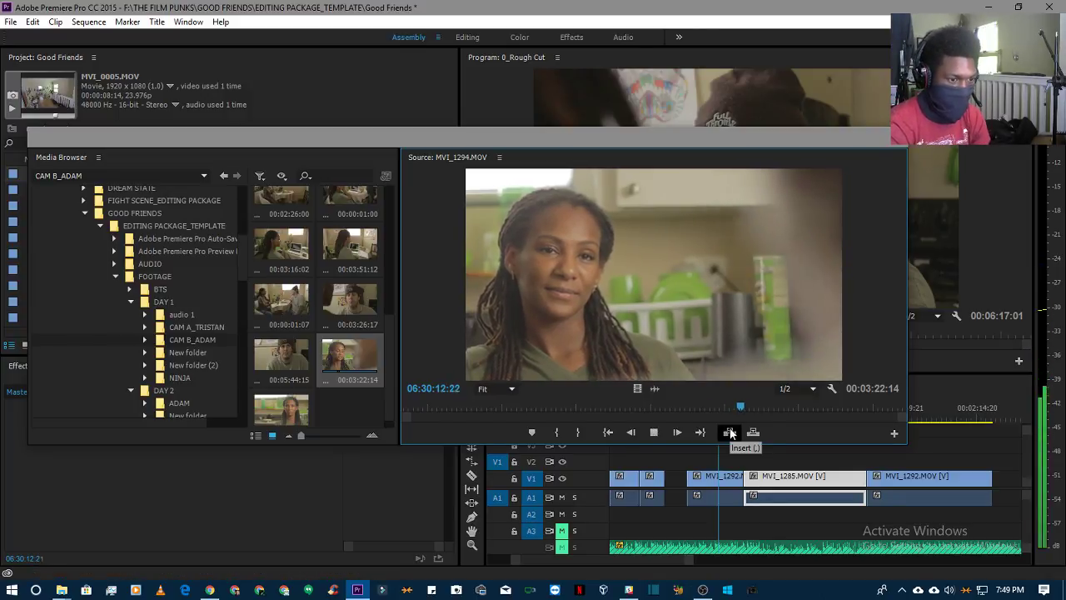
pyautogui.press('space')
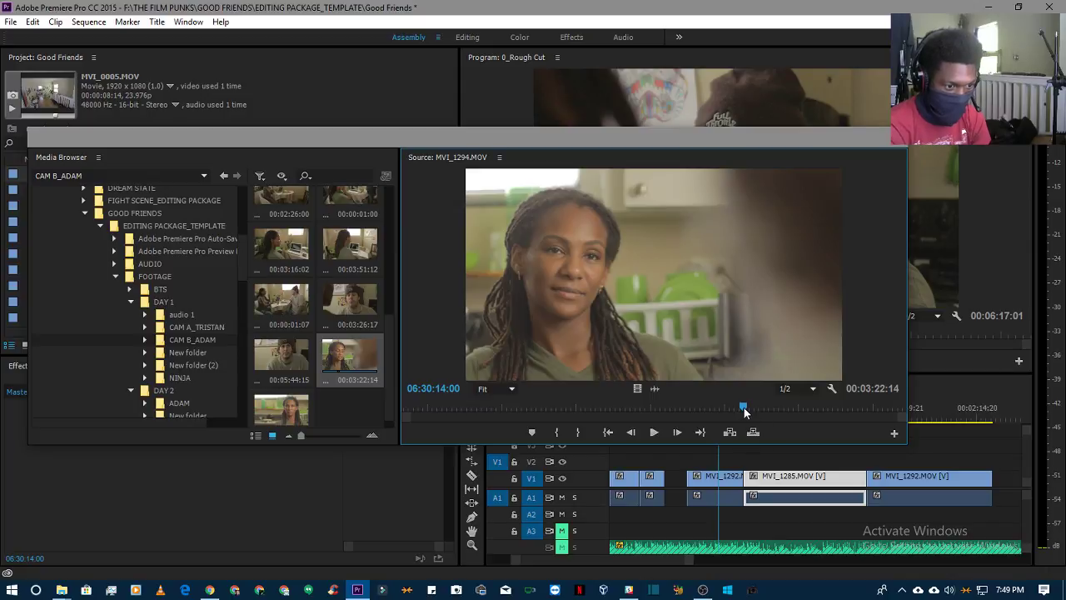
pyautogui.moveTo(743, 407); pyautogui.dragTo(737, 409)
pyautogui.press('space')
pyautogui.press('space')
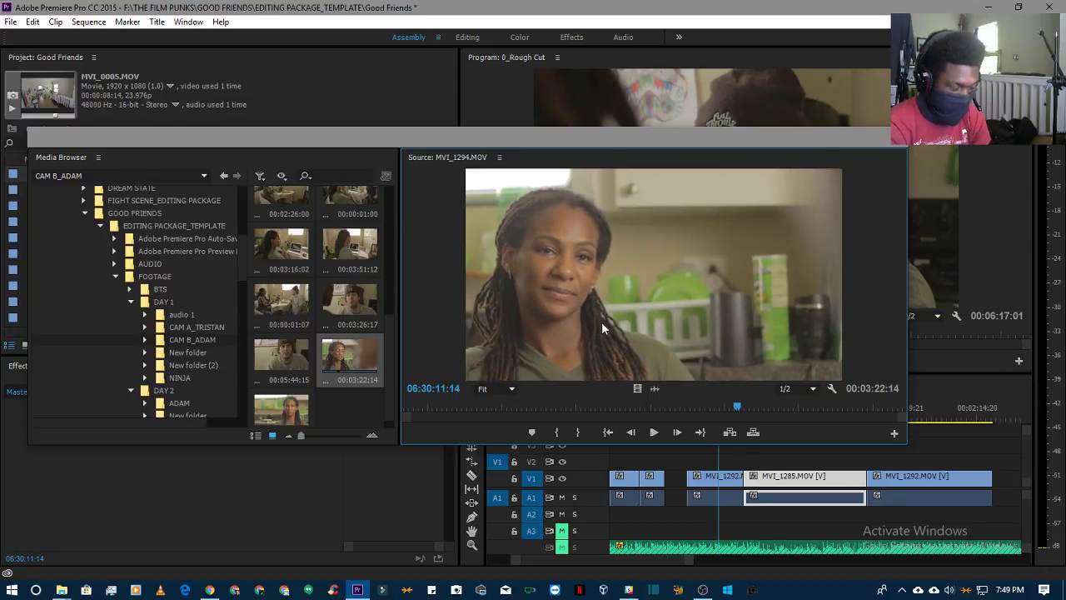
pyautogui.click(559, 432)
pyautogui.press('space')
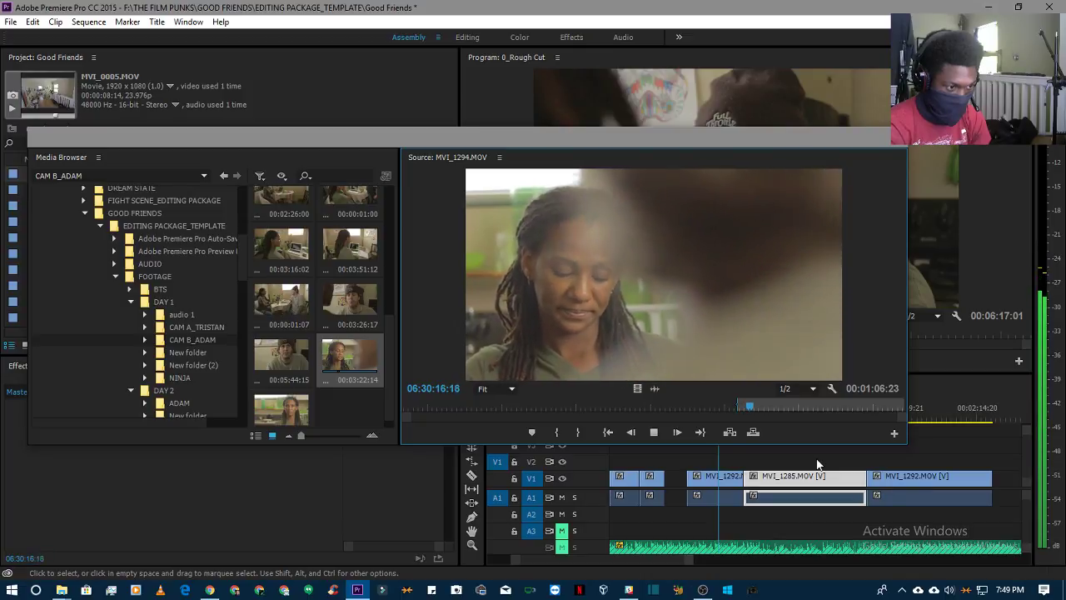
pyautogui.press('space')
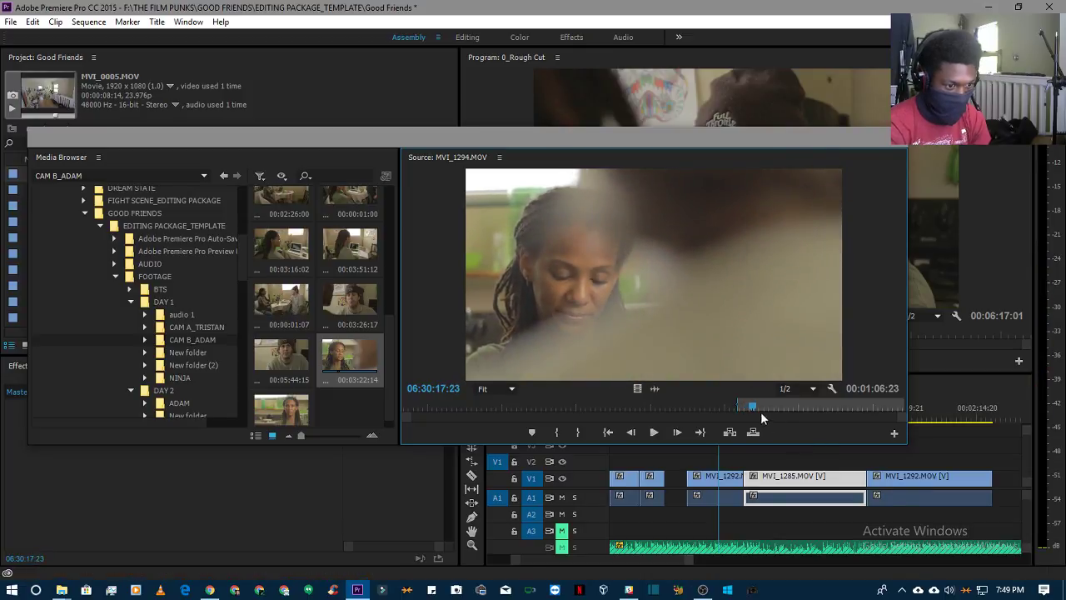
pyautogui.click(578, 433)
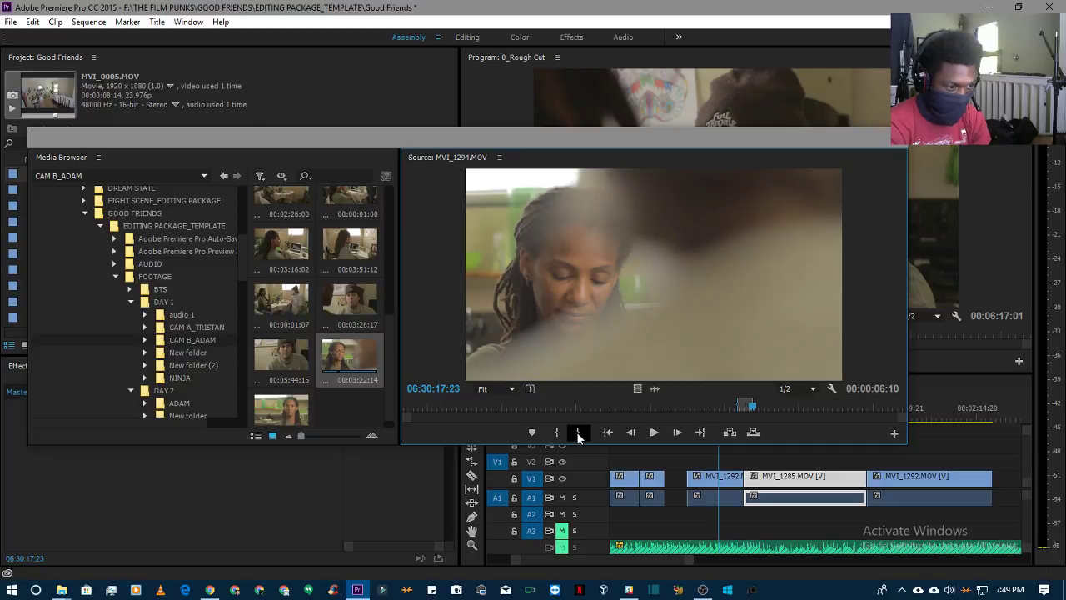
# - Review the marked section, then place the 00:00:11:20 MVI_1294 excerpt on V1/A1 after MVI_1292
pyautogui.moveTo(746, 407); pyautogui.dragTo(719, 411)
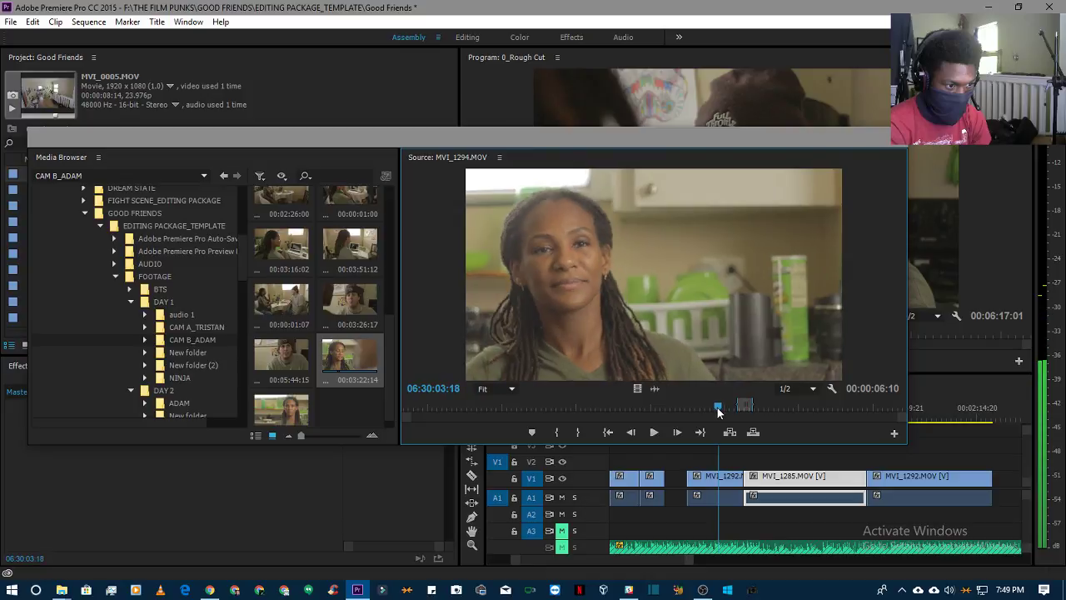
pyautogui.press('space')
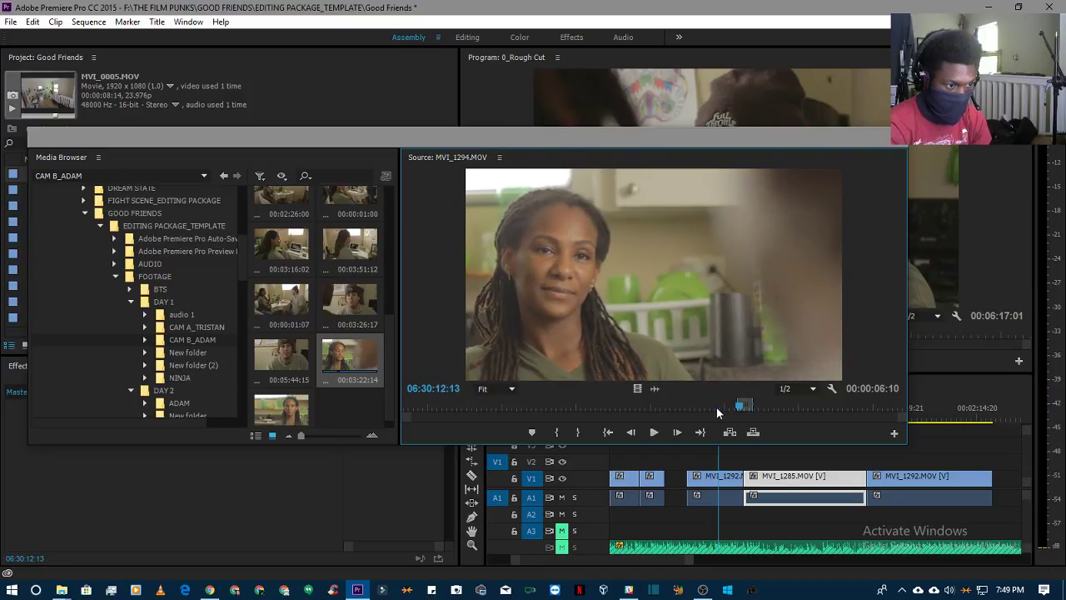
pyautogui.moveTo(742, 405)
pyautogui.mouseDown()
pyautogui.moveTo(725, 405)
pyautogui.moveTo(730, 414)
pyautogui.mouseUp()
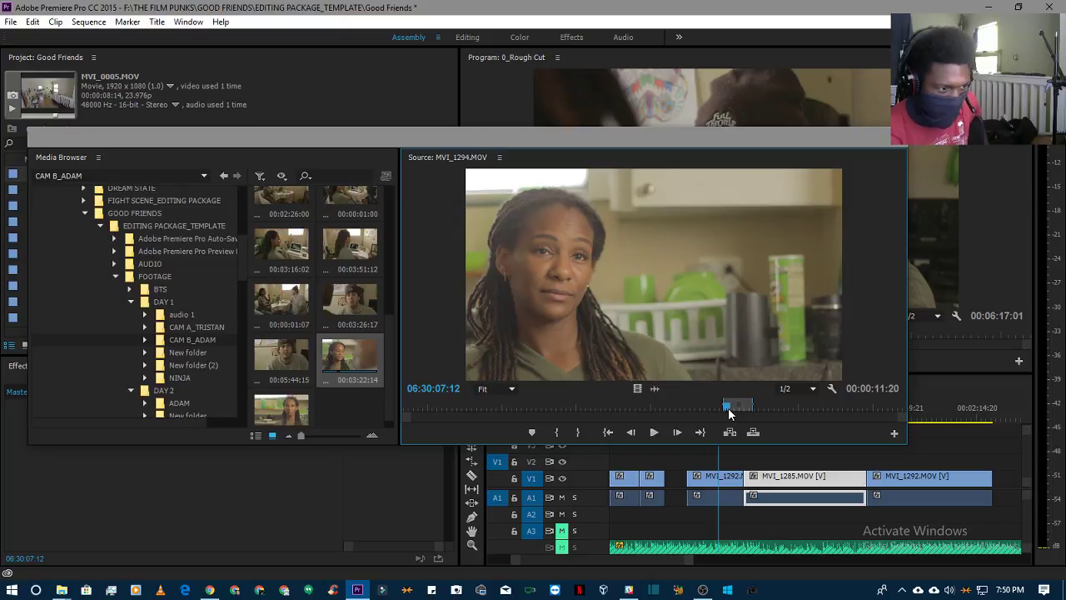
pyautogui.press('space')
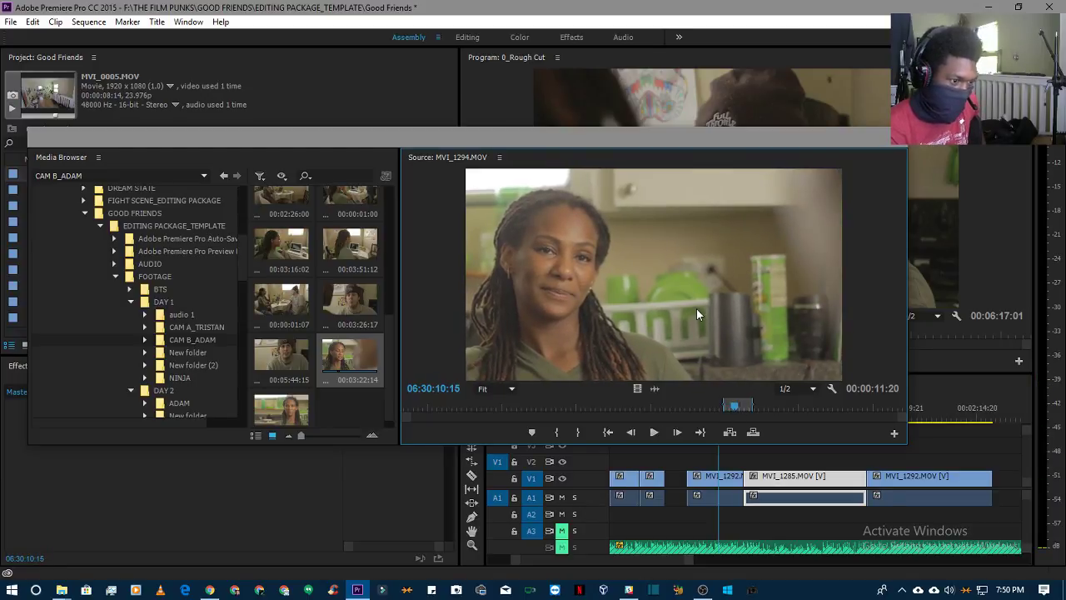
pyautogui.press('space')
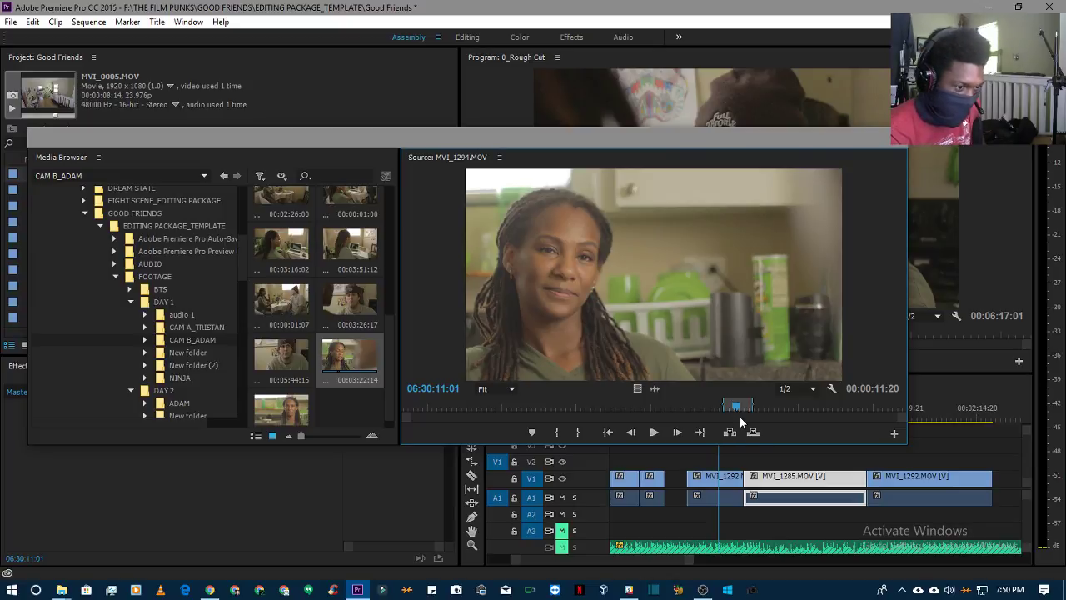
pyautogui.click(737, 408)
pyautogui.moveTo(738, 410)
pyautogui.mouseDown()
pyautogui.moveTo(716, 412)
pyautogui.moveTo(735, 418)
pyautogui.mouseUp()
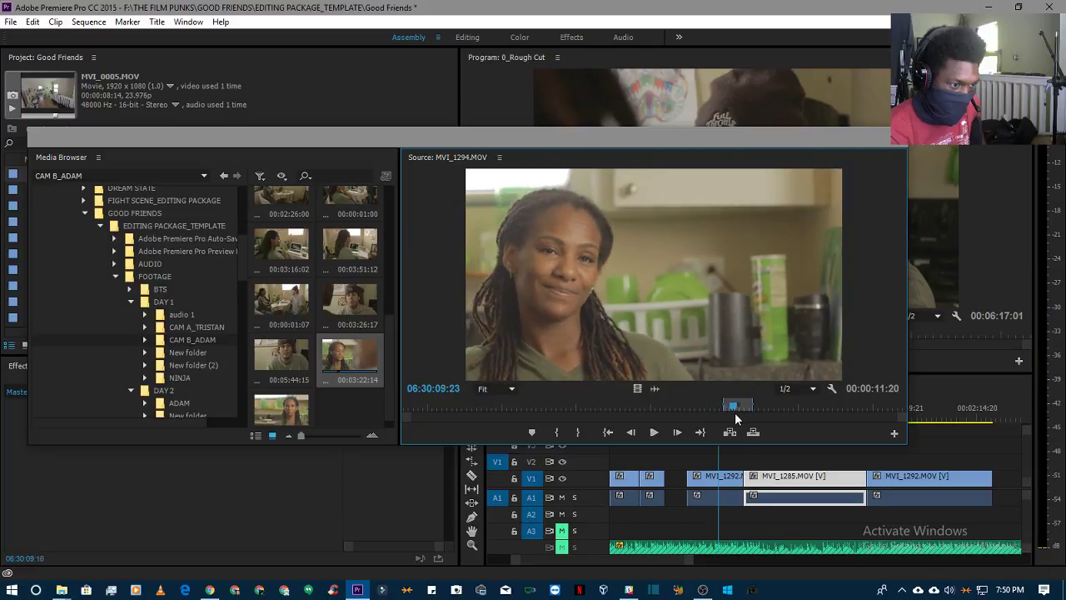
pyautogui.press('space')
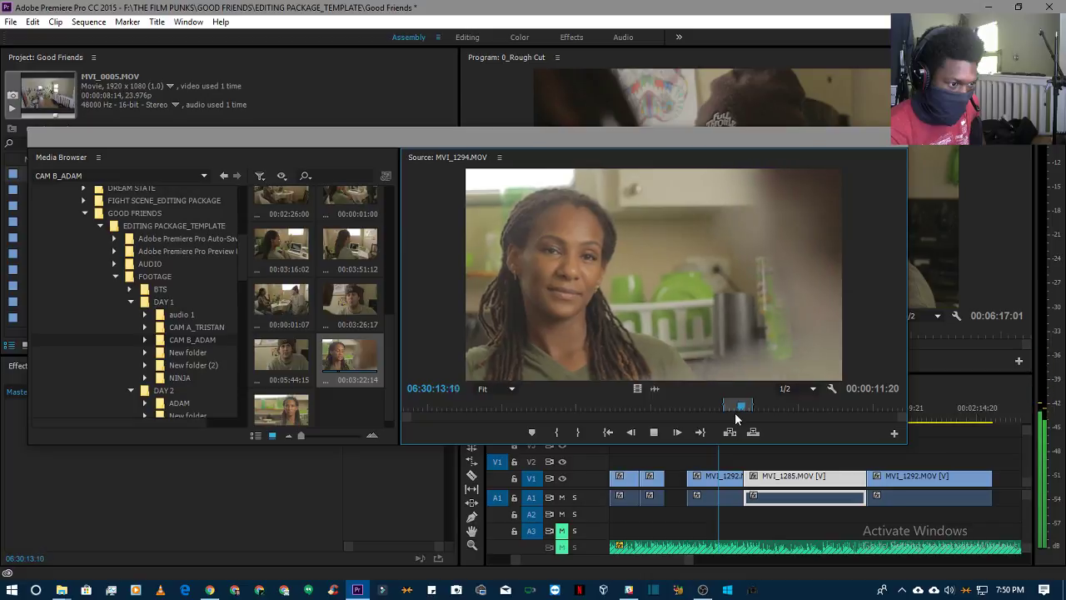
pyautogui.press('space')
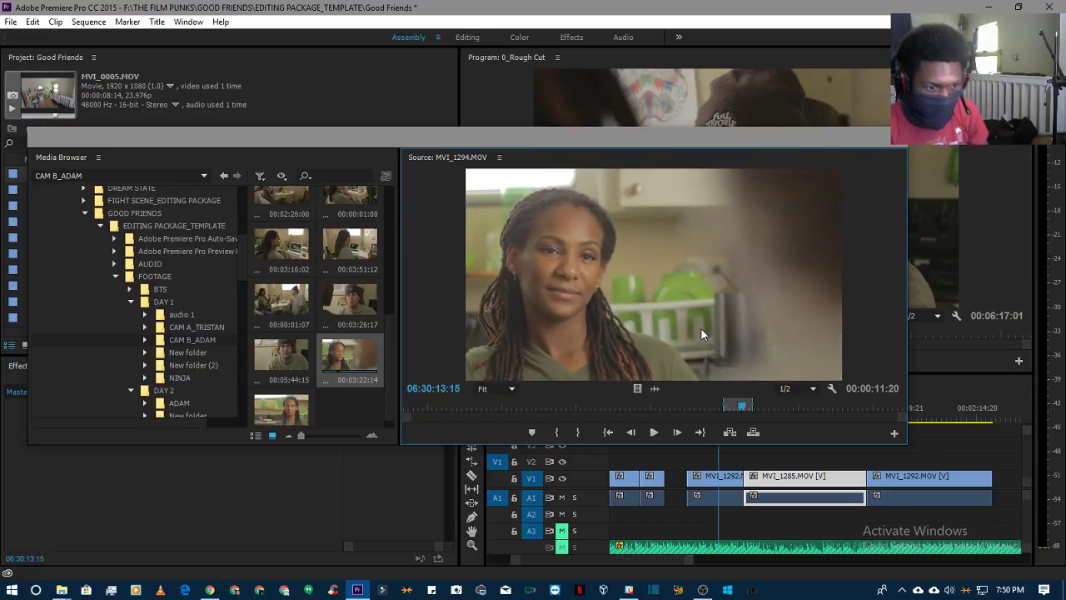
pyautogui.moveTo(707, 336); pyautogui.dragTo(791, 482)
pyautogui.moveTo(696, 141); pyautogui.dragTo(0, 171)
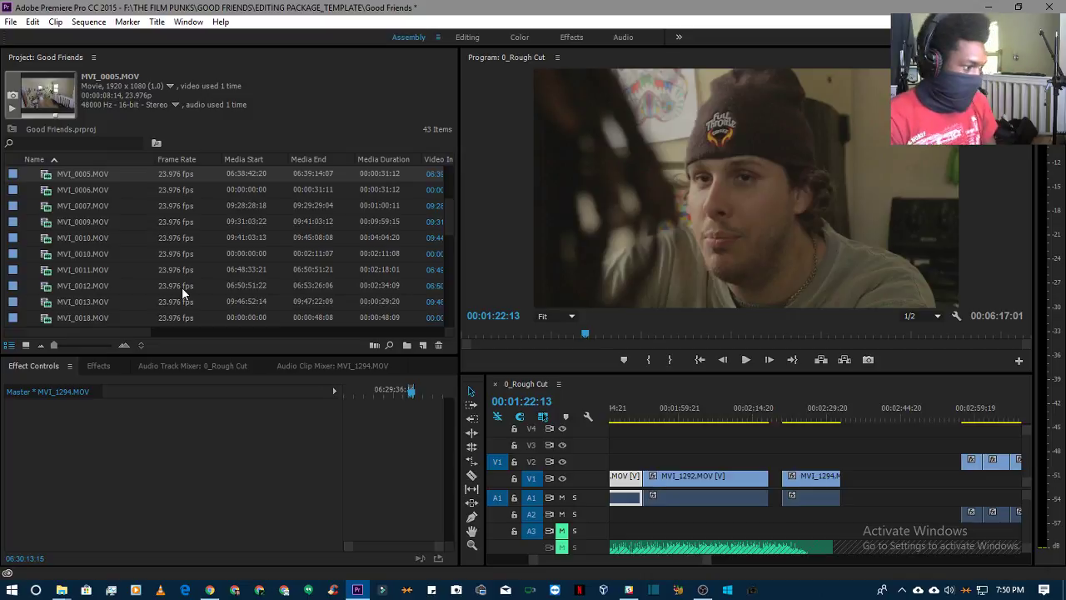
# - Search Effects for 'stabil' and apply Warp Stabilizer to the MVI_1294 clip
pyautogui.click(96, 367)
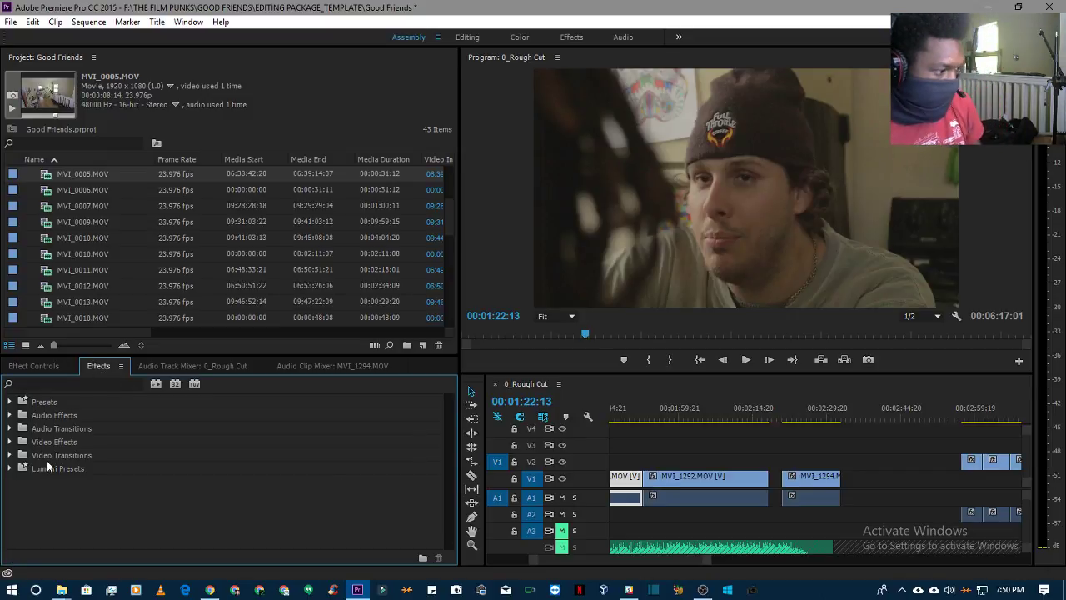
pyautogui.click(42, 383)
pyautogui.write('stabil')
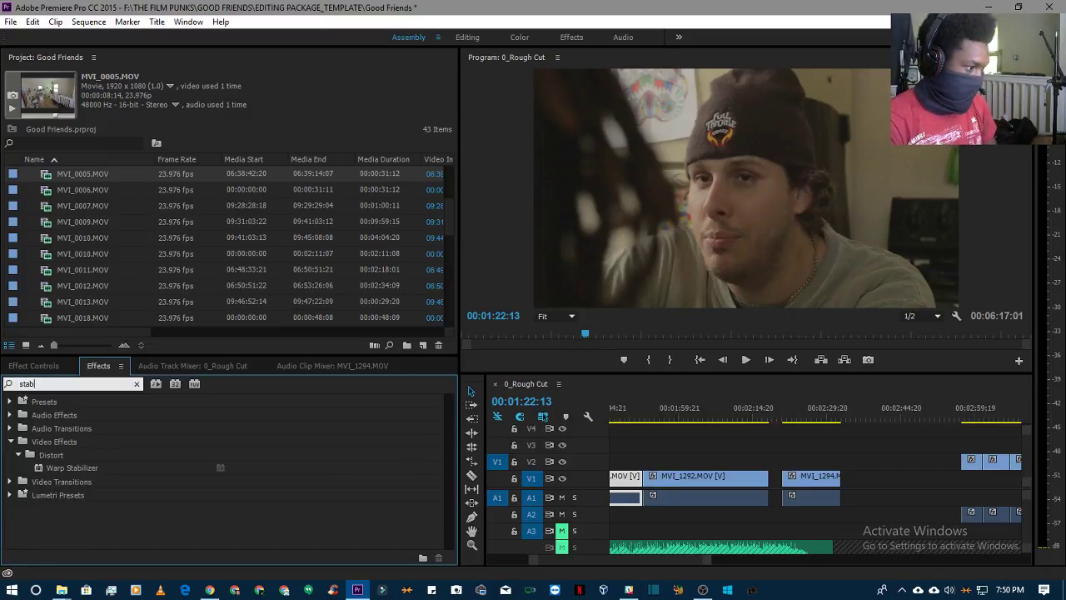
pyautogui.click(68, 467)
pyautogui.moveTo(67, 465); pyautogui.dragTo(816, 478)
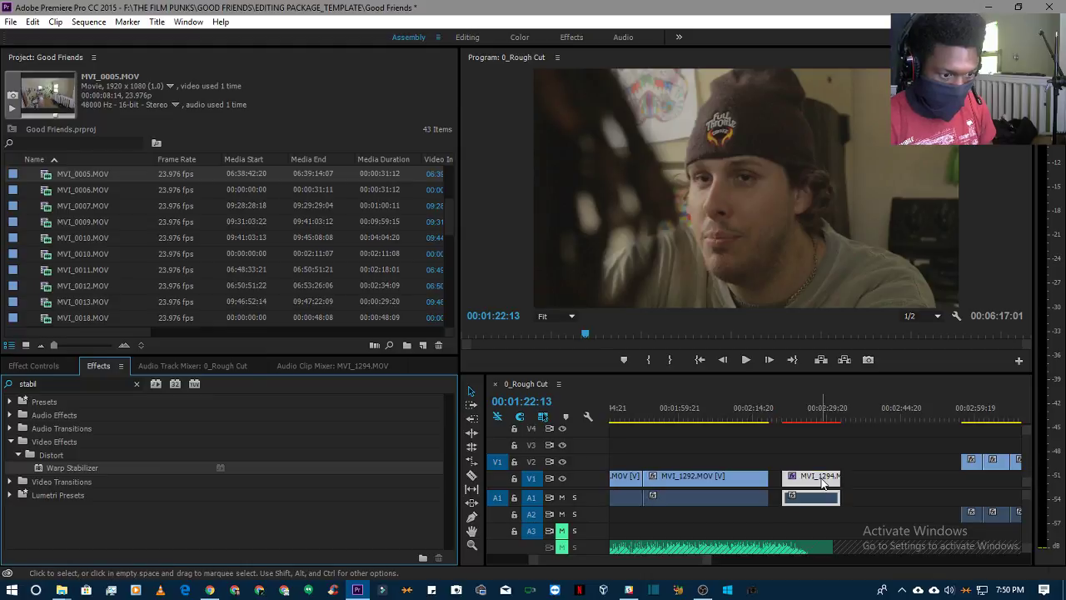
pyautogui.click(793, 419)
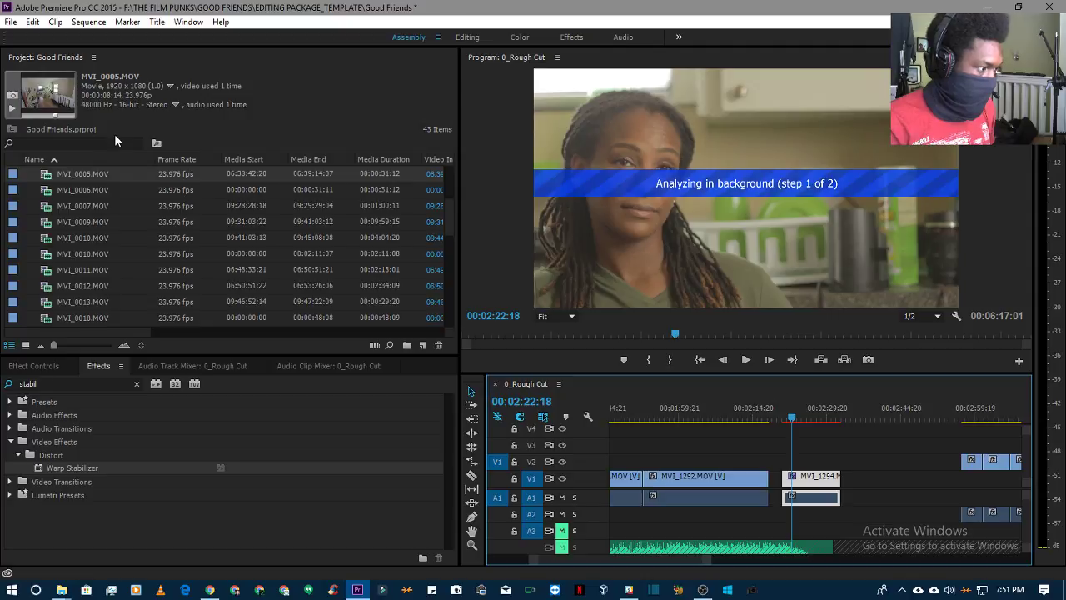
# - Dock the Effect Controls panel beside the Project panel and save the project
pyautogui.click(44, 362)
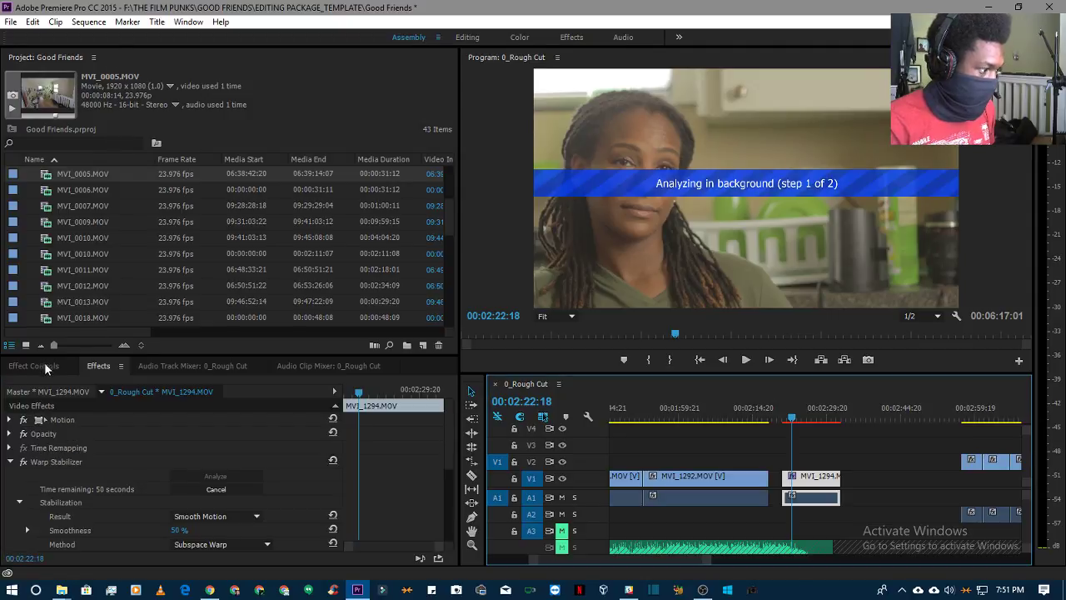
pyautogui.moveTo(44, 363); pyautogui.dragTo(102, 372)
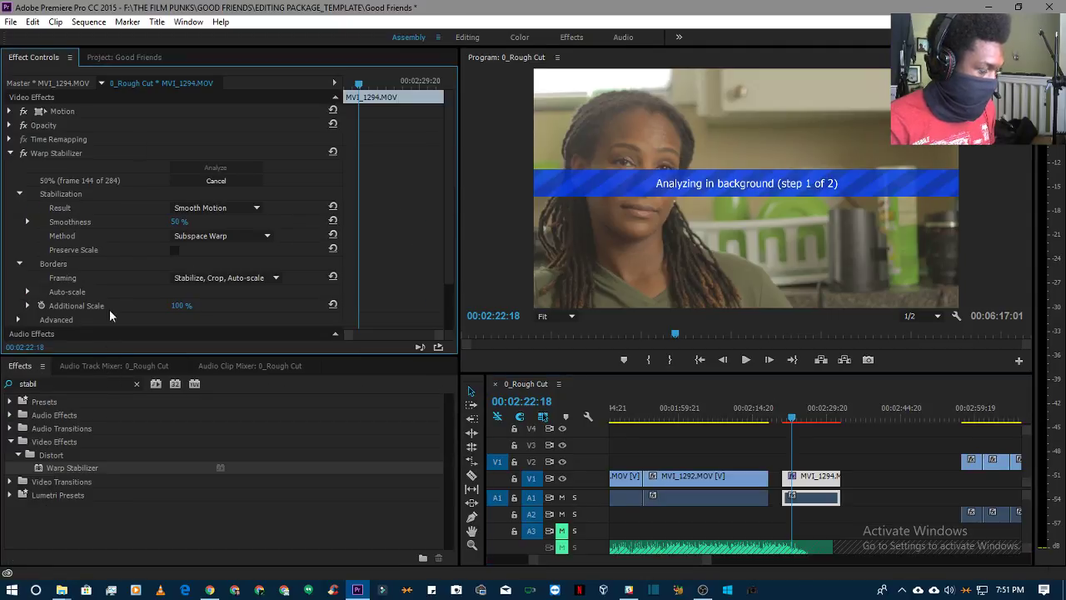
pyautogui.moveTo(52, 57); pyautogui.dragTo(138, 66)
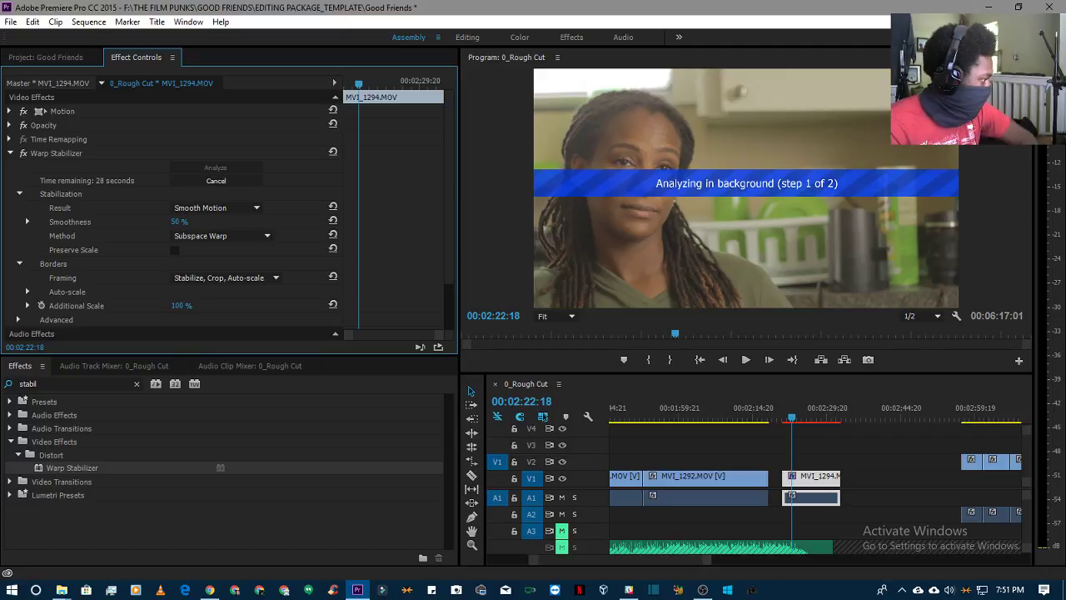
pyautogui.hotkey('ctrl', 's')
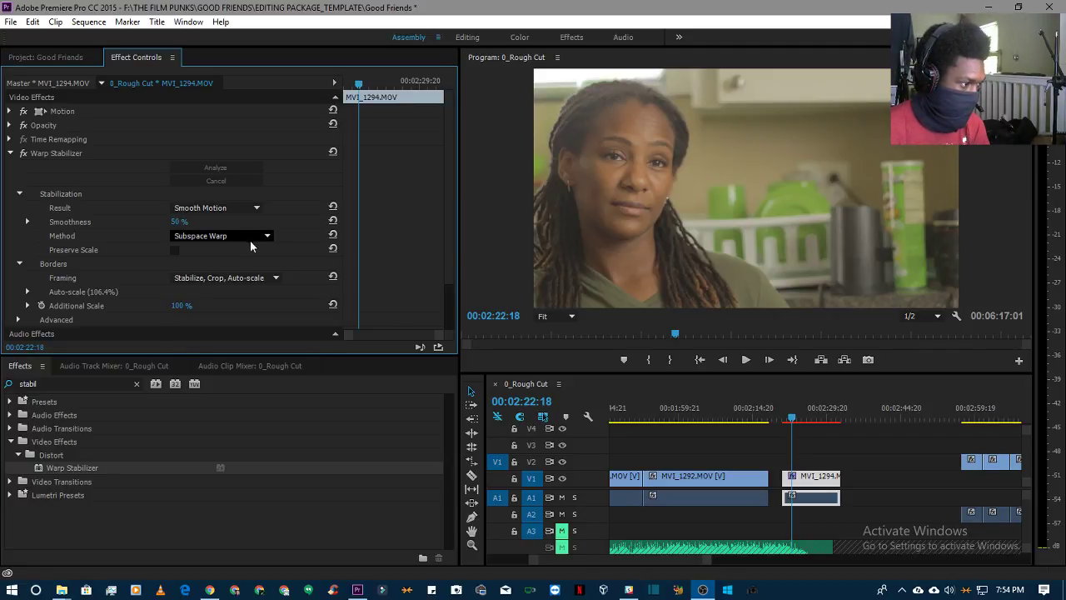
pyautogui.moveTo(793, 418); pyautogui.dragTo(783, 419)
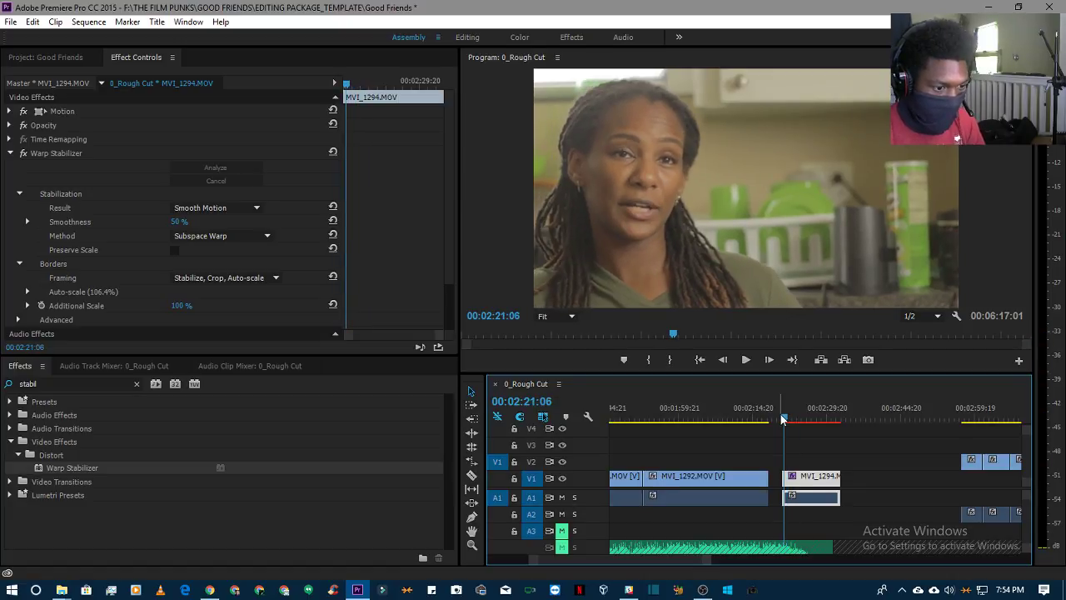
pyautogui.press('space')
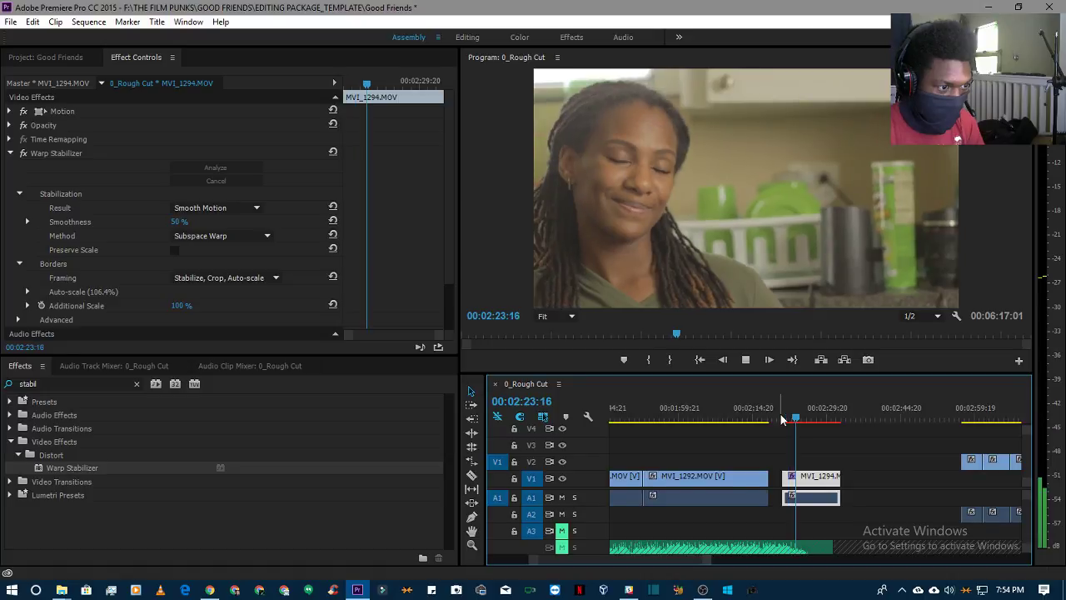
pyautogui.press('space')
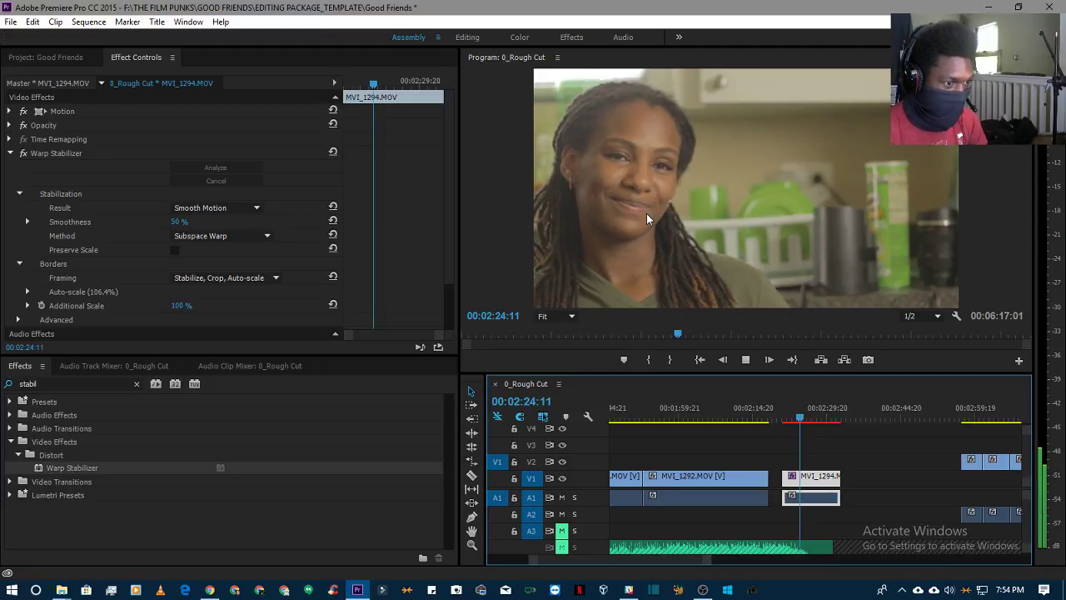
pyautogui.click(788, 419)
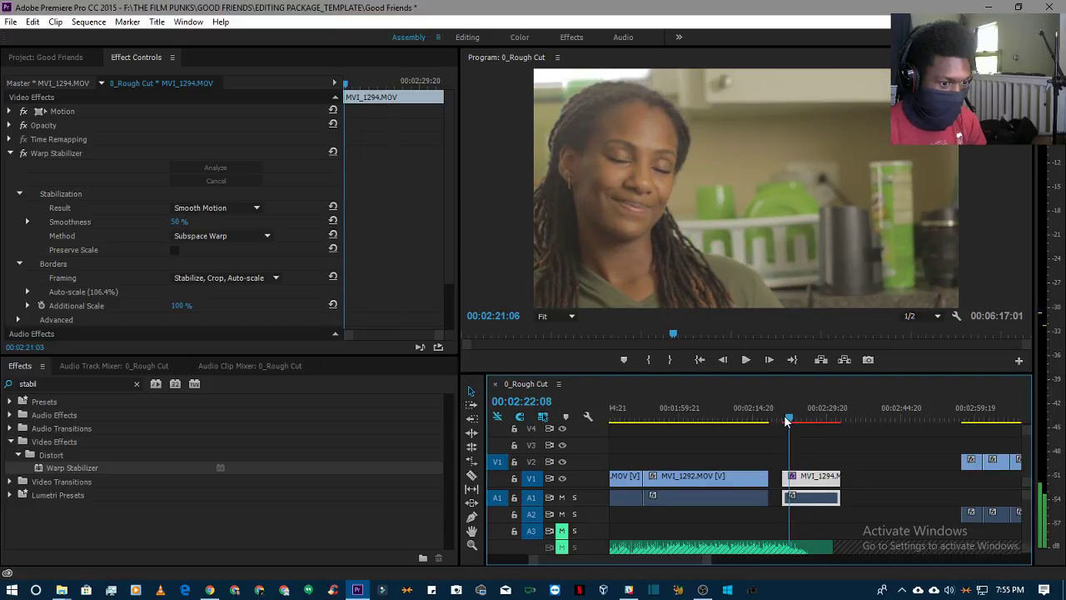
pyautogui.moveTo(788, 420); pyautogui.dragTo(784, 419)
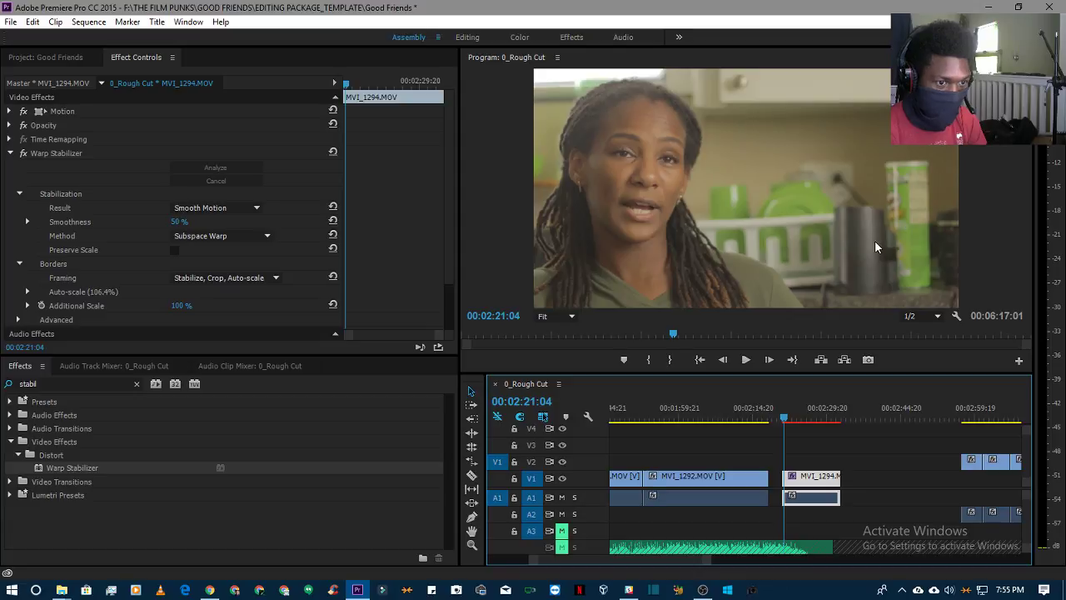
pyautogui.press('space')
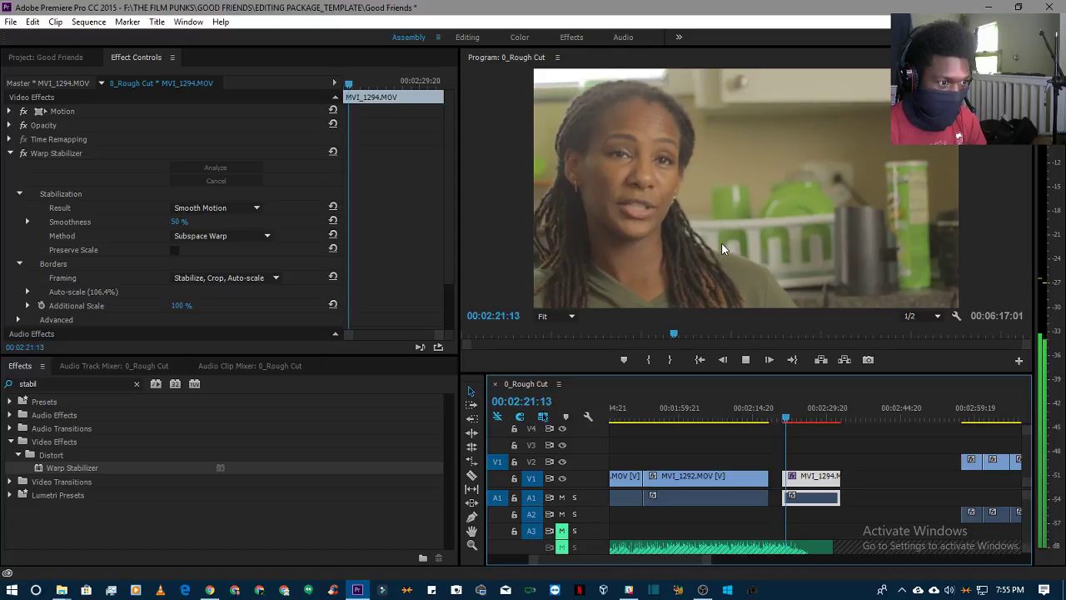
pyautogui.press('space')
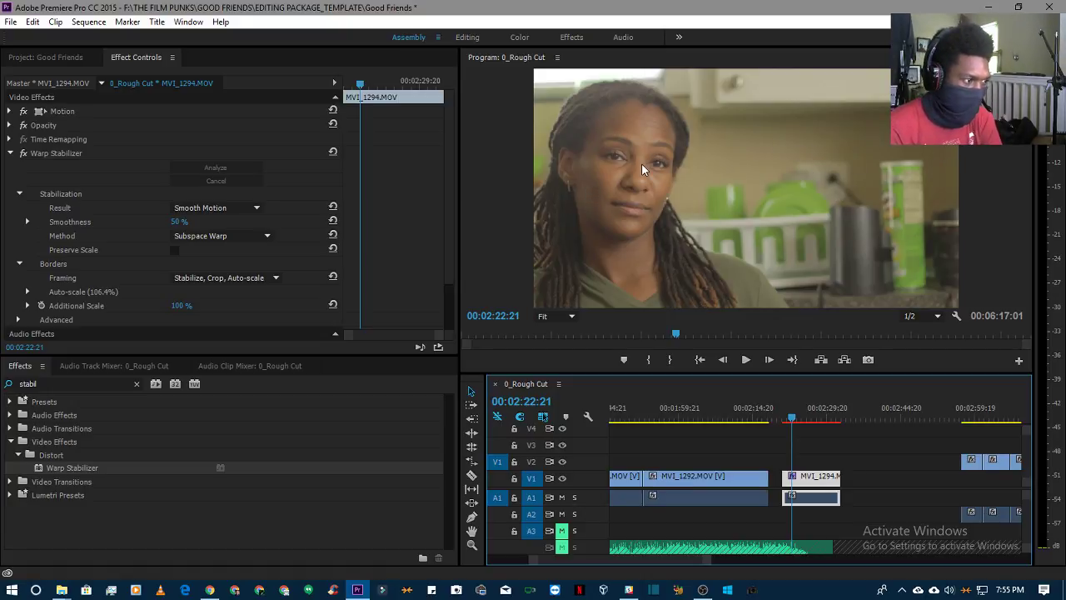
pyautogui.click(203, 237)
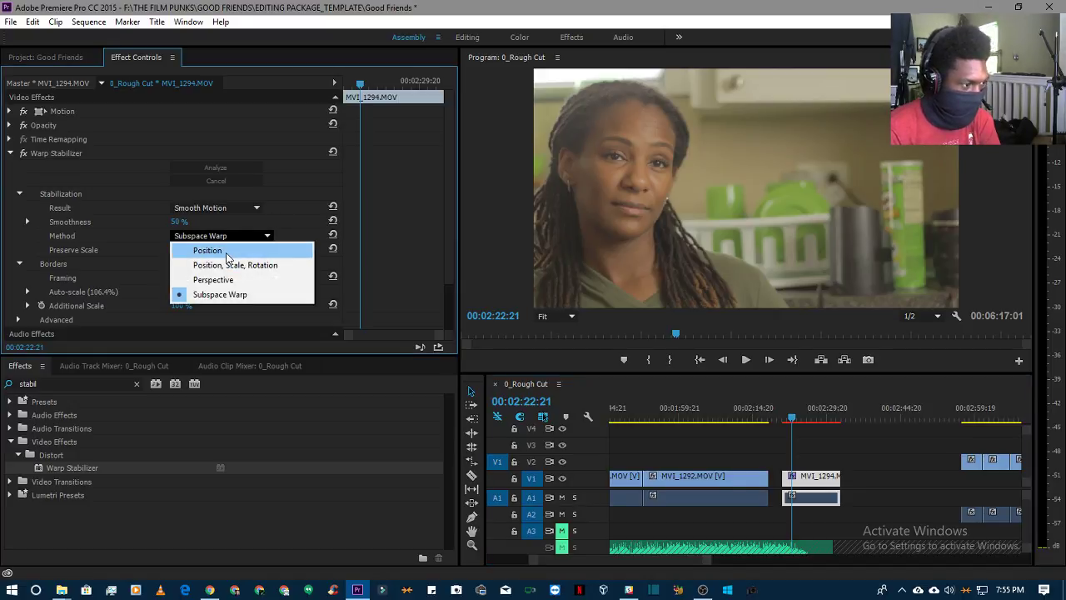
# - Switch MVI_1294's Warp Stabilizer to the Position method, preview it, and raise Smoothness to 98%
pyautogui.click(227, 251)
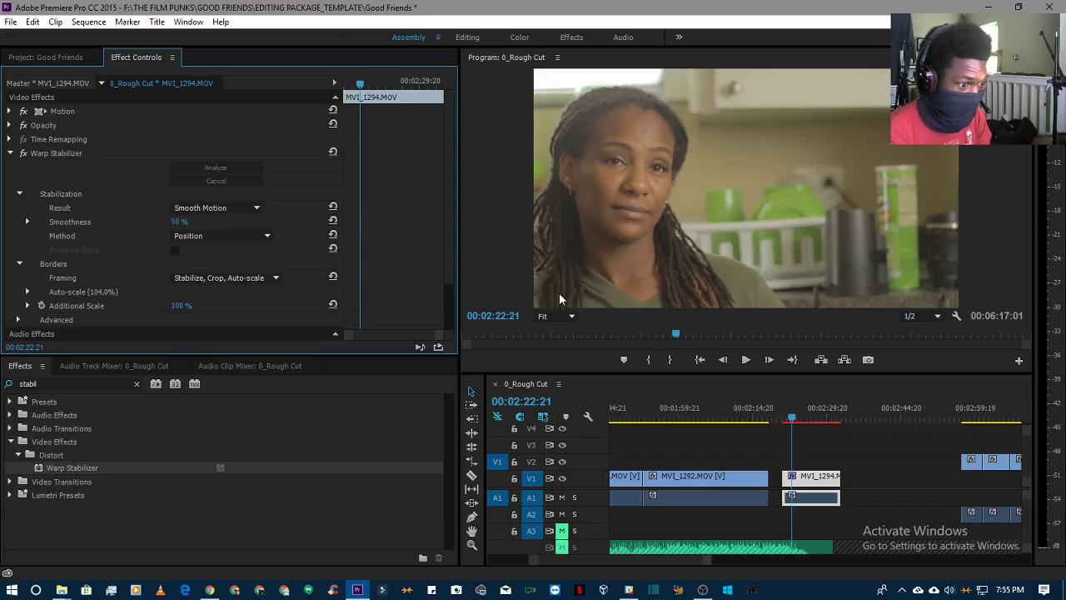
pyautogui.press('space')
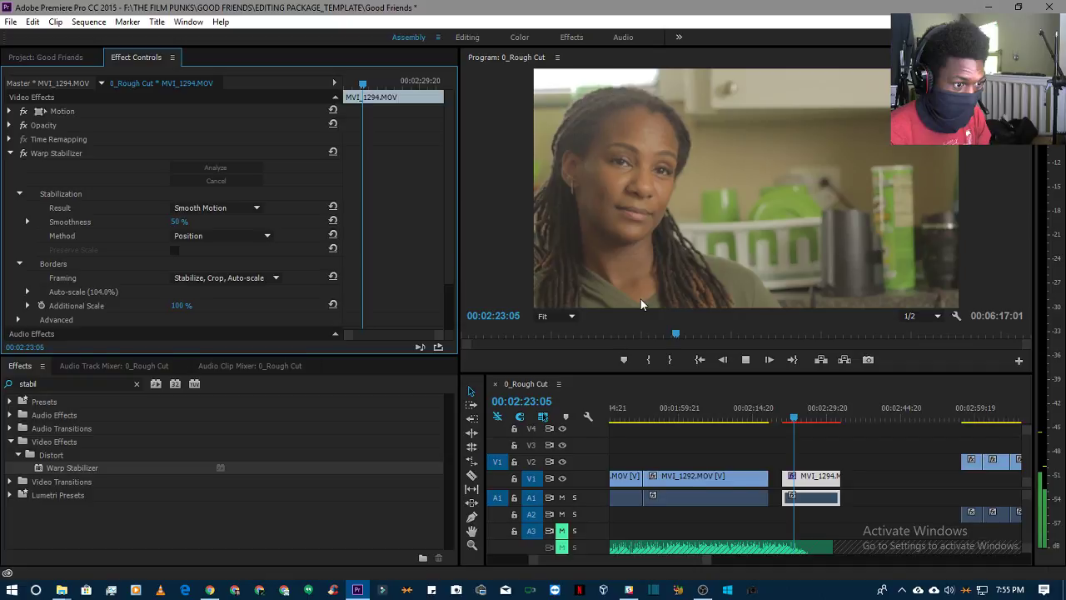
pyautogui.press('space')
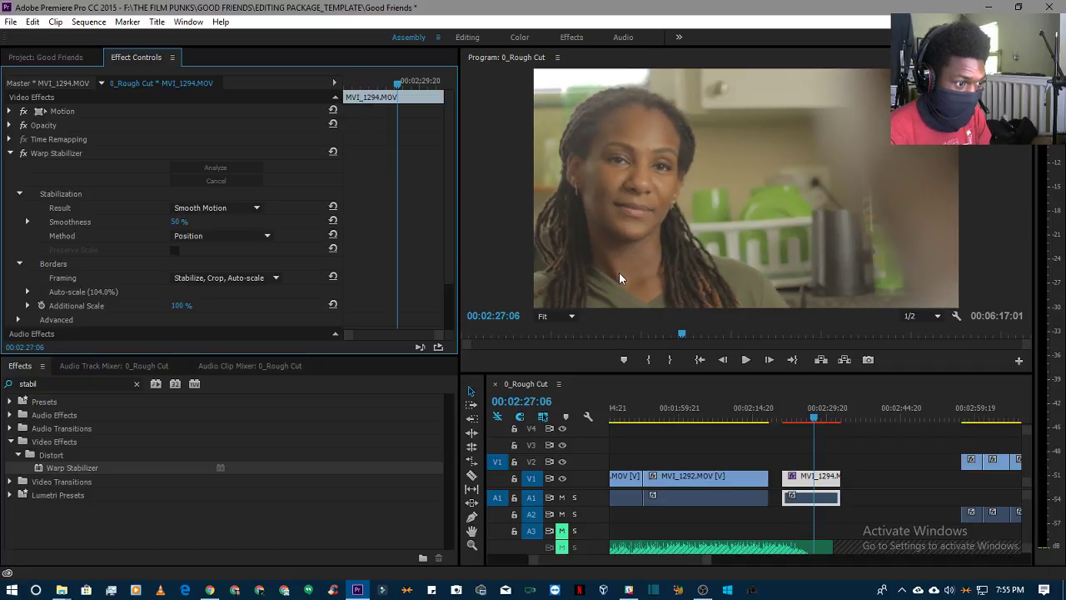
pyautogui.press('space')
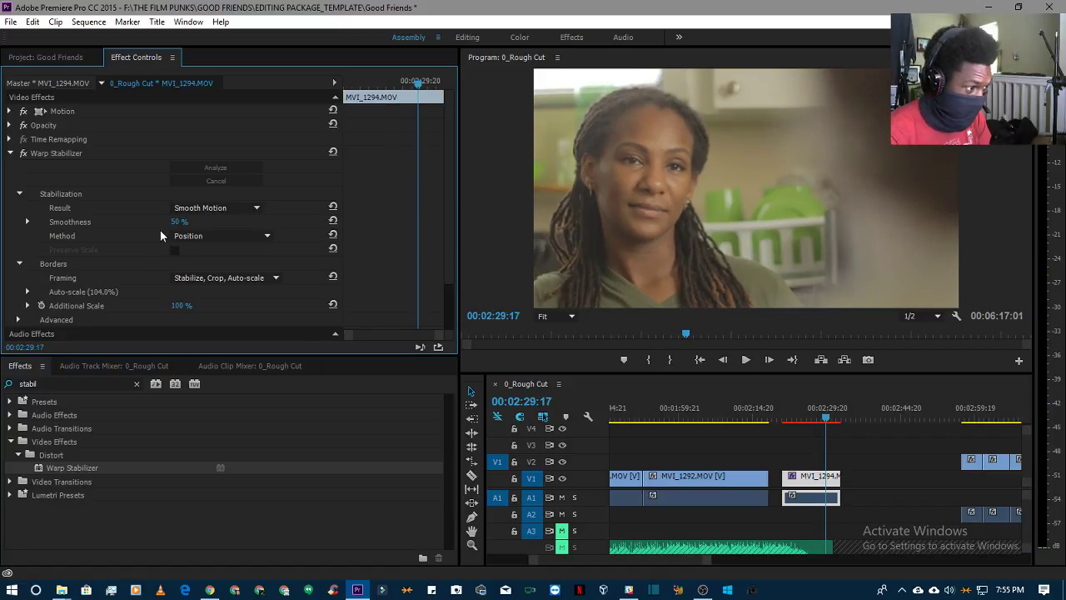
pyautogui.moveTo(179, 225); pyautogui.dragTo(211, 225)
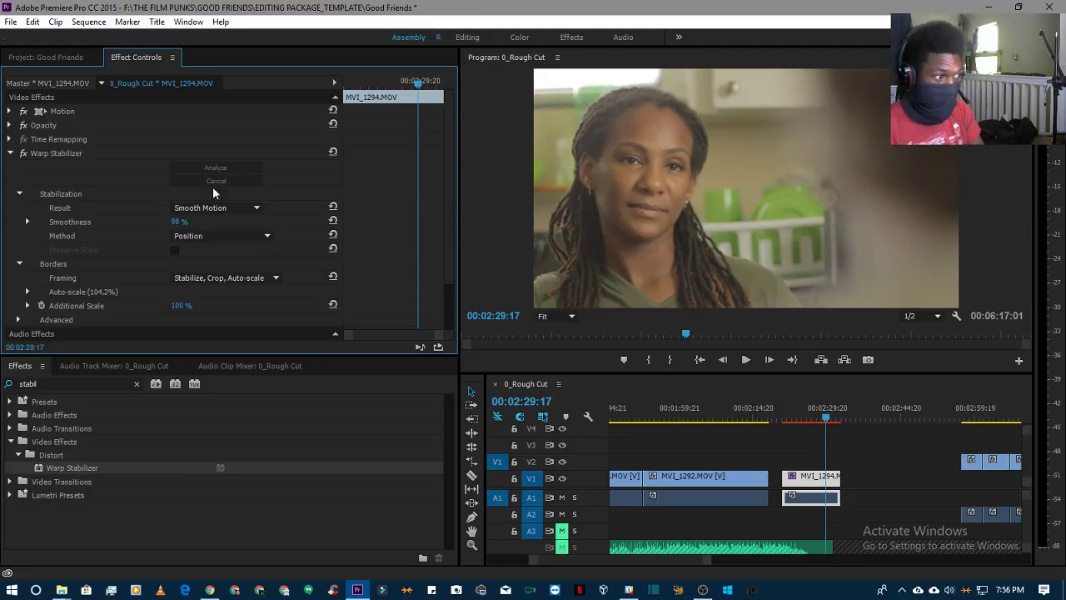
pyautogui.click(25, 155)
pyautogui.click(25, 155)
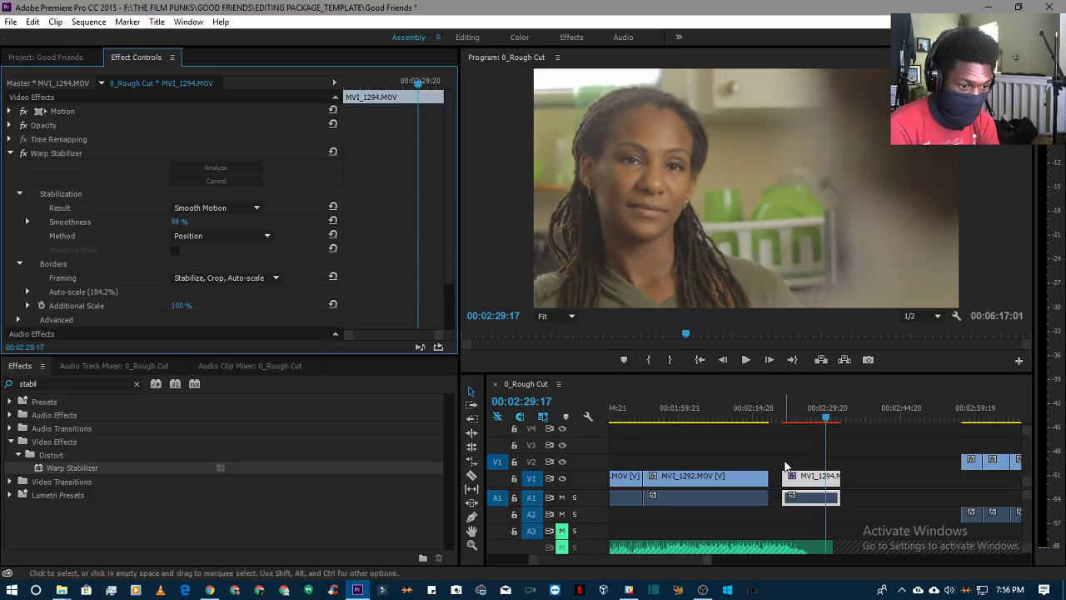
pyautogui.click(783, 420)
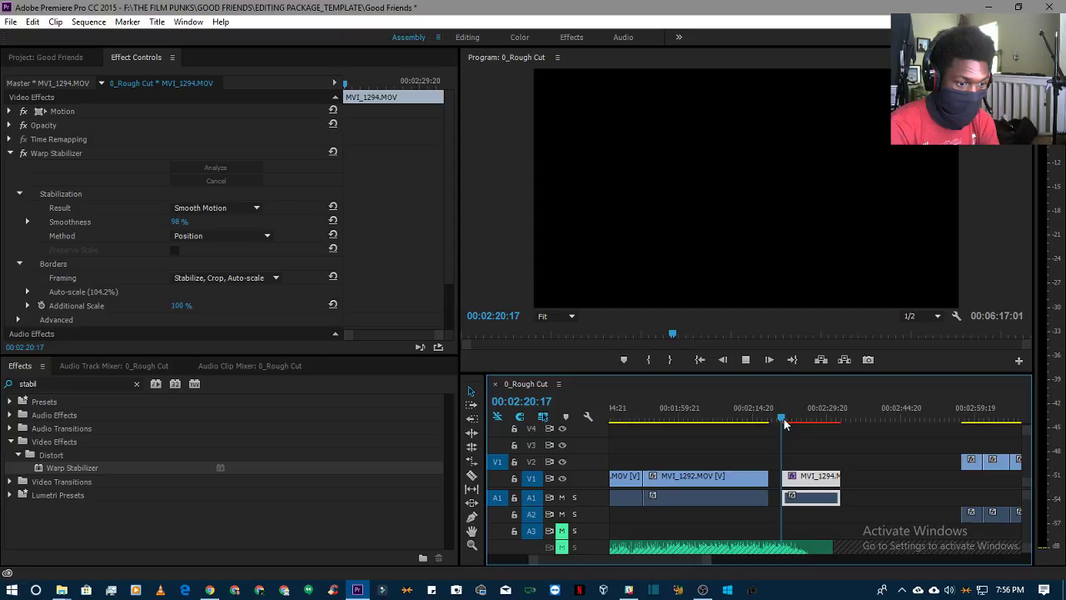
pyautogui.press('space')
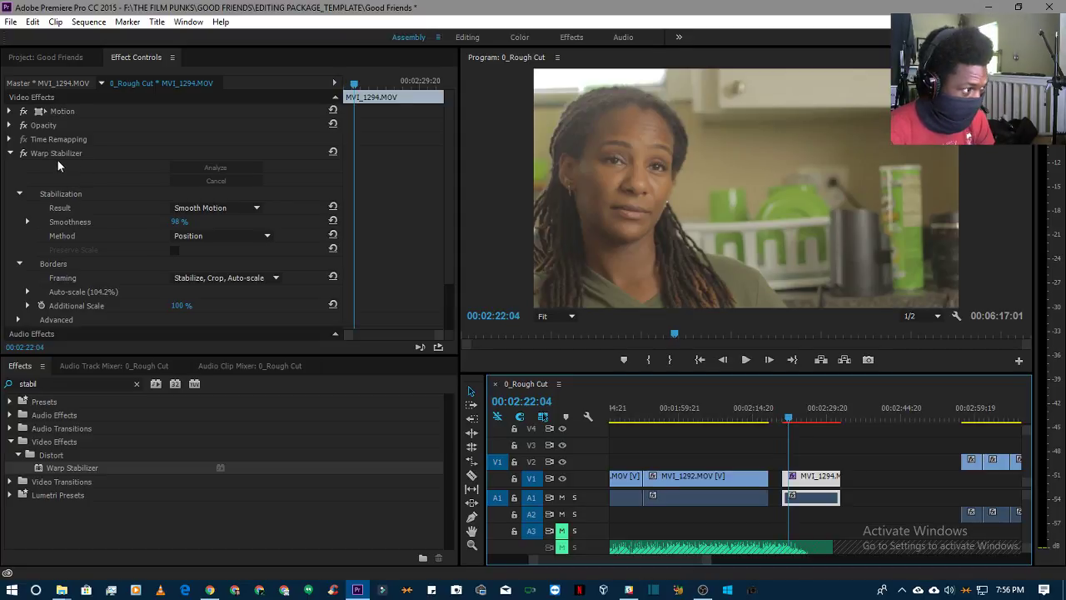
pyautogui.click(22, 154)
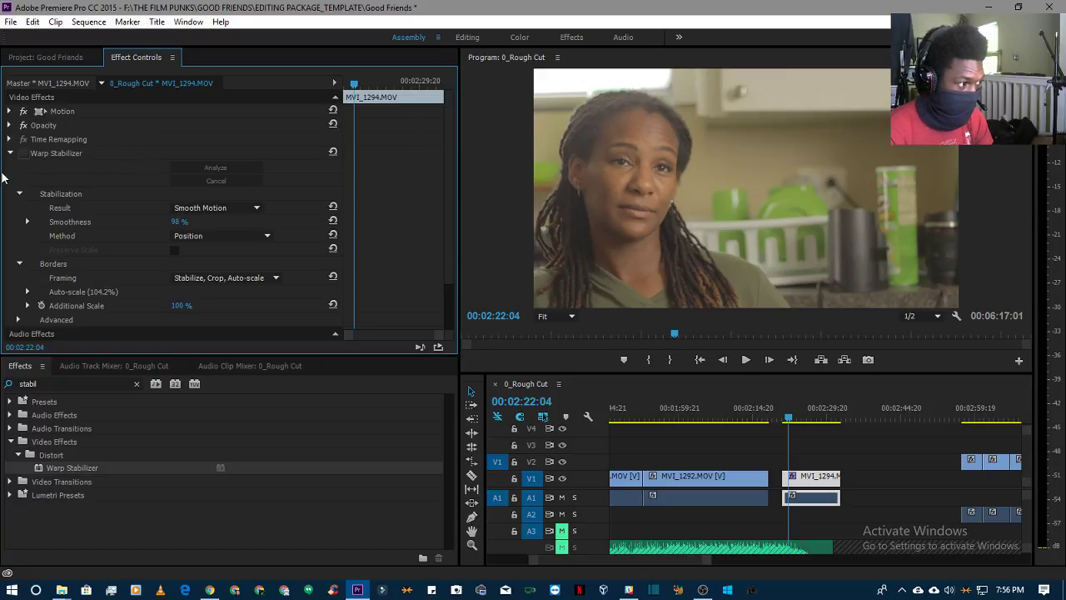
pyautogui.click(24, 153)
pyautogui.press('space')
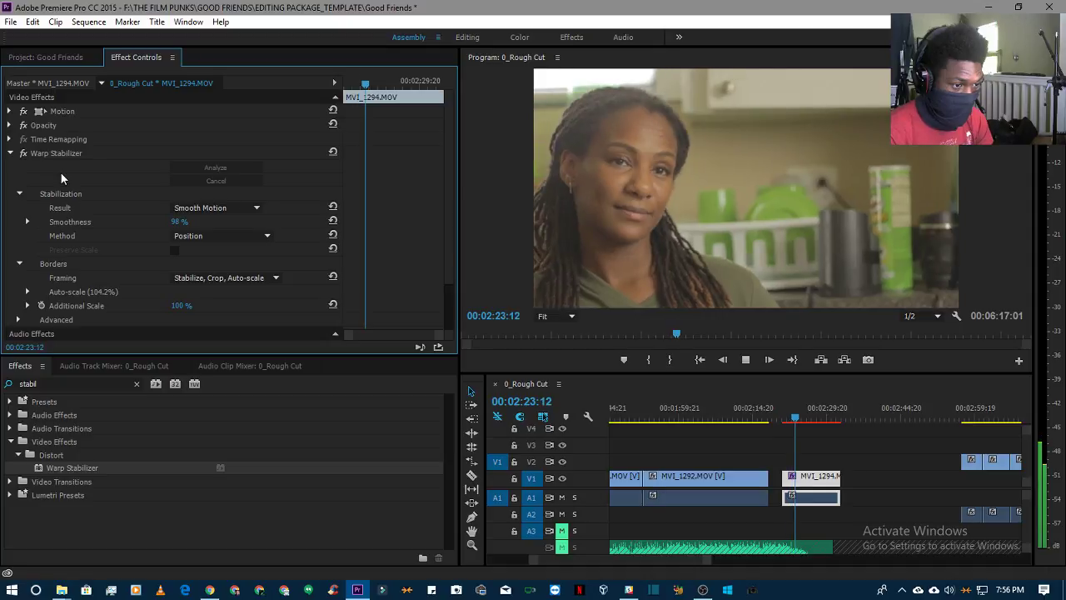
pyautogui.press('space')
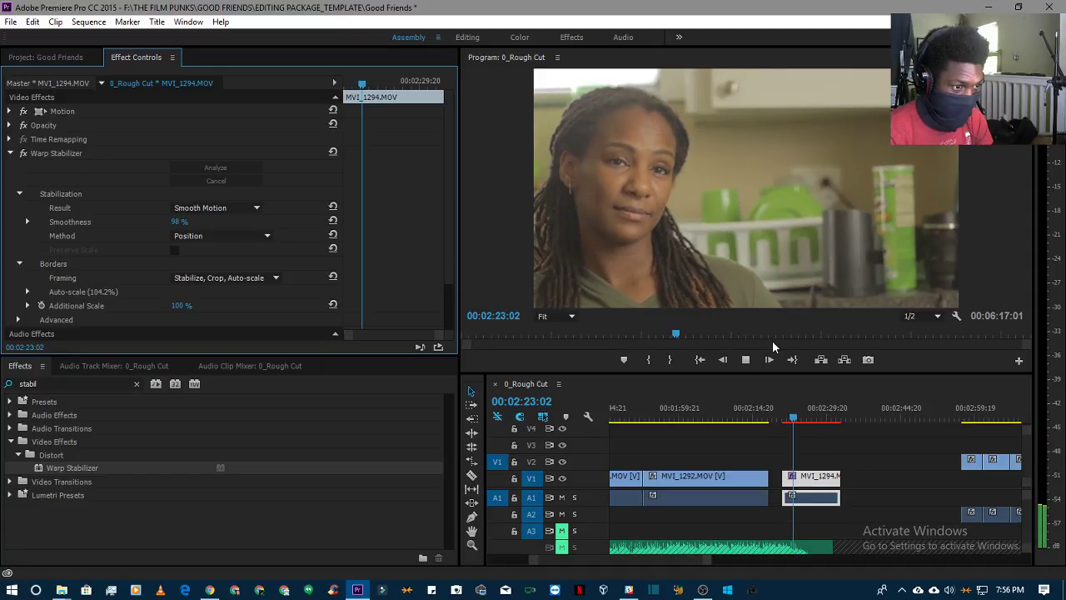
pyautogui.press('space')
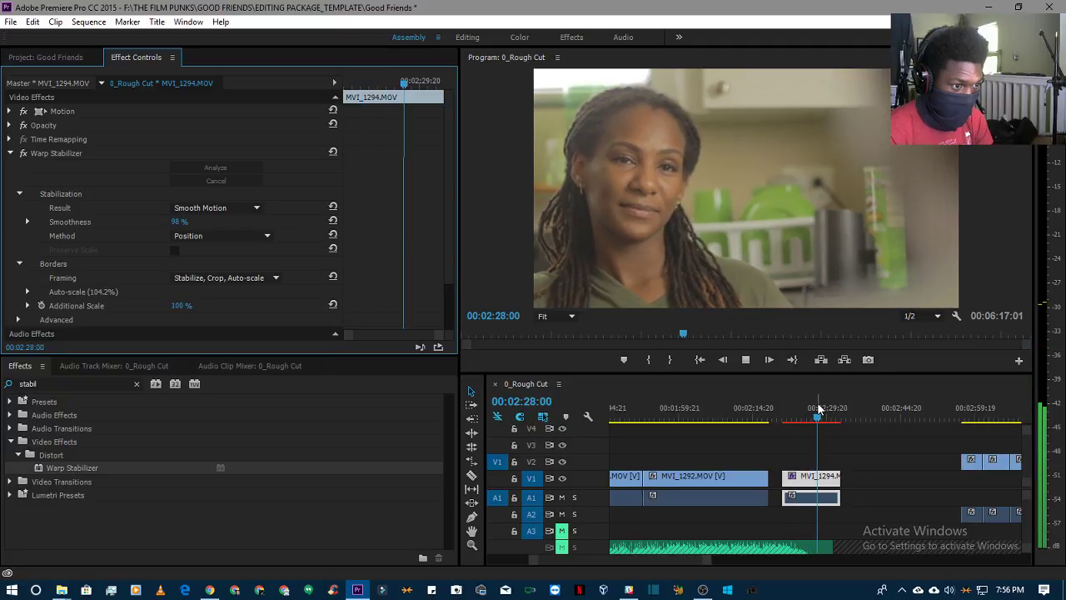
pyautogui.press('space')
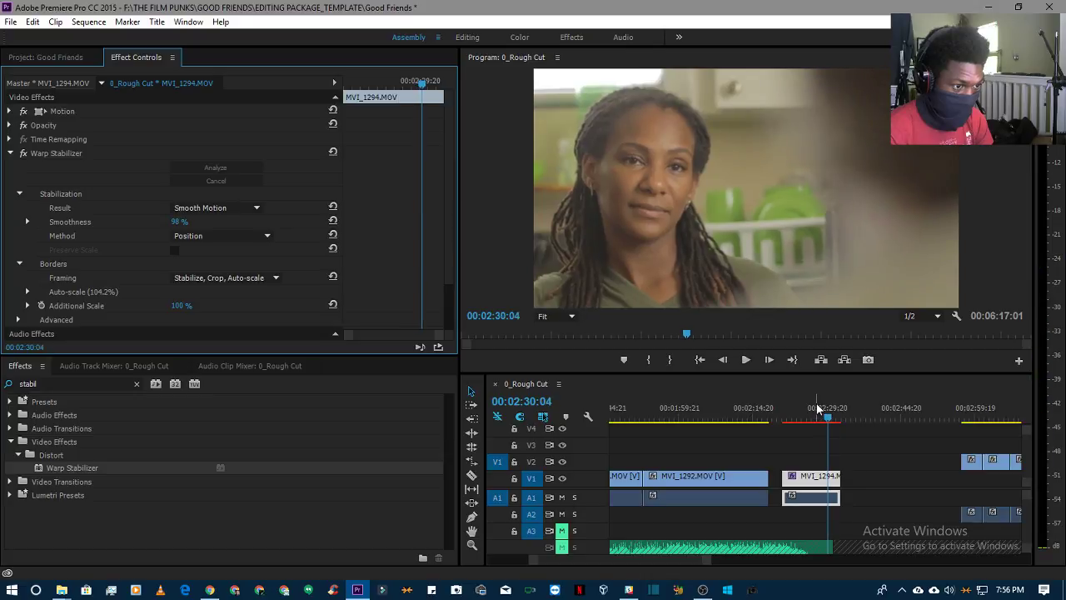
pyautogui.moveTo(817, 408); pyautogui.dragTo(800, 426)
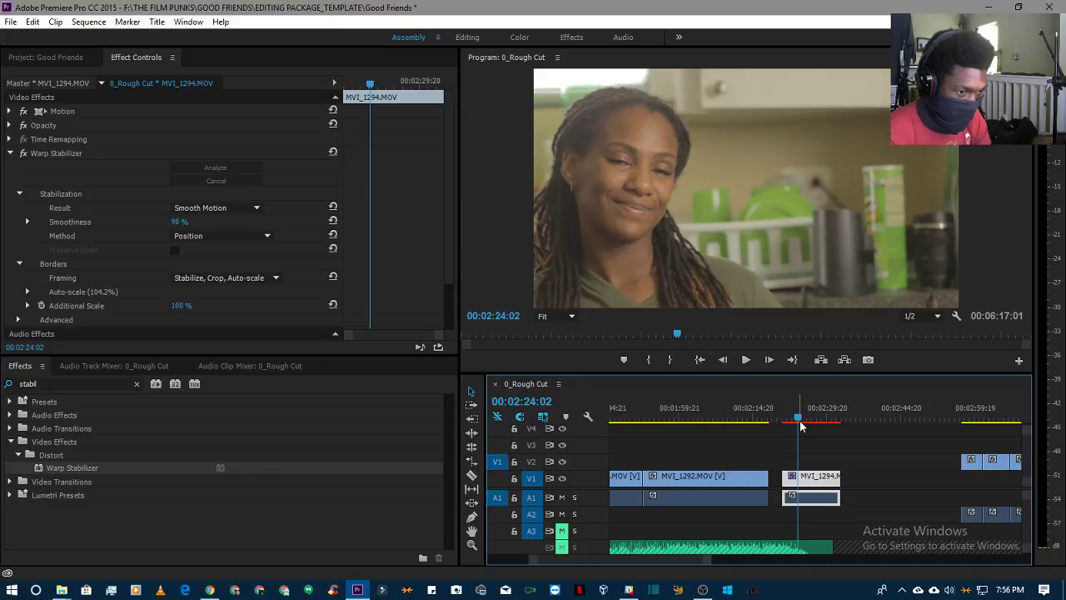
pyautogui.press('space')
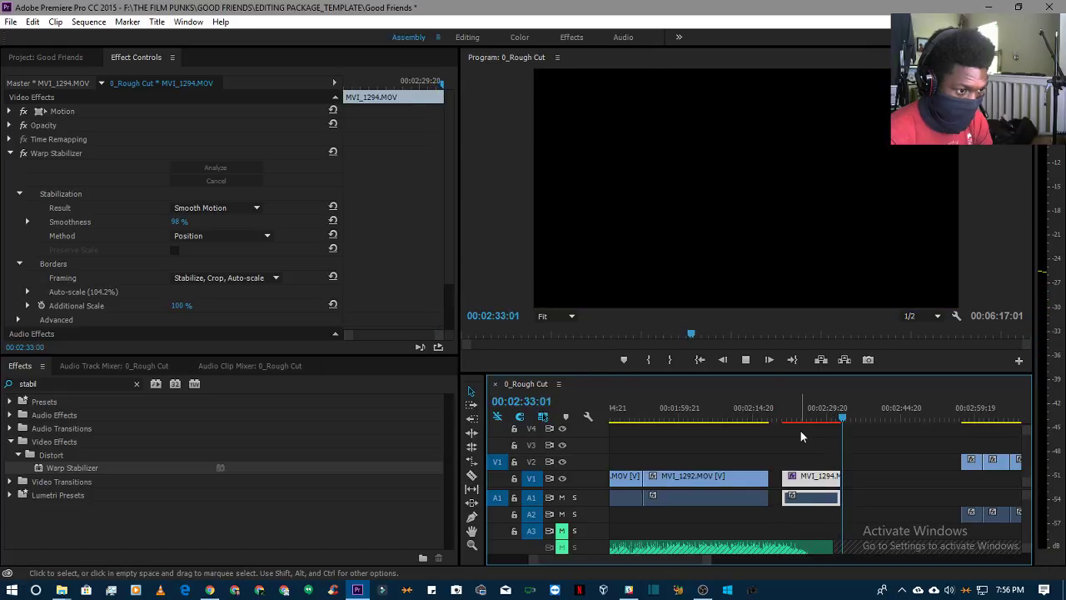
# - Scrub back to the start of MVI_1294, save with Ctrl+S, and render the sequence previews
pyautogui.click(800, 414)
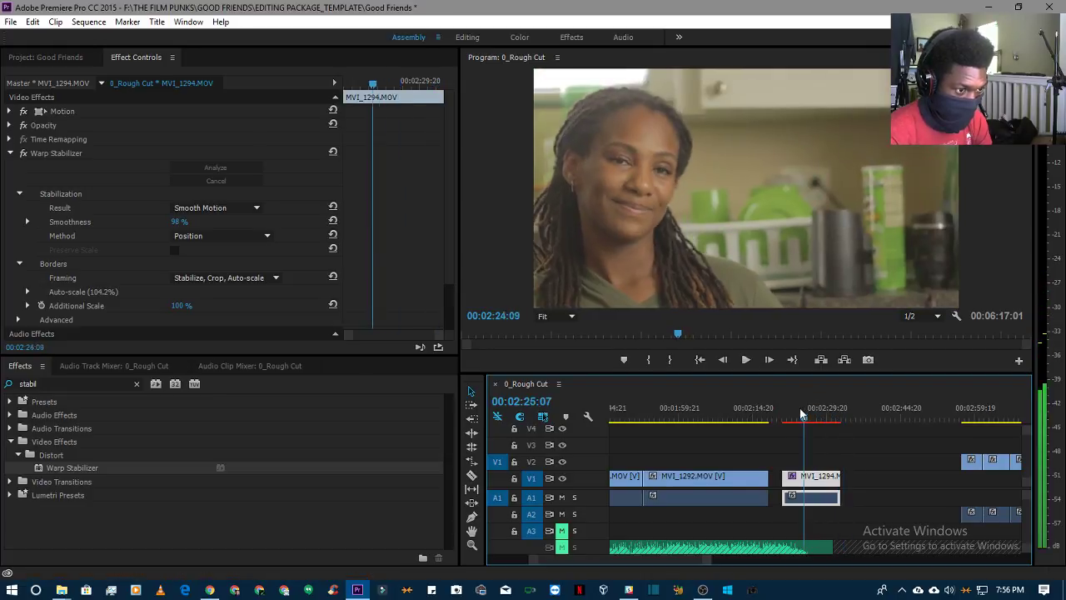
pyautogui.moveTo(801, 414); pyautogui.dragTo(812, 443)
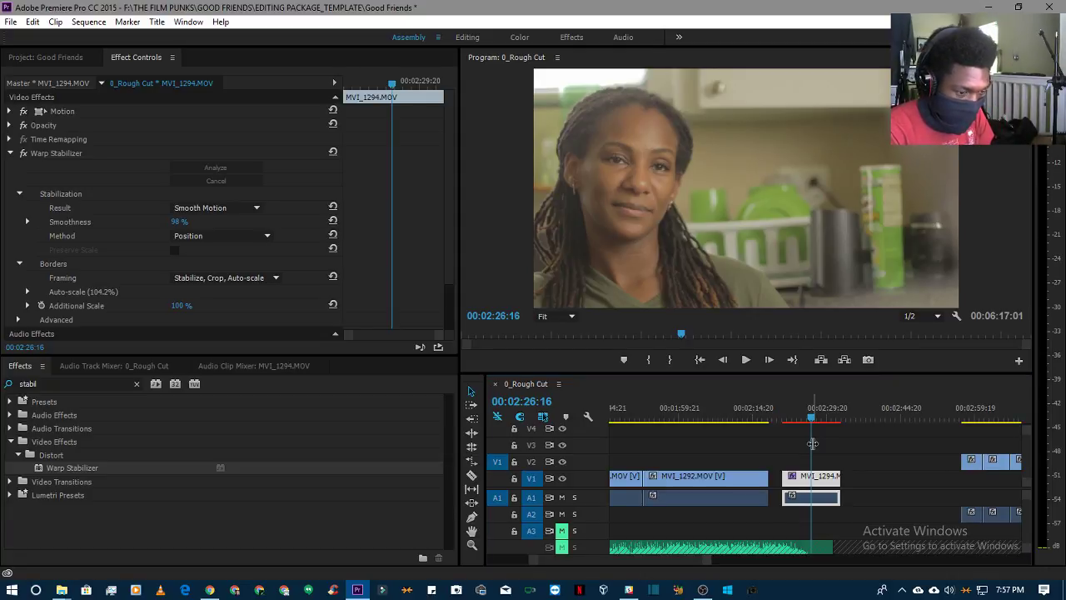
pyautogui.moveTo(802, 419); pyautogui.dragTo(789, 419)
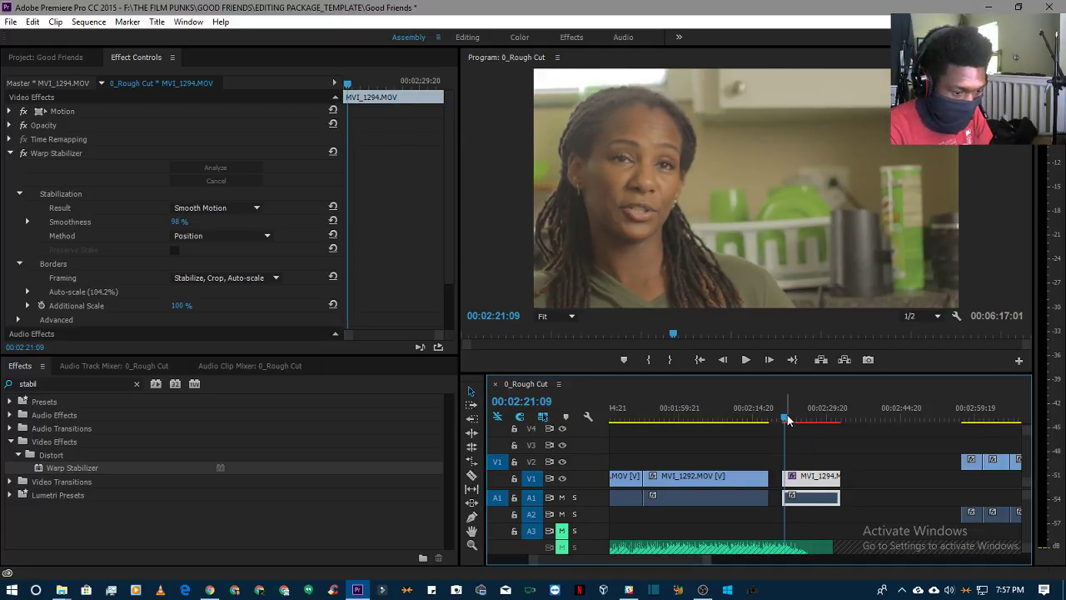
pyautogui.hotkey('ctrl', 's')
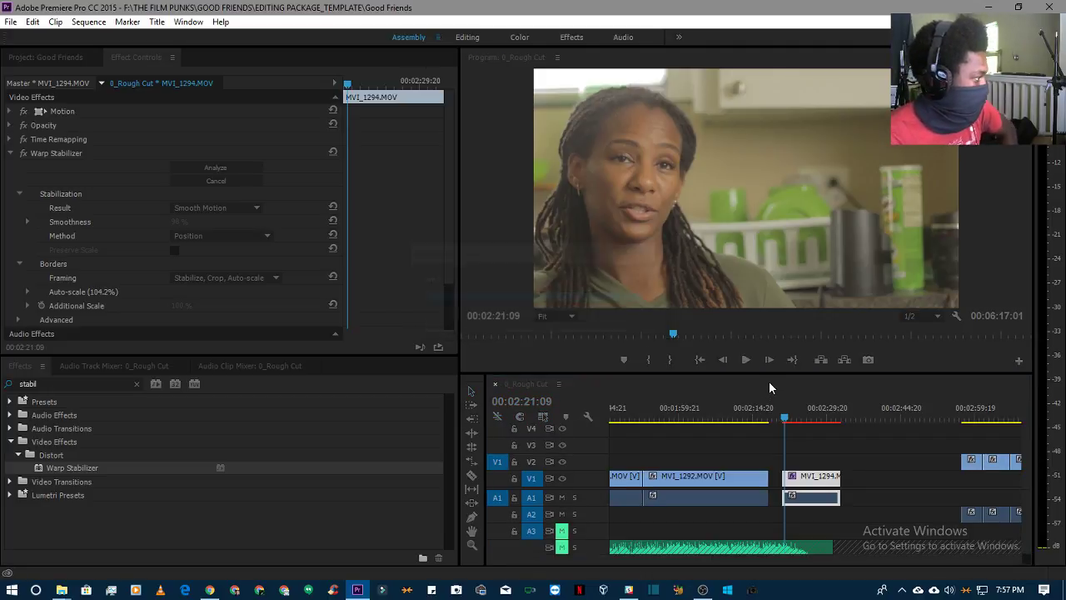
pyautogui.click(794, 387)
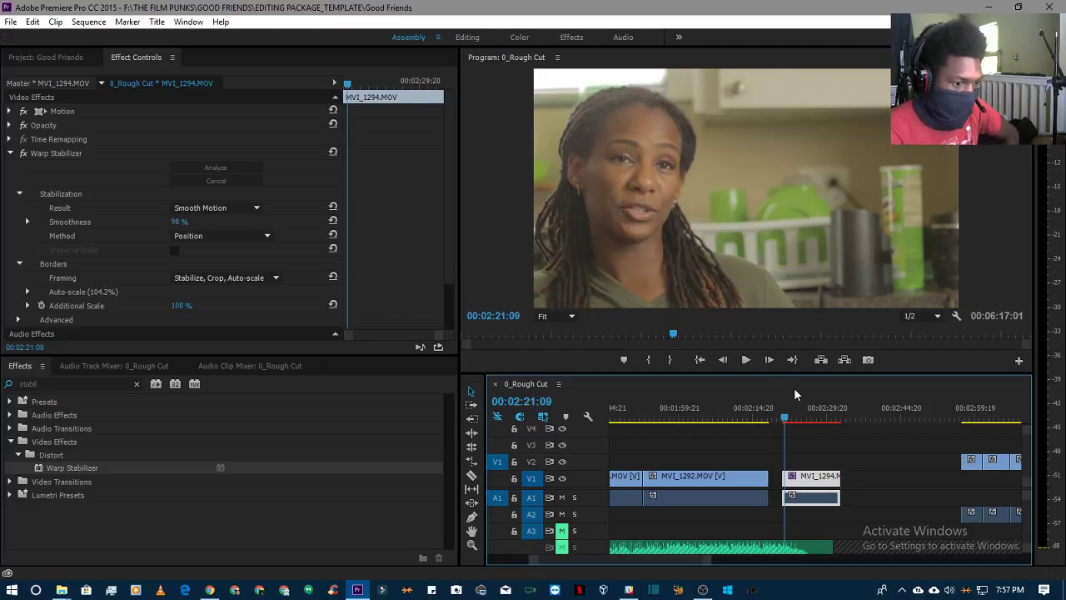
pyautogui.press('Return')
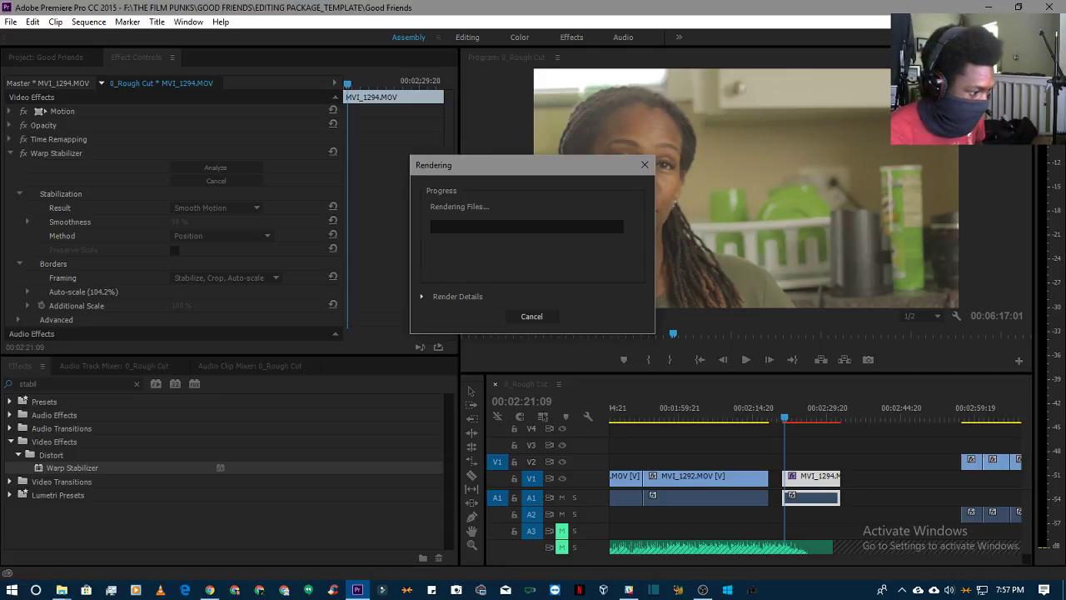
# - Bring Chrome forward and switch to the Login • Instagram tab
pyautogui.click(210, 588)
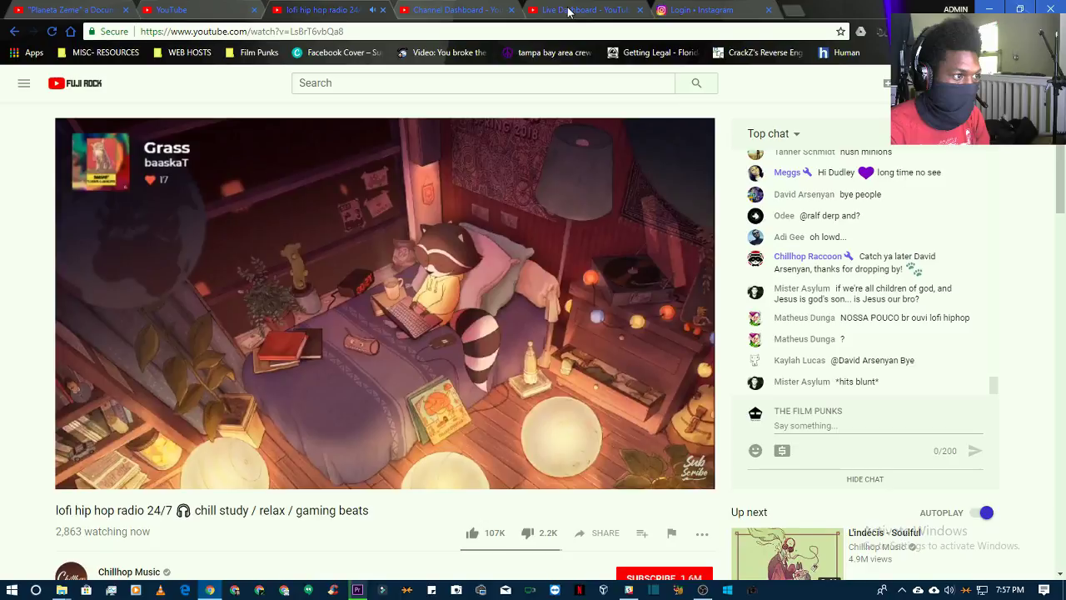
pyautogui.click(692, 10)
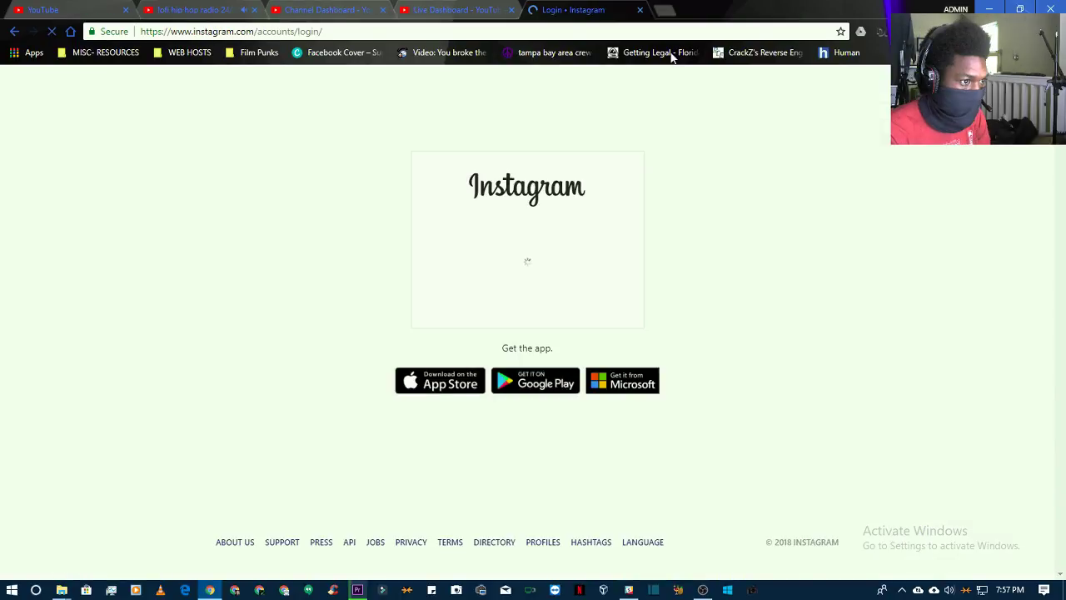
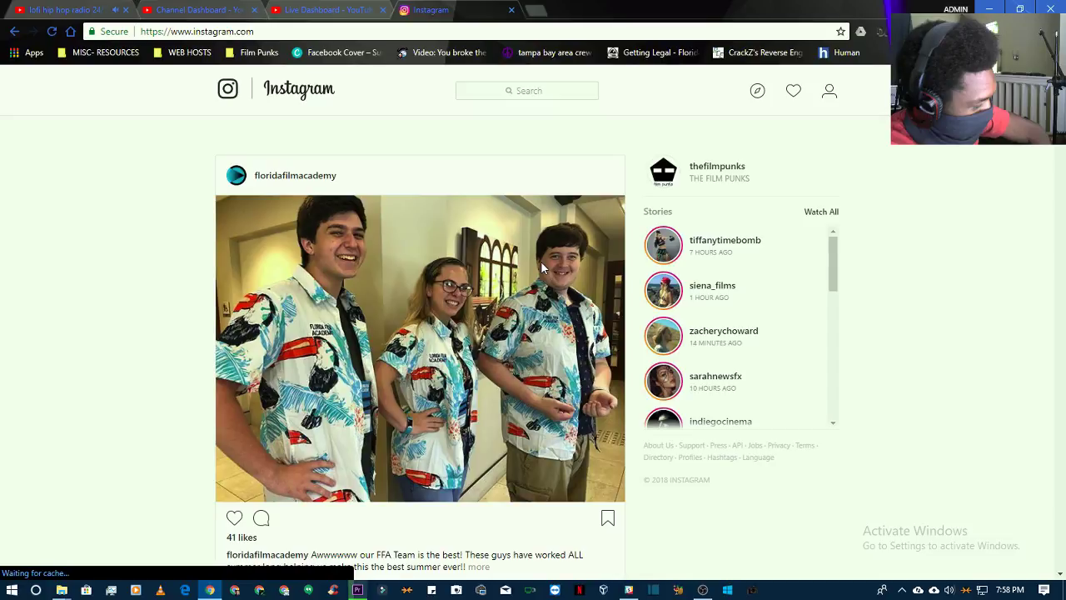
# - Scroll the Instagram feed past several film posters, then return to Premiere Pro
pyautogui.scroll(-6, 874, 252)
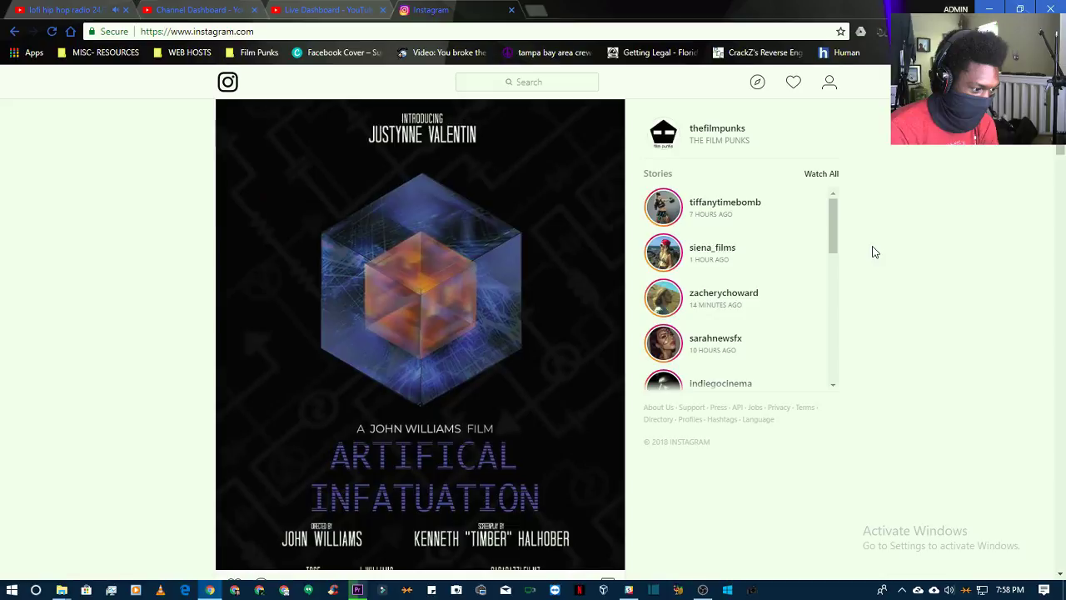
pyautogui.scroll(1, 516, 182)
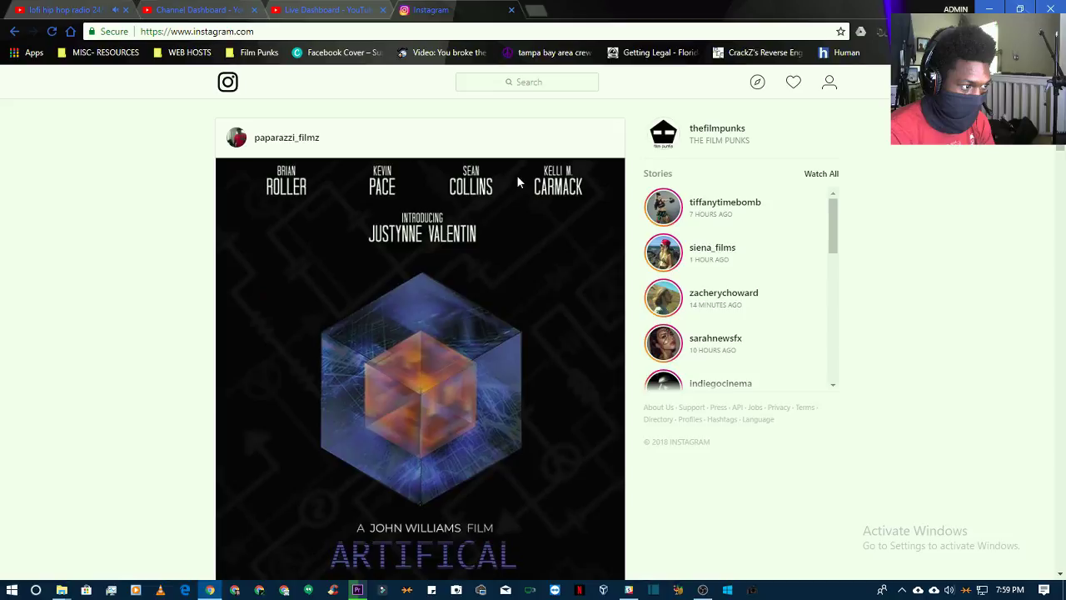
pyautogui.scroll(-10, 735, 545)
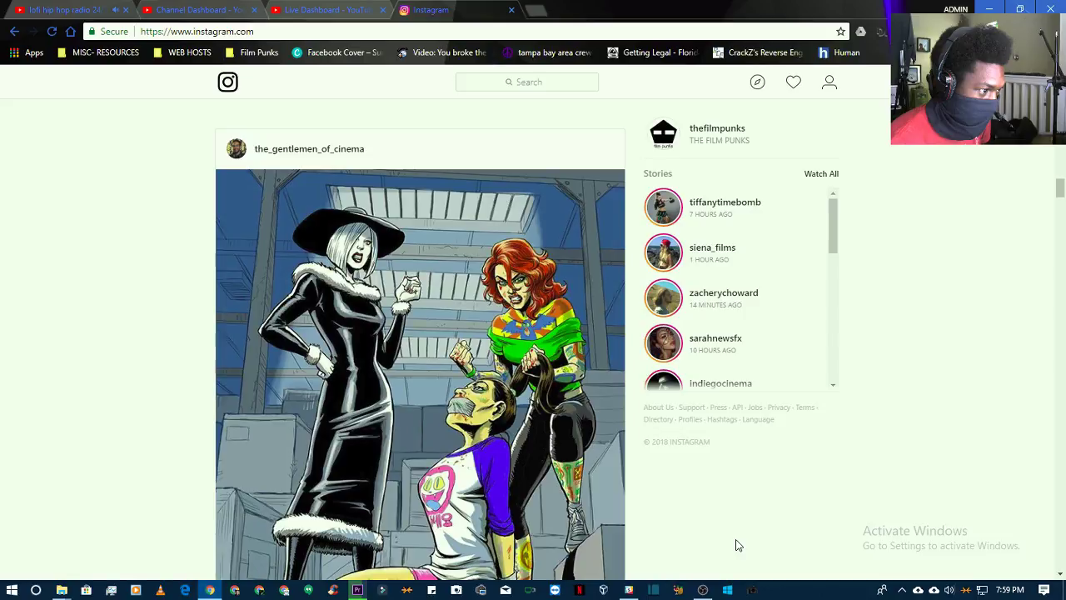
pyautogui.scroll(-10, 736, 544)
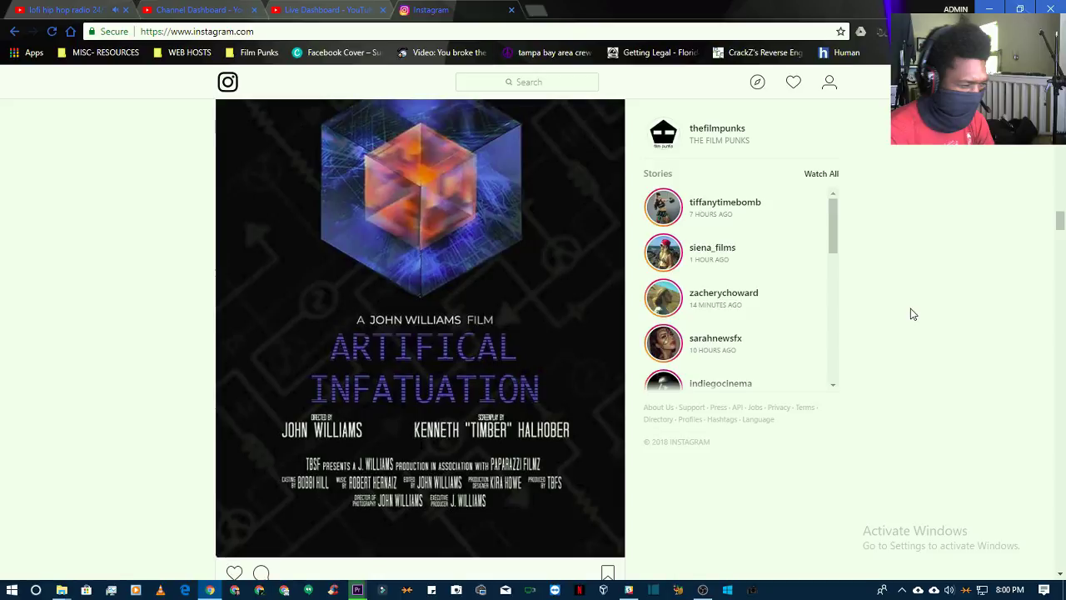
pyautogui.hotkey('alt', 'Tab')
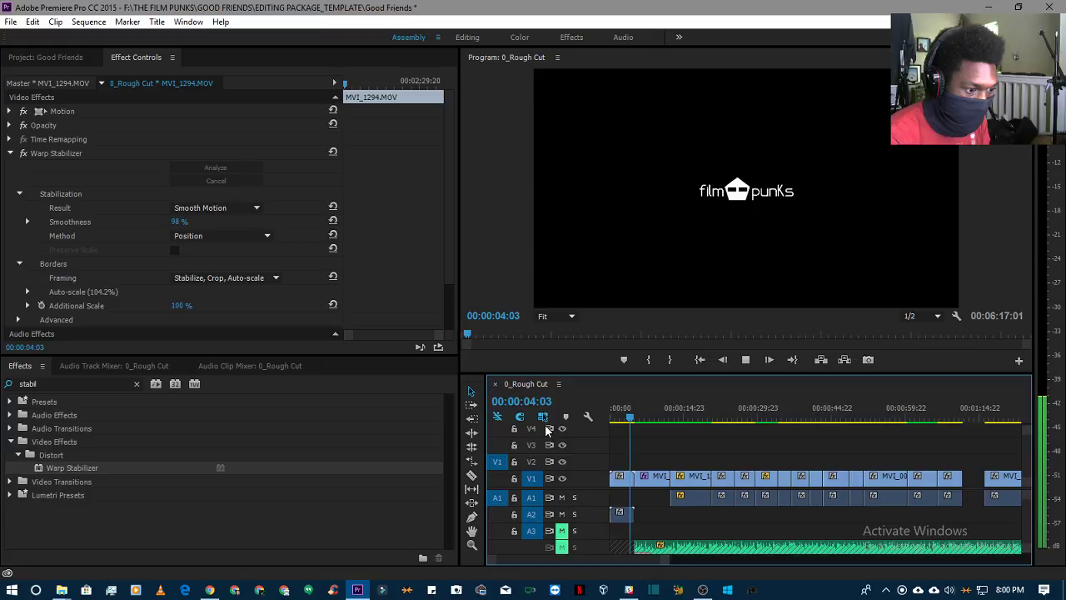
# - Scrub into MVI_1294 in the rough cut, play it, and extend its out edge
pyautogui.moveTo(630, 417); pyautogui.dragTo(818, 416)
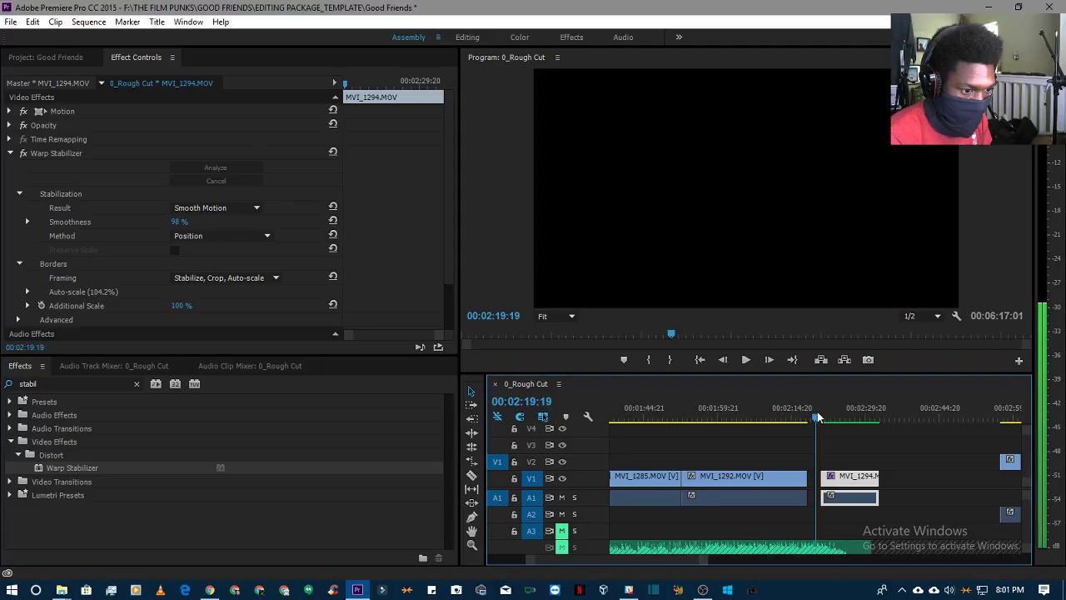
pyautogui.moveTo(817, 417); pyautogui.dragTo(835, 423)
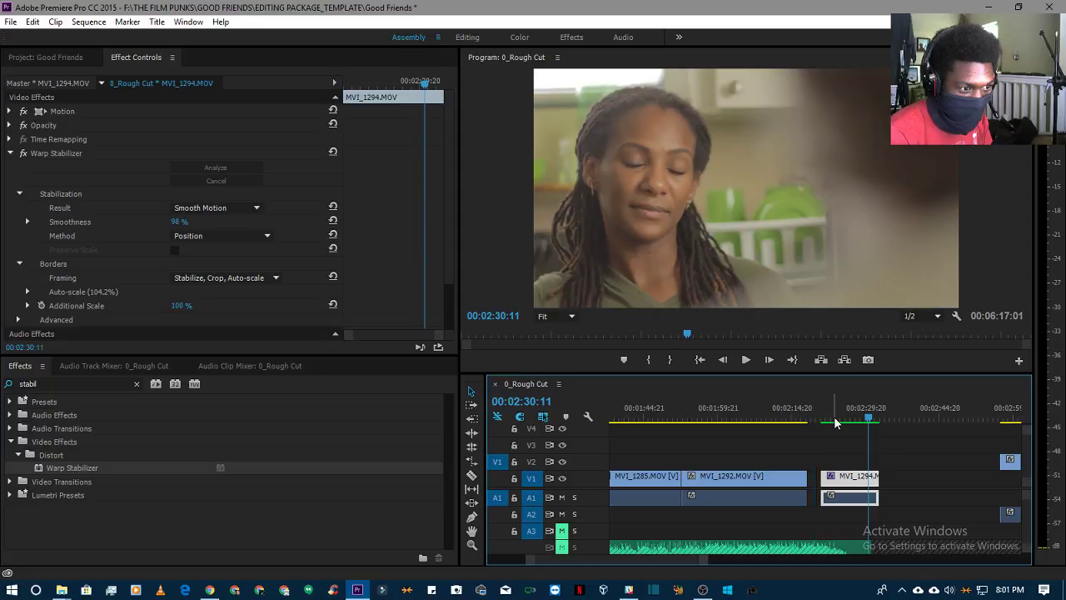
pyautogui.press('space')
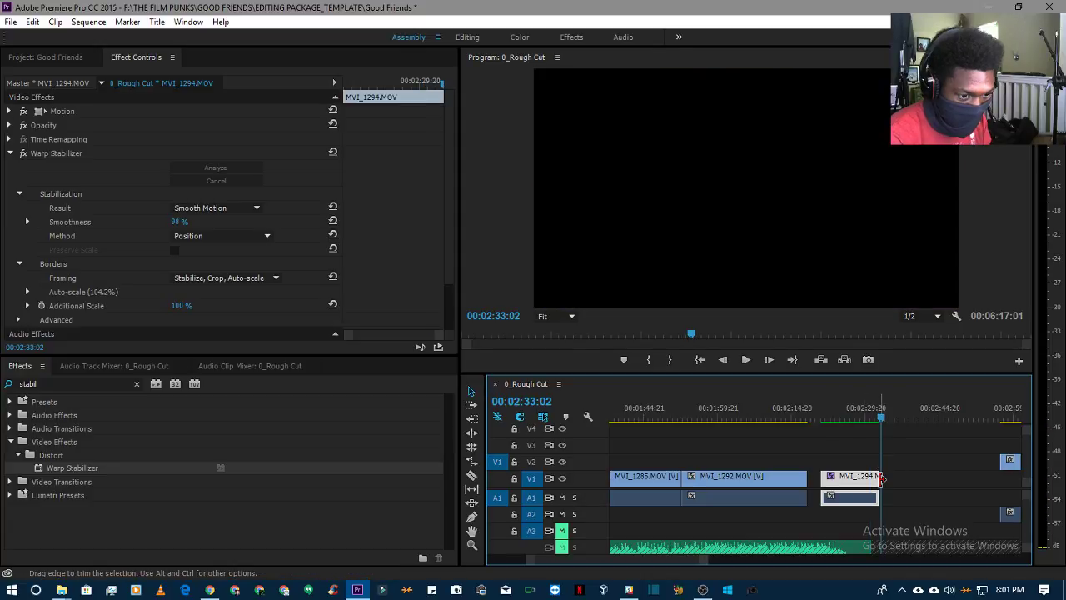
pyautogui.press('space')
pyautogui.moveTo(890, 485); pyautogui.dragTo(921, 482)
# - Trim the end of MVI_1294 to the playhead at 00:02:32:02 and save the project
pyautogui.rightClick(921, 456)
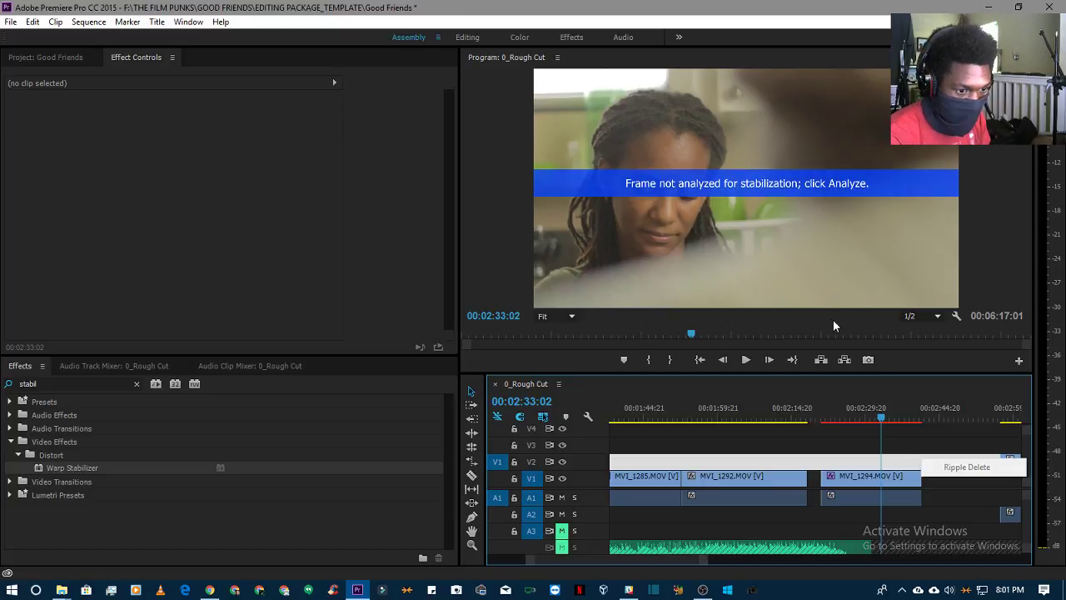
pyautogui.click(879, 463)
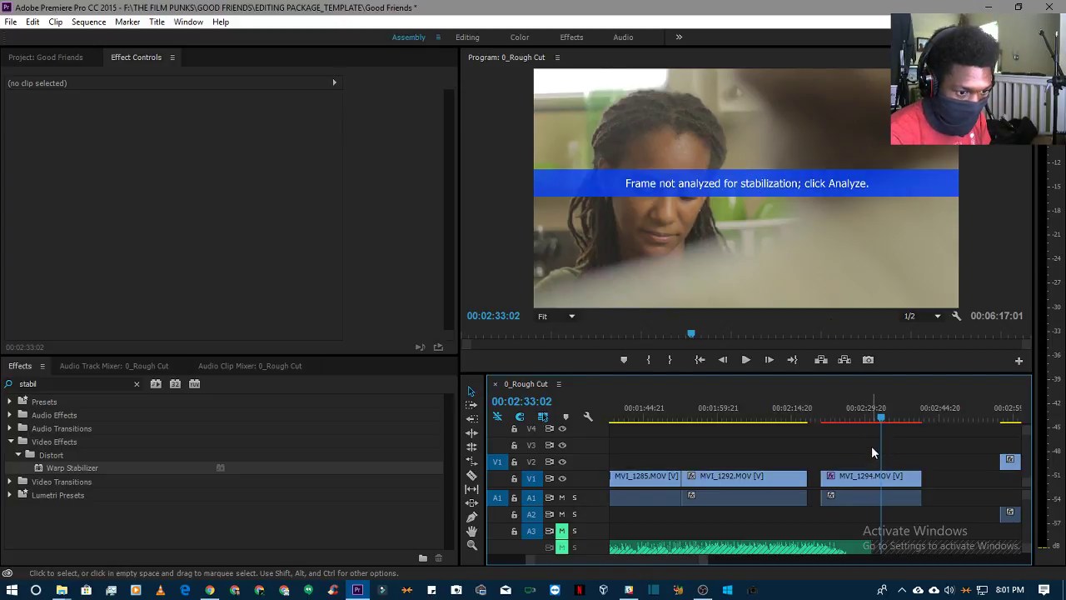
pyautogui.click(881, 422)
pyautogui.moveTo(878, 423)
pyautogui.mouseDown()
pyautogui.moveTo(916, 429)
pyautogui.moveTo(877, 426)
pyautogui.mouseUp()
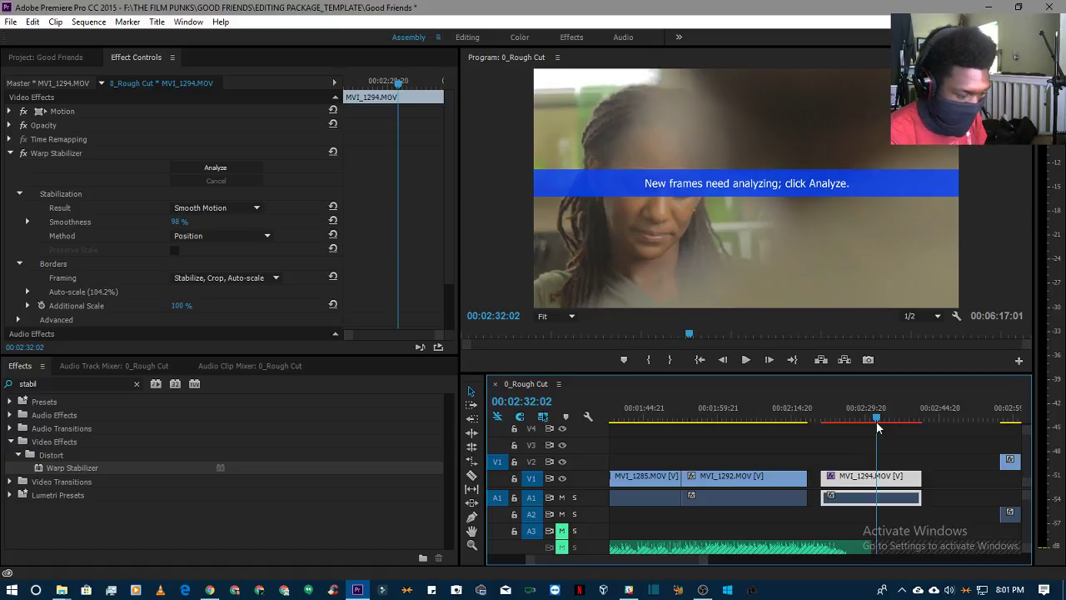
pyautogui.press('w')
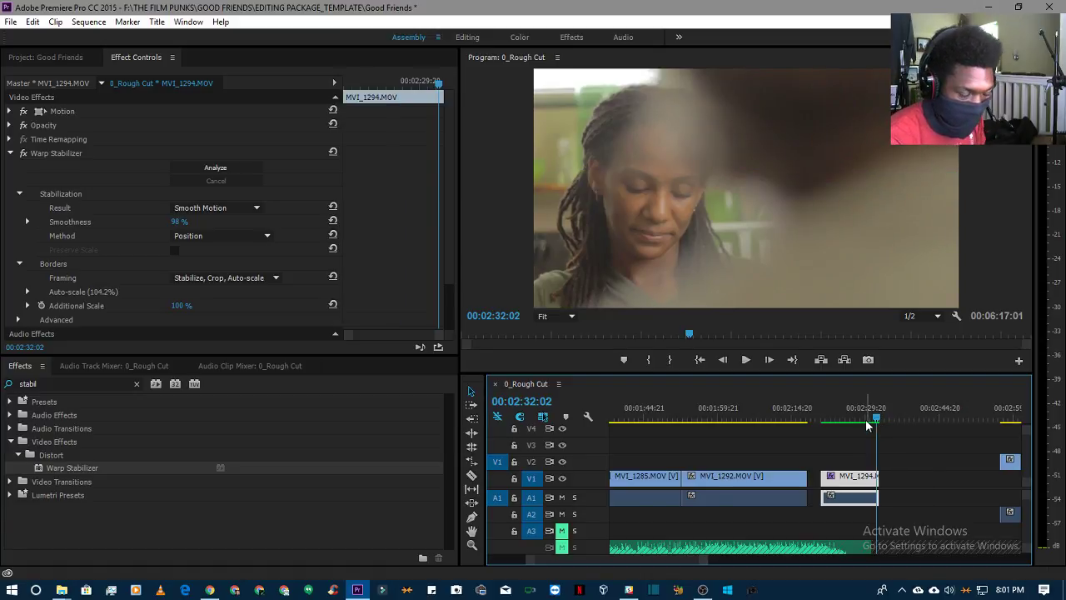
pyautogui.hotkey('ctrl', 's')
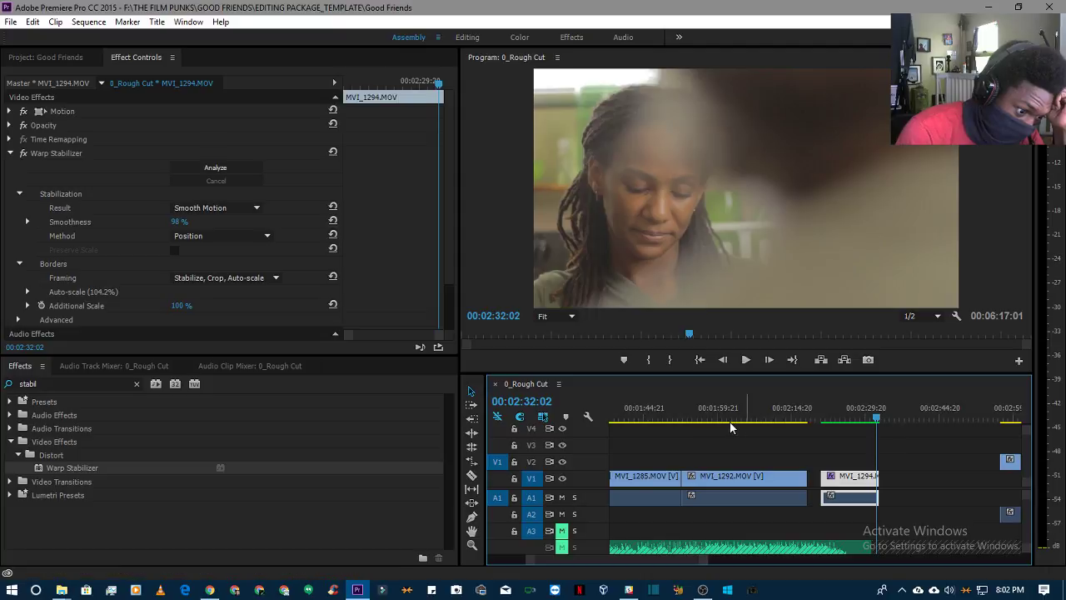
pyautogui.moveTo(797, 410); pyautogui.dragTo(687, 414)
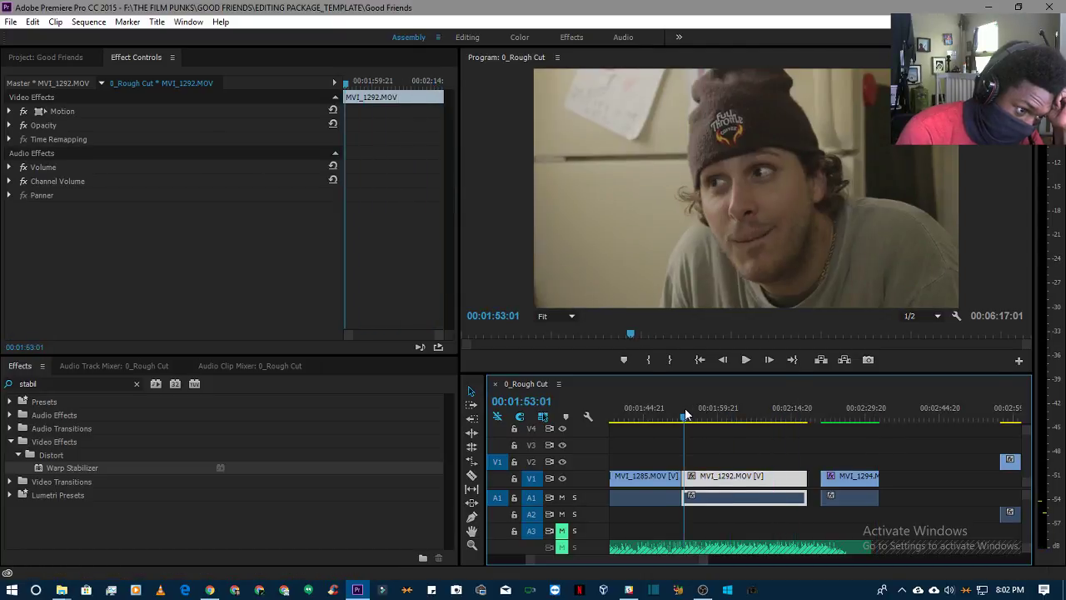
pyautogui.click(721, 410)
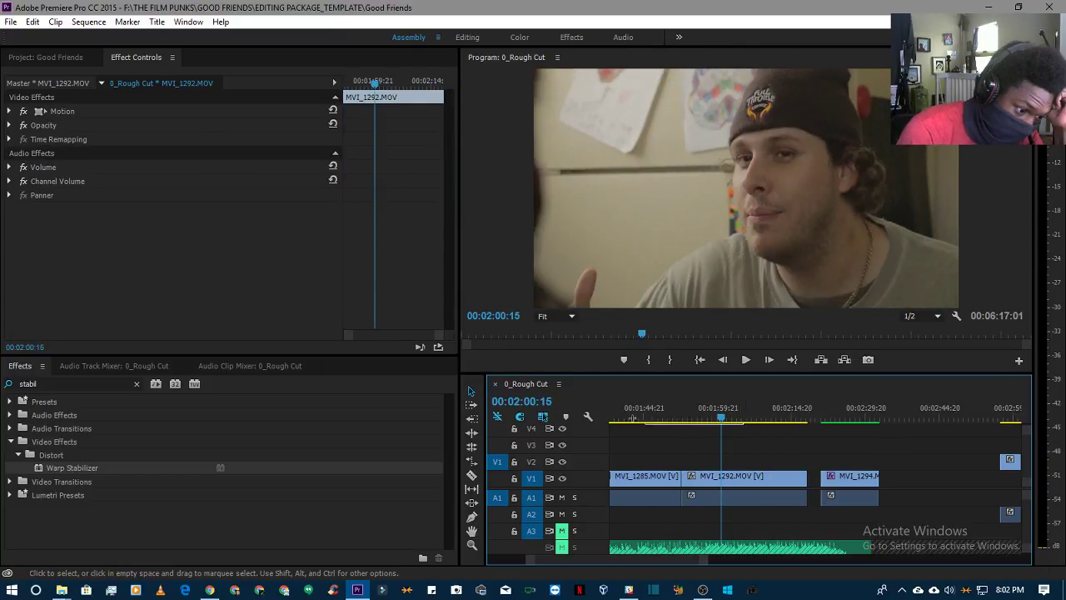
pyautogui.moveTo(658, 414); pyautogui.dragTo(791, 437)
pyautogui.moveTo(697, 426); pyautogui.dragTo(840, 447)
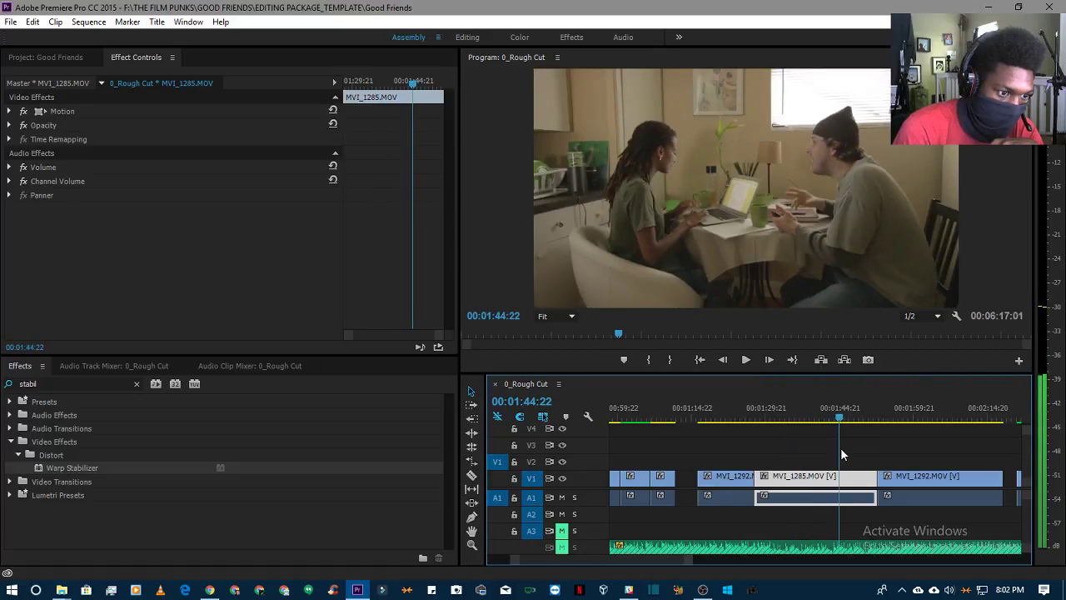
pyautogui.click(731, 410)
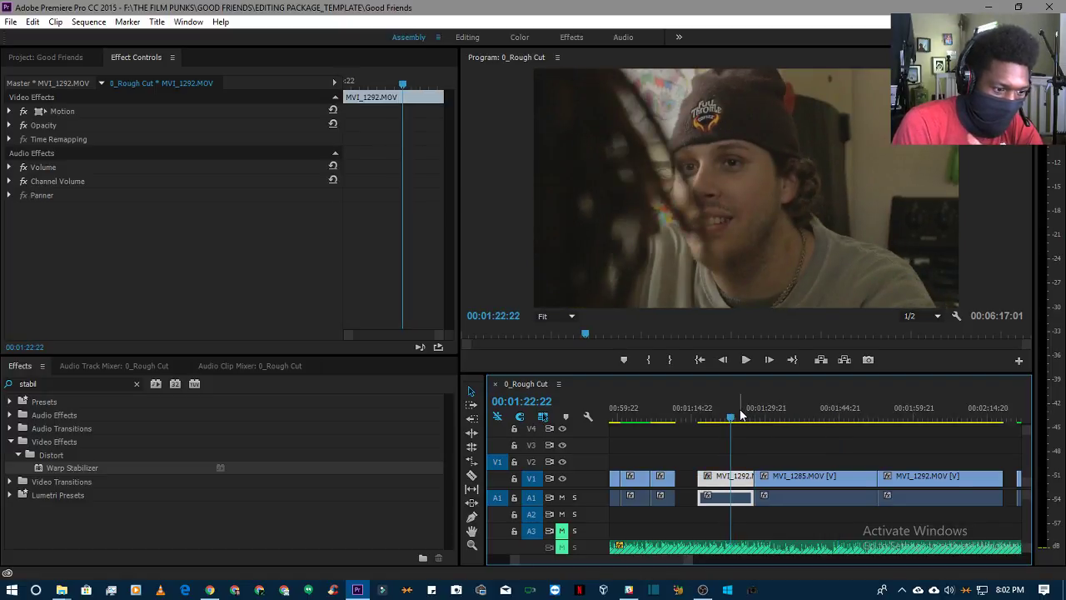
pyautogui.click(710, 417)
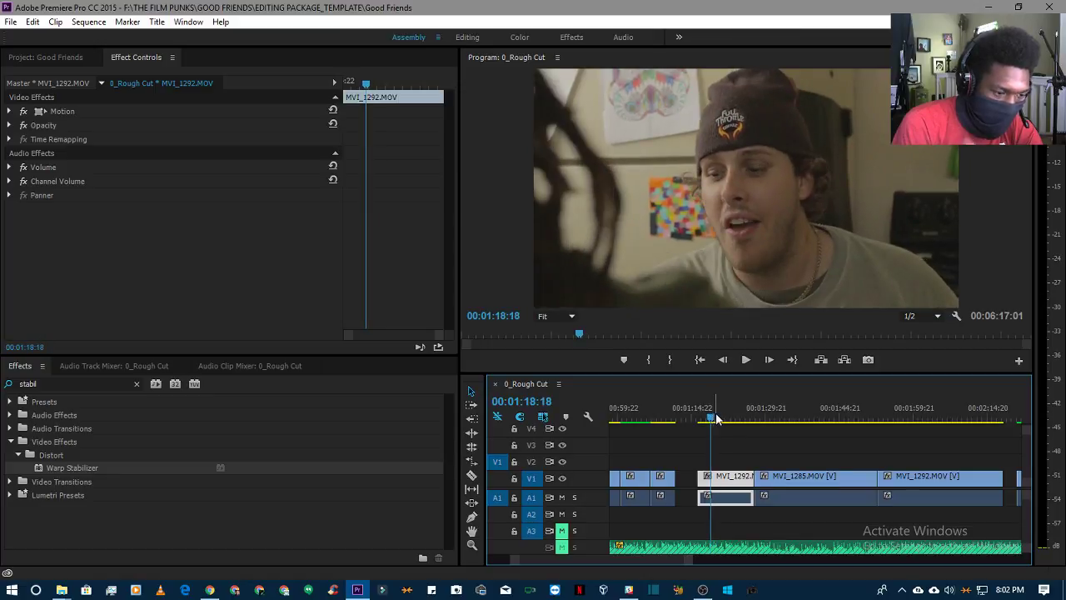
pyautogui.click(781, 420)
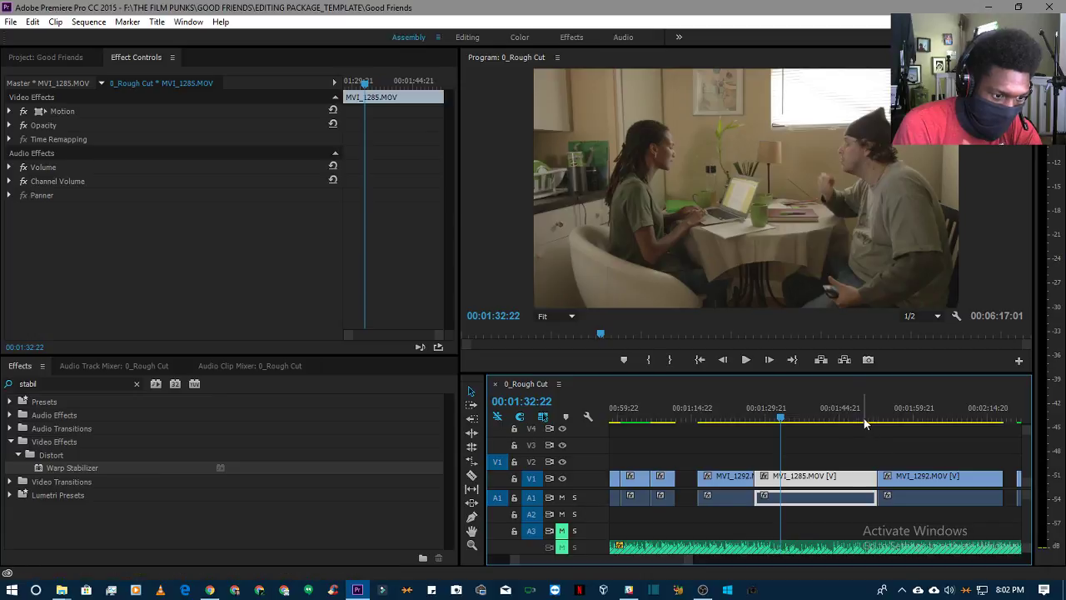
pyautogui.moveTo(866, 421); pyautogui.dragTo(888, 425)
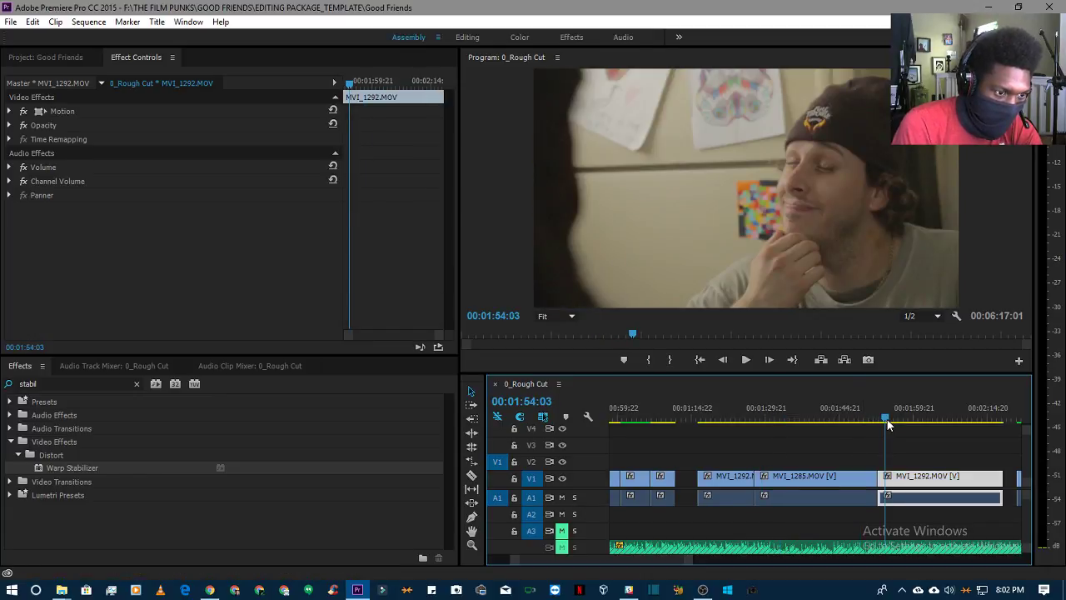
pyautogui.click(936, 421)
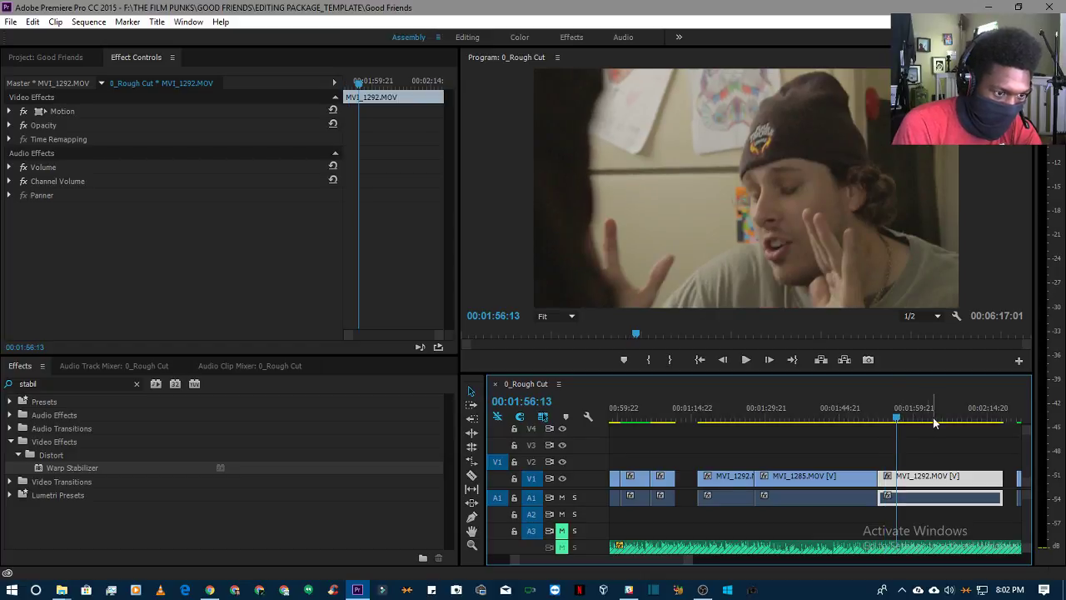
pyautogui.moveTo(936, 422); pyautogui.dragTo(699, 426)
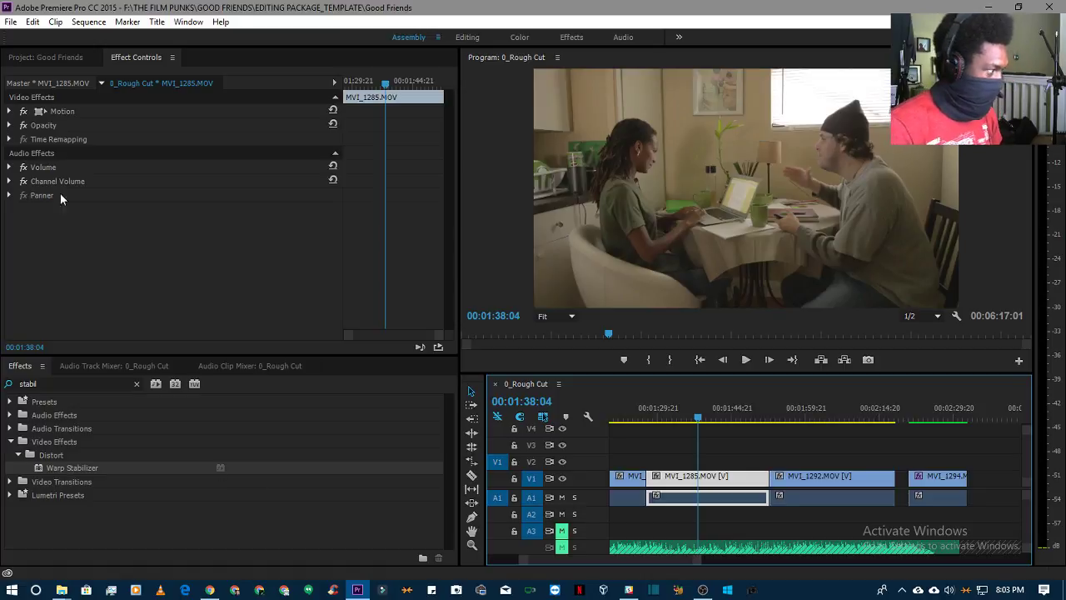
# - Float the Media Browser beside the Source monitor, save, and load CAM B_ADAM's MVI_1279
pyautogui.hotkey('shift', '8')
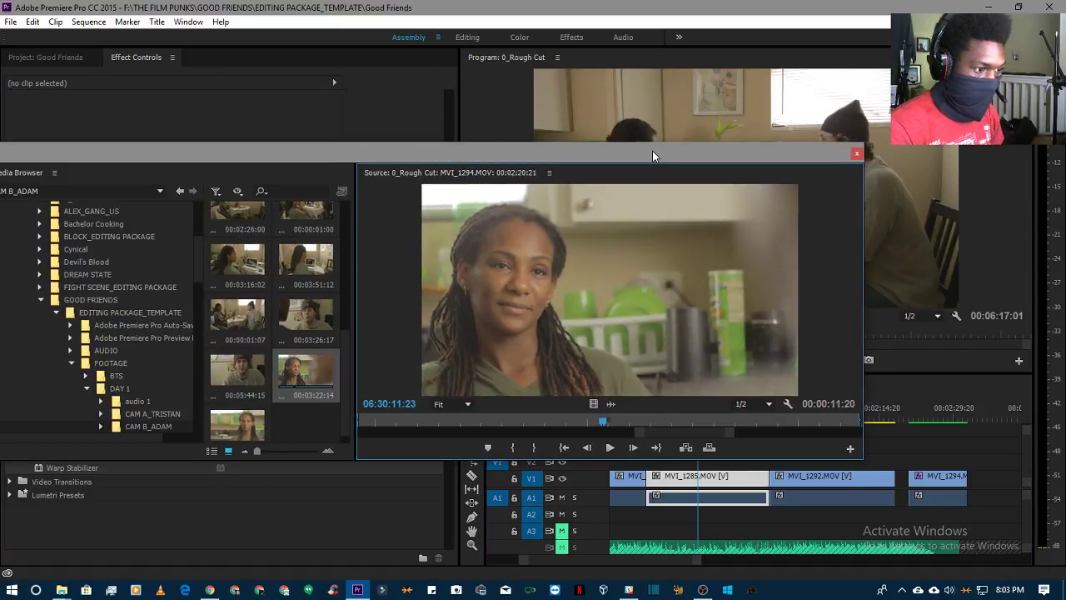
pyautogui.moveTo(652, 150); pyautogui.dragTo(736, 147)
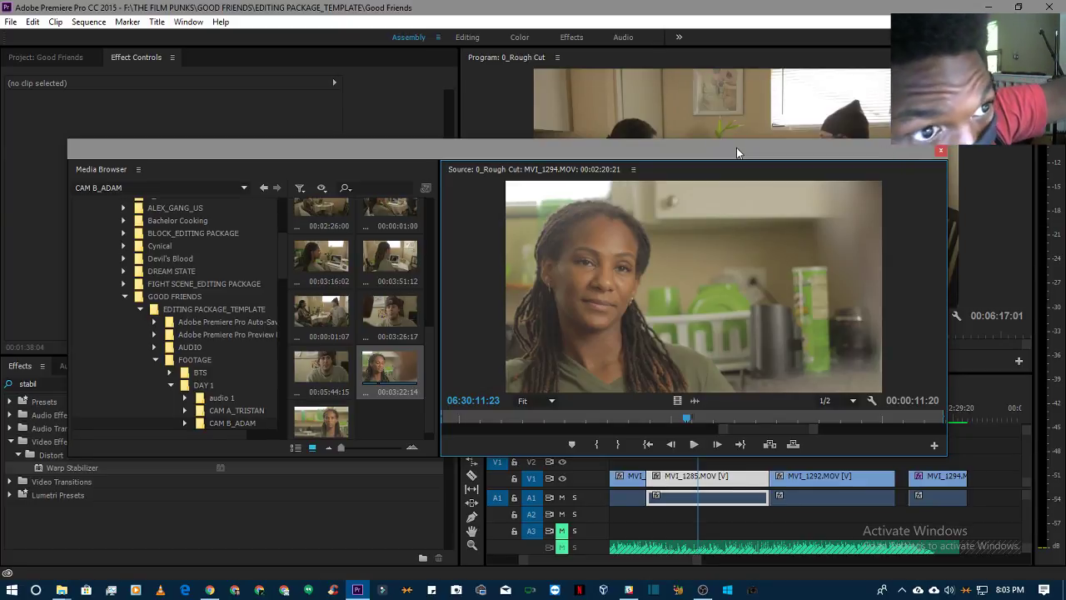
pyautogui.hotkey('ctrl', 's')
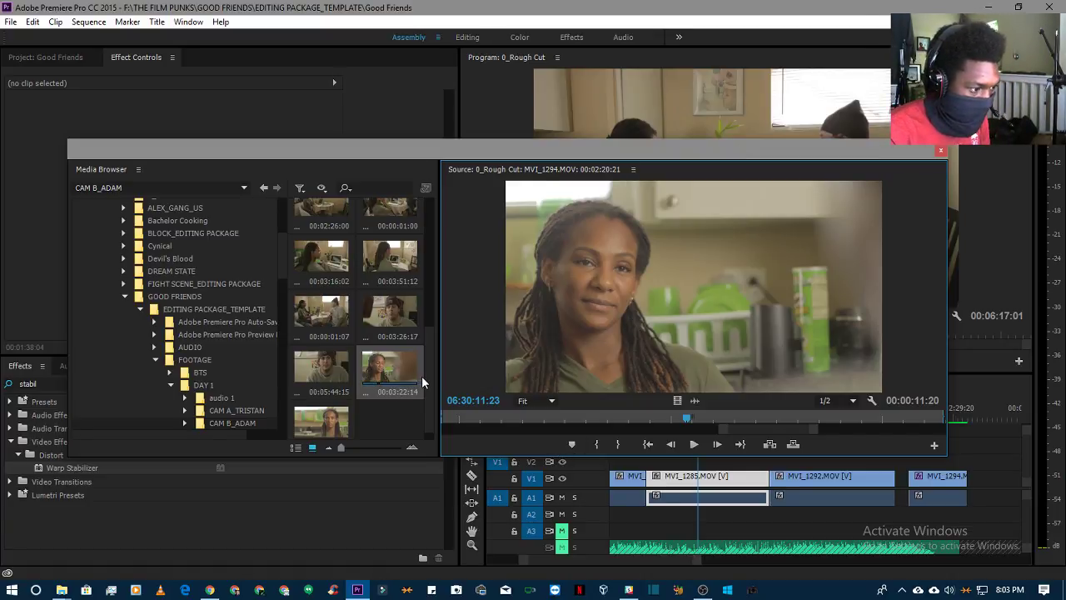
pyautogui.moveTo(427, 372); pyautogui.dragTo(260, 236)
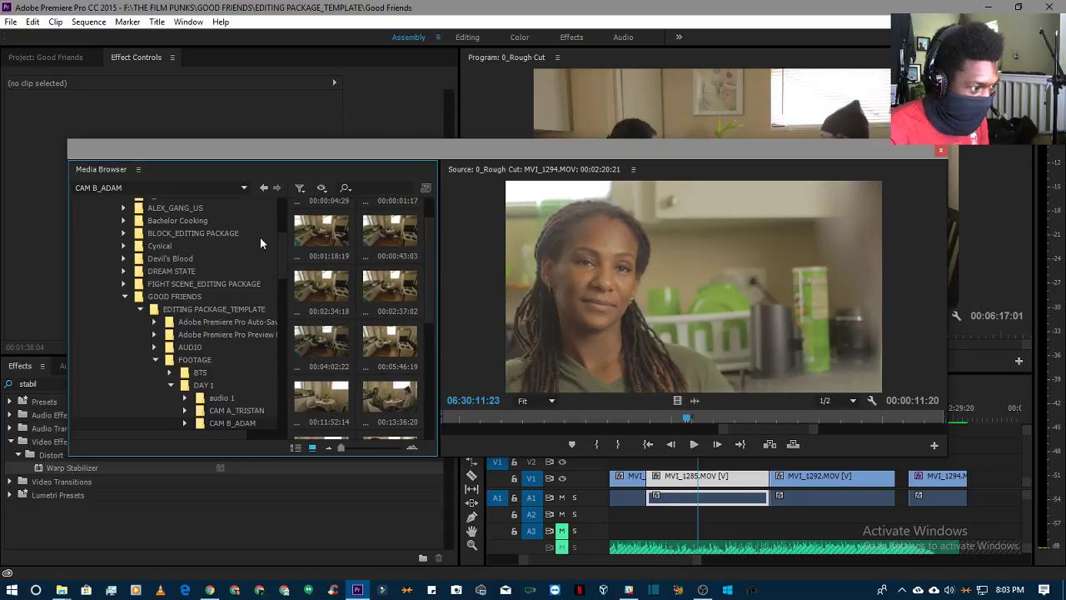
pyautogui.doubleClick(380, 242)
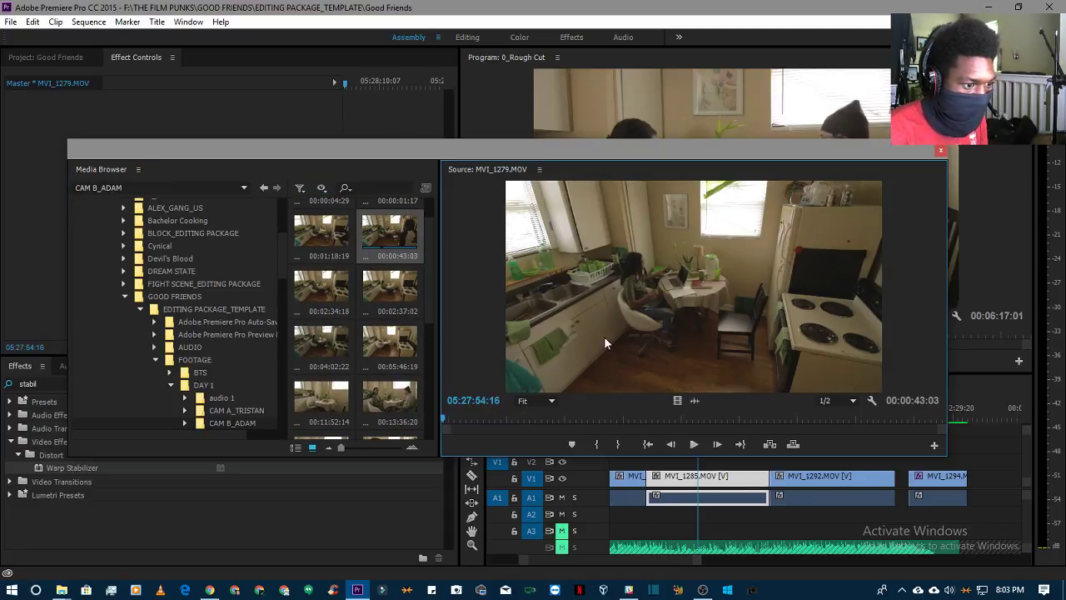
# - Play MVI_1279 in the Source monitor and jump later into the take
pyautogui.press('space')
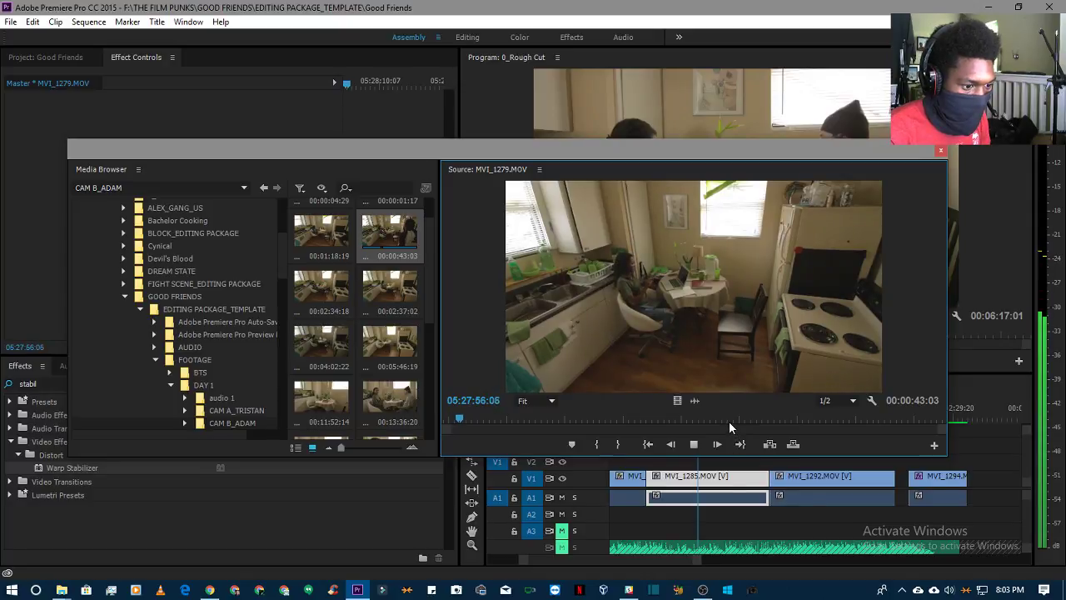
pyautogui.click(864, 421)
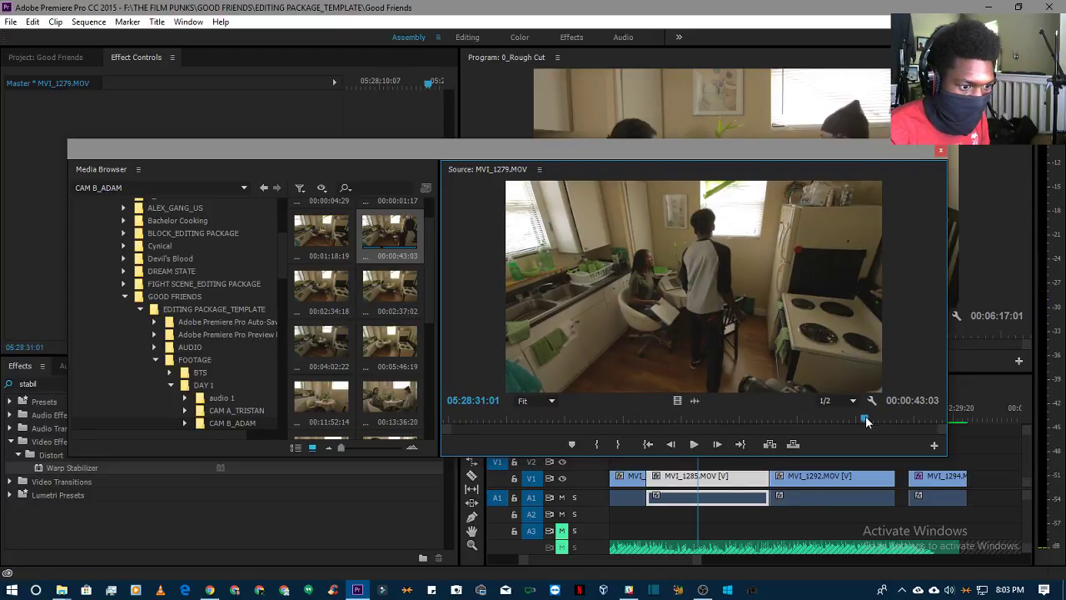
pyautogui.click(890, 421)
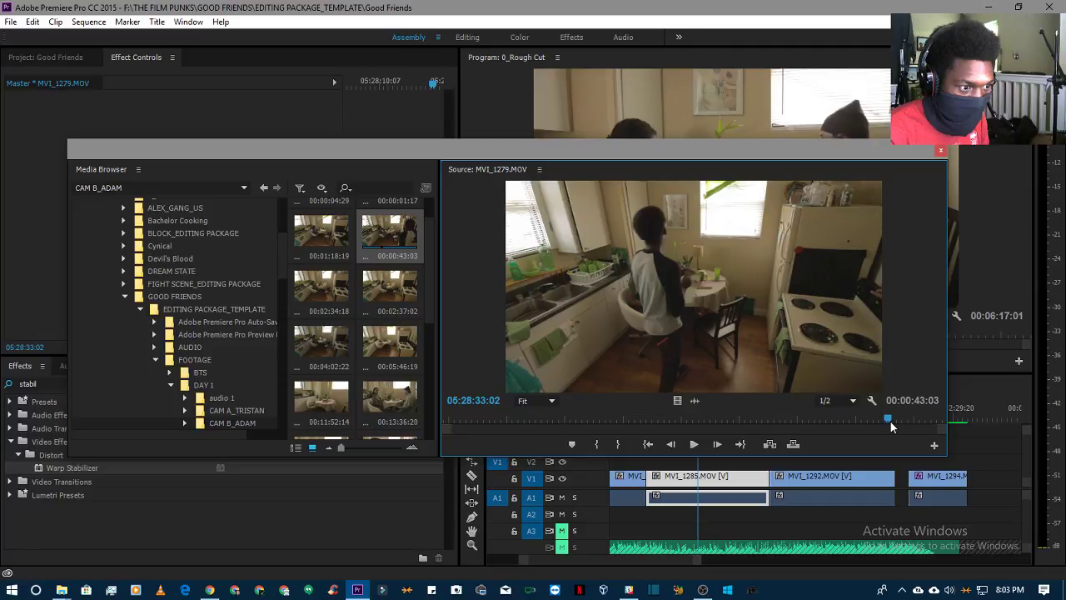
pyautogui.click(332, 308)
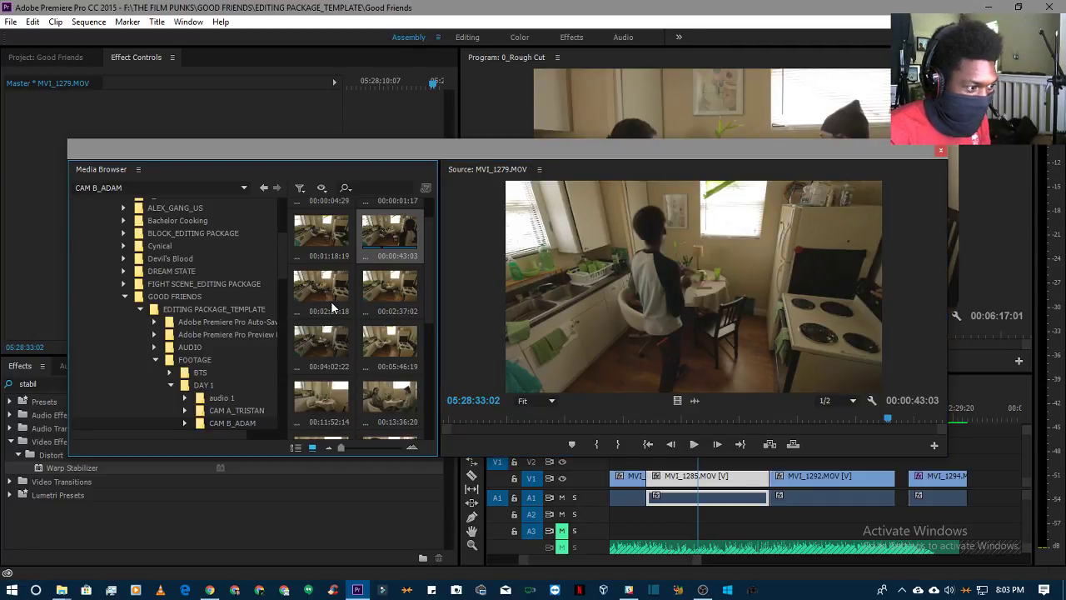
# - Preview the 00:02:34:18, 00:11:52:14 and 00:13:36:20 (MVI_1285) CAM B_ADAM clips
pyautogui.doubleClick(331, 309)
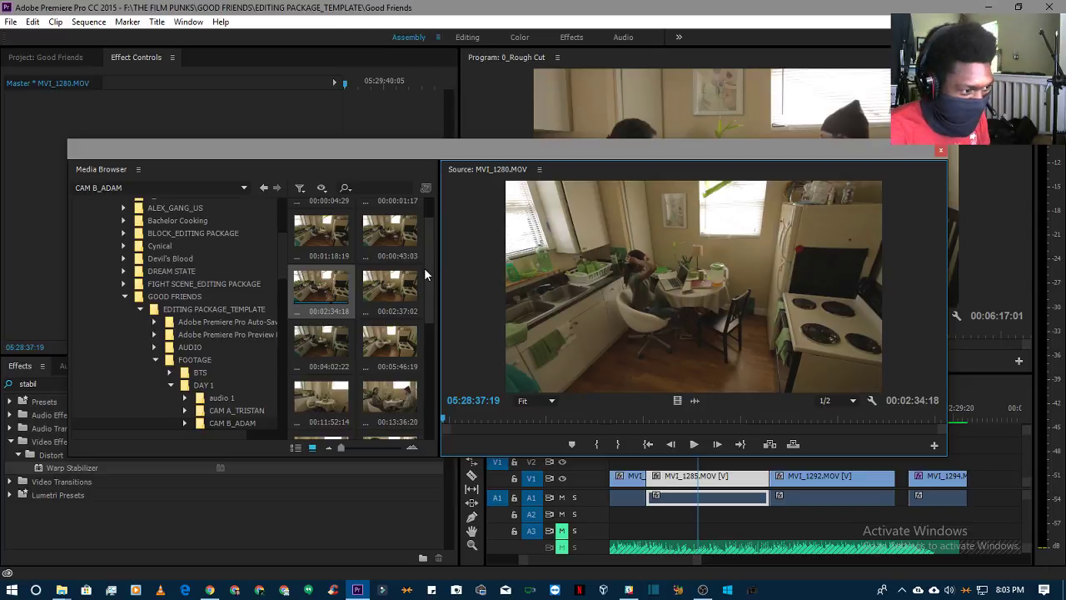
pyautogui.moveTo(427, 269); pyautogui.dragTo(427, 274)
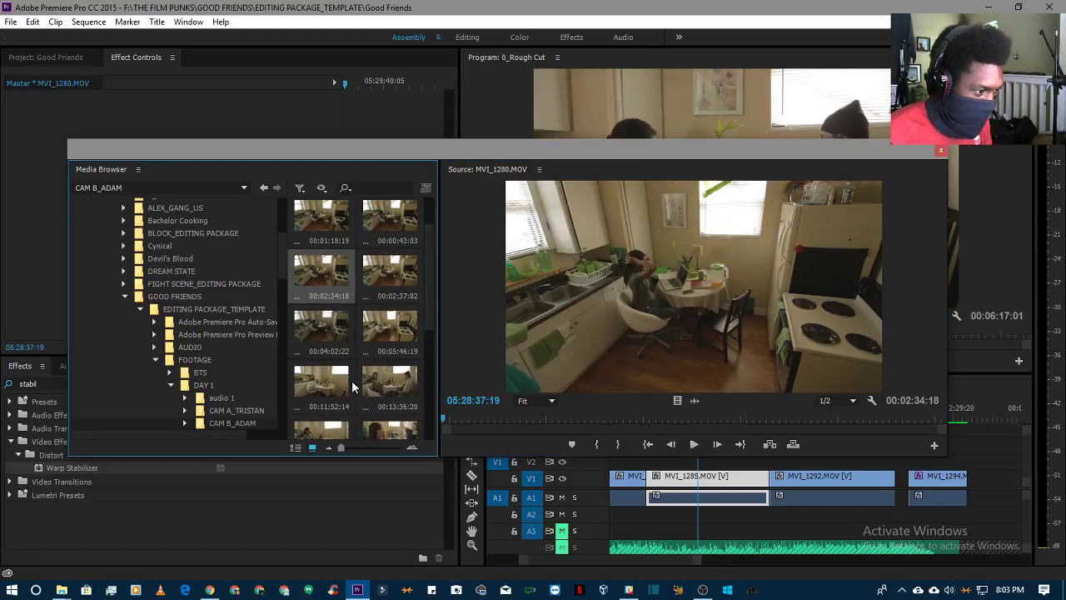
pyautogui.doubleClick(321, 382)
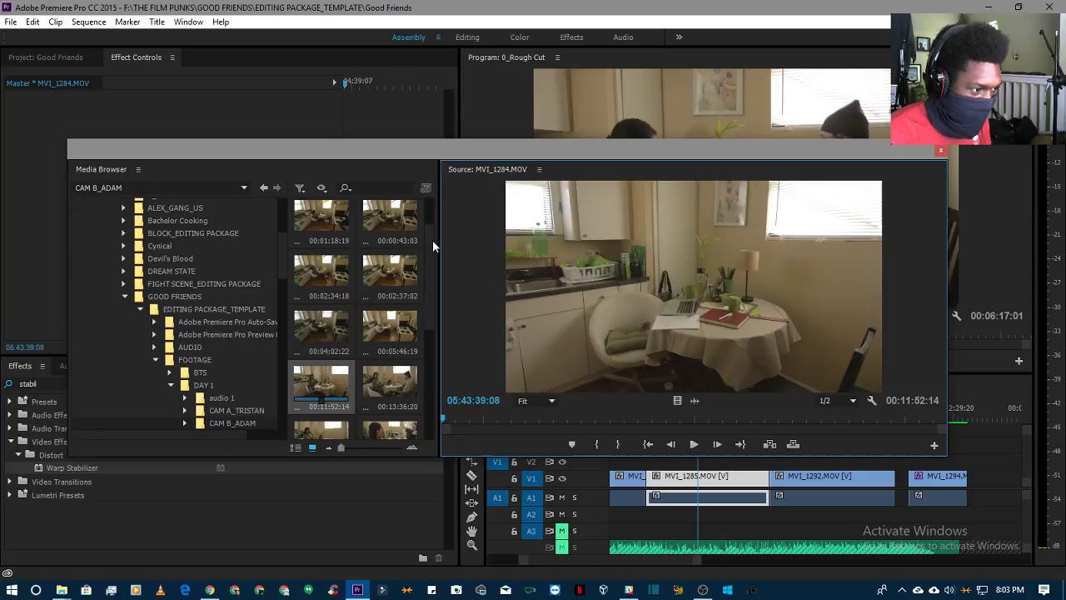
pyautogui.moveTo(431, 243); pyautogui.dragTo(424, 285)
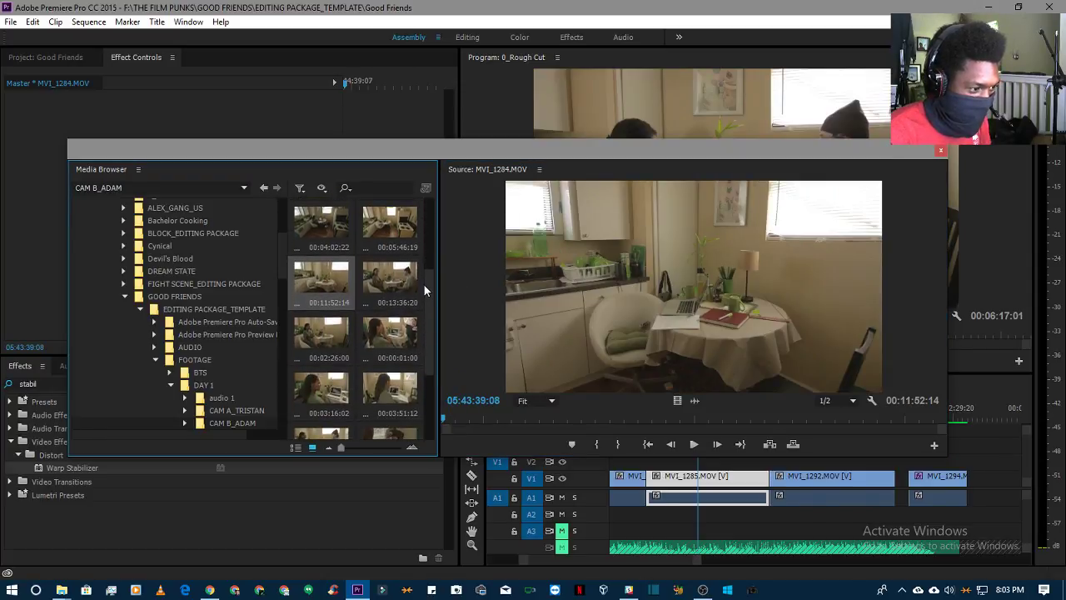
pyautogui.click(377, 291)
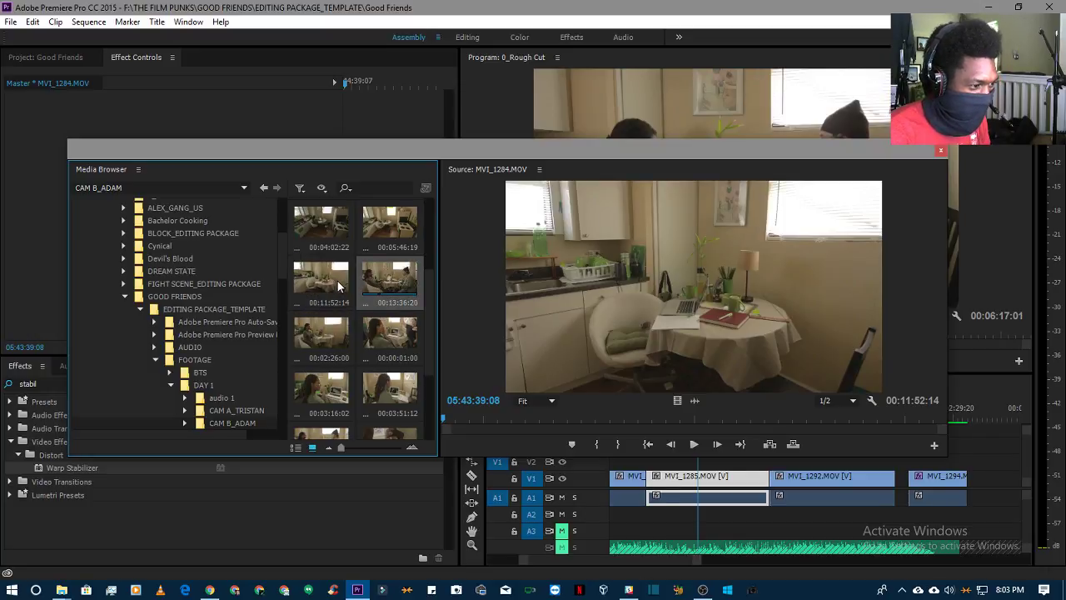
pyautogui.doubleClick(338, 286)
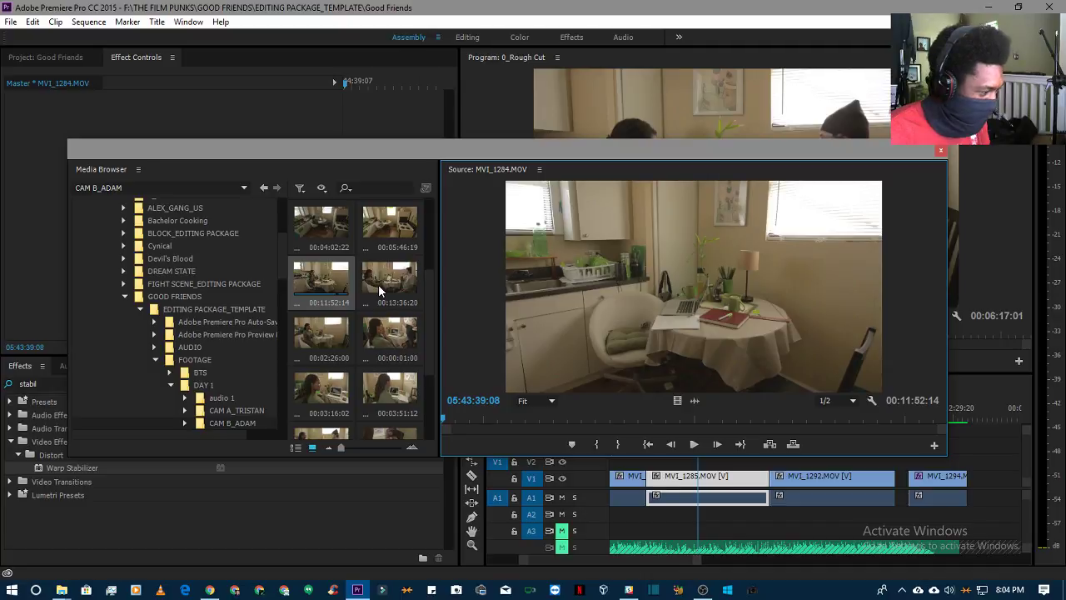
pyautogui.doubleClick(379, 286)
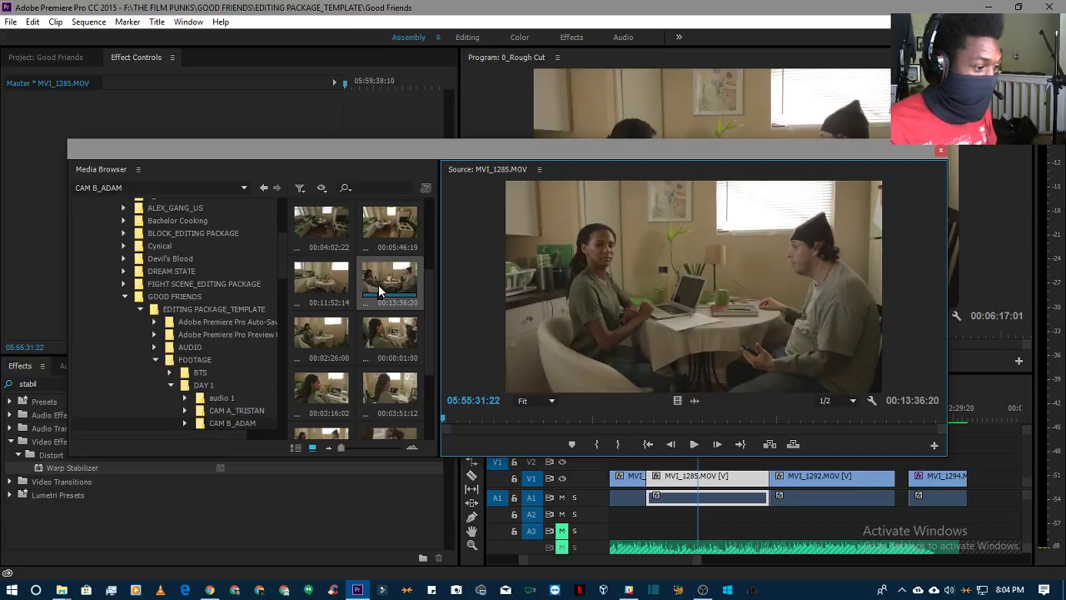
# - Compare the one-second 00:00:01:00 clip with the 00:02:26:00 clip, settling on MVI_1286.MOV
pyautogui.click(341, 329)
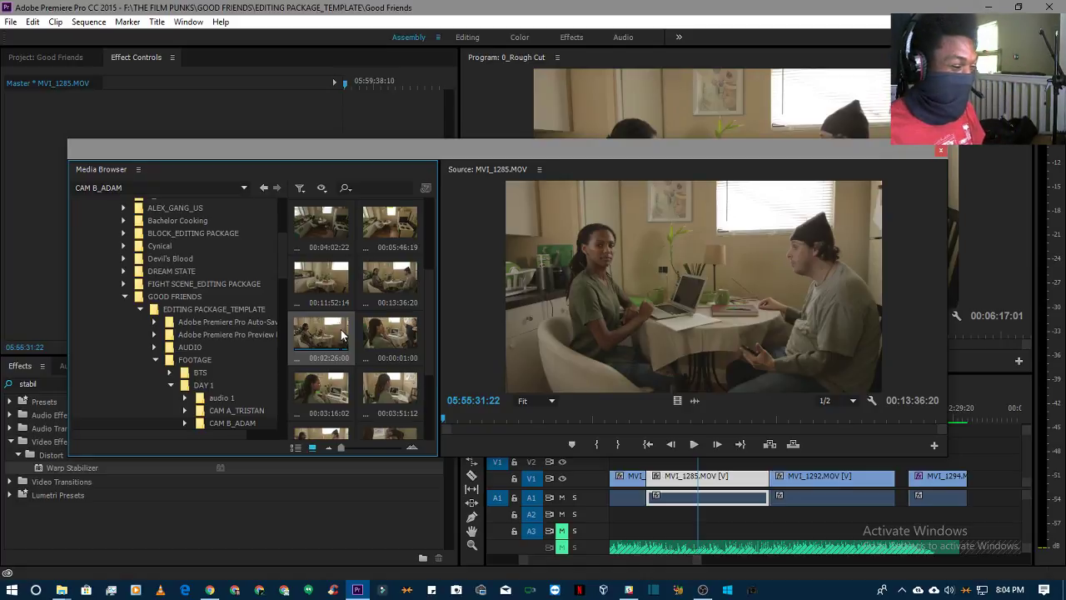
pyautogui.doubleClick(386, 338)
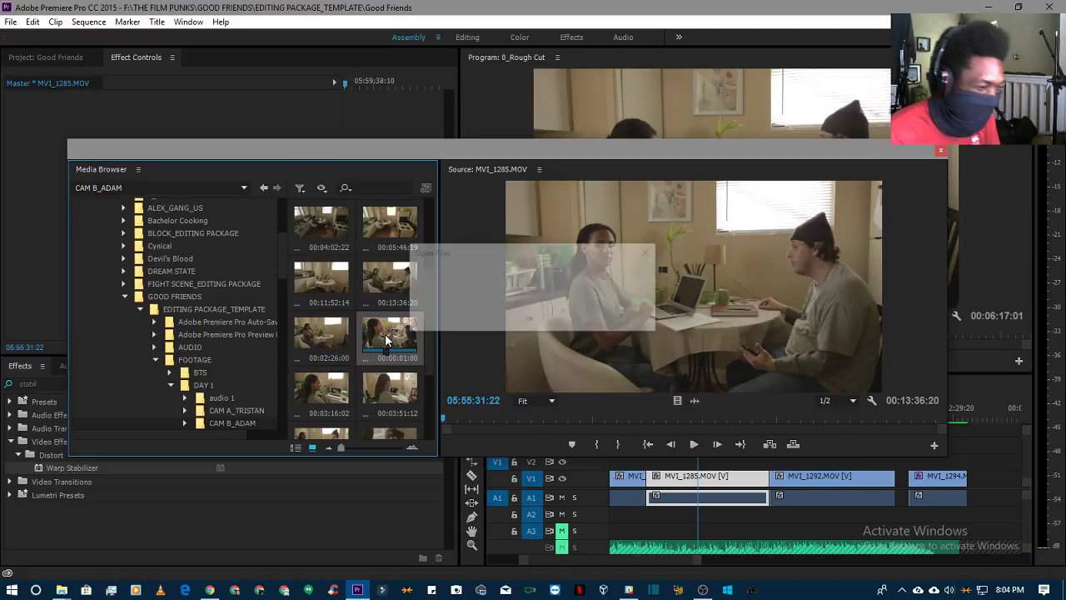
pyautogui.doubleClick(329, 342)
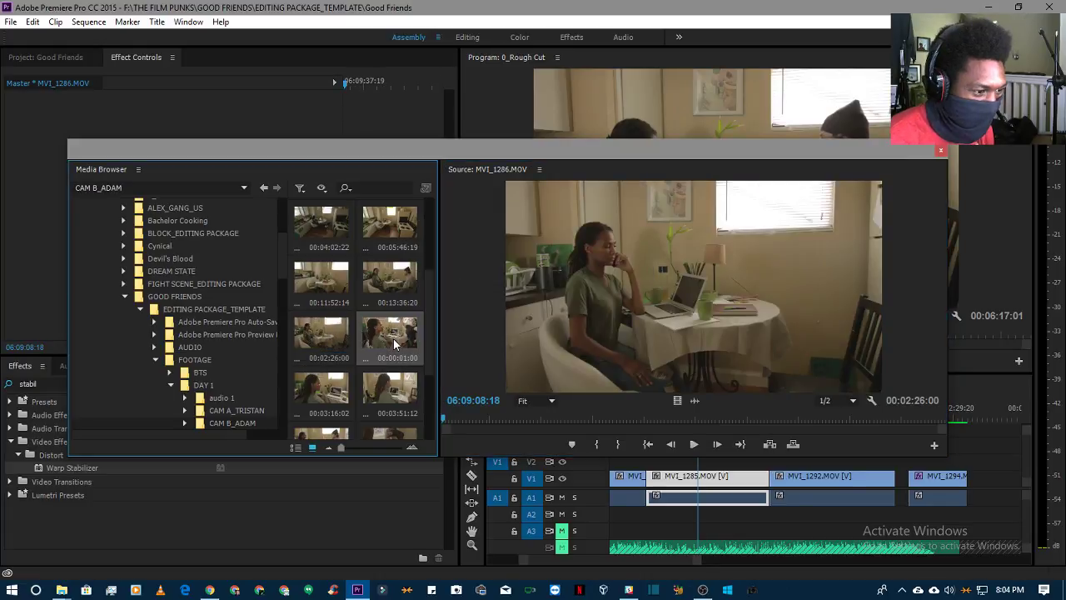
pyautogui.doubleClick(395, 344)
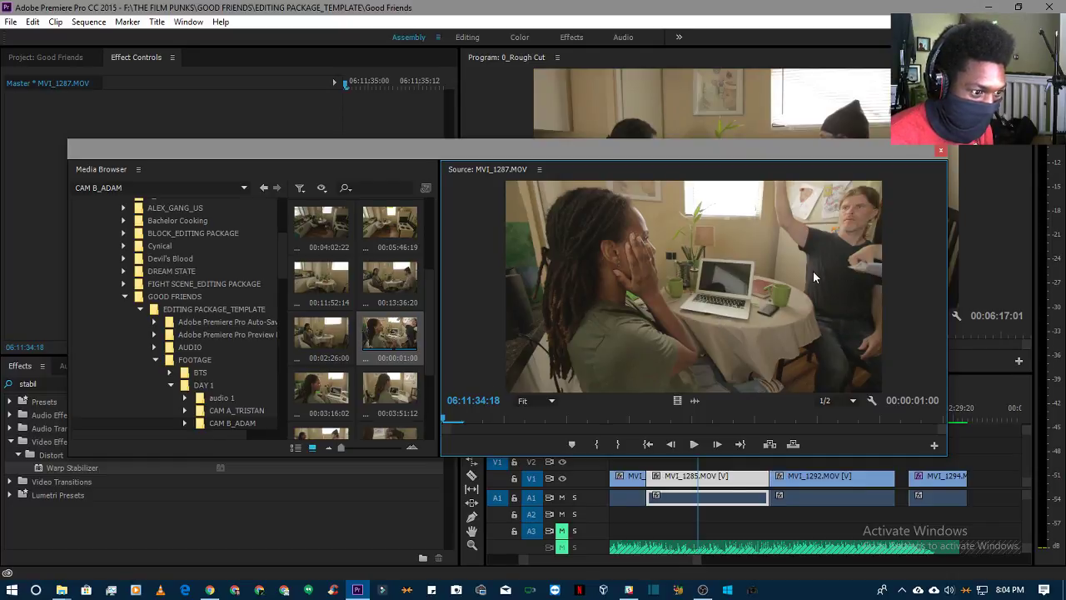
pyautogui.doubleClick(334, 340)
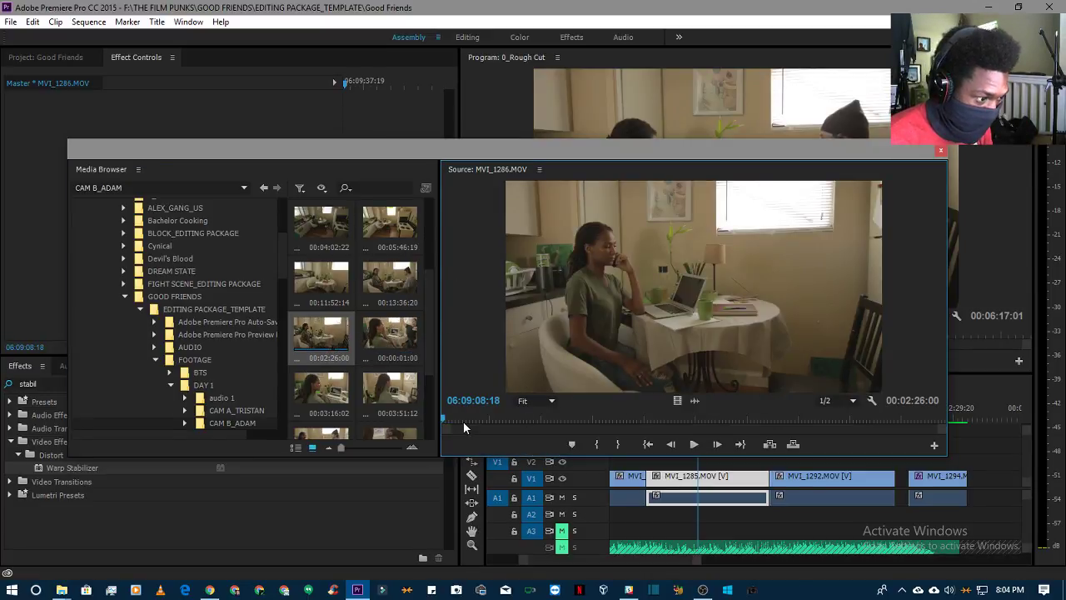
# - Scrub back and forth through MVI_1286 around the phone call moment
pyautogui.moveTo(446, 421); pyautogui.dragTo(591, 421)
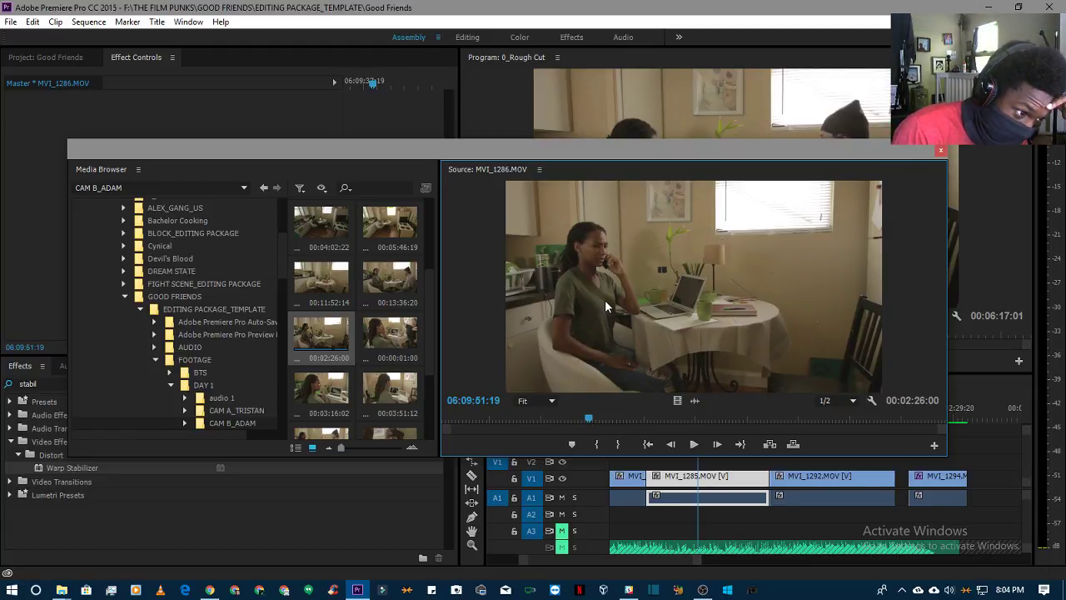
pyautogui.moveTo(590, 423); pyautogui.dragTo(712, 421)
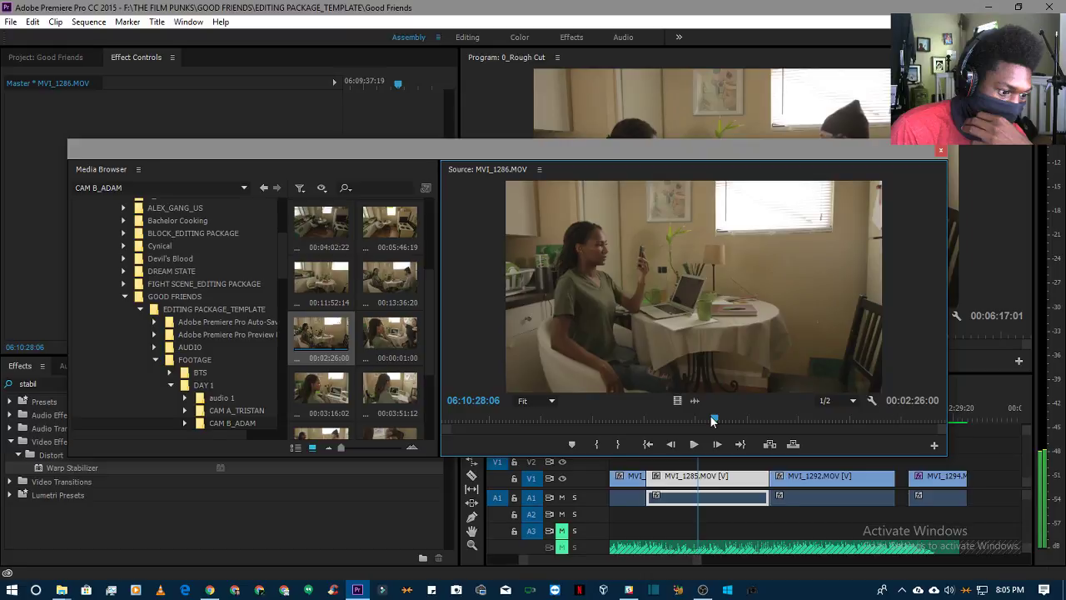
pyautogui.moveTo(712, 420); pyautogui.dragTo(681, 419)
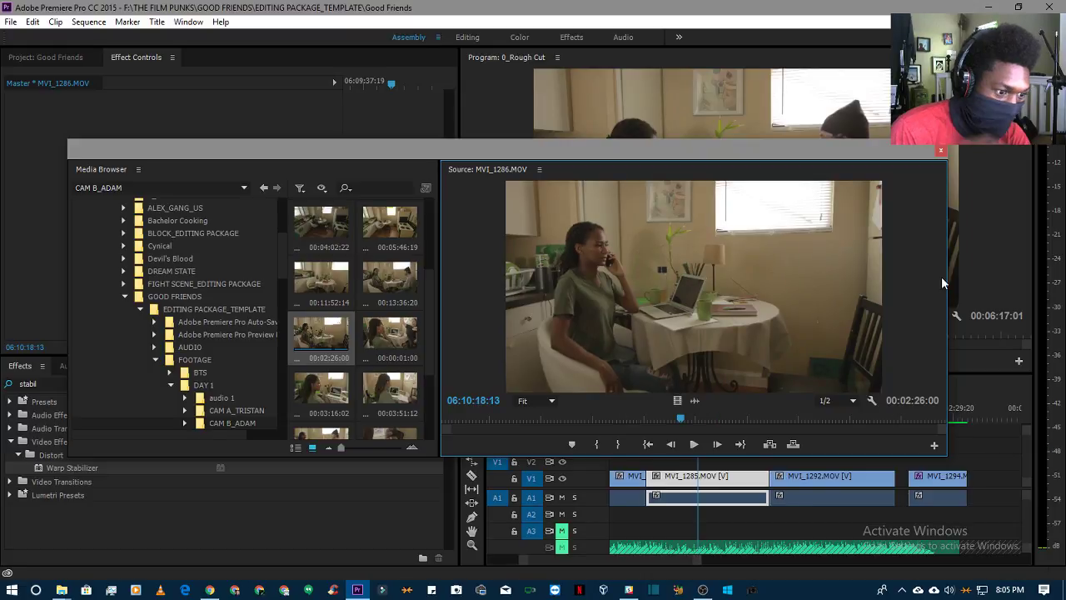
pyautogui.moveTo(680, 421); pyautogui.dragTo(648, 423)
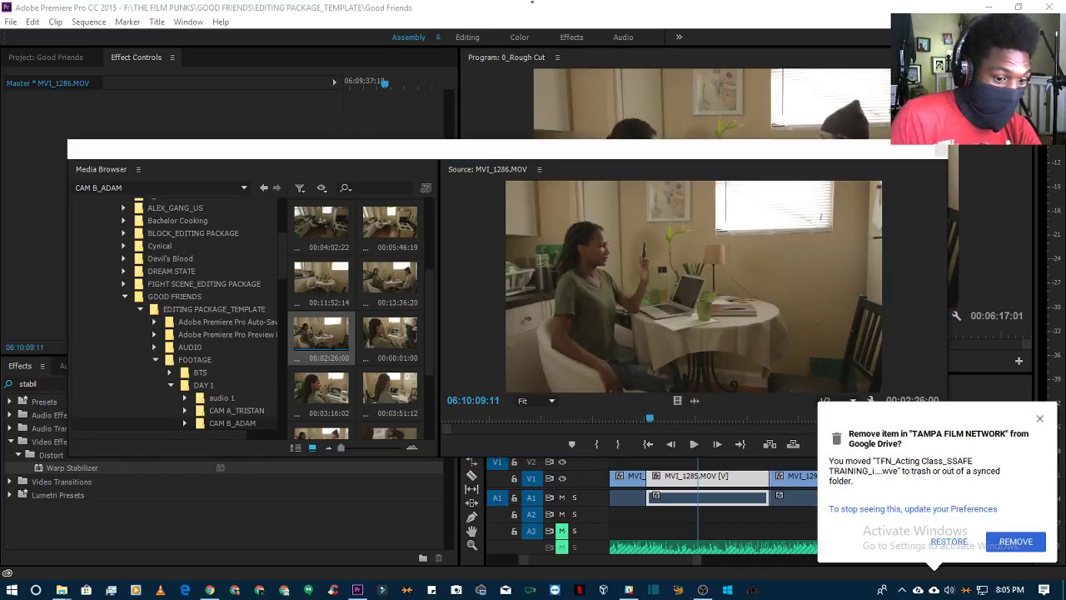
pyautogui.click(1022, 540)
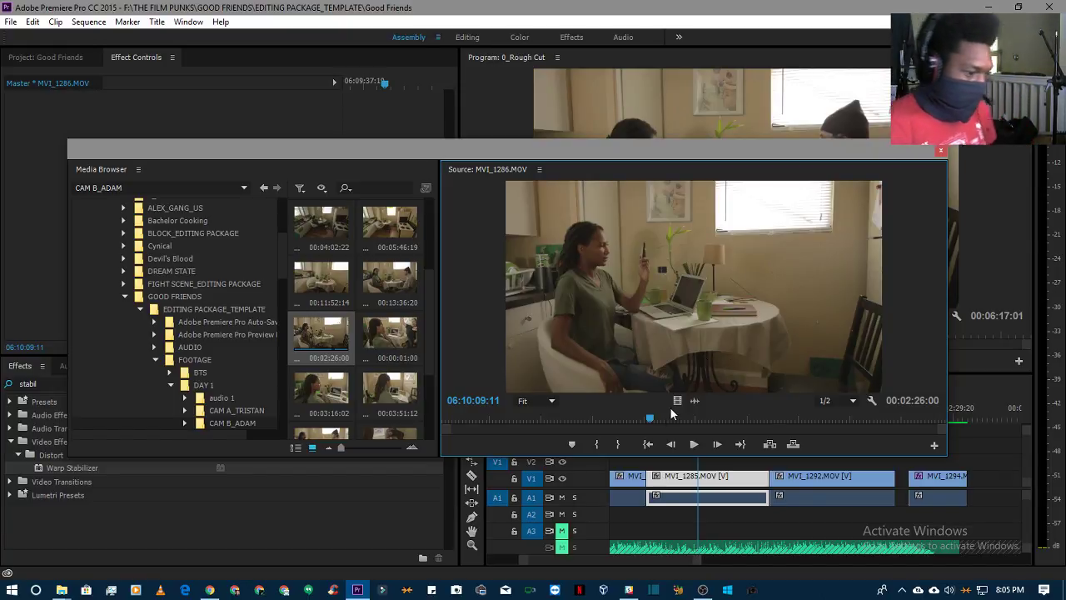
pyautogui.moveTo(658, 426); pyautogui.dragTo(713, 425)
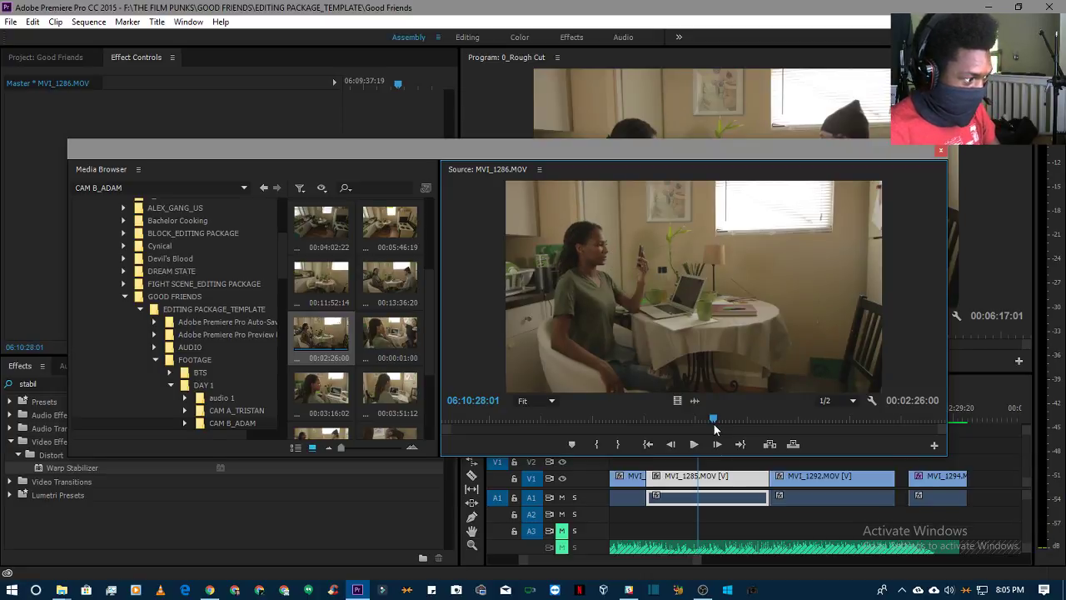
pyautogui.moveTo(714, 424); pyautogui.dragTo(455, 426)
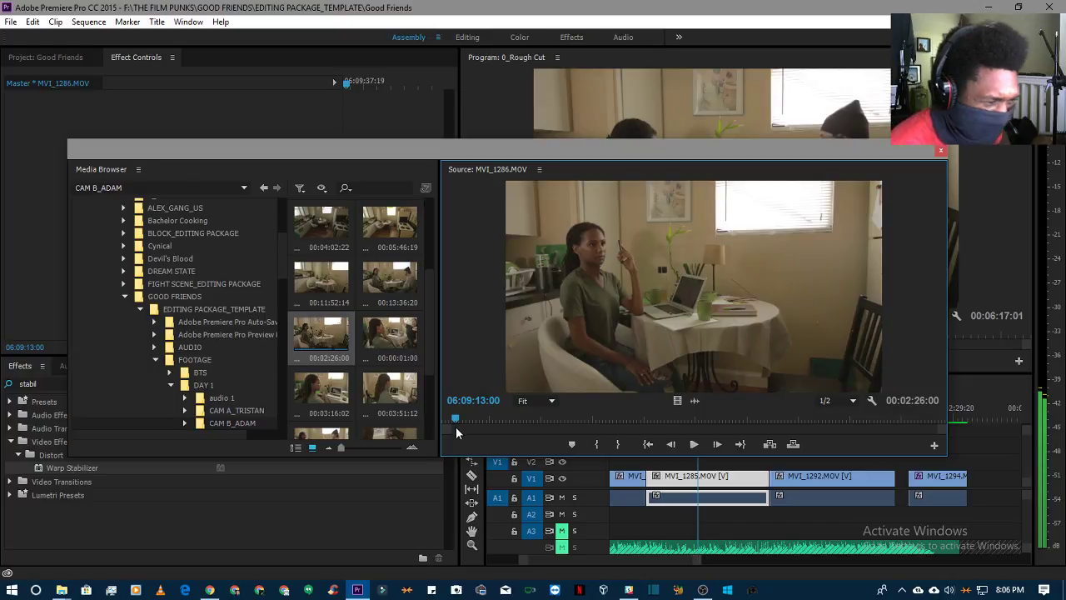
pyautogui.moveTo(456, 427); pyautogui.dragTo(447, 418)
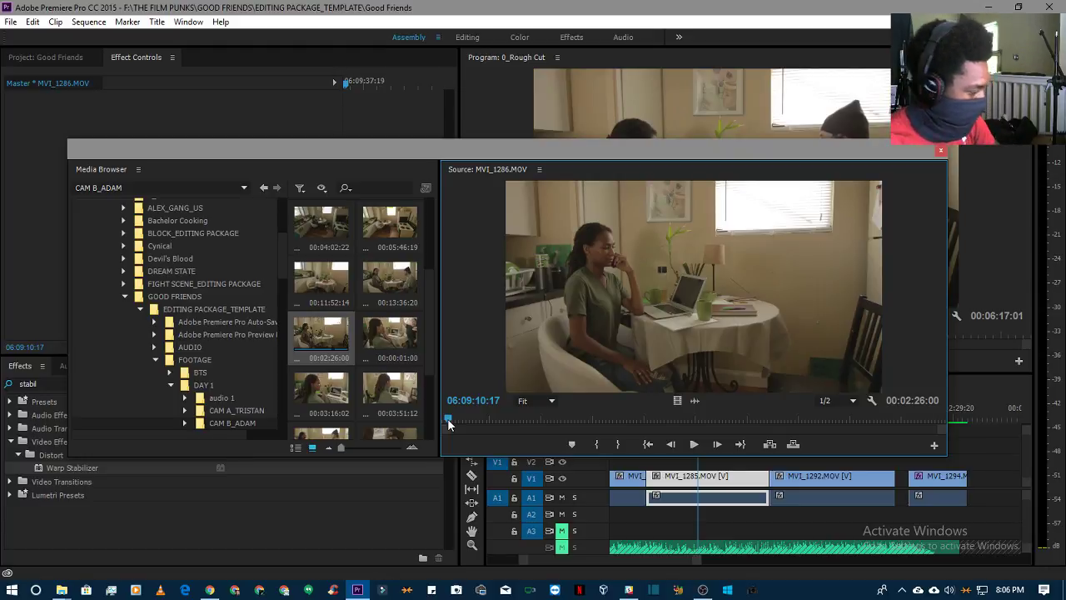
# - Play MVI_1286 in short bursts from near its start, parking around 06:09:41:08
pyautogui.press('space')
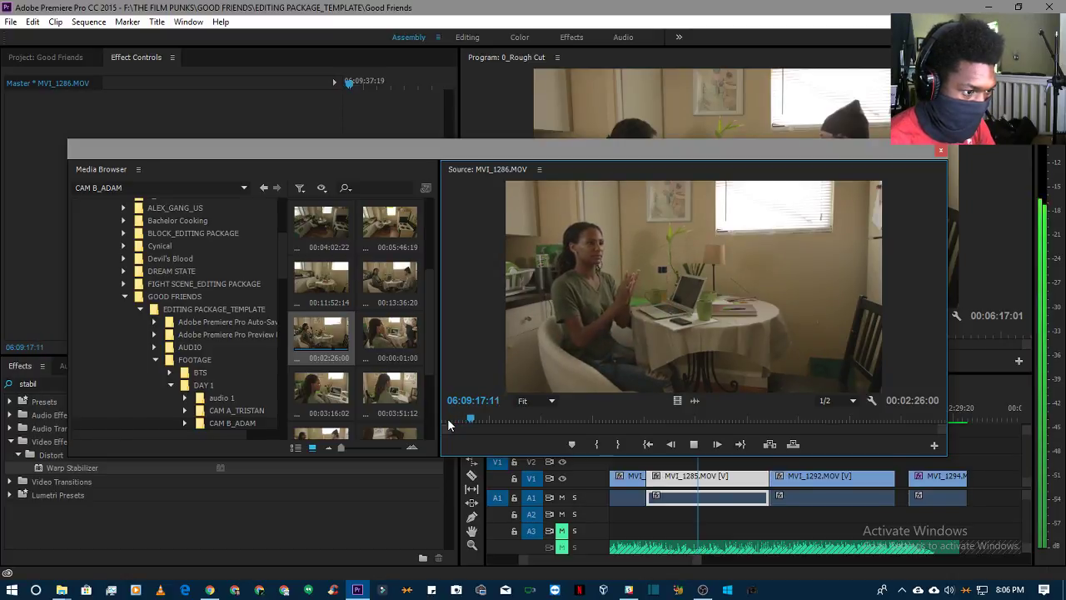
pyautogui.press('space')
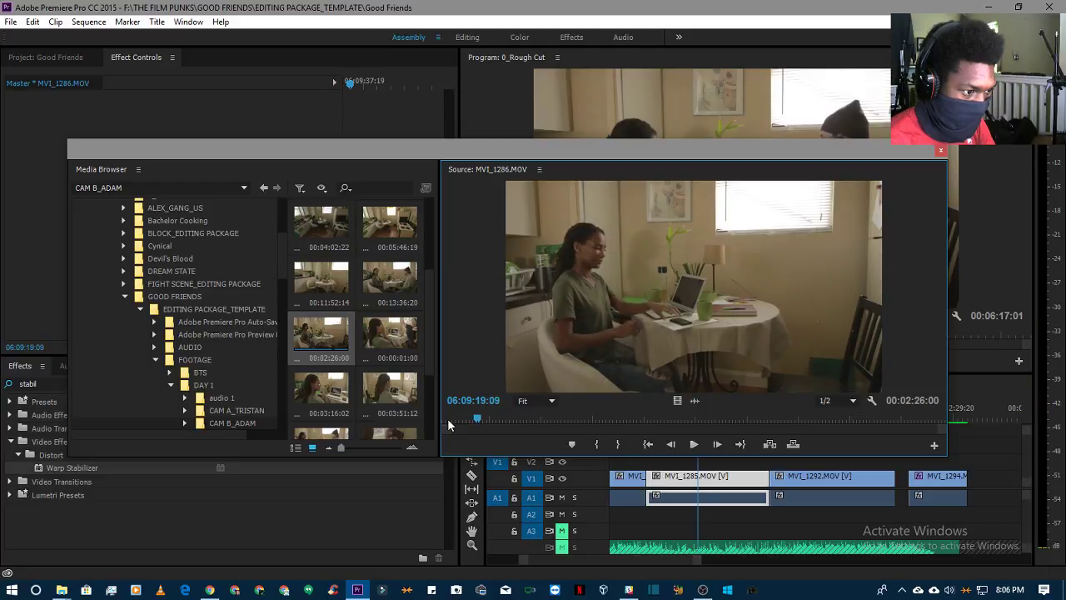
pyautogui.press('space')
pyautogui.press('space')
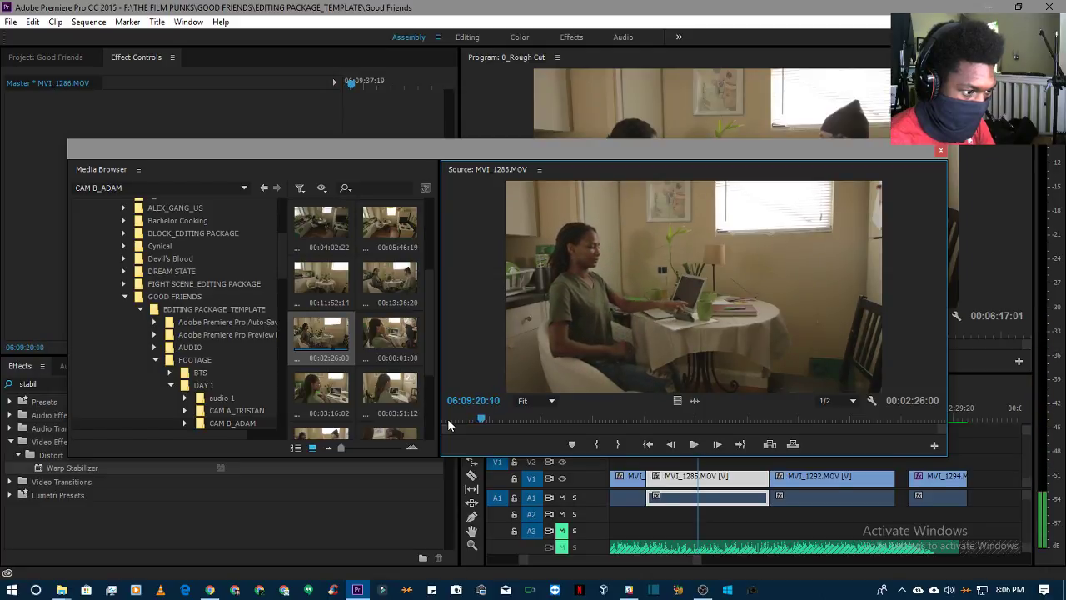
pyautogui.press('space')
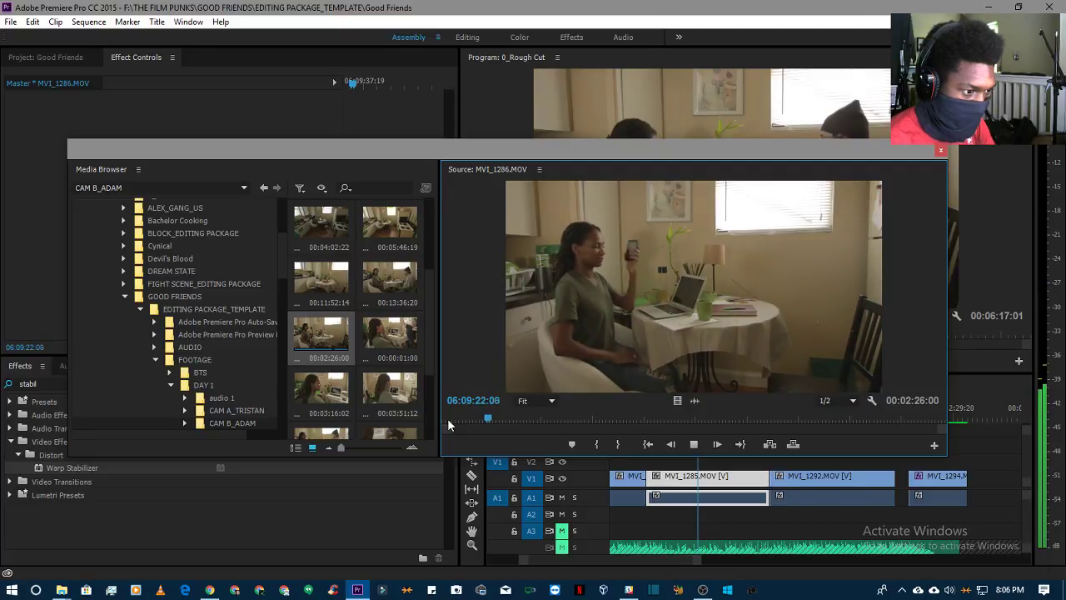
pyautogui.press('space')
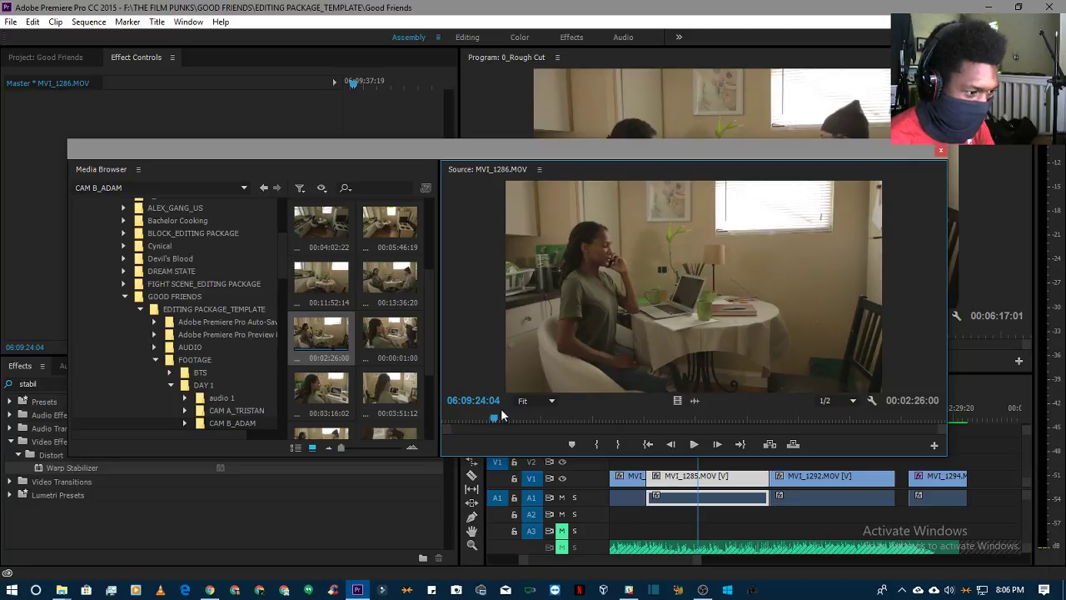
pyautogui.moveTo(495, 419); pyautogui.dragTo(481, 424)
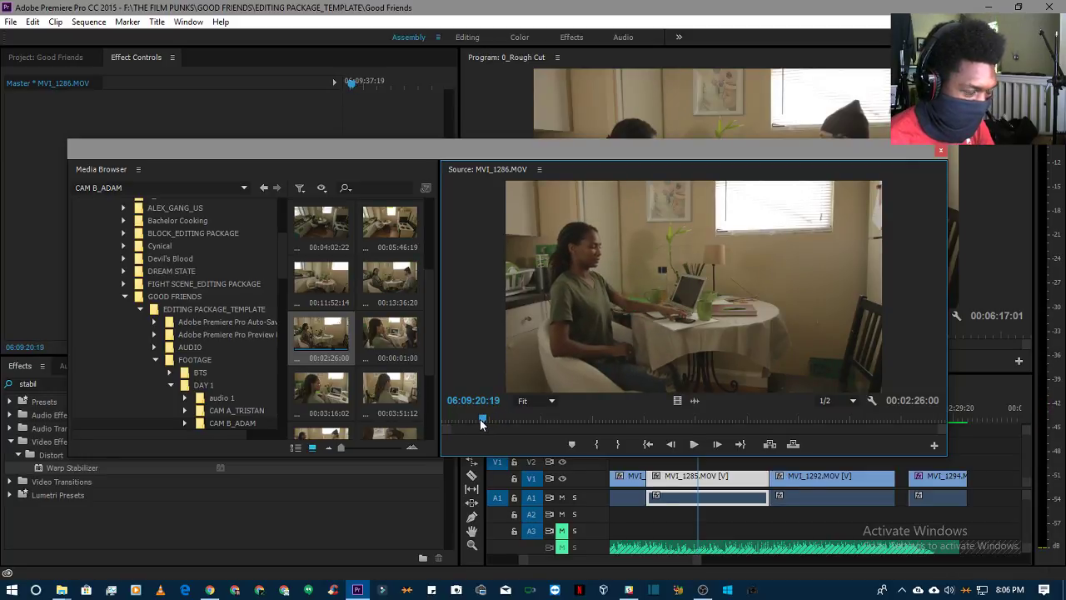
pyautogui.press('space')
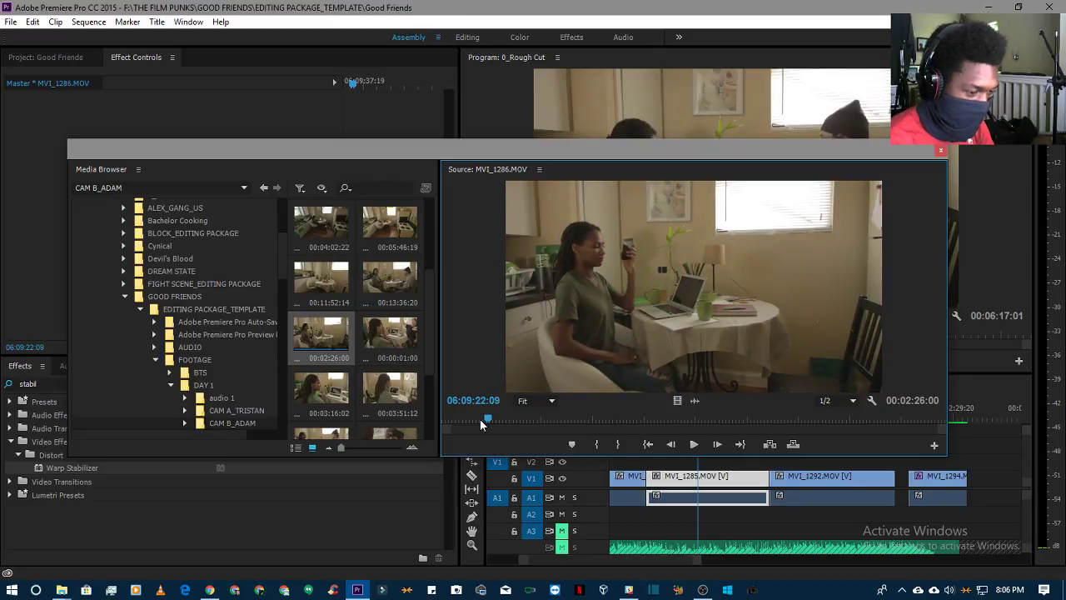
pyautogui.press('space')
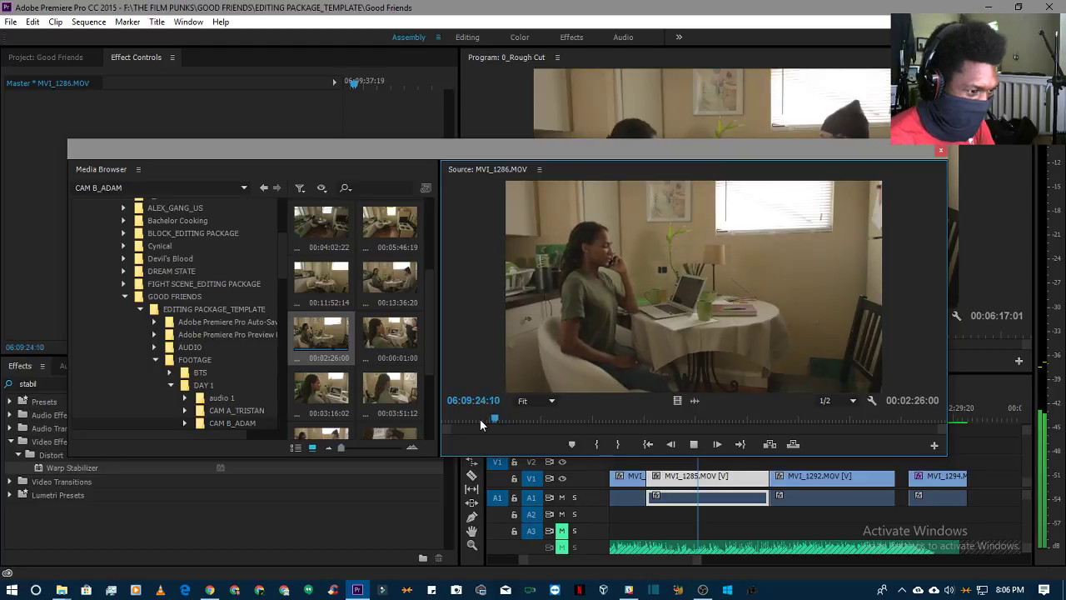
pyautogui.click(550, 420)
pyautogui.moveTo(550, 423); pyautogui.dragTo(554, 422)
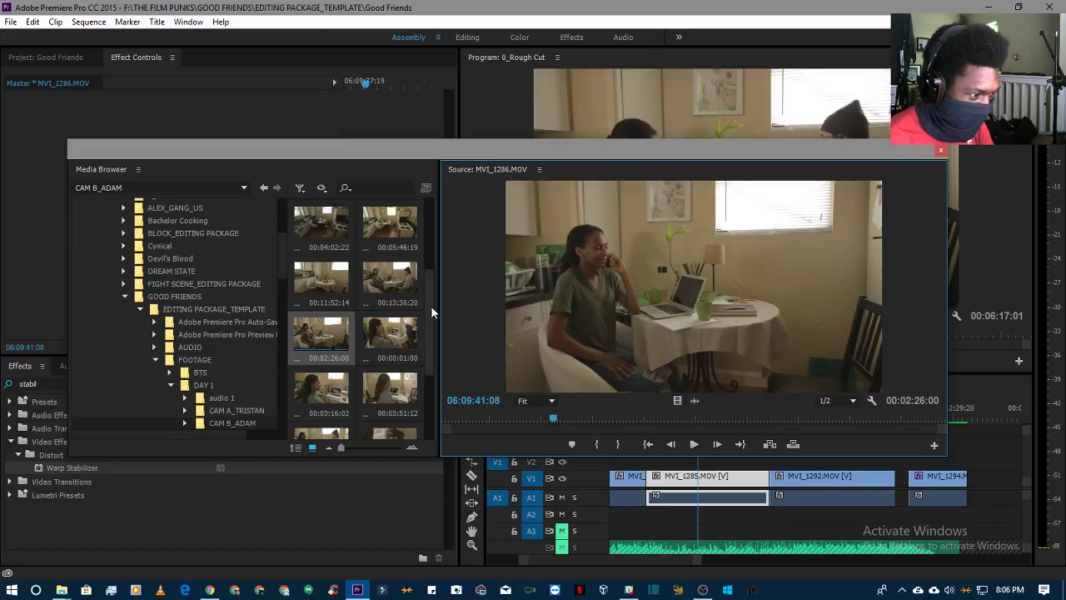
pyautogui.moveTo(431, 306); pyautogui.dragTo(436, 342)
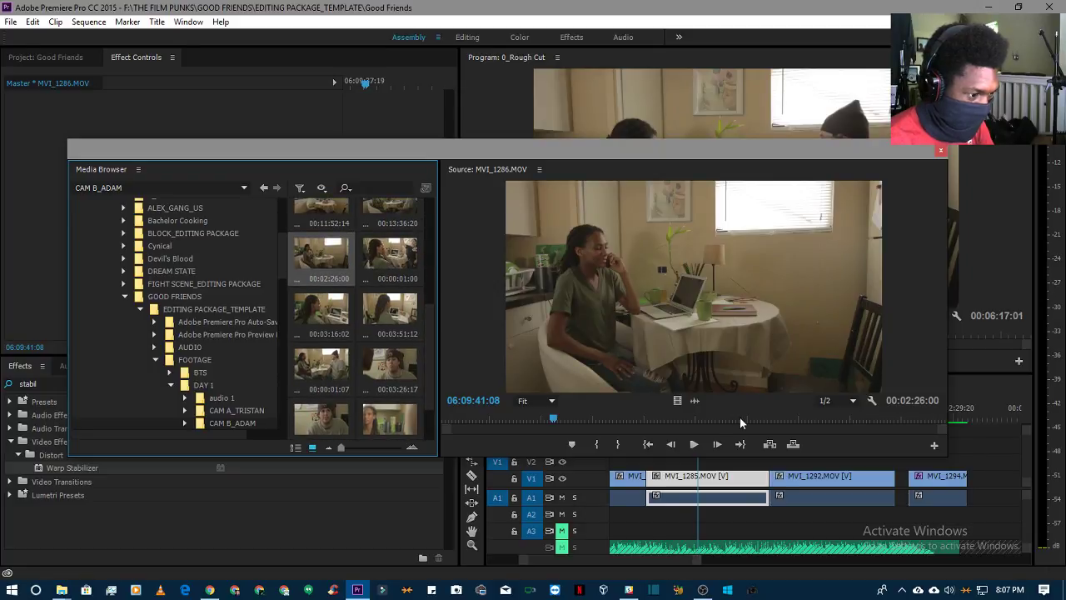
# - Load and skim MVI_1287 (00:00:01:00), then load and skim MVI_1288 (00:03:16:02)
pyautogui.doubleClick(397, 262)
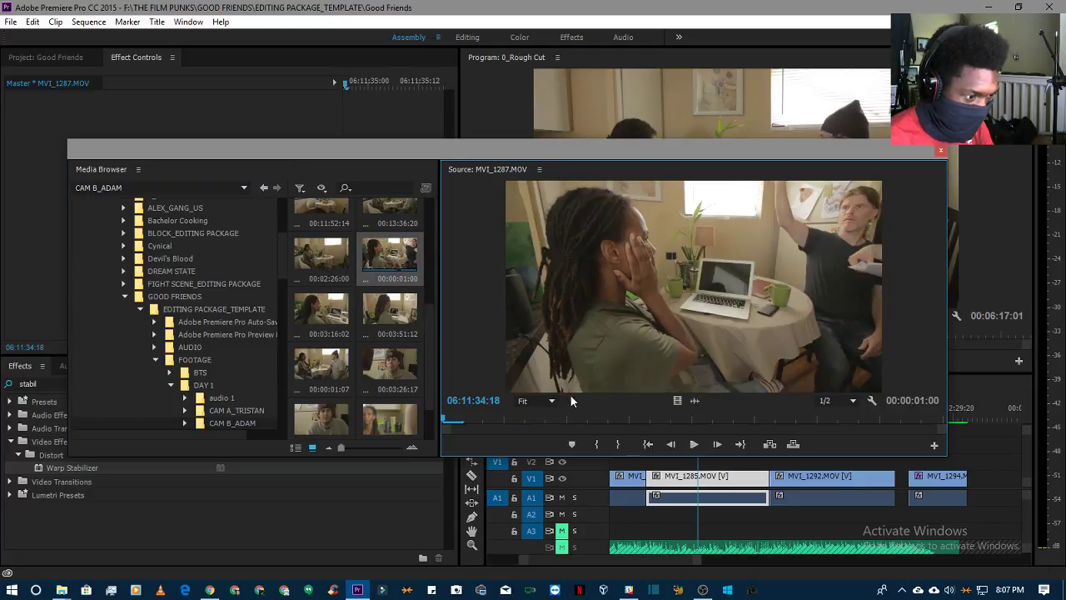
pyautogui.moveTo(575, 420); pyautogui.dragTo(881, 421)
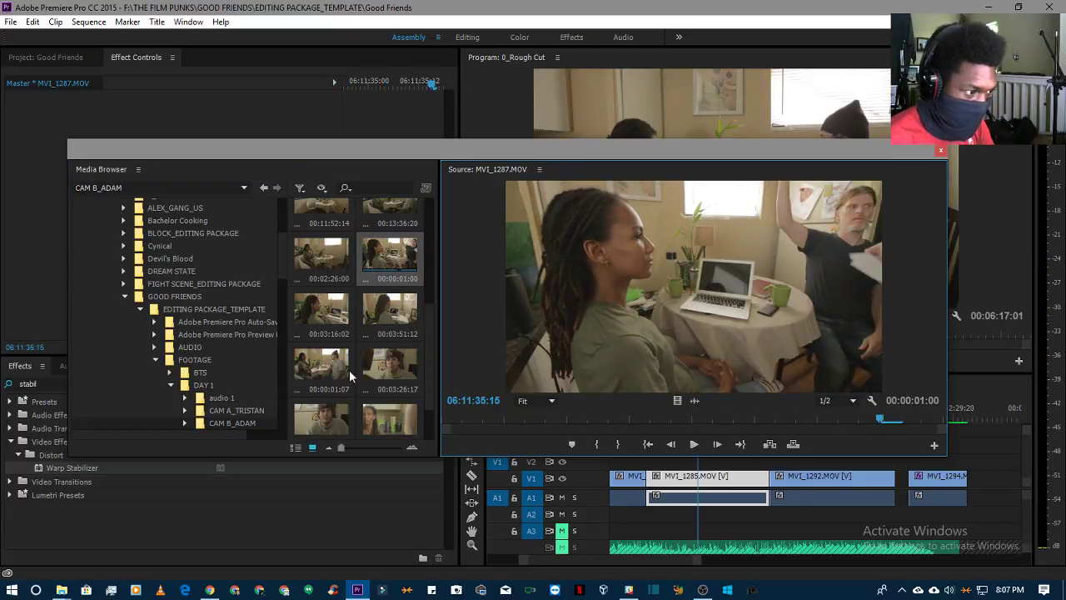
pyautogui.doubleClick(317, 309)
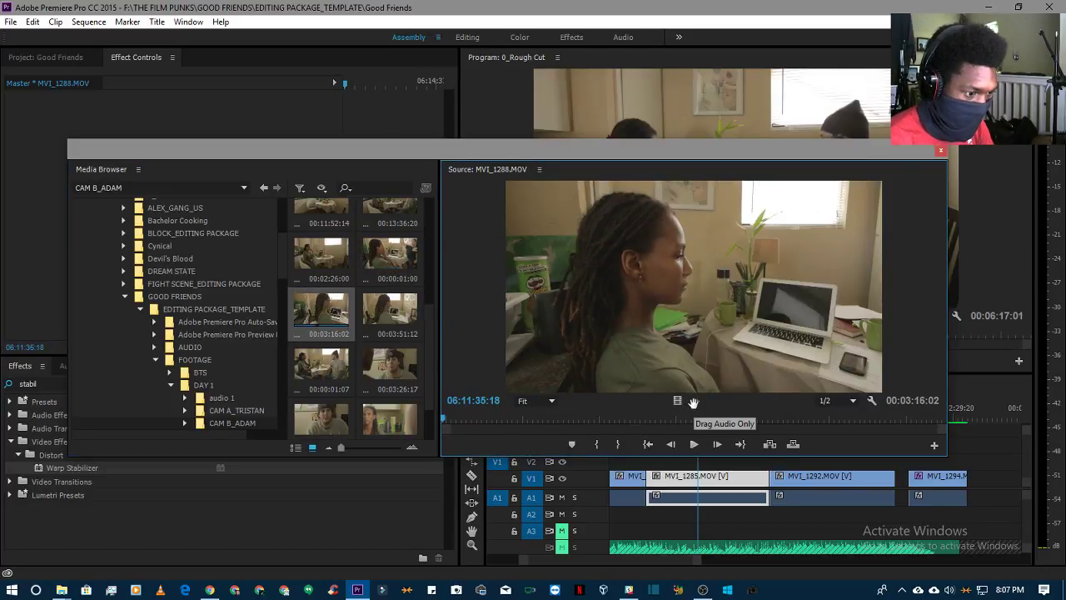
pyautogui.moveTo(542, 420); pyautogui.dragTo(760, 423)
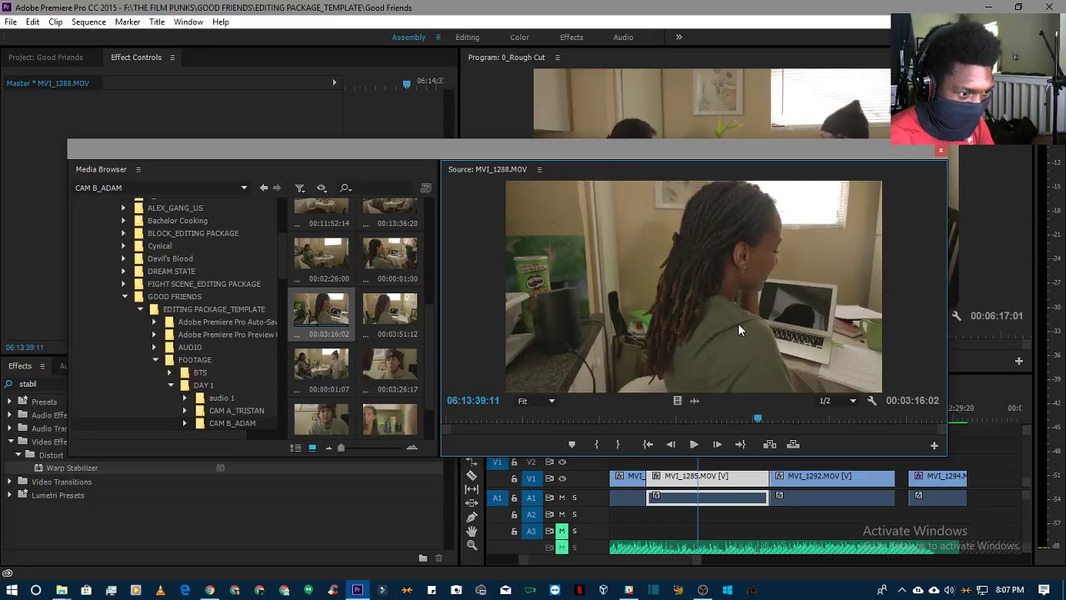
pyautogui.moveTo(765, 419); pyautogui.dragTo(575, 439)
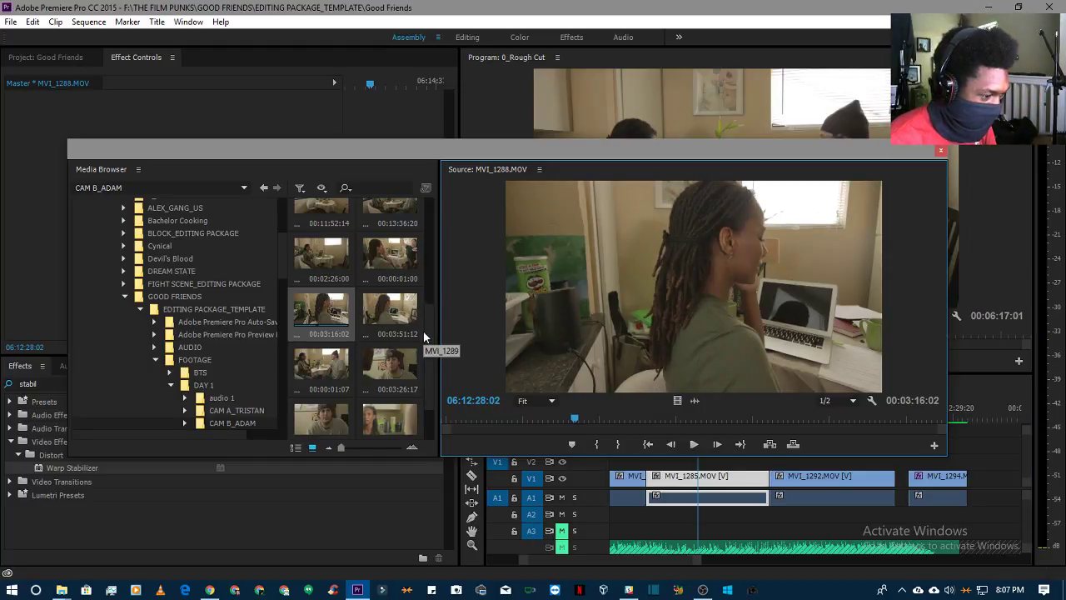
# - Switch the Media Browser to the CAM A_TRISTAN folder and select its 00:44:02 clip
pyautogui.scroll(-3, 424, 333)
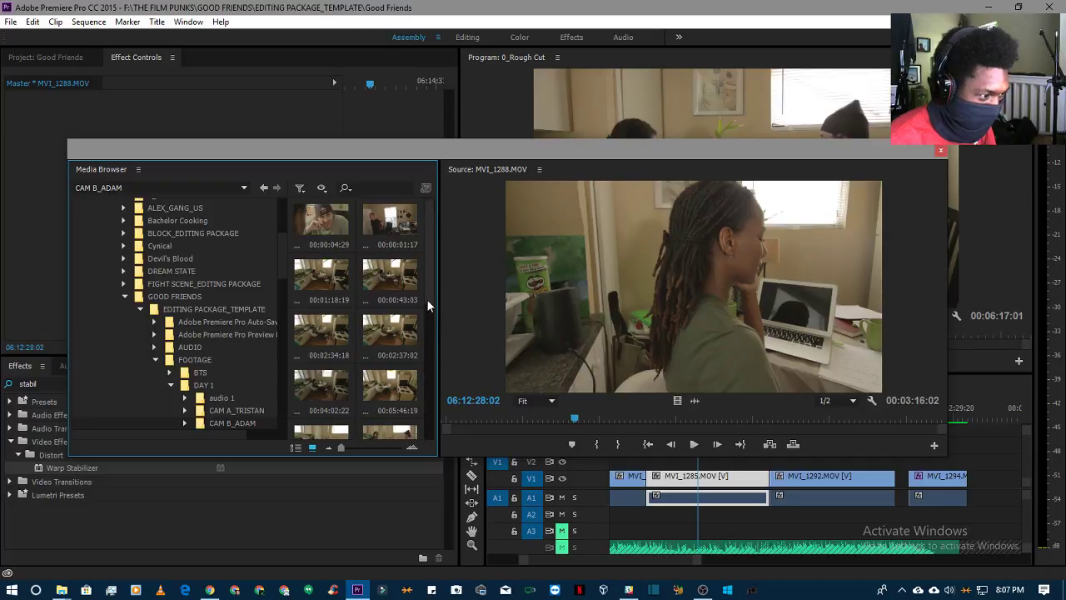
pyautogui.scroll(-2, 424, 333)
pyautogui.scroll(-3, 426, 343)
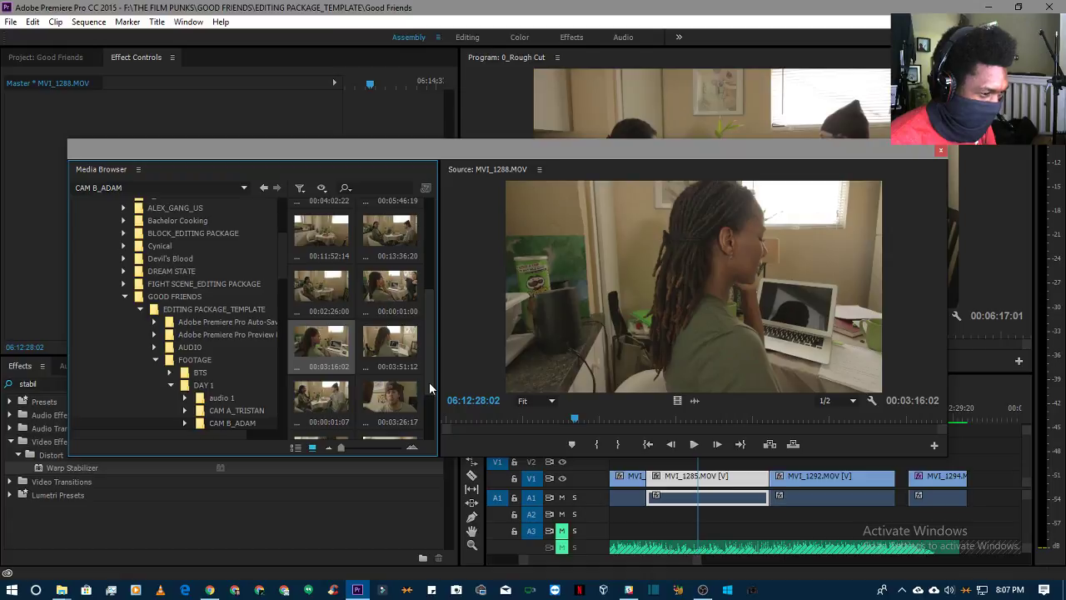
pyautogui.scroll(-3, 428, 389)
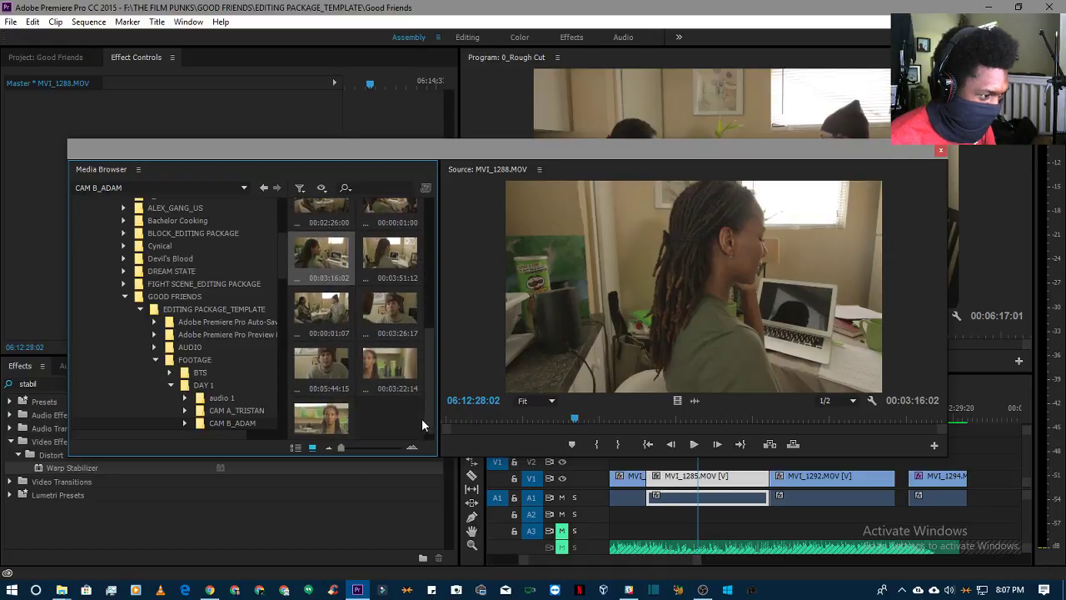
pyautogui.scroll(4, 421, 418)
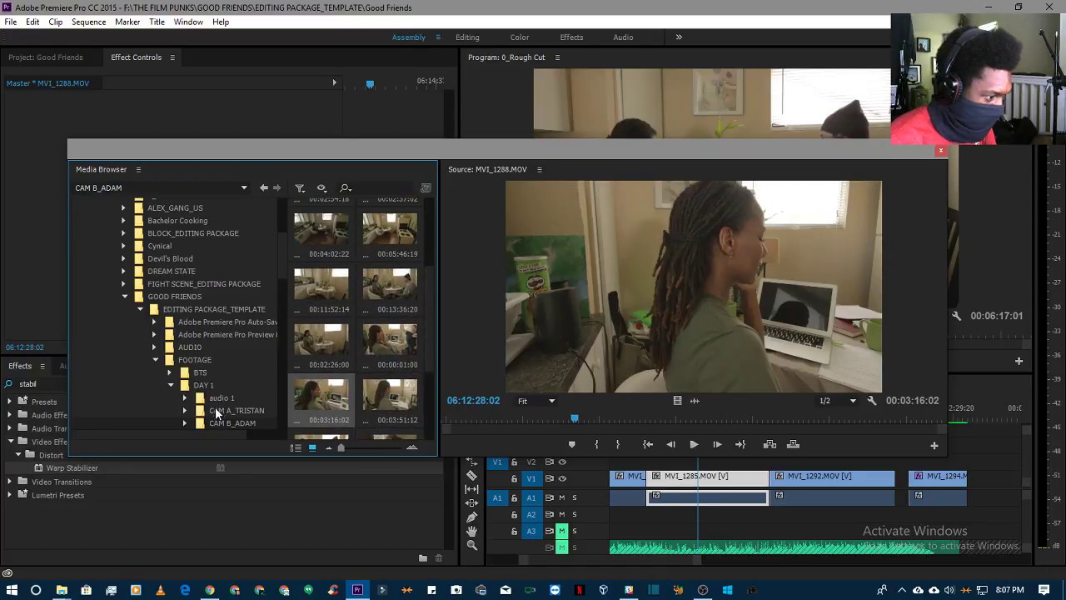
pyautogui.click(246, 410)
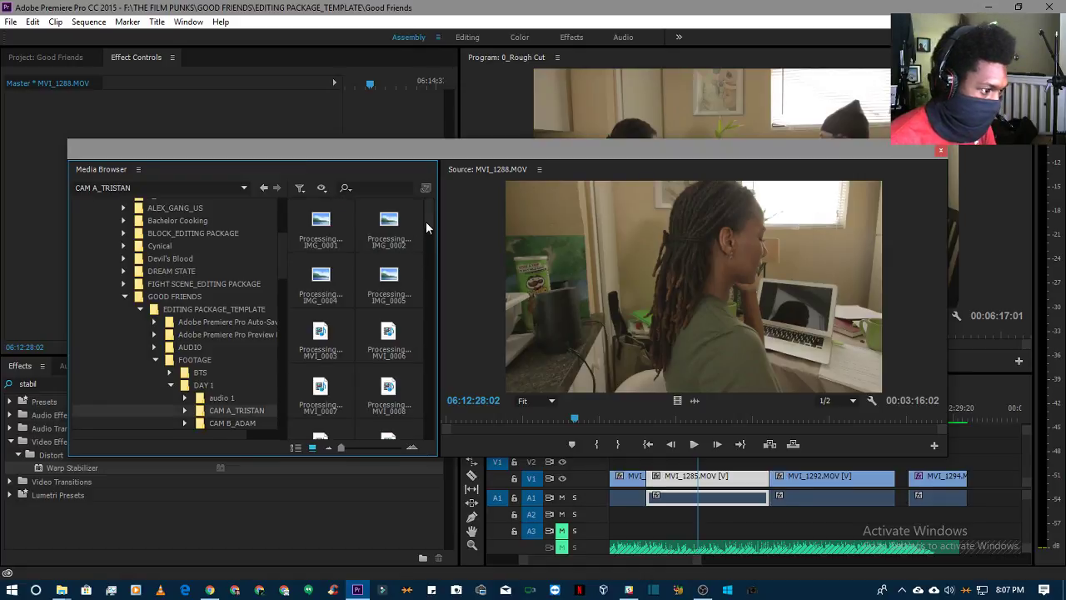
pyautogui.scroll(-3, 427, 234)
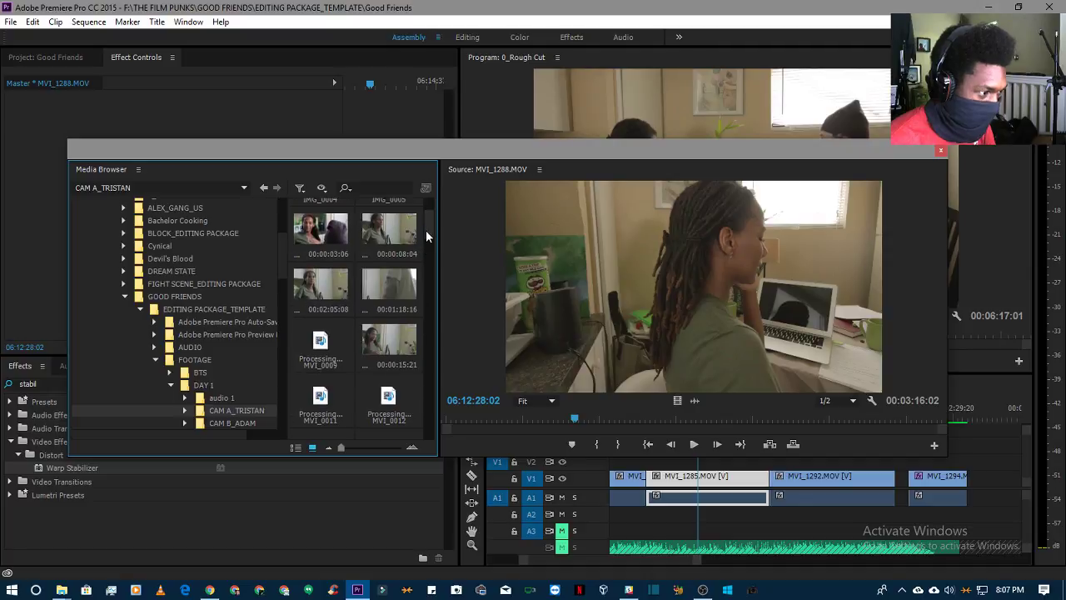
pyautogui.scroll(-1, 425, 236)
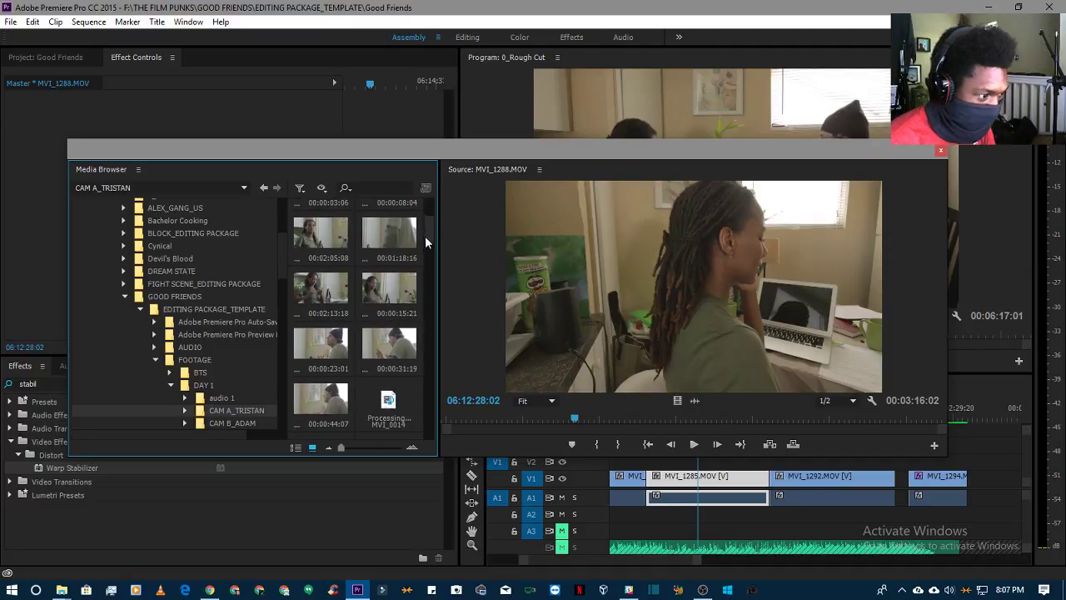
pyautogui.moveTo(425, 235); pyautogui.dragTo(428, 293)
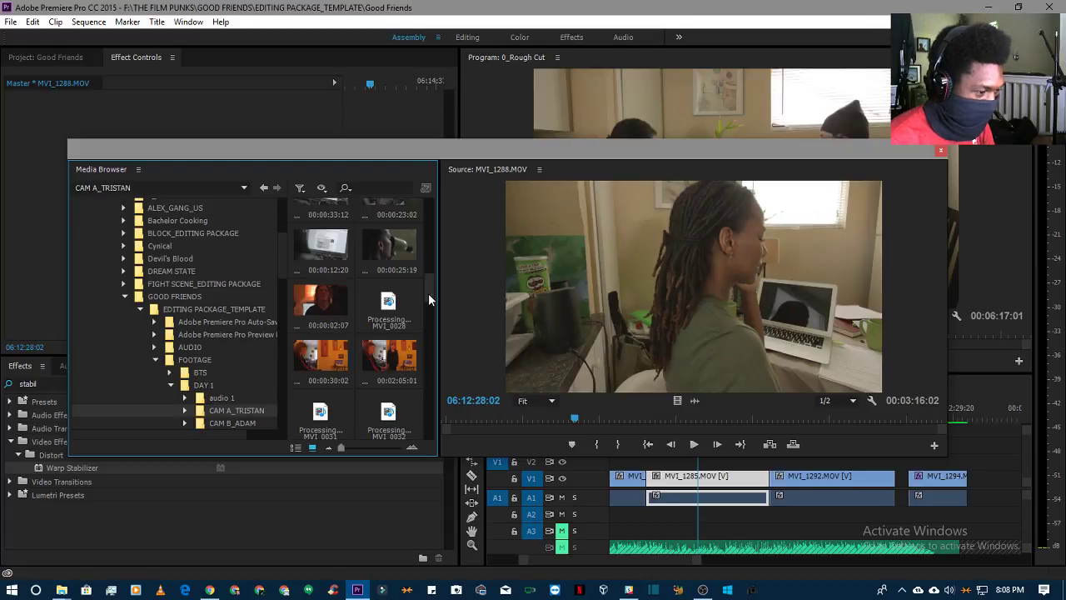
pyautogui.moveTo(427, 277); pyautogui.dragTo(421, 248)
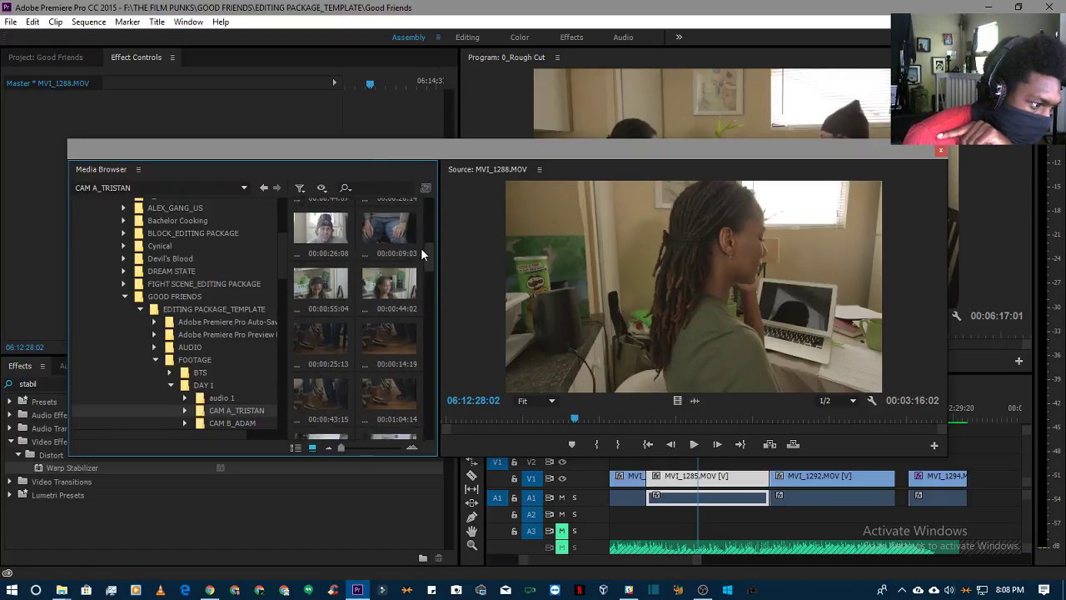
pyautogui.click(388, 302)
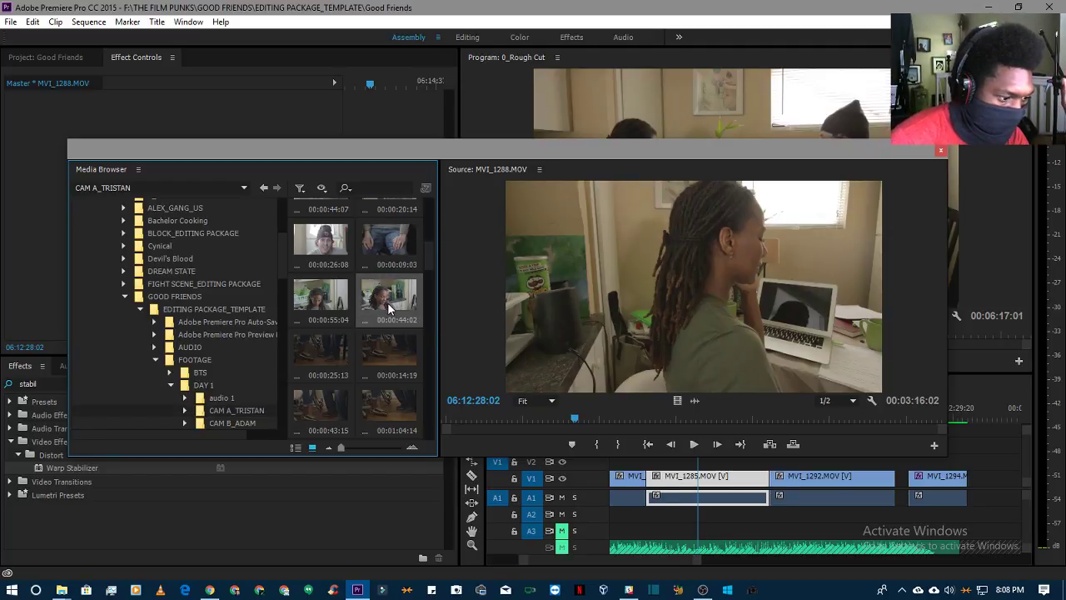
# - Load the 00:44:02 clip MVI_0018 and skim it from the start to about 00:00:30
pyautogui.doubleClick(387, 303)
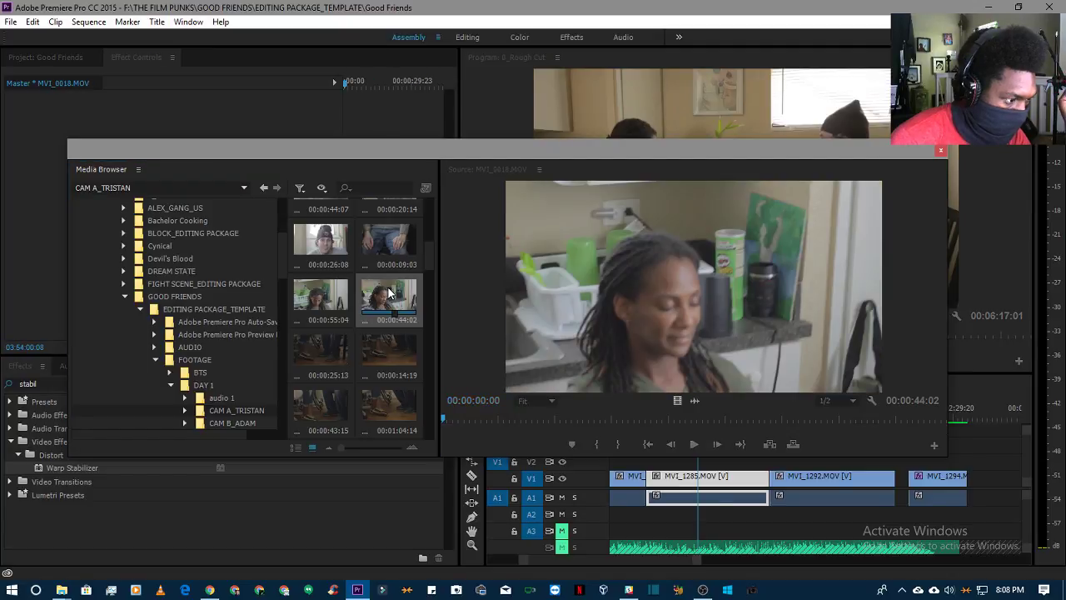
pyautogui.press('space')
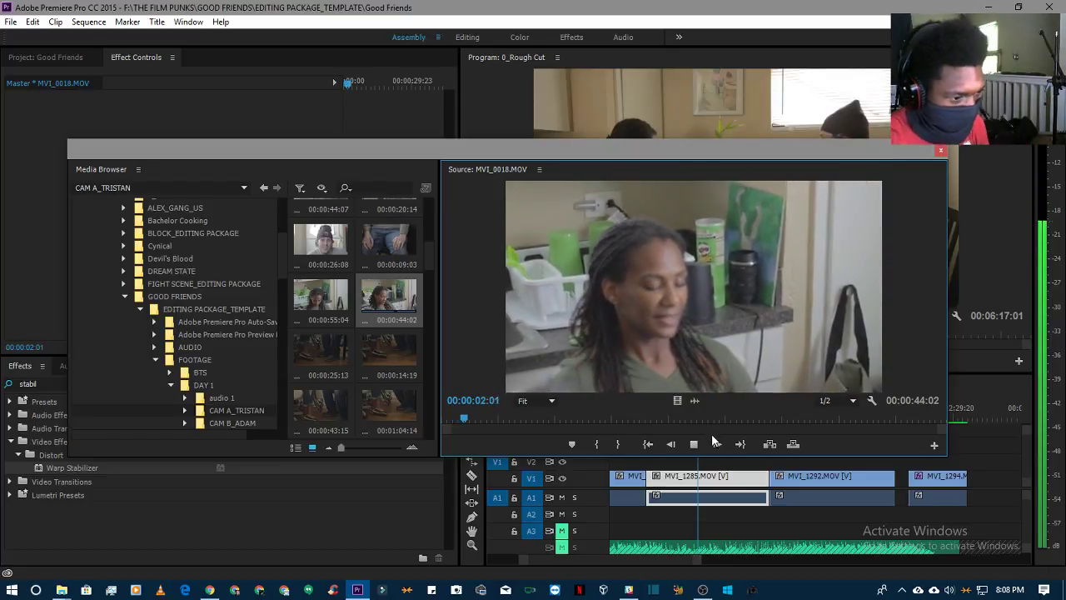
pyautogui.click(707, 422)
pyautogui.moveTo(709, 422); pyautogui.dragTo(738, 422)
pyautogui.click(785, 419)
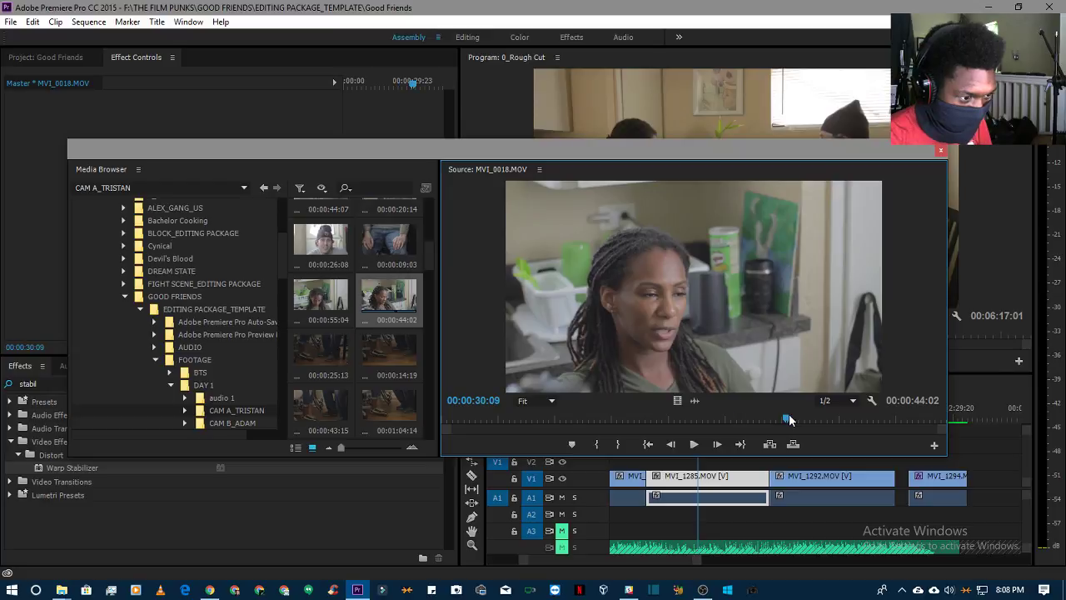
# - Load MVI_0017 (00:55:04) and review it from about 00:00:27 to 00:00:37
pyautogui.doubleClick(325, 294)
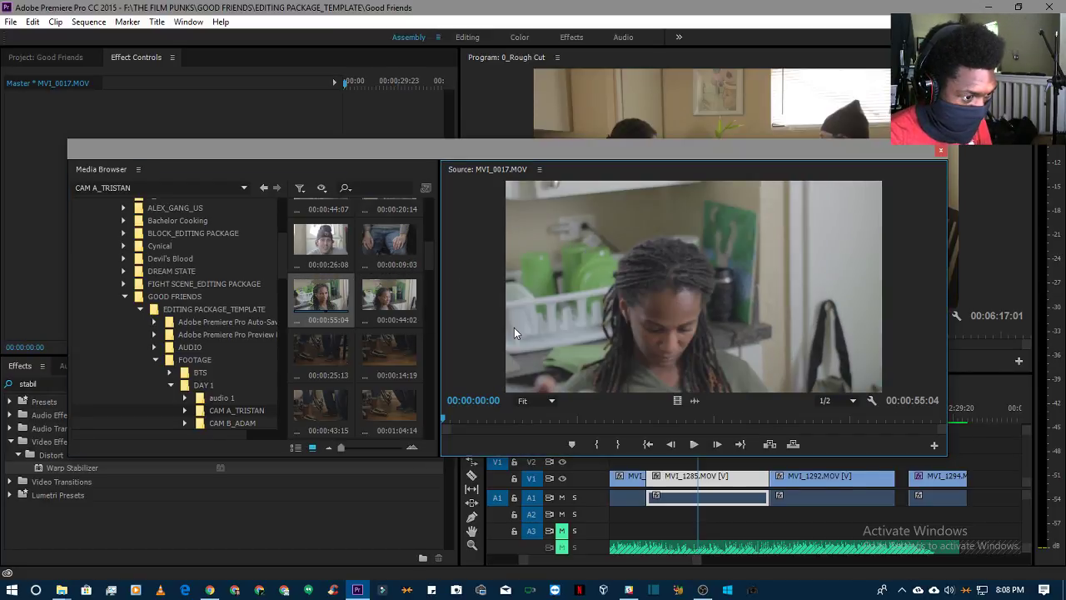
pyautogui.click(697, 423)
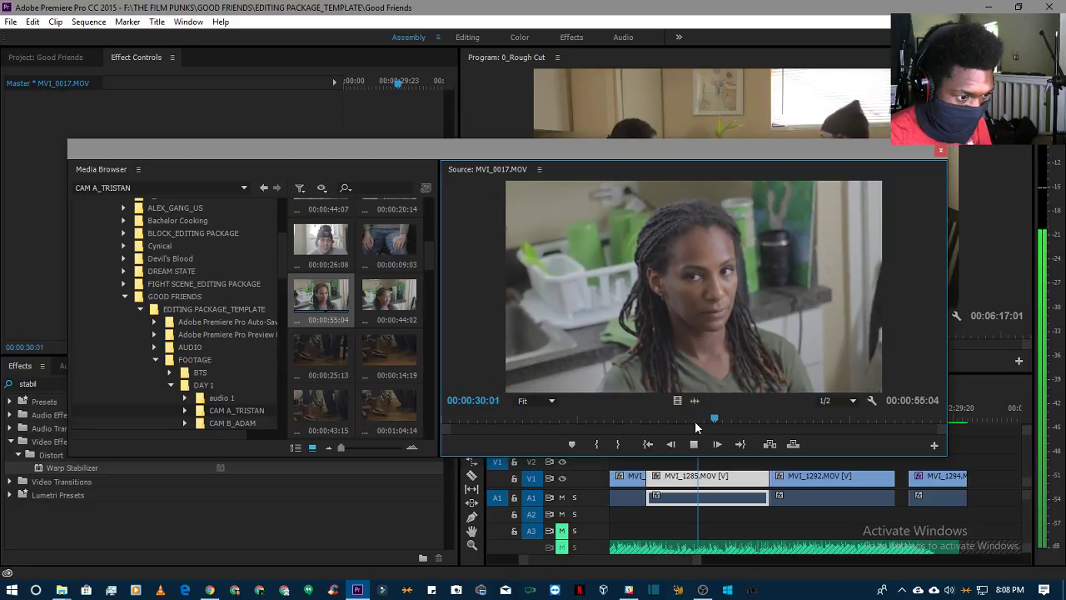
pyautogui.click(724, 421)
pyautogui.press('space')
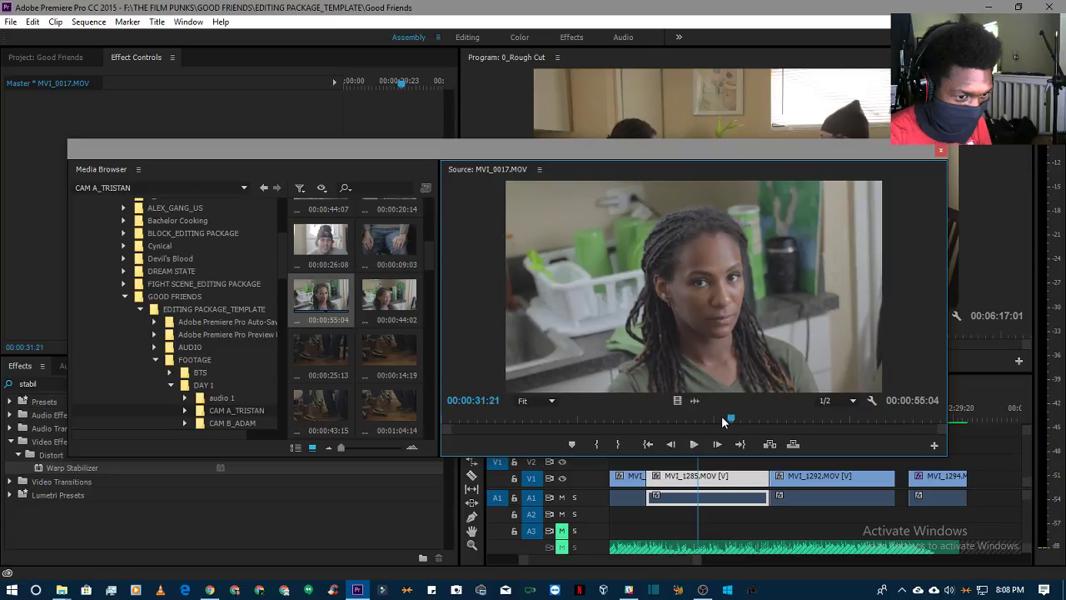
pyautogui.press('Right')
pyautogui.press('Right')
pyautogui.press('Right')
pyautogui.press('Right')
pyautogui.press('Right')
pyautogui.press('Right')
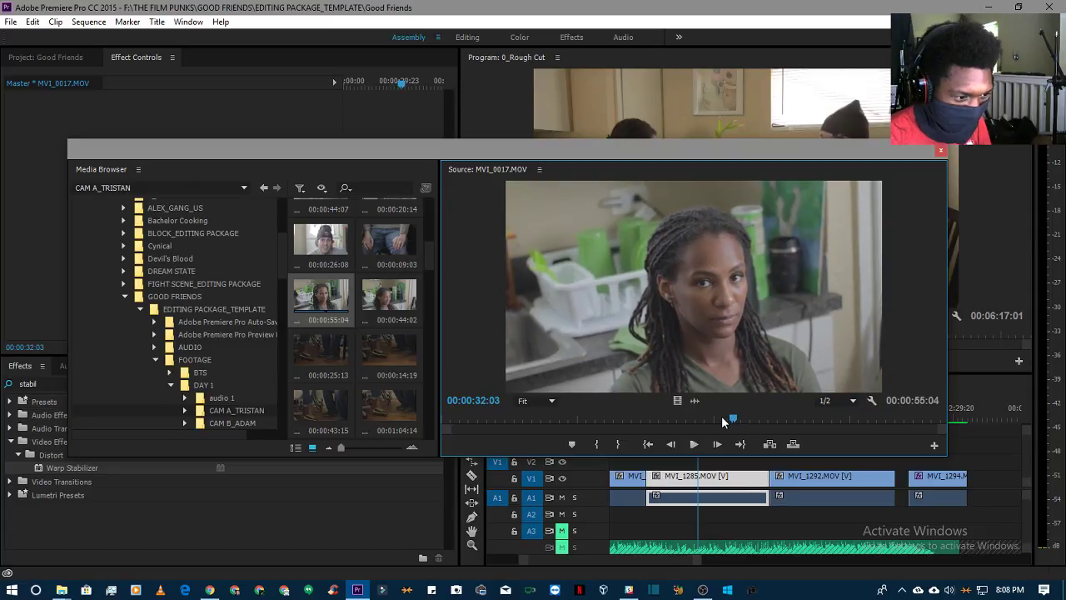
pyautogui.click(787, 422)
pyautogui.press('space')
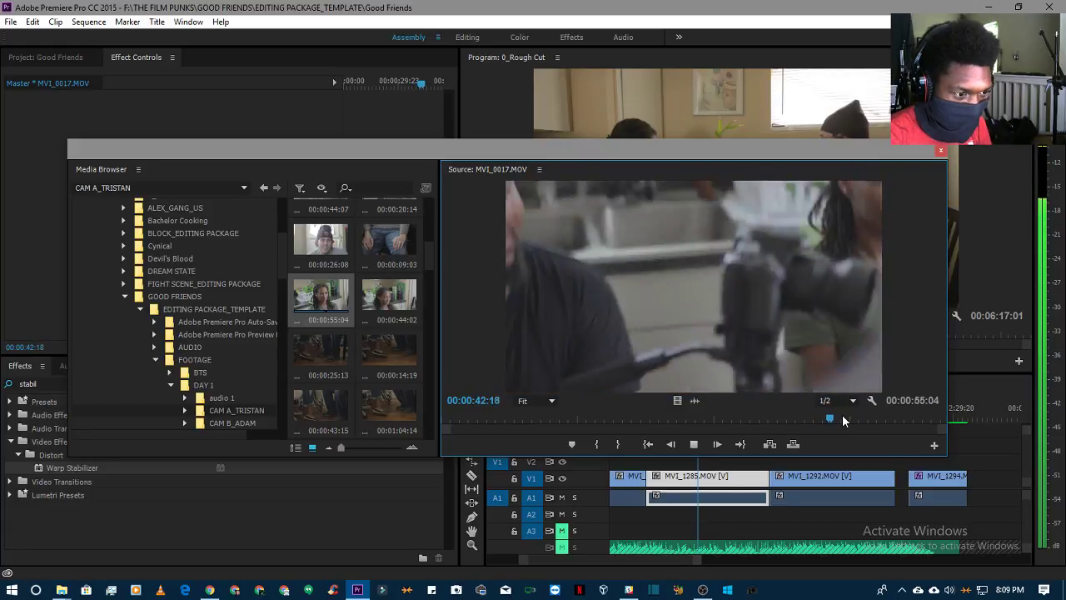
pyautogui.press('space')
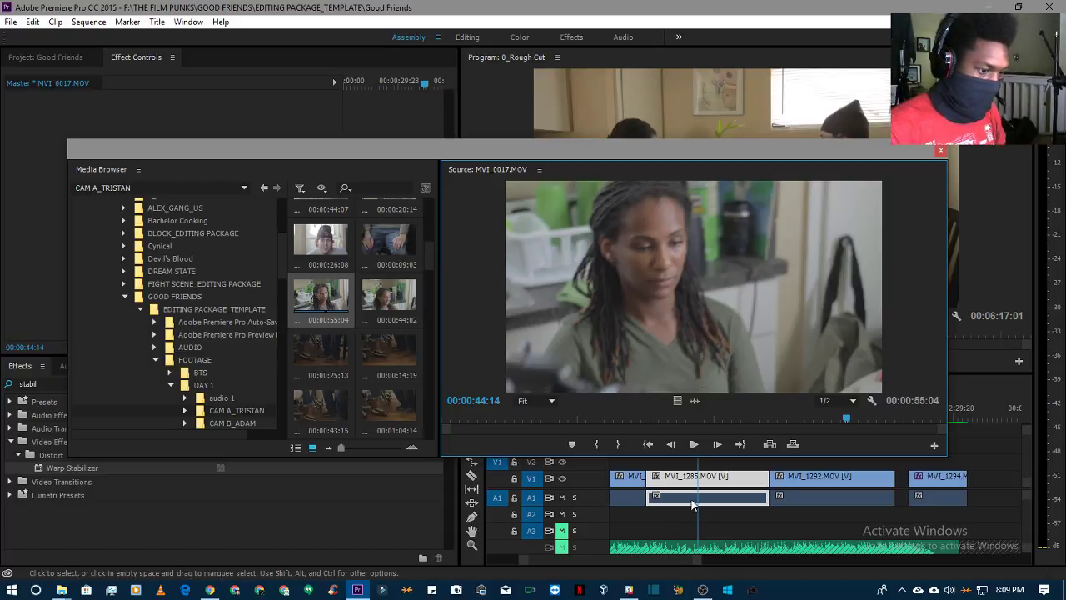
# - Play MVI_0017 onward, stopping at 00:00:45:20 and then around 00:00:47:00
pyautogui.click(692, 448)
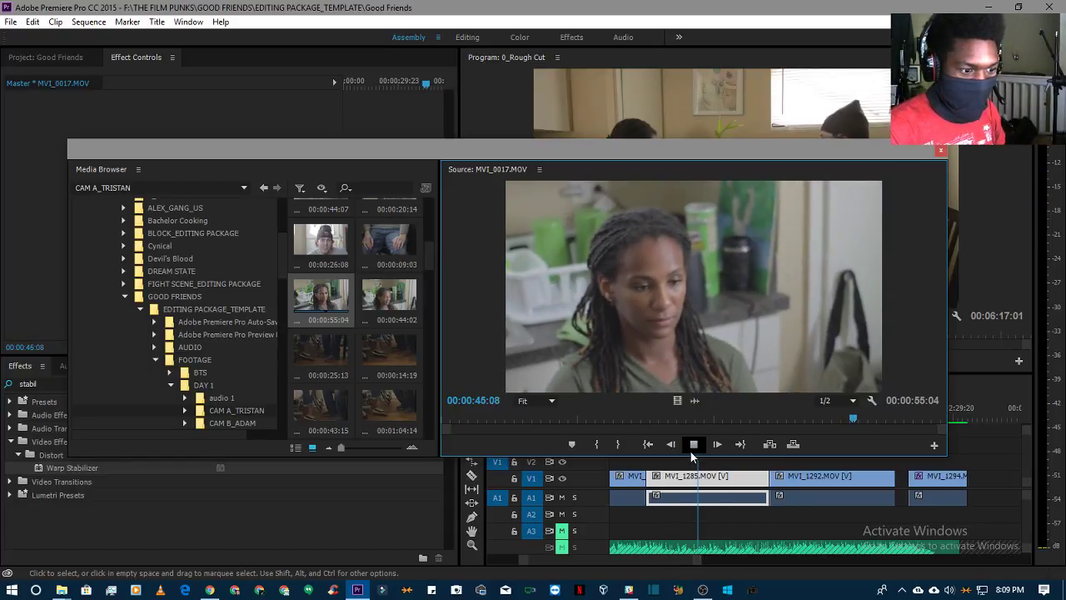
pyautogui.click(690, 450)
pyautogui.click(691, 451)
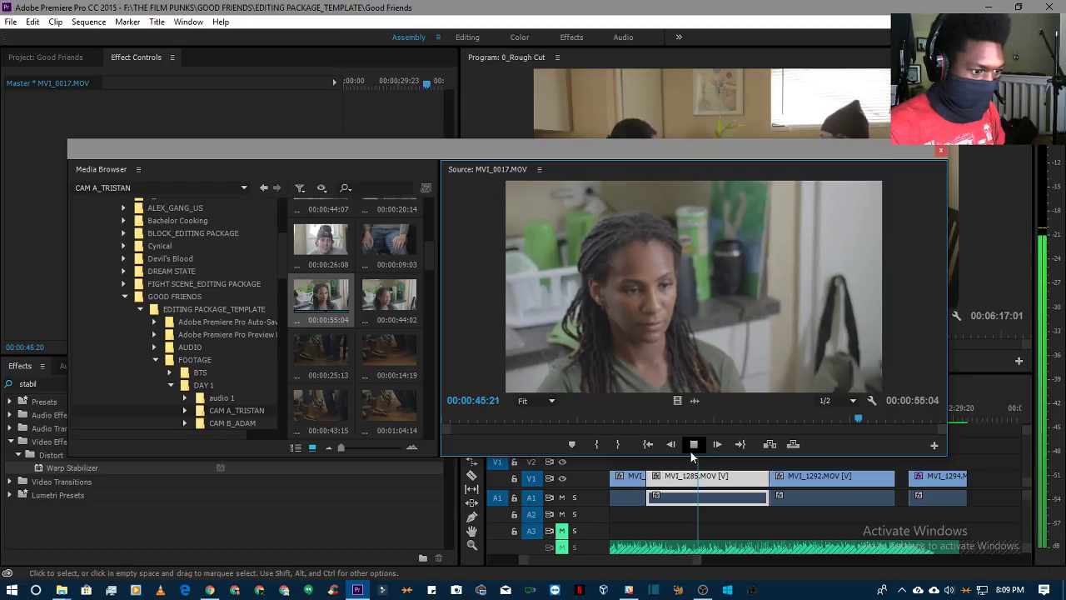
pyautogui.click(690, 452)
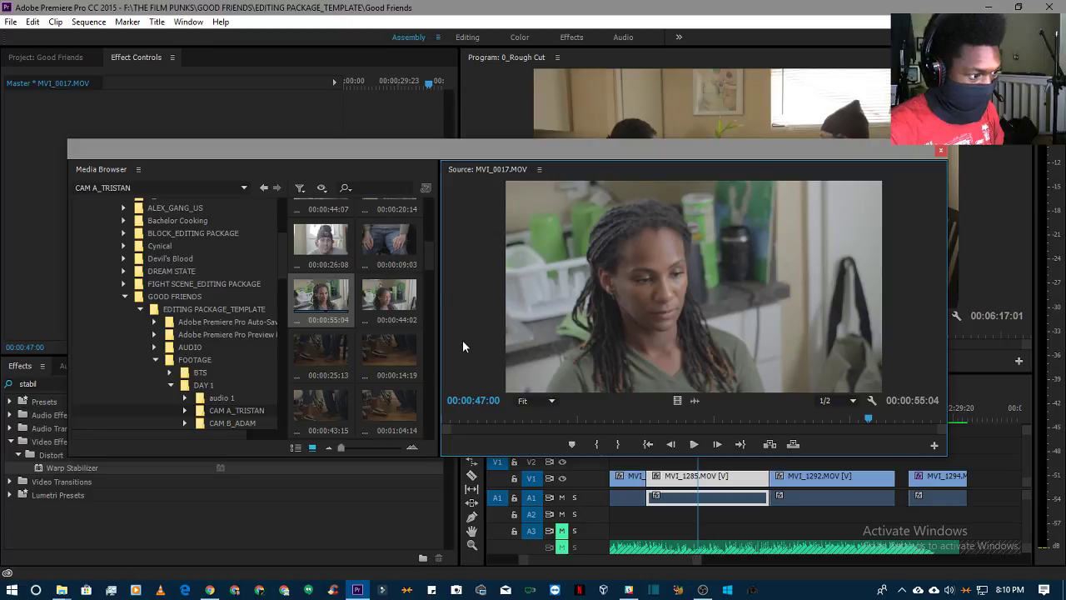
pyautogui.moveTo(422, 247)
pyautogui.mouseDown()
pyautogui.moveTo(426, 254)
pyautogui.moveTo(419, 227)
pyautogui.mouseUp()
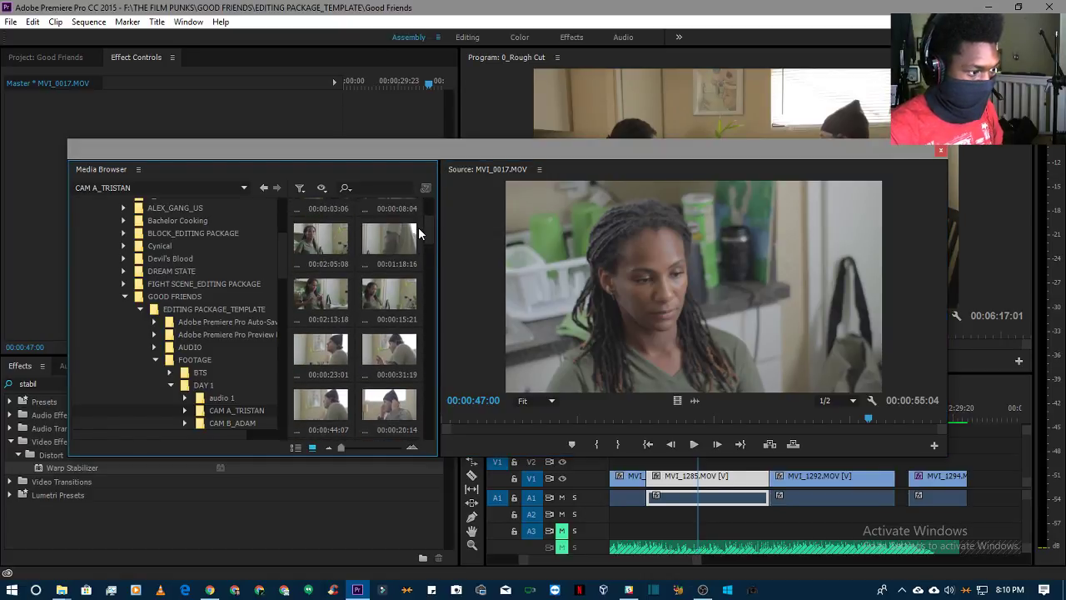
# - Preview MVI_0010 (00:00:15:21) to 00:00:12:03, then load and play MVI_0009 (00:02:13:18)
pyautogui.doubleClick(373, 308)
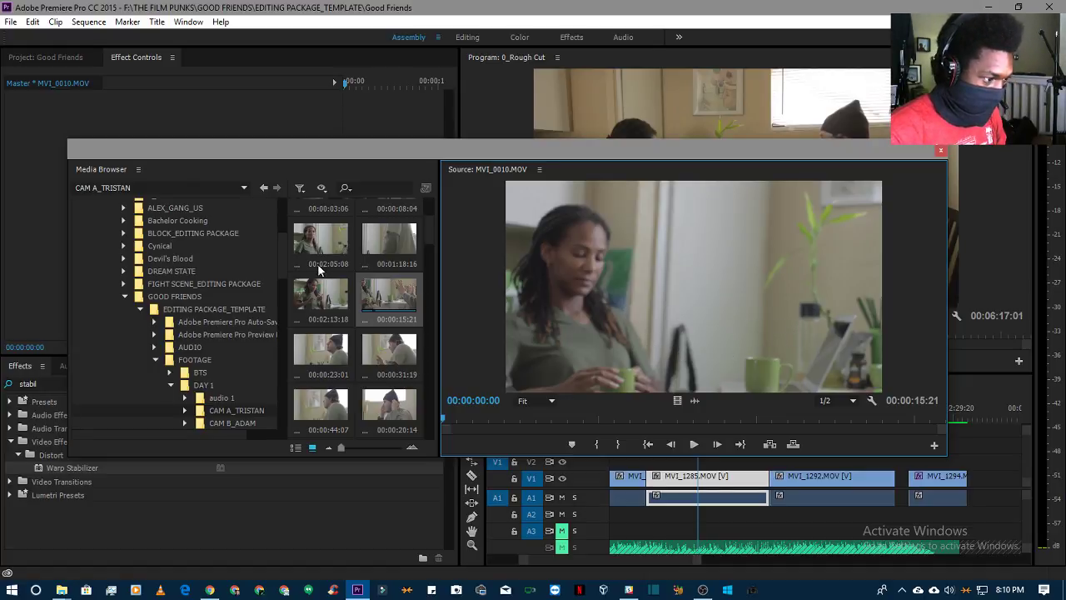
pyautogui.click(693, 445)
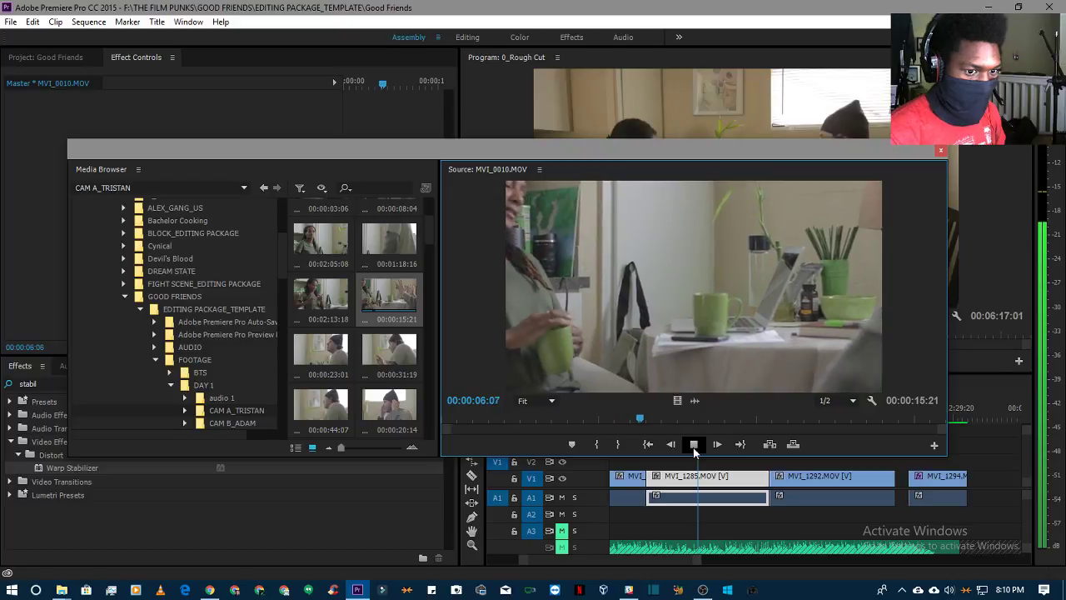
pyautogui.click(804, 416)
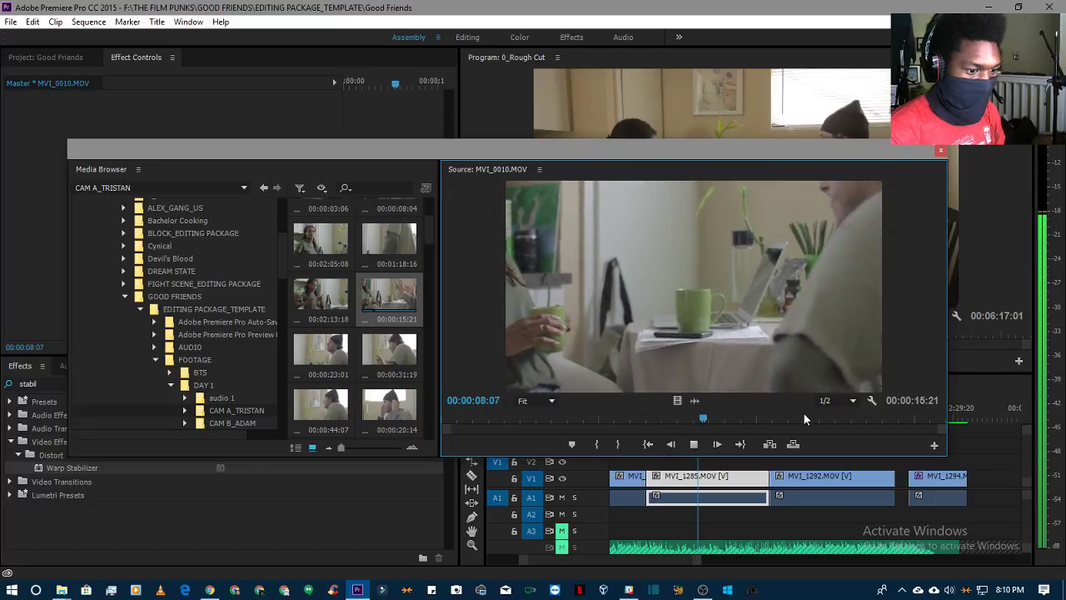
pyautogui.moveTo(804, 416); pyautogui.dragTo(823, 418)
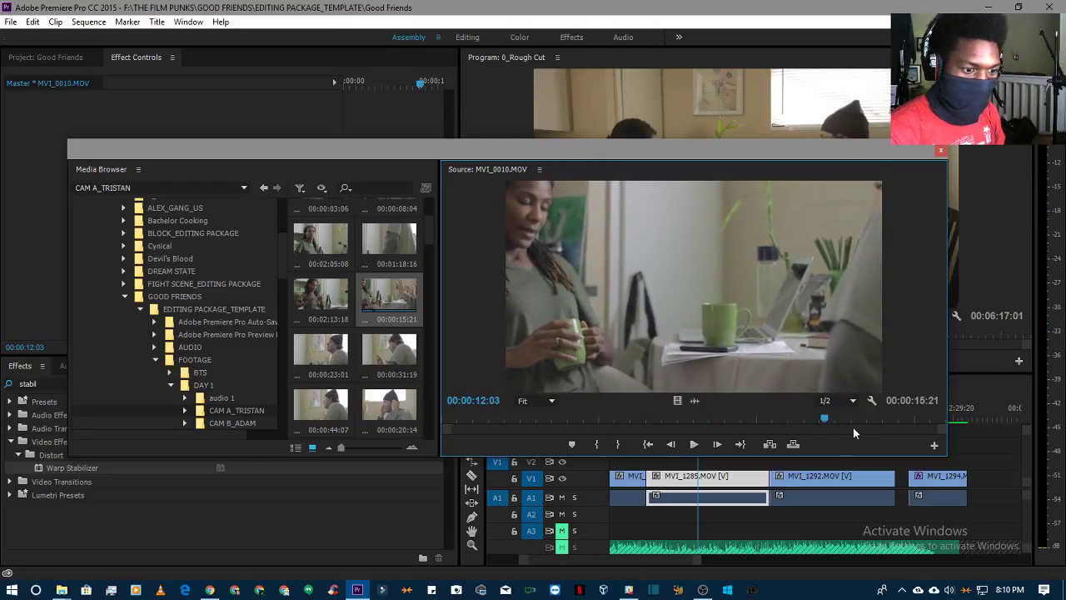
pyautogui.doubleClick(320, 306)
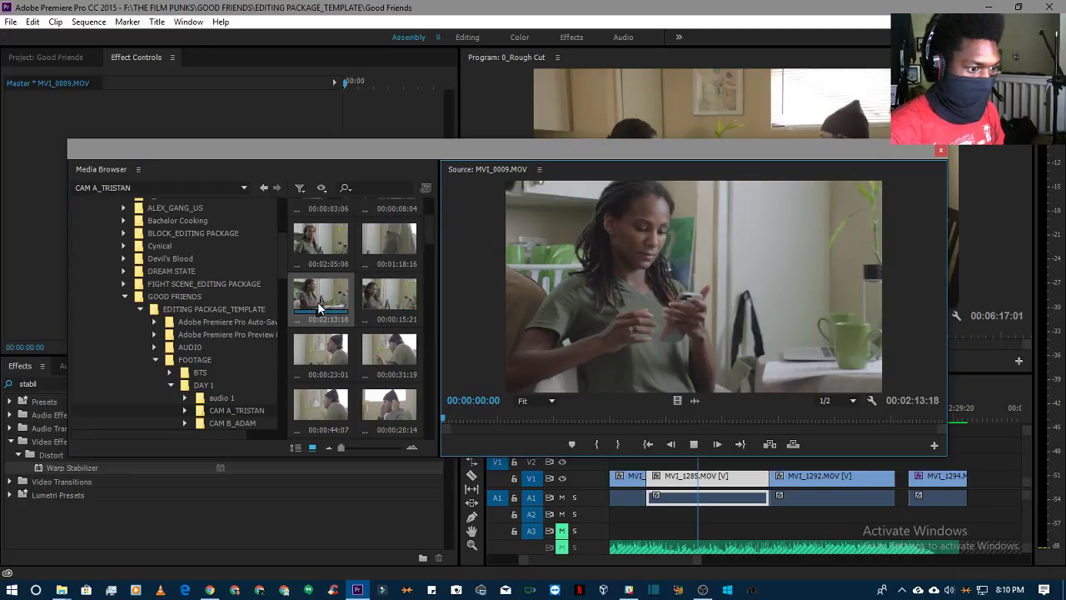
pyautogui.press('space')
pyautogui.press('space')
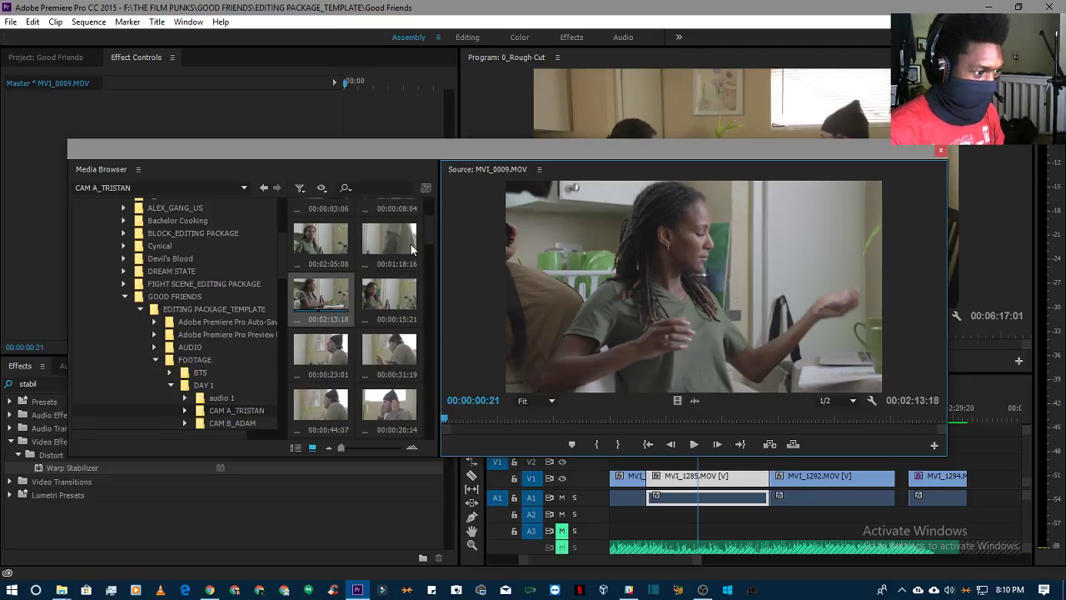
# - Load MVI_0007 (00:02:05:08) and watch it in stretches, pausing at 00:00:09:12, 00:00:24:05 and 00:00:26:15
pyautogui.doubleClick(315, 256)
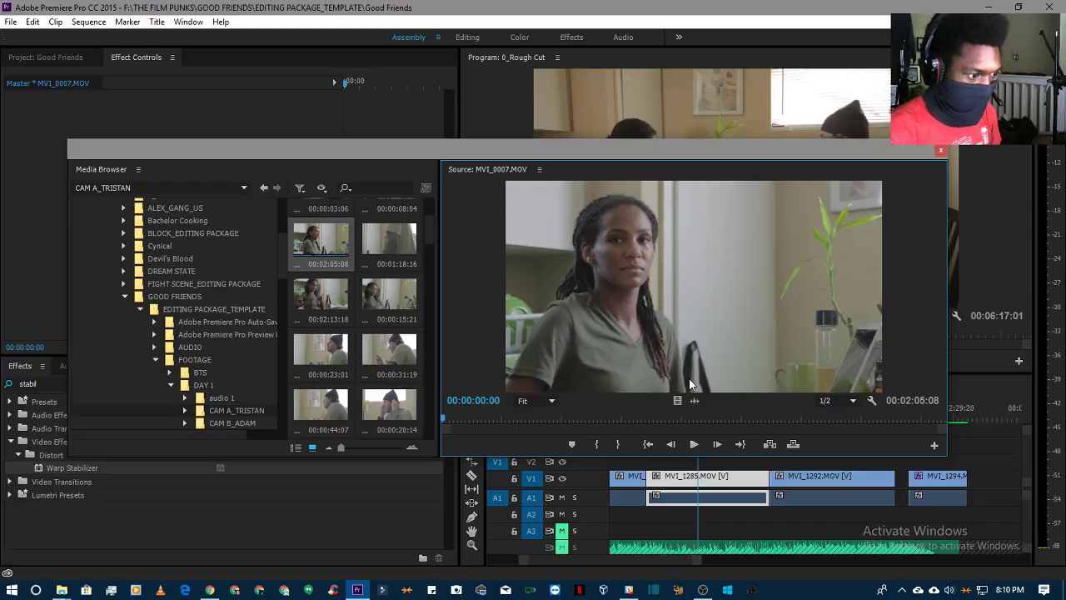
pyautogui.press('space')
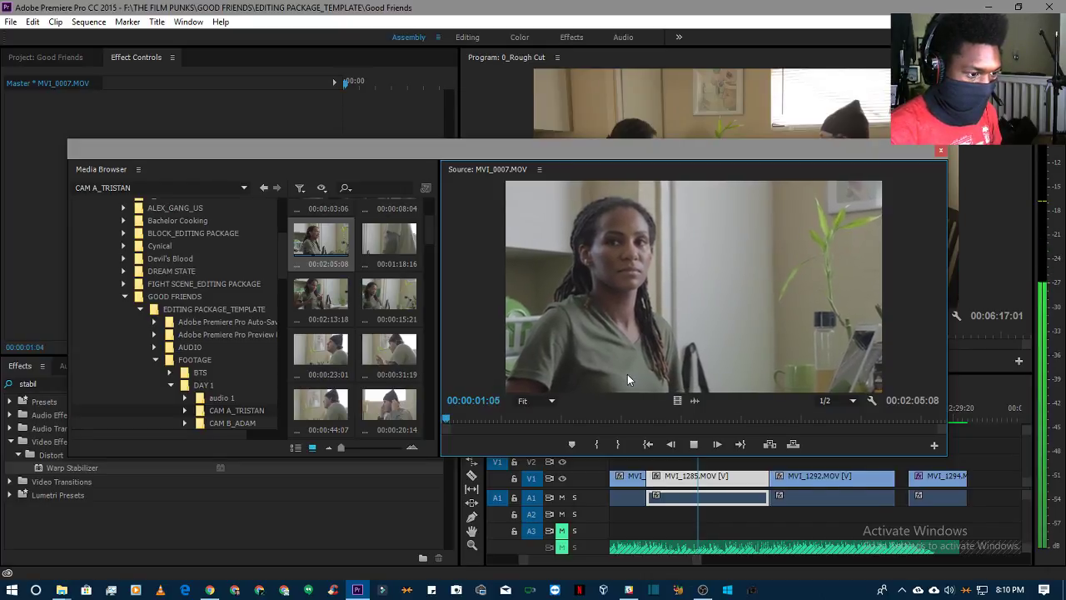
pyautogui.press('space')
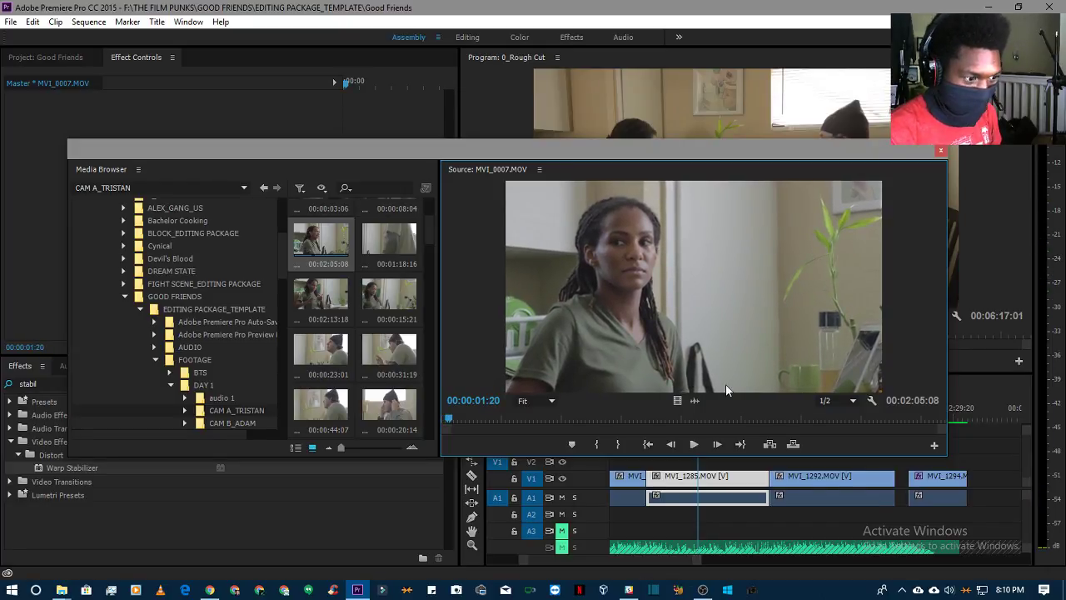
pyautogui.press('space')
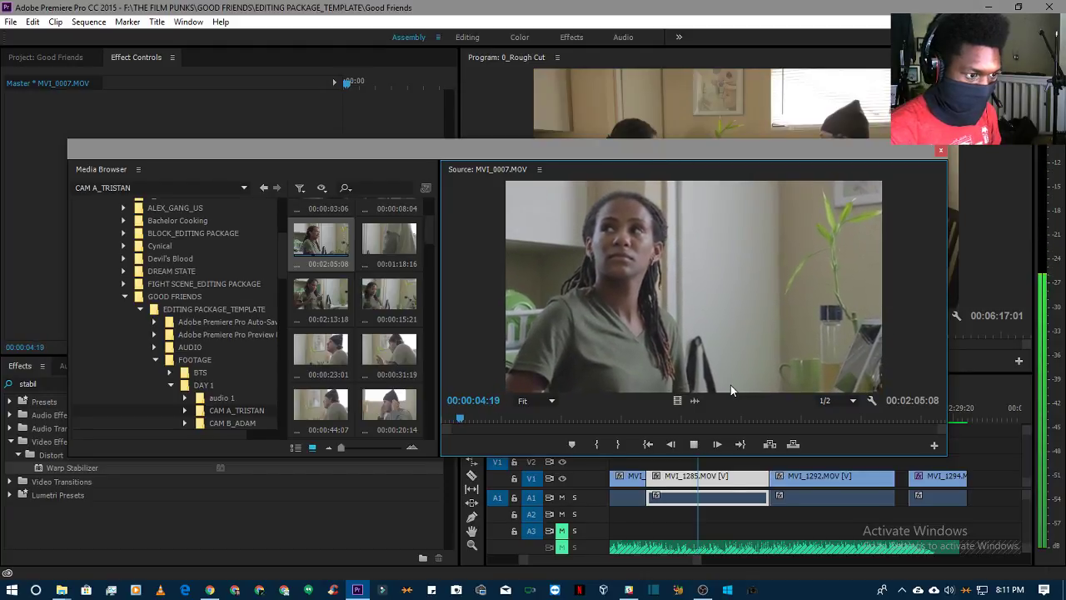
pyautogui.press('space')
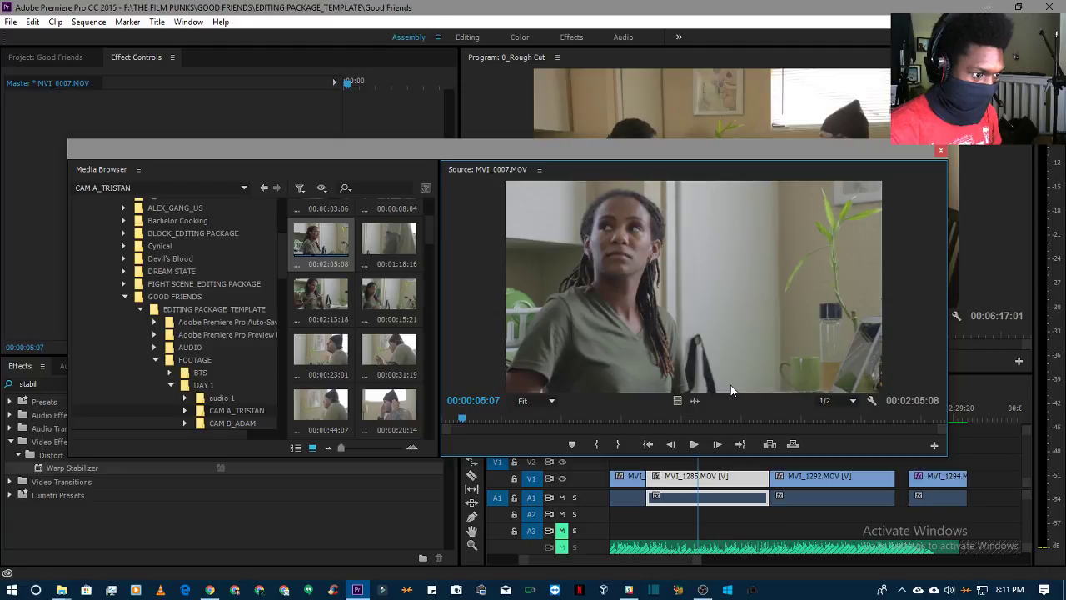
pyautogui.press('space')
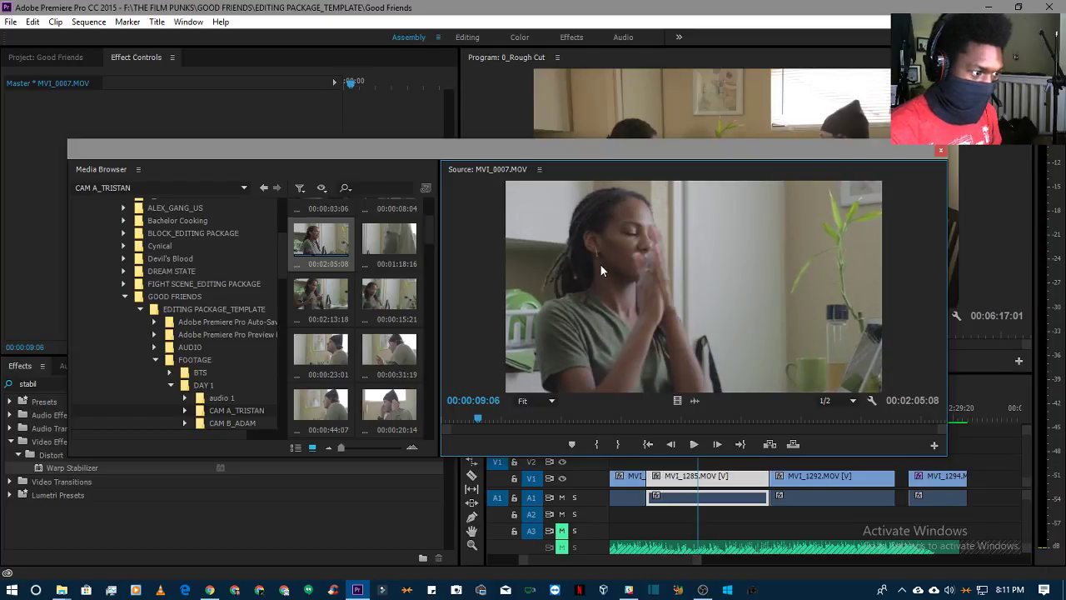
pyautogui.press('space')
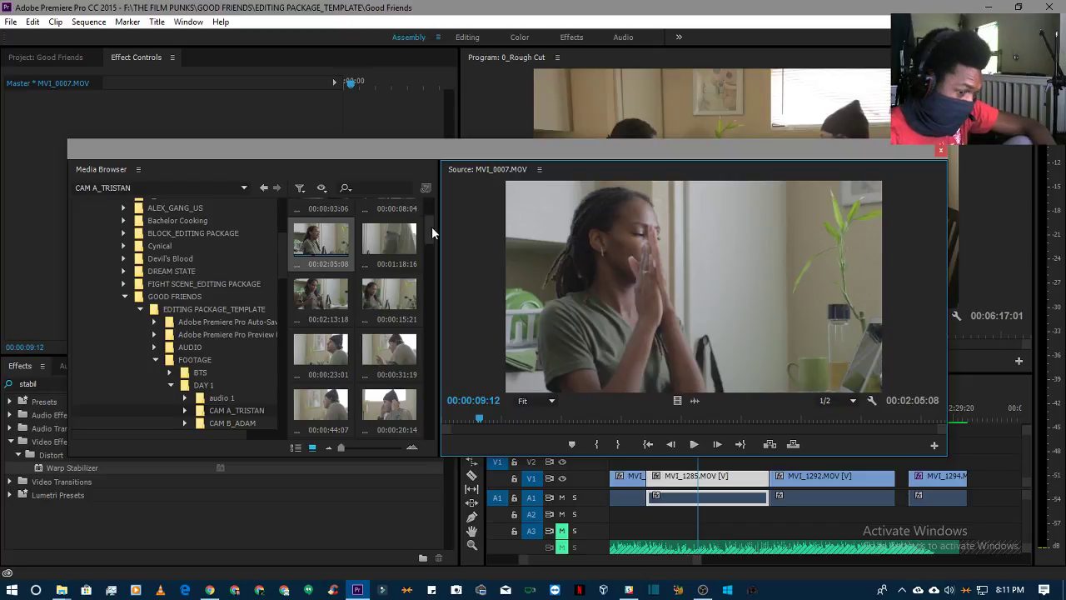
pyautogui.press('space')
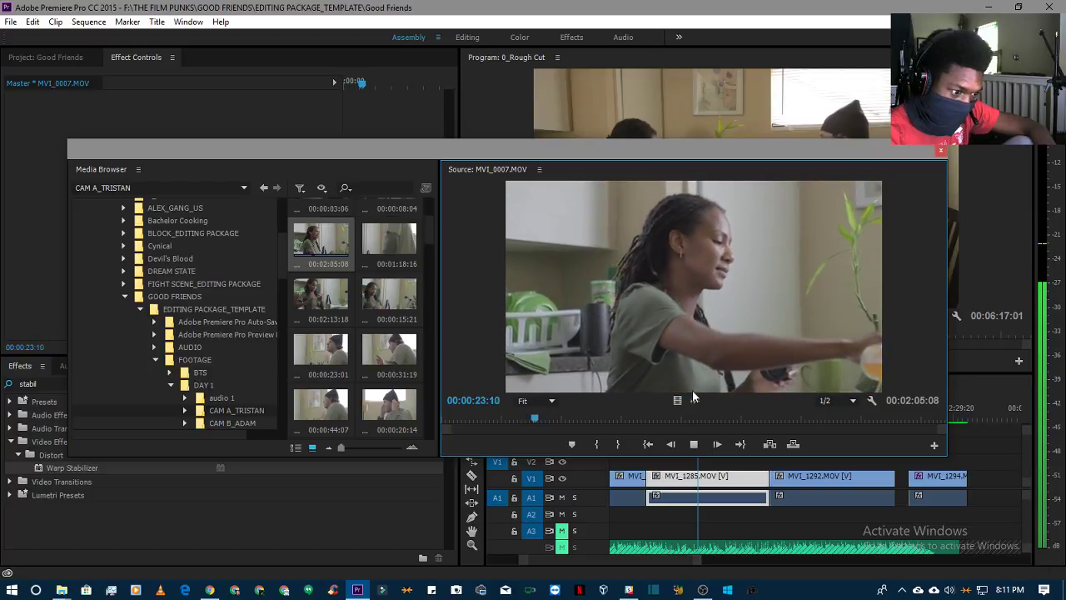
pyautogui.click(698, 443)
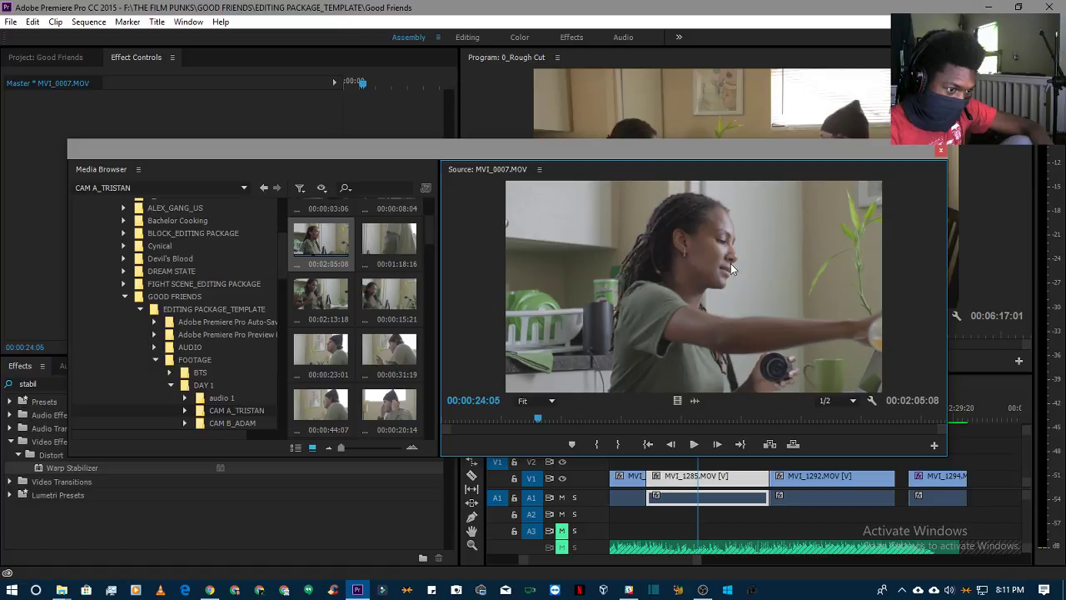
pyautogui.click(696, 448)
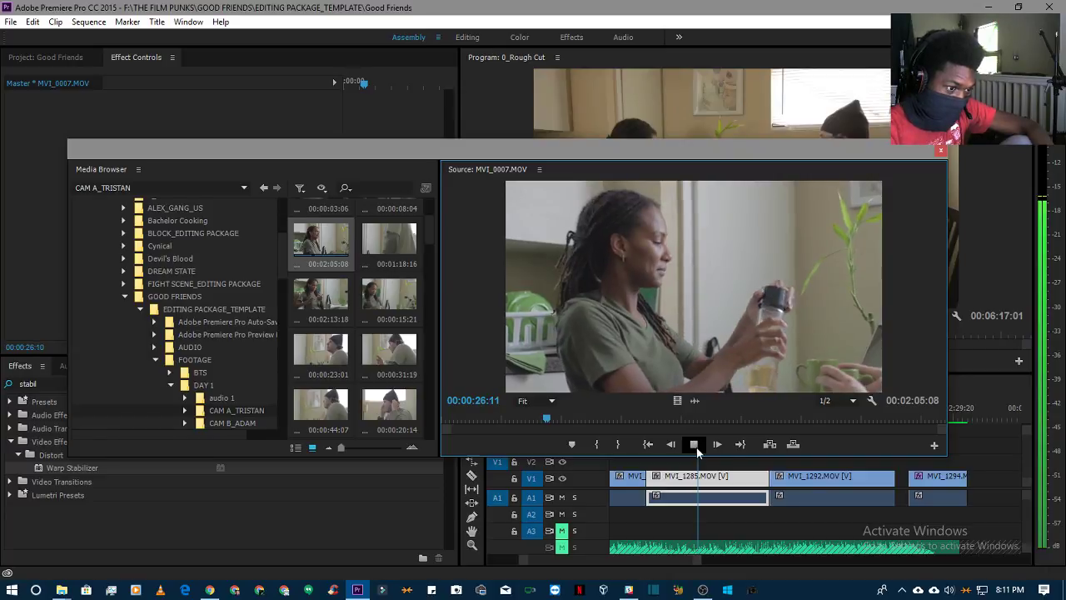
pyautogui.click(696, 447)
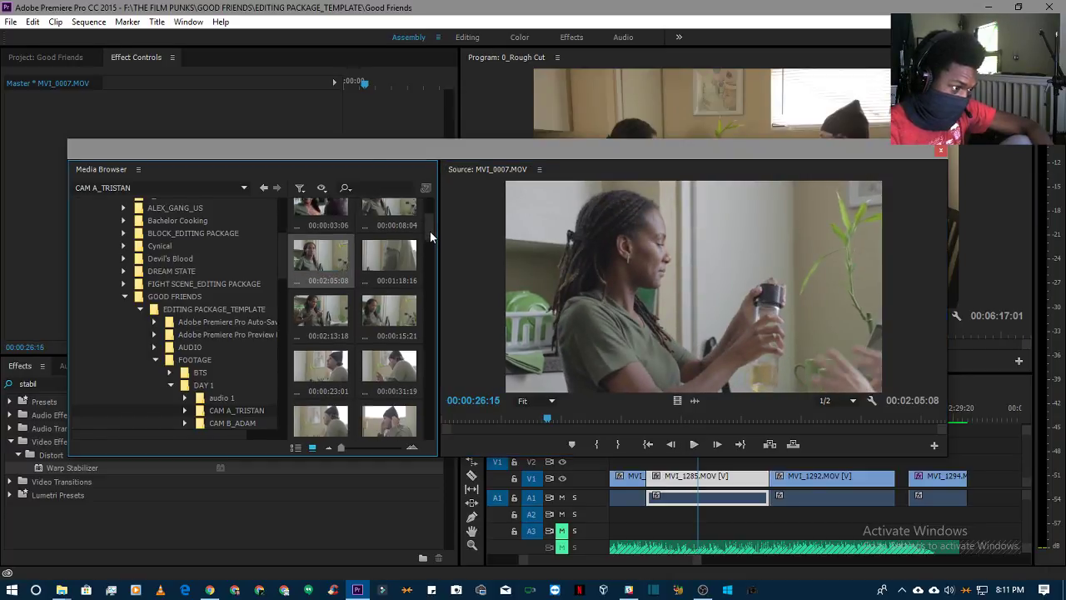
pyautogui.scroll(1, 430, 231)
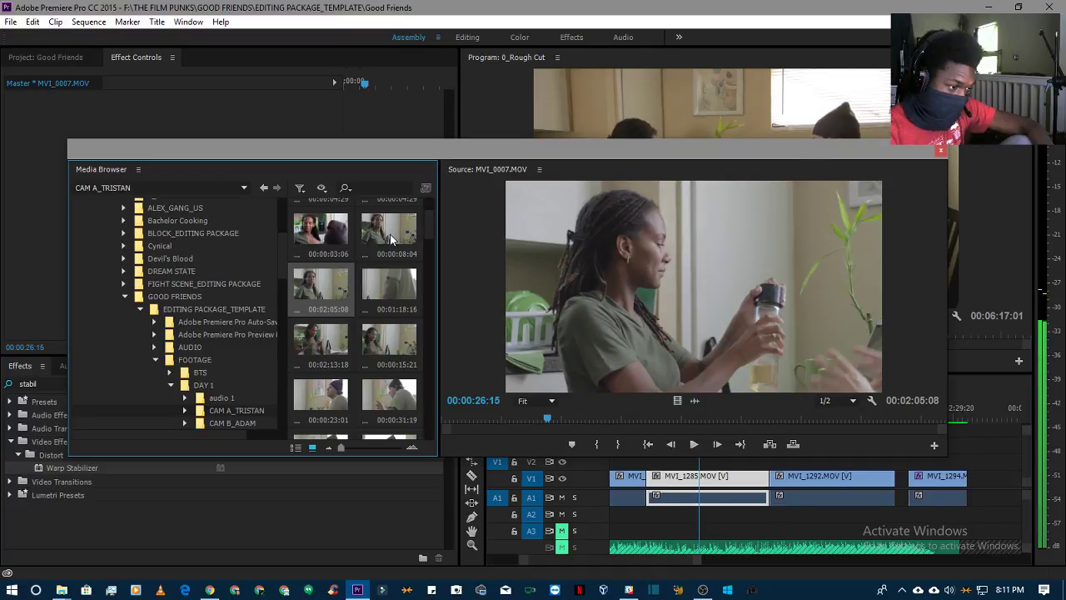
# - Preview MVI_0006 (00:00:08:04) to 00:00:02:14, then reload MVI_0007
pyautogui.doubleClick(392, 240)
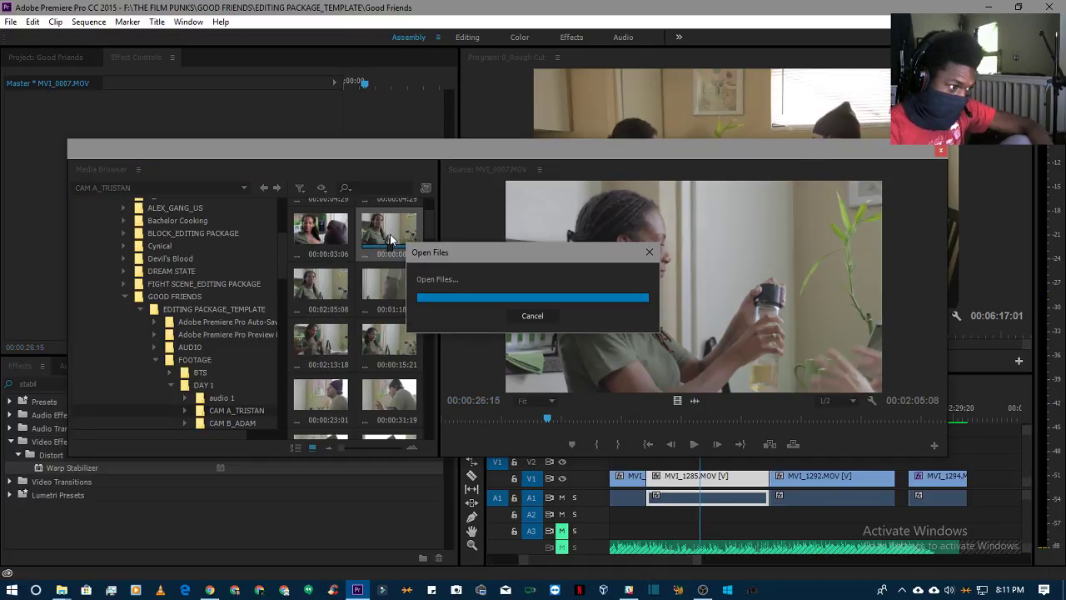
pyautogui.press('space')
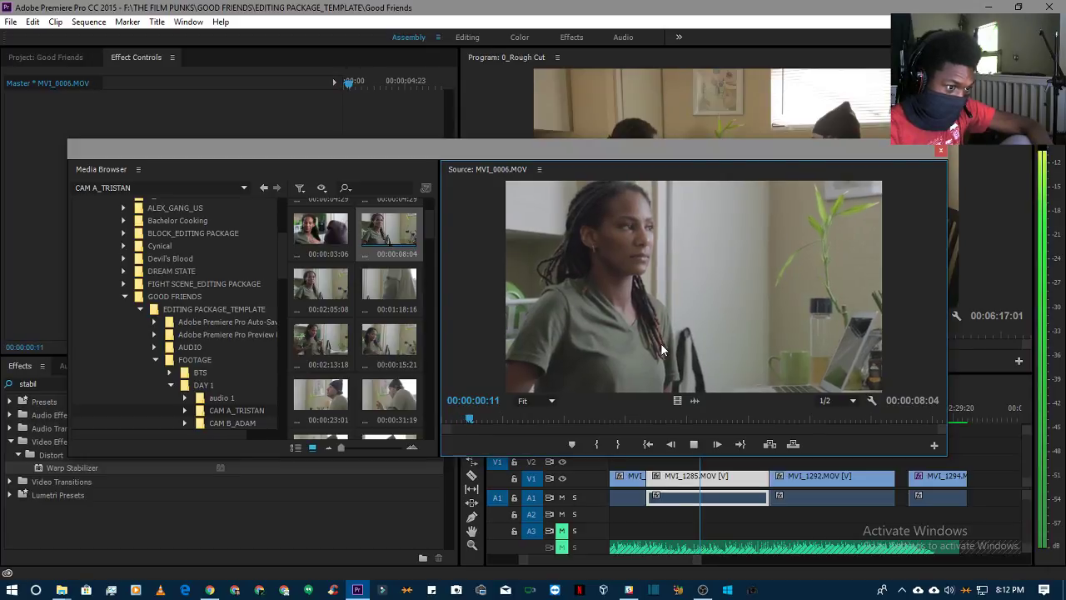
pyautogui.press('space')
pyautogui.doubleClick(316, 288)
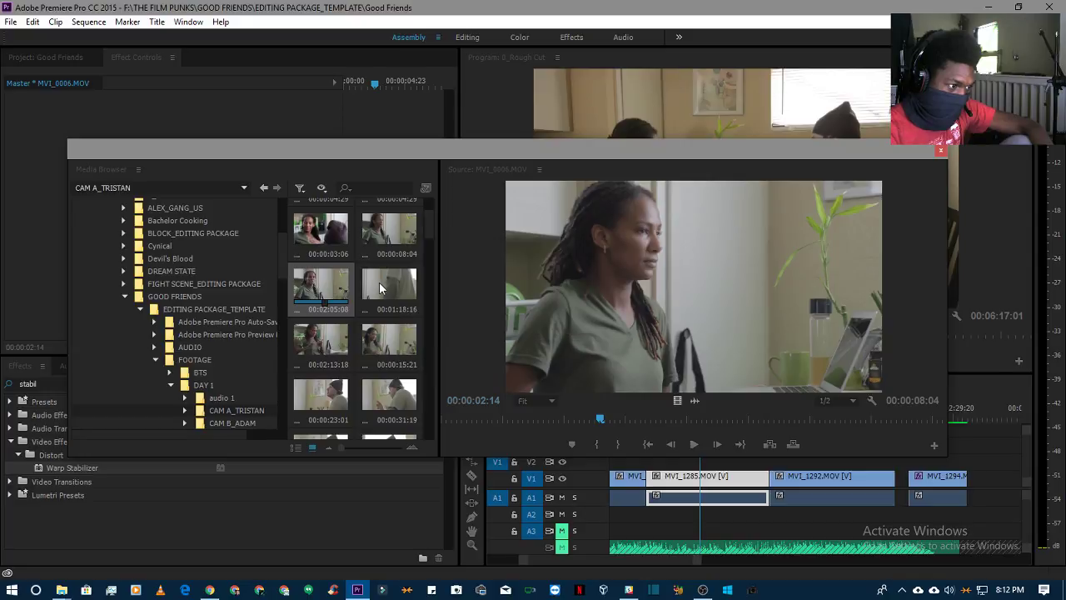
pyautogui.moveTo(431, 231); pyautogui.dragTo(429, 224)
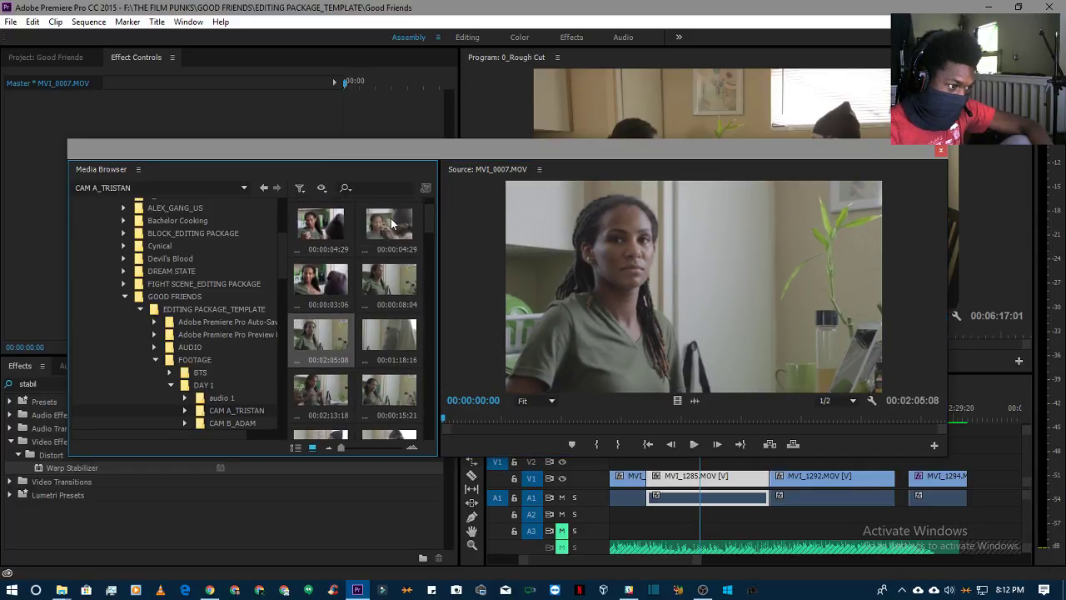
# - Load and play the IMG_0005 and IMG_0004 clips in the Source monitor
pyautogui.doubleClick(389, 223)
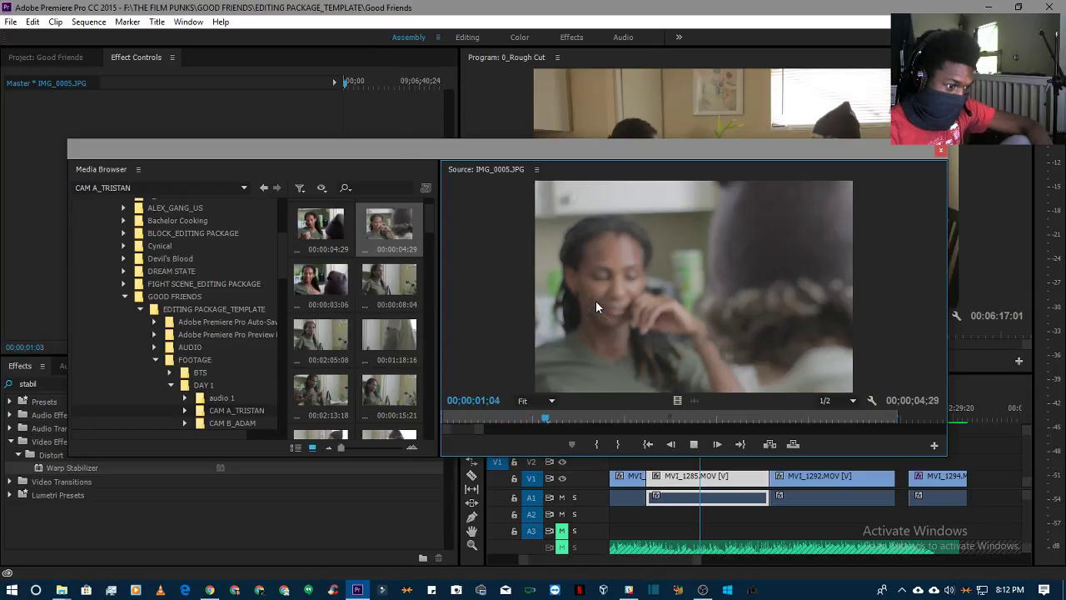
pyautogui.press('space')
pyautogui.doubleClick(407, 231)
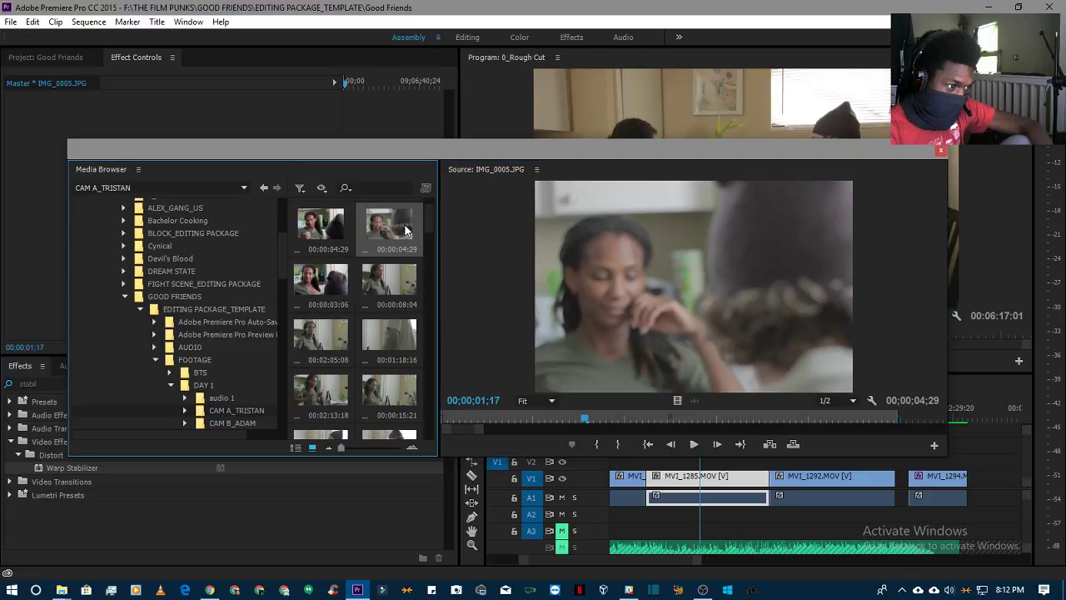
pyautogui.press('space')
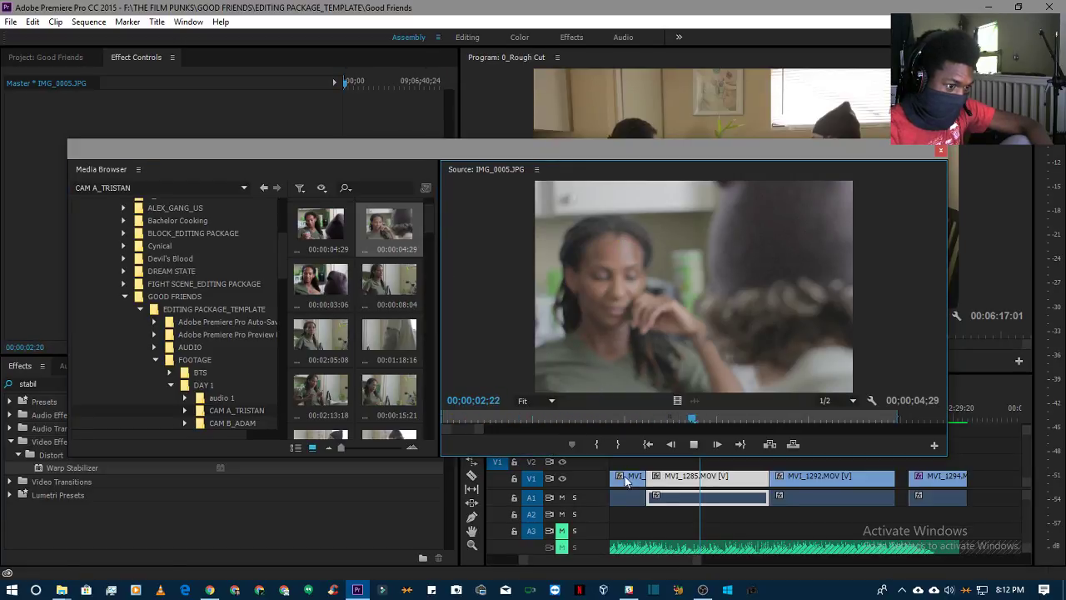
pyautogui.press('space')
pyautogui.doubleClick(337, 237)
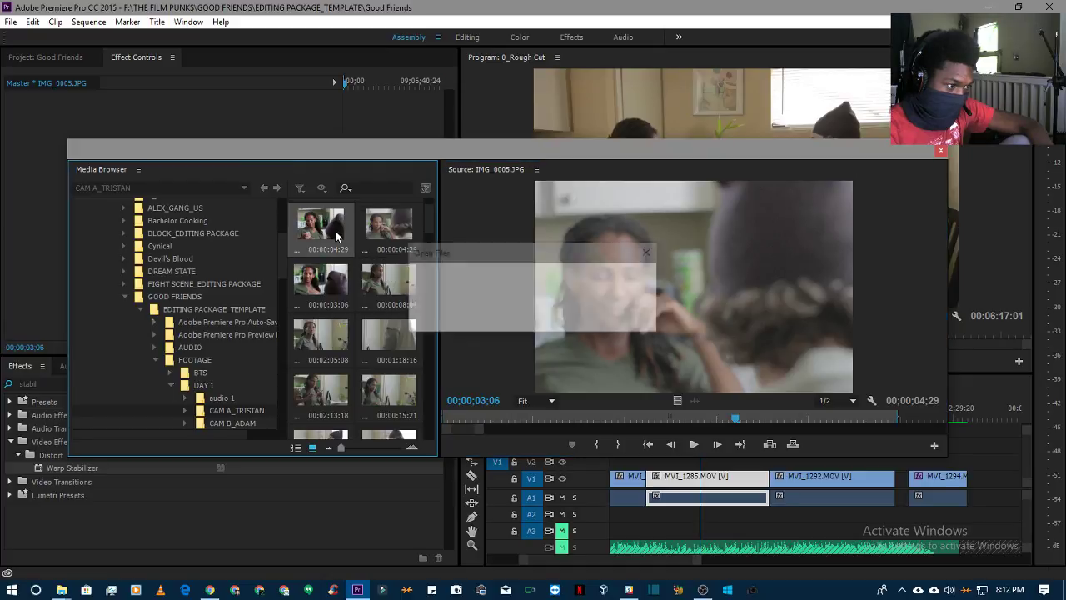
pyautogui.press('space')
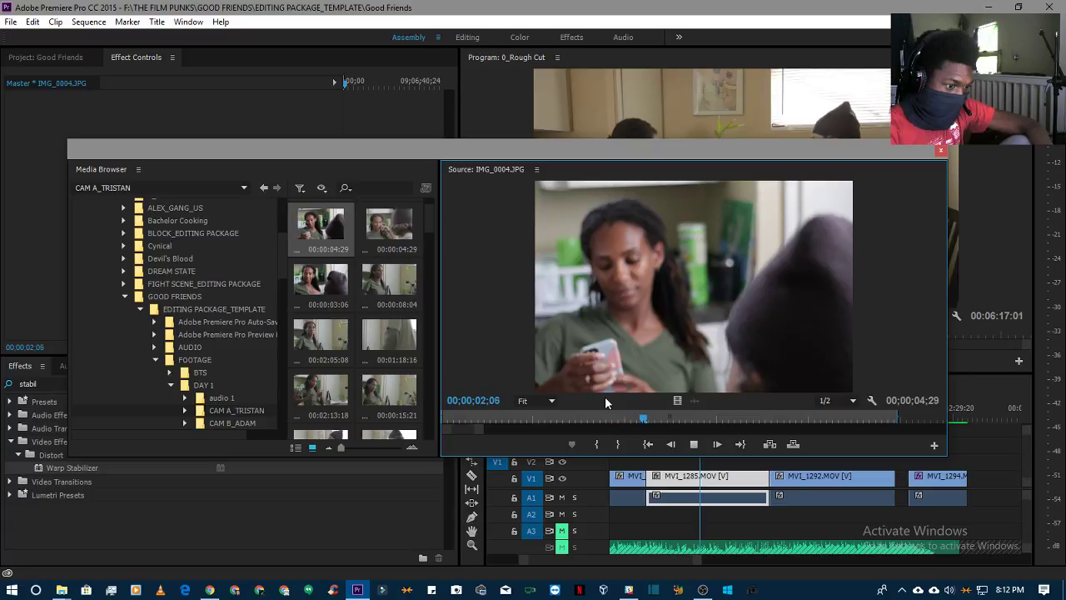
pyautogui.press('space')
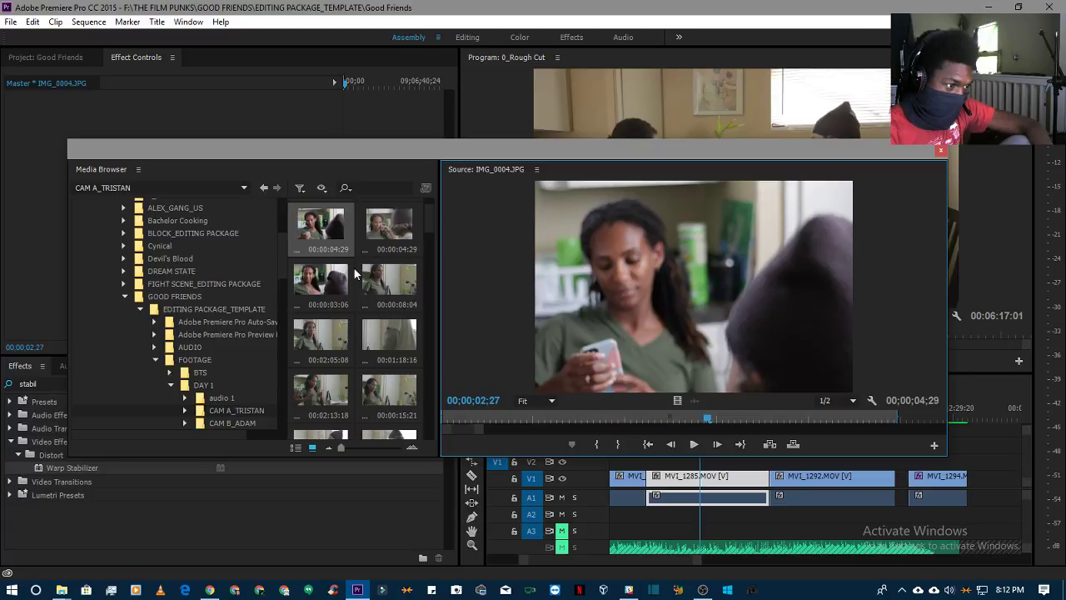
# - Replay MVI_0007, skim MVI_0008, then load MVI_0009 and MVI_0007 again
pyautogui.doubleClick(334, 338)
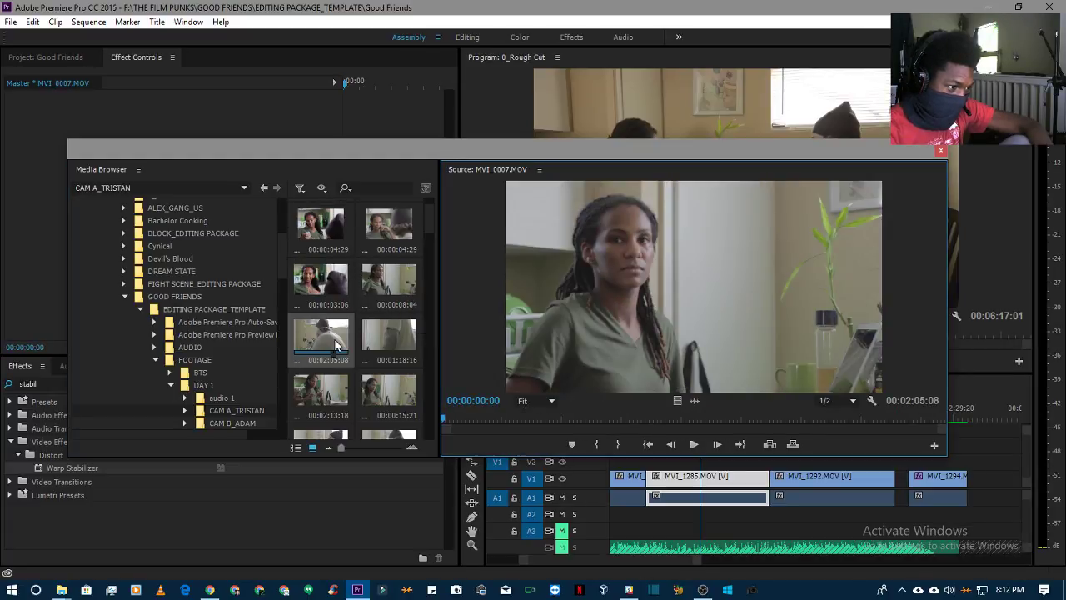
pyautogui.press('space')
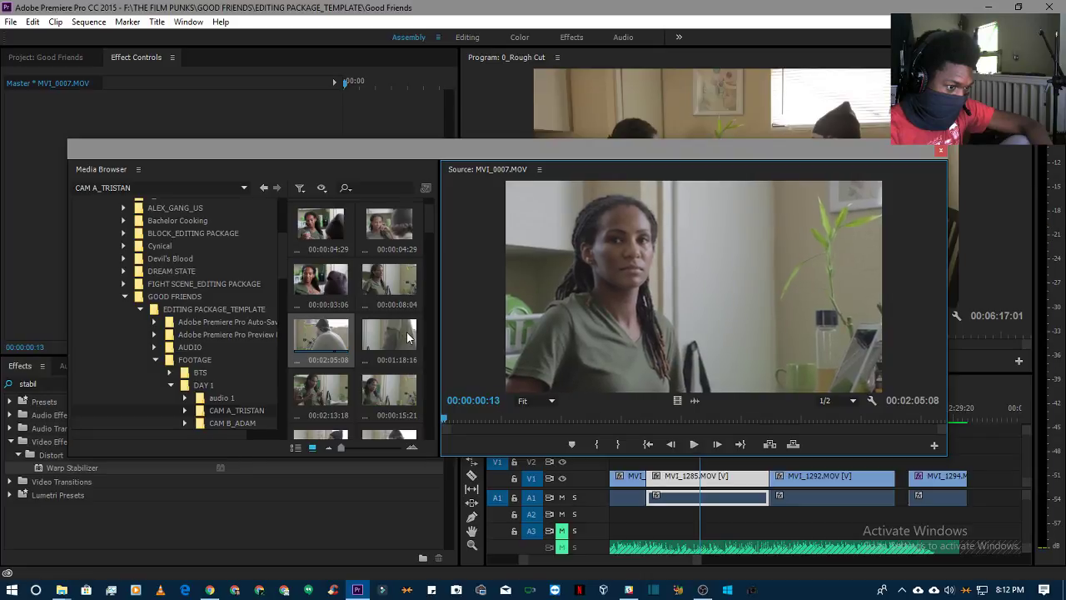
pyautogui.press('space')
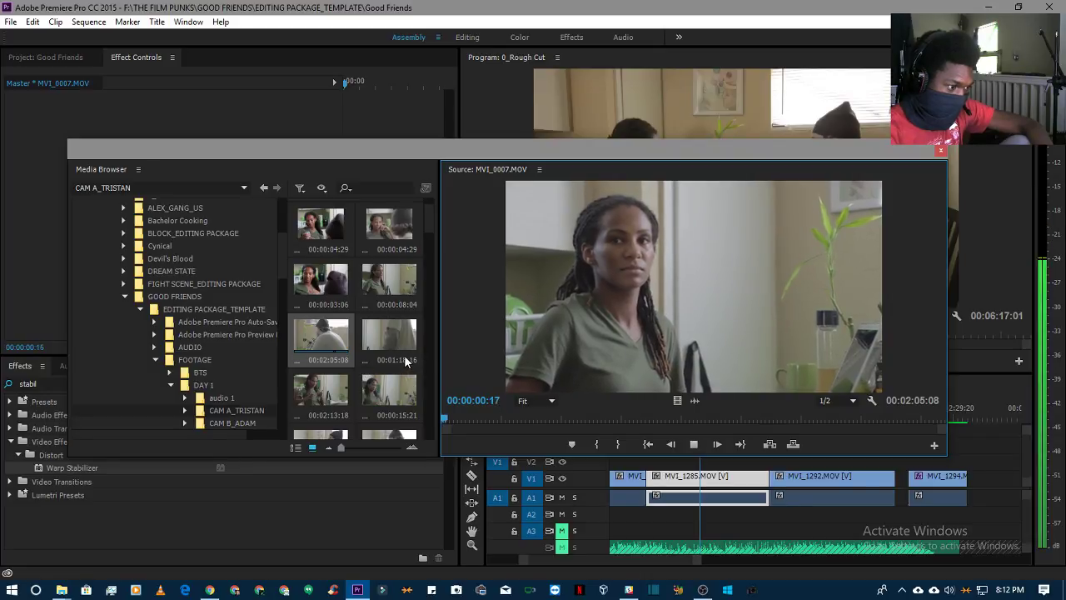
pyautogui.doubleClick(372, 335)
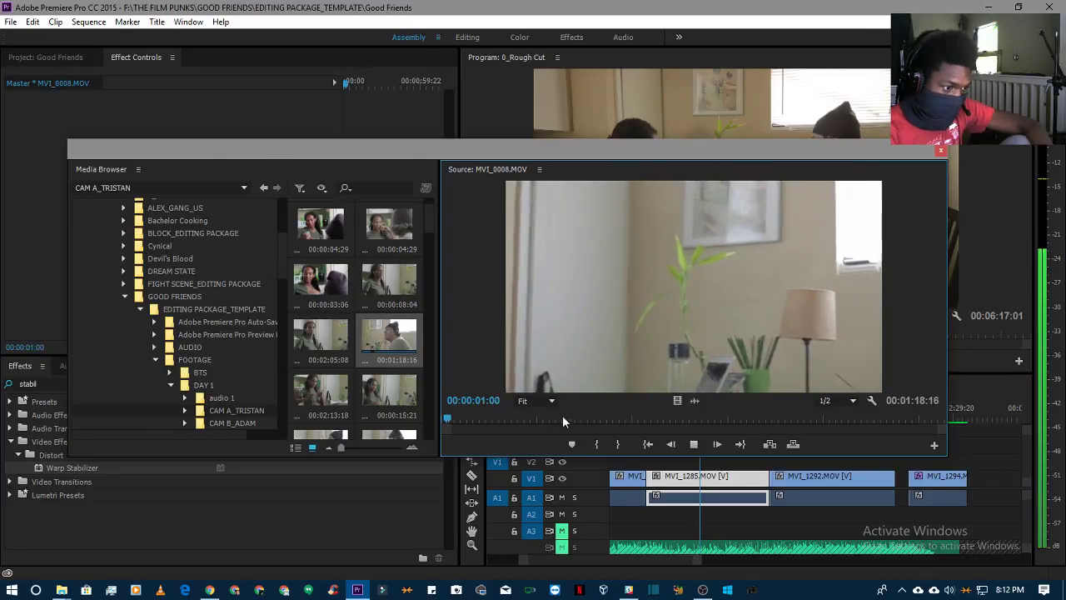
pyautogui.moveTo(563, 416); pyautogui.dragTo(913, 427)
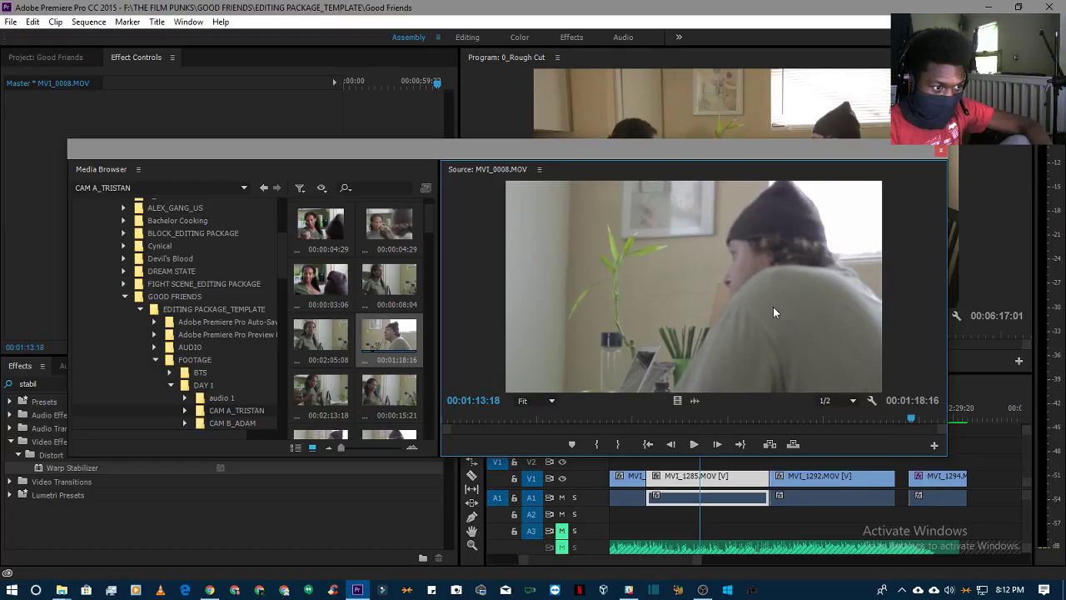
pyautogui.click(346, 400)
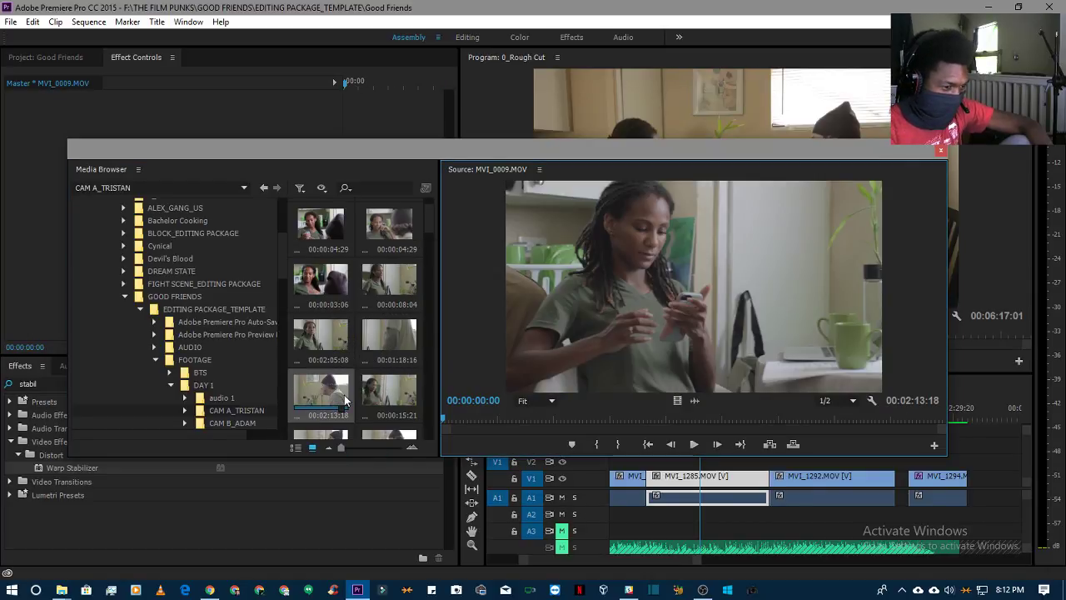
pyautogui.click(337, 346)
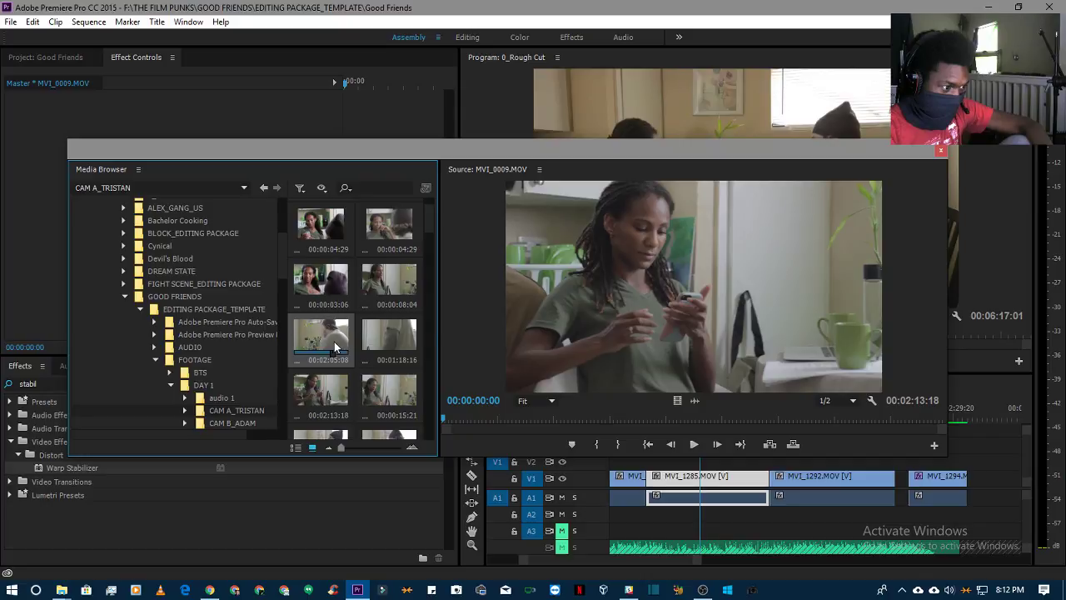
# - Load MVI_0007 in the Source monitor and mark its out point at 00:01:28:09
pyautogui.click(694, 445)
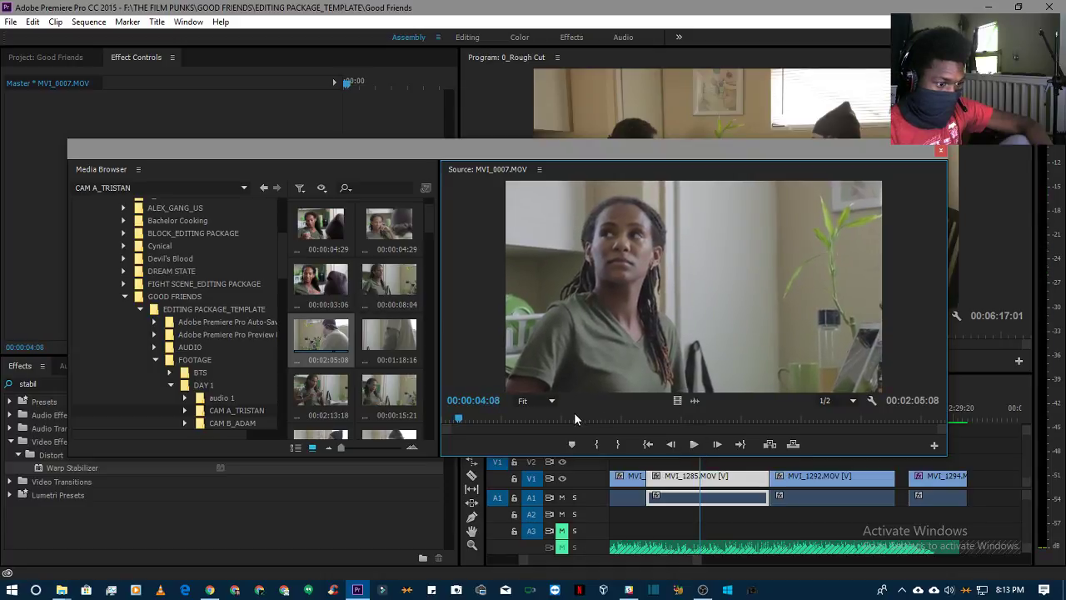
pyautogui.moveTo(638, 419); pyautogui.dragTo(791, 425)
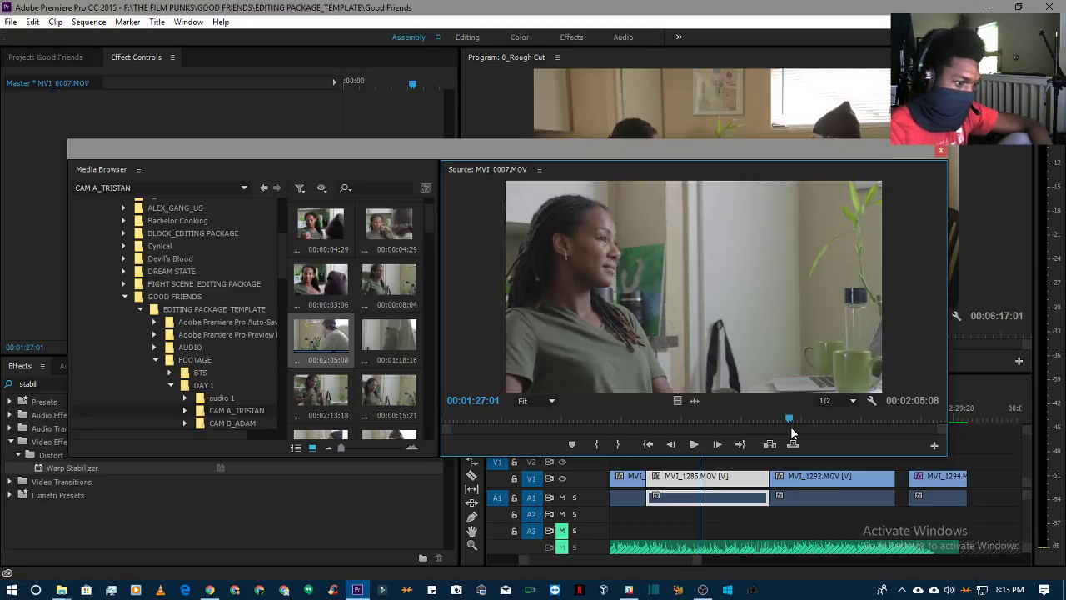
pyautogui.press('space')
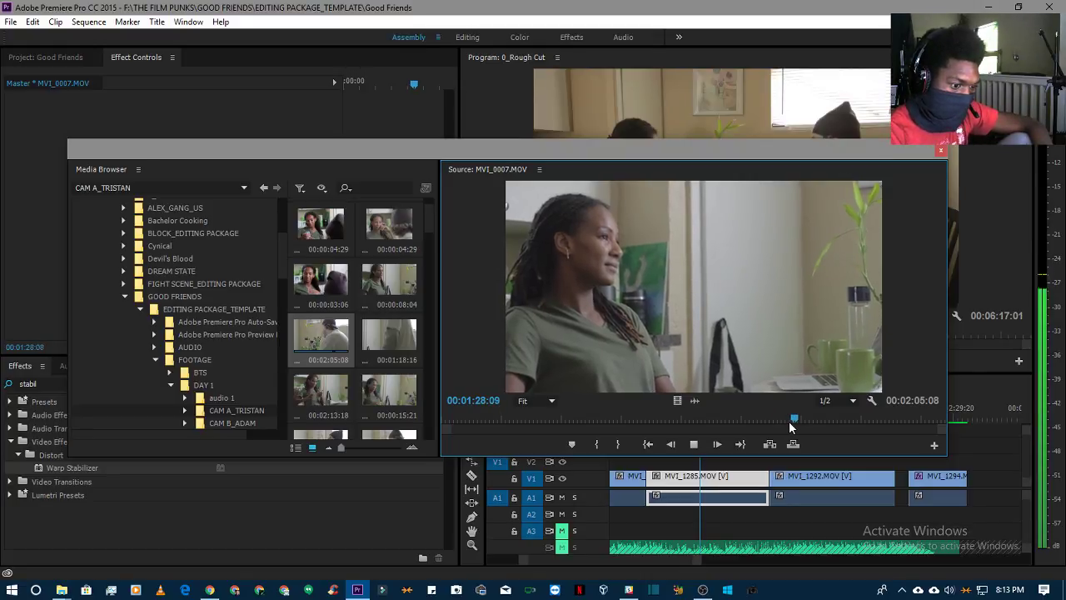
pyautogui.click(686, 444)
pyautogui.click(617, 444)
pyautogui.click(803, 420)
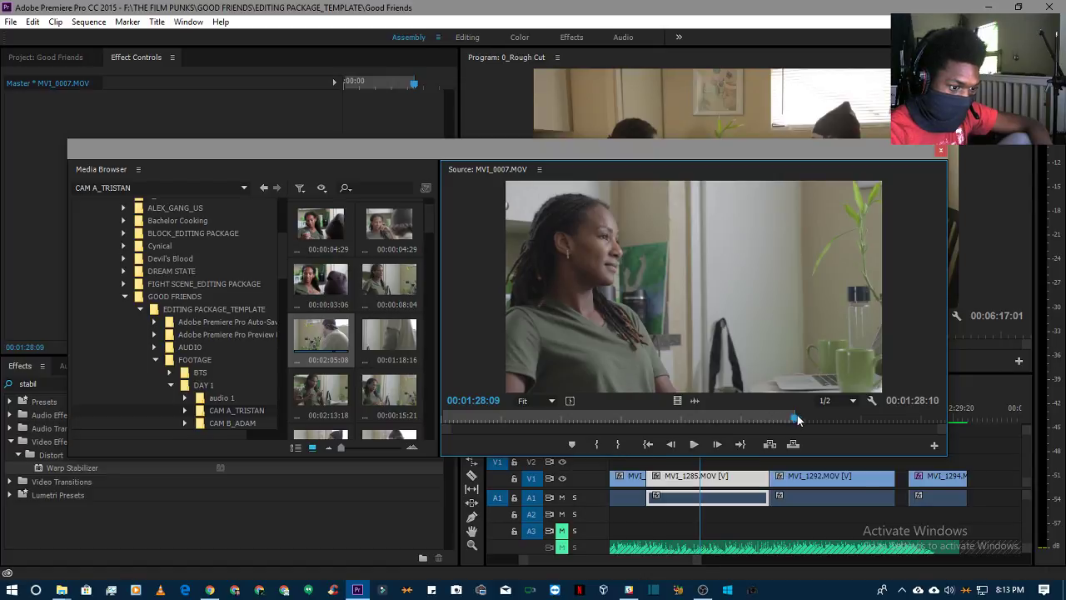
# - Scrub back to the shot's start and mark the in point at 00:01:19:01
pyautogui.press('Left')
pyautogui.press('Left')
pyautogui.press('Left')
pyautogui.press('Left')
pyautogui.press('Left')
pyautogui.press('Left')
pyautogui.press('Left')
pyautogui.press('Left')
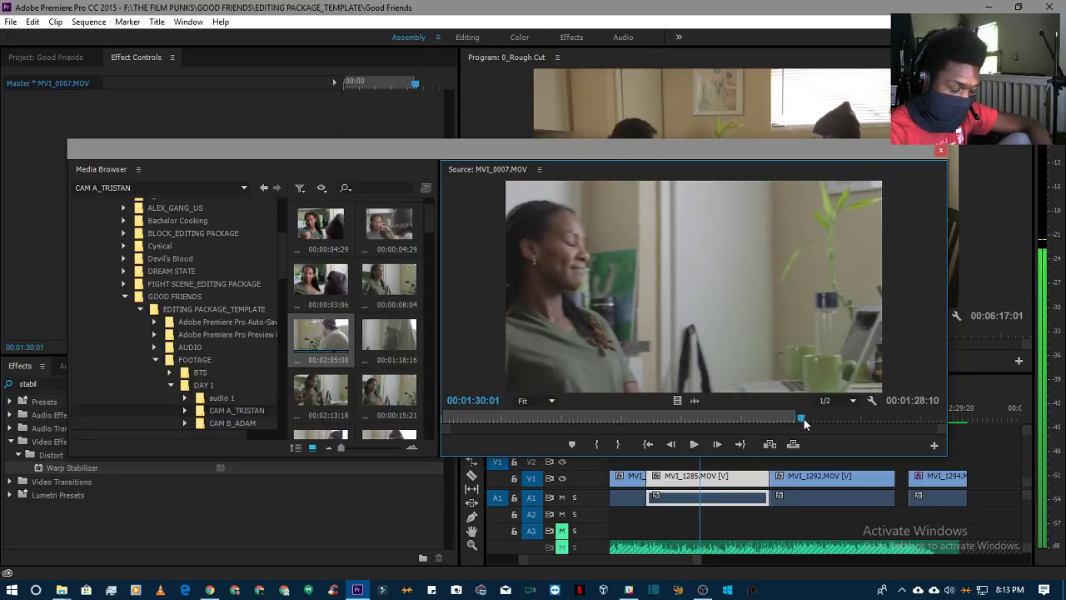
pyautogui.moveTo(805, 423); pyautogui.dragTo(748, 422)
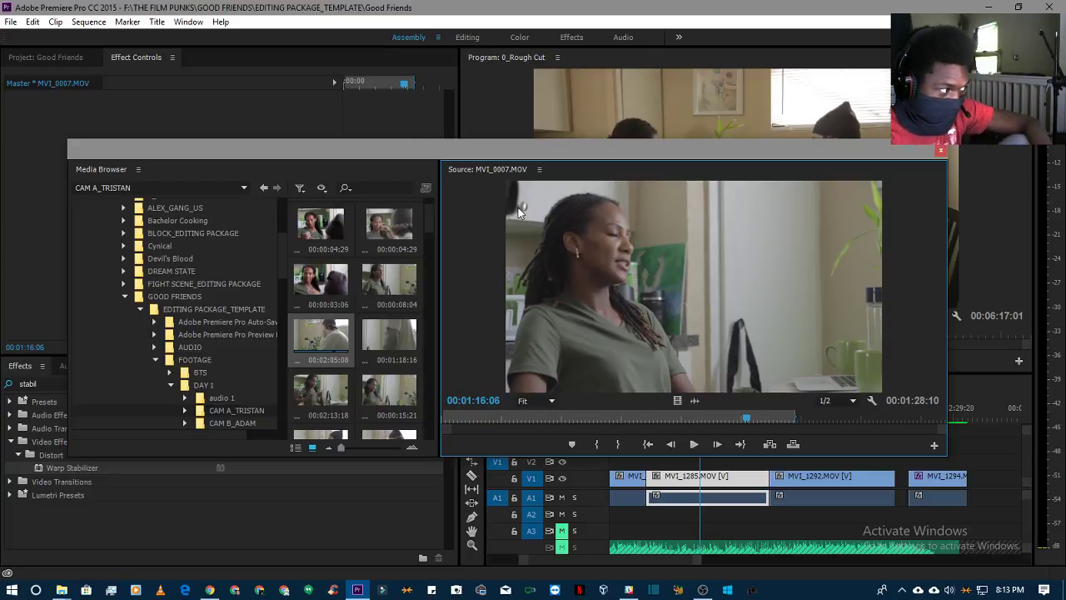
pyautogui.moveTo(746, 422); pyautogui.dragTo(757, 424)
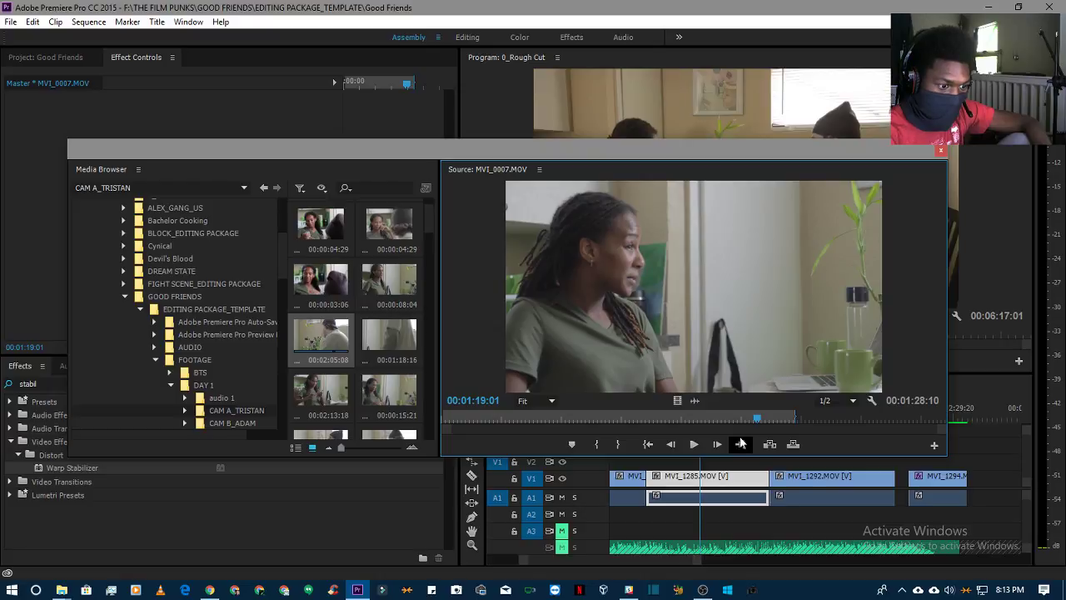
pyautogui.click(603, 444)
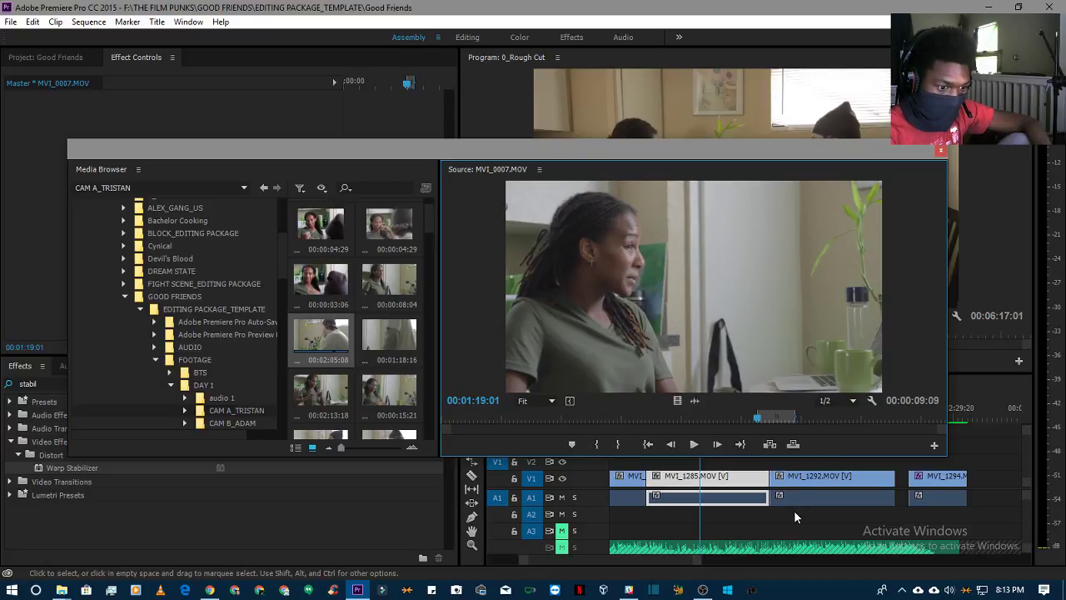
# - Overwrite the 00:00:09:09 MVI_0007 range onto V1 at MVI_1294, moving the floating Source window aside
pyautogui.click(961, 412)
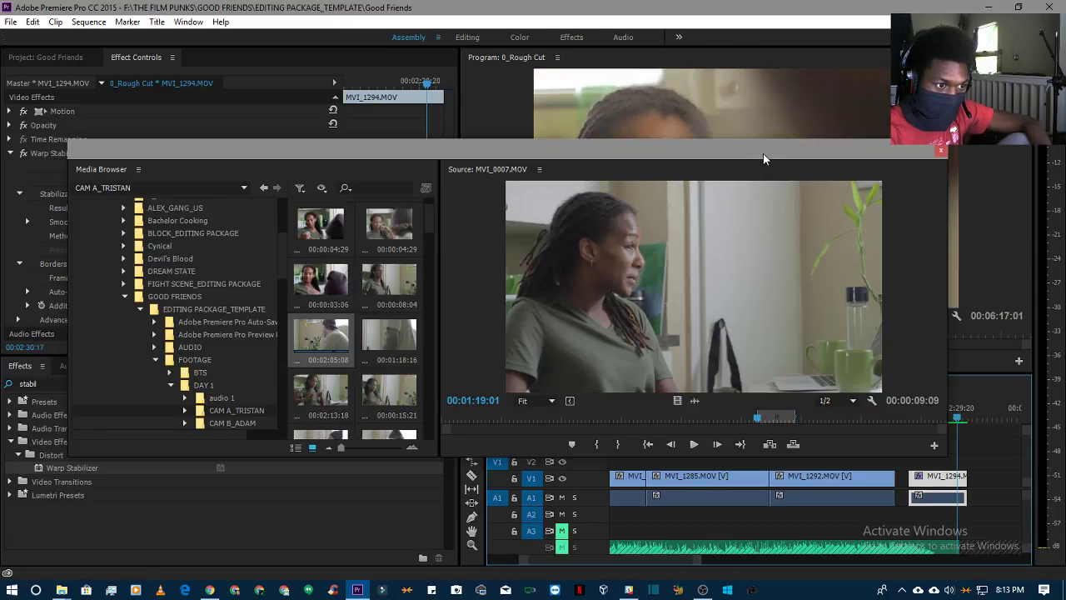
pyautogui.moveTo(763, 154); pyautogui.dragTo(544, 192)
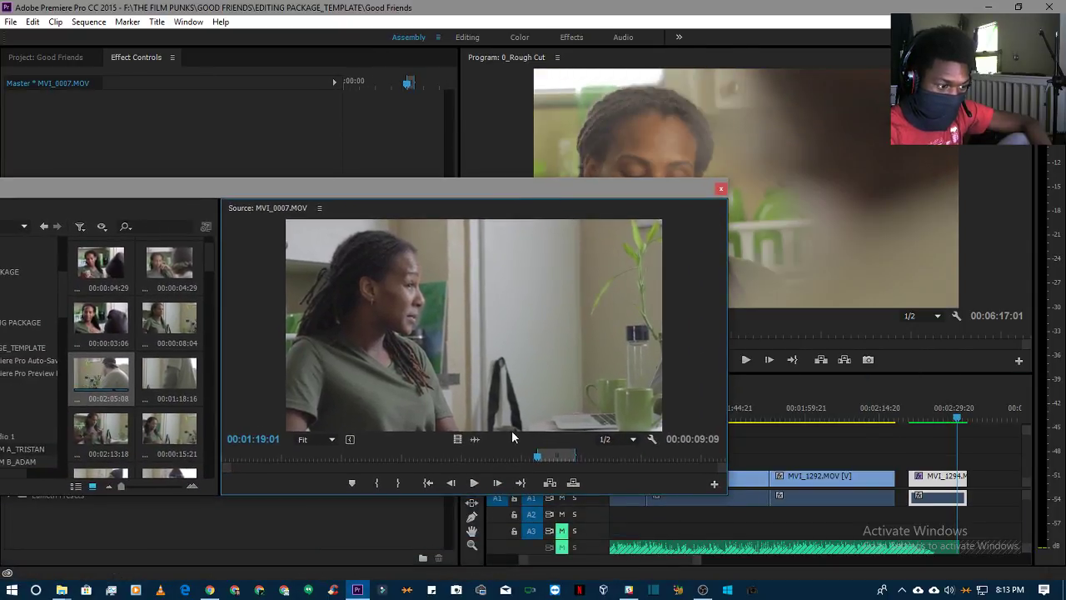
pyautogui.moveTo(1037, 514); pyautogui.dragTo(858, 483)
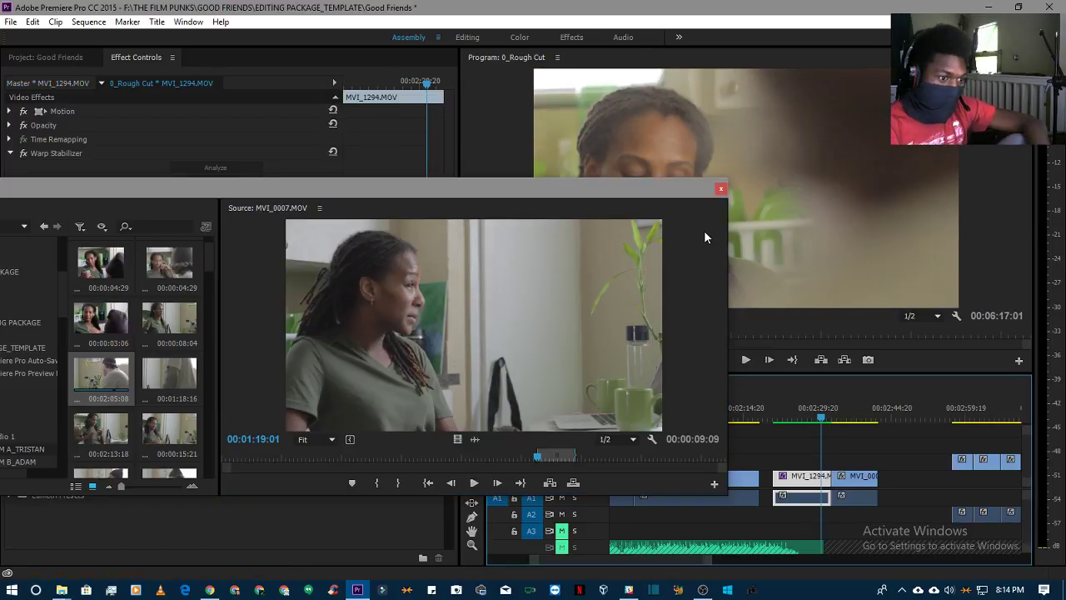
pyautogui.moveTo(656, 191); pyautogui.dragTo(796, 165)
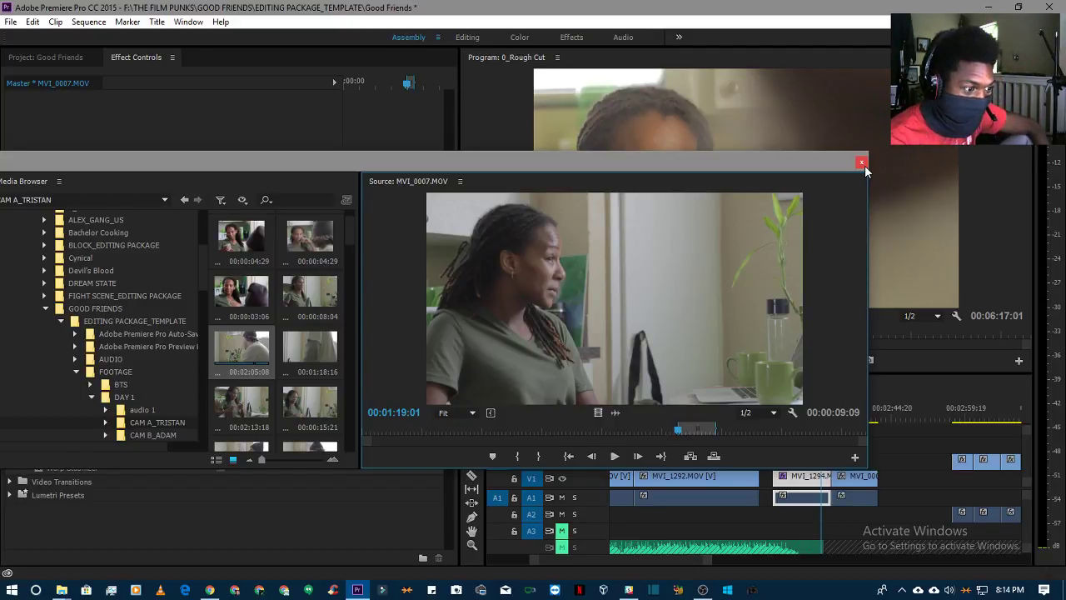
pyautogui.moveTo(822, 162); pyautogui.dragTo(945, 404)
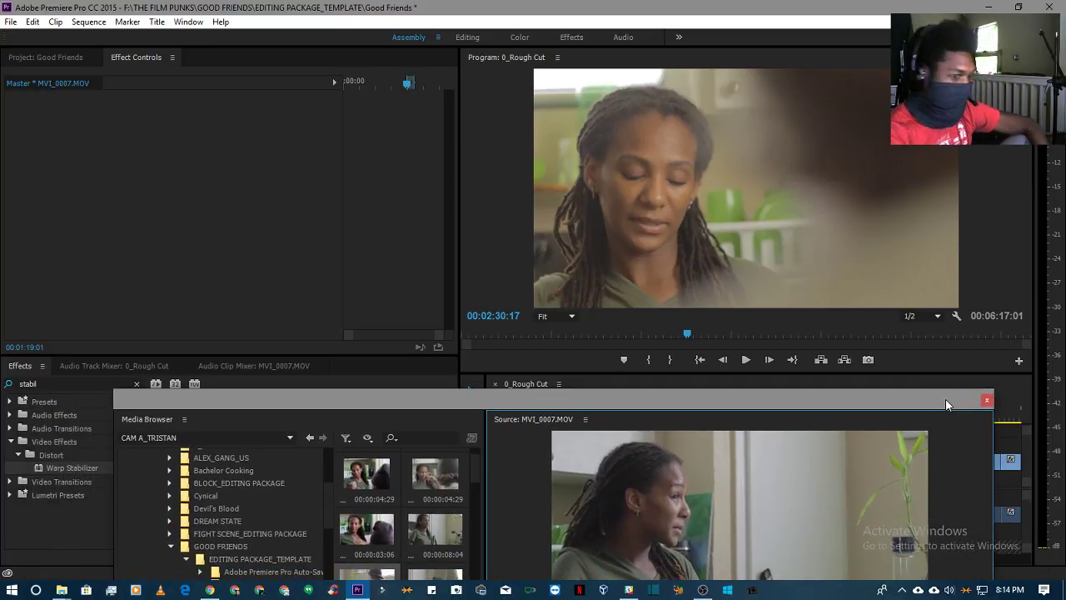